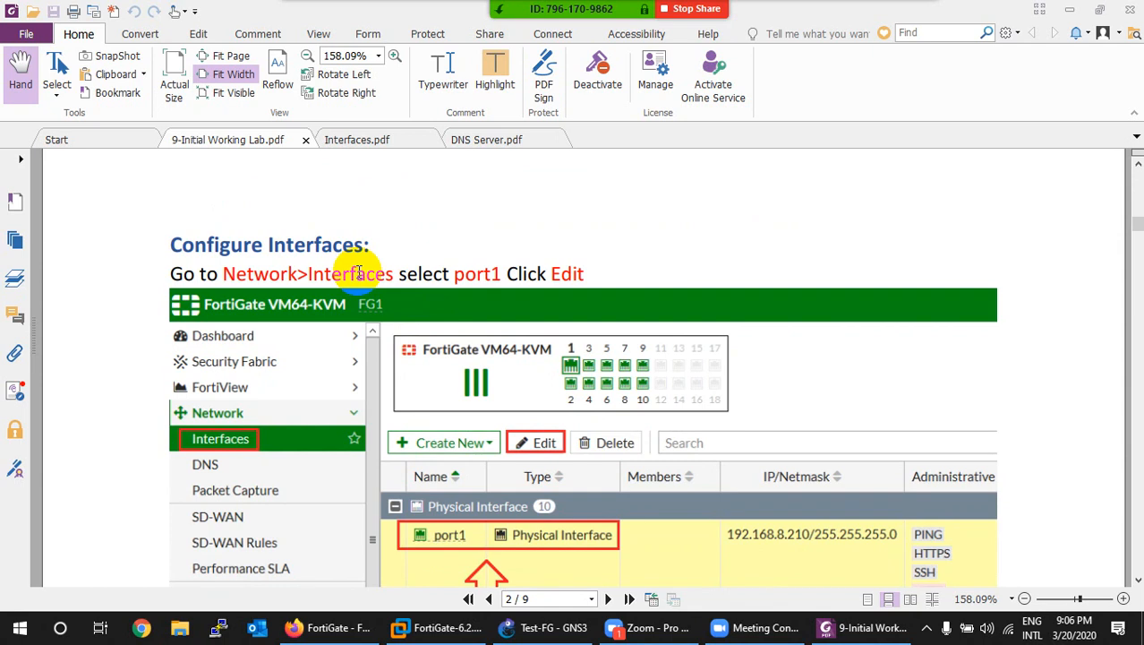
Step: Switch to Interfaces.pdf and scroll down to the FortiGate 100D port diagram
left_click(369, 140)
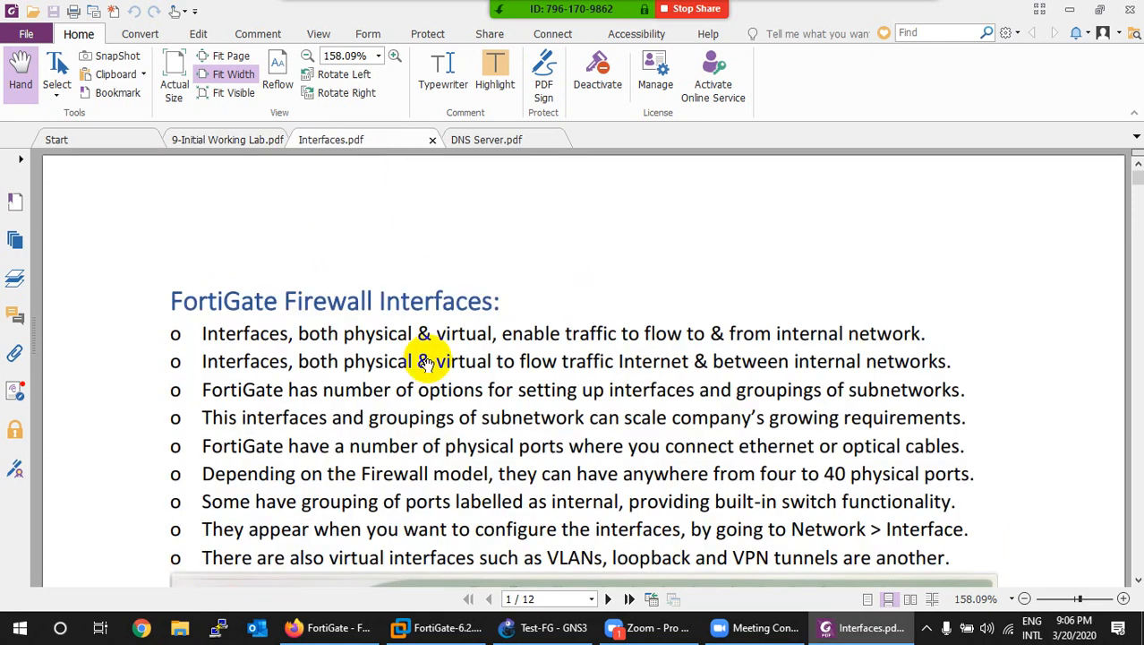
scroll(441, 427, "down", 1)
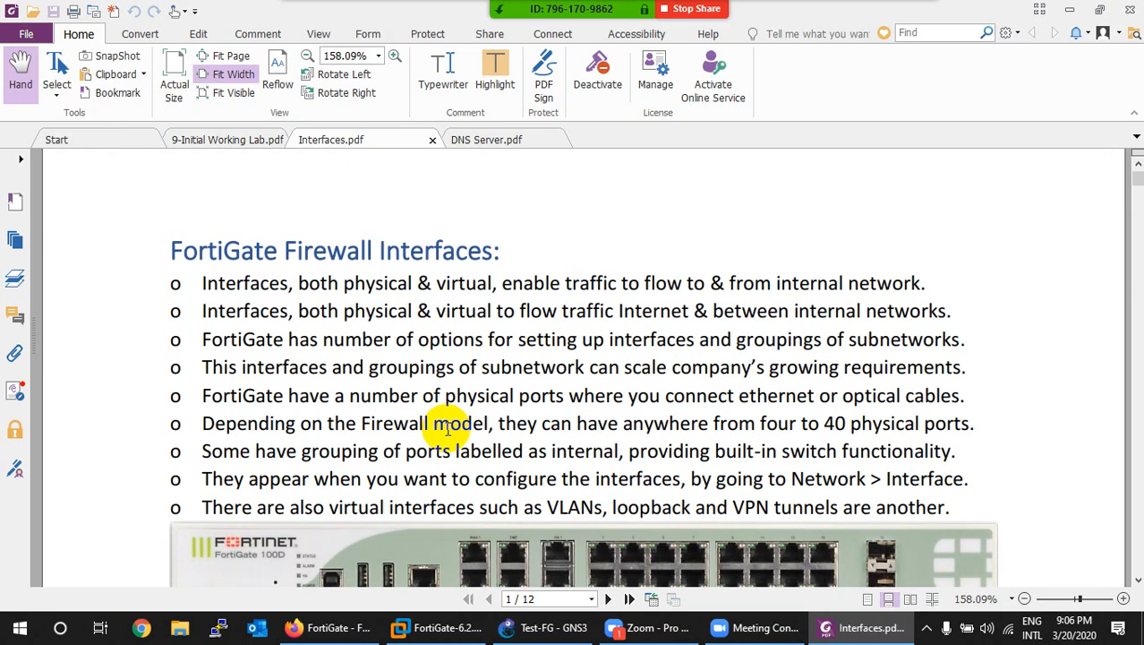
scroll(447, 430, "down", 1)
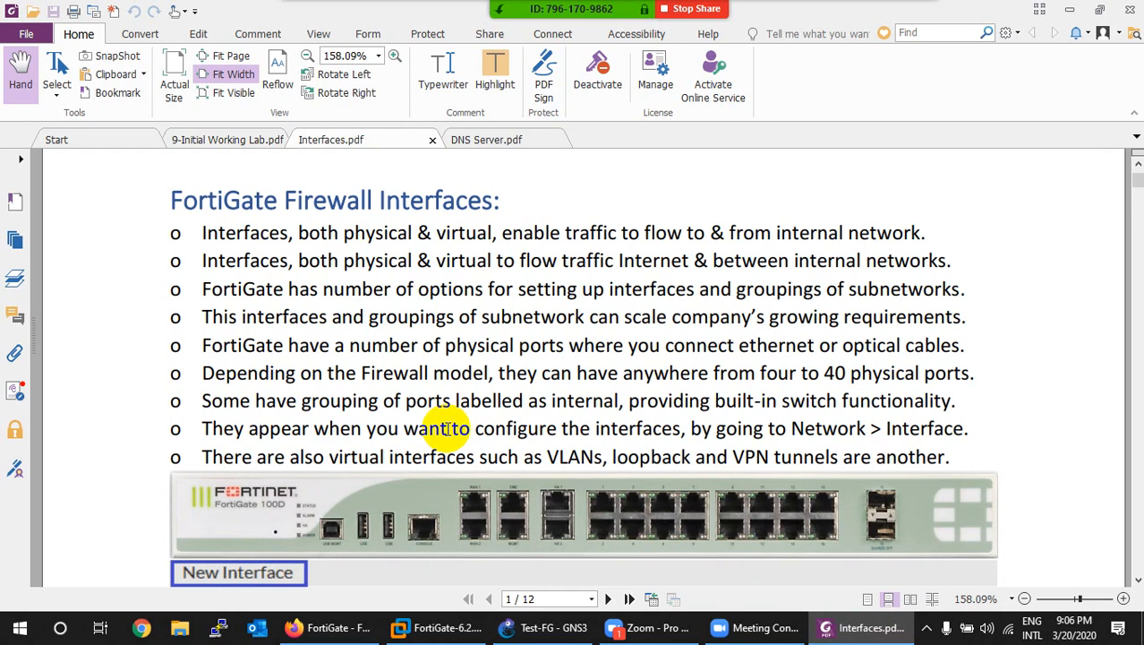
scroll(446, 428, "down", 1)
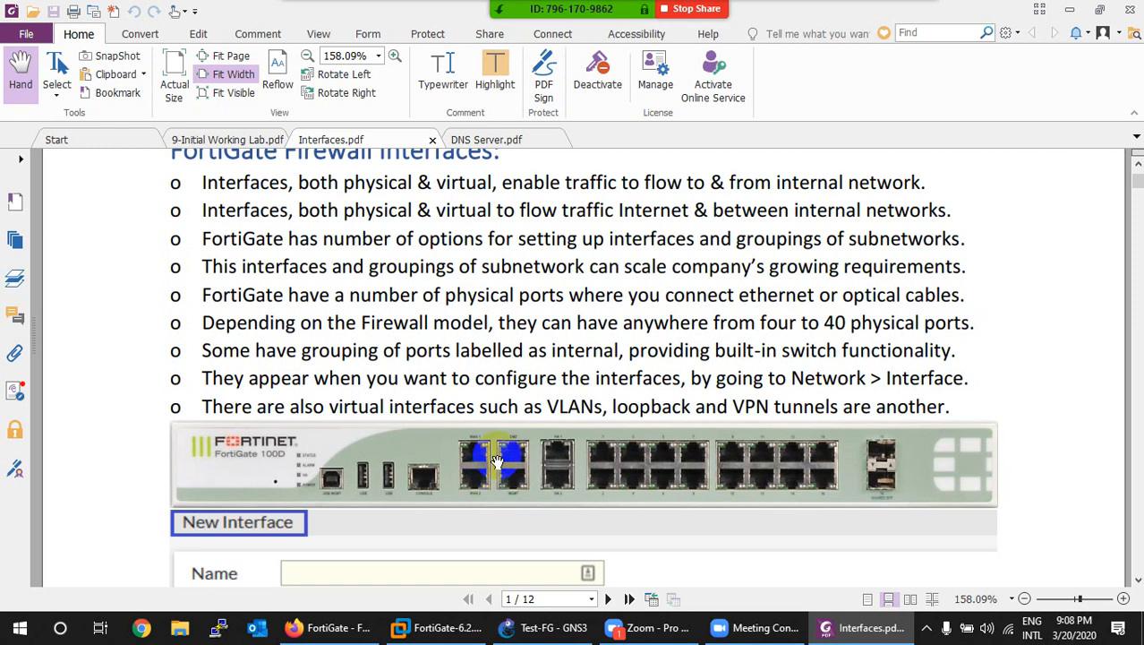
scroll(497, 462, "down", 3)
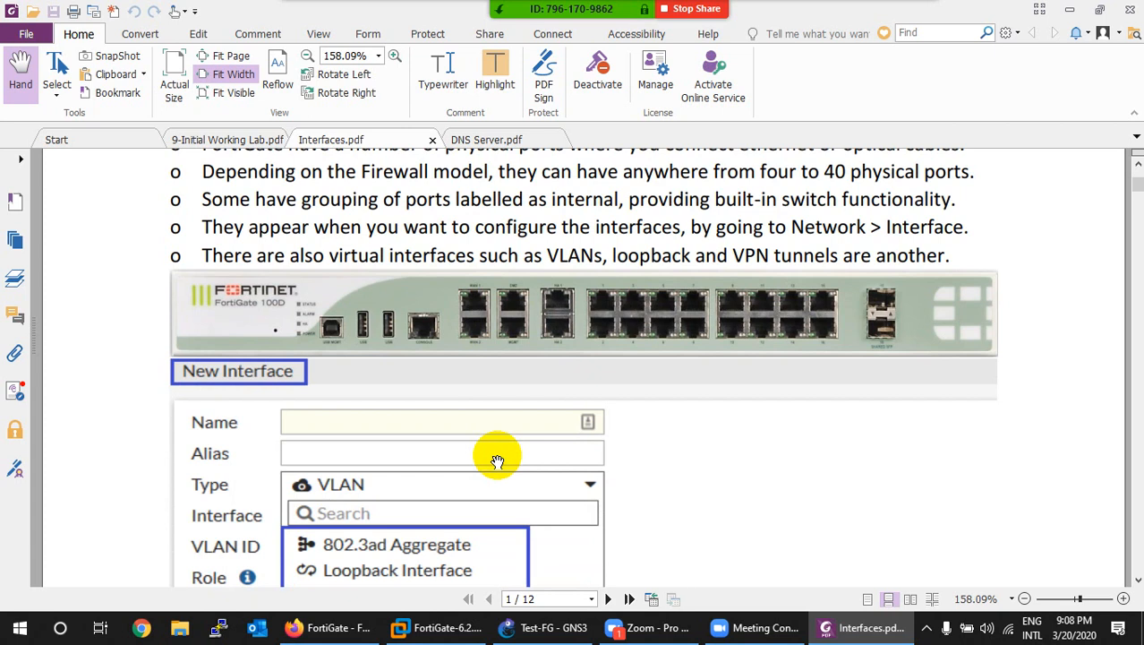
Step: Scroll page 1 past the New Interface form to the VLANs notes and Loopback Interfaces heading
scroll(497, 461, "down", 3)
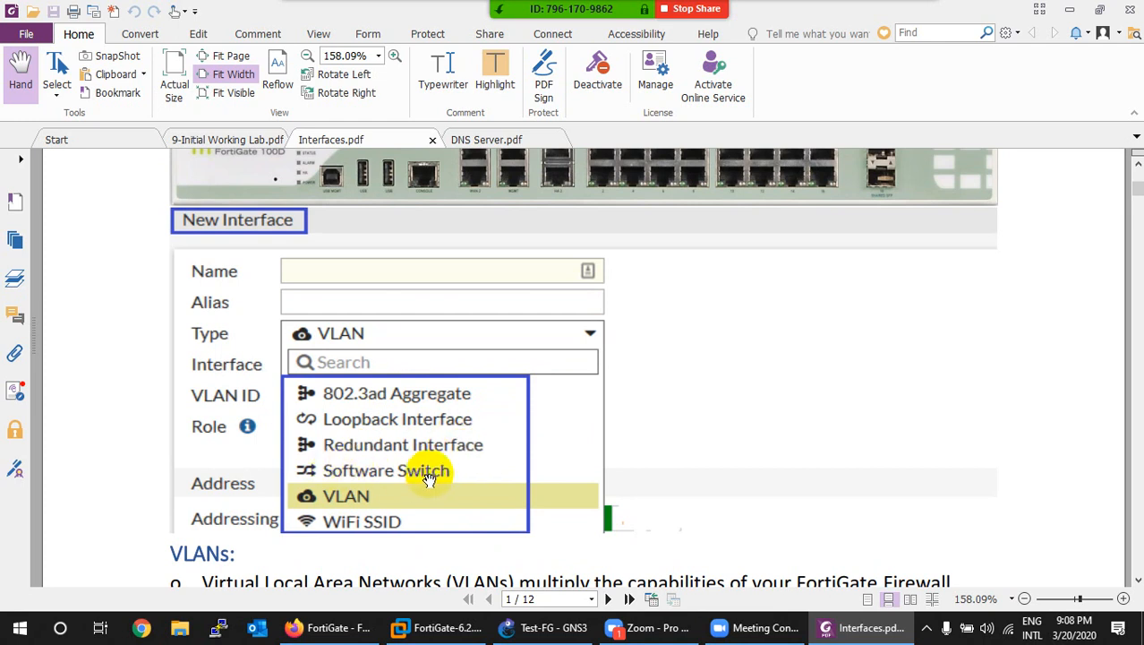
scroll(430, 479, "down", 1)
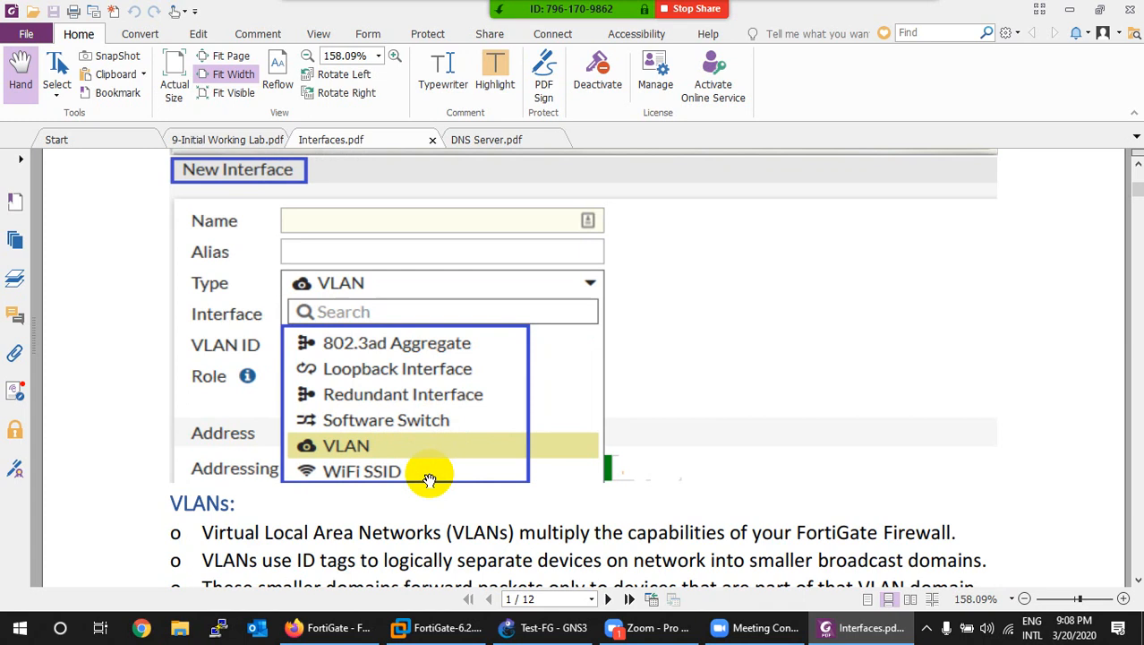
scroll(430, 479, "down", 3)
scroll(430, 479, "down", 1)
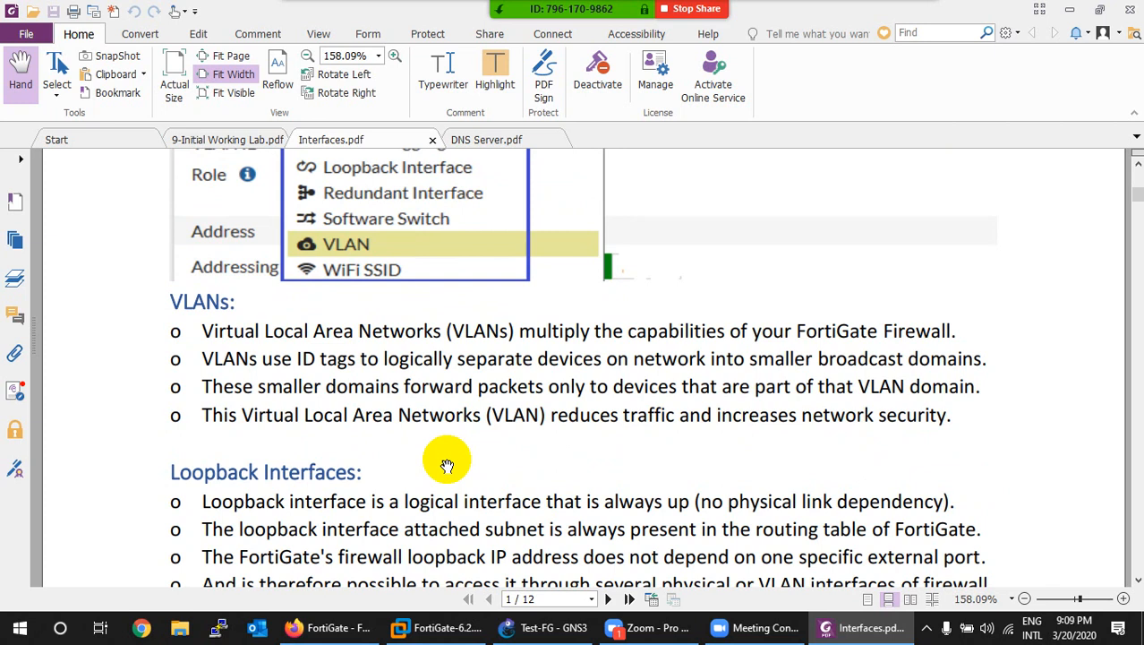
Step: Scroll past the Loopback Interfaces list to page 2's Redundant and Aggregate Interfaces notes
scroll(447, 466, "down", 5)
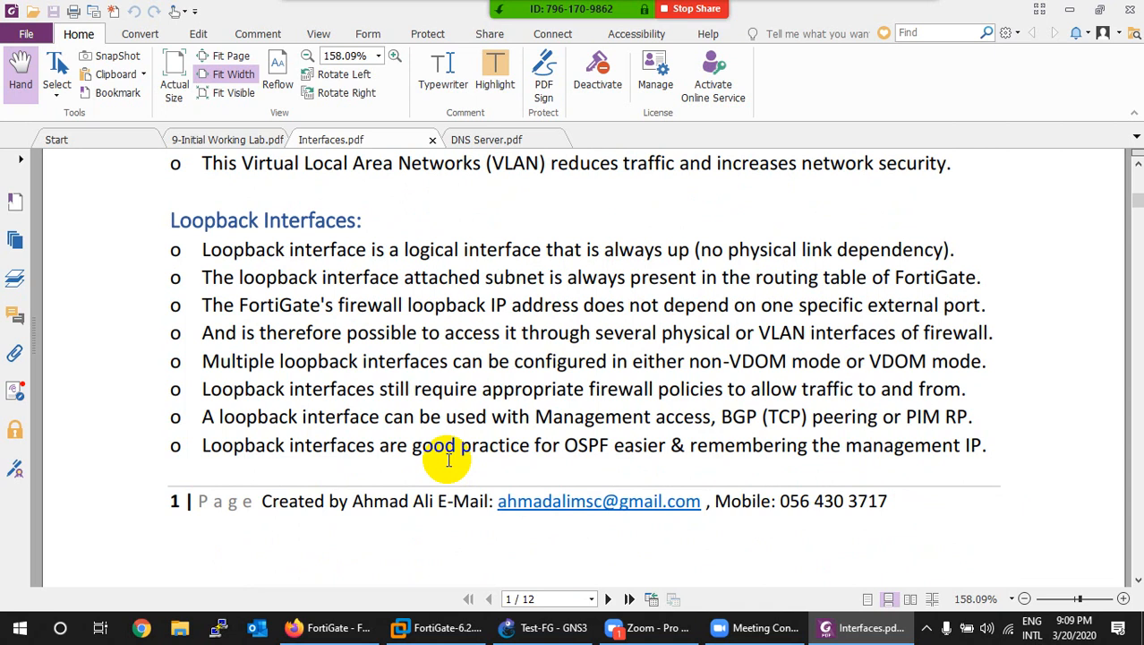
scroll(448, 460, "down", 10)
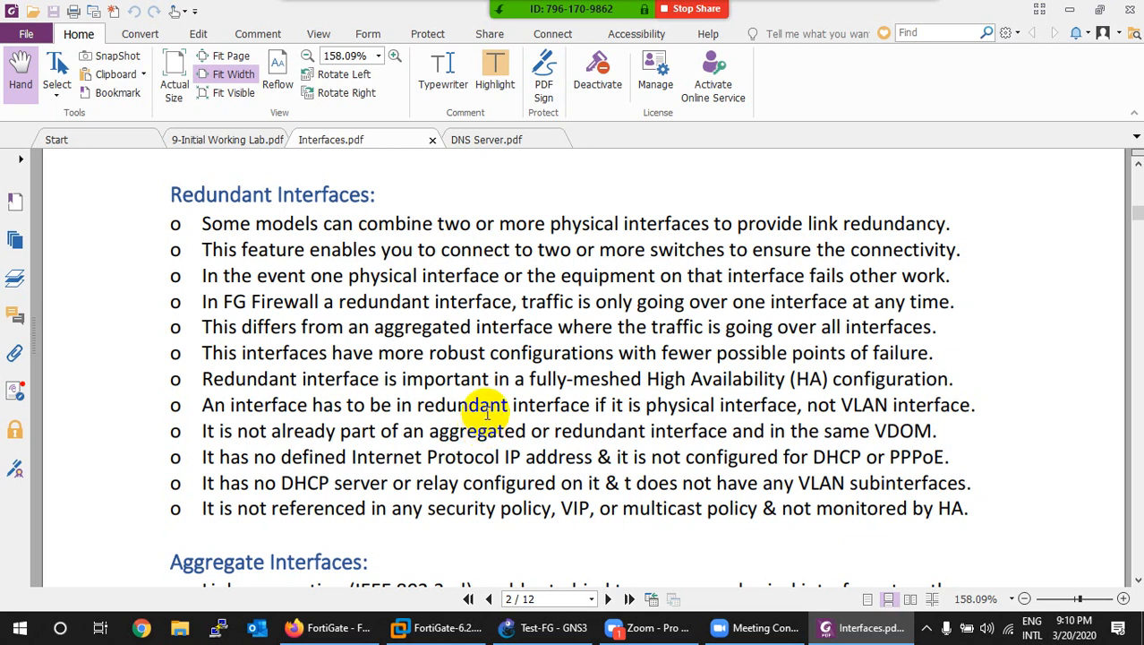
scroll(487, 413, "down", 8)
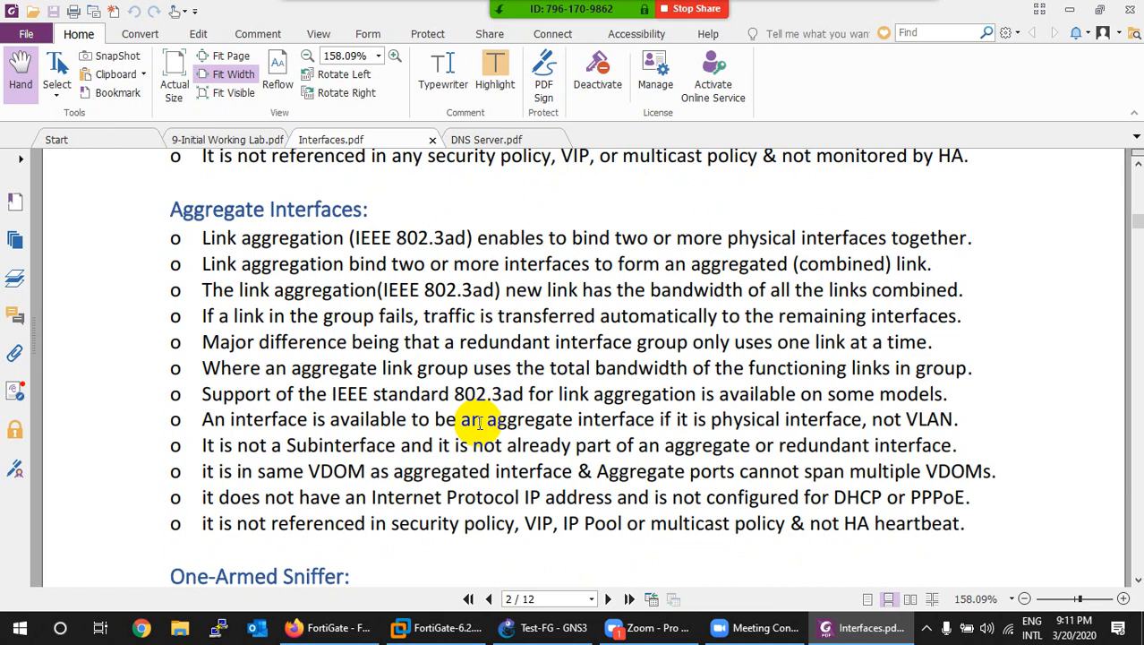
Step: Scroll past the One-Armed Sniffer and Interface Settings notes to page 3's Topology heading
scroll(479, 423, "up", 4)
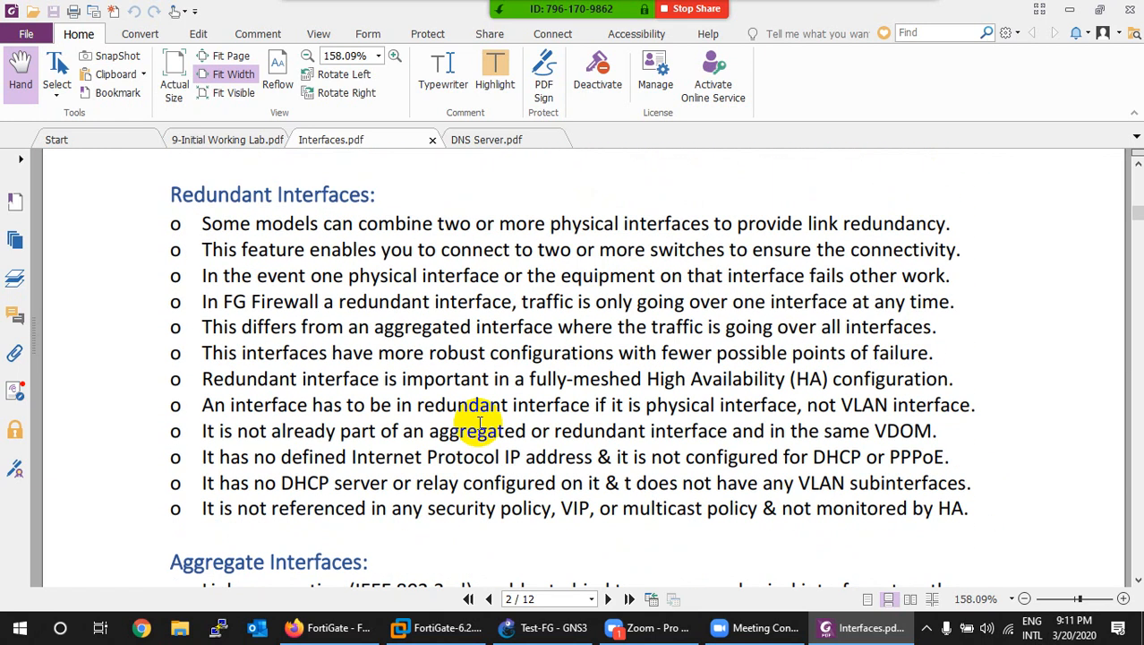
scroll(479, 422, "down", 4)
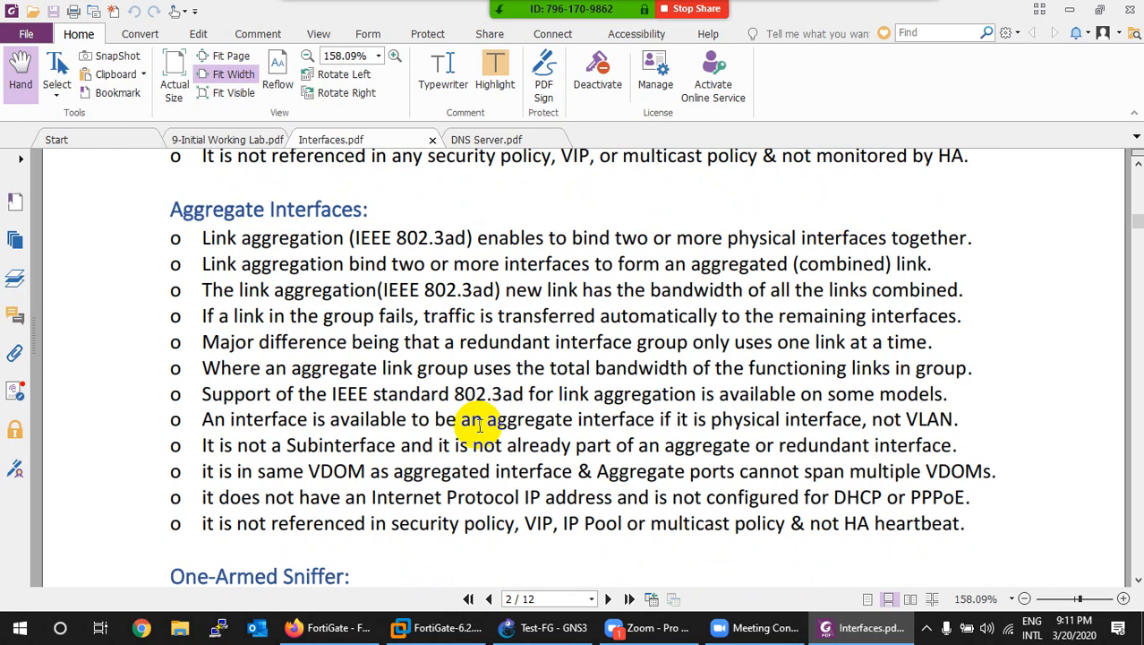
scroll(479, 426, "down", 5)
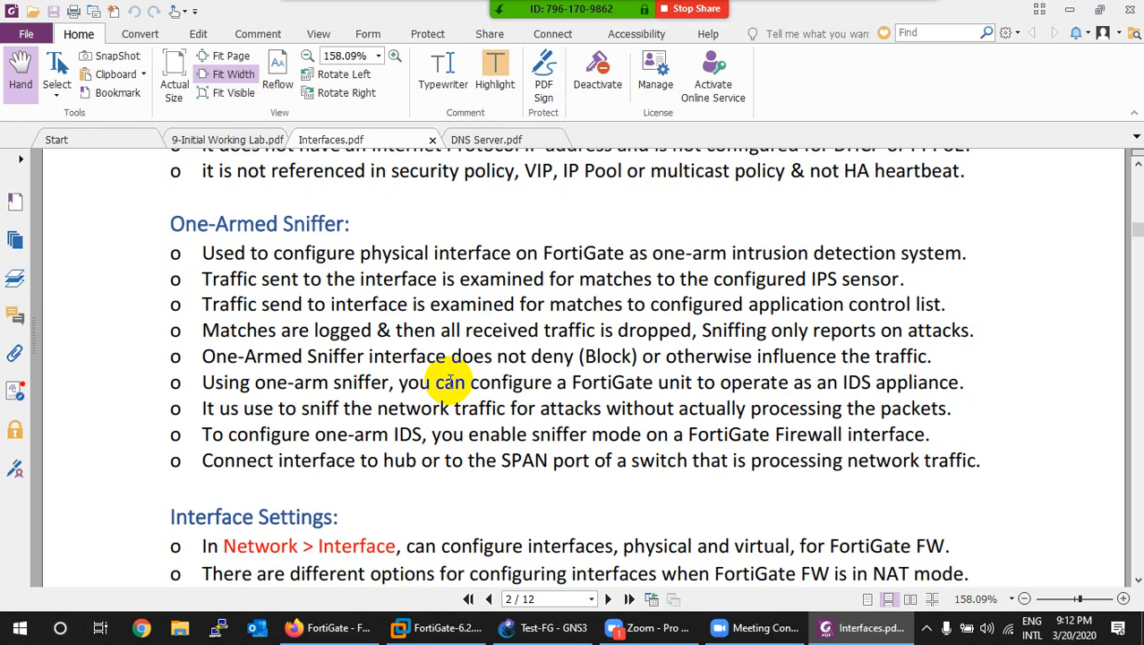
scroll(450, 380, "down", 5)
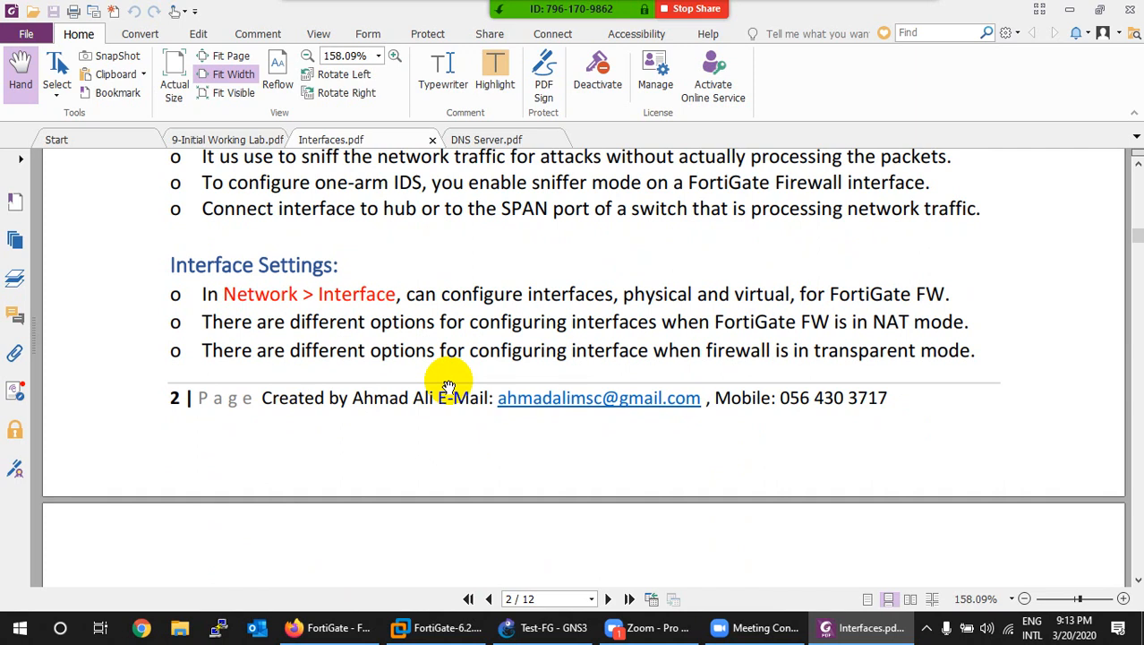
scroll(449, 387, "down", 8)
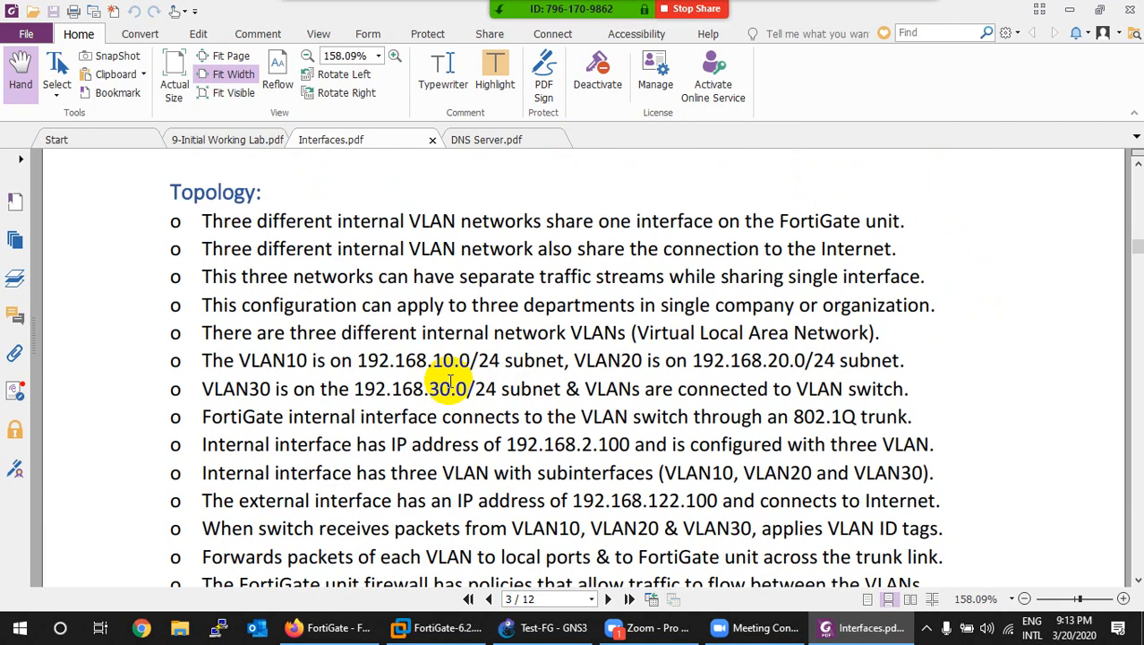
Step: Scroll to the diagram of PC1–PC3 on VLANs 10, 20, 30 via switch S1 to FG1
scroll(449, 386, "down", 8)
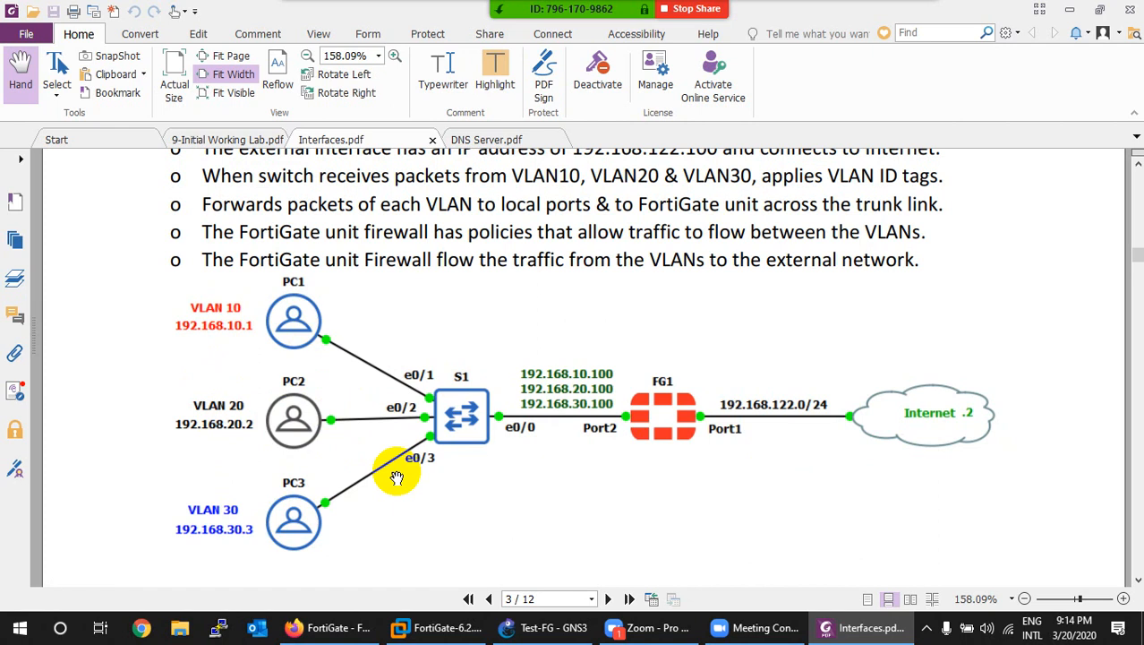
Step: Scroll past the topology diagram to the IPv4 Administrative access protocol checkboxes on page 3
scroll(653, 438, "up", 5)
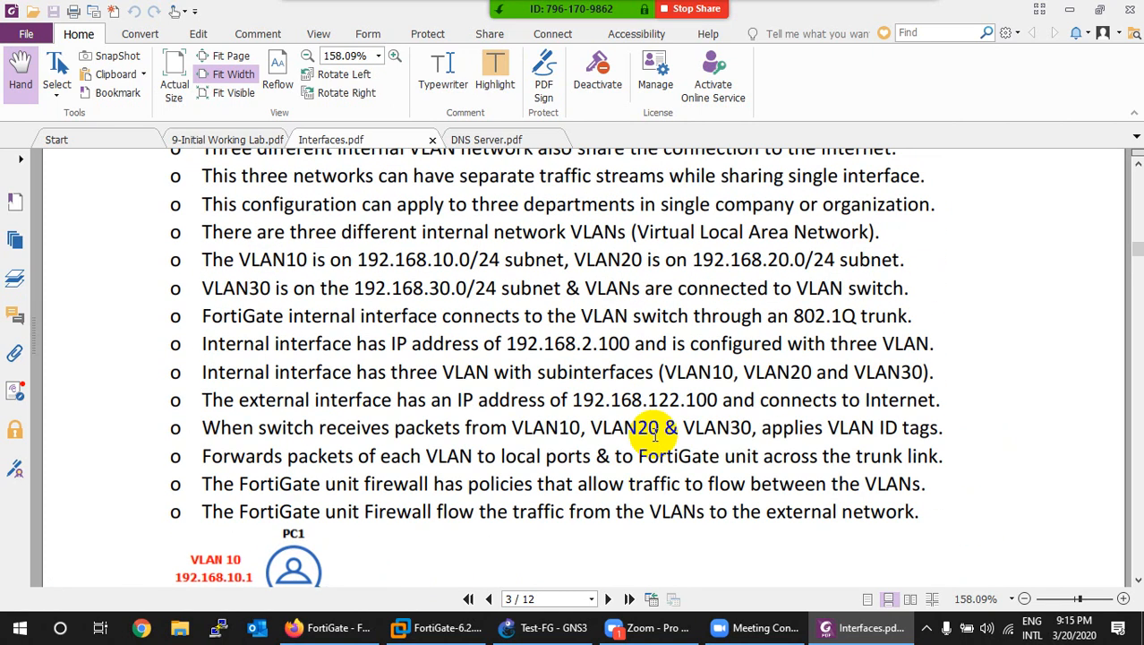
scroll(472, 327, "down", 6)
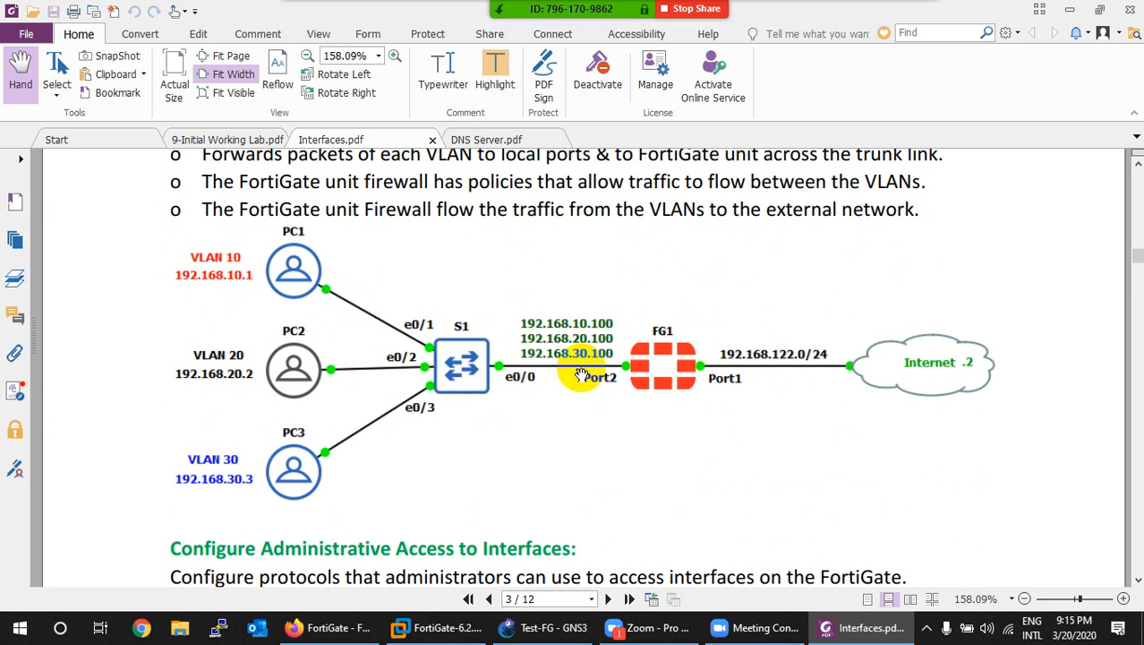
scroll(582, 374, "down", 5)
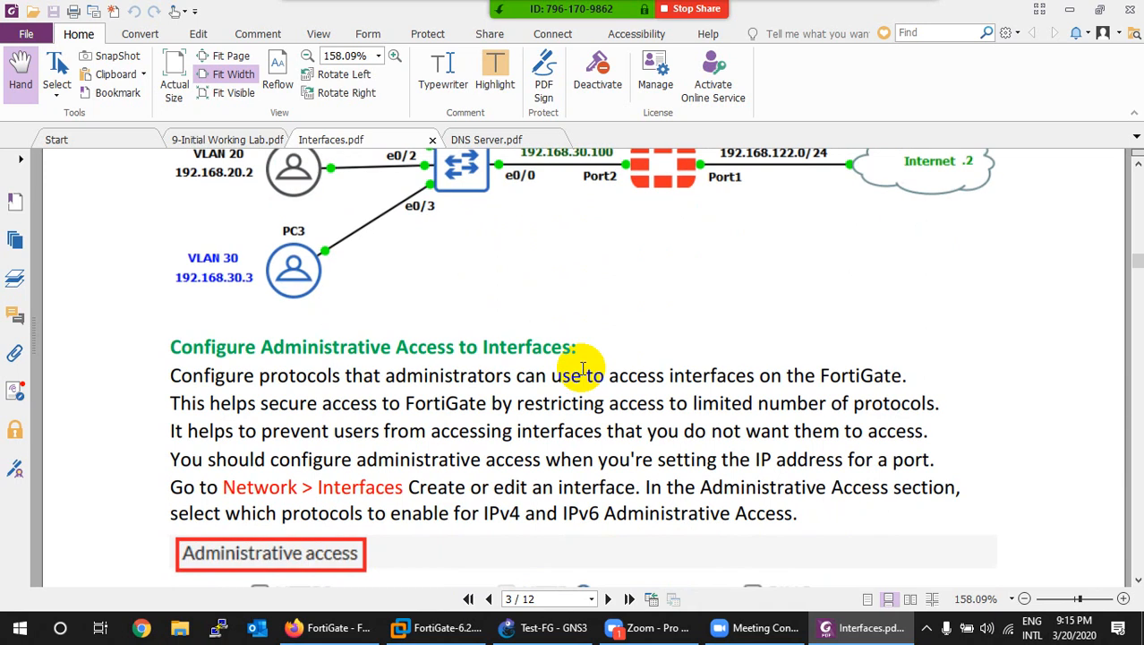
scroll(501, 381, "down", 2)
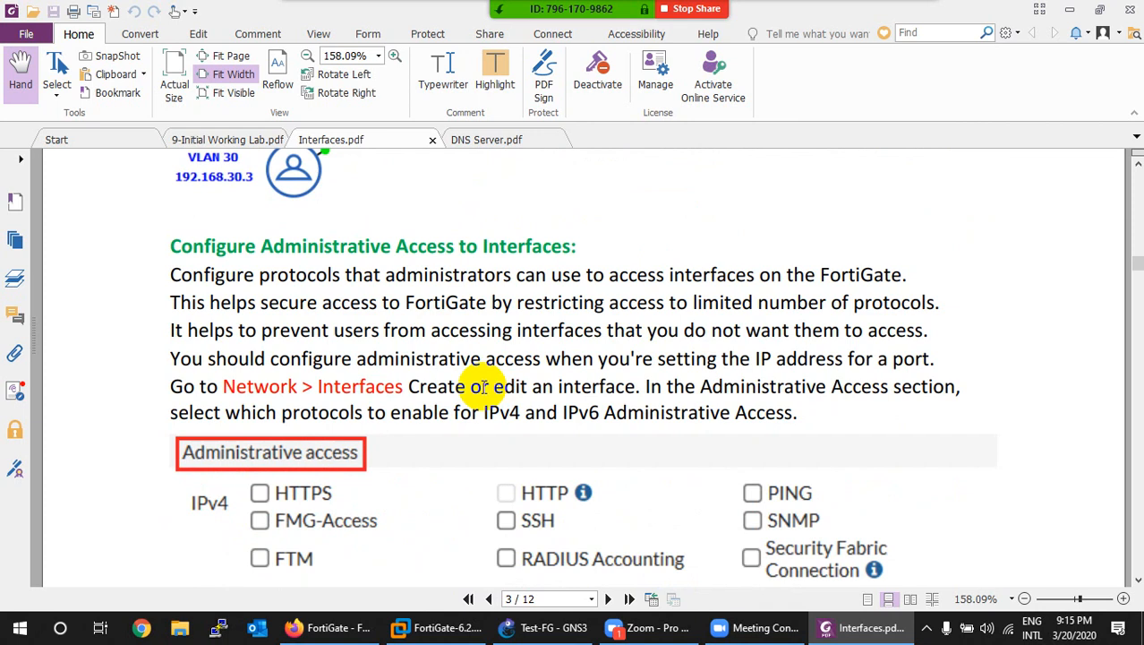
scroll(484, 387, "down", 1)
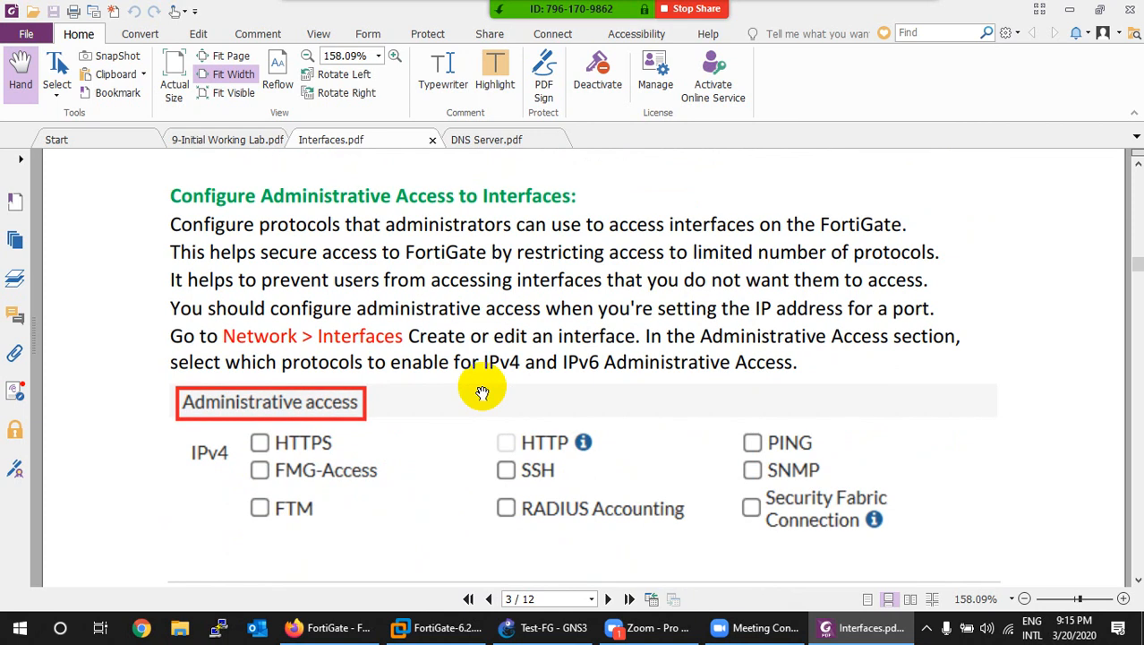
scroll(475, 407, "down", 1)
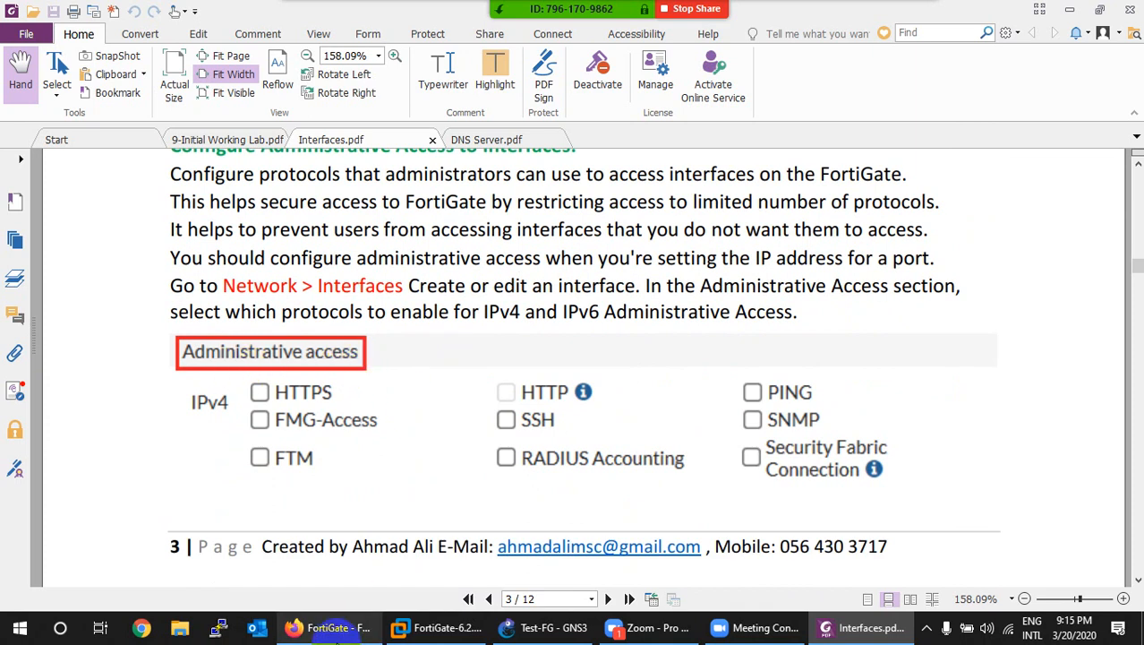
Step: In the FortiGate GUI, open Network > Interfaces and edit LAN (port2), declining the save-login prompt
left_click(339, 626)
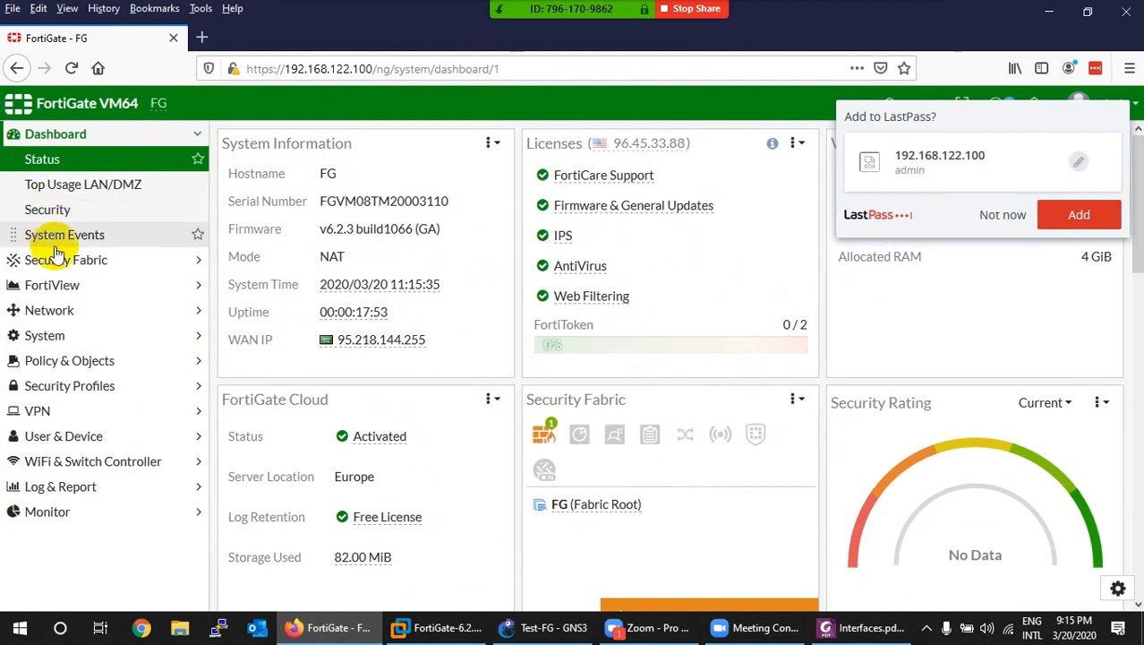
left_click(50, 310)
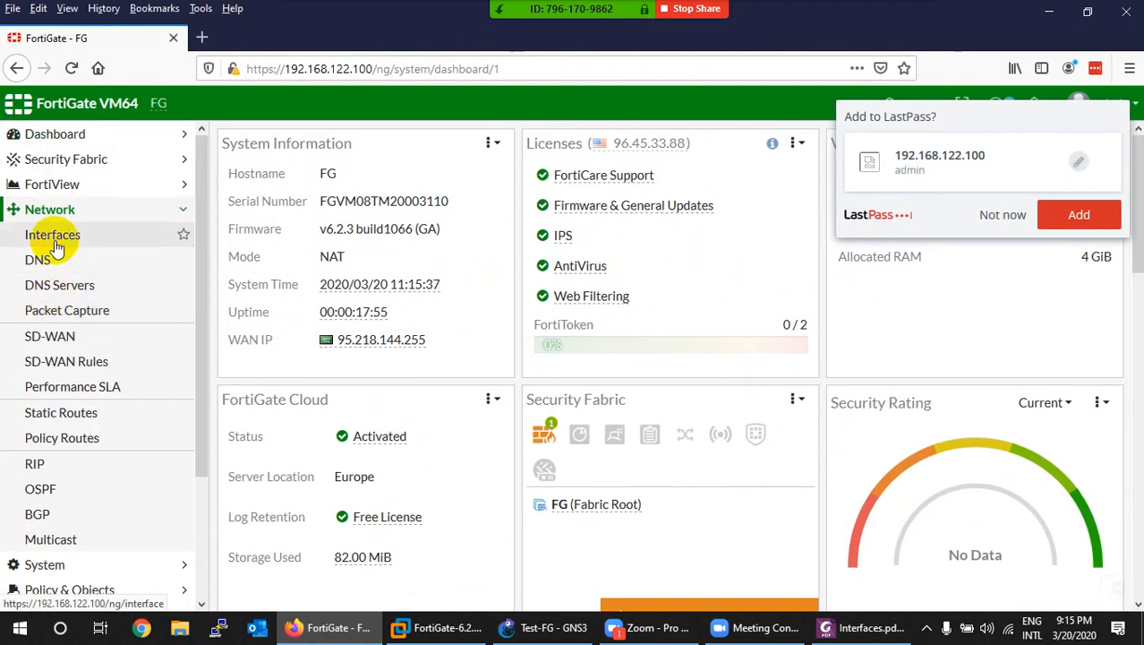
left_click(52, 235)
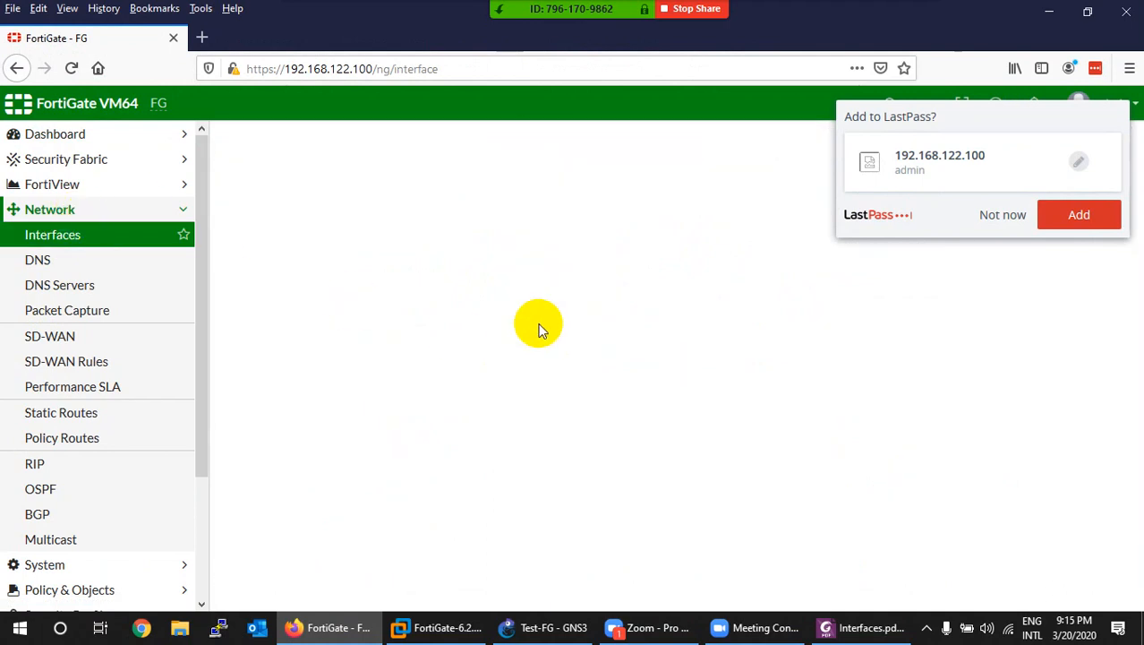
left_click(1001, 218)
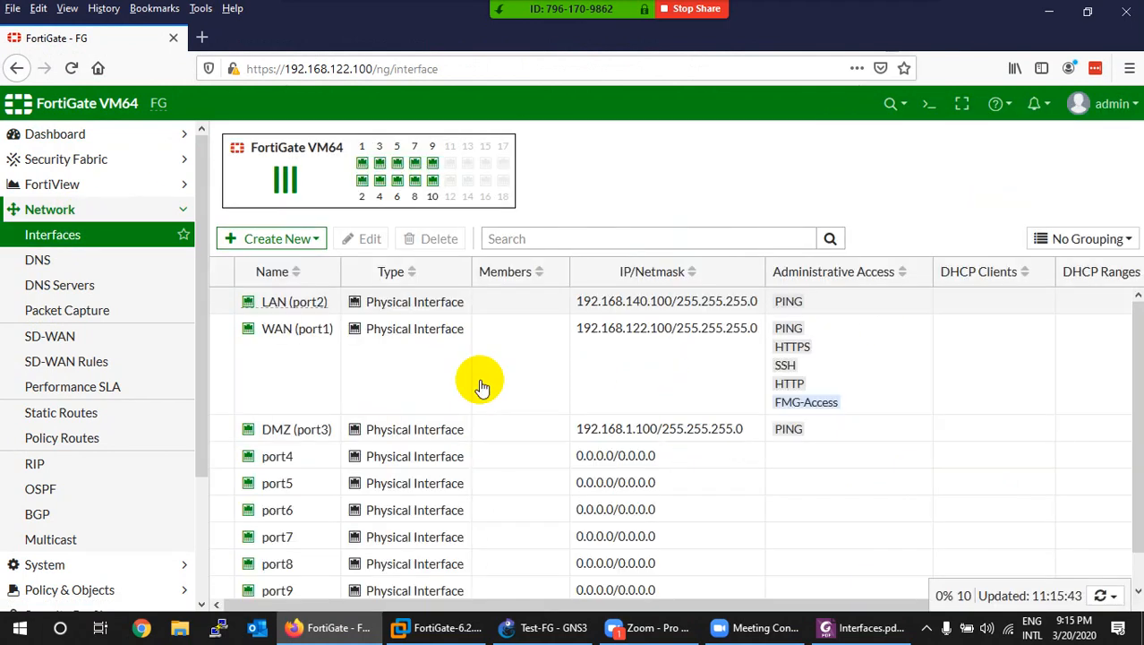
left_click(297, 304)
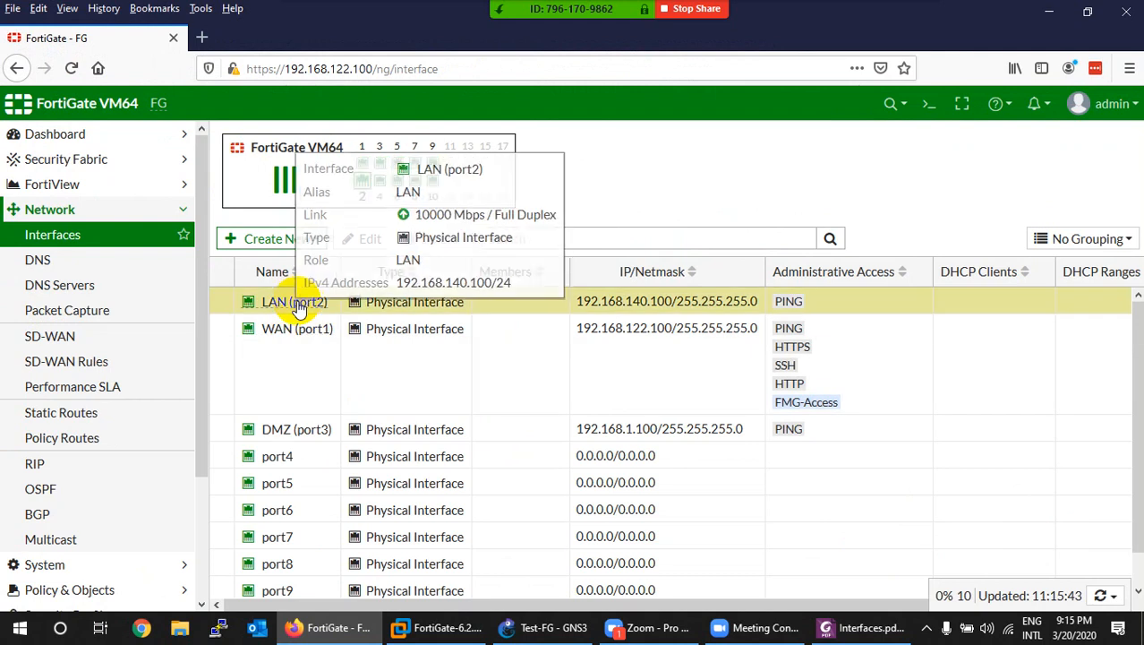
double_click(298, 304)
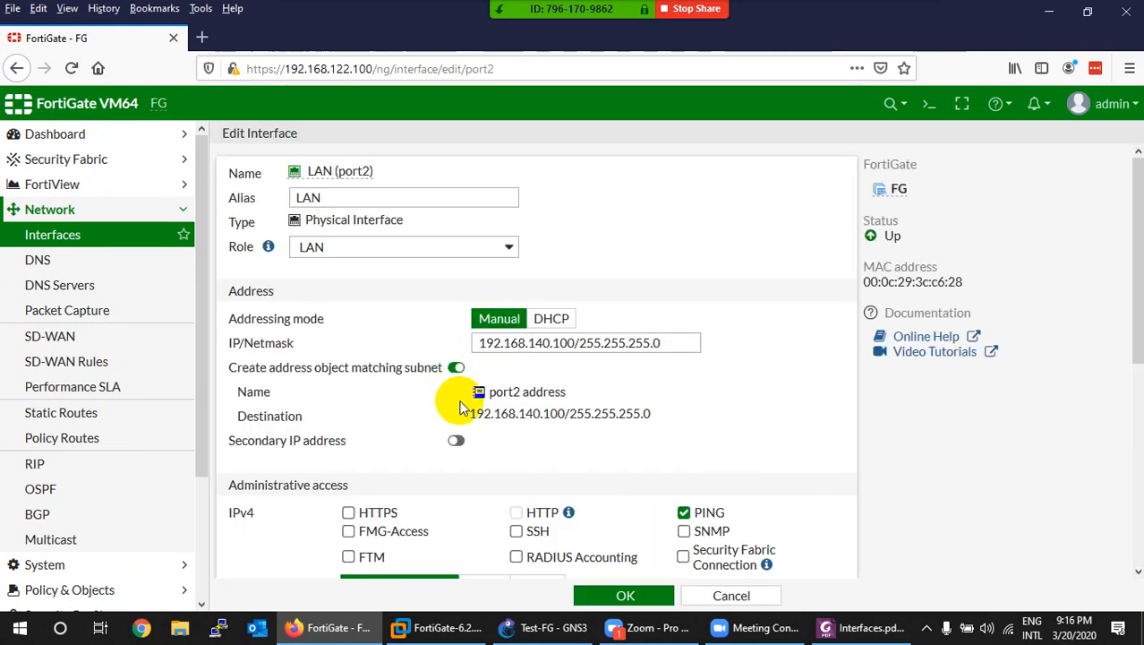
Step: Highlight Administrative access, tick HTTPS on LAN (port2), and highlight the https page address
scroll(452, 403, "down", 3)
left_click_drag(224, 213, 377, 219)
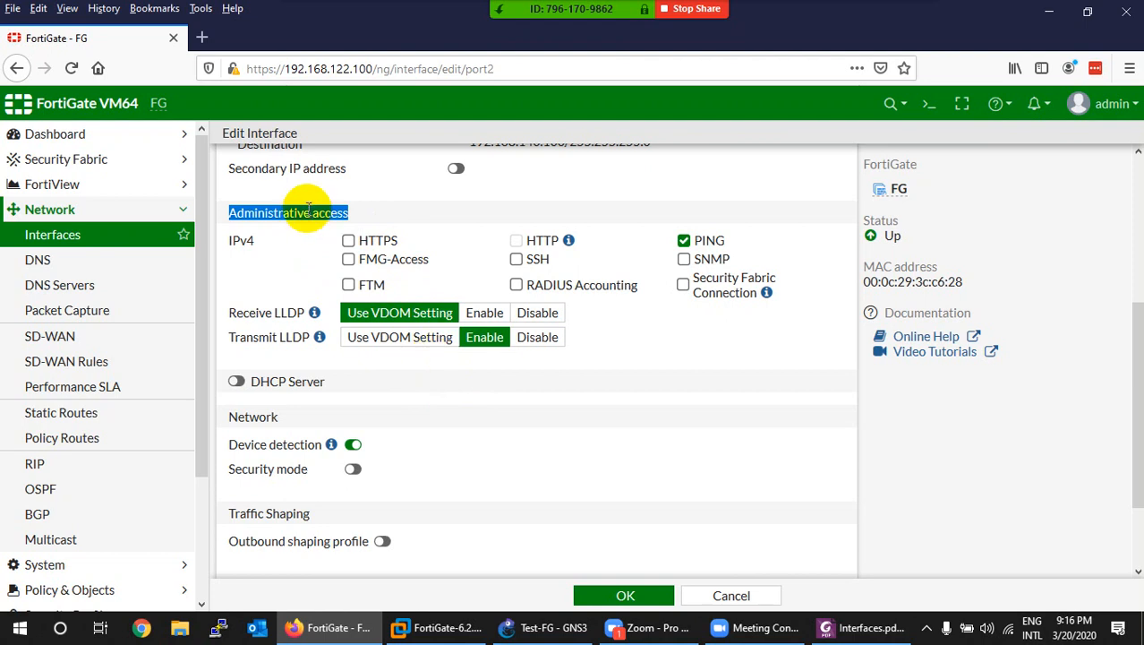
left_click(348, 241)
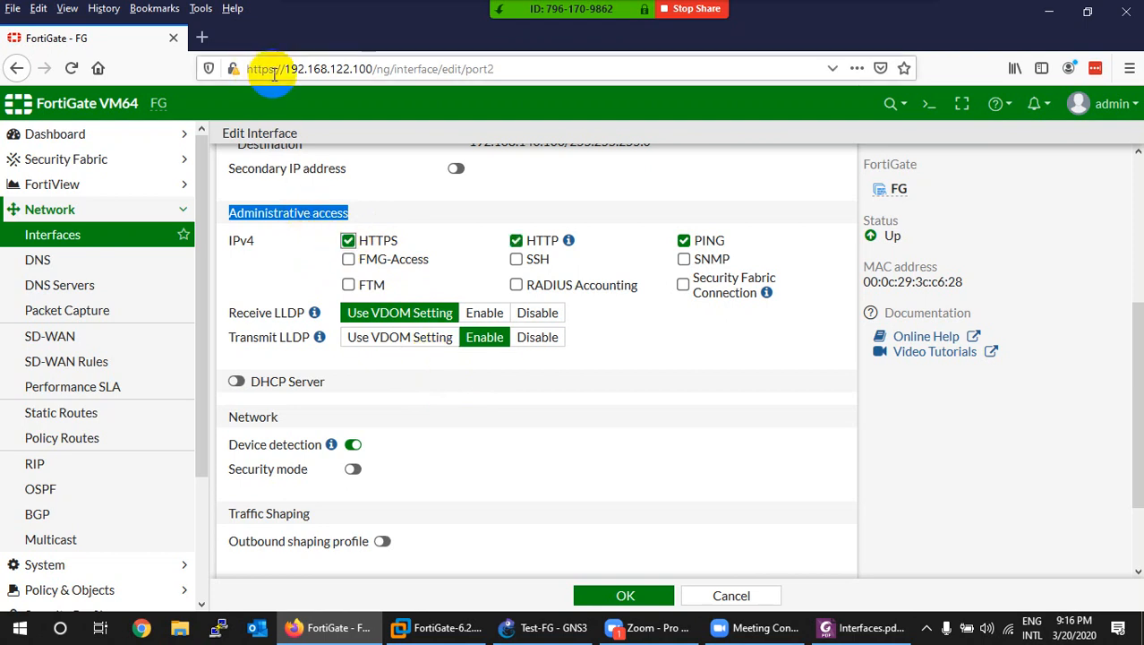
left_click_drag(280, 70, 234, 68)
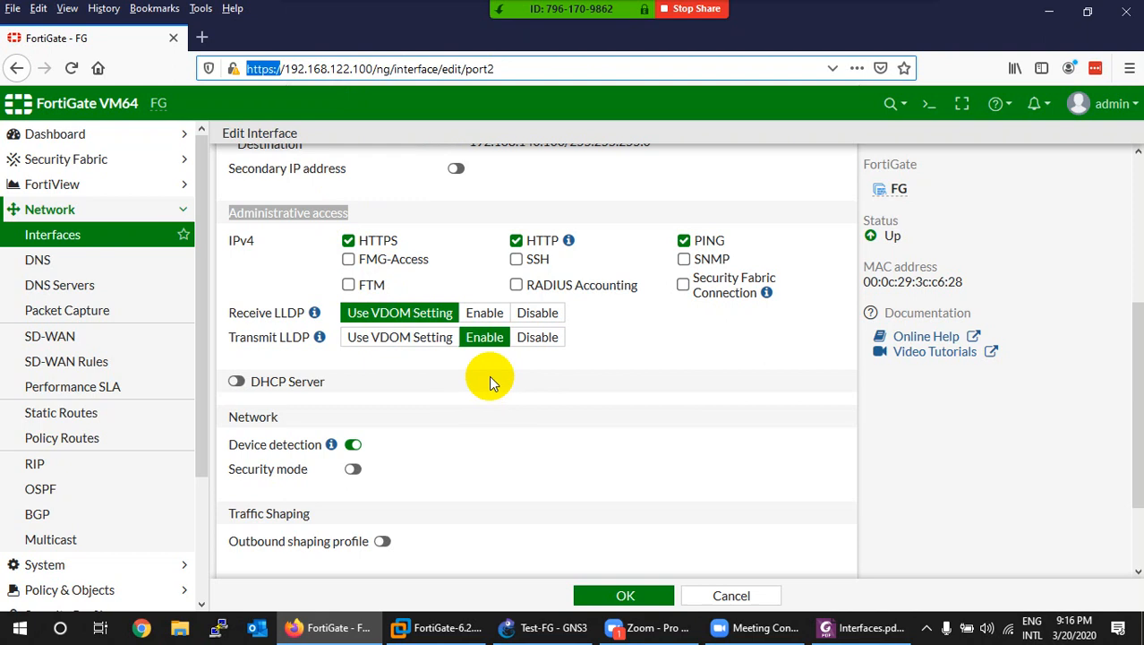
Step: Clear the address highlight and go to the Dashboard without saving the interface
scroll(488, 380, "up", 3)
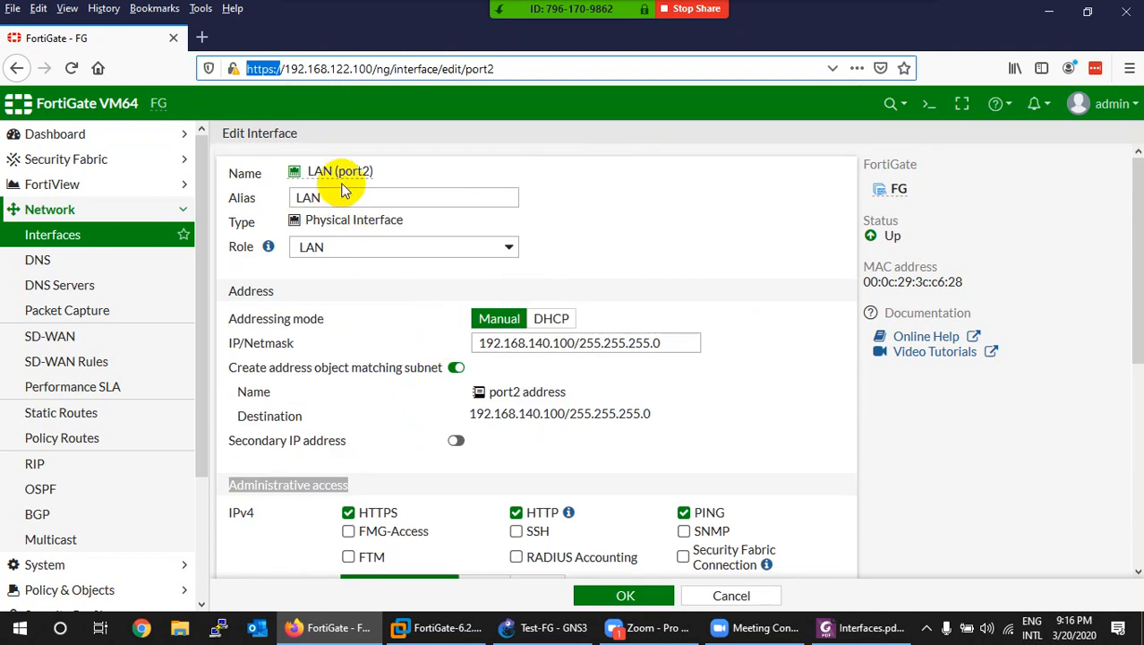
scroll(435, 307, "down", 4)
scroll(440, 237, "up", 2)
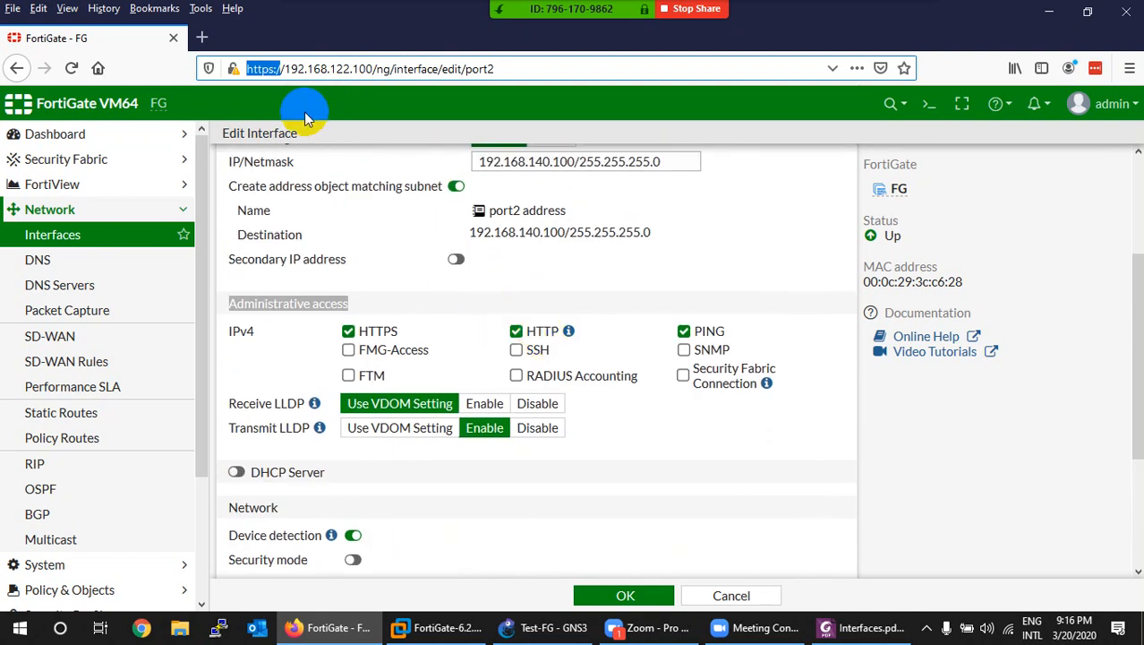
left_click(275, 69)
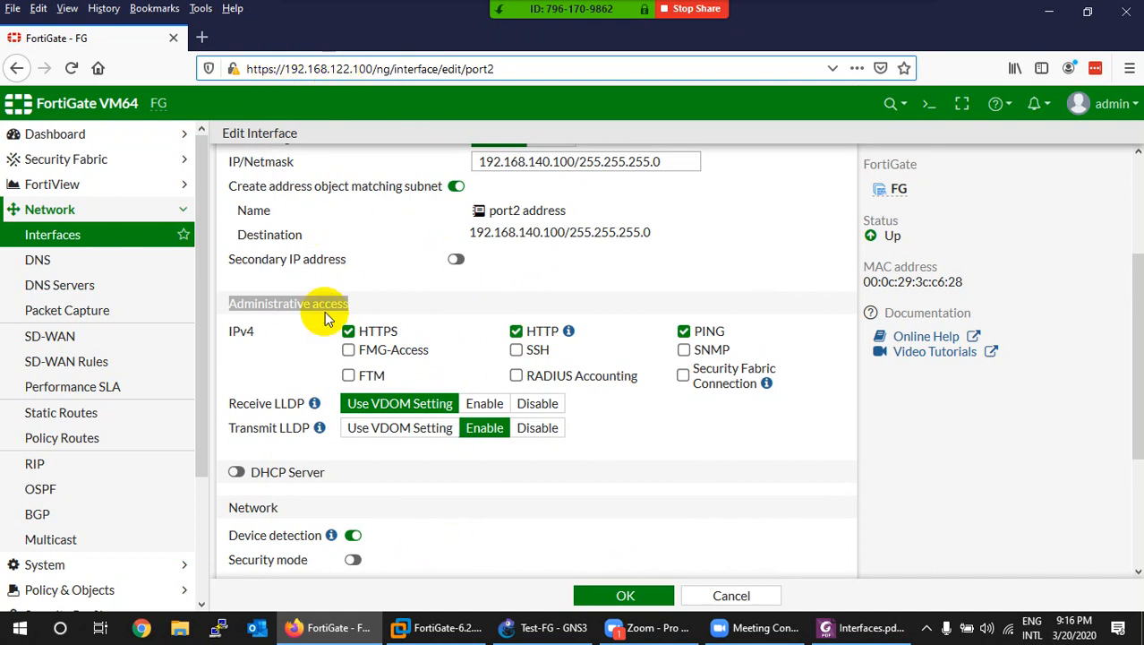
scroll(322, 327, "up", 3)
left_click(38, 136)
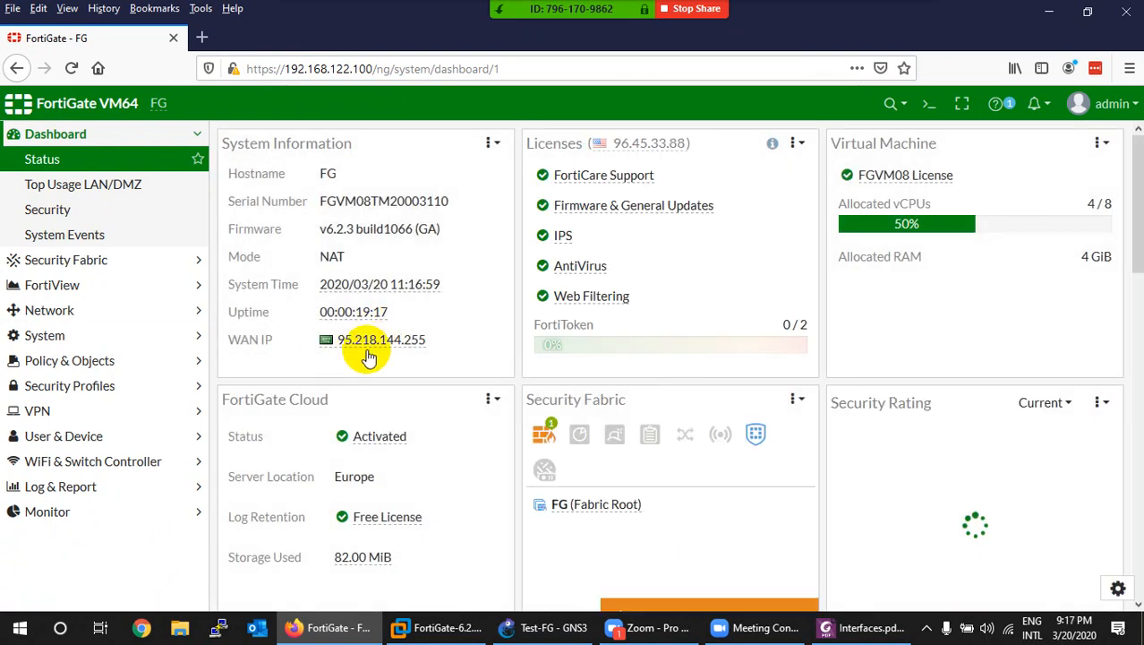
Step: Expand Network in the sidebar and open the Interfaces list again
mouse_move(366, 353)
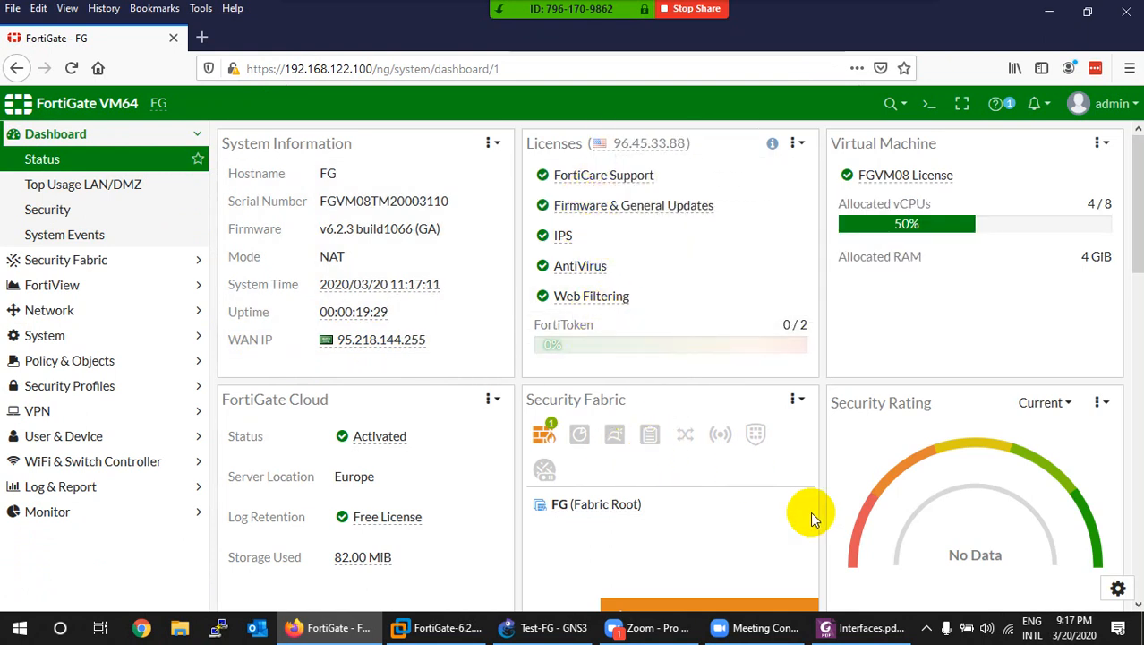
scroll(743, 492, "down", 2)
scroll(555, 420, "up", 2)
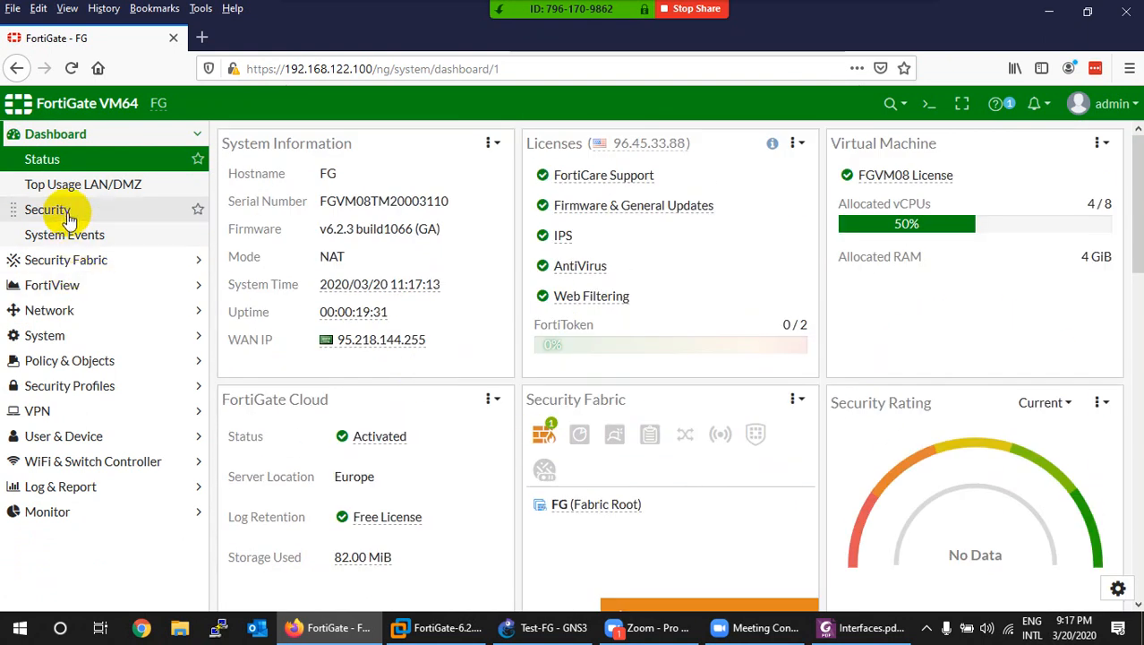
left_click(52, 311)
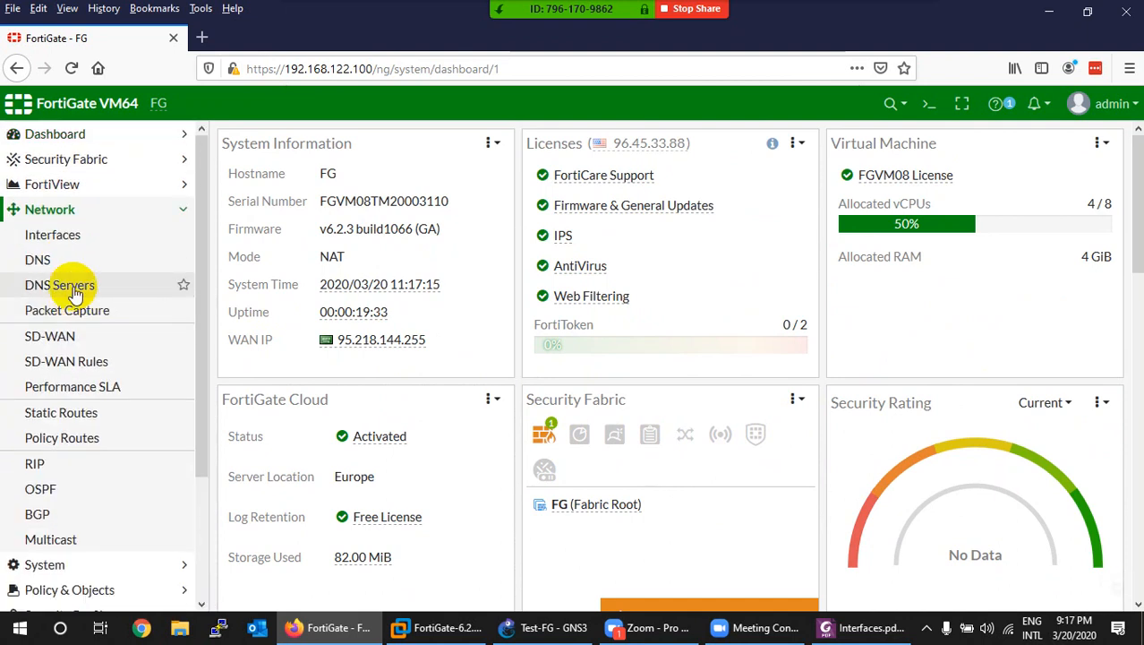
left_click(51, 234)
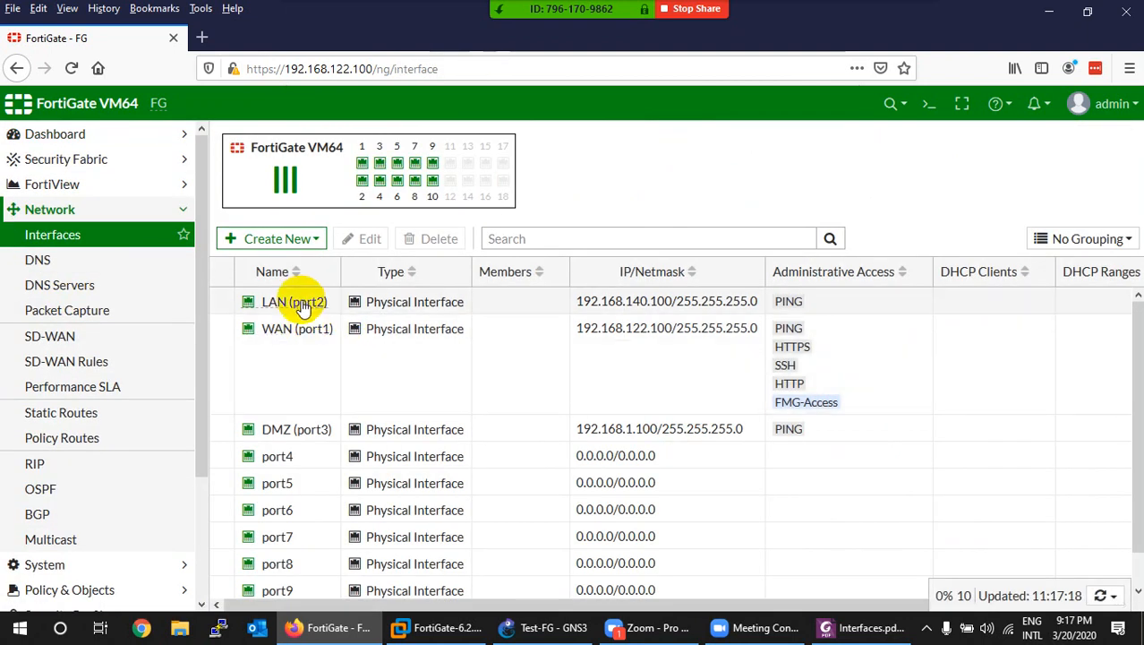
Step: Reopen LAN (port2) and tick FMG-Access alongside PING for IPv4 administrative access
double_click(304, 301)
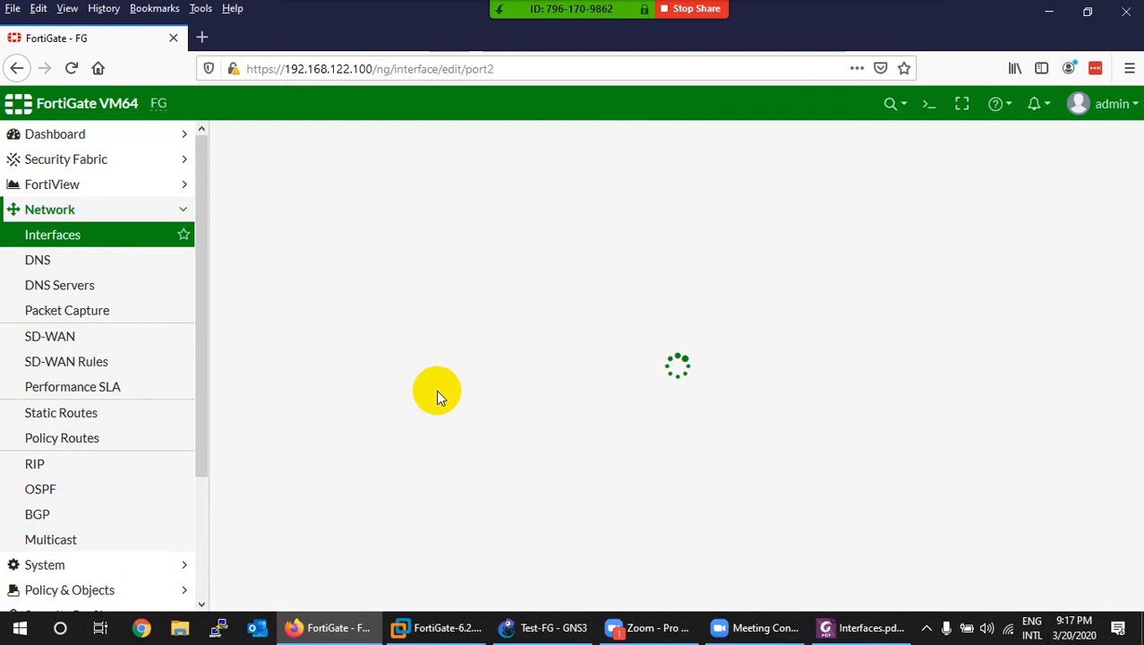
scroll(425, 411, "down", 2)
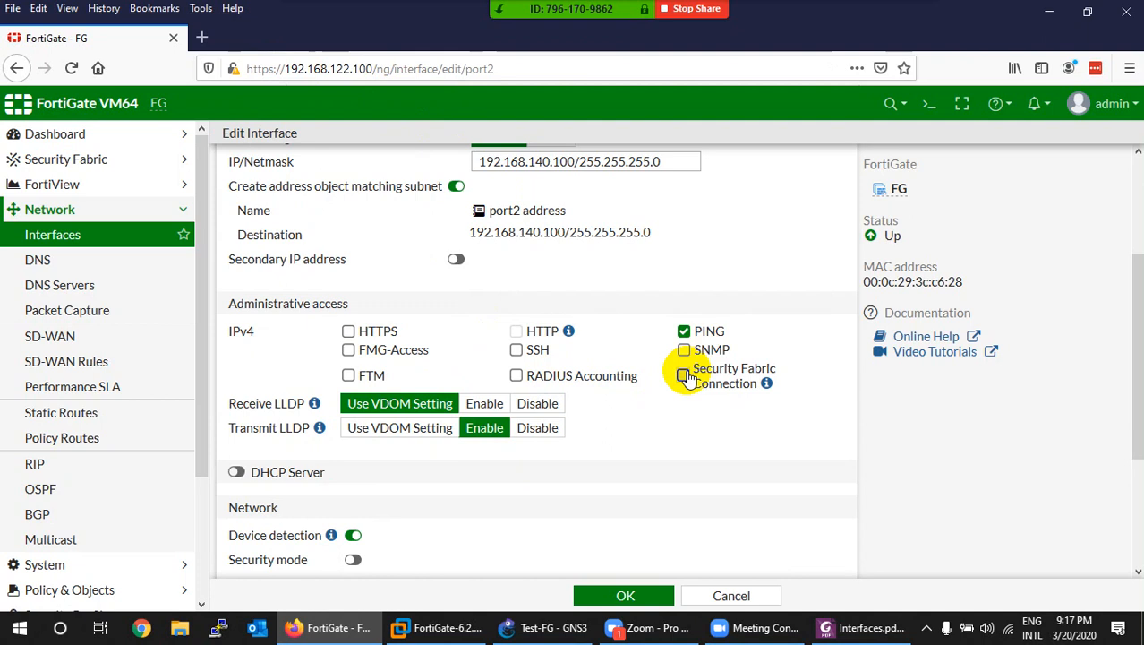
left_click(355, 355)
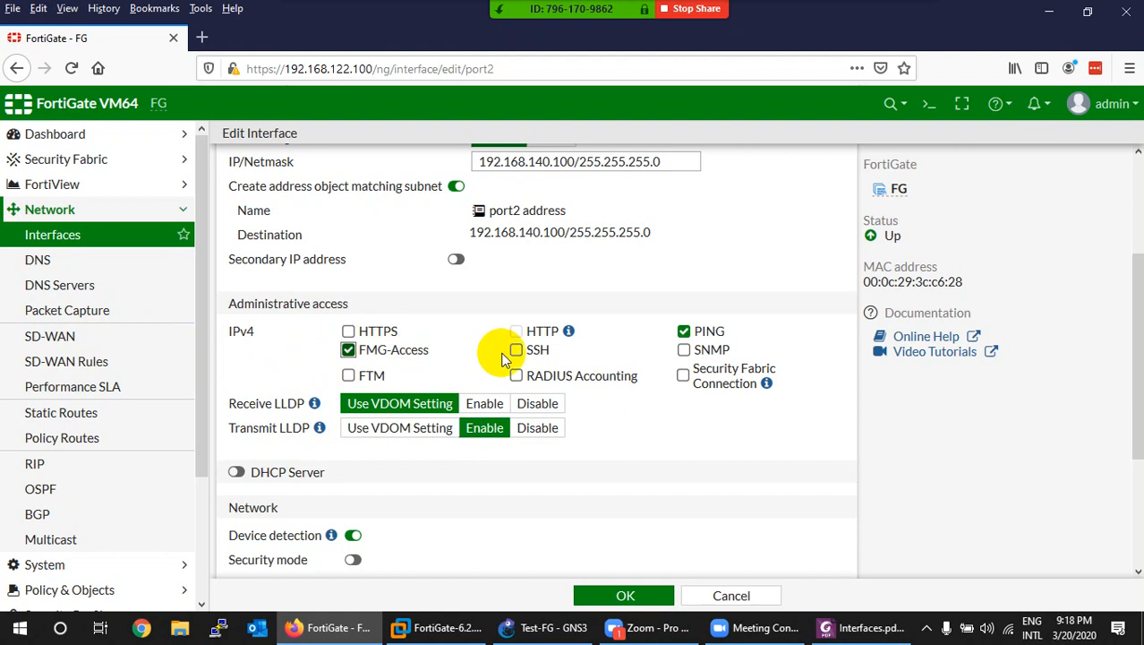
Step: Also allow SSH, SNMP and FTM access on LAN (port2), then bring Interfaces.pdf to the front
left_click(517, 351)
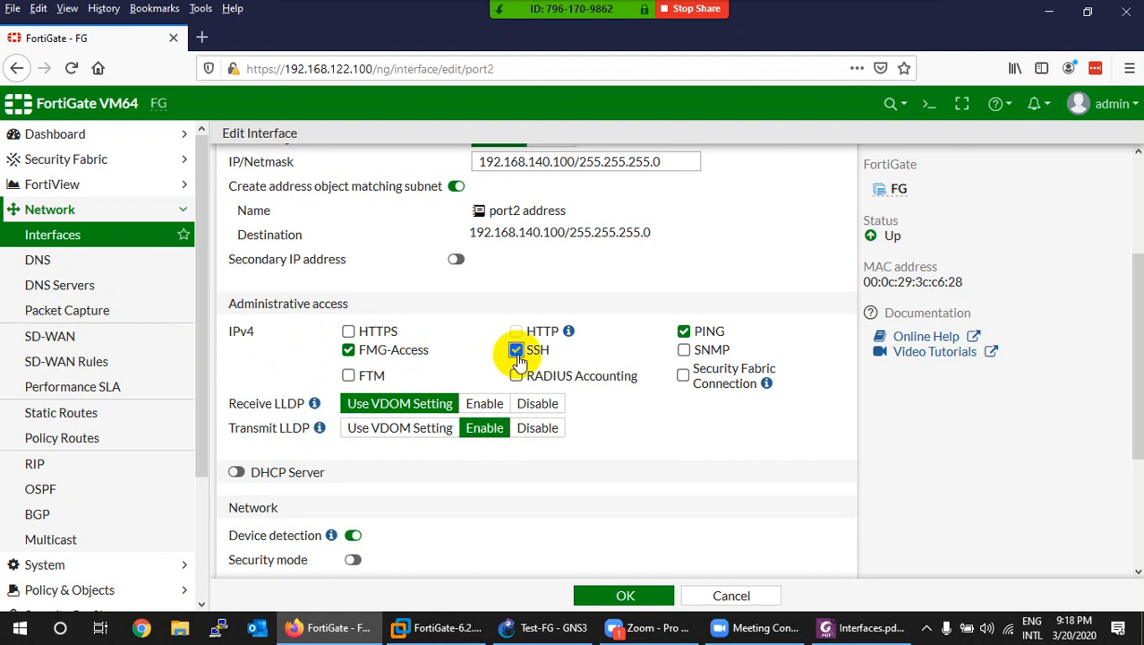
left_click(684, 350)
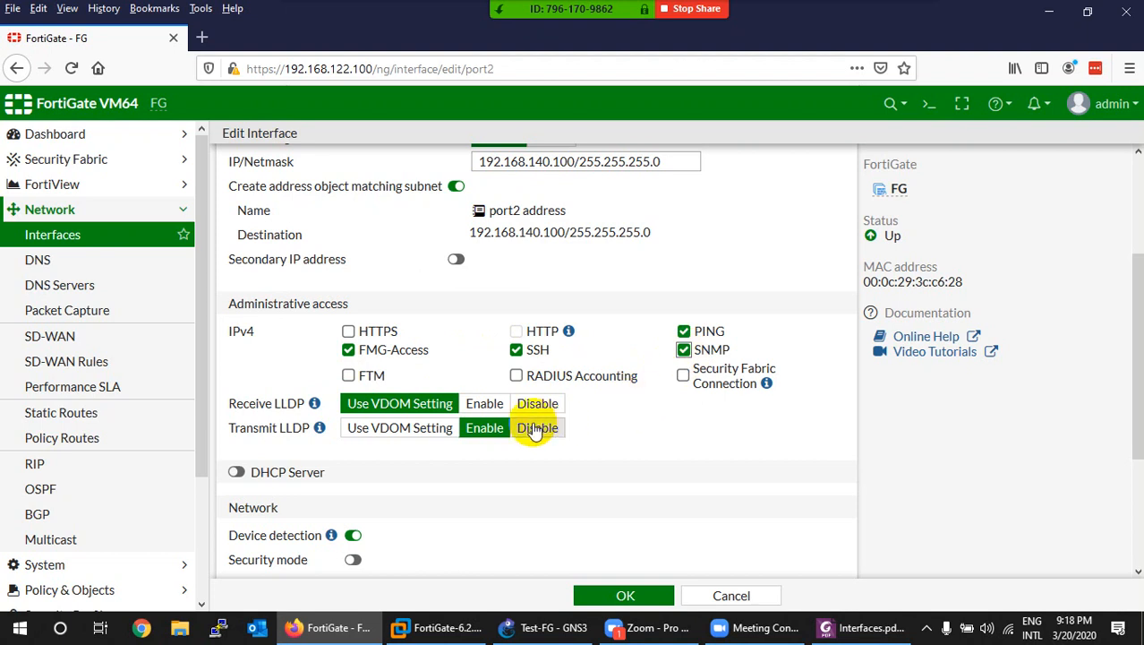
left_click(348, 377)
left_click(842, 629)
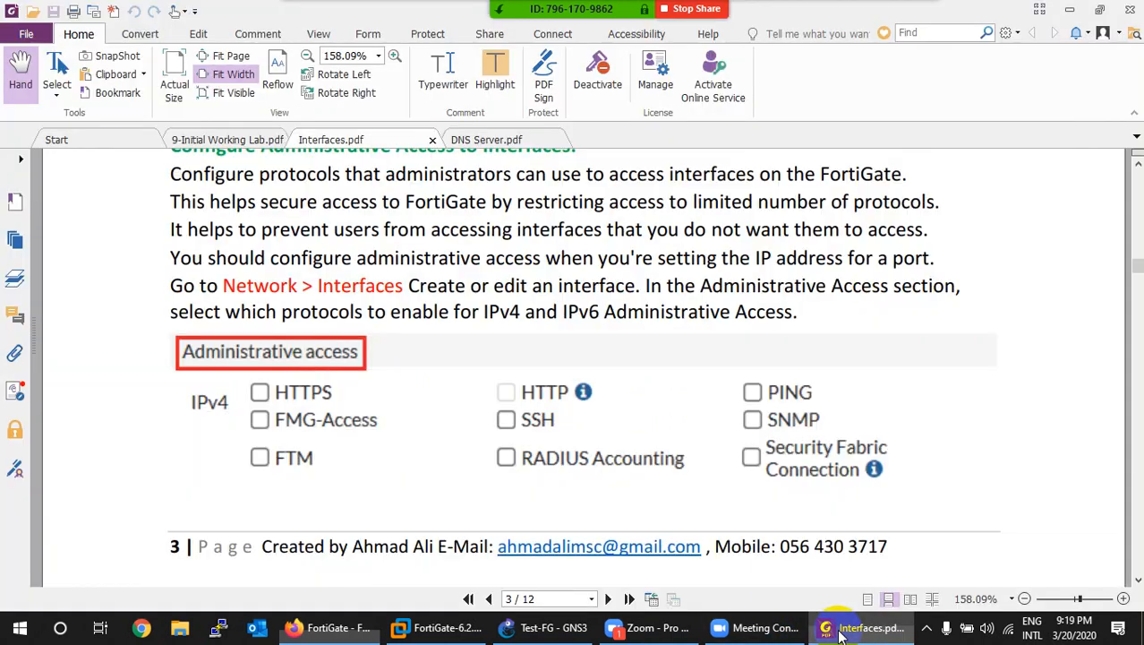
Step: Scroll Interfaces.pdf to page 4's FortiToken Mobile Push (FTM) section, then return to Firefox
scroll(483, 448, "down", 15)
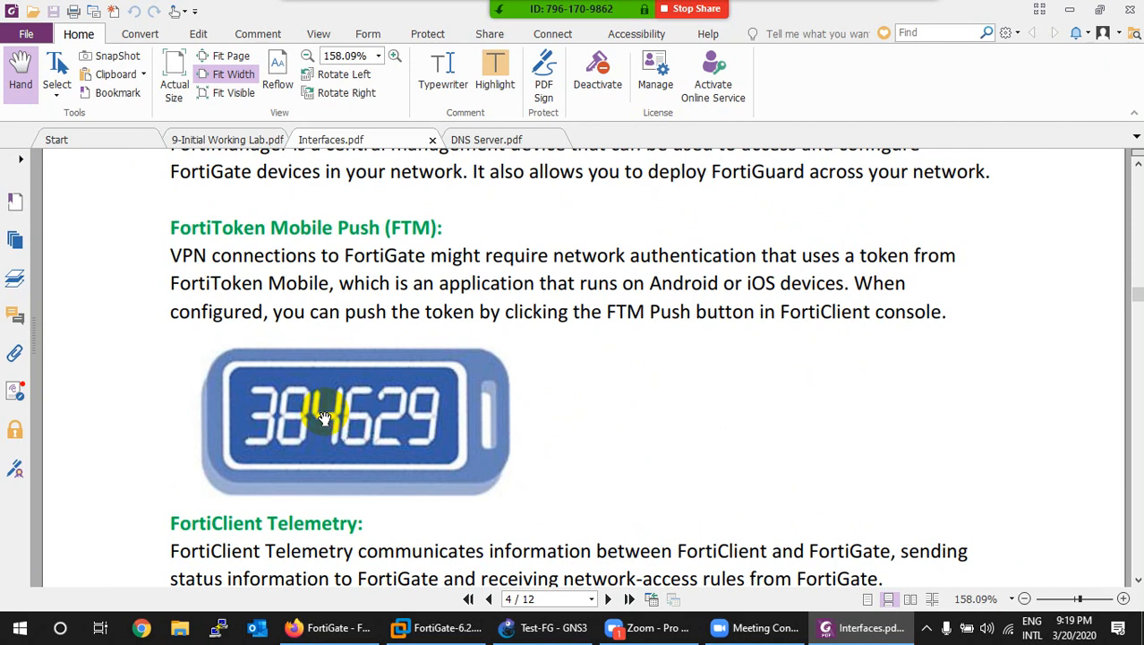
left_click(842, 627)
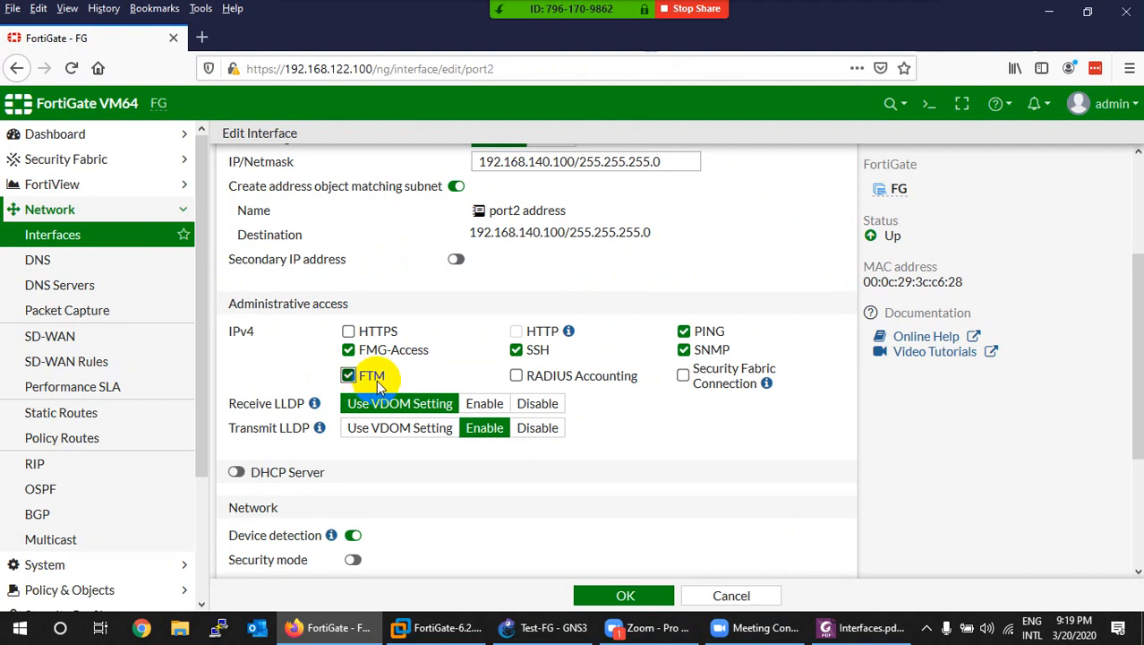
Step: Also allow RADIUS Accounting access on LAN (port2)
left_click(517, 377)
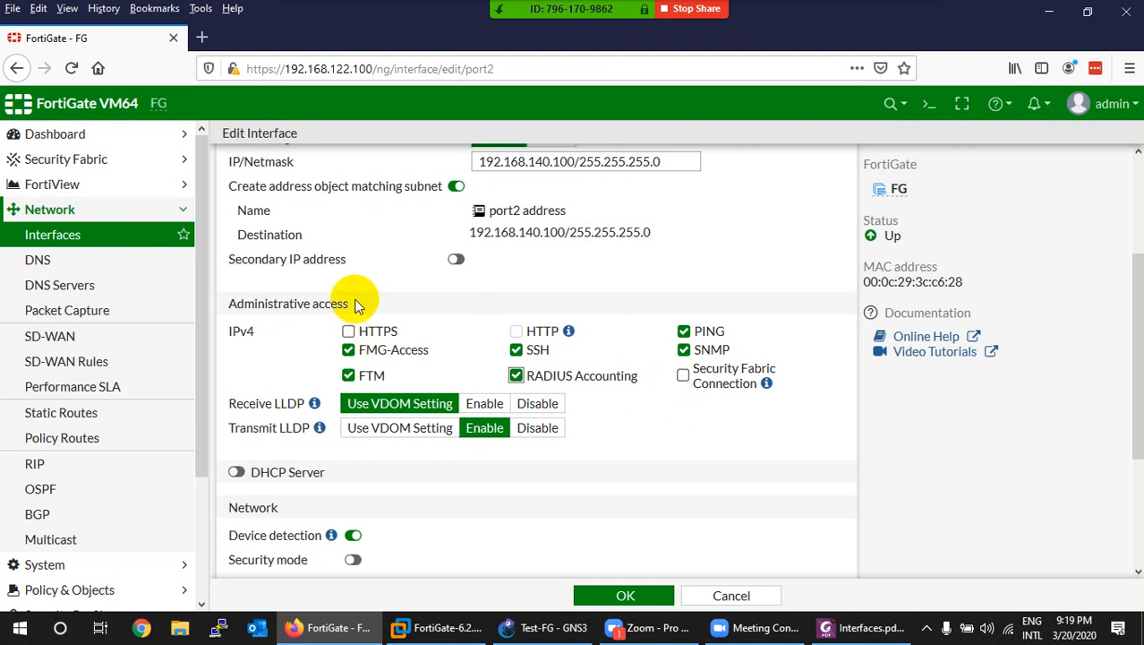
scroll(358, 298, "up", 3)
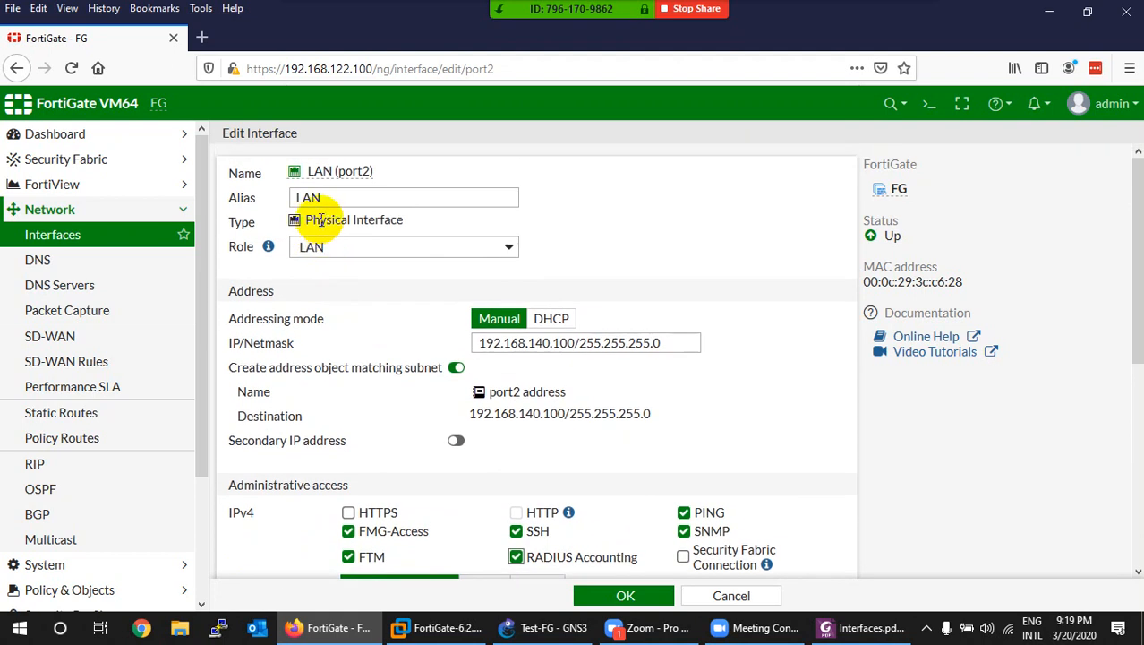
scroll(358, 367, "down", 3)
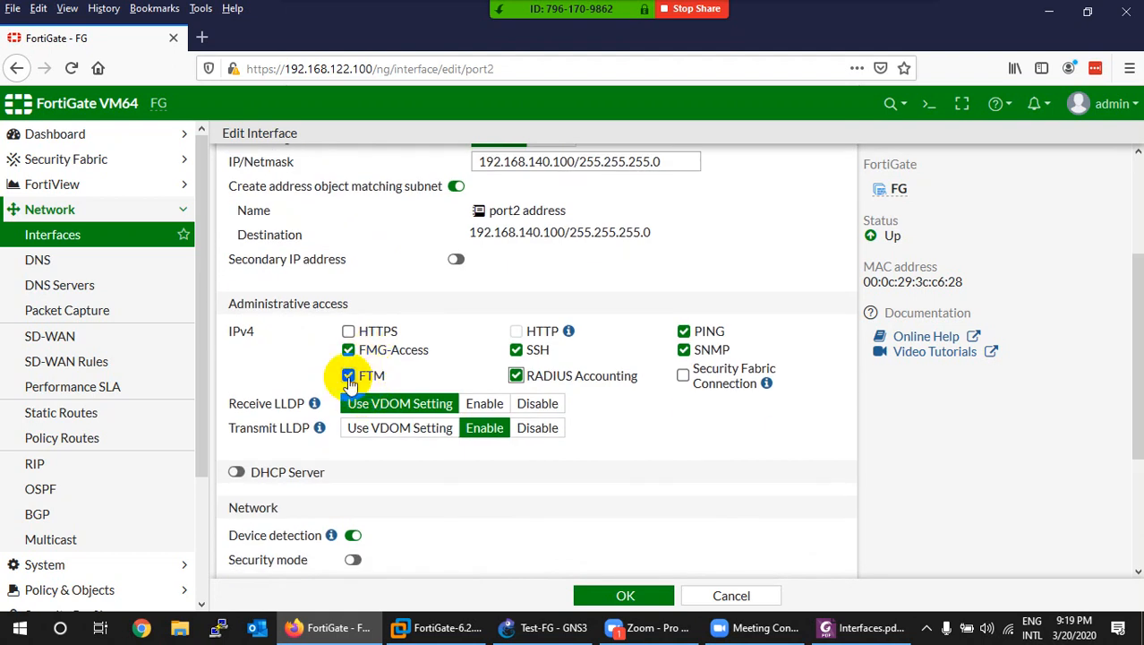
Step: Remove FMG-Access, FTM, RADIUS Accounting and SNMP access so only PING remains, then return to Interfaces.pdf
left_click(349, 349)
left_click(348, 375)
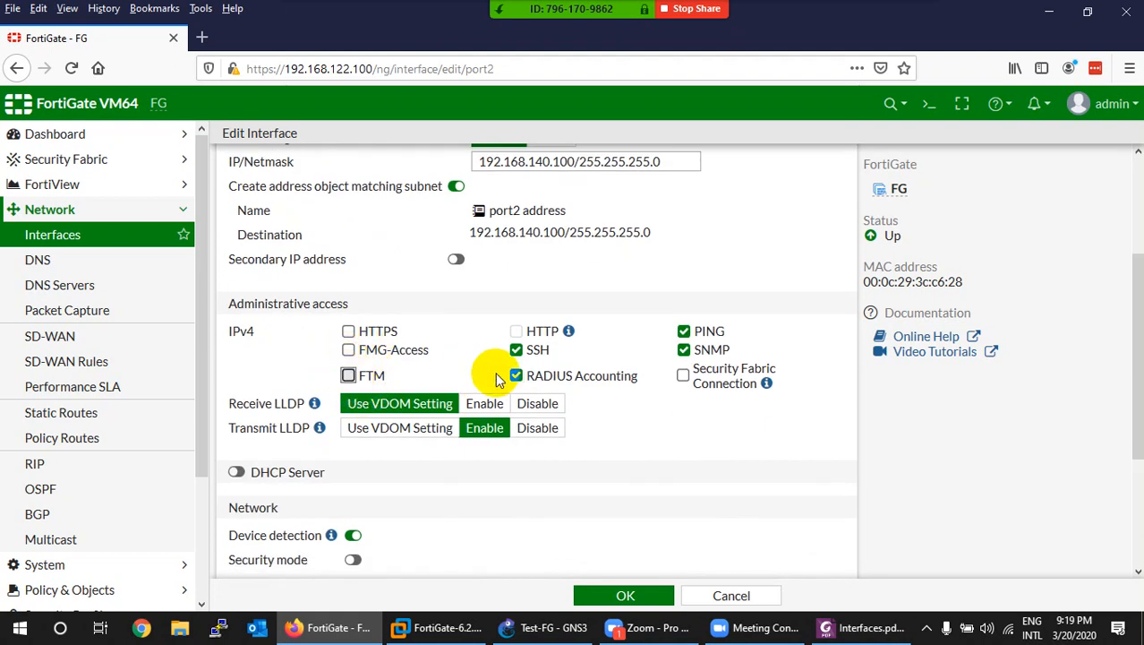
left_click(516, 375)
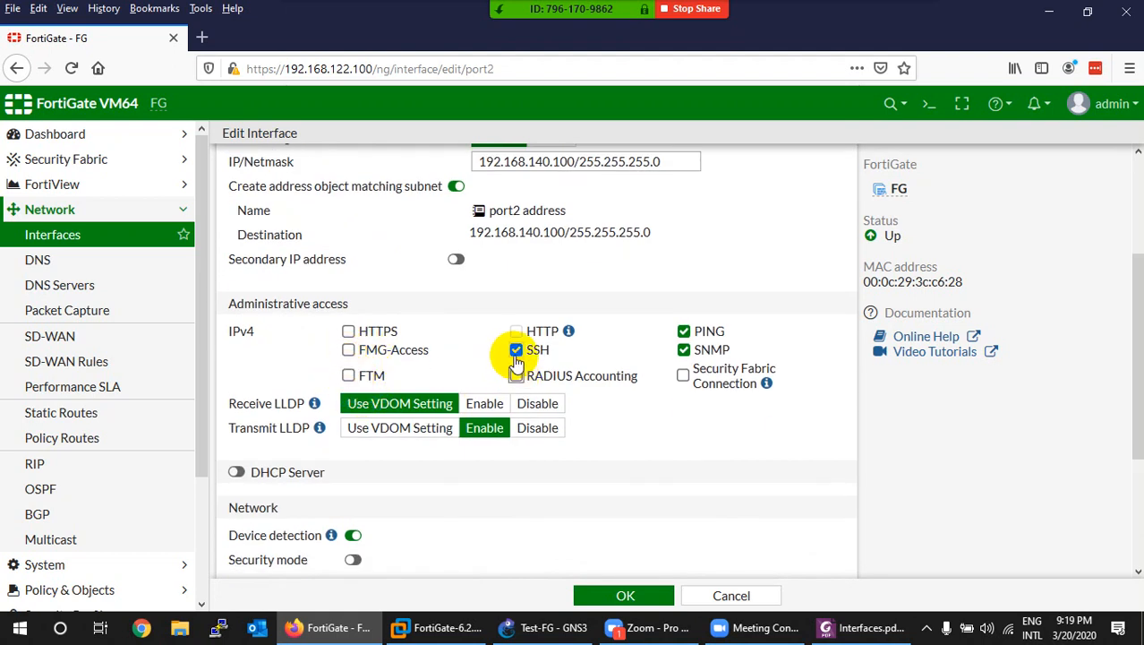
left_click(684, 350)
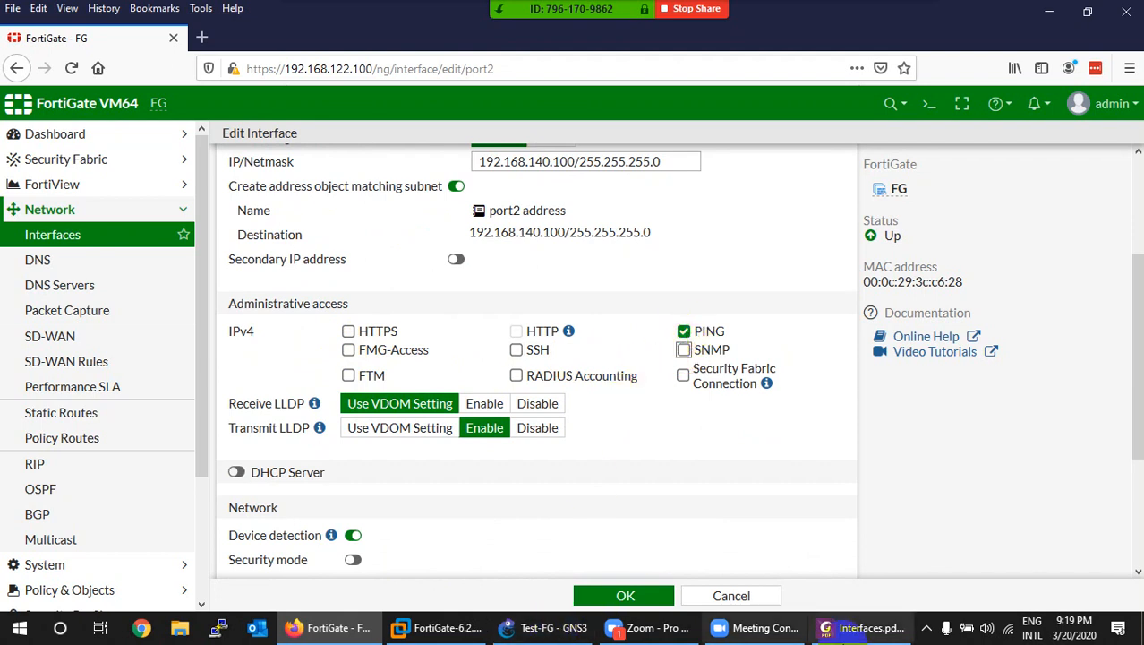
left_click(860, 630)
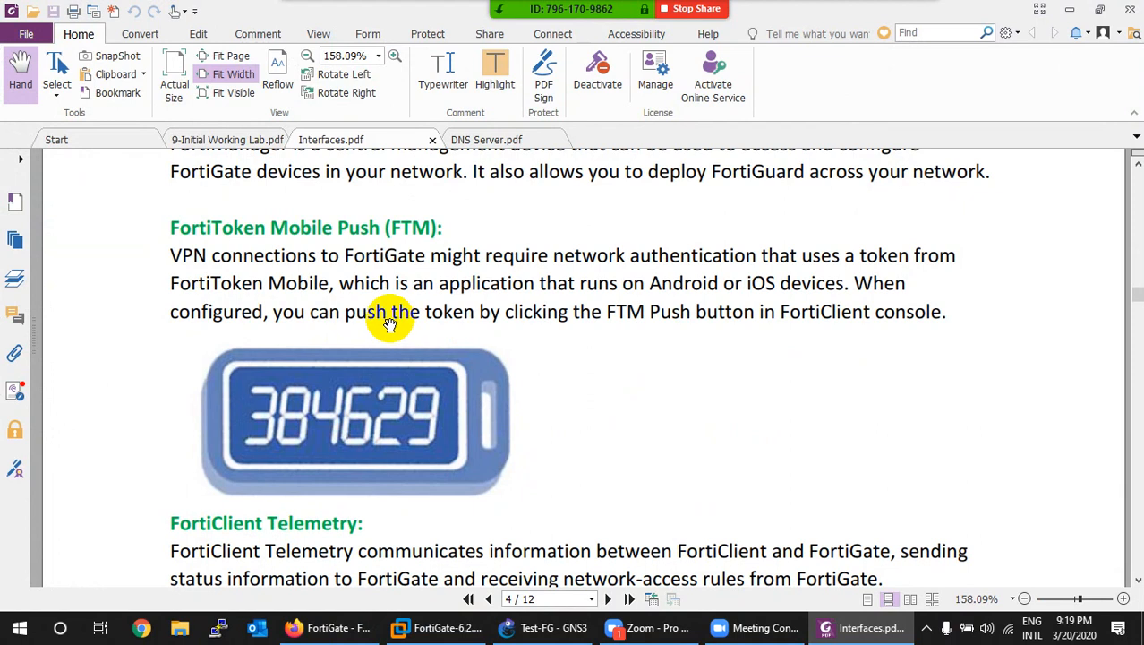
Step: Scroll through Interfaces.pdf's administrative access protocol table on pages 3–4
scroll(385, 314, "up", 10)
scroll(391, 321, "up", 10)
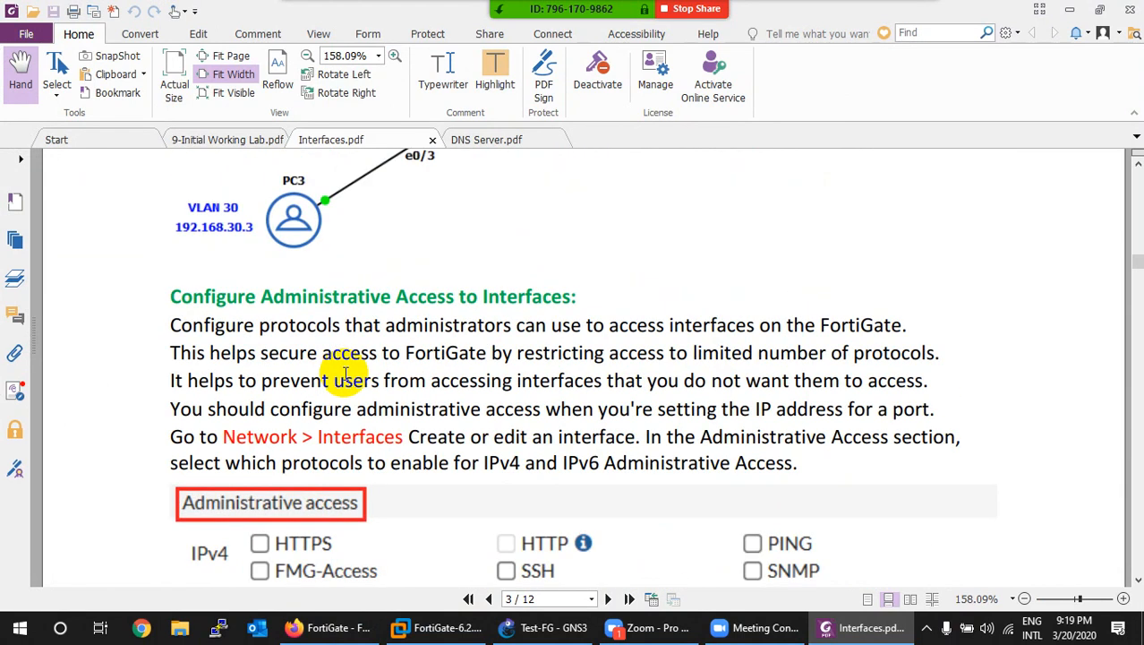
scroll(347, 376, "down", 8)
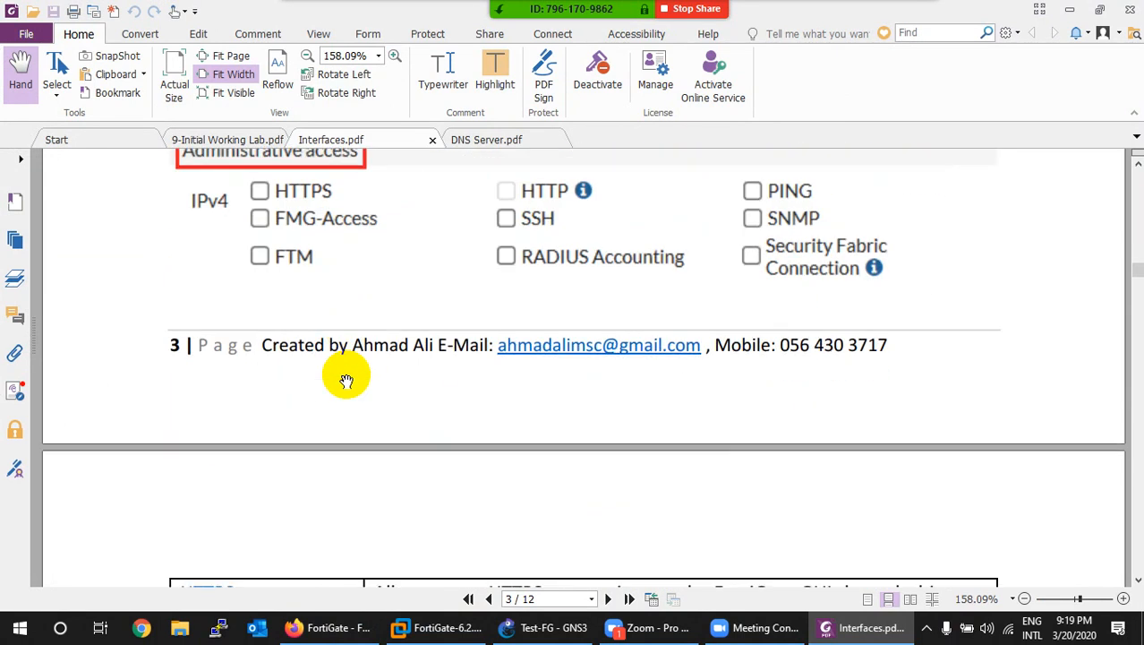
scroll(346, 385, "down", 3)
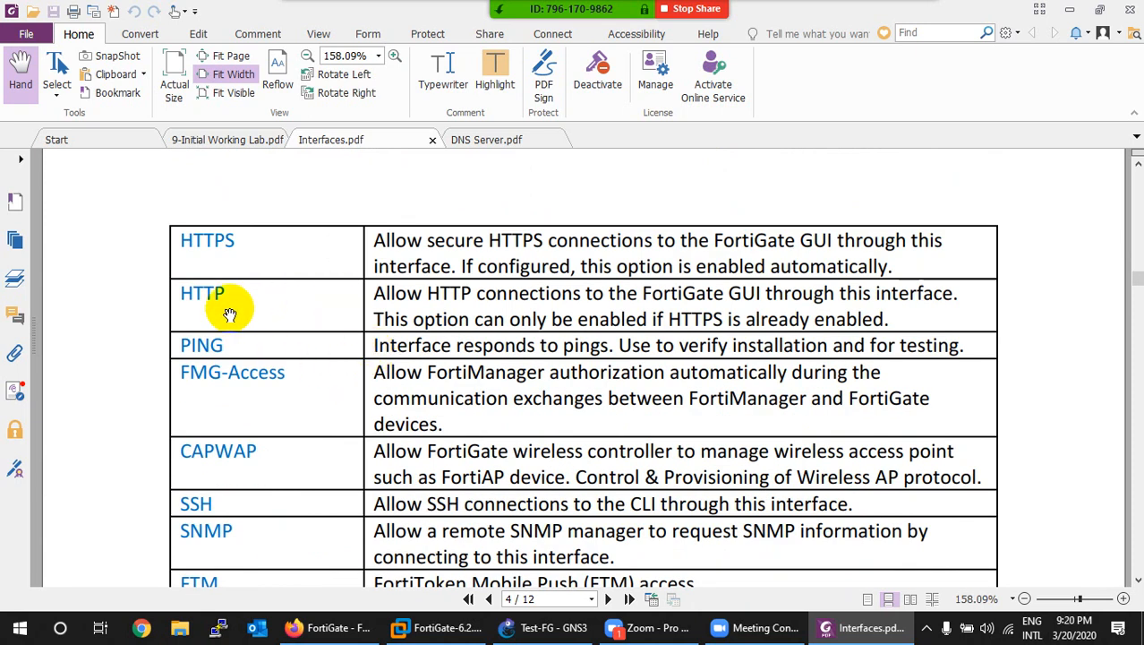
scroll(215, 298, "down", 1)
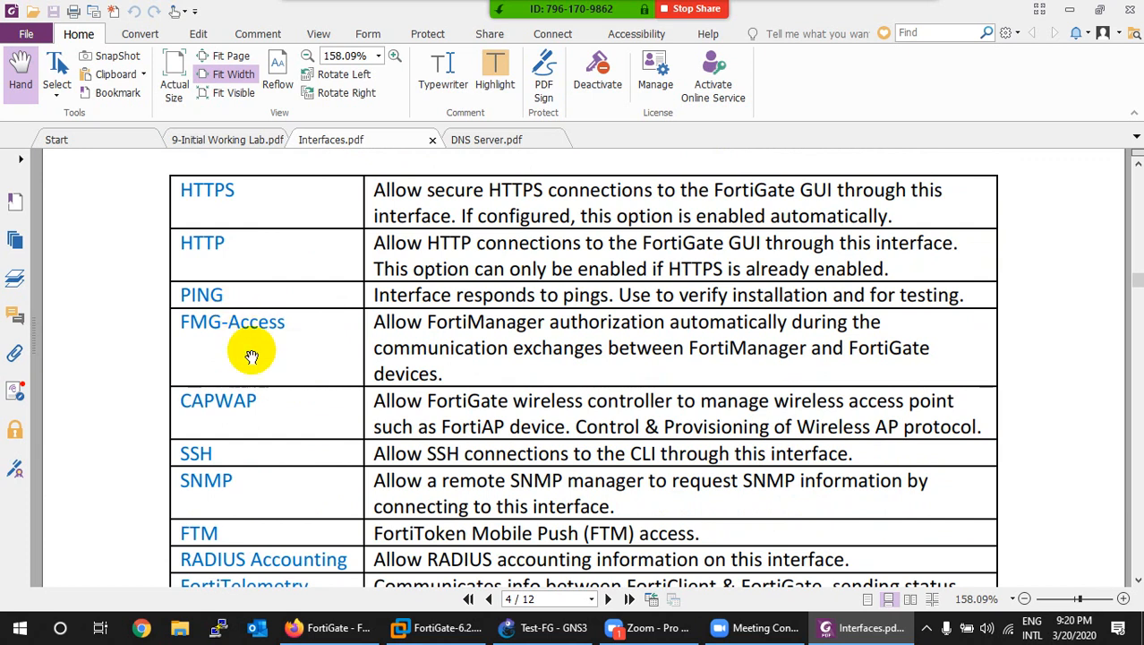
scroll(288, 371, "down", 2)
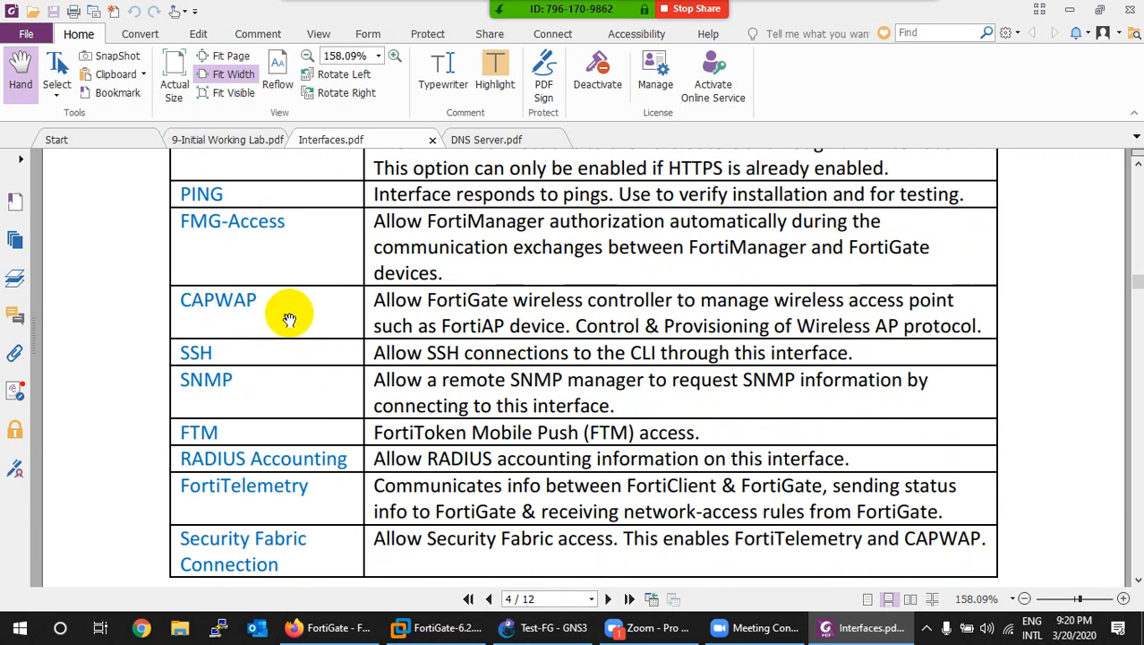
Step: Mute all participants in the Zoom meeting
left_click(522, 27)
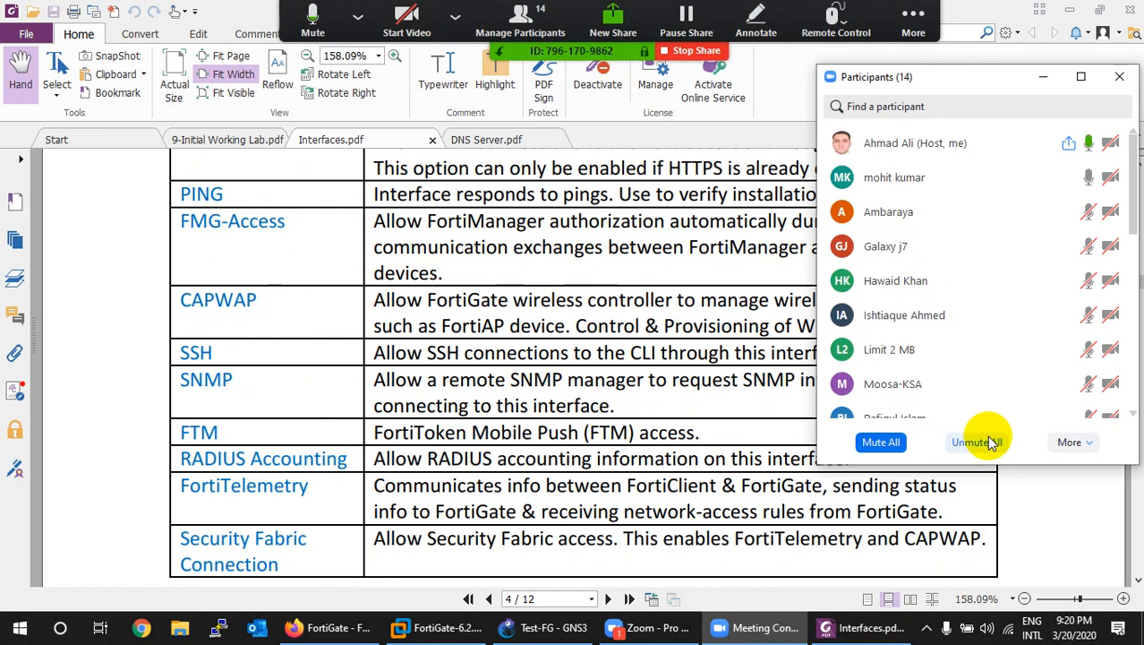
left_click(882, 442)
left_click(641, 361)
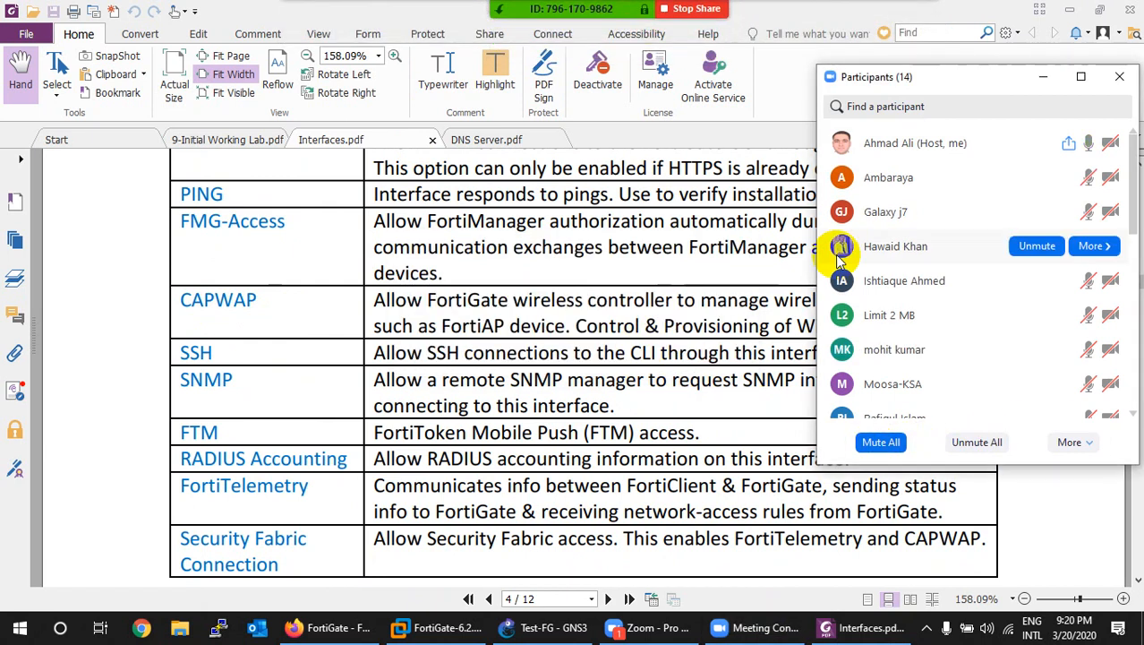
left_click(1119, 76)
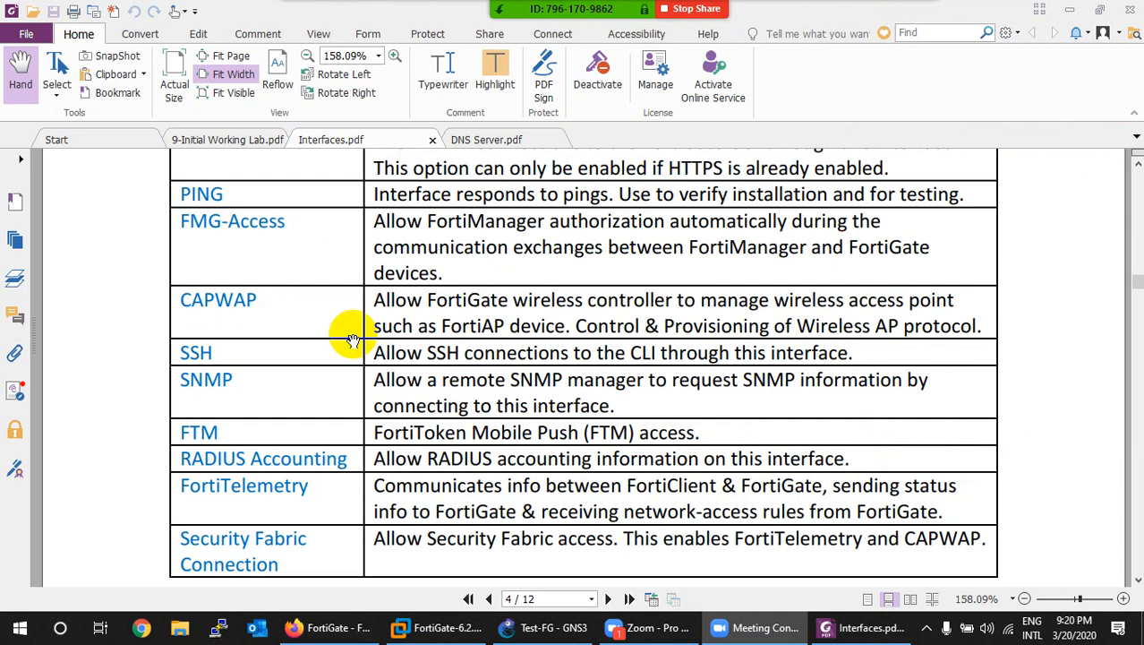
Step: Read on through the interface steps to page 5, then return to the FortiGate port2 edit page
scroll(332, 345, "down", 3)
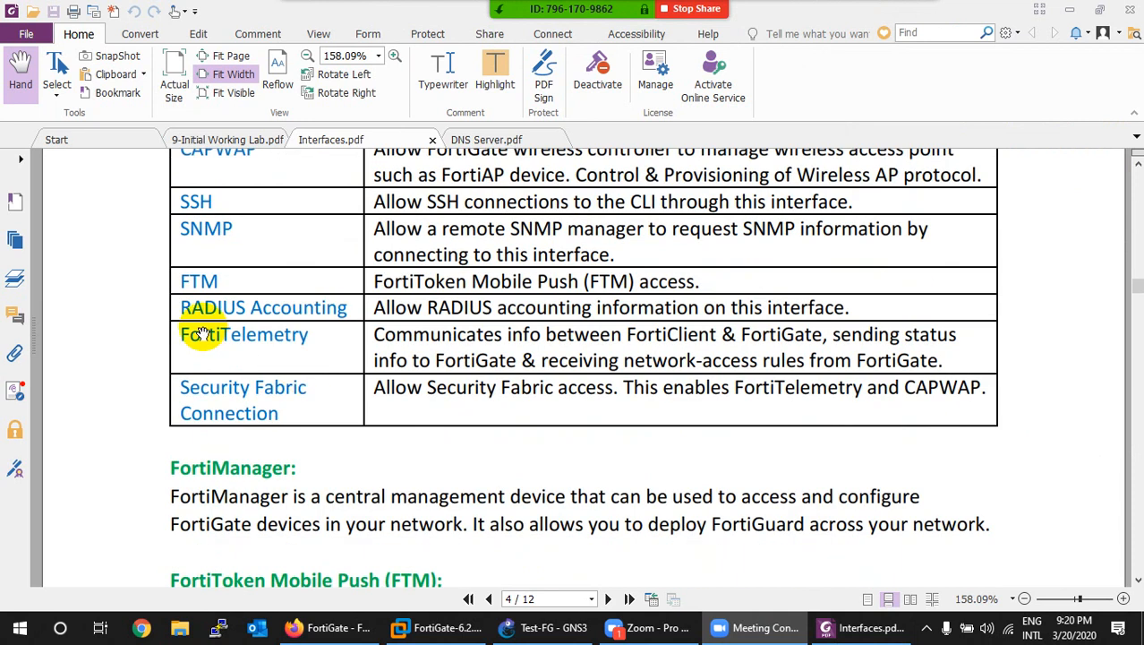
scroll(202, 333, "down", 1)
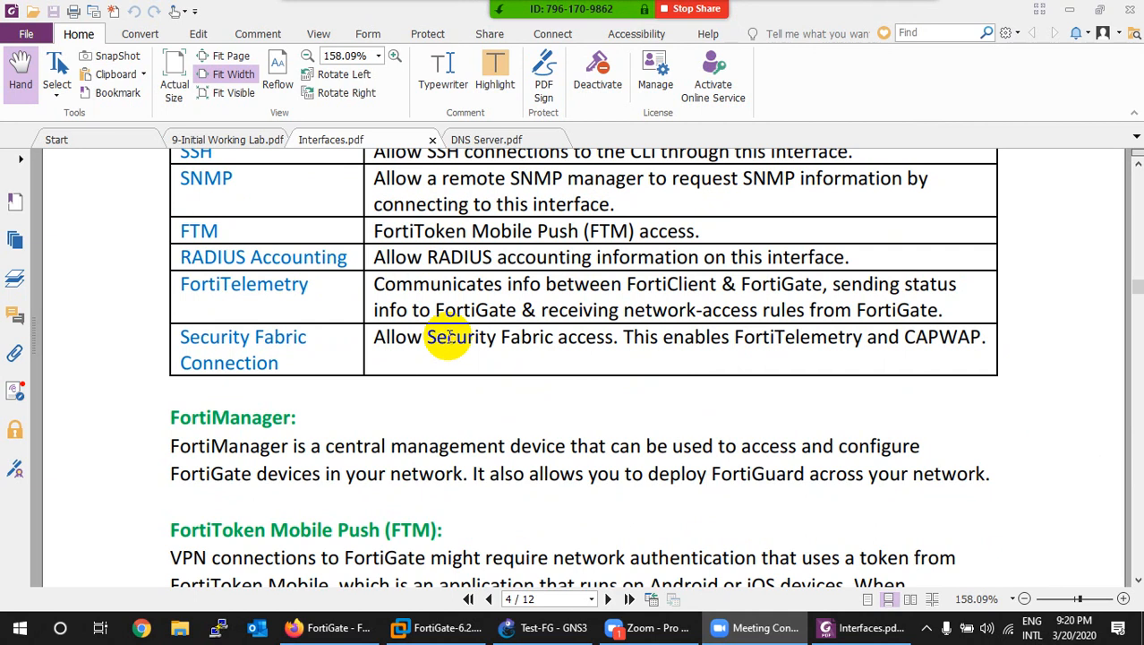
scroll(448, 338, "down", 3)
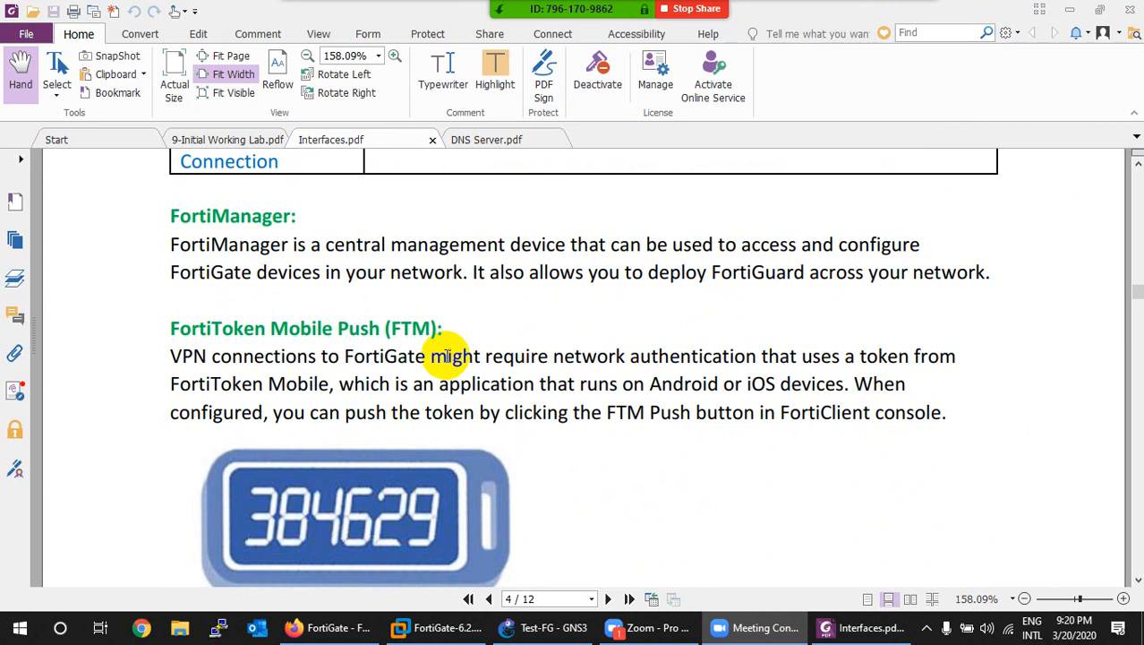
scroll(448, 353, "down", 4)
scroll(447, 354, "down", 10)
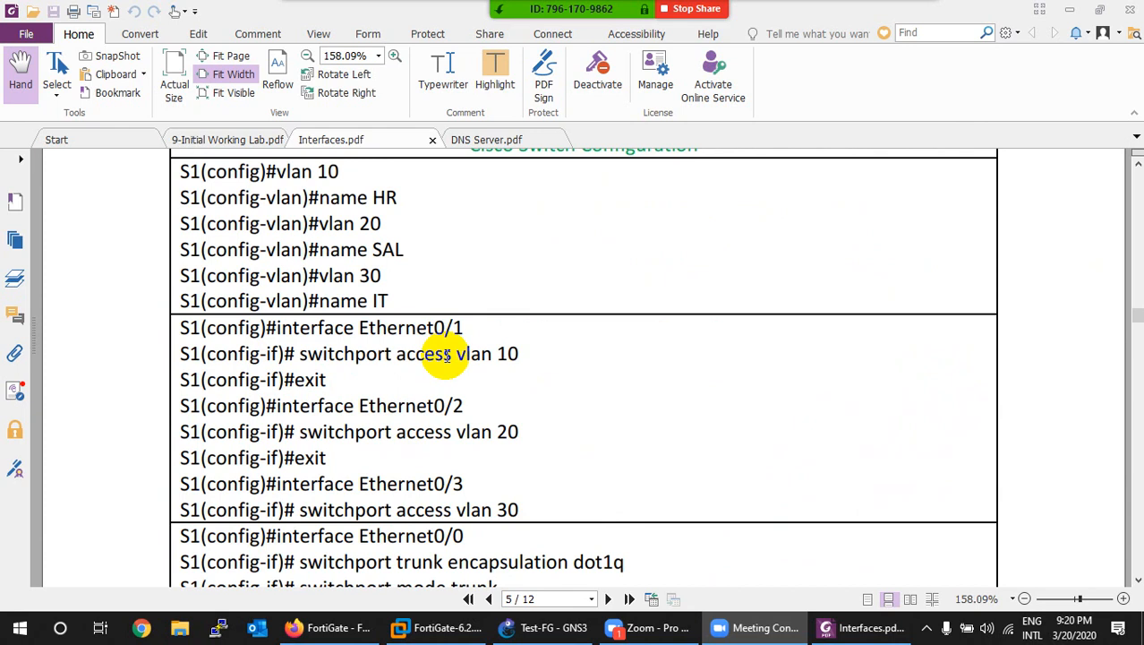
scroll(447, 354, "down", 5)
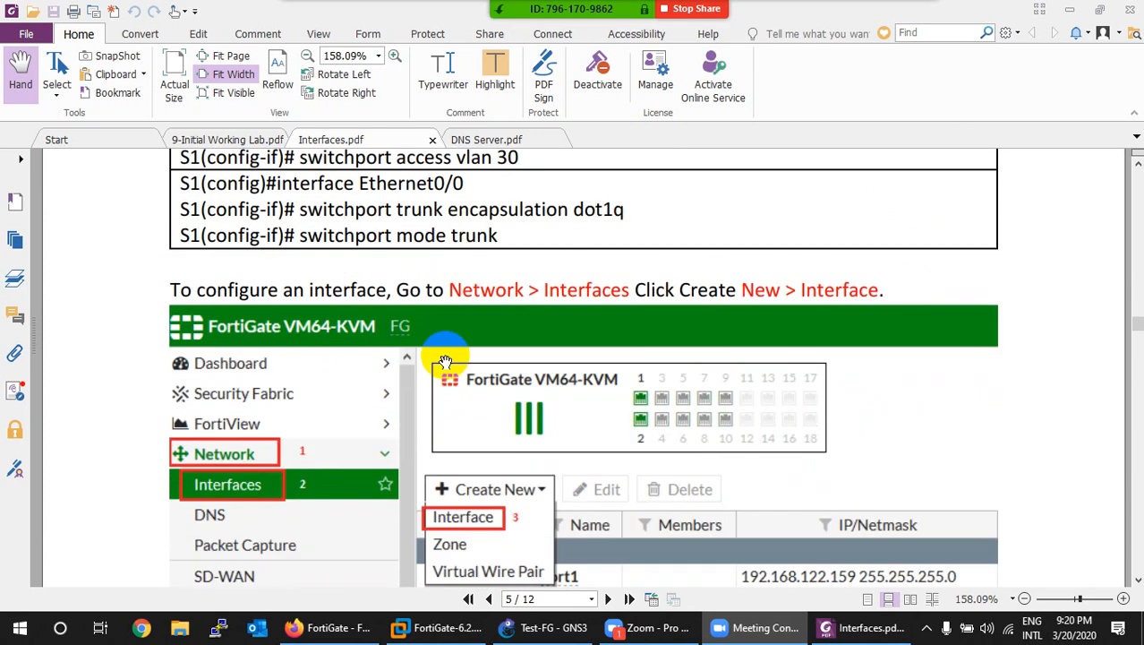
scroll(445, 360, "down", 3)
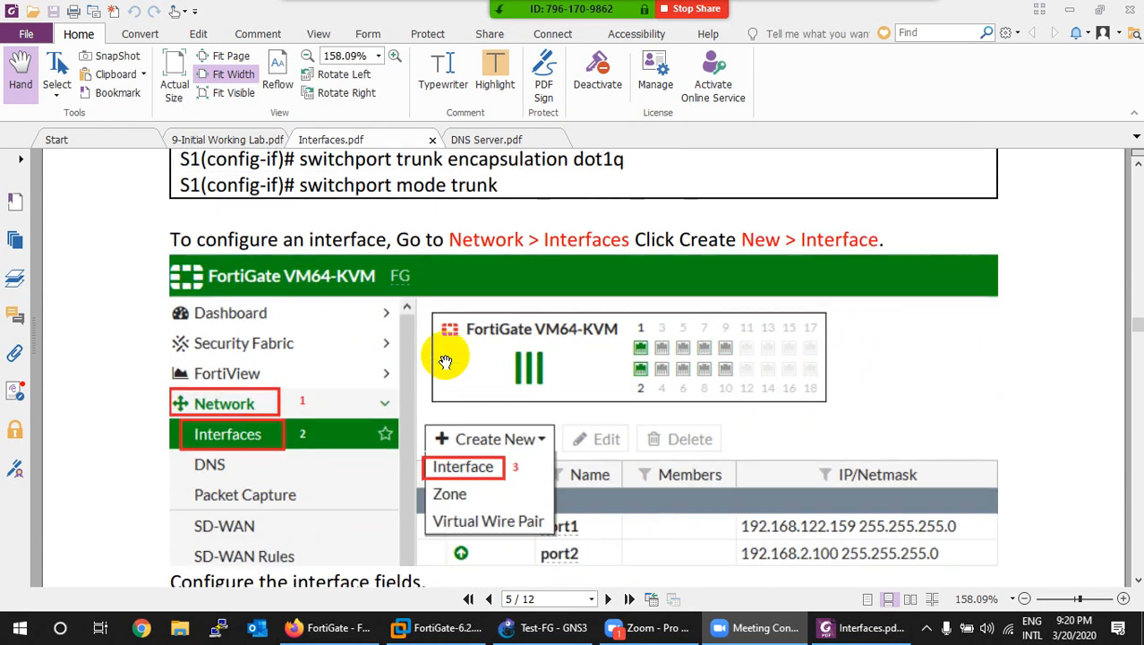
left_click(327, 627)
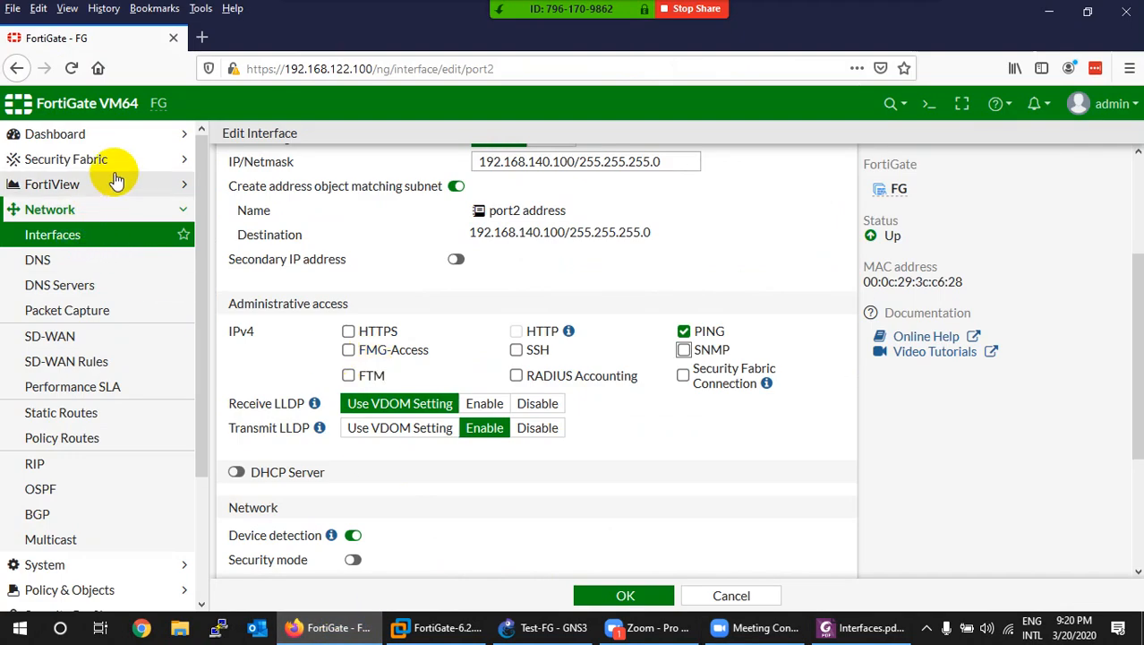
Step: Go to Network > Interfaces, select LAN (port2), and open then dismiss the Create New dropdown
left_click(59, 239)
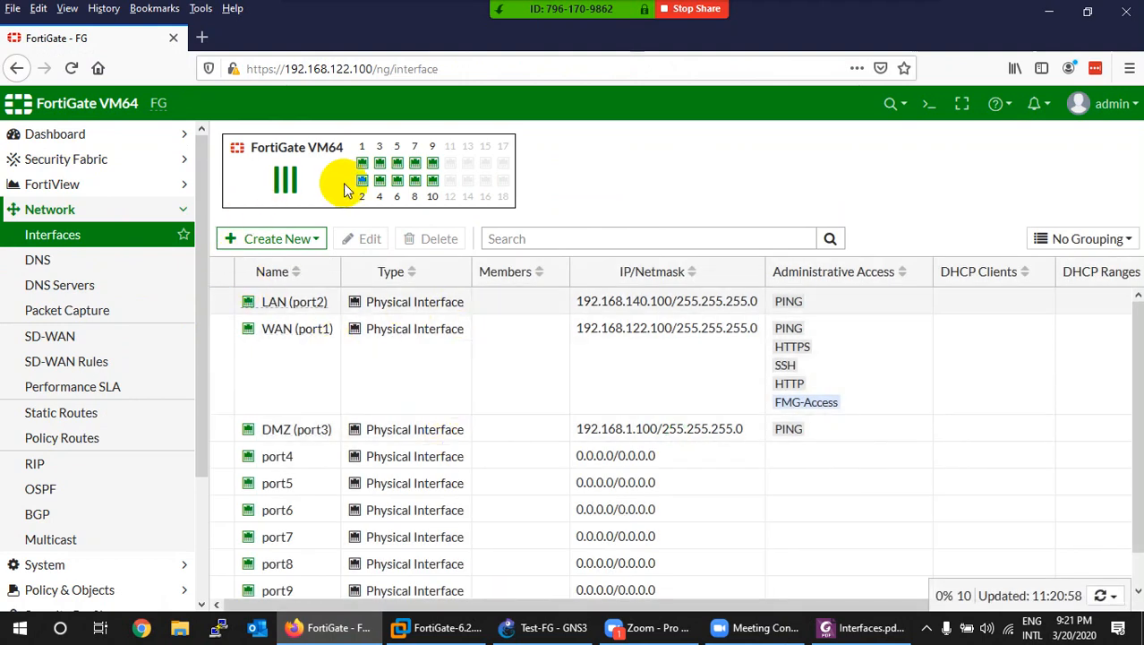
left_click(238, 304)
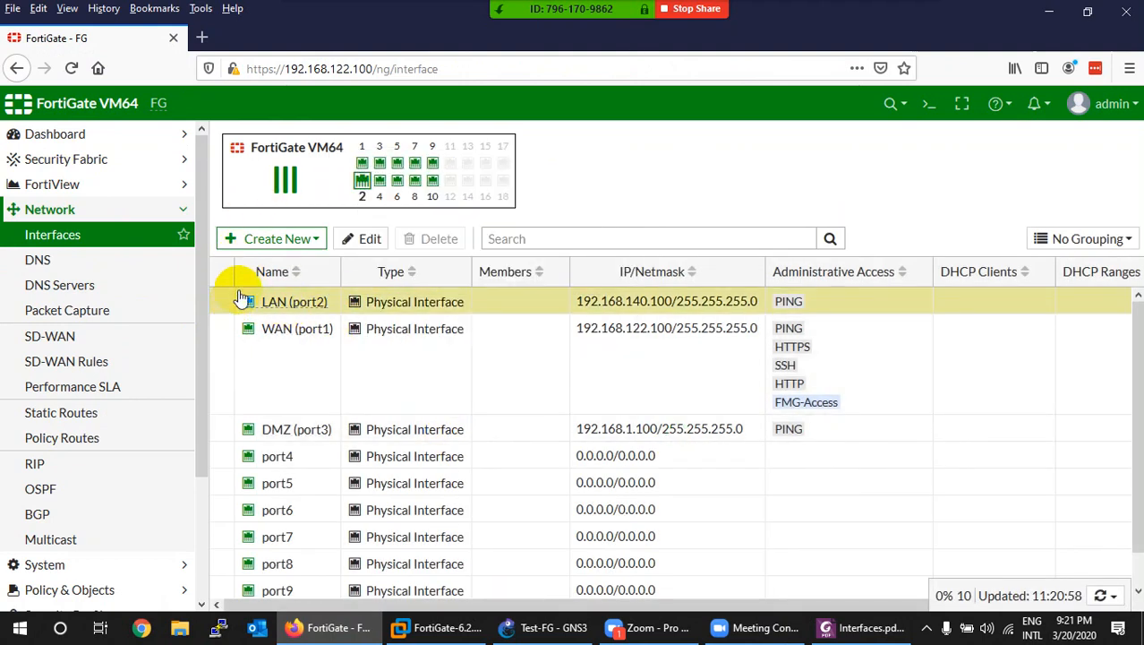
mouse_move(327, 184)
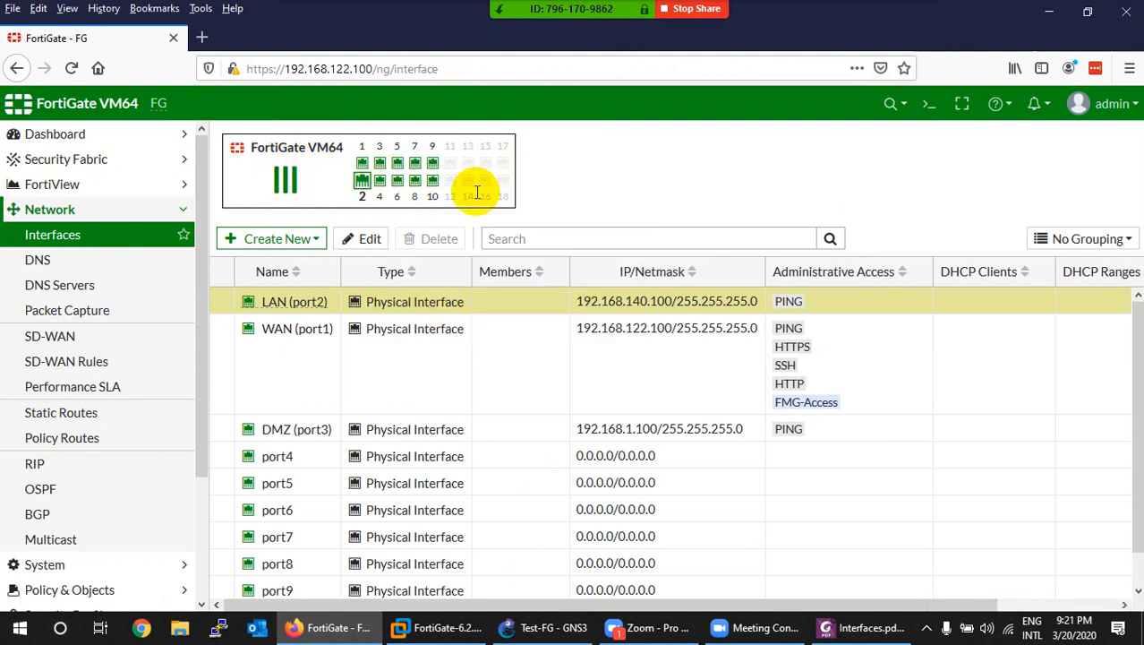
mouse_move(367, 191)
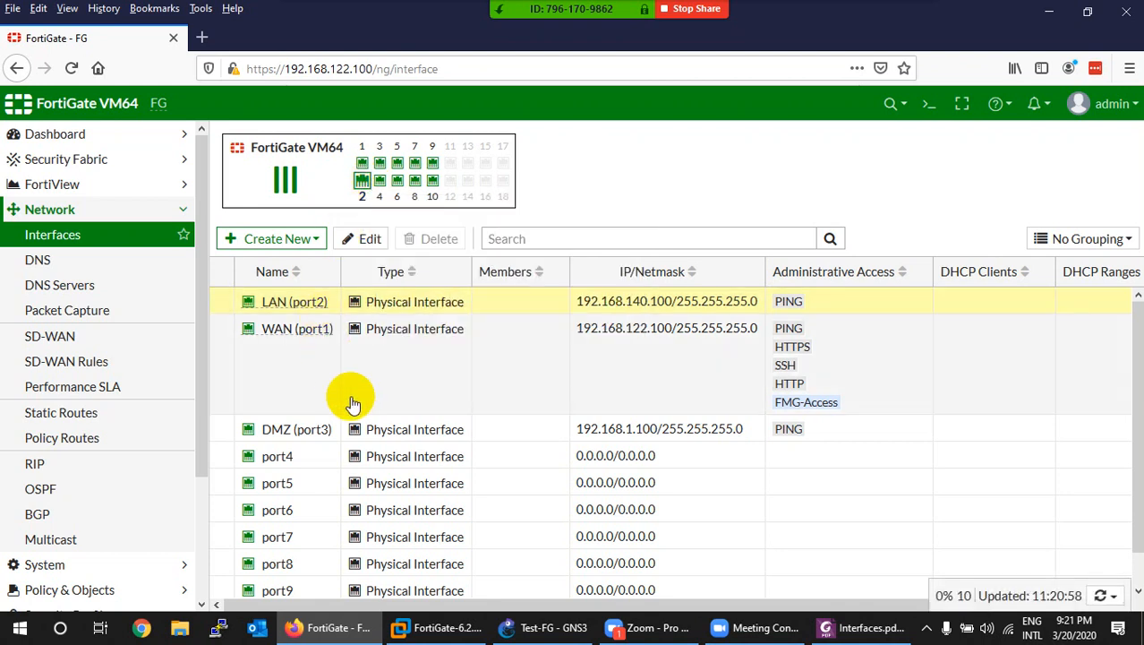
left_click(281, 239)
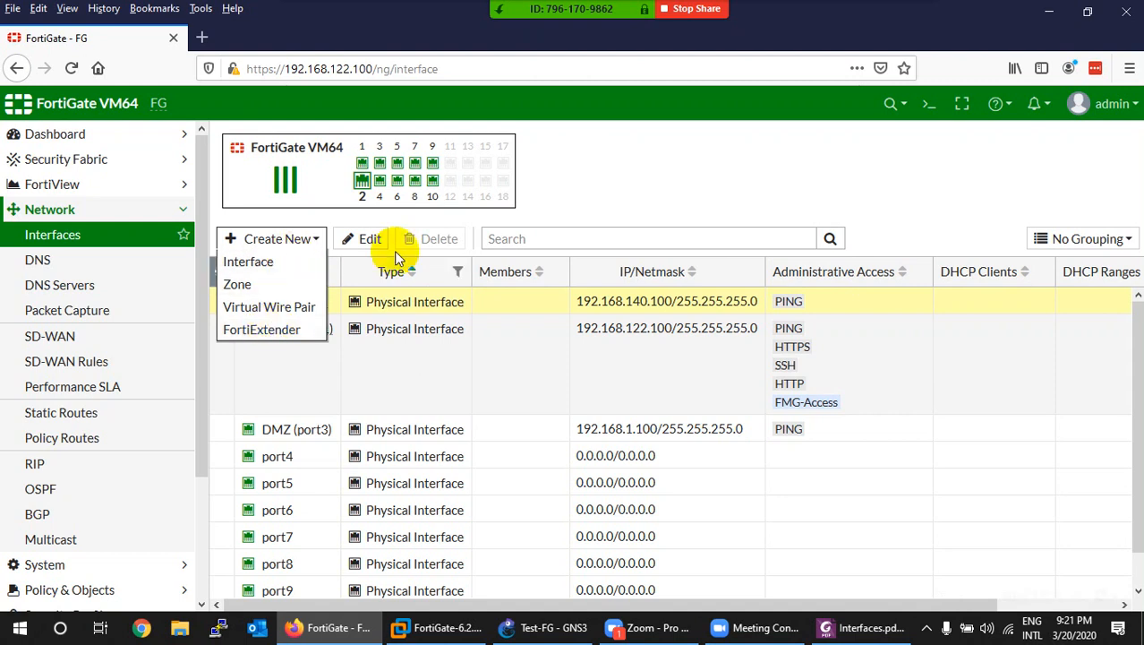
left_click(439, 235)
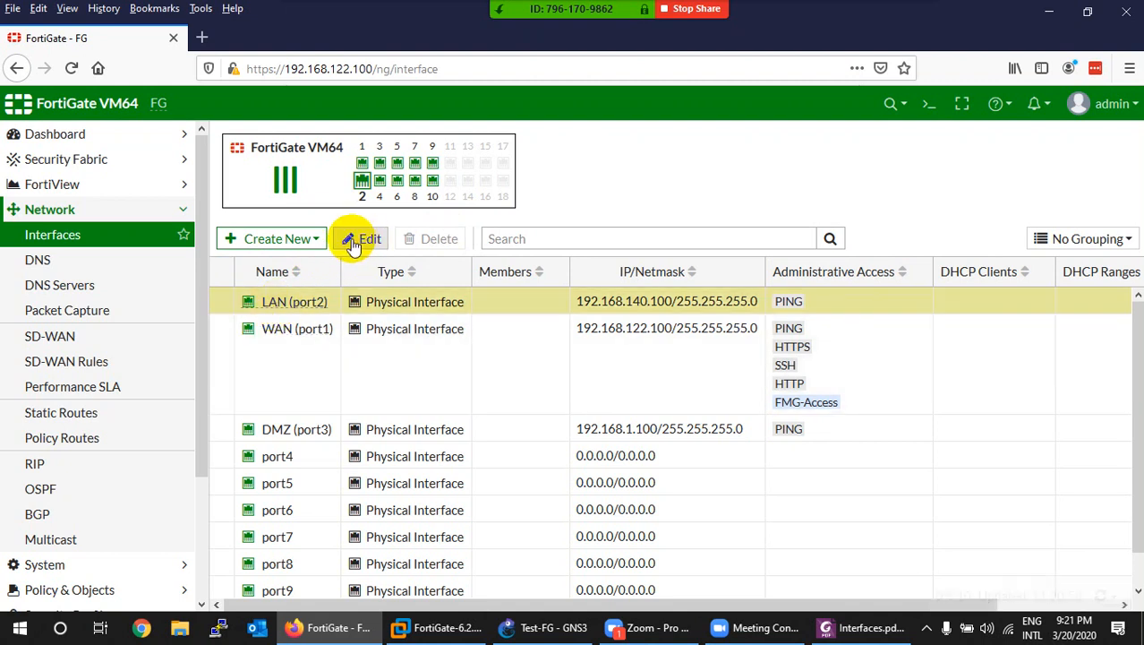
left_click(364, 239)
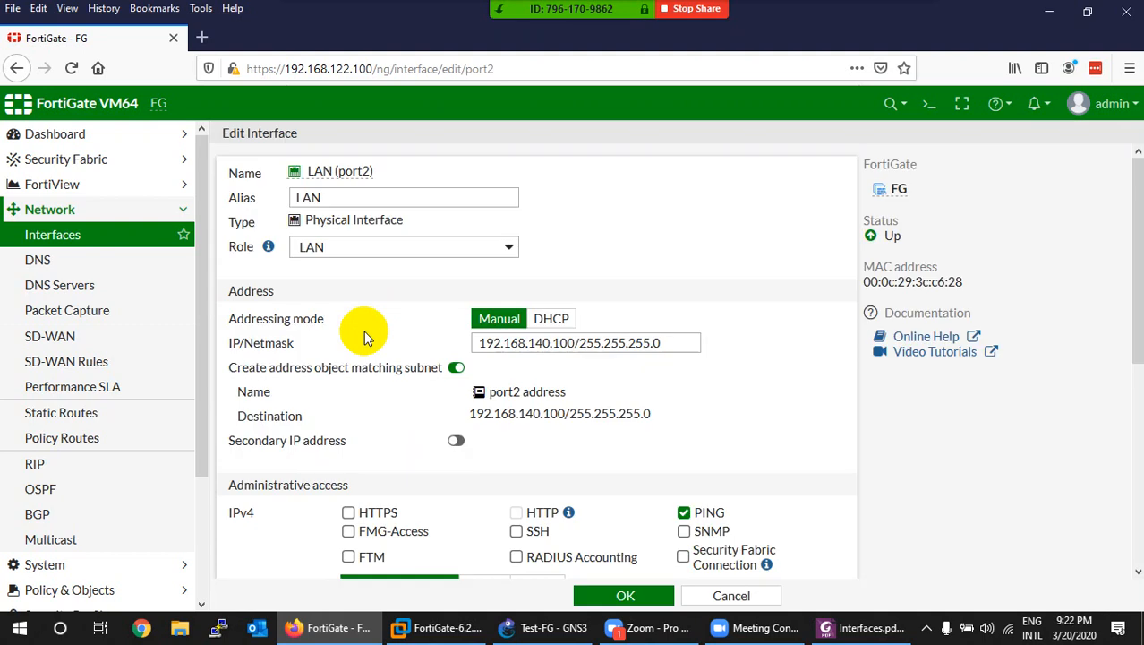
left_click(721, 595)
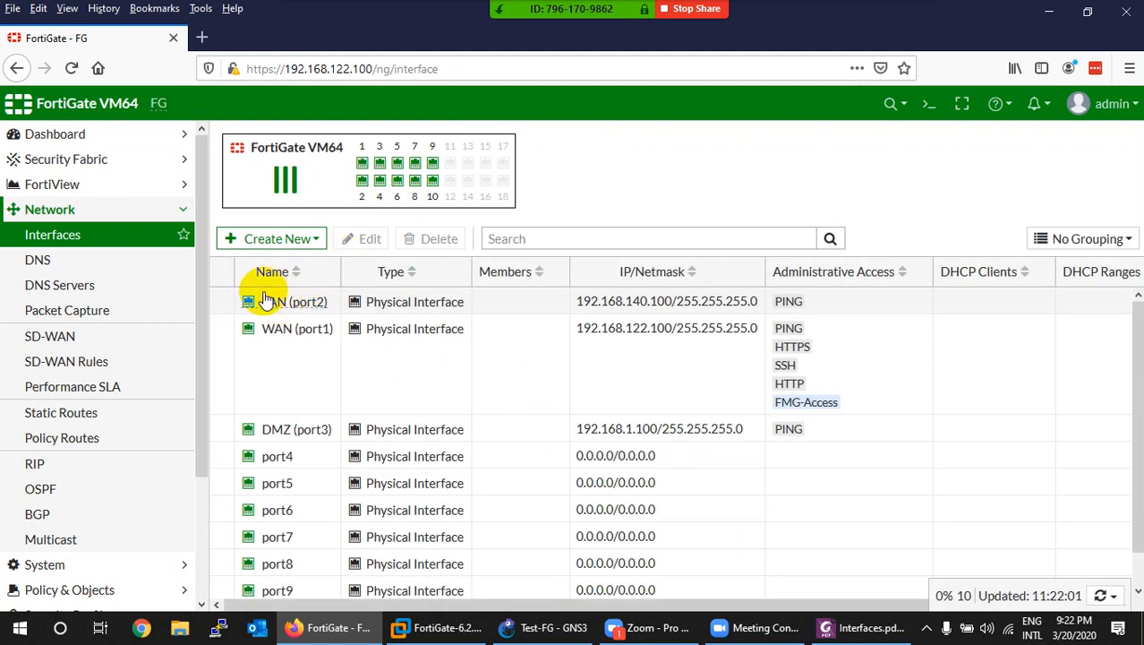
left_click(266, 300)
right_click(269, 303)
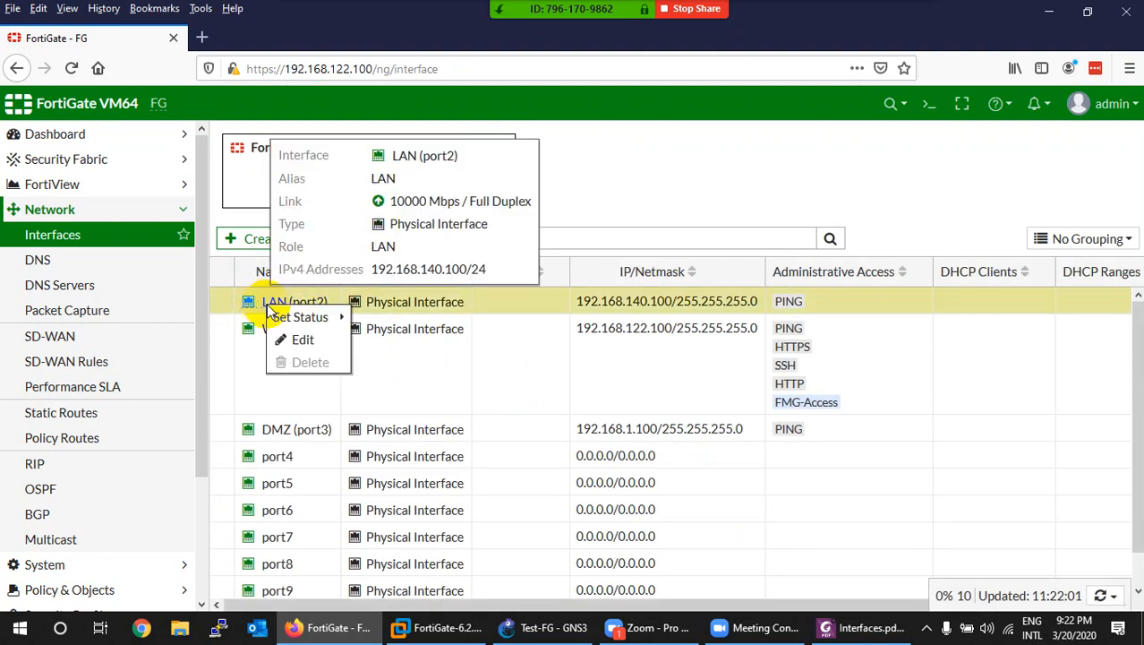
left_click(302, 340)
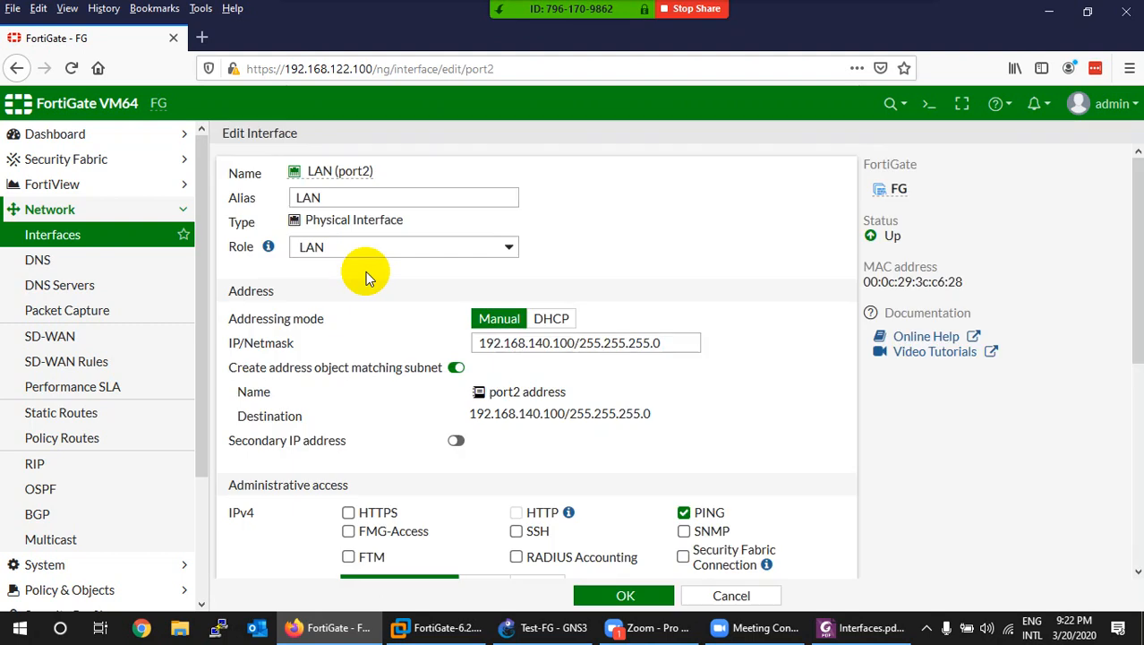
left_click(722, 595)
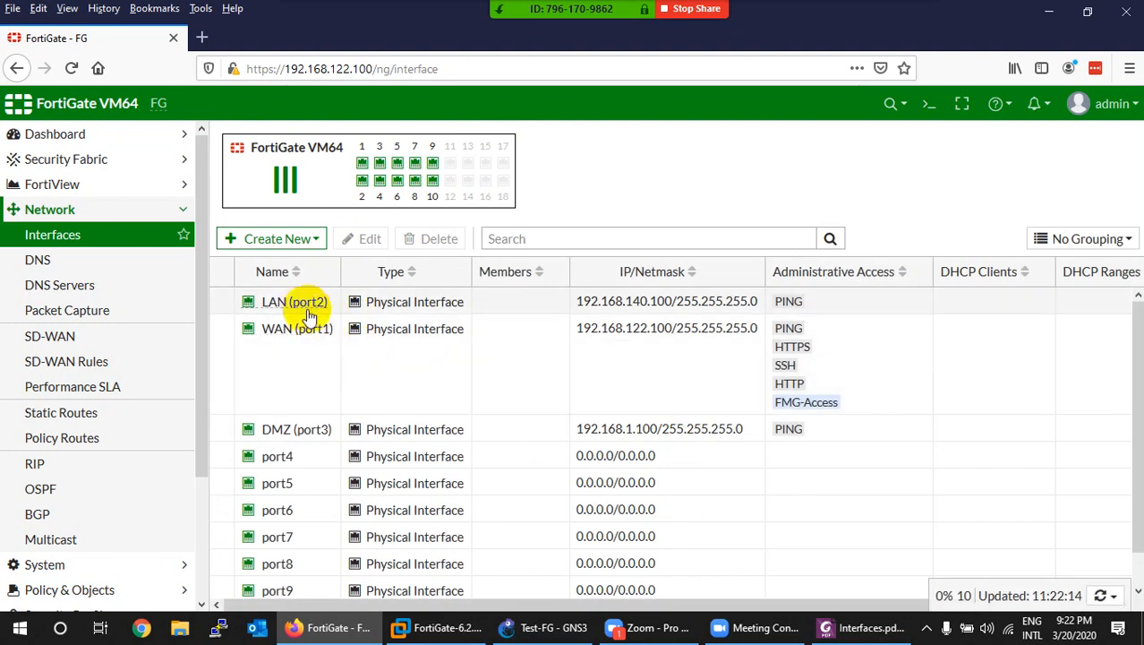
double_click(294, 308)
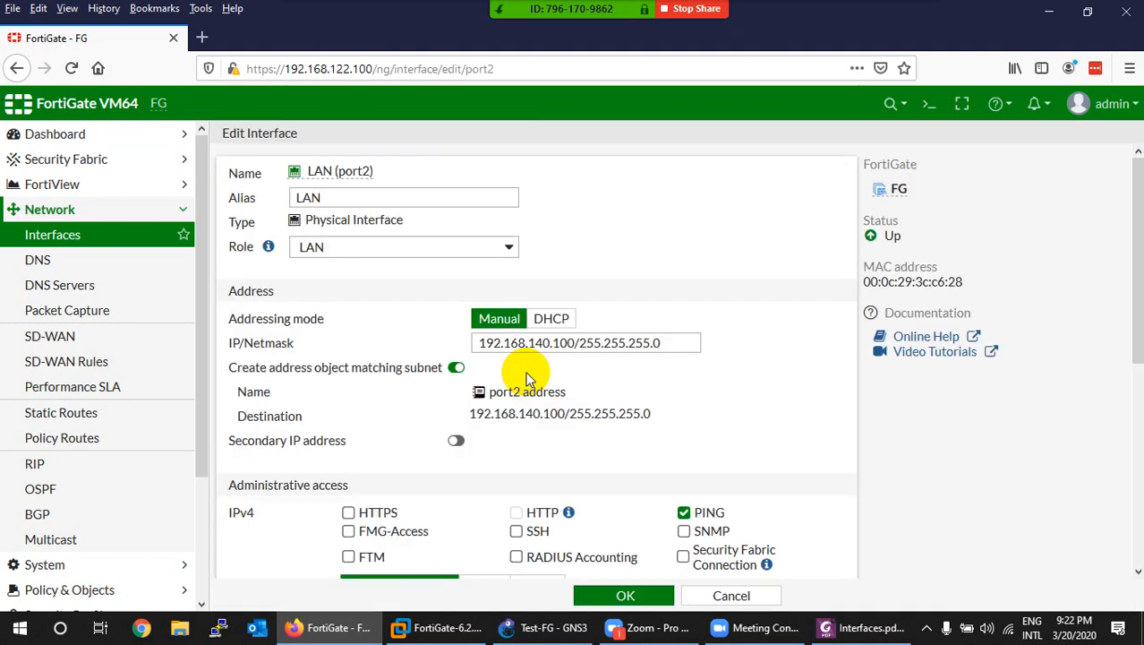
left_click(730, 594)
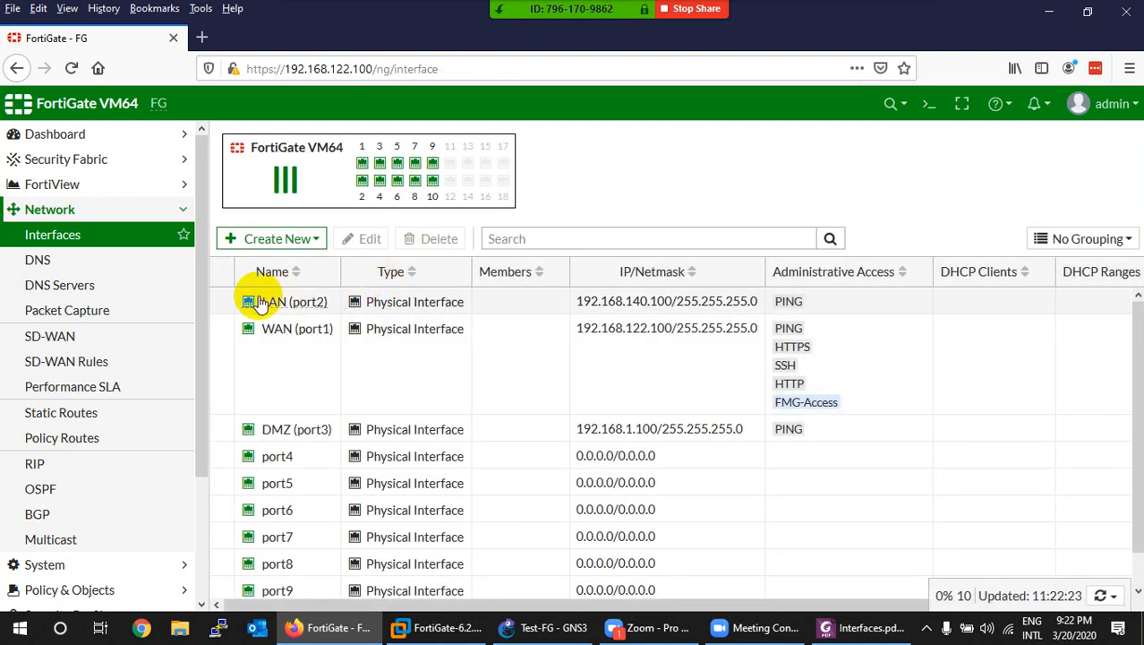
left_click(220, 305)
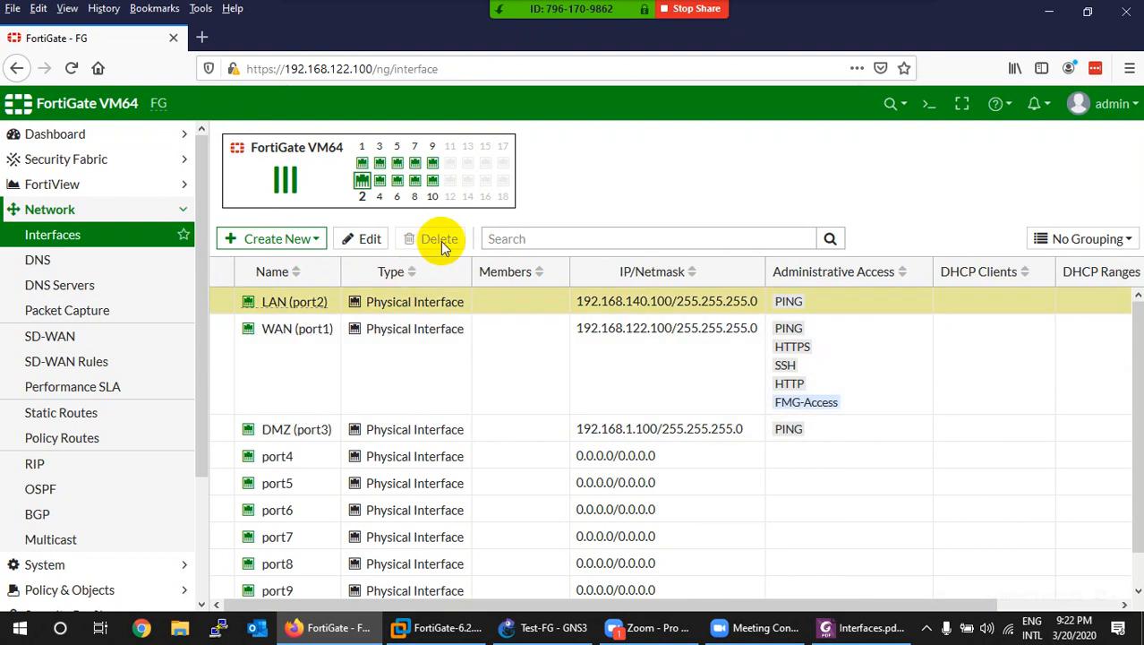
left_click(538, 239)
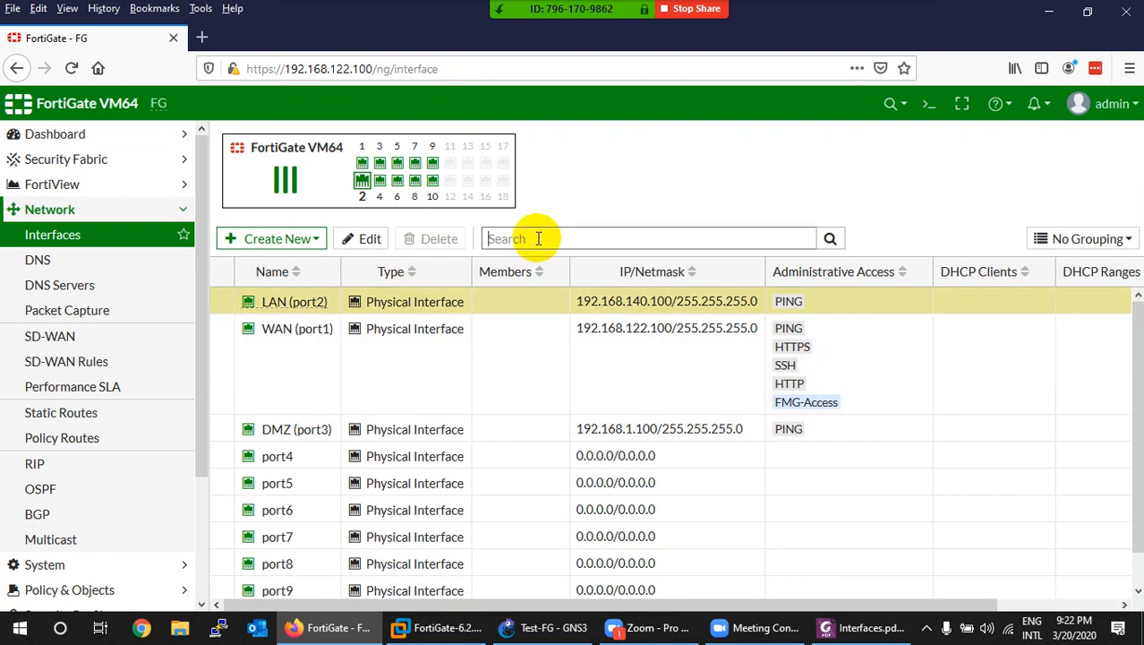
type("http")
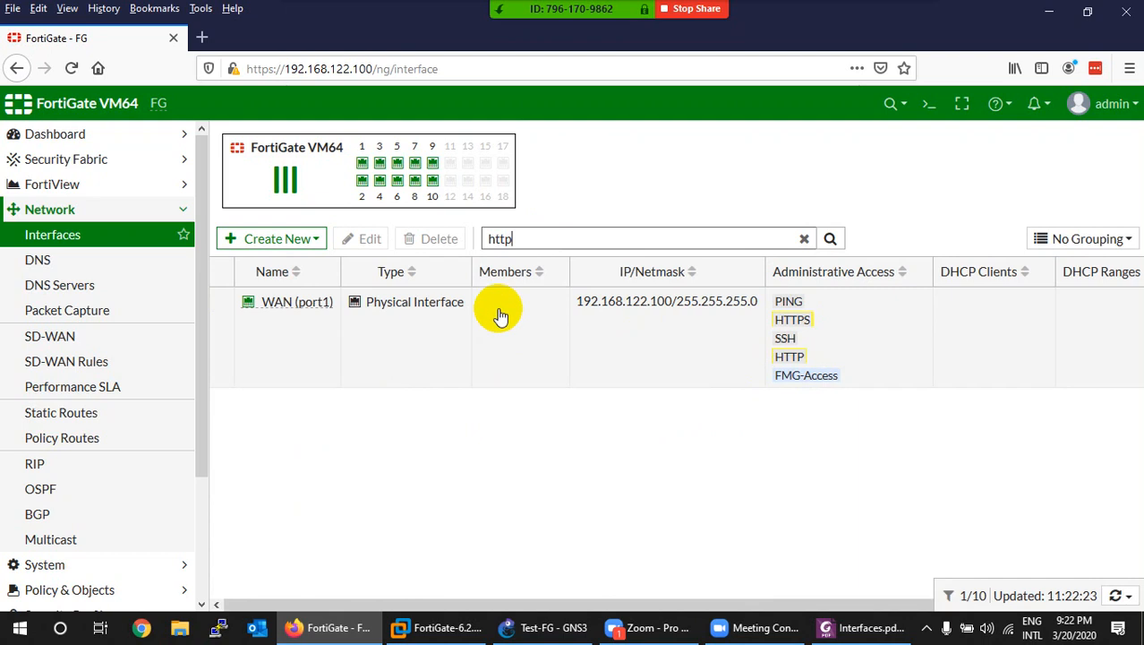
left_click(804, 240)
scroll(554, 478, "down", 1)
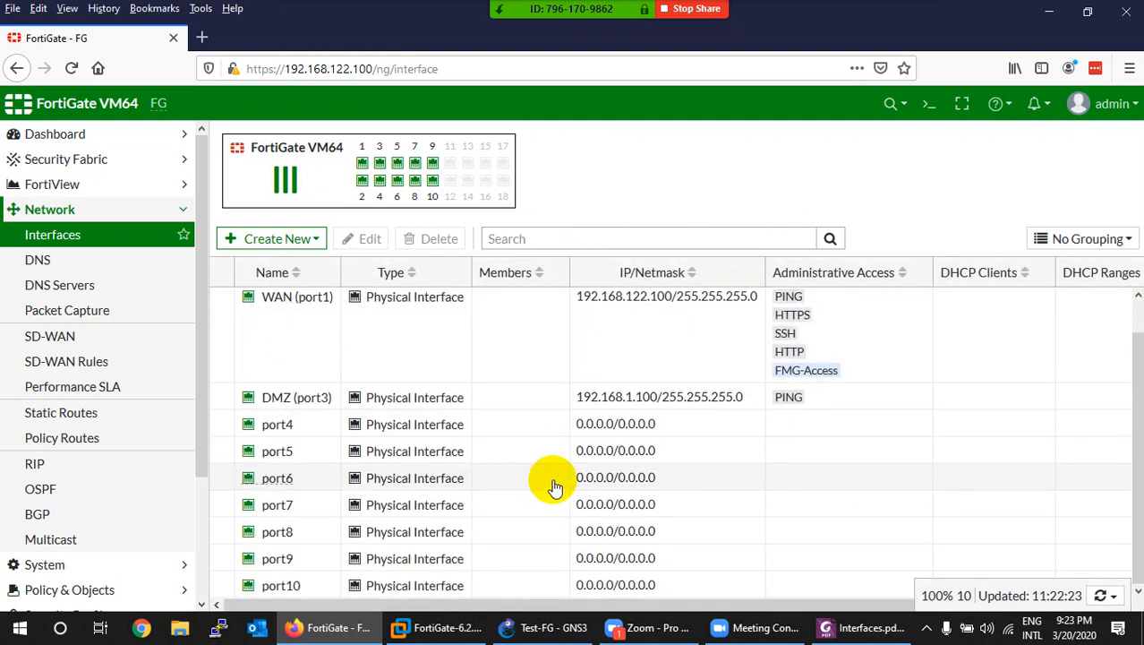
scroll(554, 478, "up", 1)
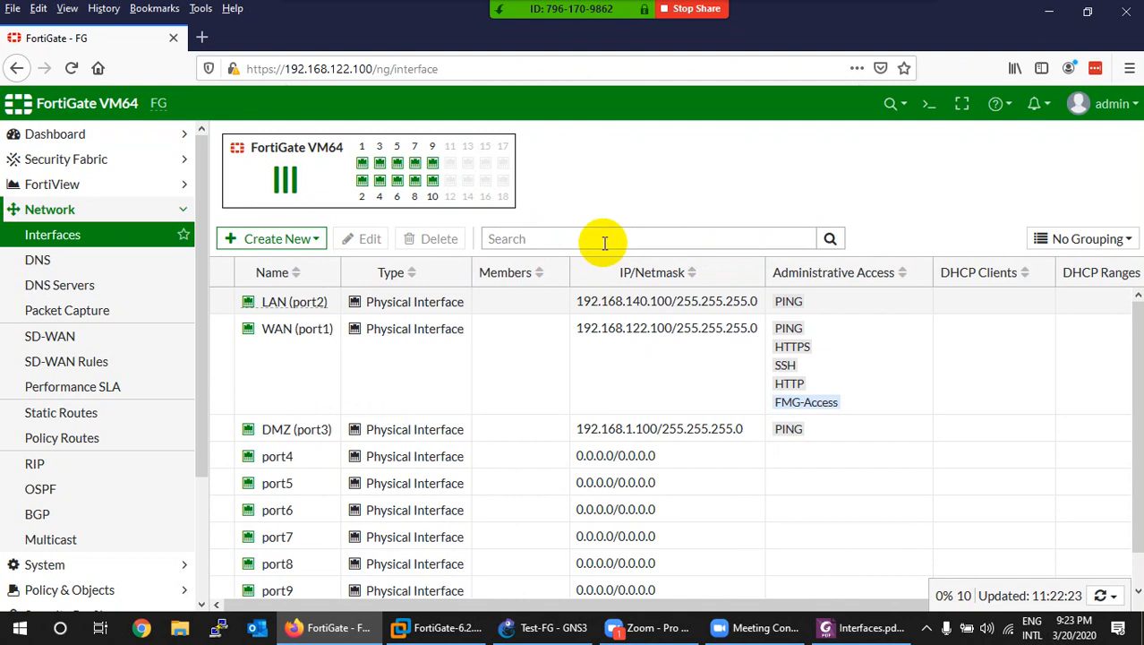
left_click(604, 239)
type("ng")
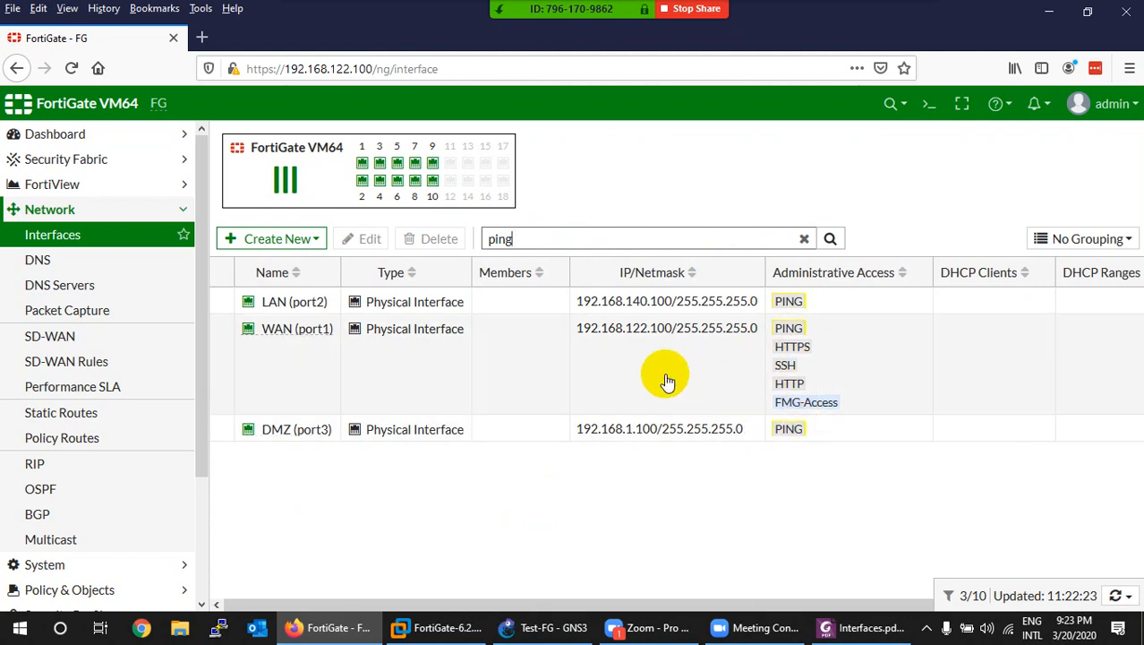
left_click(804, 238)
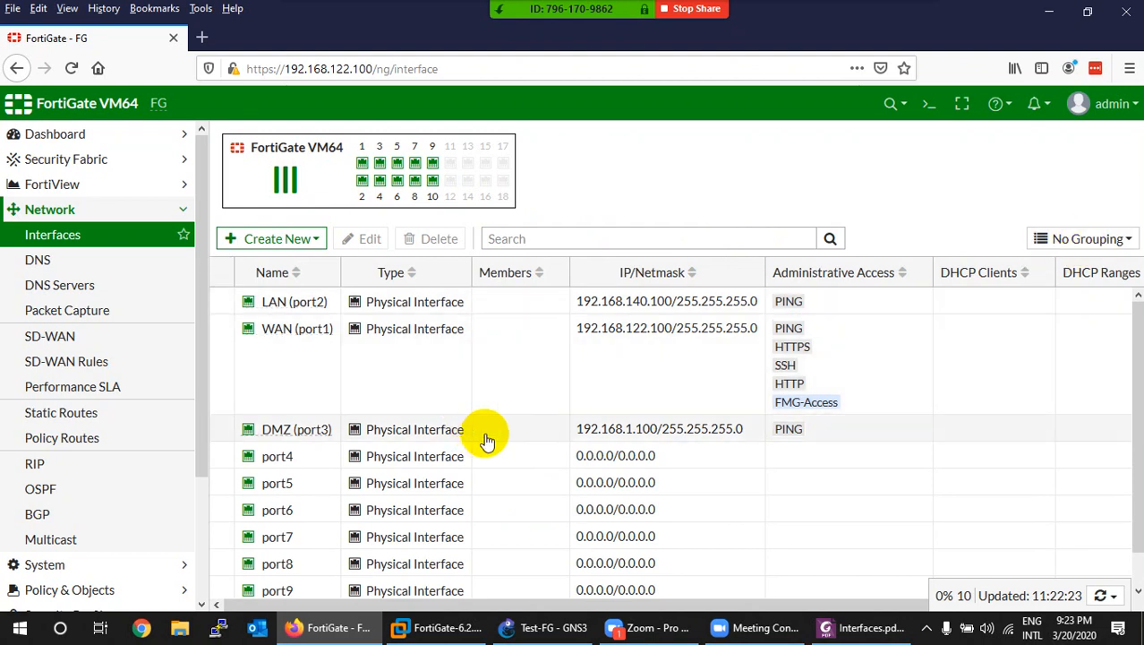
left_click(1068, 249)
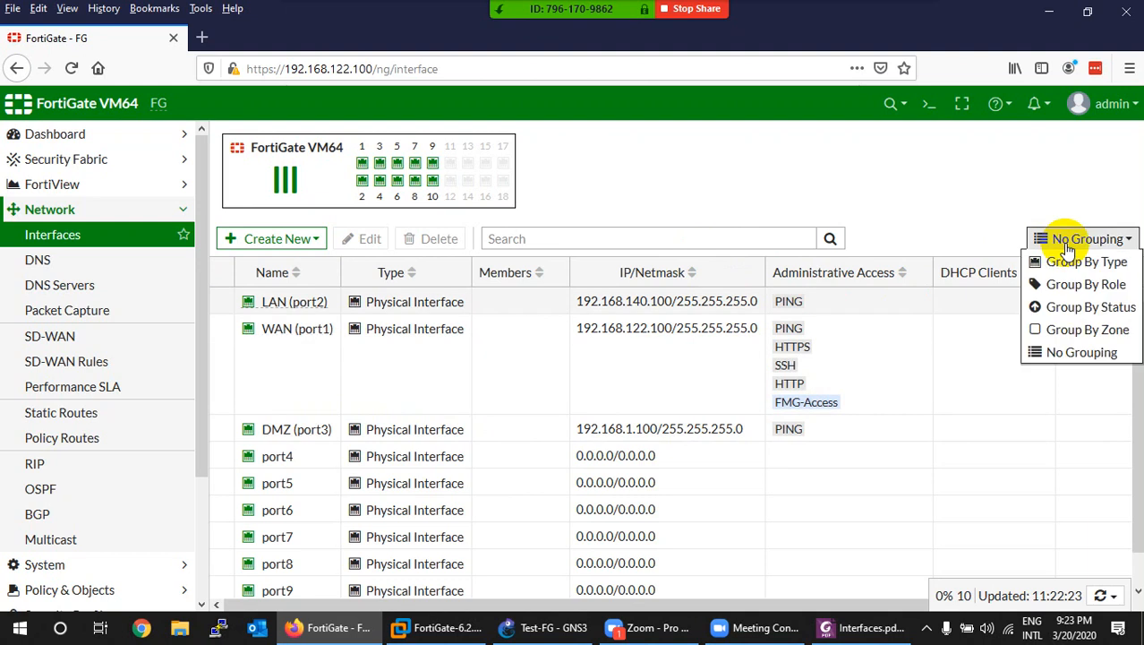
left_click(1079, 261)
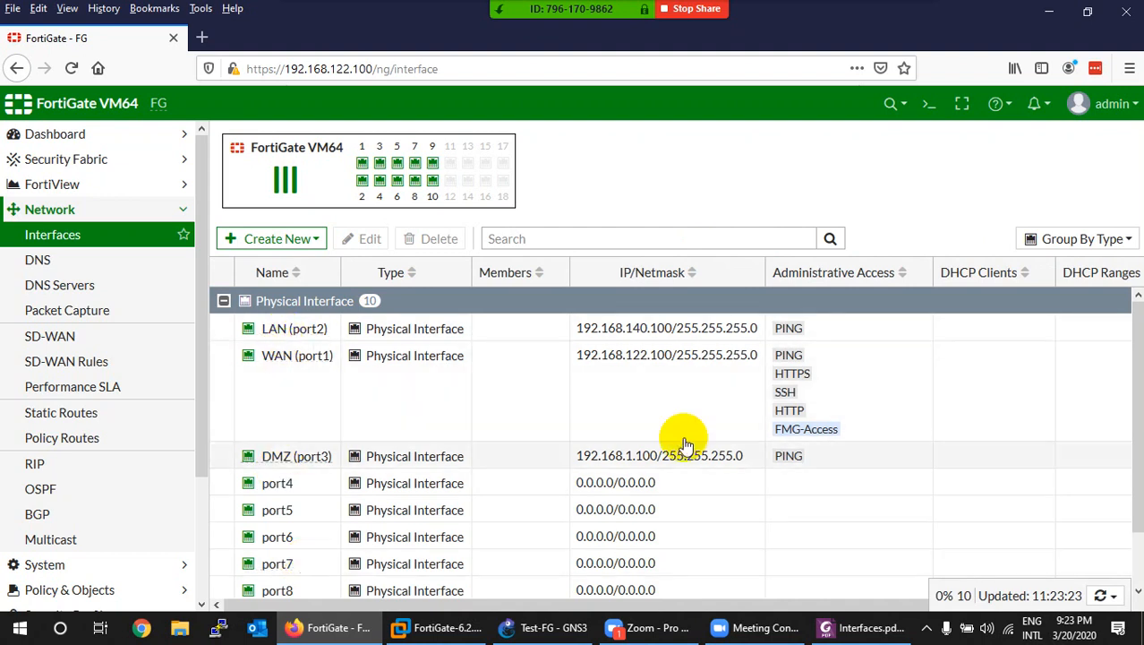
left_click(1081, 238)
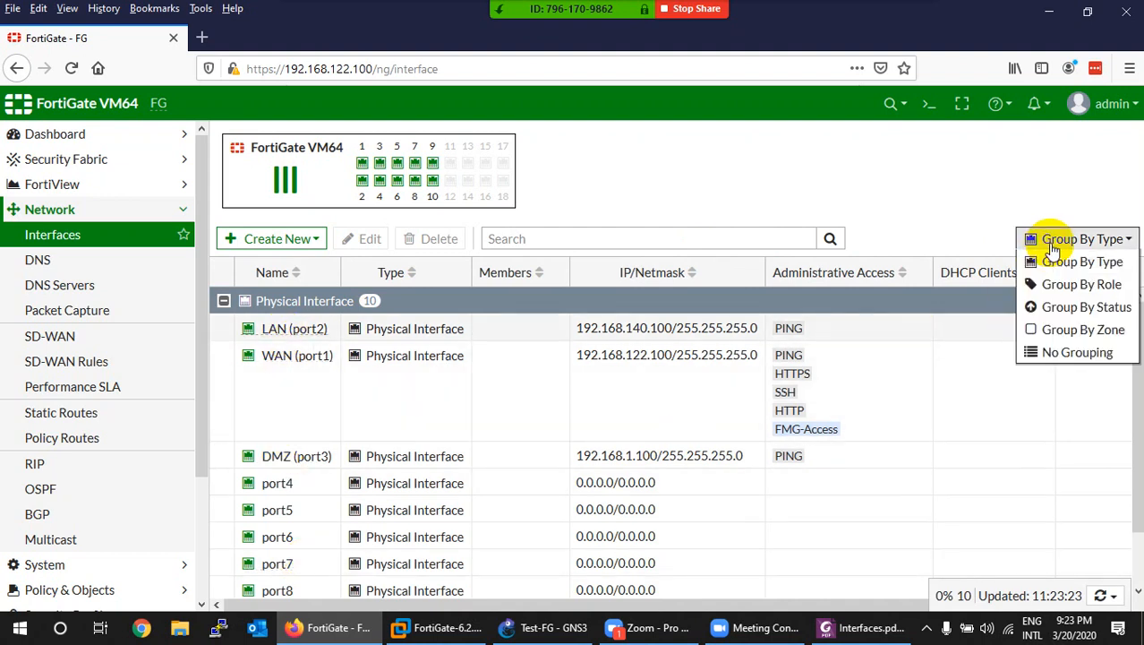
left_click(1081, 284)
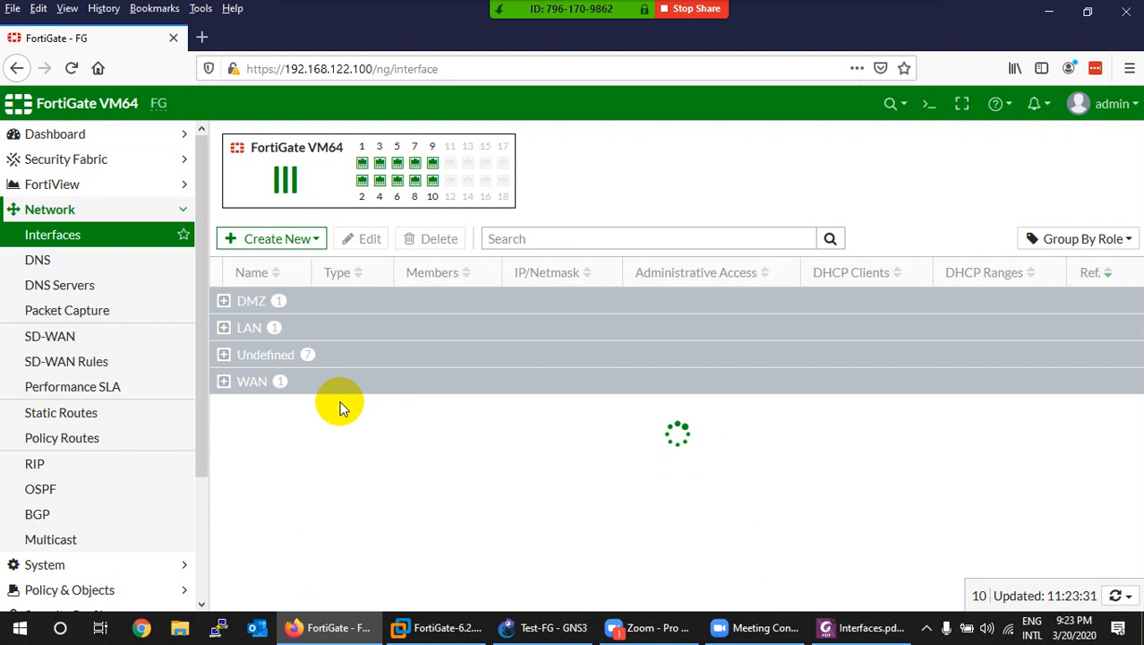
left_click(224, 303)
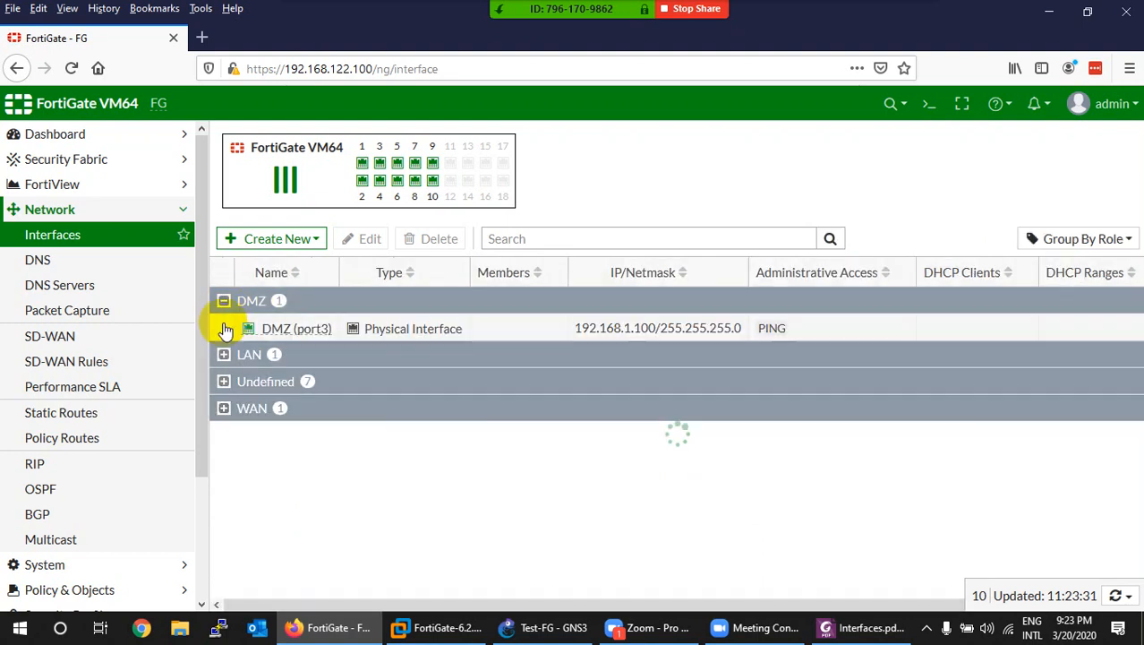
left_click(222, 300)
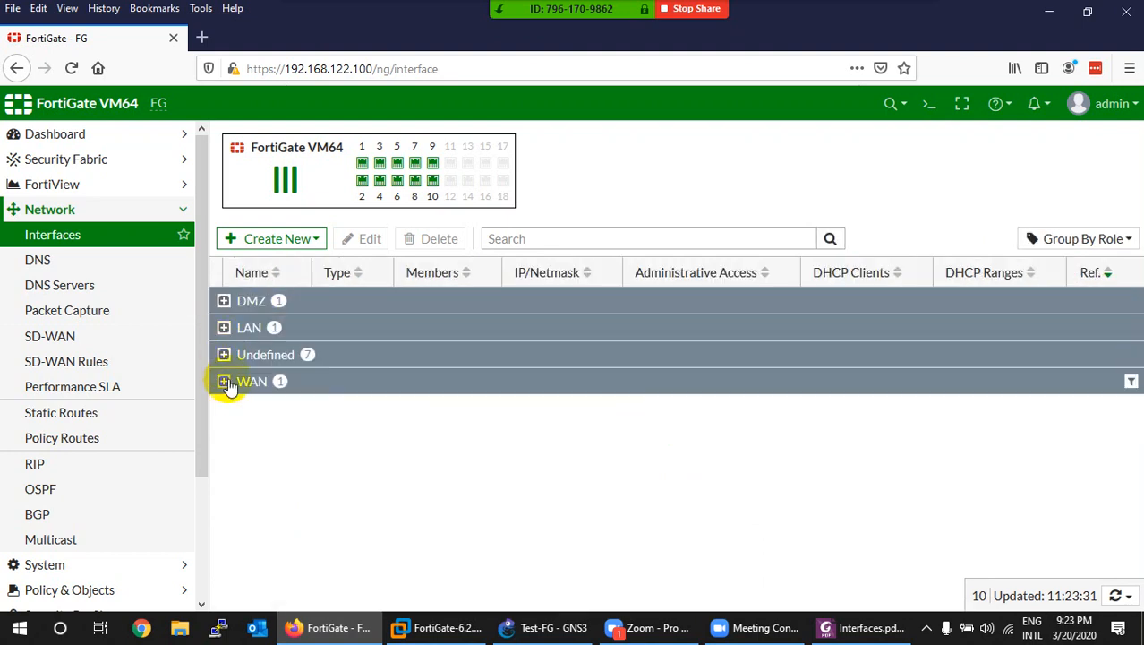
left_click(1103, 238)
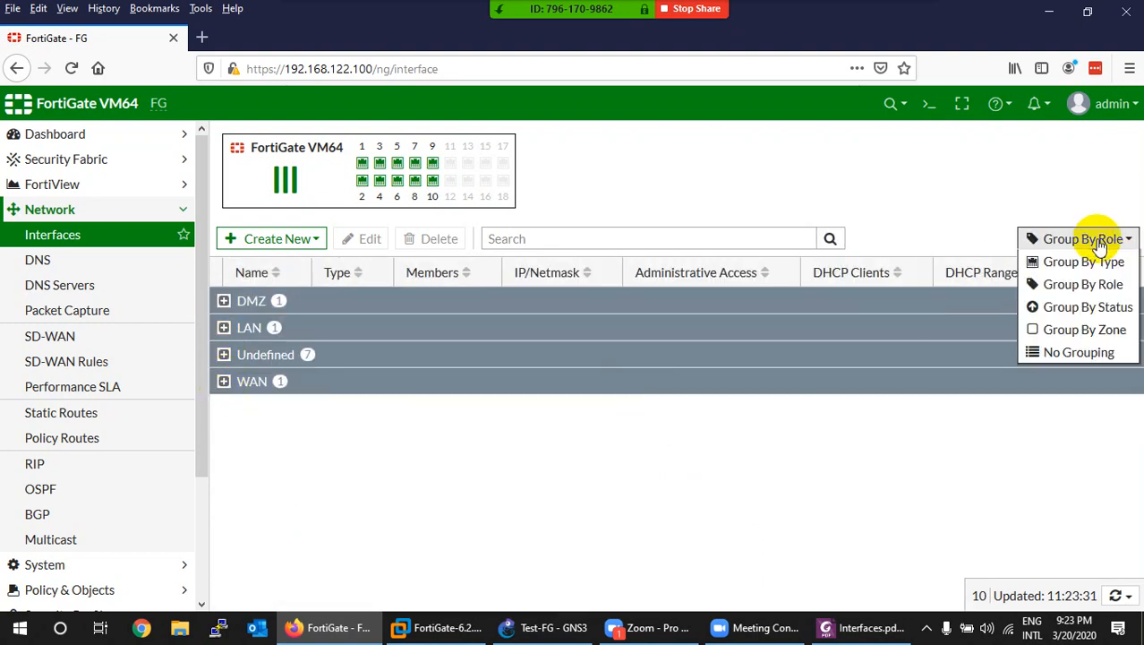
left_click(1086, 308)
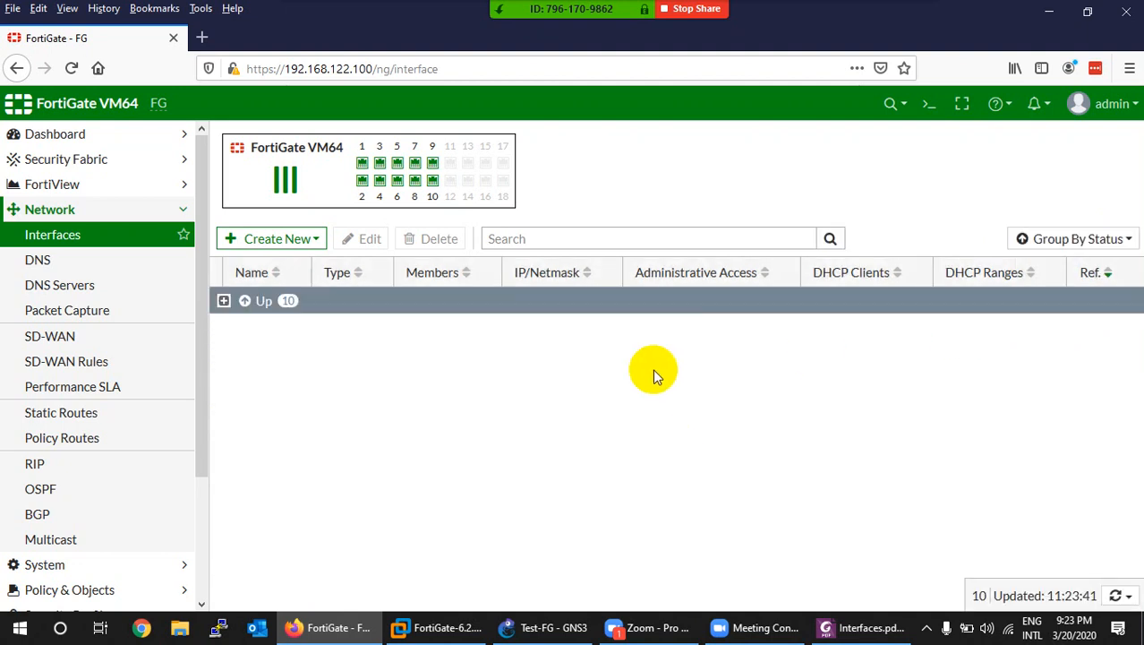
left_click(224, 301)
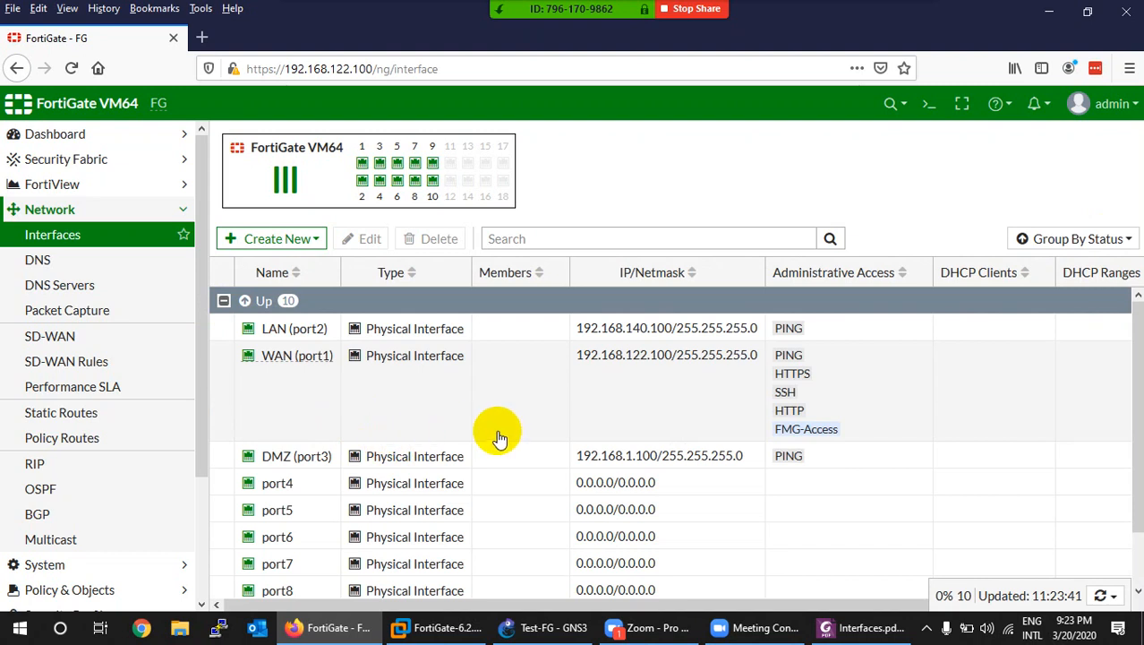
scroll(492, 436, "down", 1)
scroll(488, 435, "down", 1)
scroll(502, 430, "up", 2)
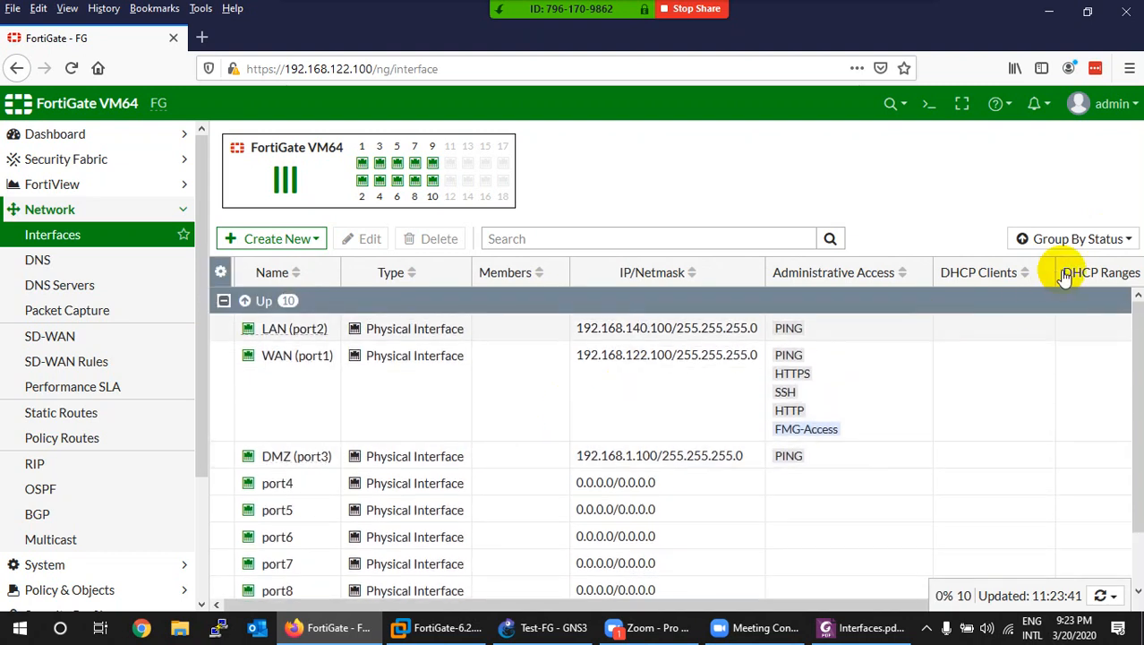
left_click(1099, 251)
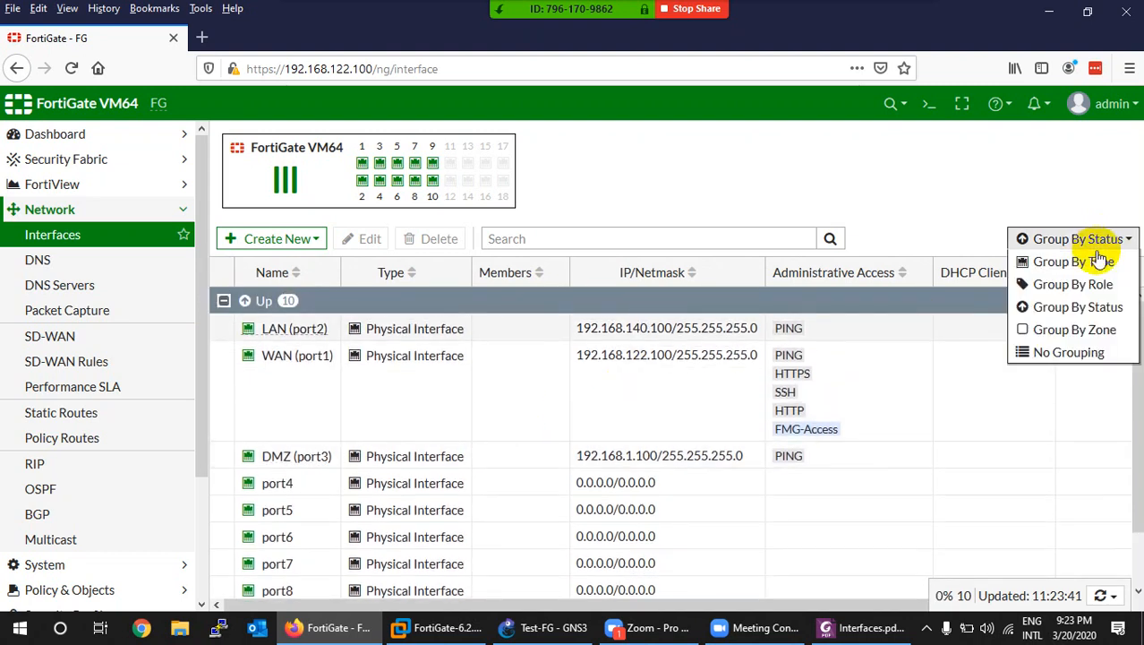
left_click(1075, 331)
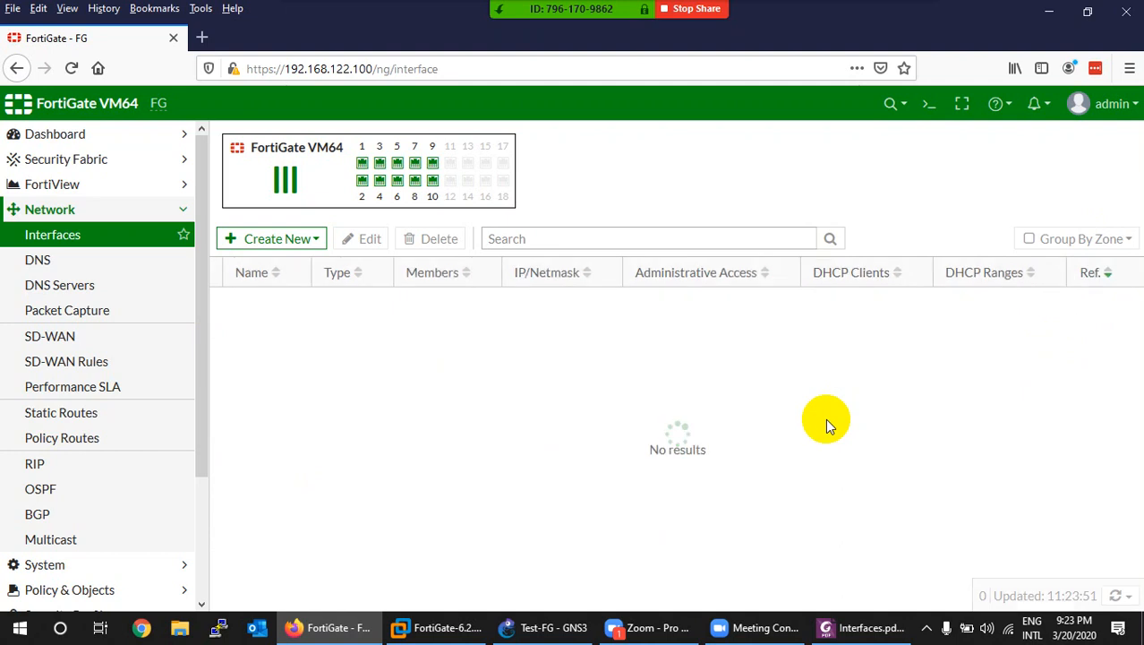
left_click(1061, 242)
left_click(1057, 352)
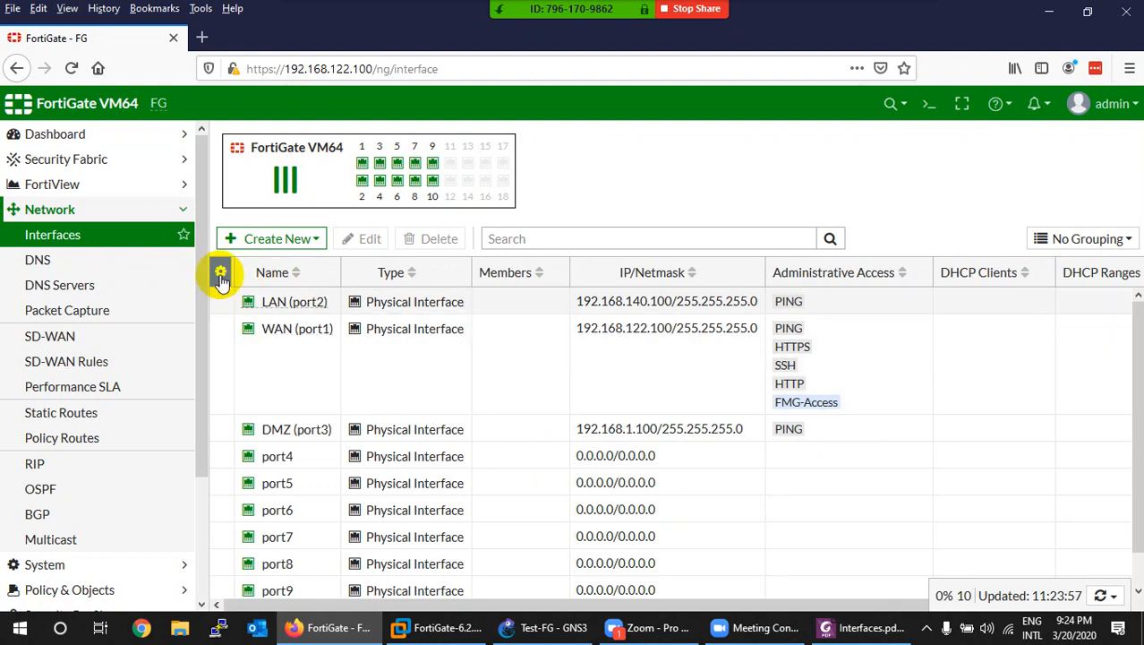
Step: Add Bytes, Description, Errors, Link Status, MAC Address and Packets columns to the Interfaces table
left_click(221, 273)
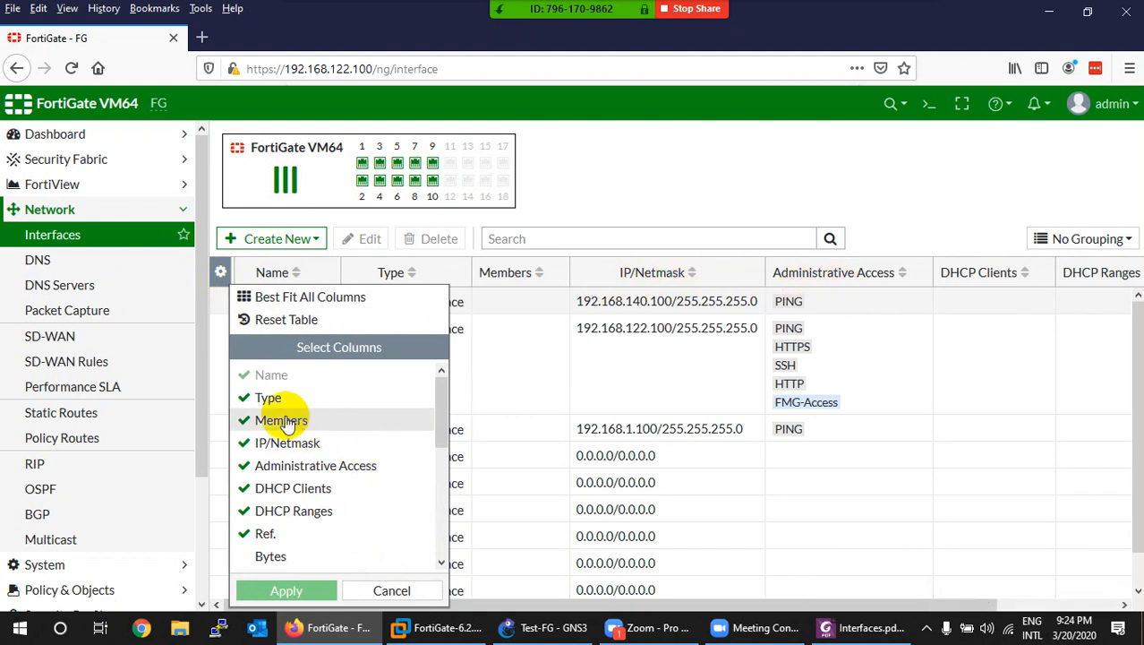
scroll(281, 467, "down", 2)
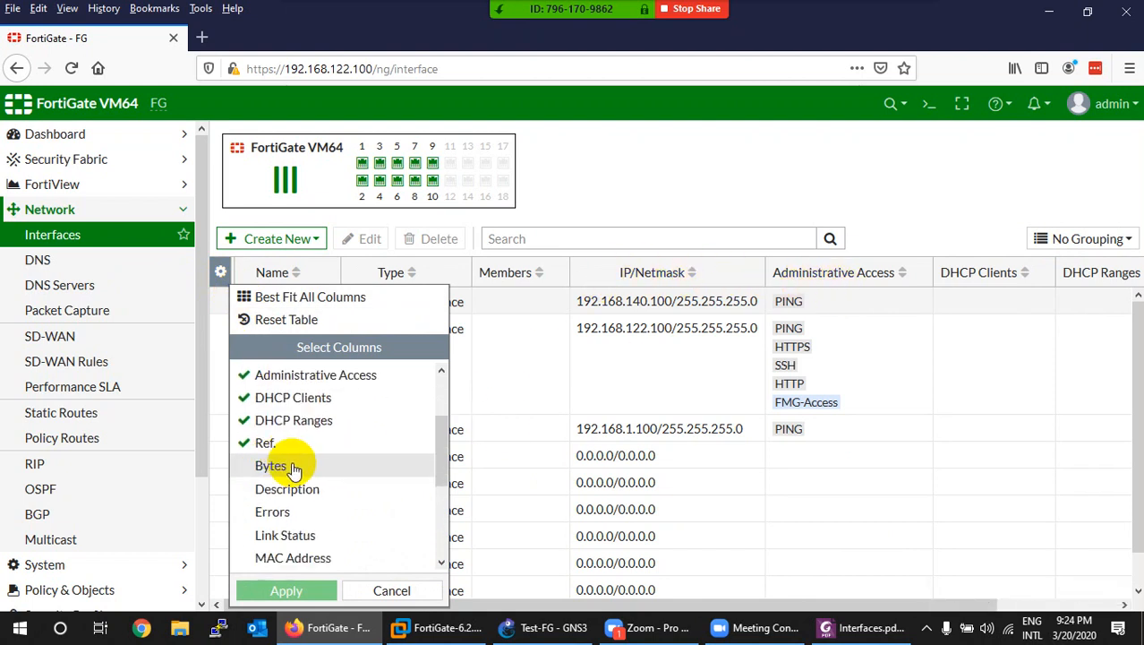
left_click(292, 469)
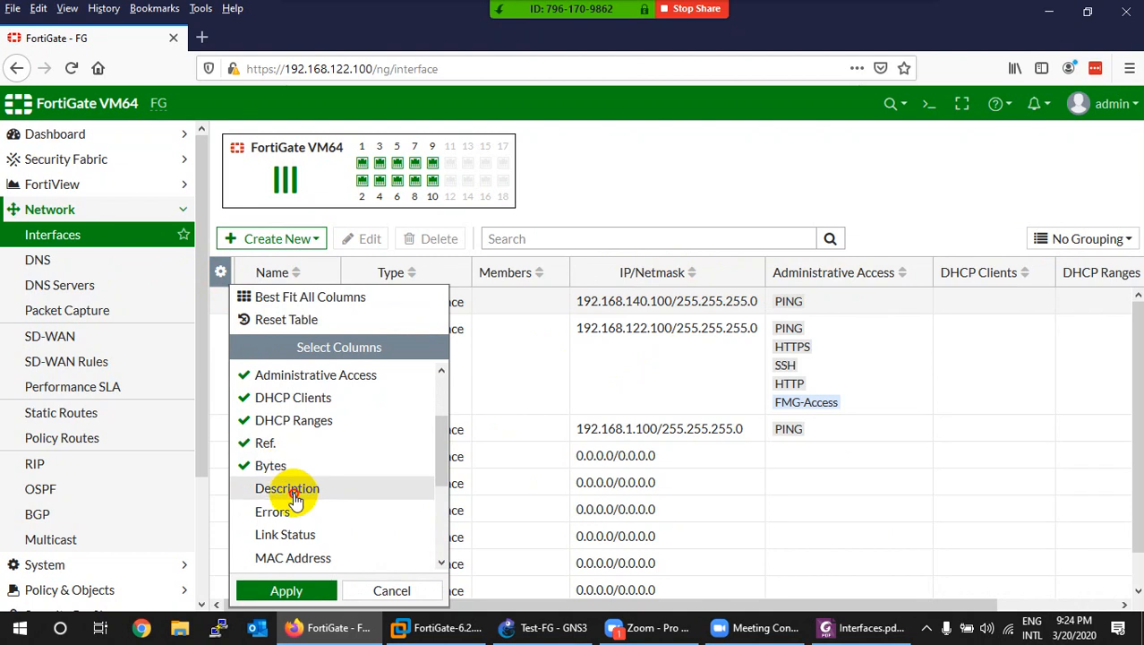
left_click(295, 493)
left_click(294, 512)
scroll(304, 512, "down", 2)
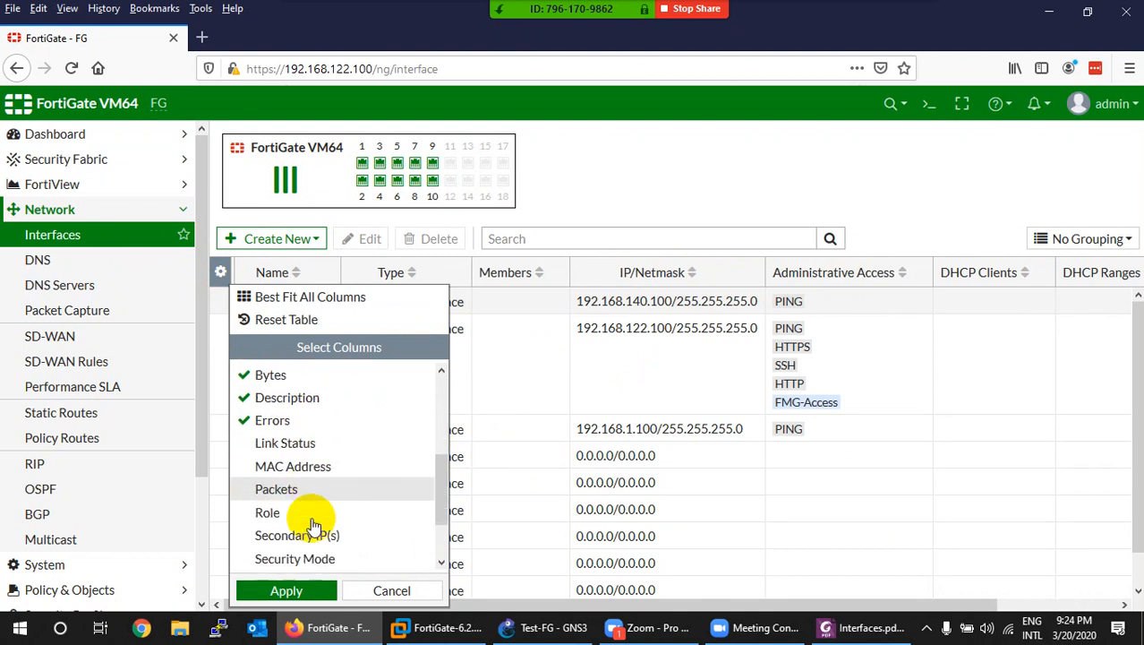
left_click(290, 445)
left_click(288, 466)
left_click(289, 489)
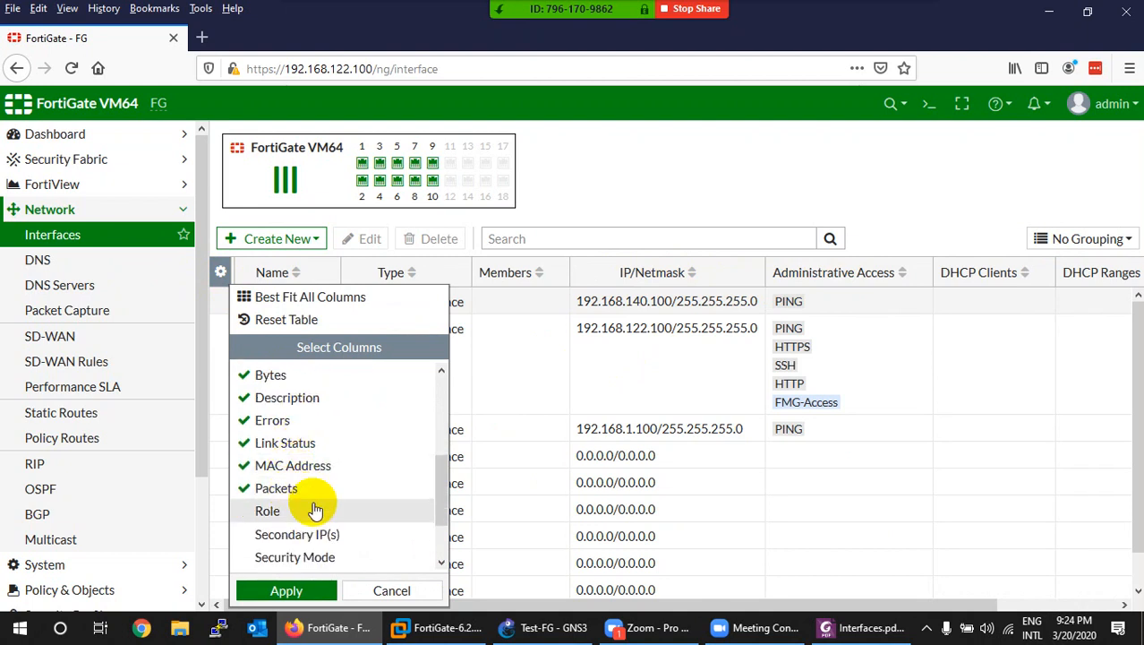
left_click(279, 589)
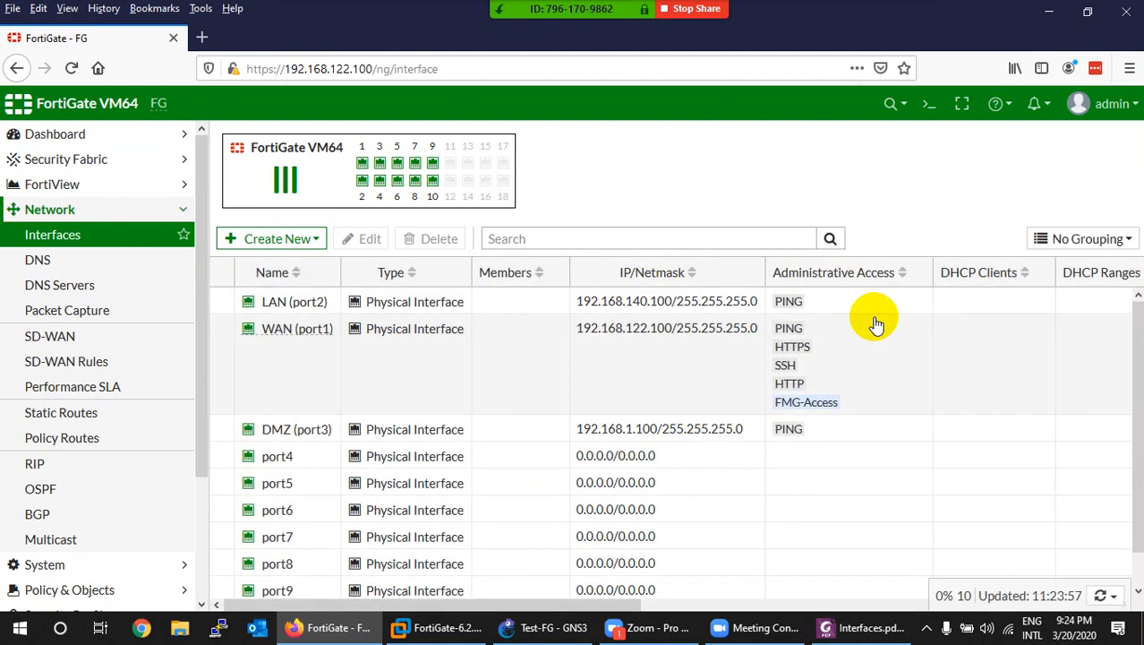
left_click_drag(618, 601, 430, 587)
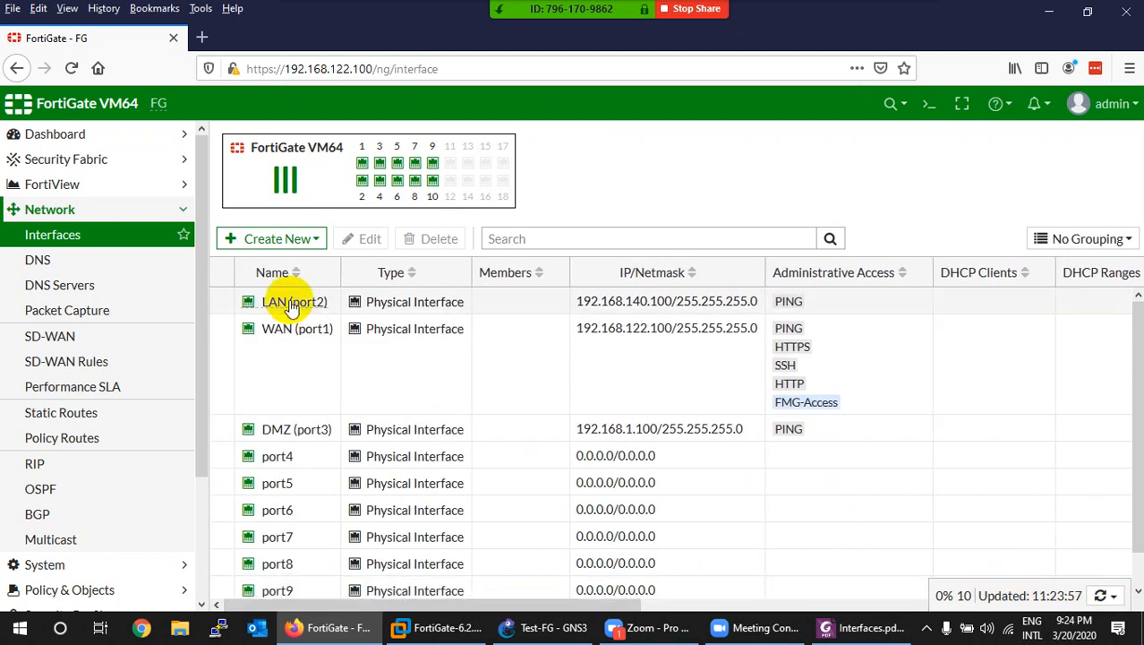
Step: Browse the Select Columns list again and reset the table to its default columns
left_click(220, 271)
scroll(298, 518, "down", 1)
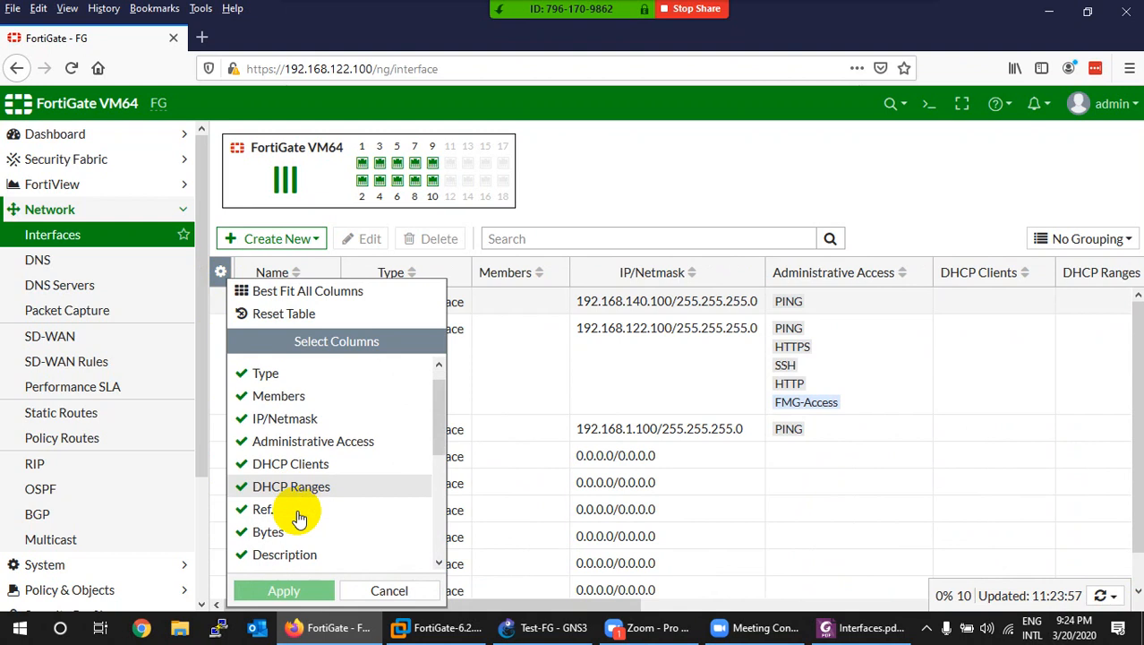
scroll(298, 517, "down", 1)
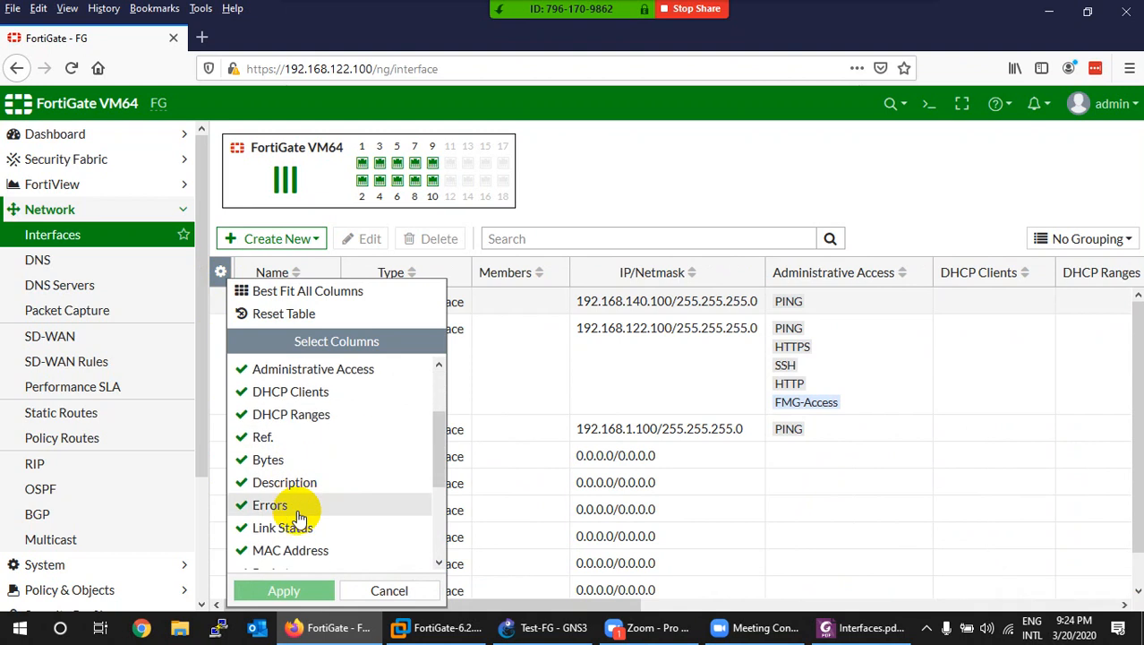
scroll(298, 518, "up", 2)
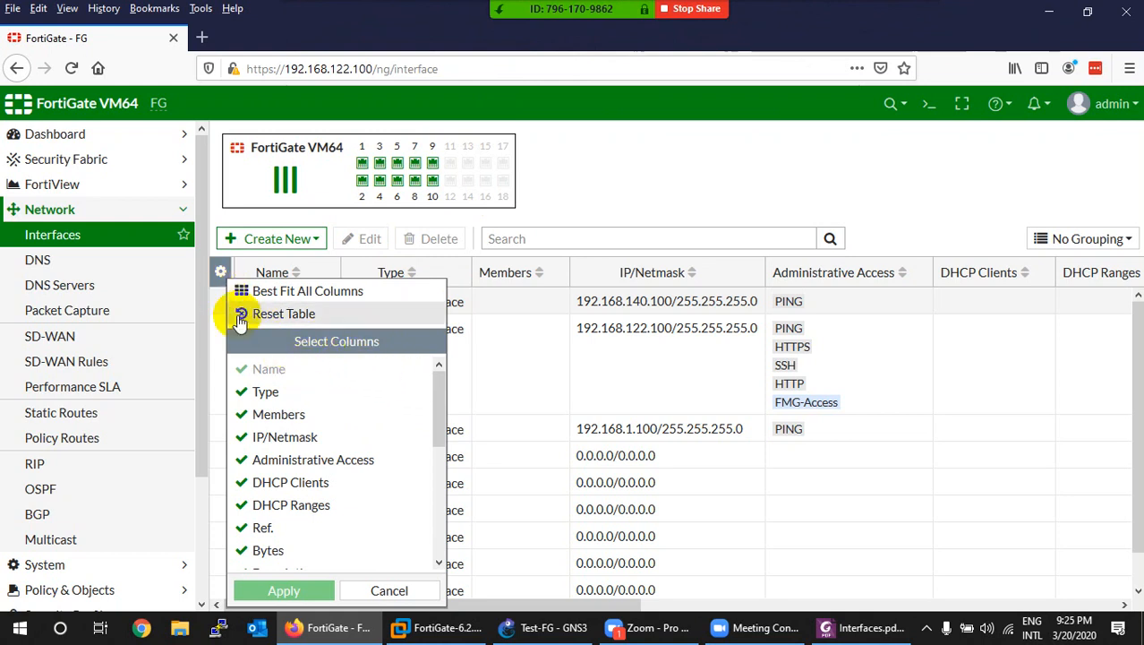
scroll(305, 488, "down", 5)
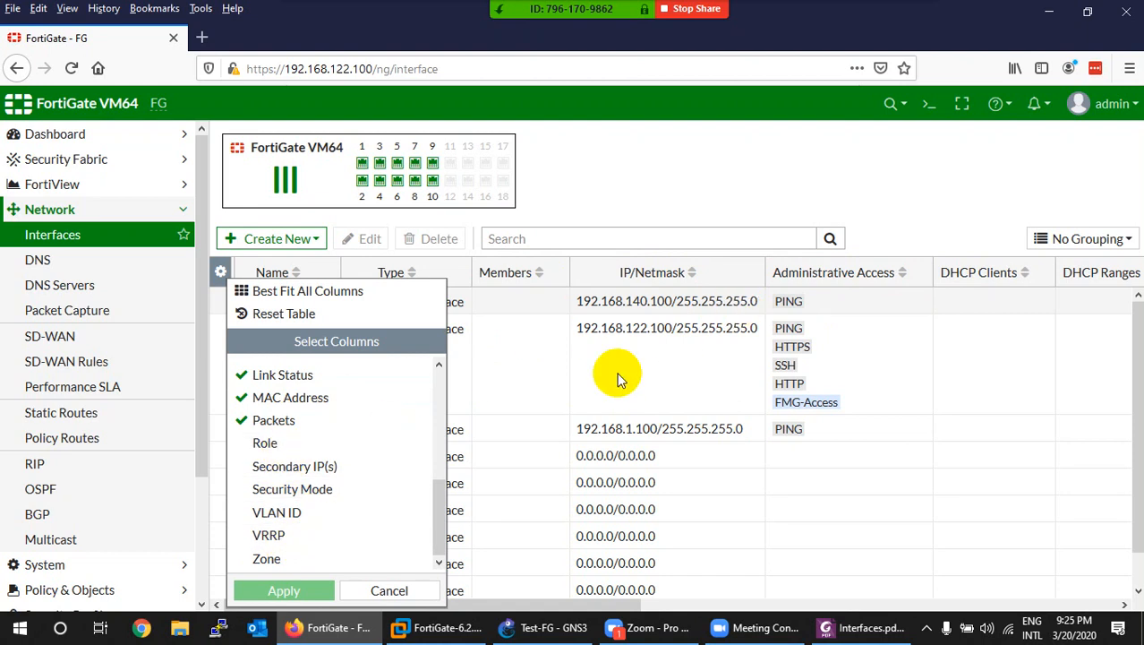
scroll(404, 435, "up", 6)
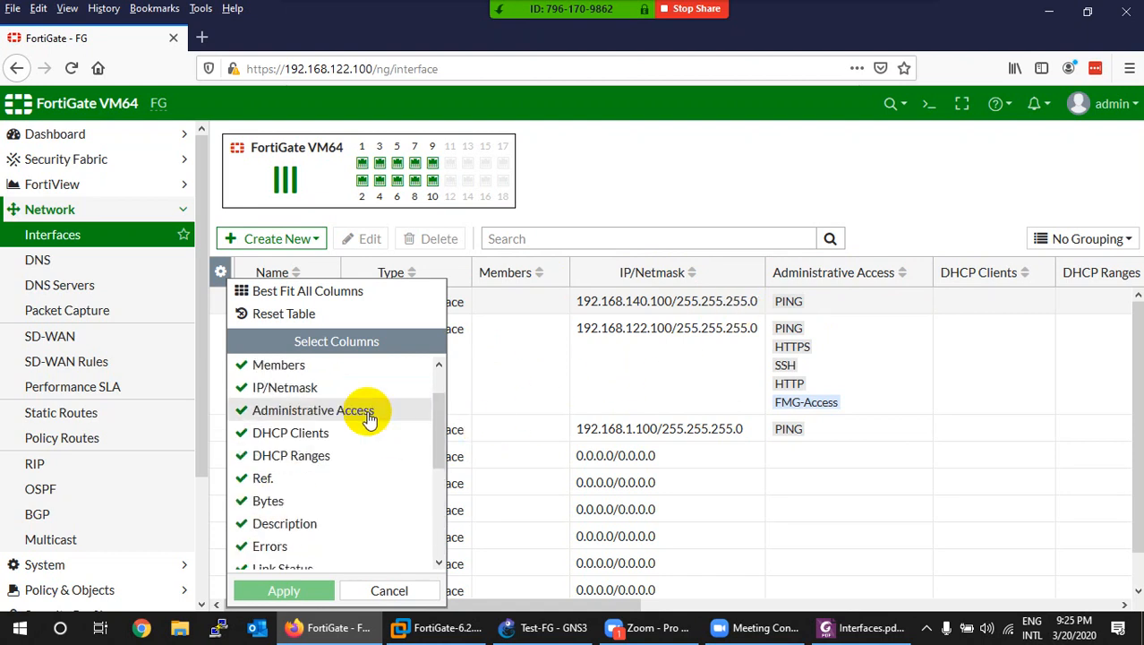
left_click(283, 315)
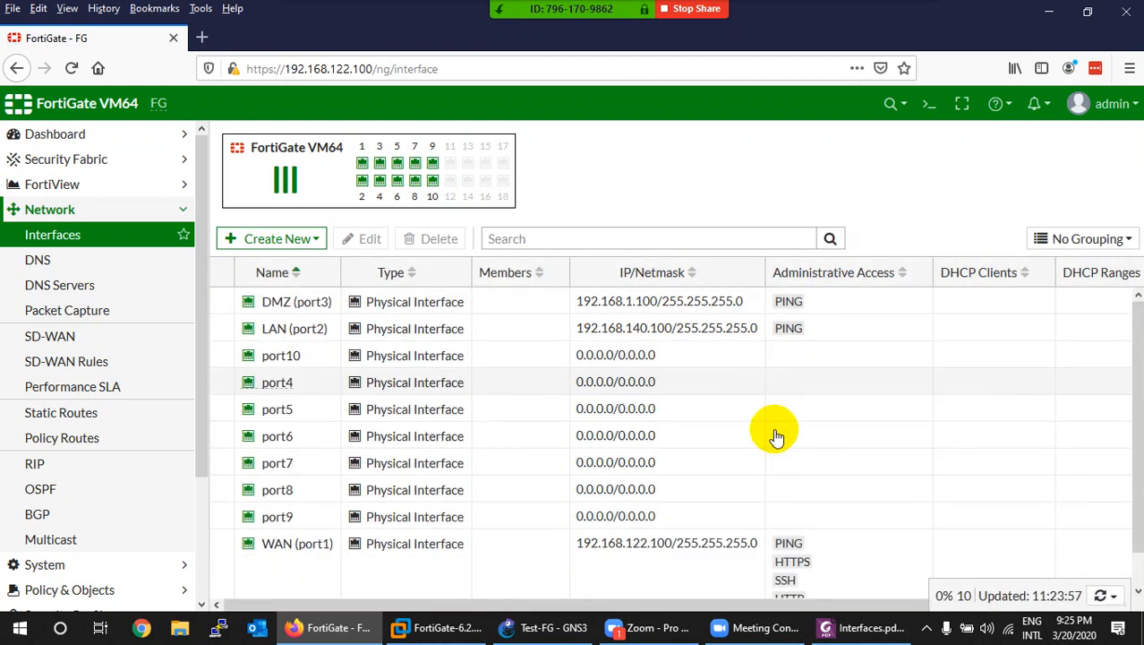
left_click_drag(694, 599, 575, 594)
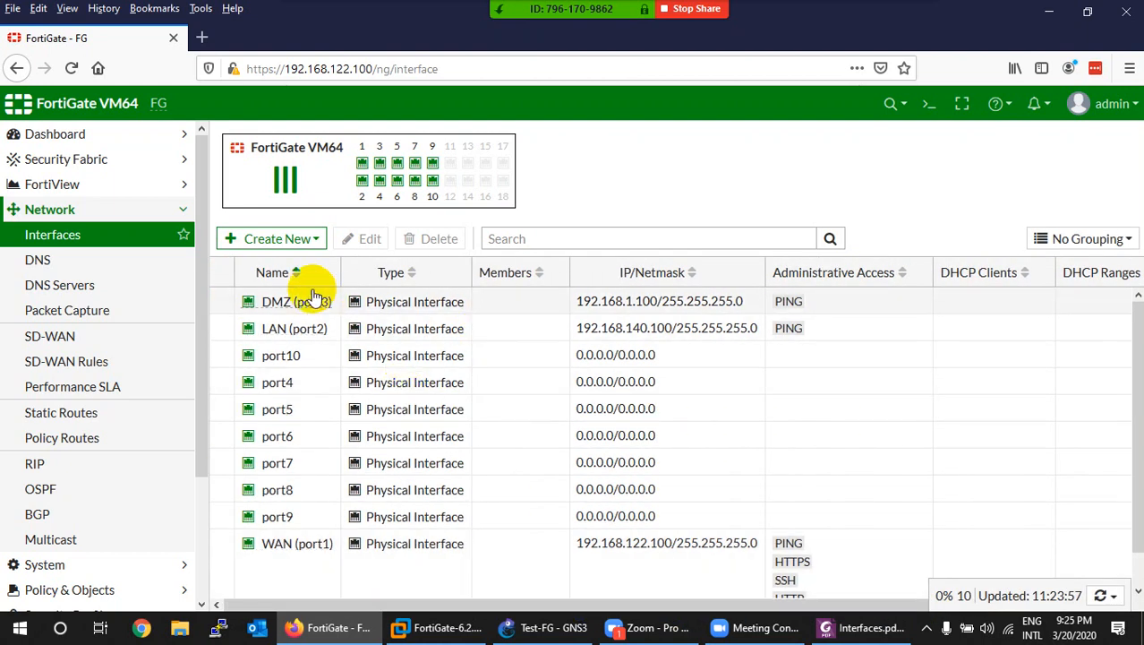
left_click(220, 274)
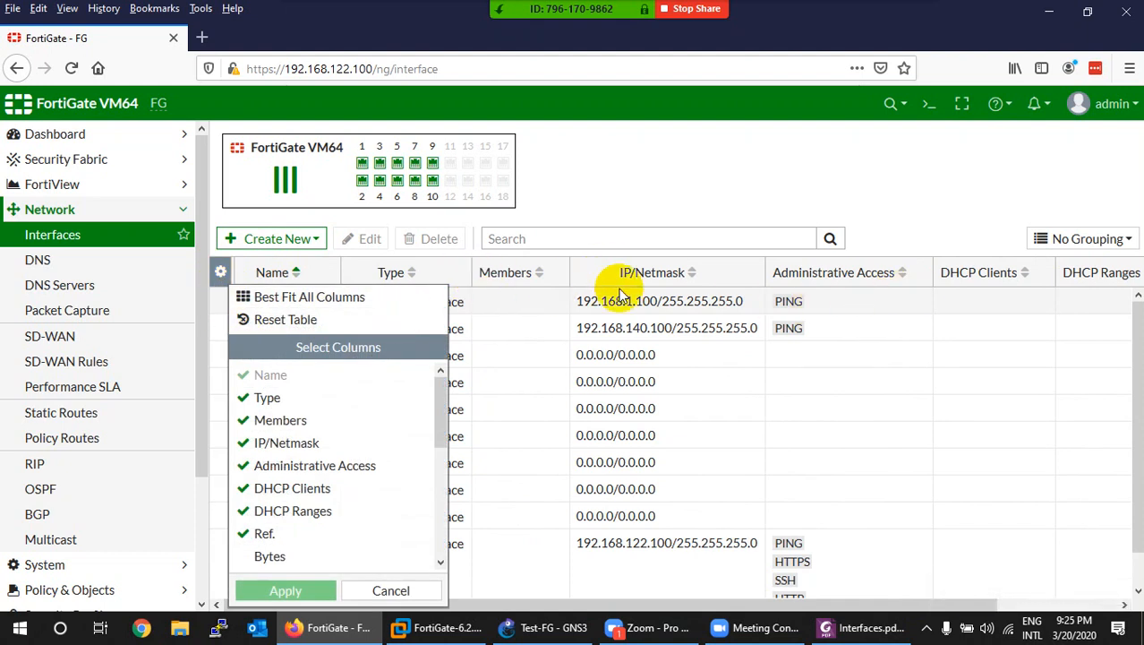
left_click(315, 297)
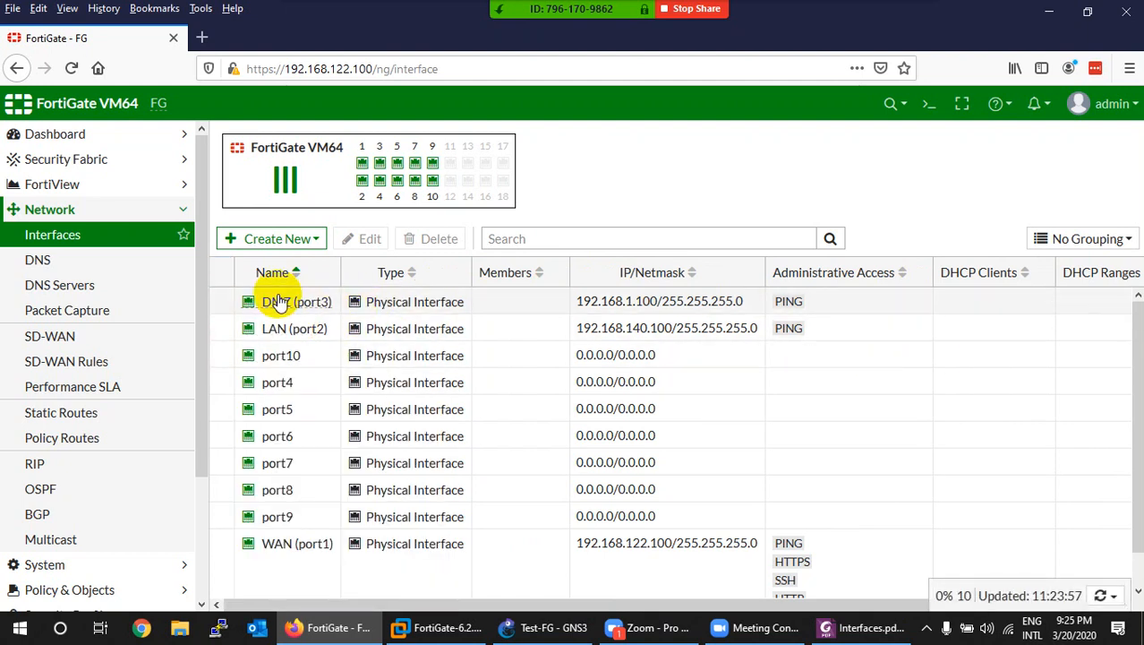
left_click(220, 272)
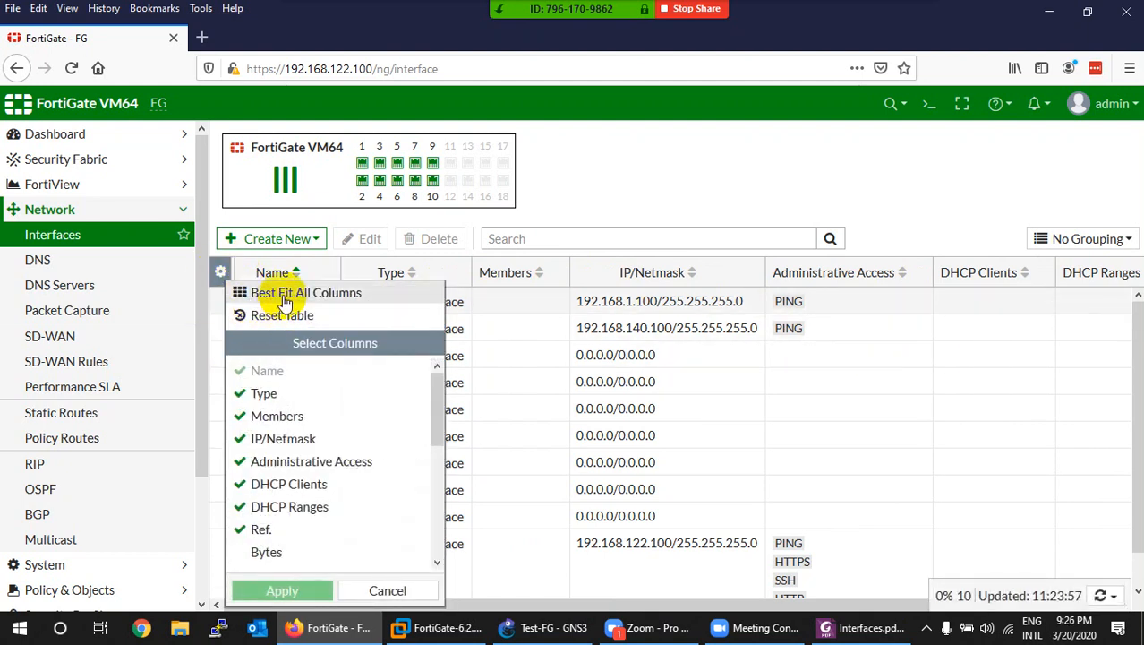
scroll(315, 485, "down", 2)
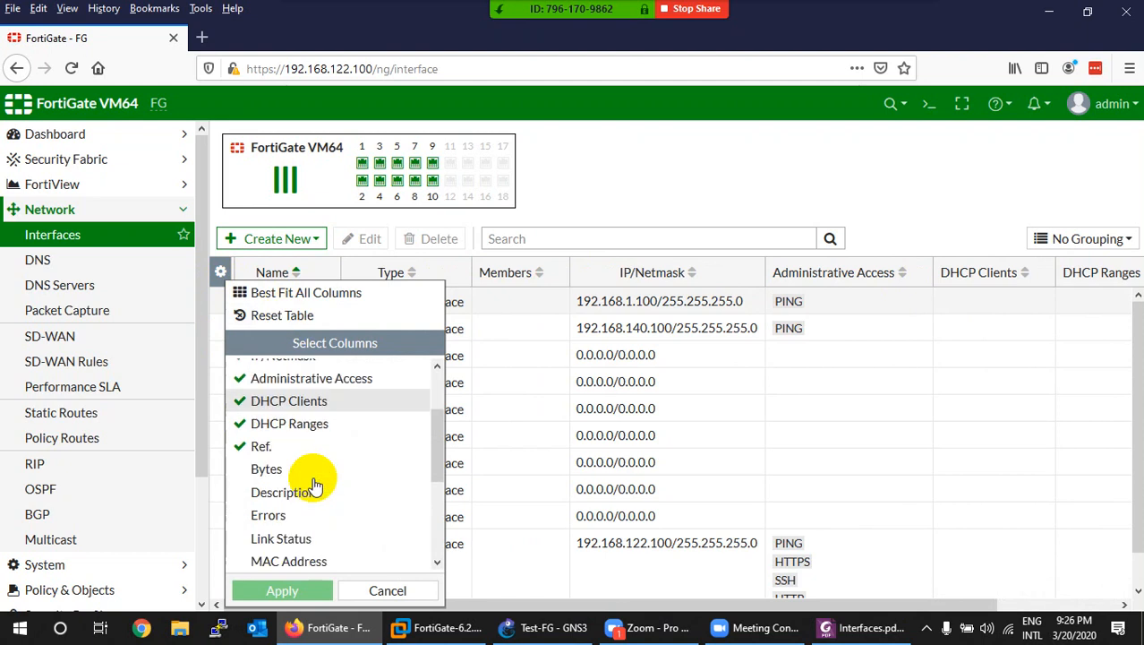
scroll(315, 485, "down", 2)
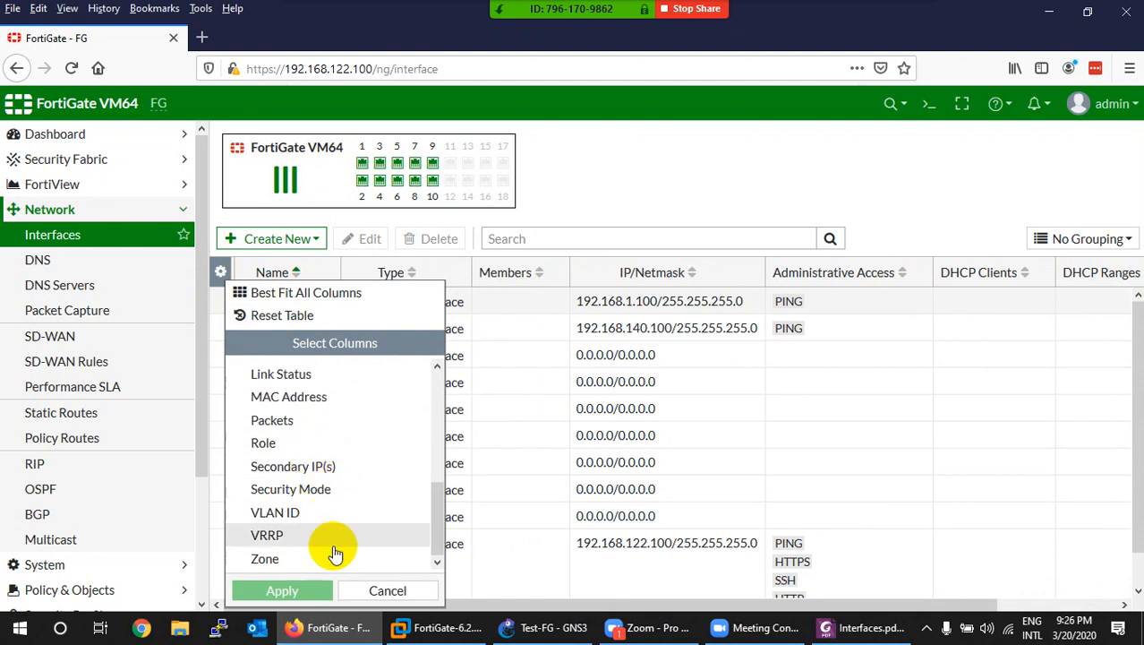
left_click(388, 591)
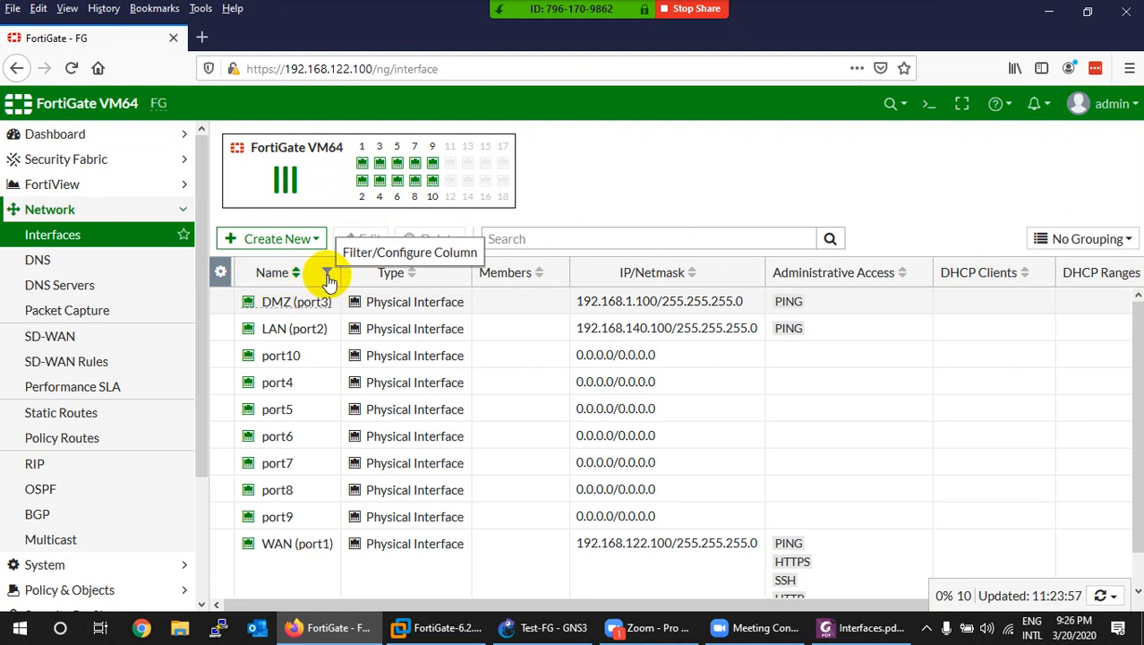
left_click(327, 278)
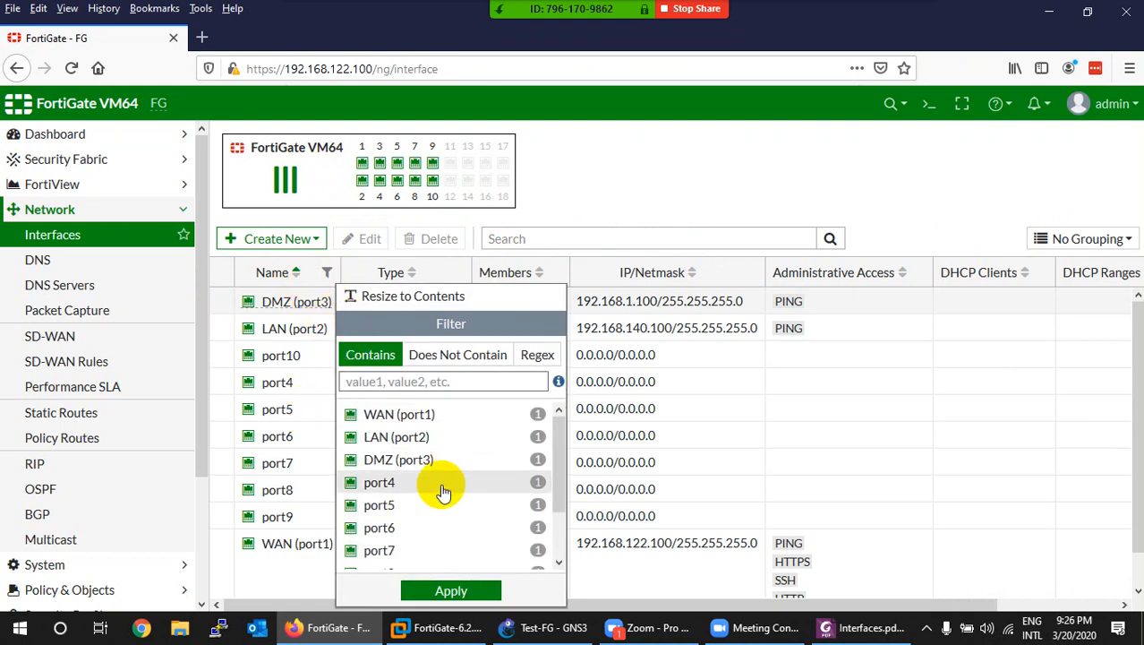
left_click(381, 414)
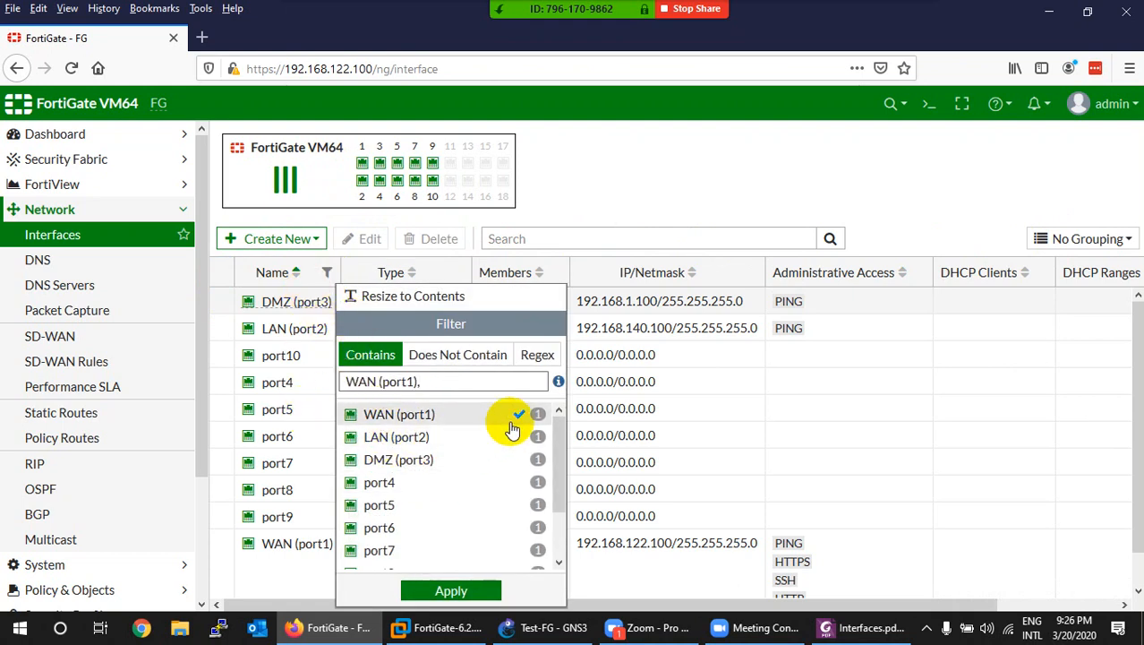
left_click(437, 588)
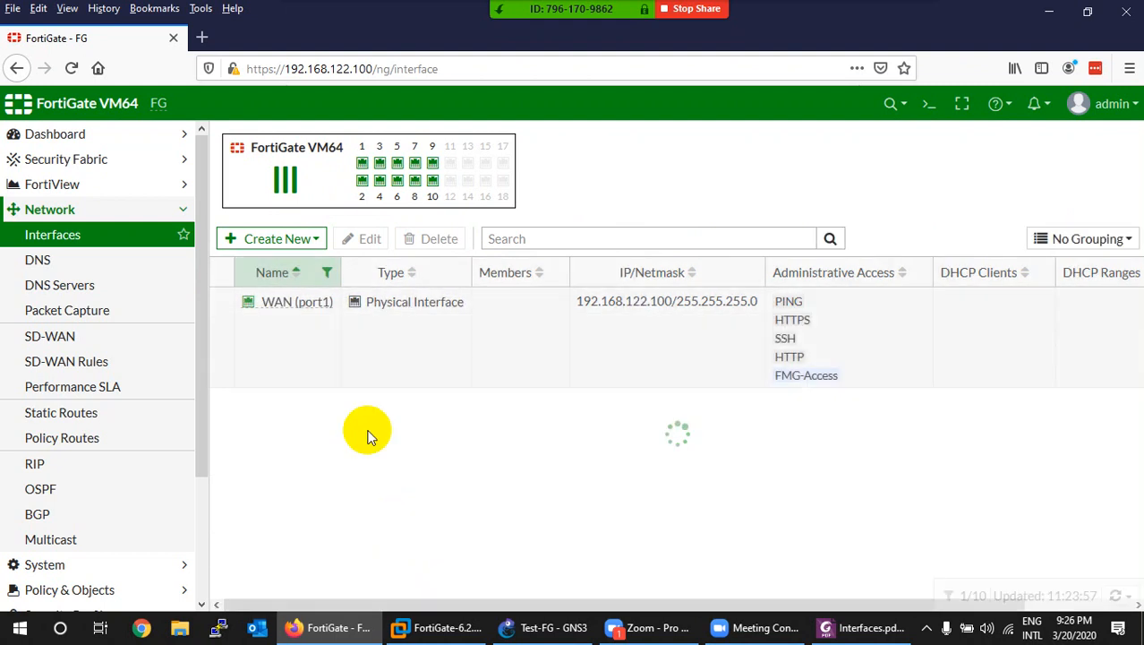
left_click(326, 272)
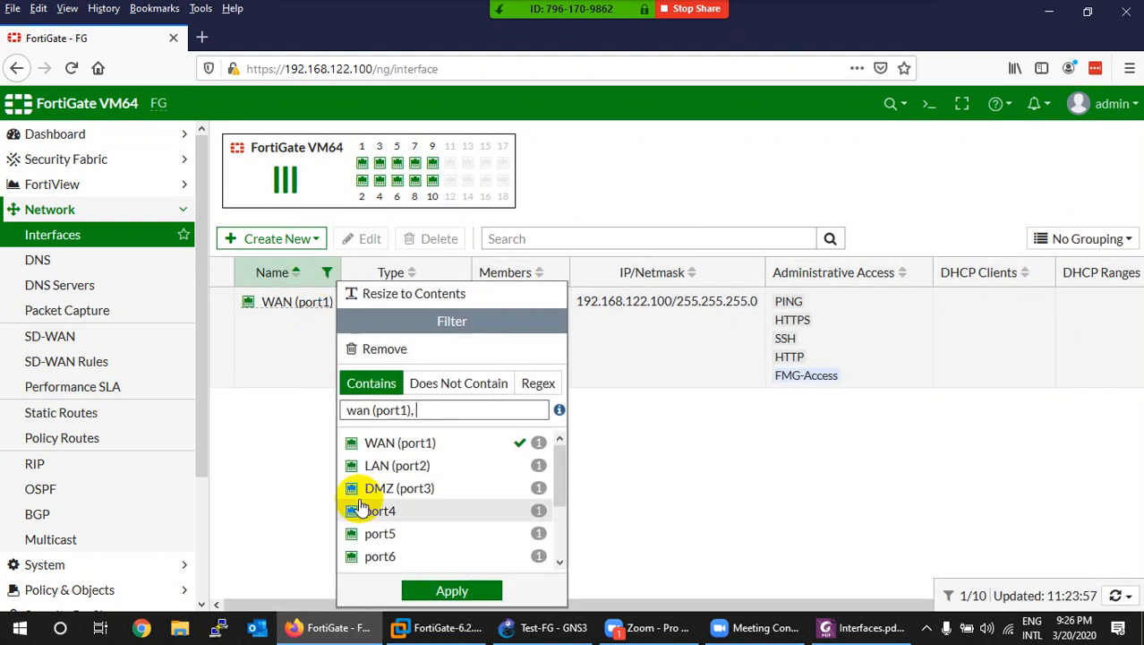
left_click(386, 351)
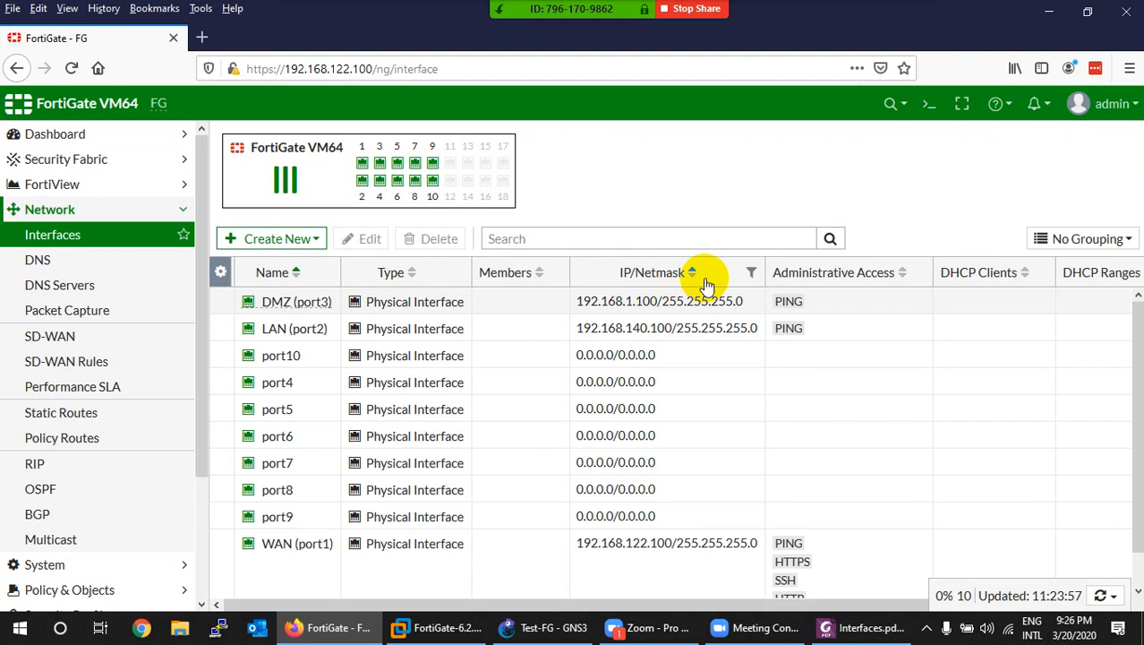
left_click(751, 272)
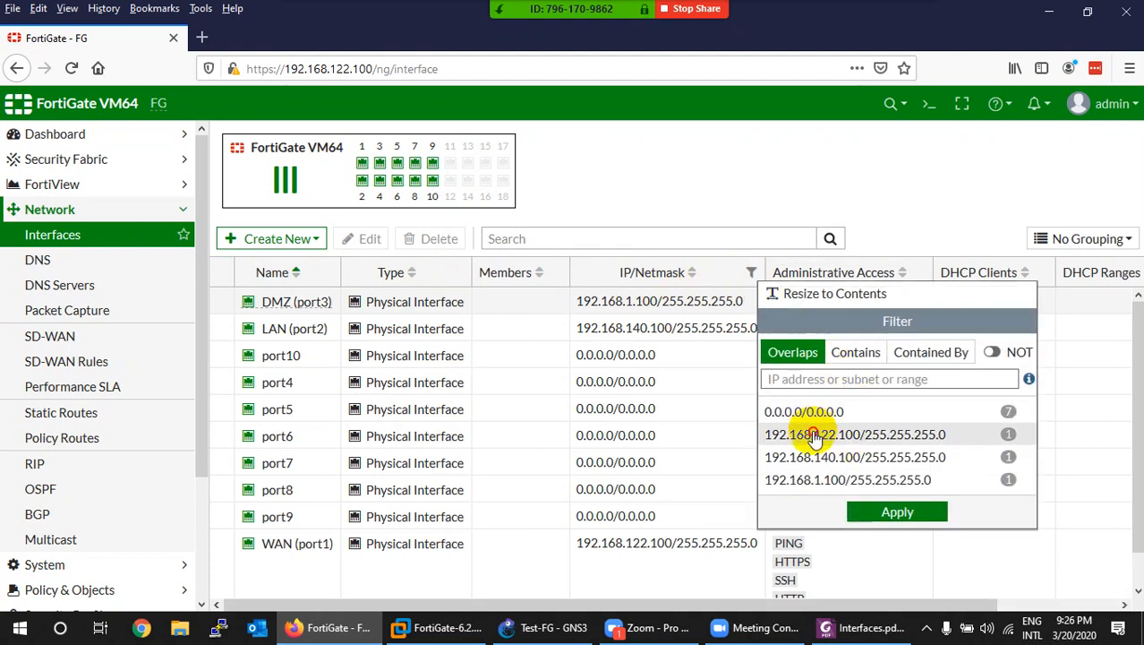
left_click(814, 434)
left_click(898, 511)
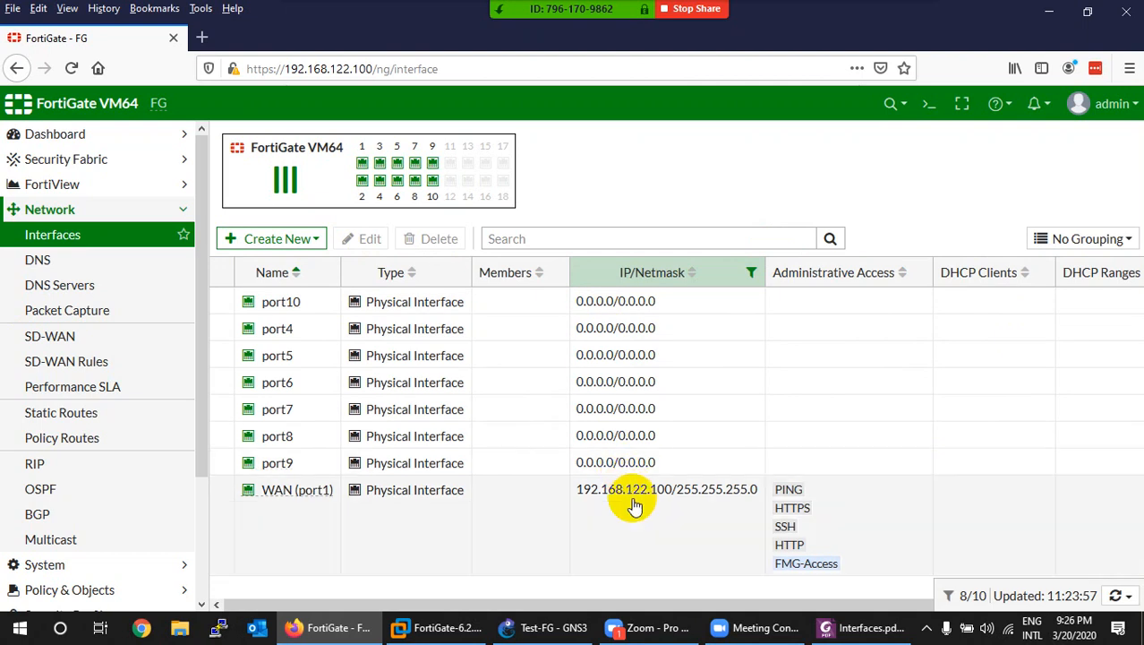
left_click(752, 274)
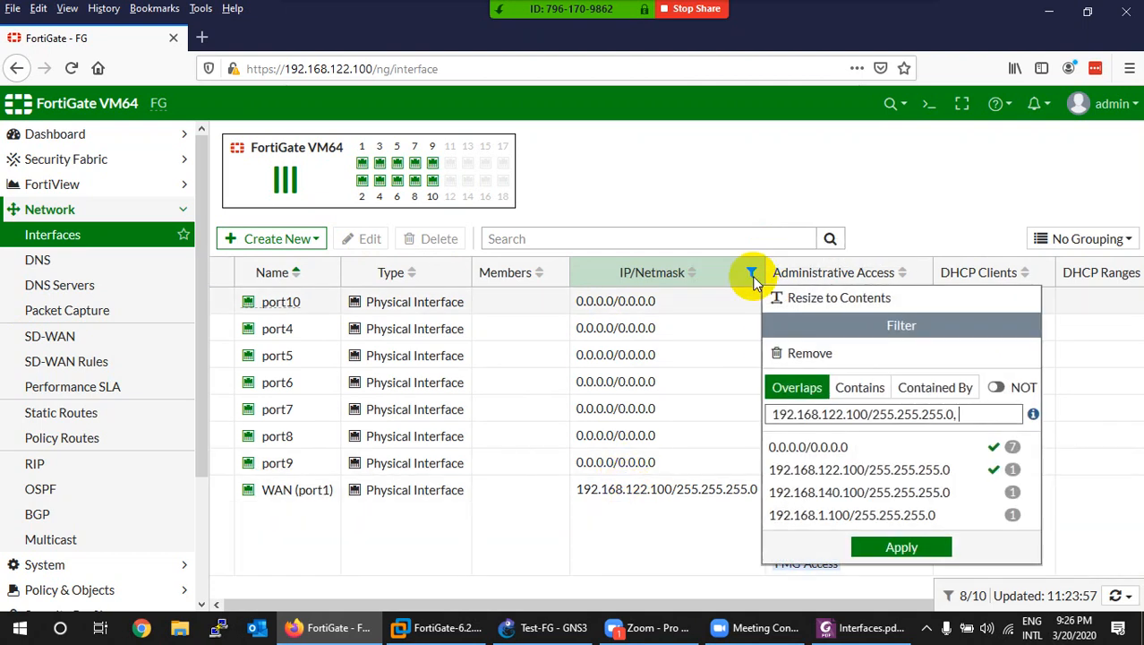
left_click(999, 447)
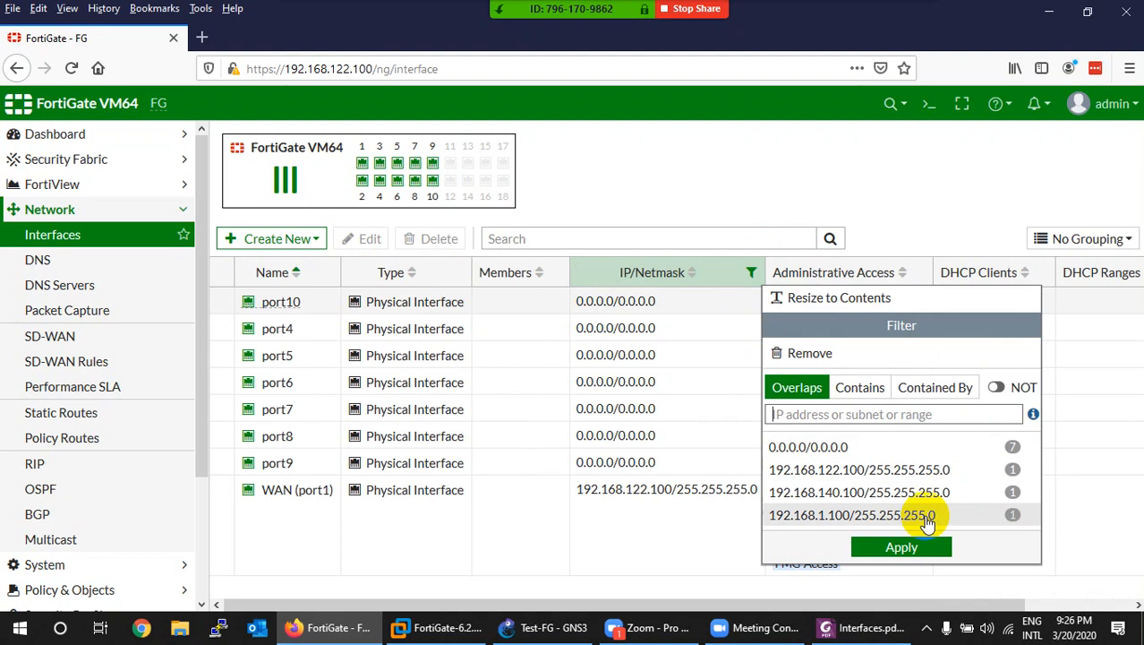
left_click(972, 471)
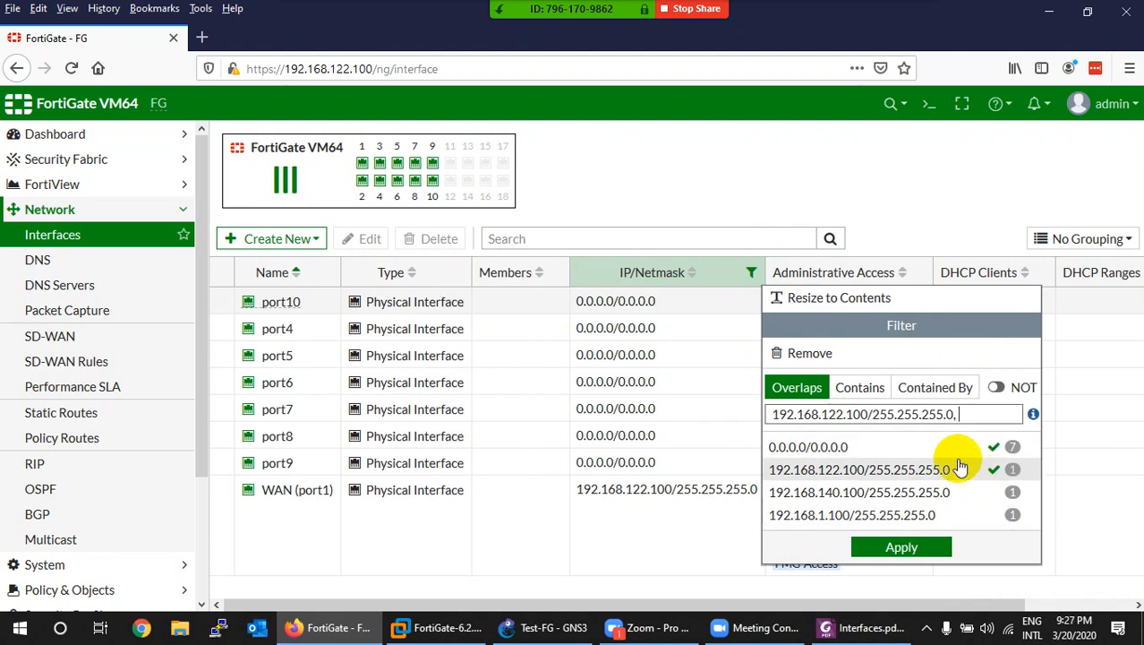
left_click(819, 355)
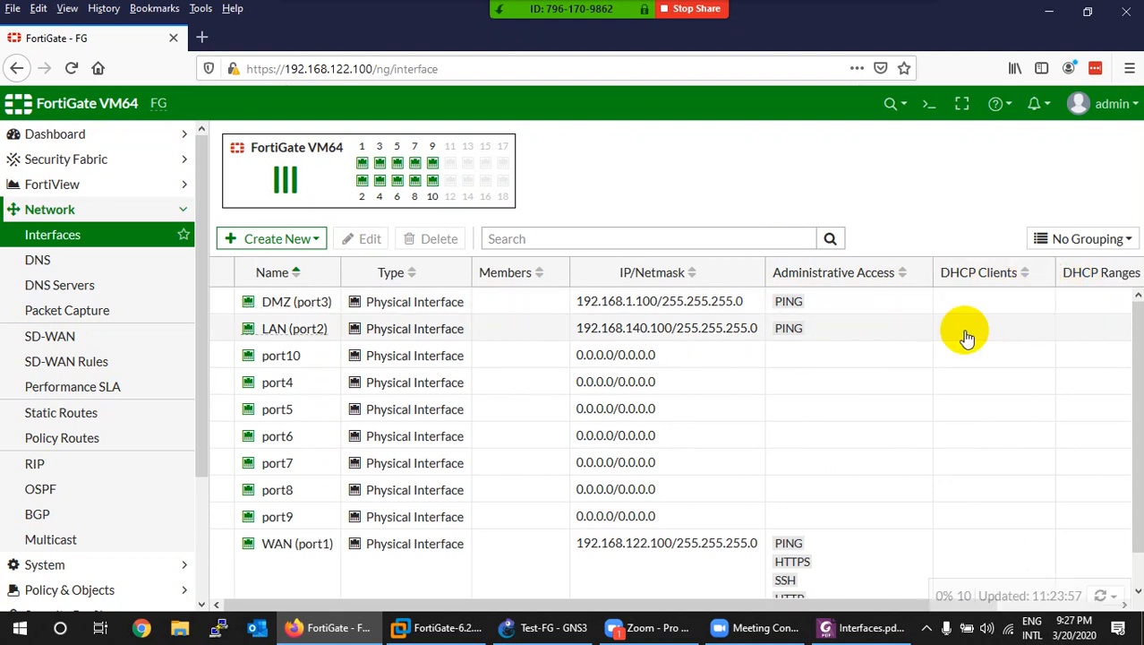
Step: Search the interface list for port5, clear the search, and open the Create New dropdown
left_click(543, 239)
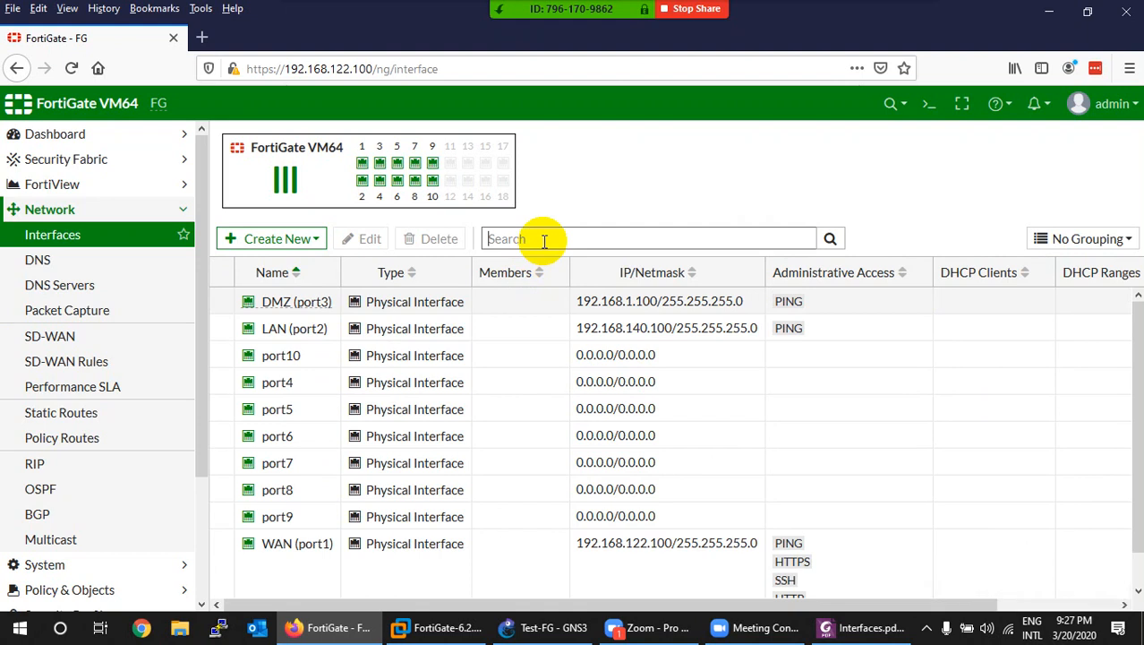
type("port5")
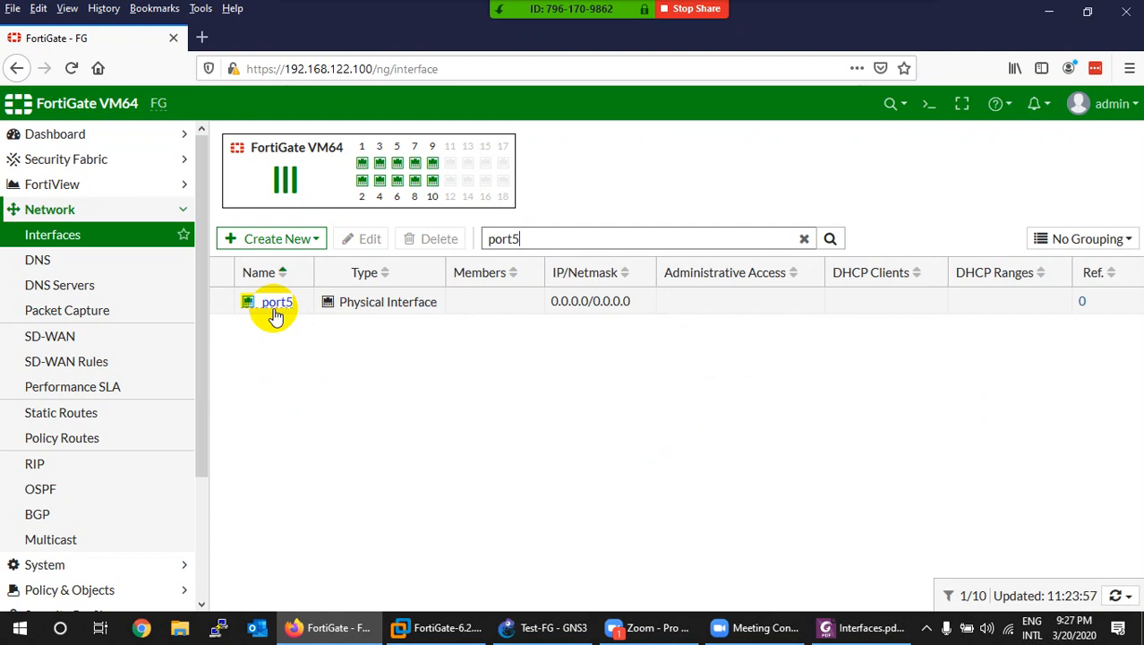
left_click(804, 238)
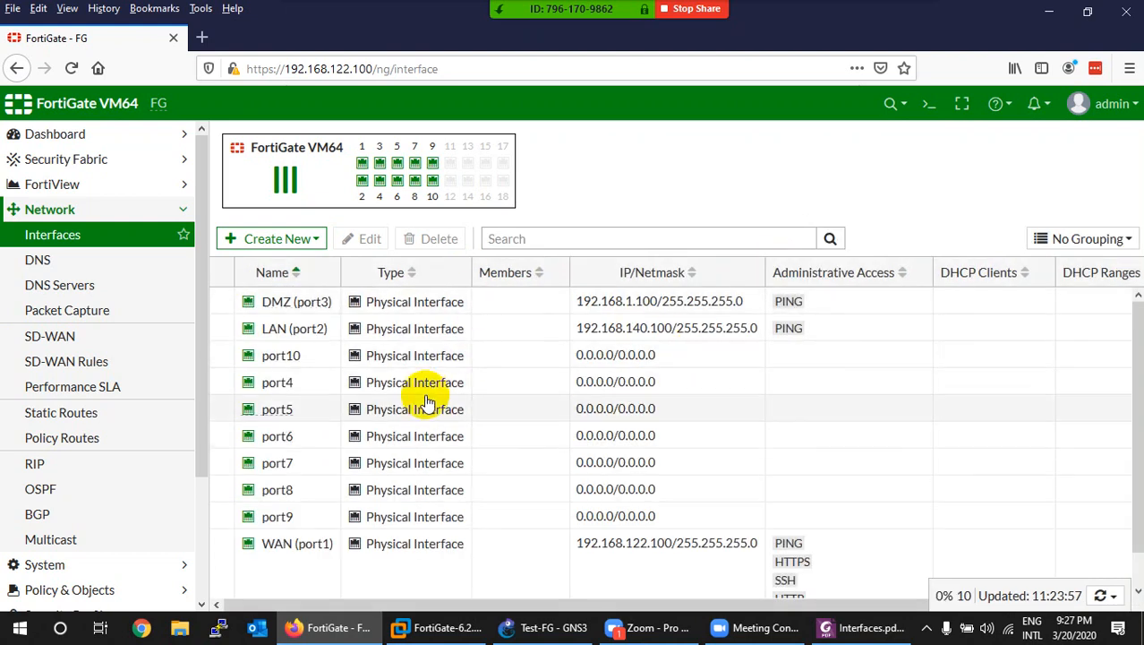
left_click(316, 240)
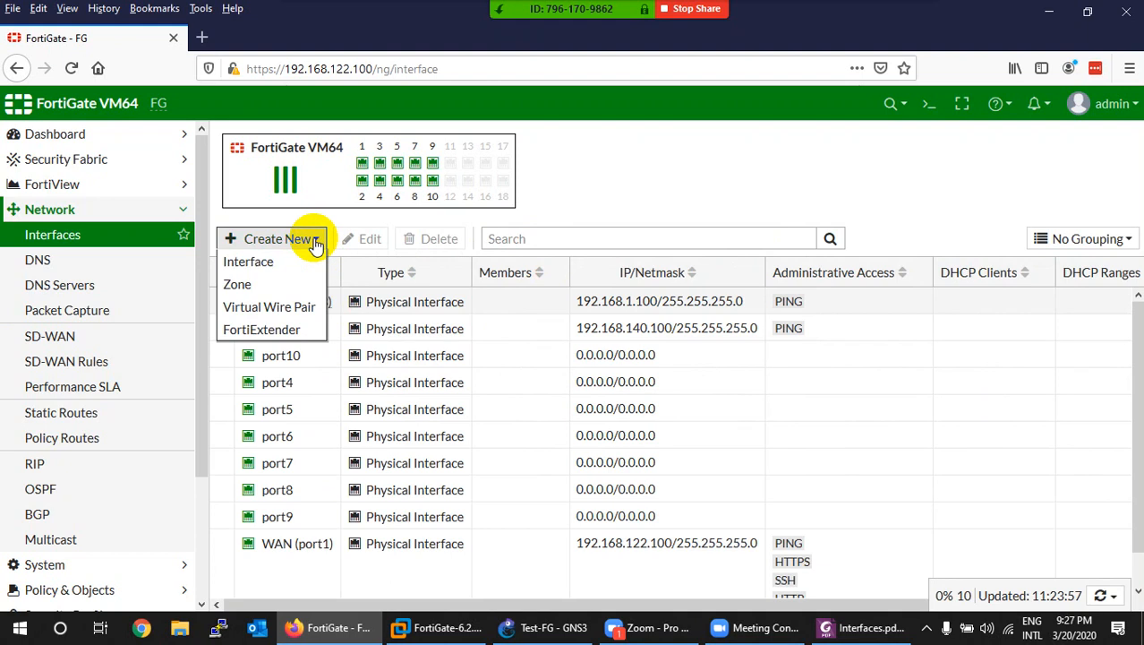
Step: Start a new interface named VLNA10 with alias lan
left_click(256, 266)
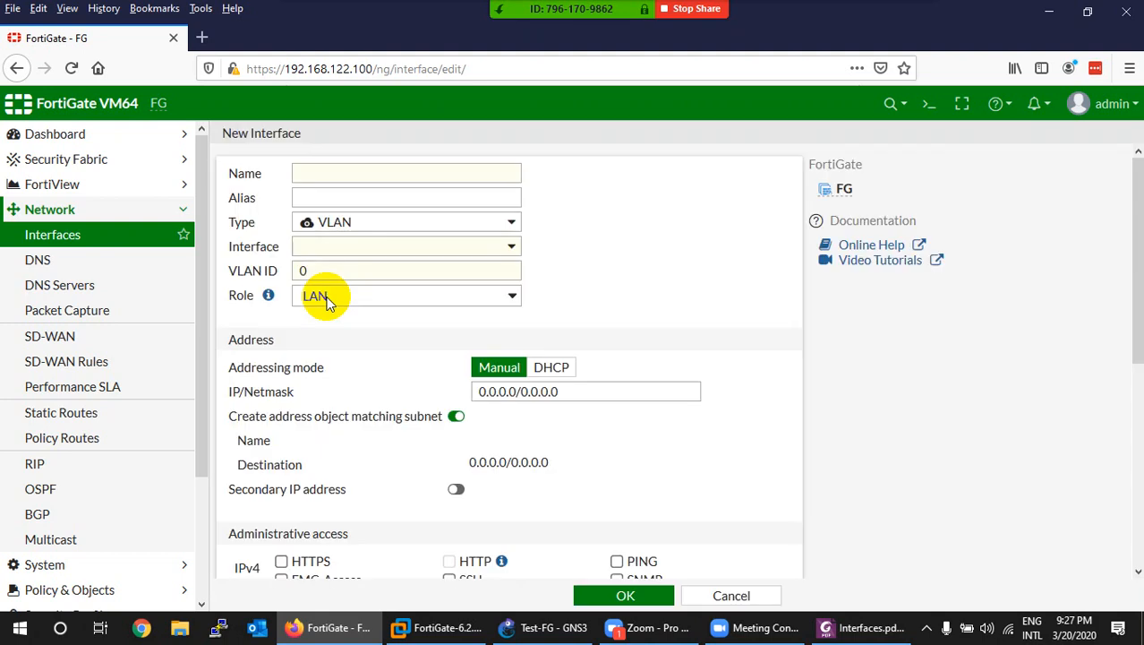
left_click(328, 172)
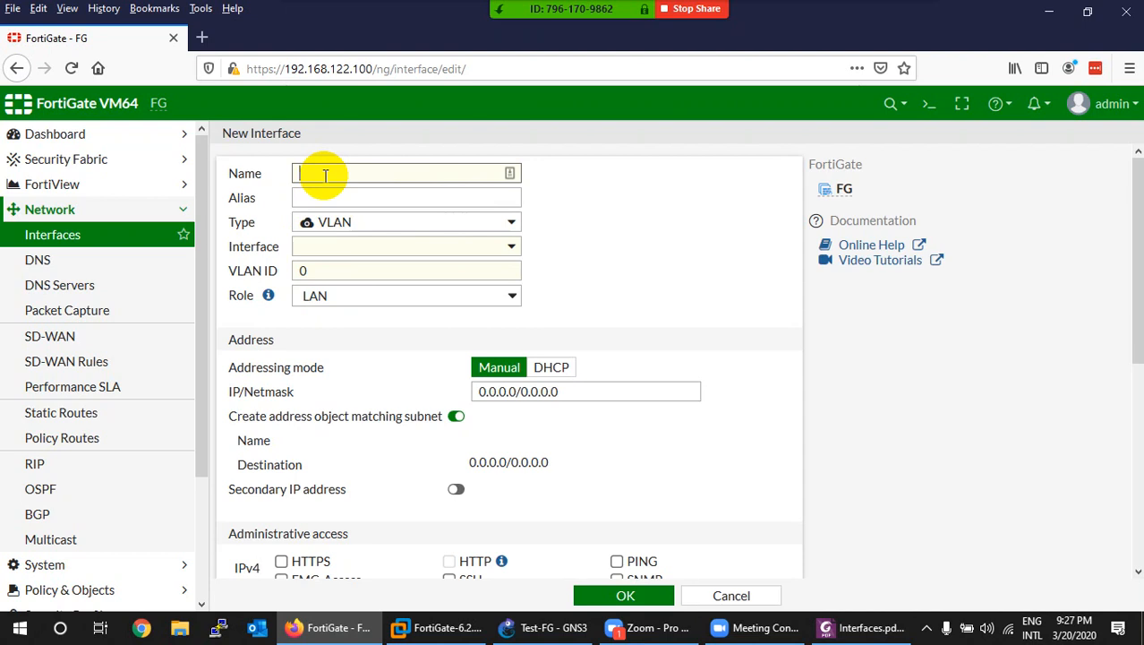
type("LAN")
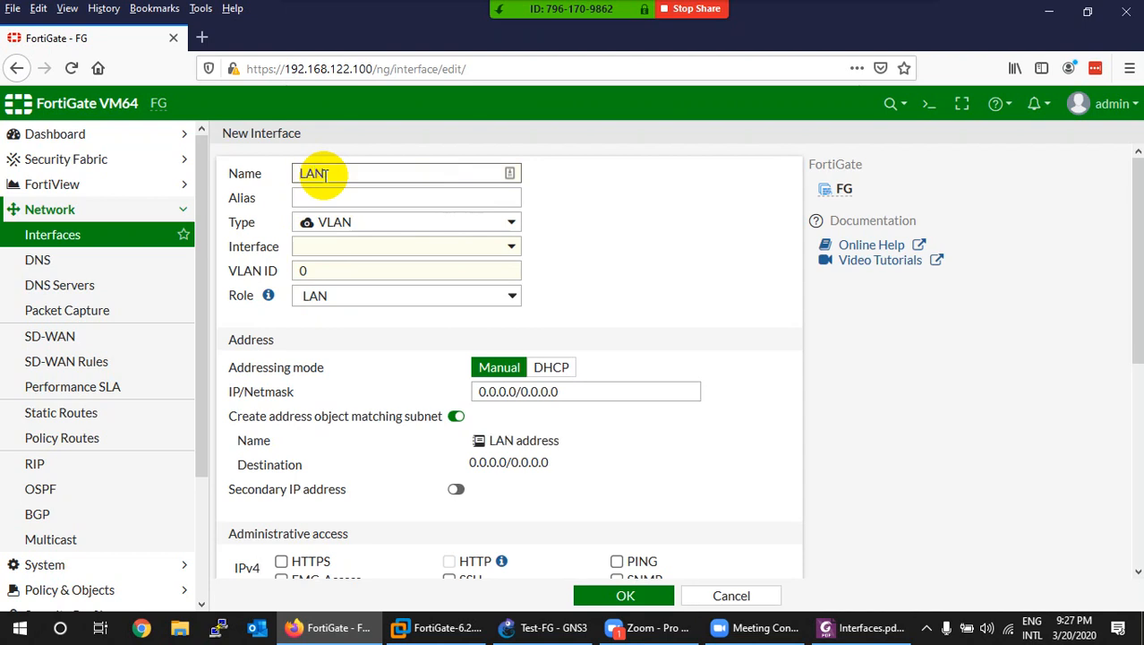
left_click(314, 196)
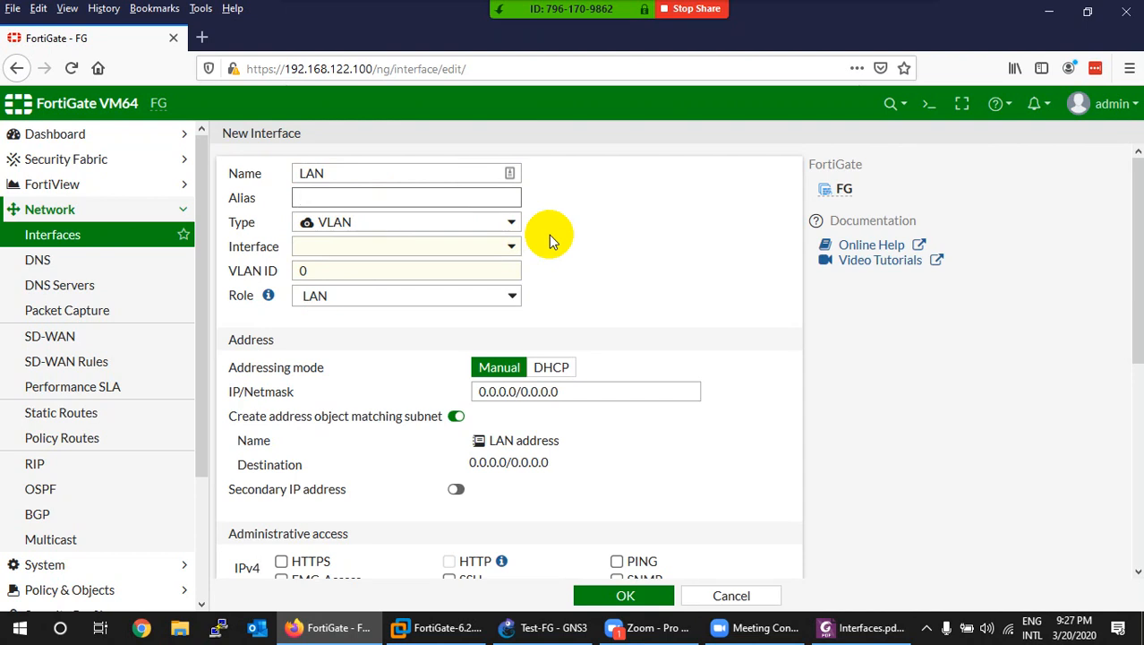
type("lan")
left_click_drag(345, 174, 237, 171)
type("VLNA10")
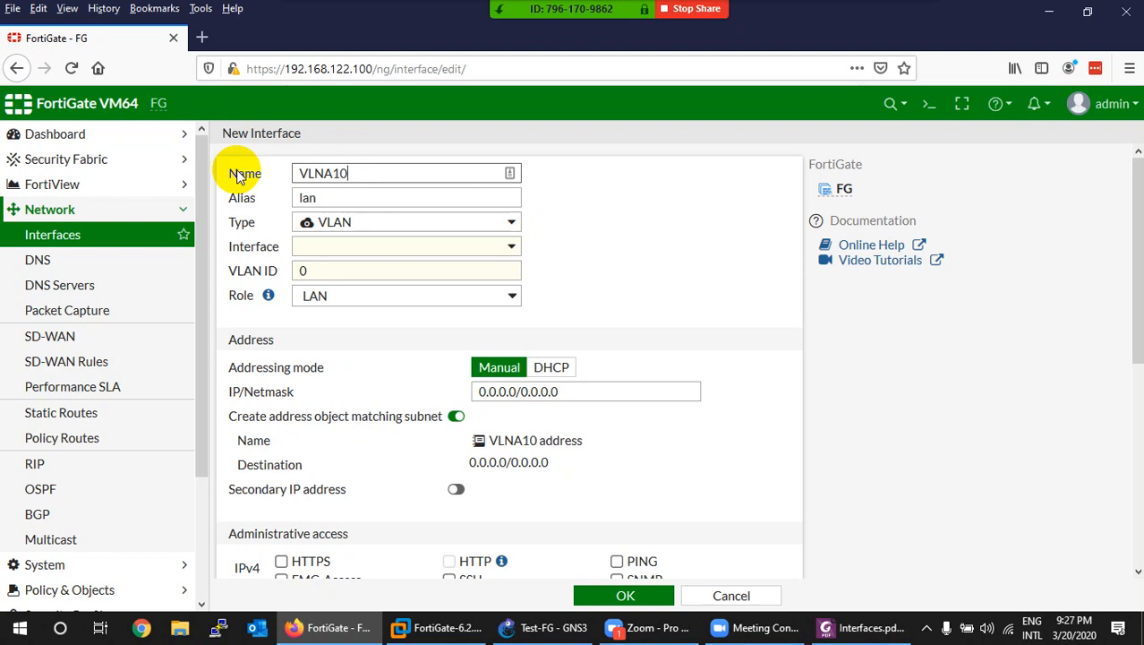
Step: Keep type VLAN, attach it to parent LAN (port2), and set VLAN ID 10
left_click(334, 227)
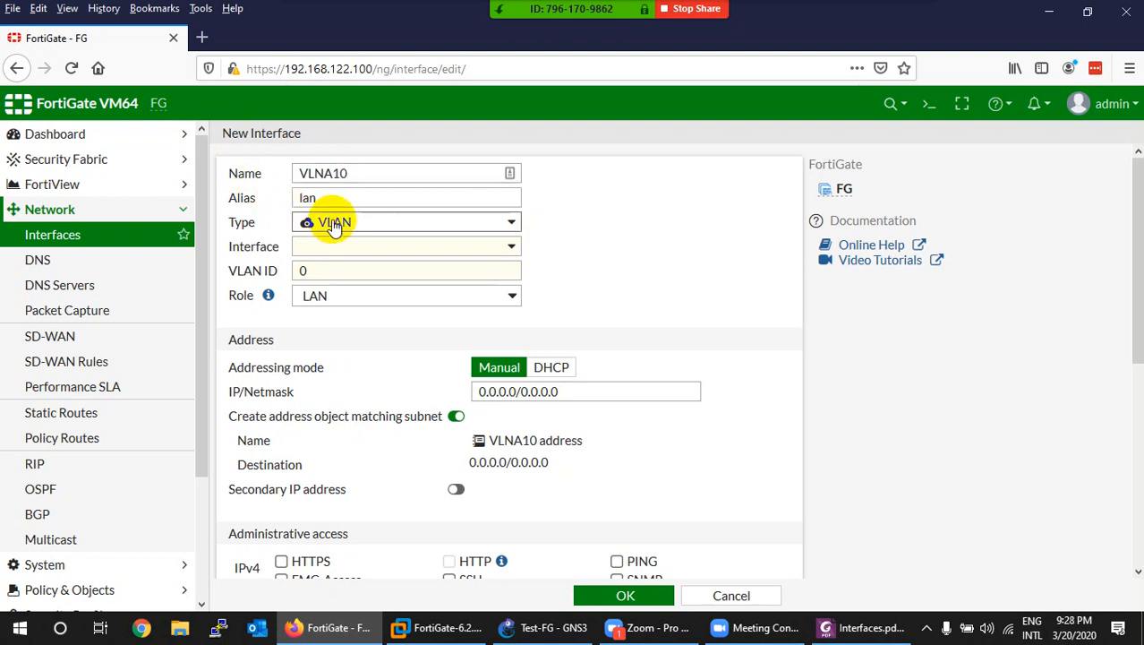
left_click(334, 224)
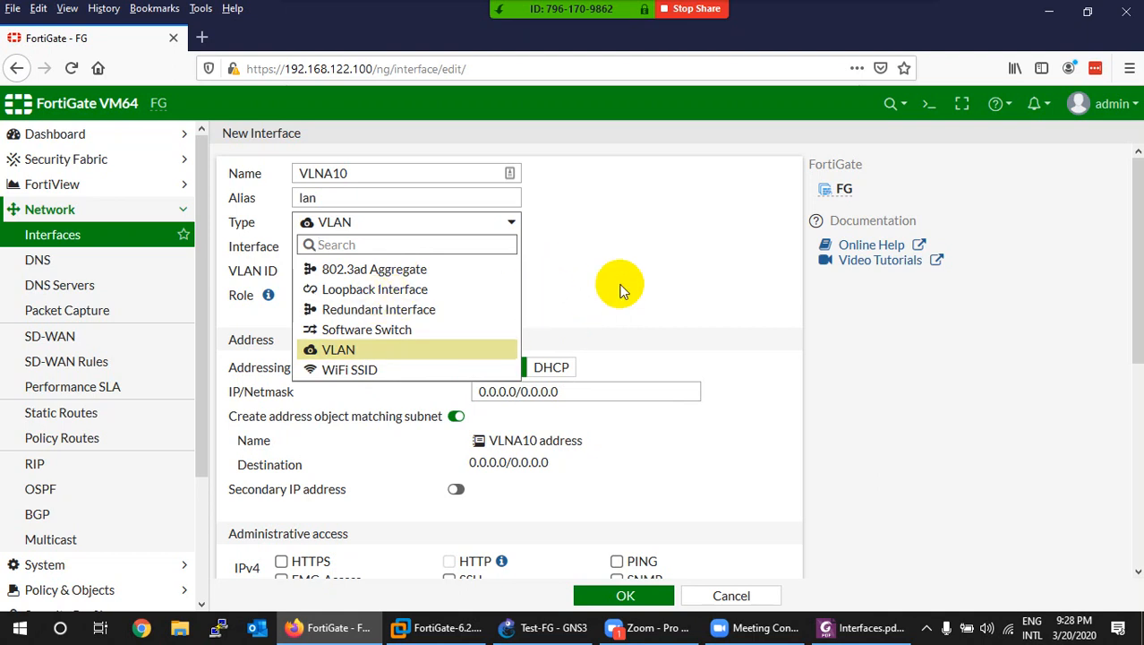
left_click(381, 349)
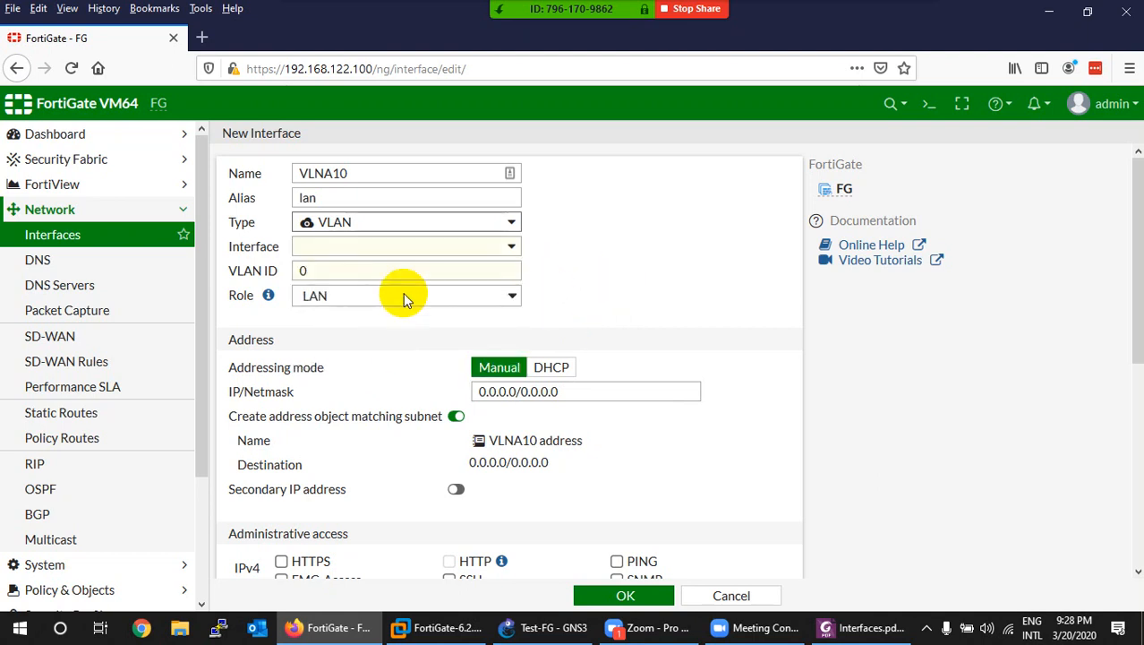
left_click(372, 248)
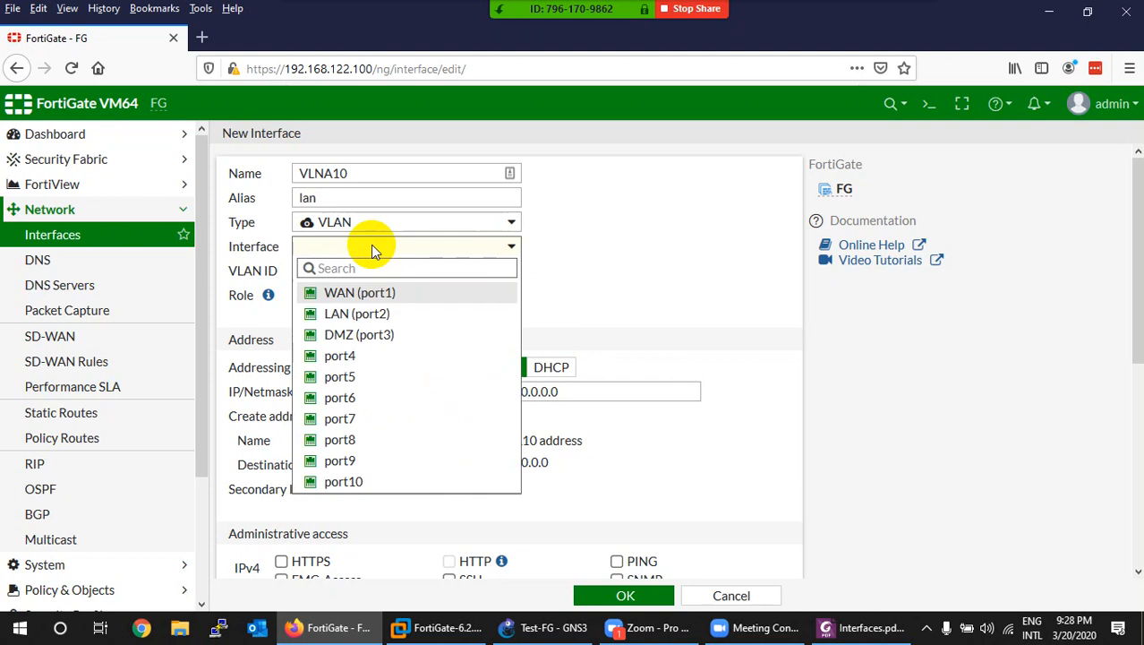
left_click(343, 317)
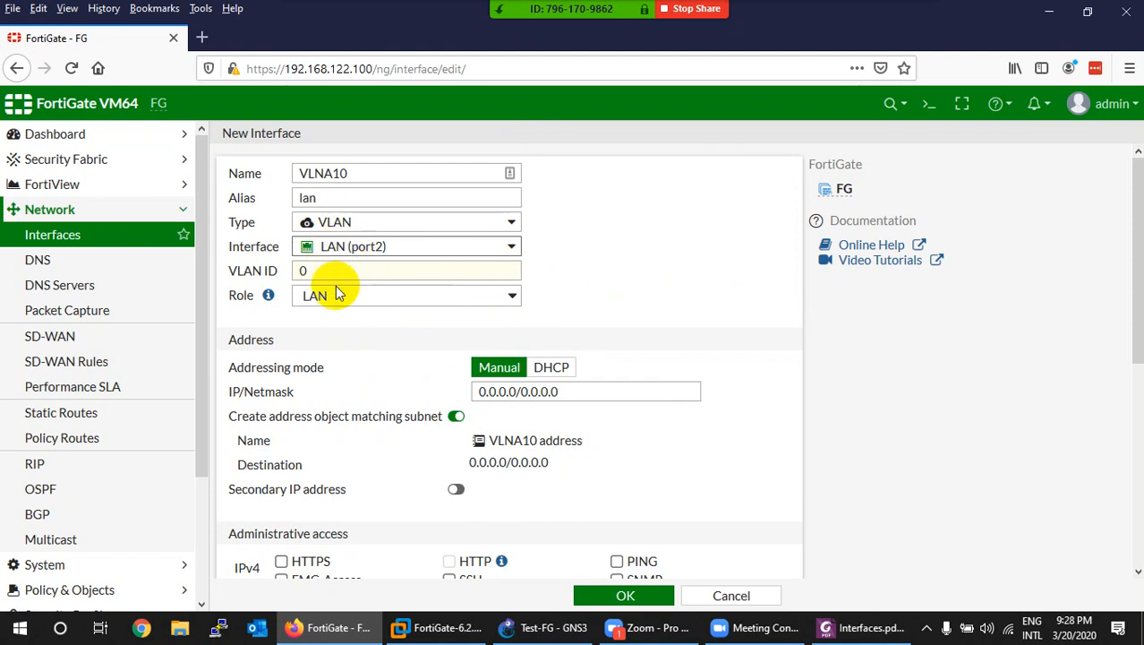
double_click(299, 272)
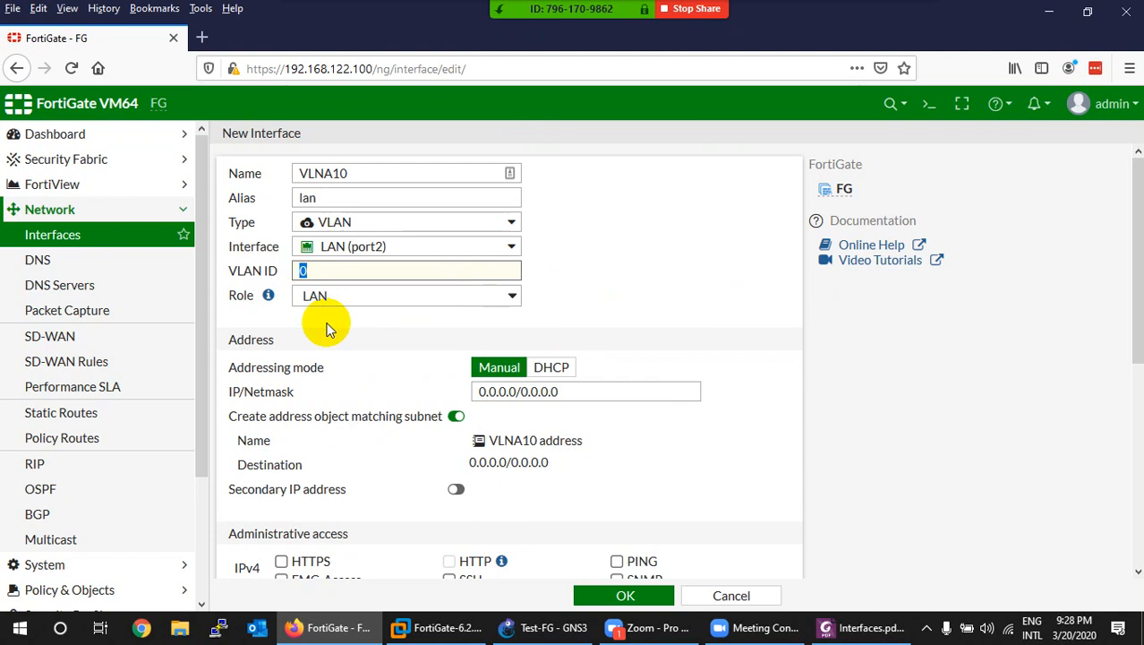
type("10")
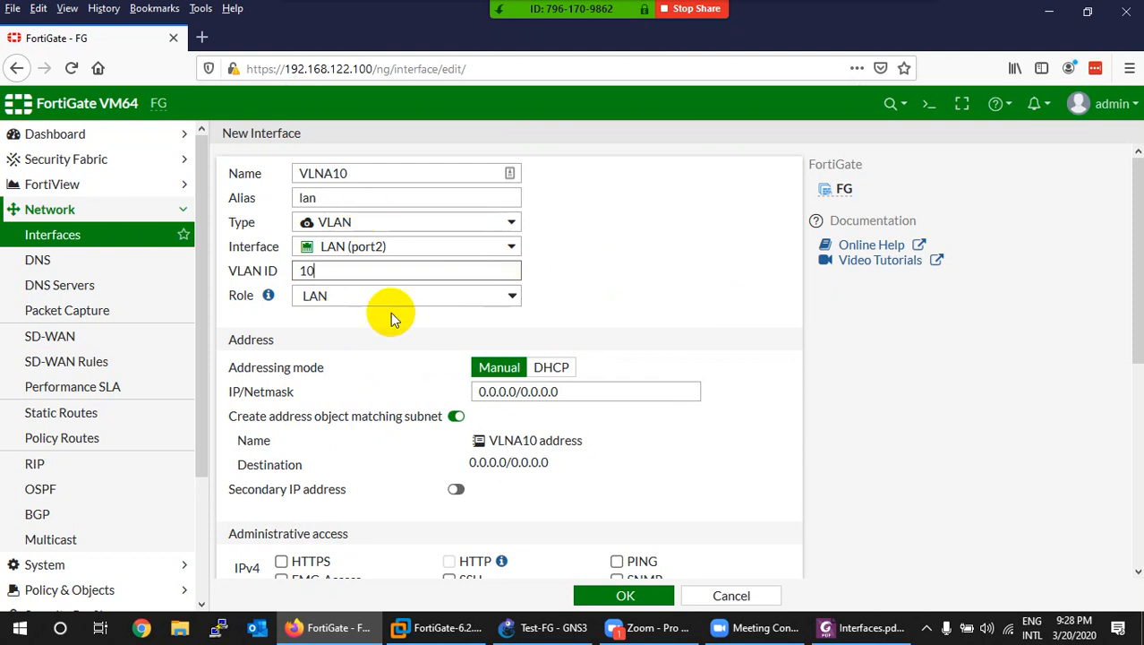
left_click(378, 302)
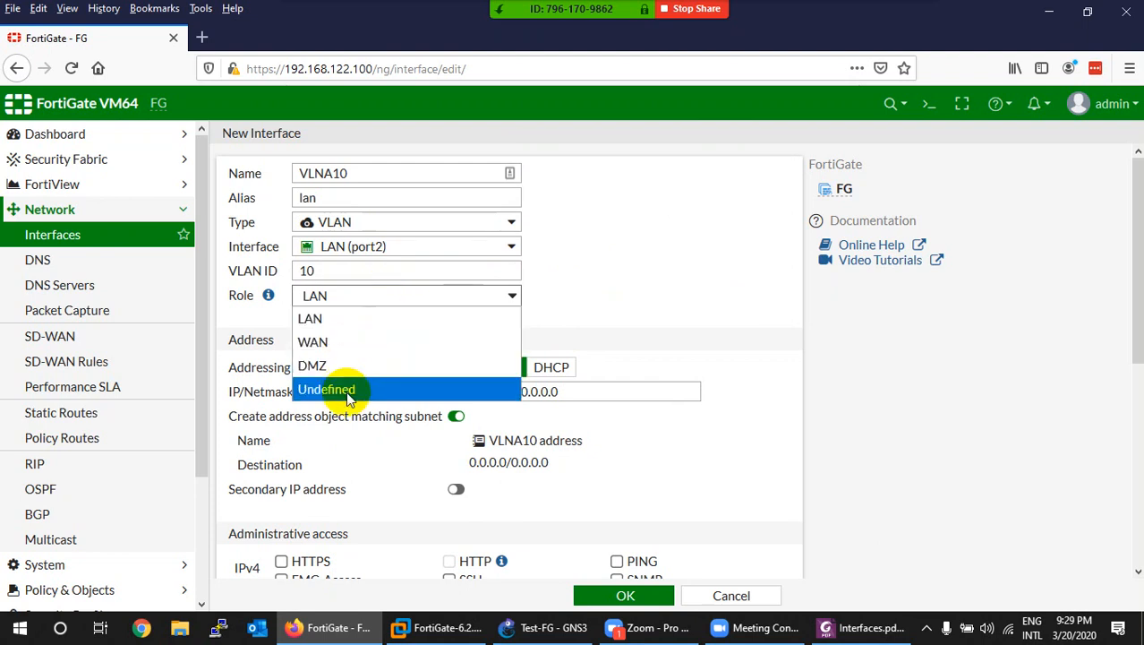
Step: Try the WAN role's bandwidth fields, then settle VLNA10's role on Undefined
left_click(358, 330)
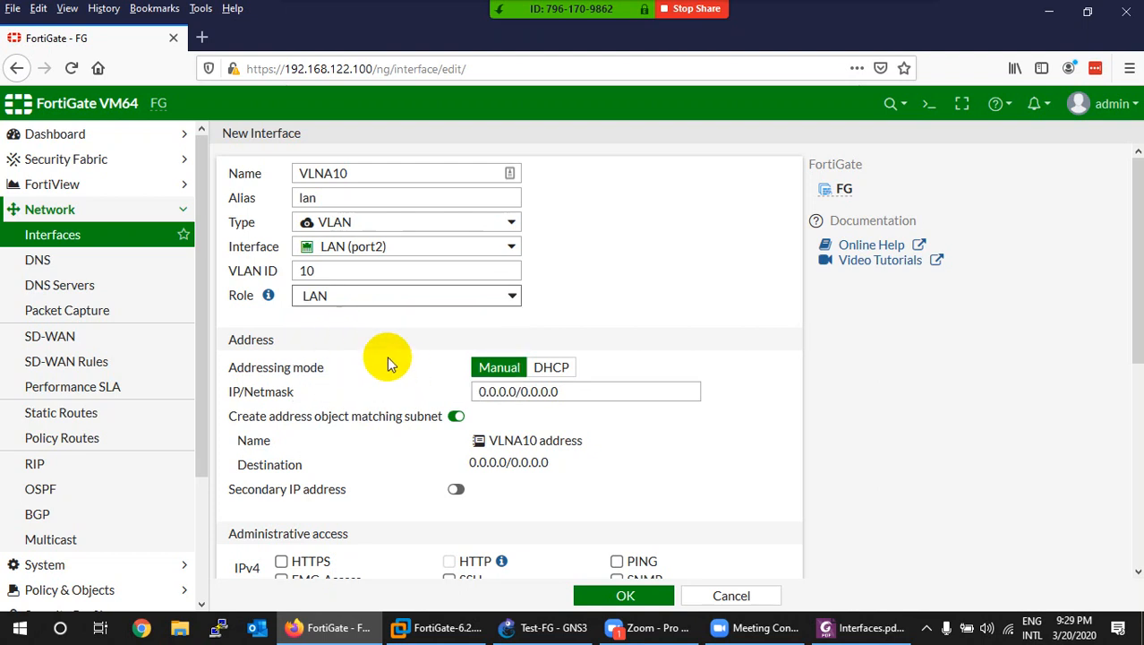
left_click(371, 298)
left_click(352, 342)
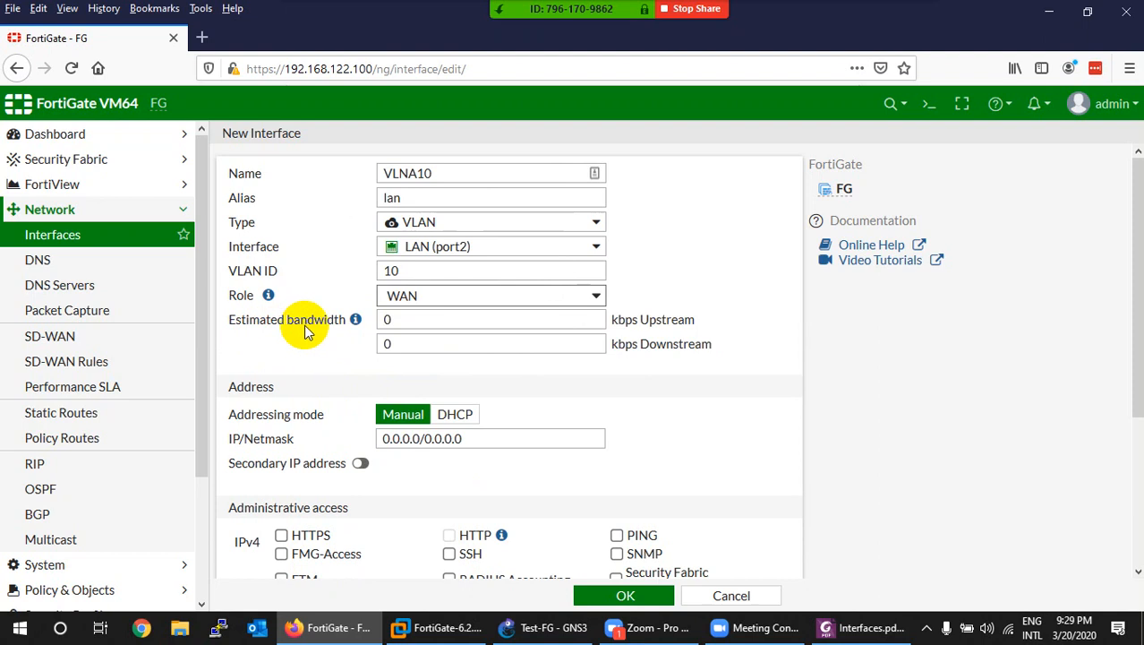
left_click(472, 315)
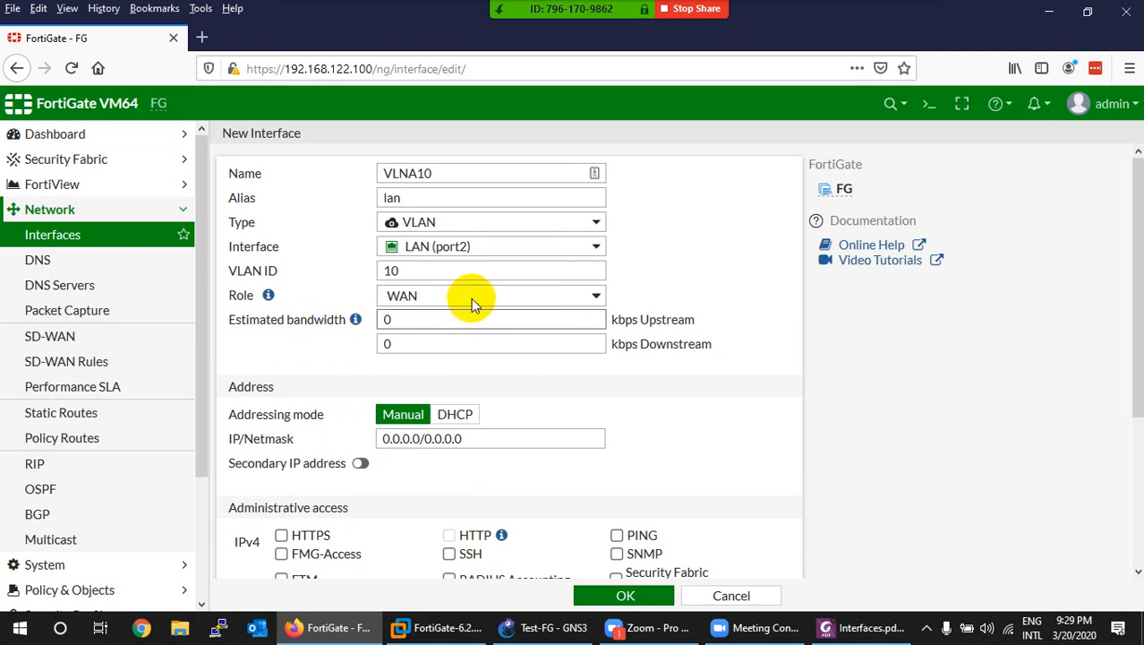
left_click(471, 297)
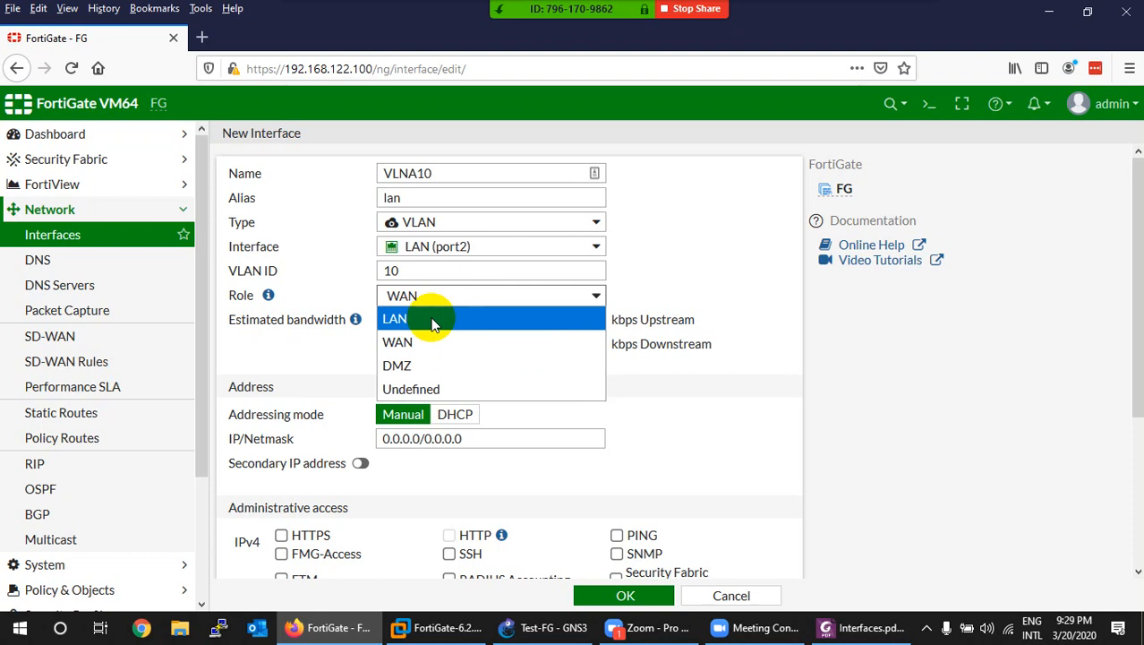
left_click(419, 388)
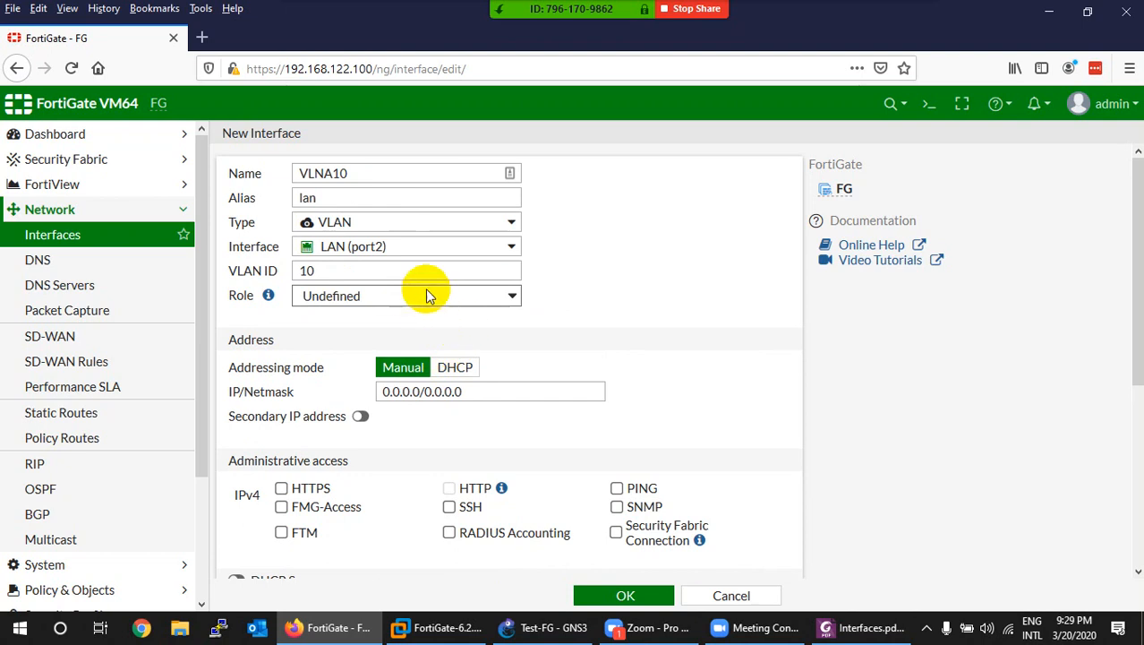
left_click(399, 305)
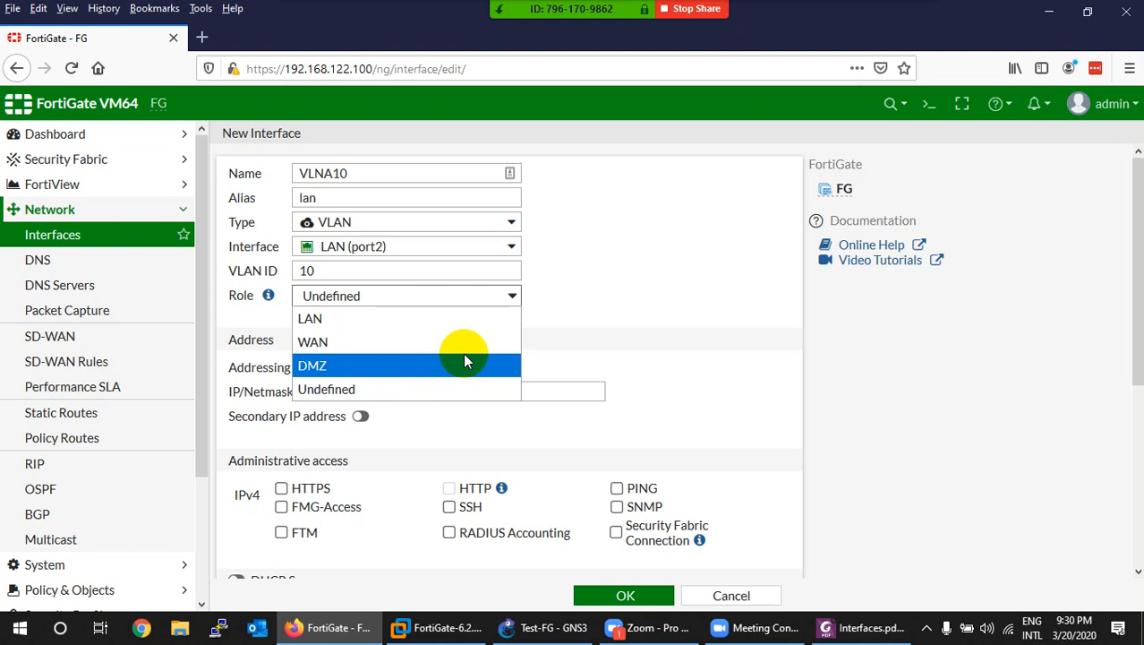
left_click(589, 323)
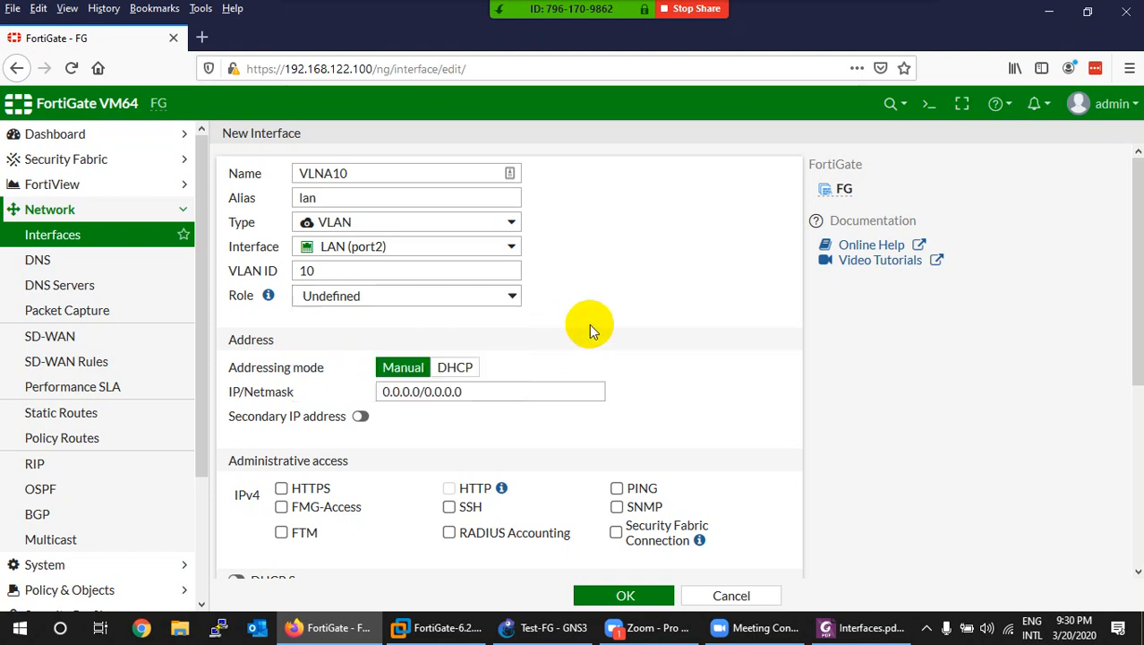
Step: Toggle the addressing mode to DHCP and back to Manual
scroll(366, 380, "down", 2)
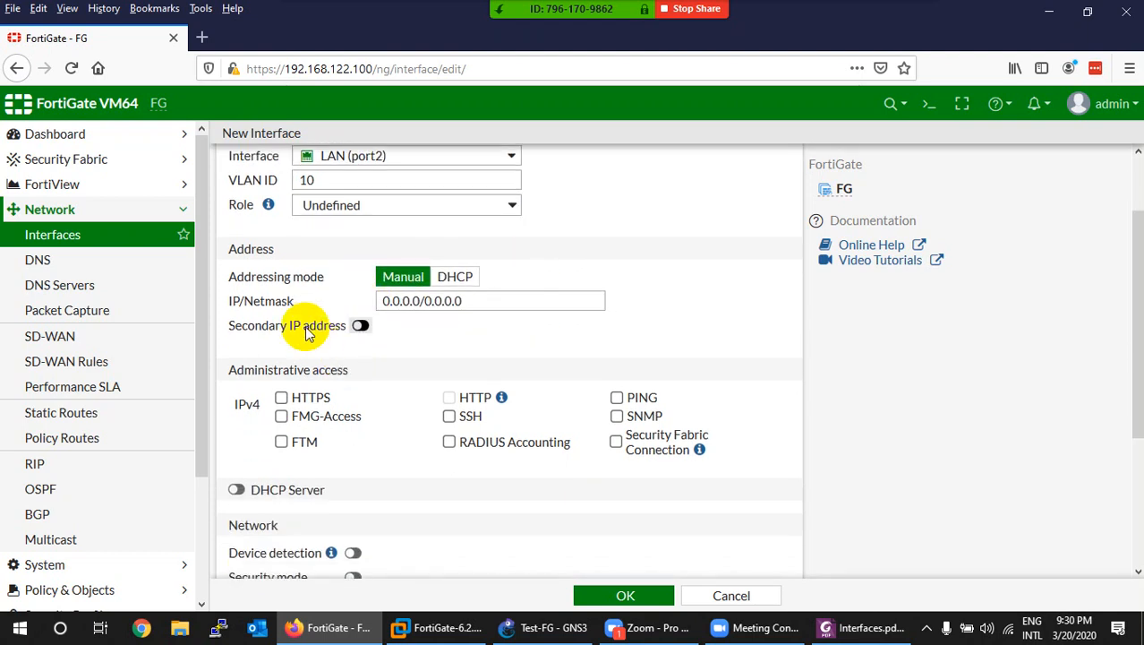
left_click(455, 276)
left_click(490, 278)
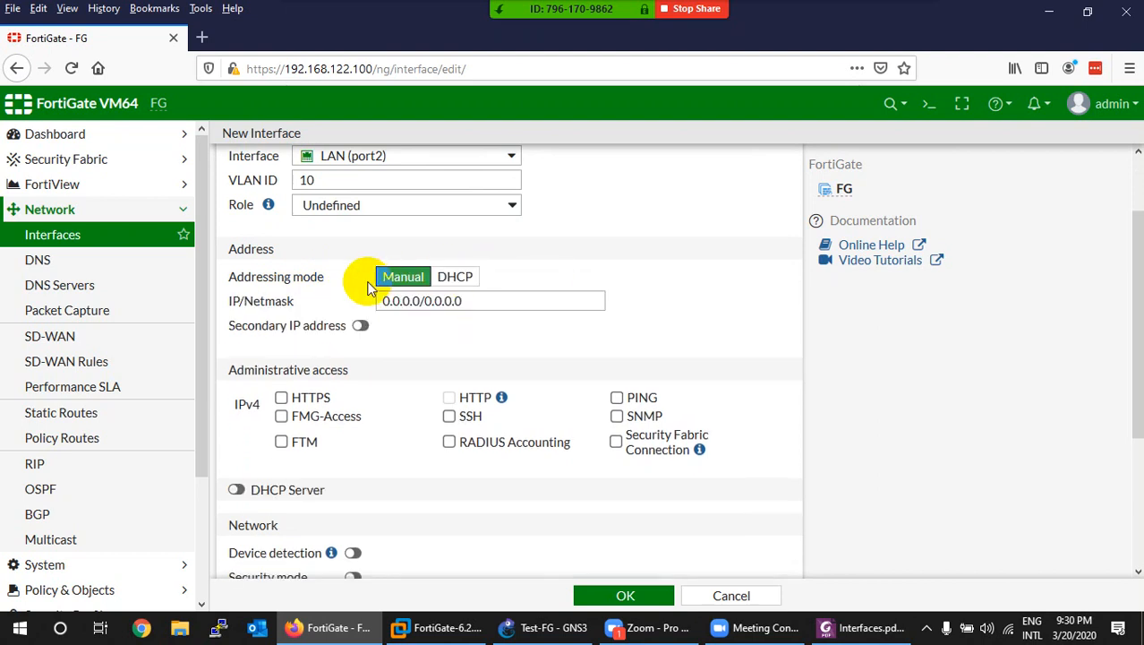
scroll(381, 273, "up", 2)
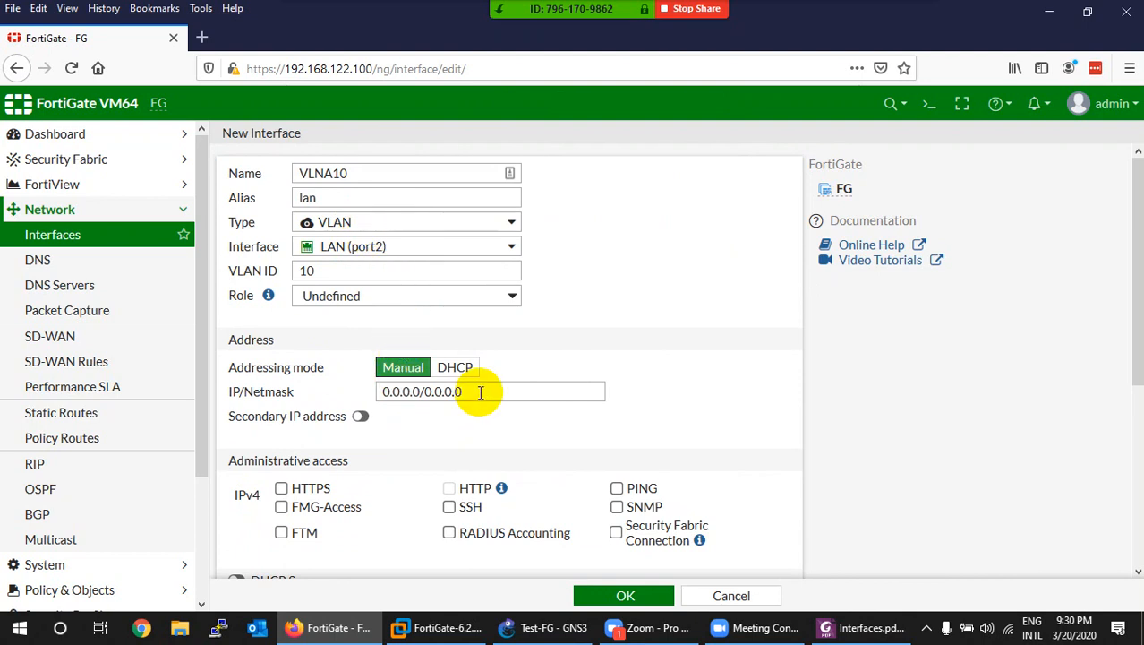
Step: Enter IP/Netmask 1.1.1.1/255.0.0.0, then switch the addressing mode to DHCP
left_click_drag(482, 392, 345, 395)
left_click(454, 399)
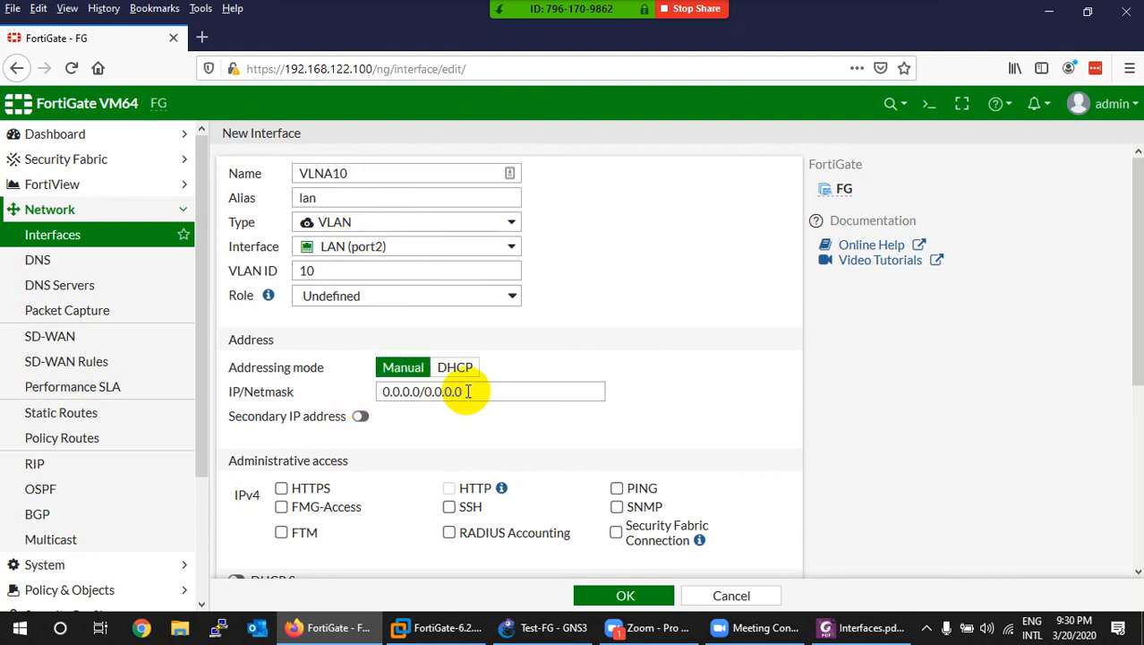
left_click_drag(470, 391, 382, 392)
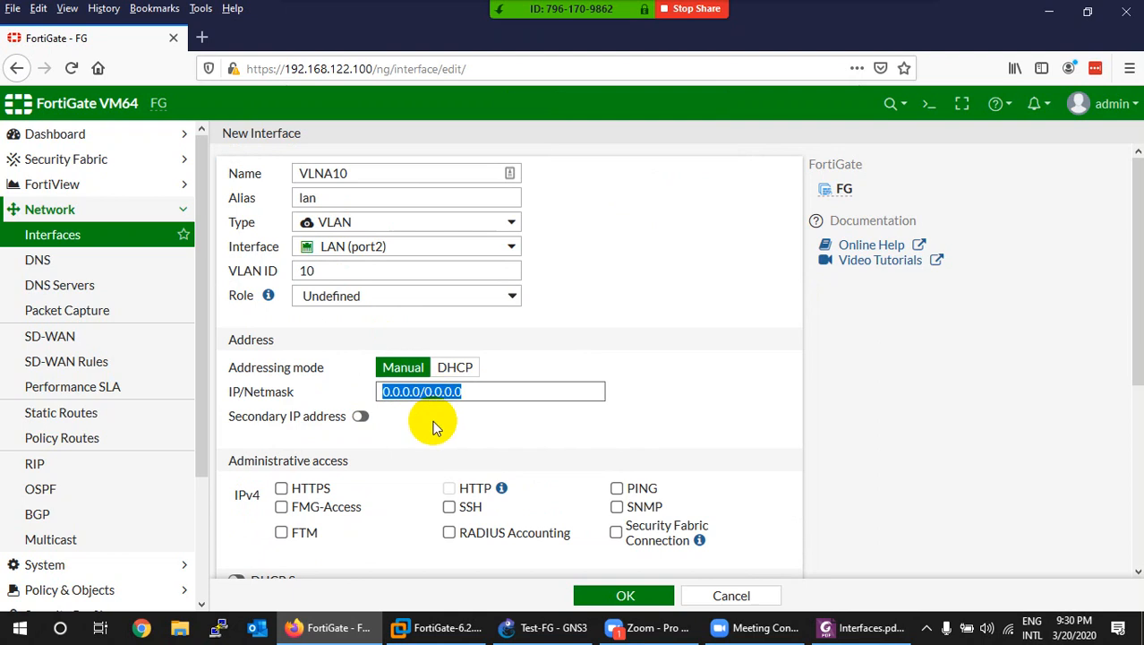
type("1.1.1")
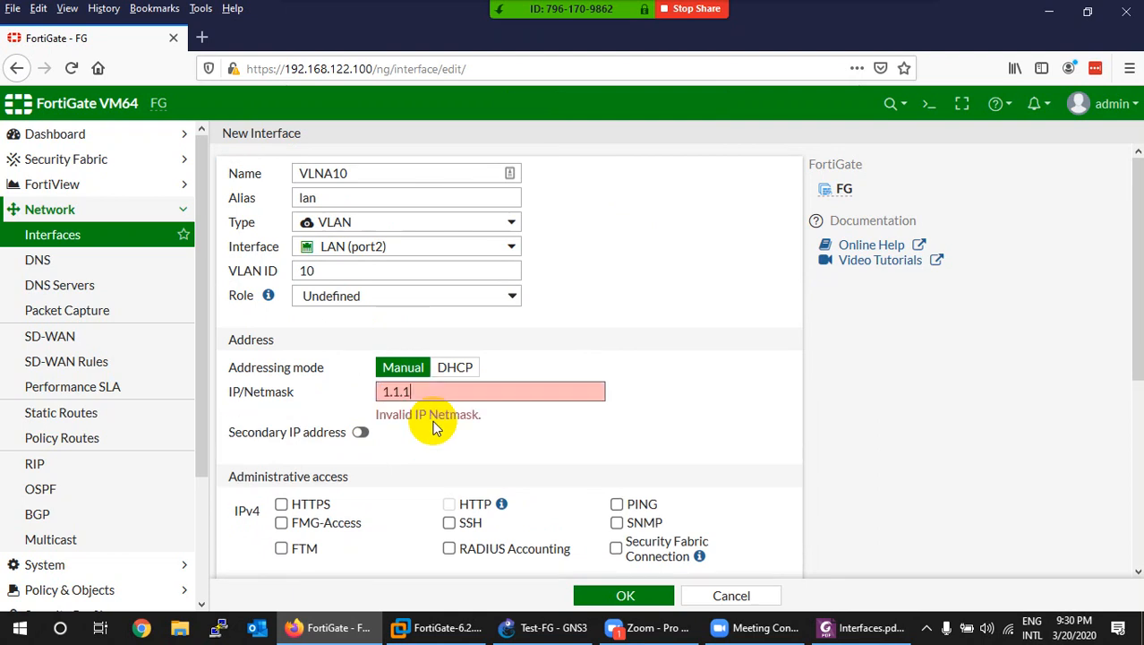
type(".1/8")
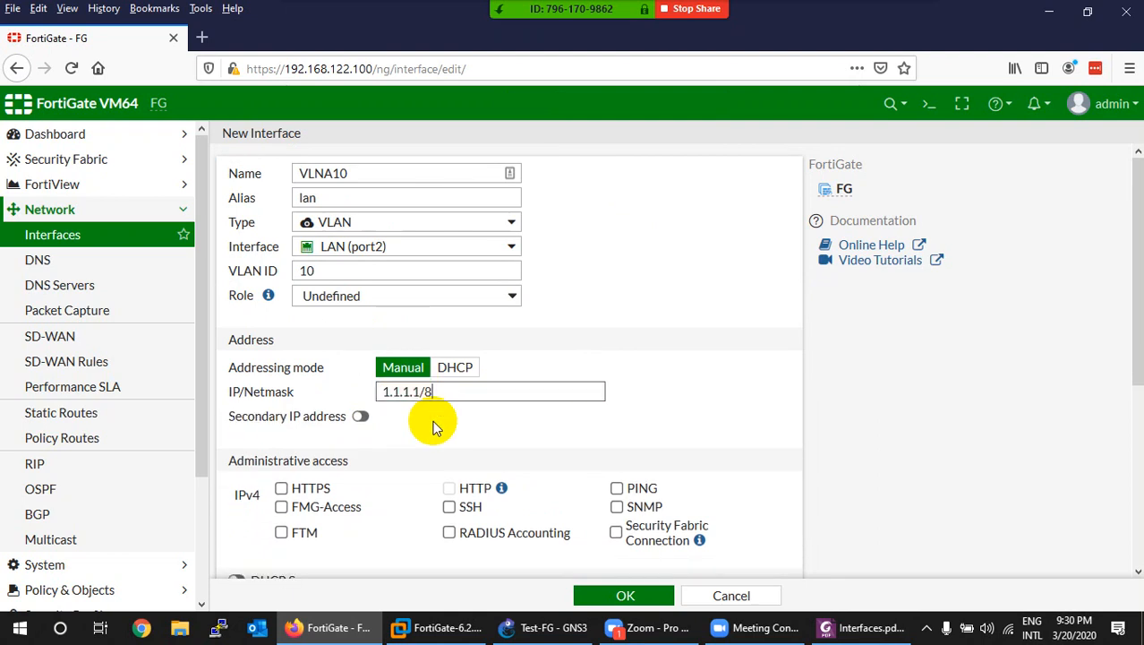
key("BackSpace")
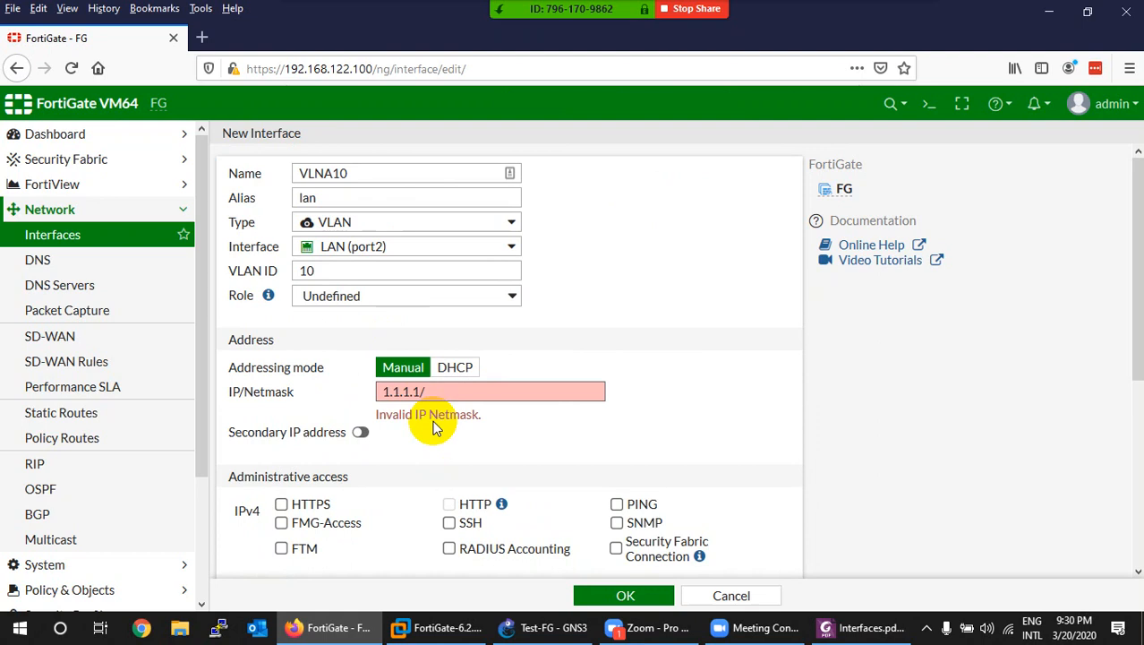
type("255.0.0.0.")
key("BackSpace")
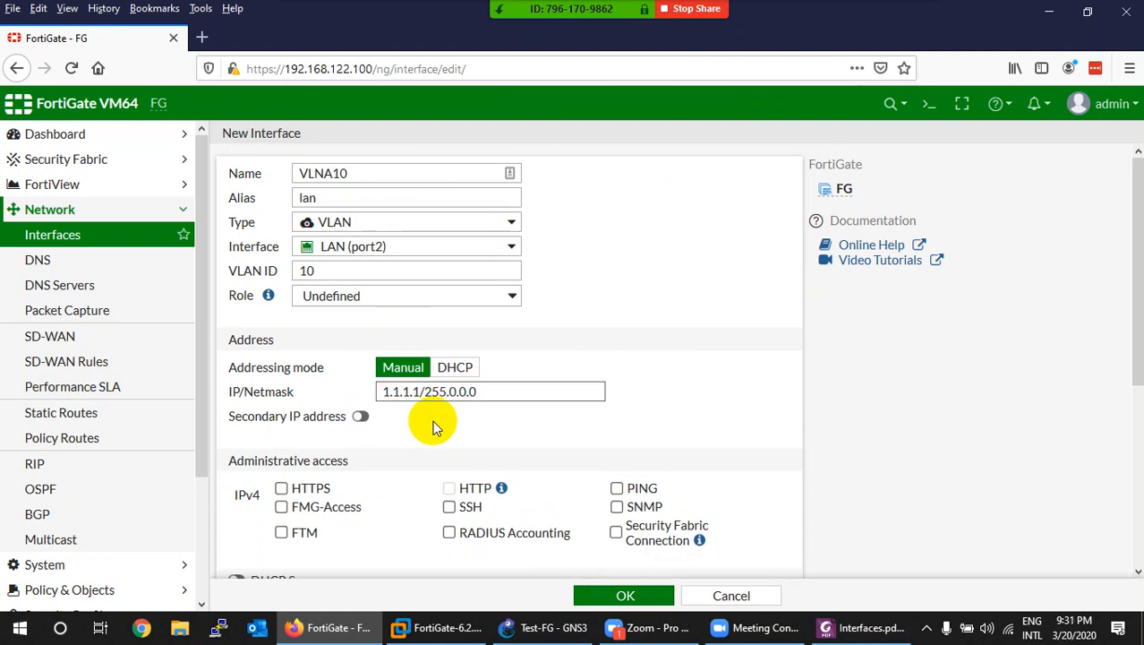
left_click(457, 368)
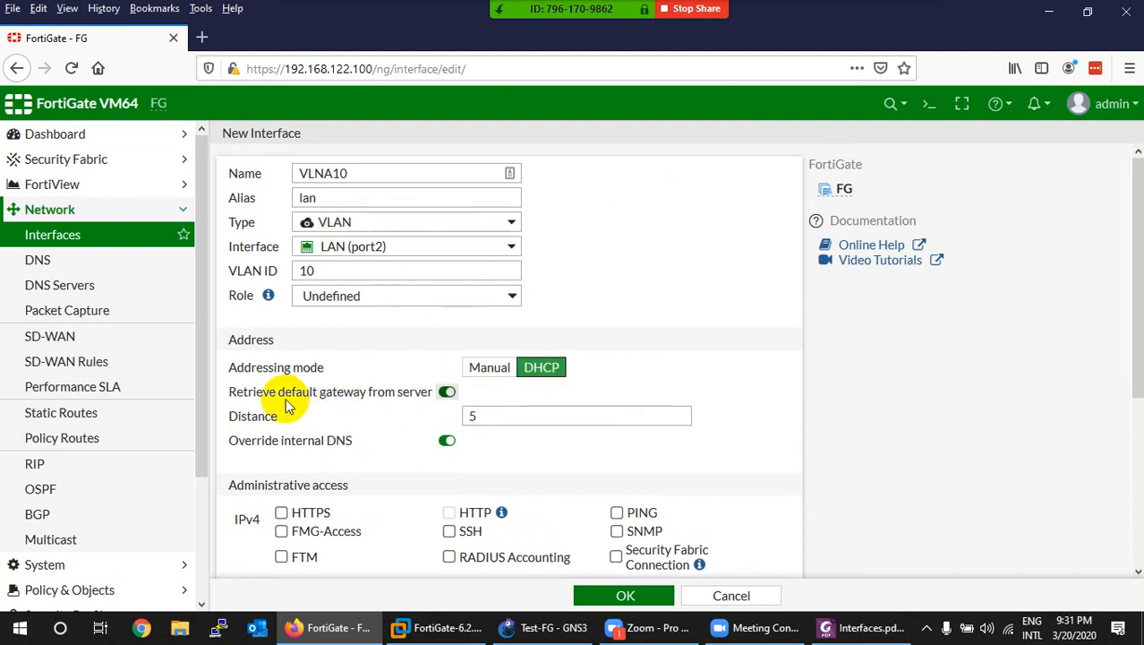
Step: Toggle the DHCP default-gateway retrieval and the internal DNS override options on VLNA10
left_click(447, 393)
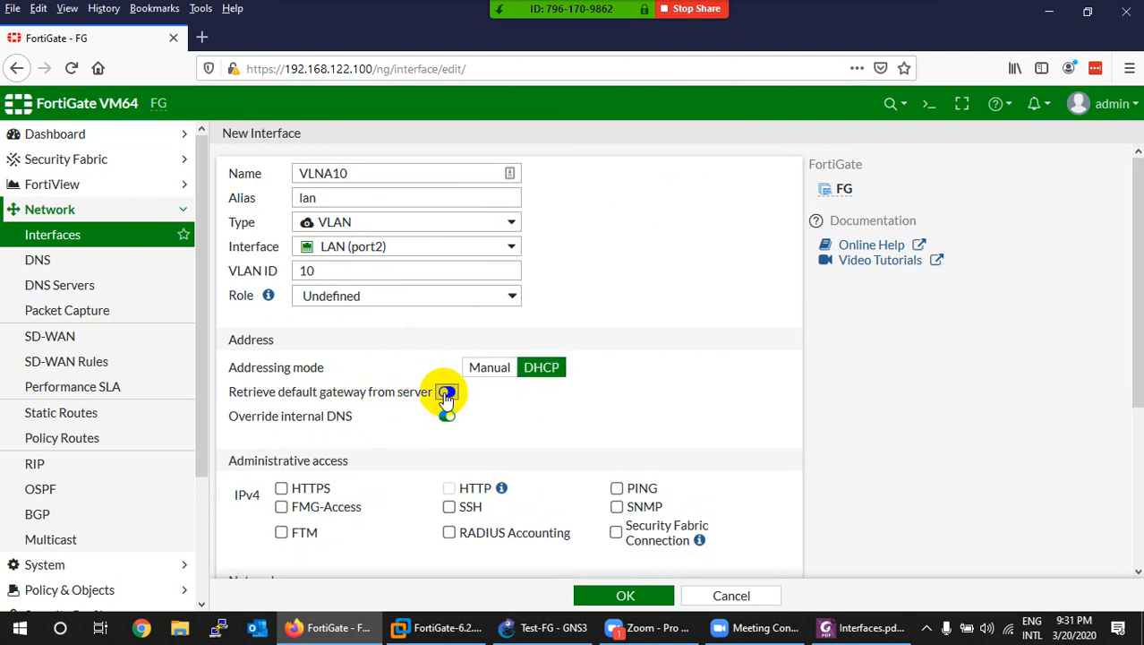
left_click(447, 393)
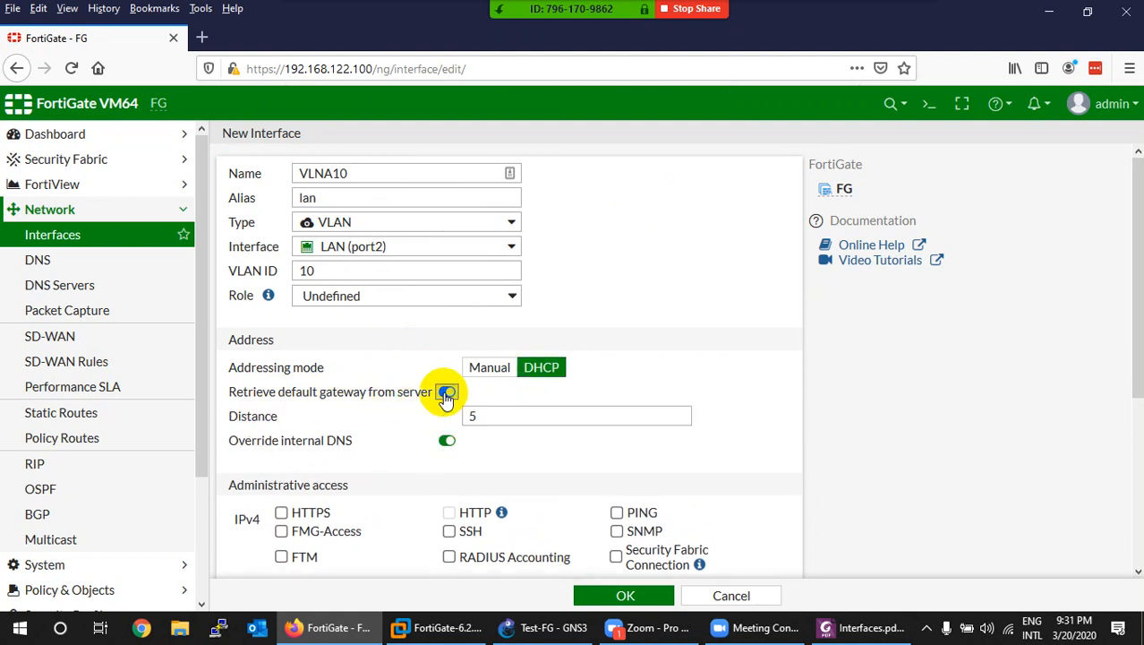
left_click(445, 441)
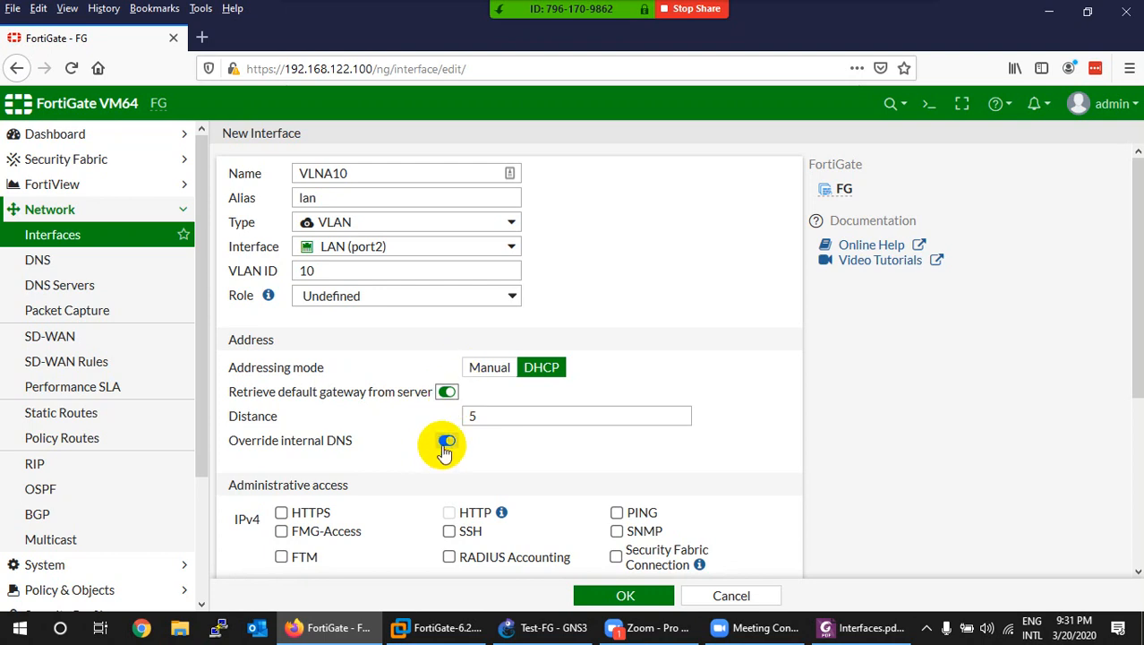
Step: Switch VLNA10 to Manual addressing at 1.1.1.1/255.0.0.0 and enable Secondary IP address
left_click(484, 376)
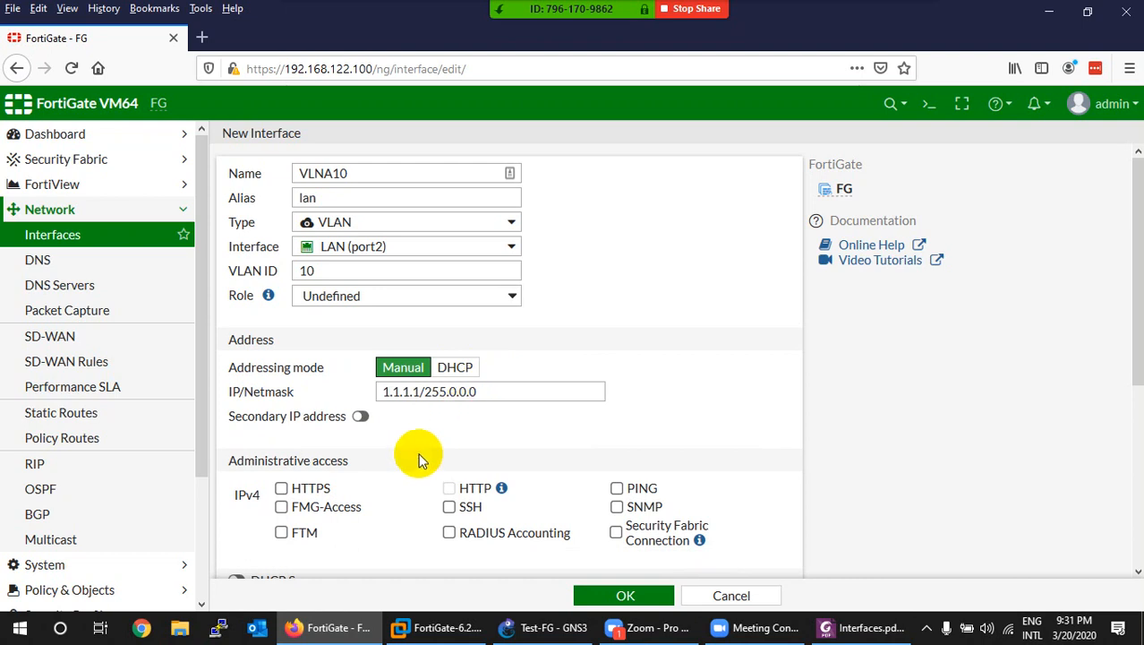
scroll(323, 430, "down", 2)
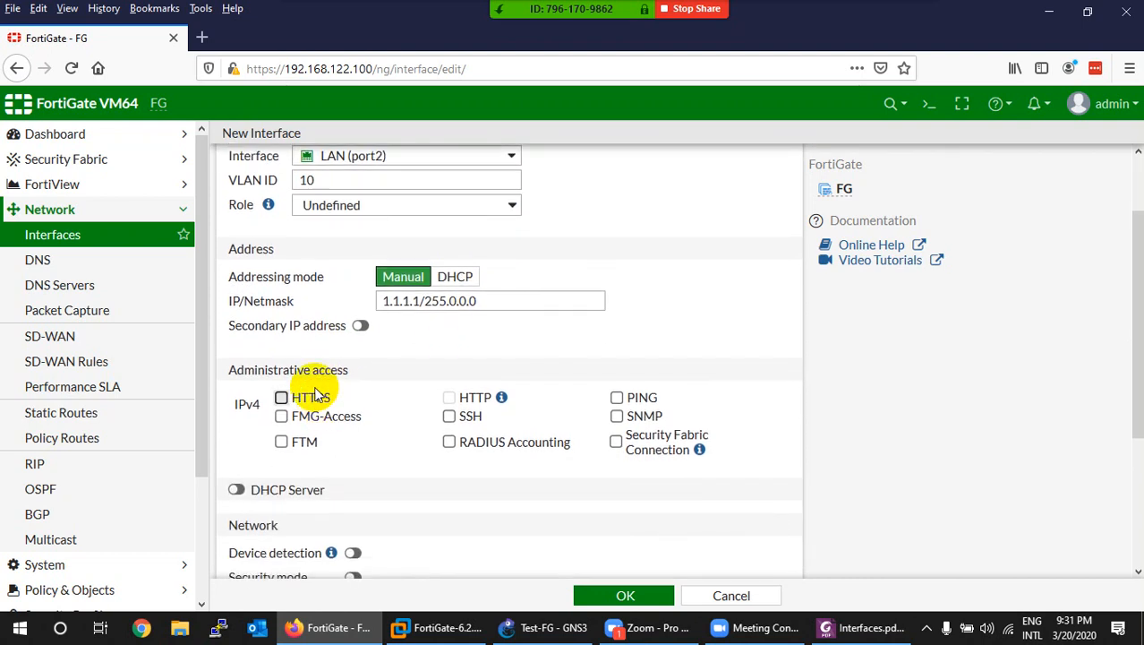
left_click(361, 327)
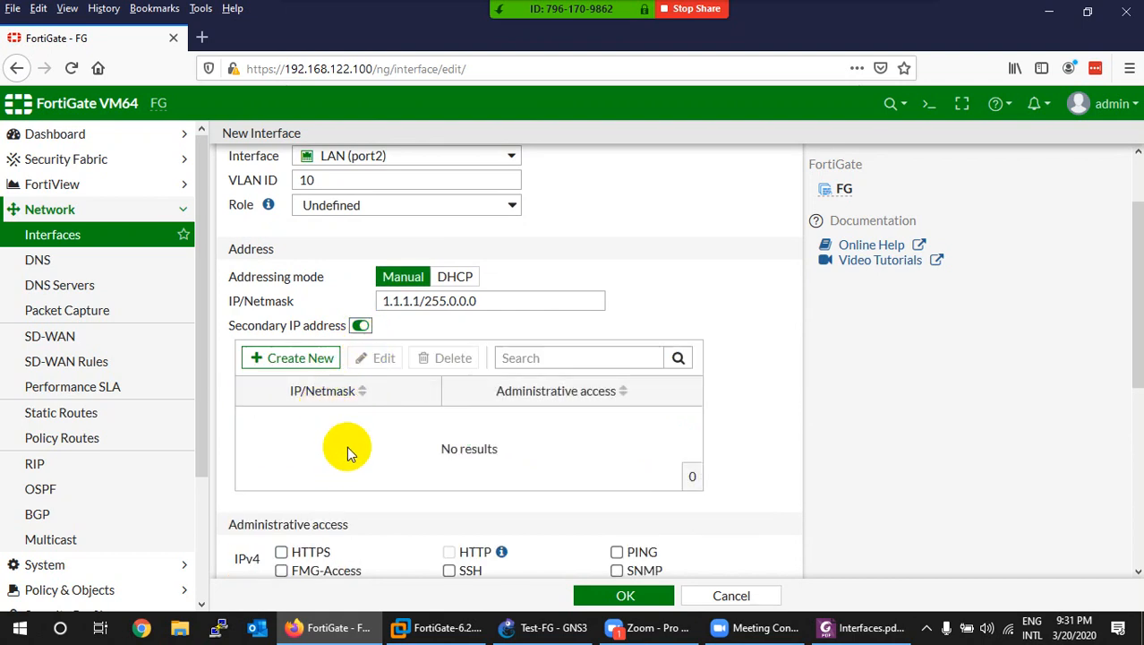
Step: Open Network Connections from the tray and enable the disabled Loopback adapter
right_click(1008, 625)
left_click(1006, 607)
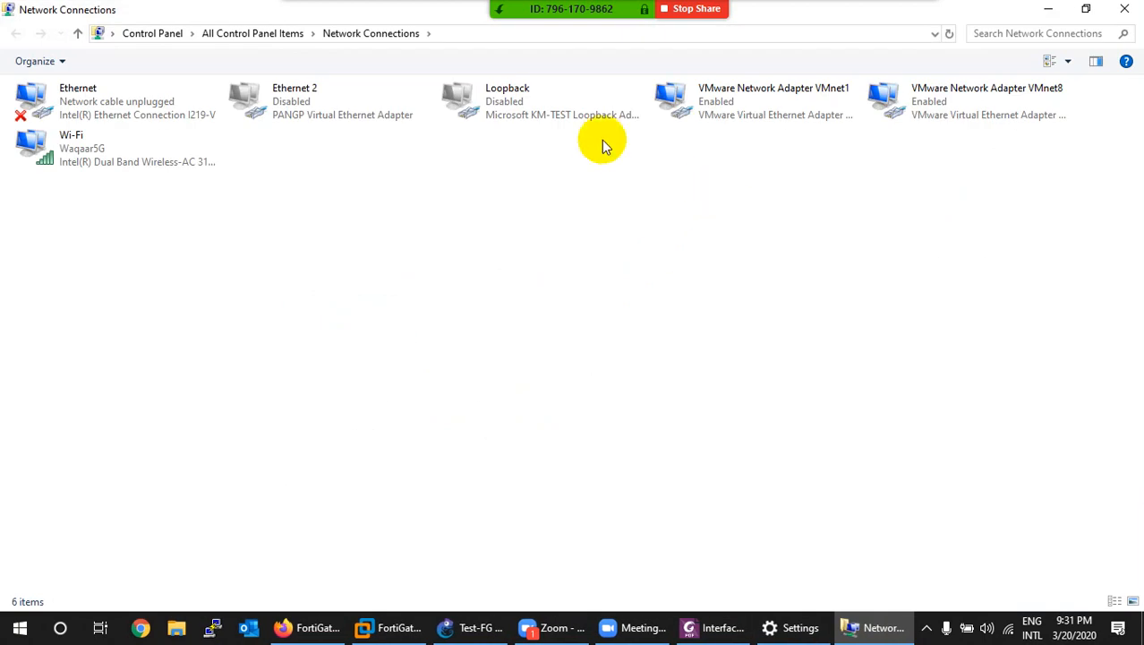
double_click(507, 100)
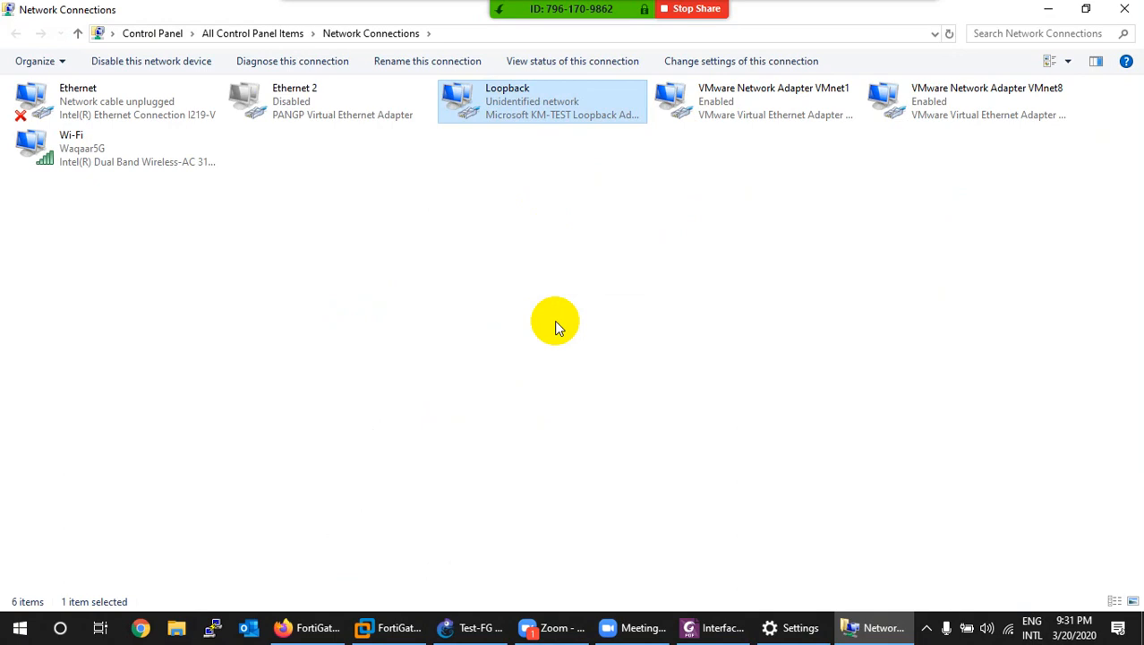
Step: Give the Loopback adapter the static IPv4 address 1.1.1.1 with mask 255.0.0.0
double_click(532, 108)
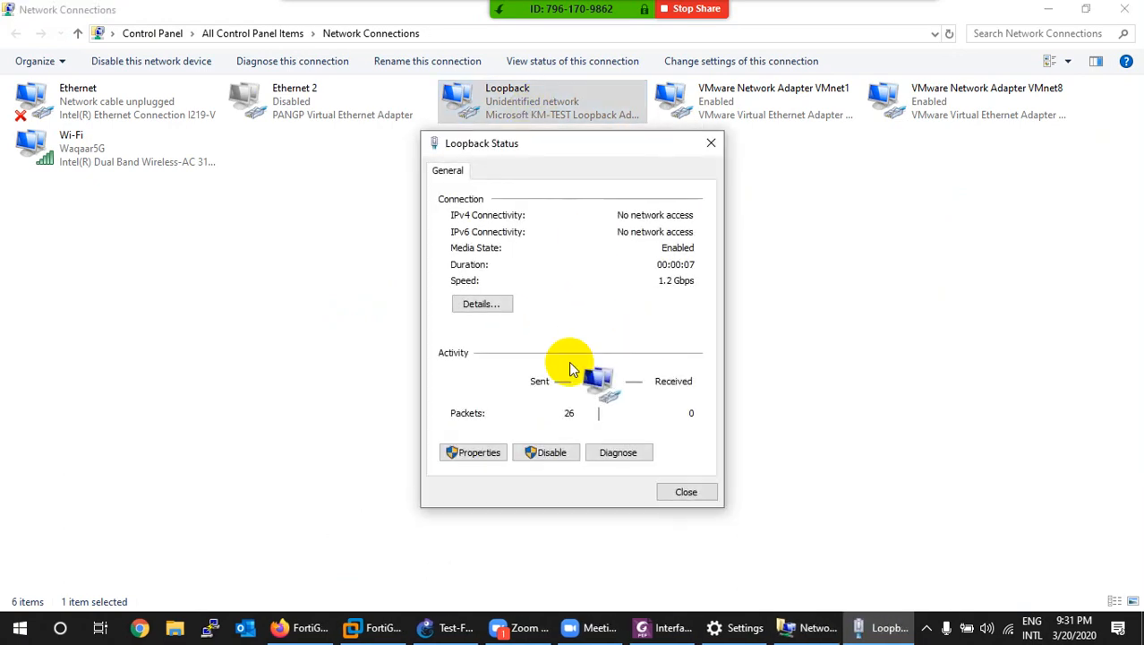
left_click(474, 450)
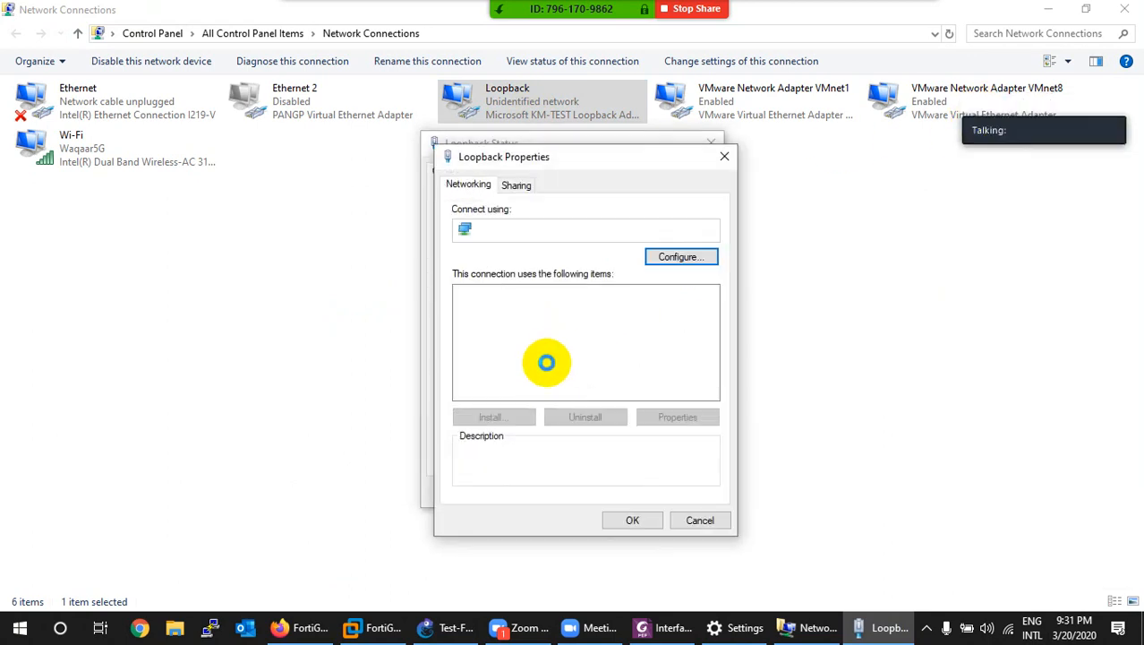
scroll(551, 362, "down", 2)
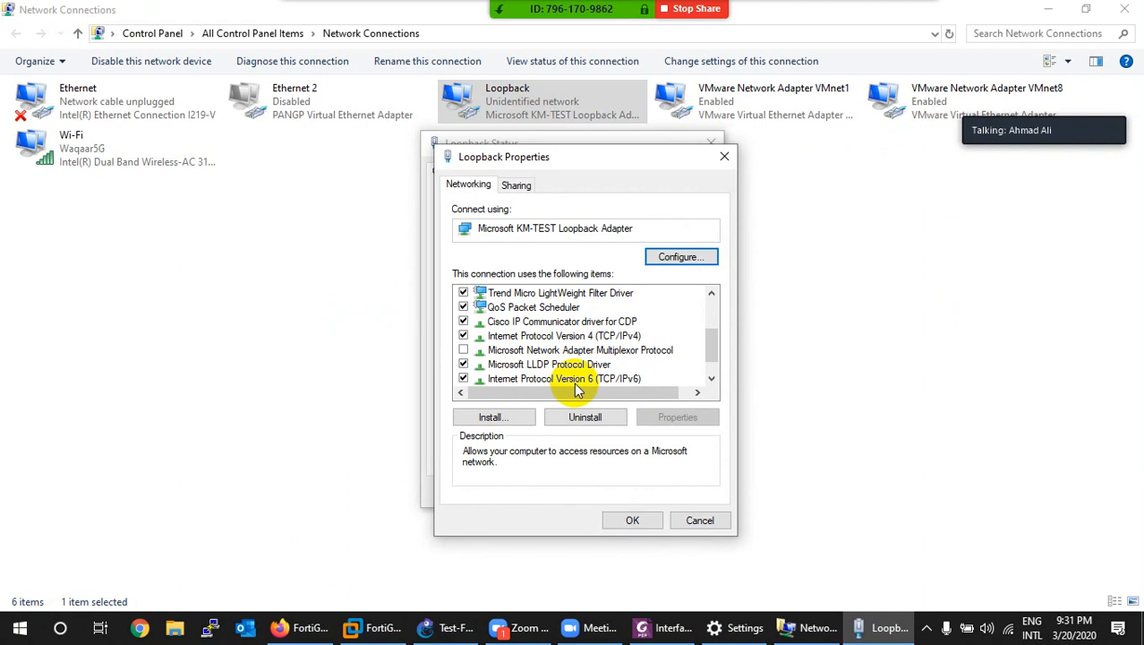
double_click(582, 335)
left_click(539, 350)
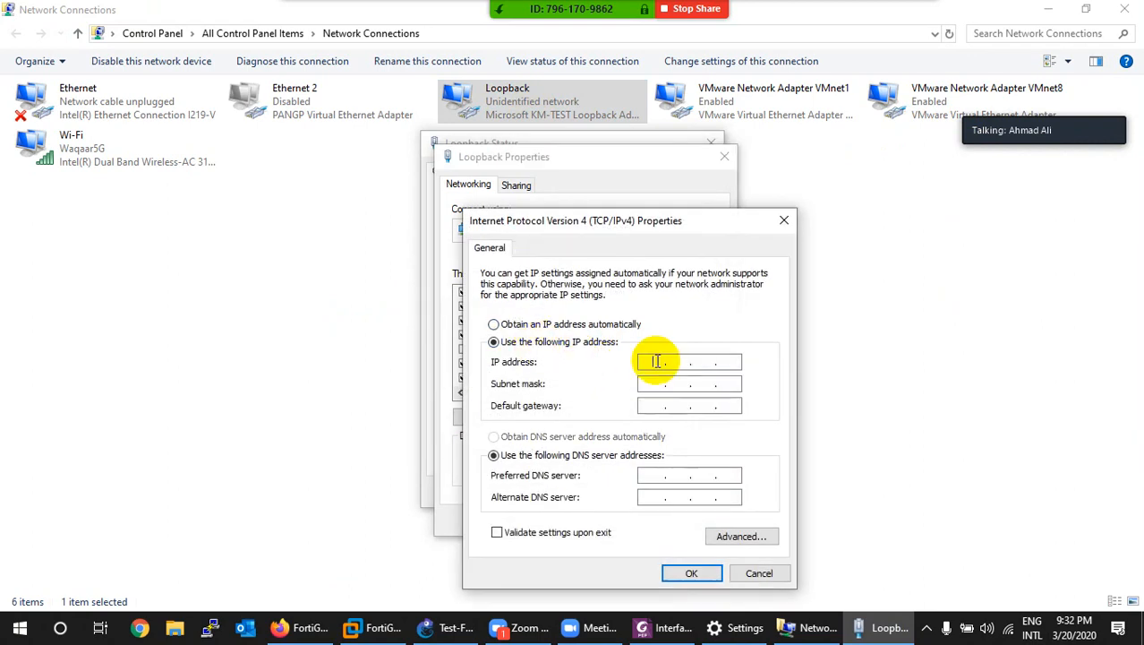
left_click(654, 360)
type("1.1.1.1")
key("Tab")
key("Tab")
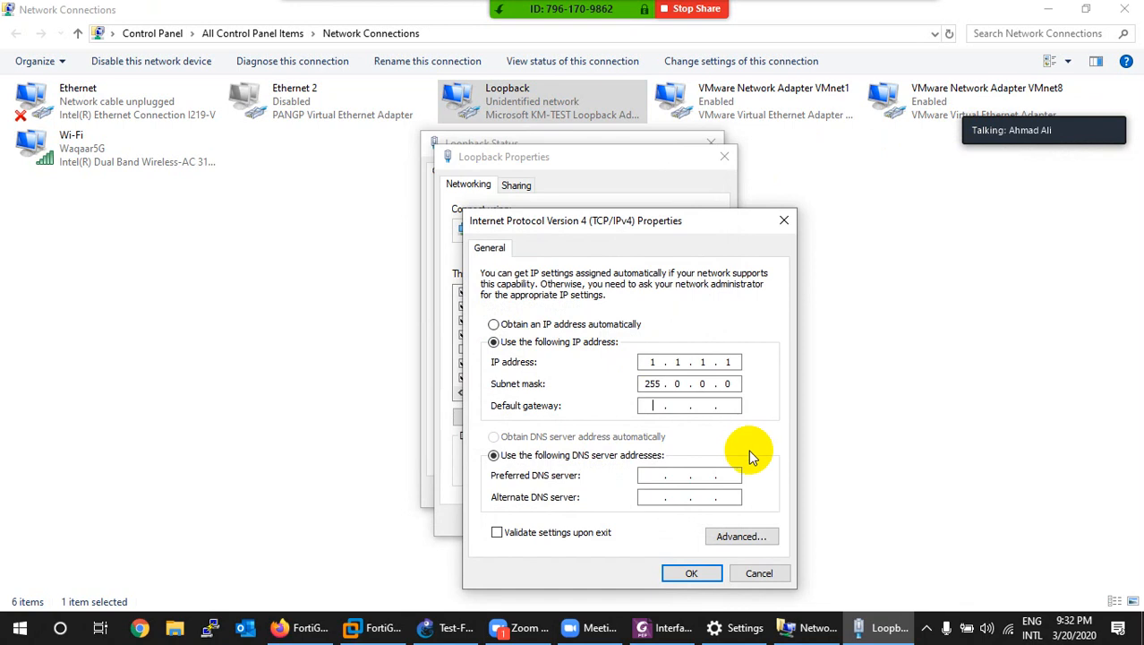
Step: Add extra Loopback IPs 2.2.2.2 and 3.3.3.3 (mask 255.0.0.0), save, and close the dialogs
left_click(736, 536)
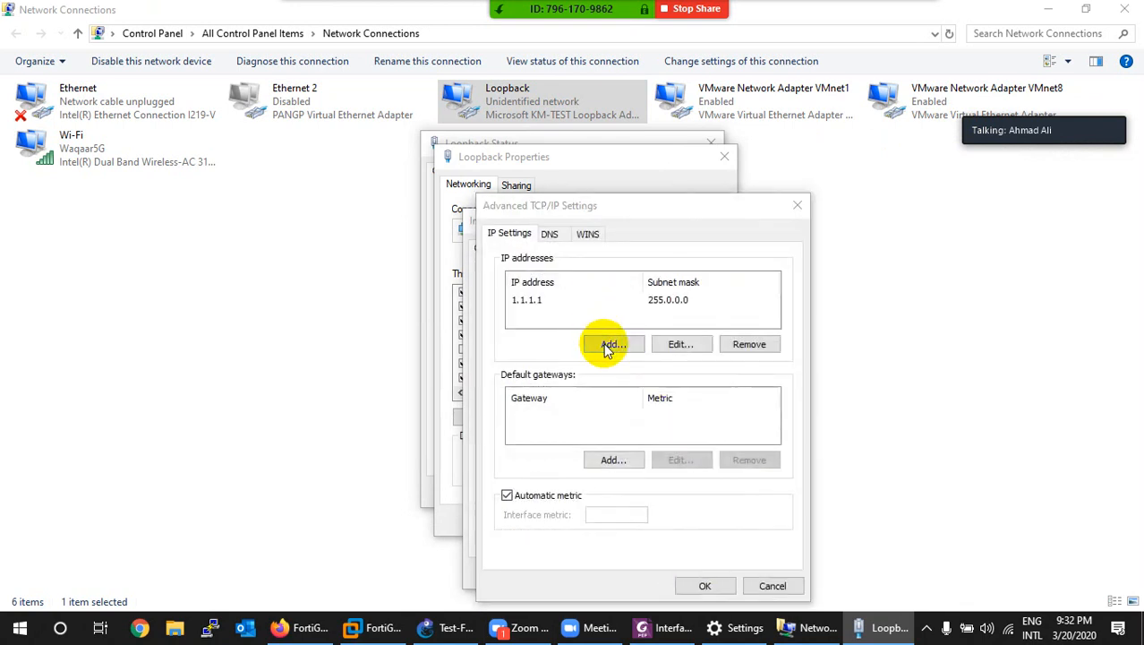
left_click(612, 345)
type("2.2.2.2")
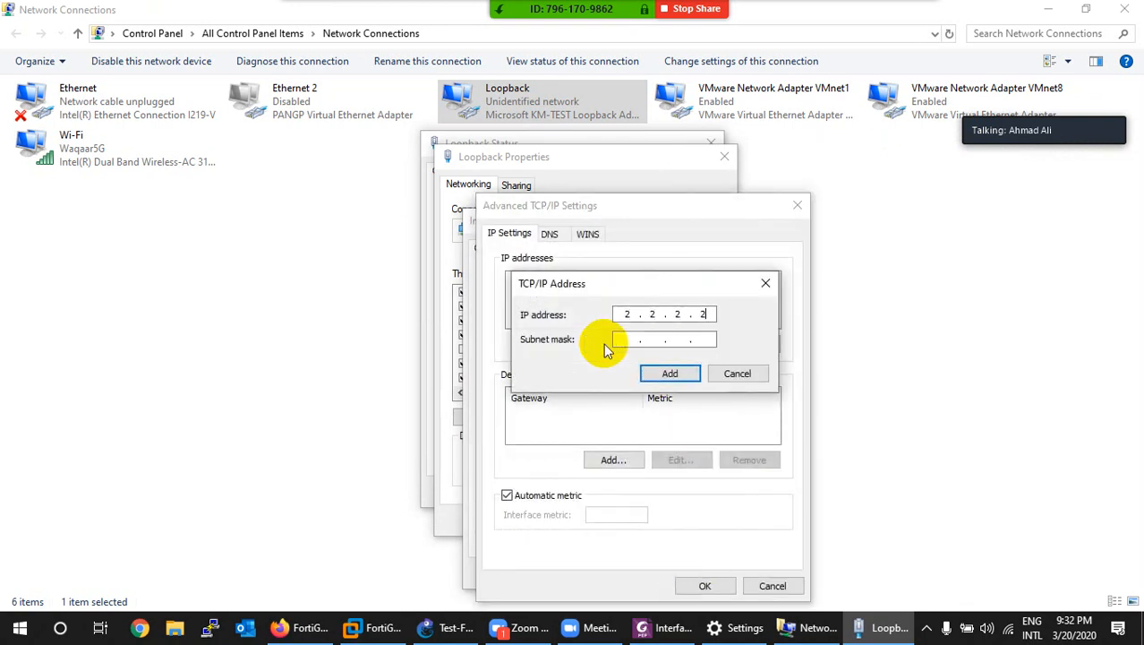
left_click(638, 340)
left_click(644, 372)
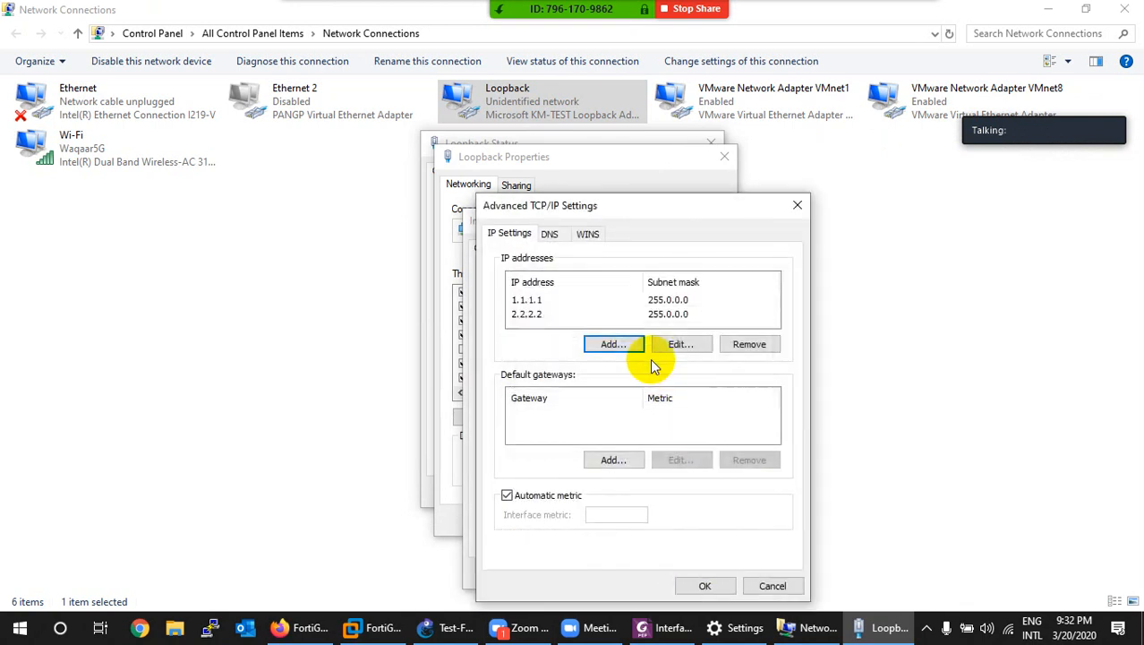
left_click(619, 346)
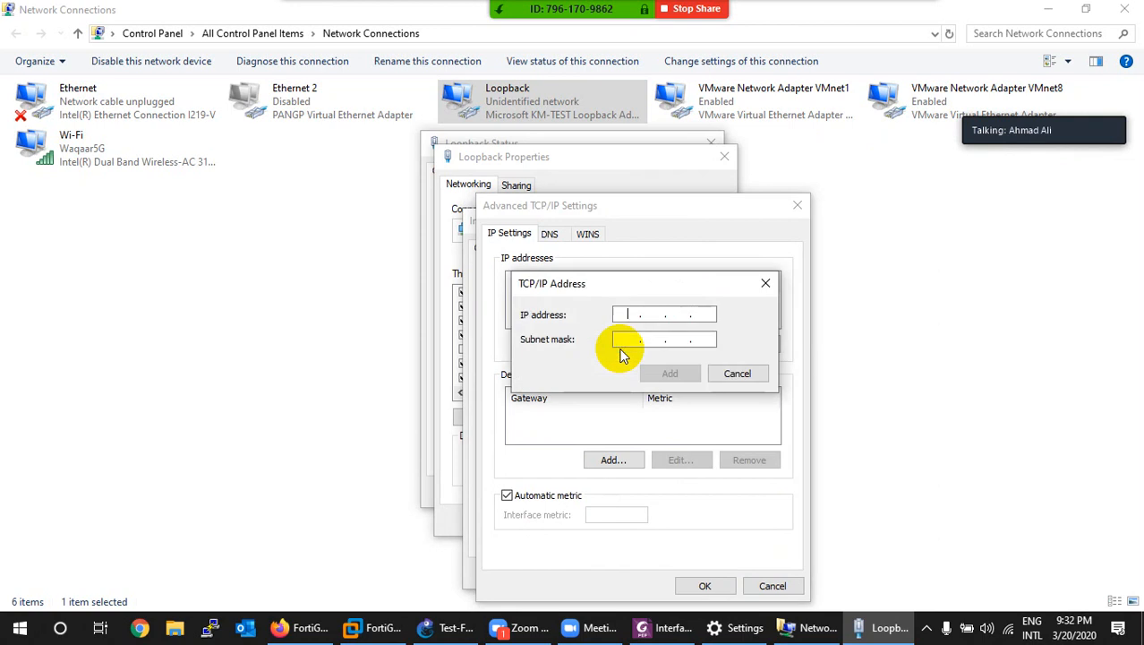
type("3.3.3.3")
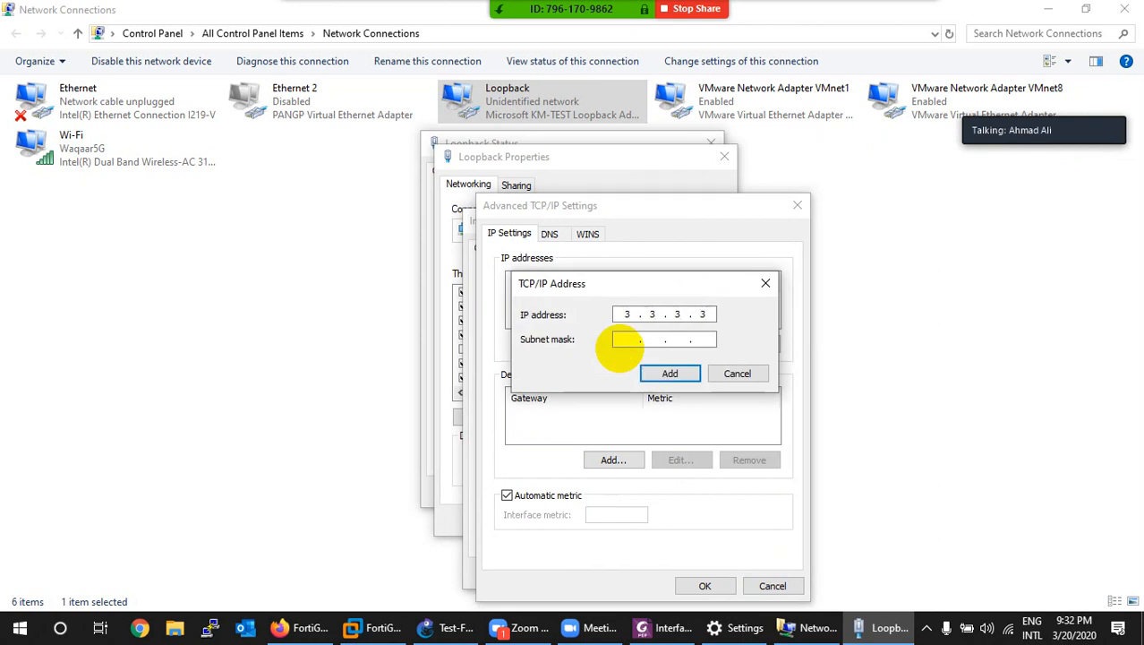
left_click(632, 341)
left_click(670, 372)
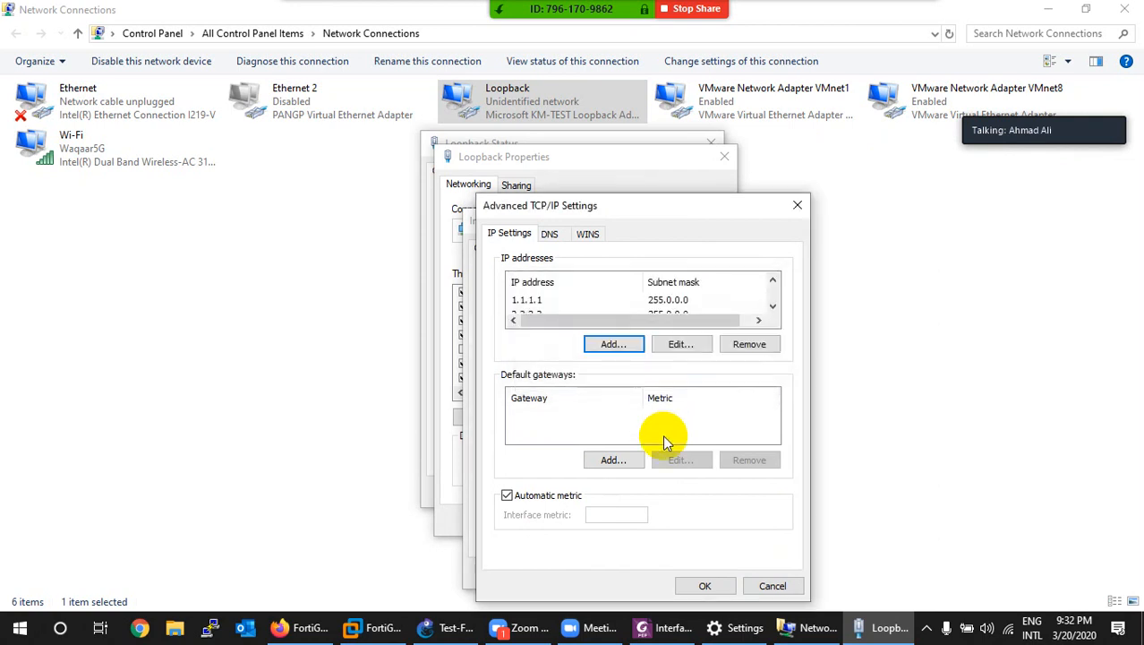
left_click(705, 584)
left_click(676, 571)
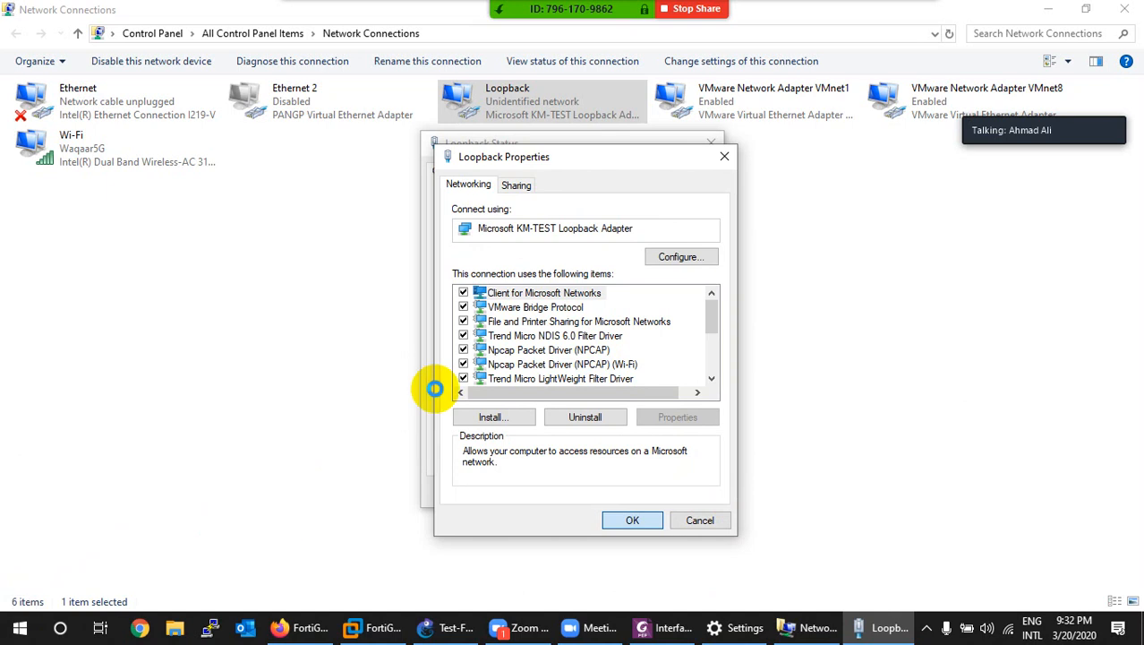
key("Escape")
left_click(677, 489)
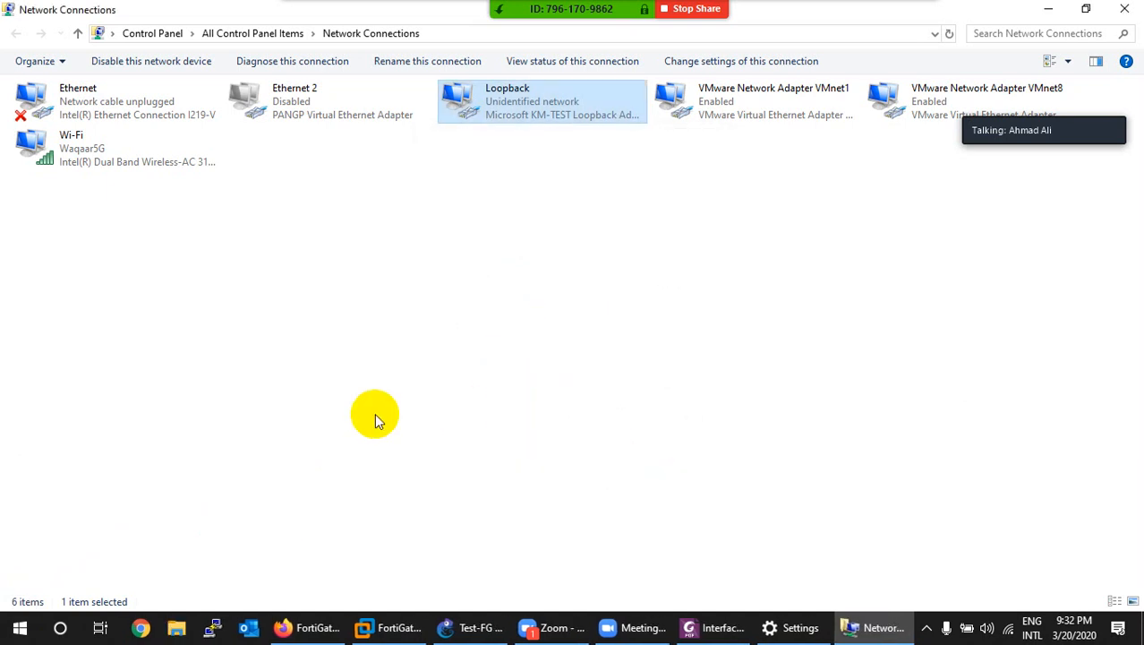
Step: Launch Command Prompt and ping 1.1.1.1
left_click(20, 627)
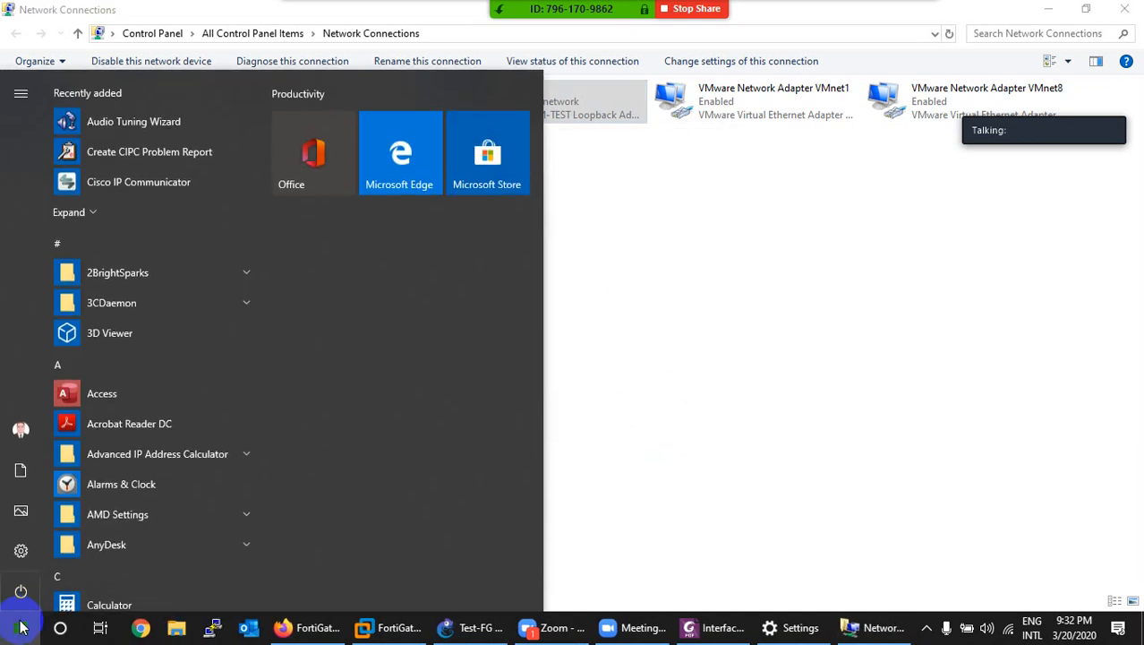
type("cmd")
key("Return")
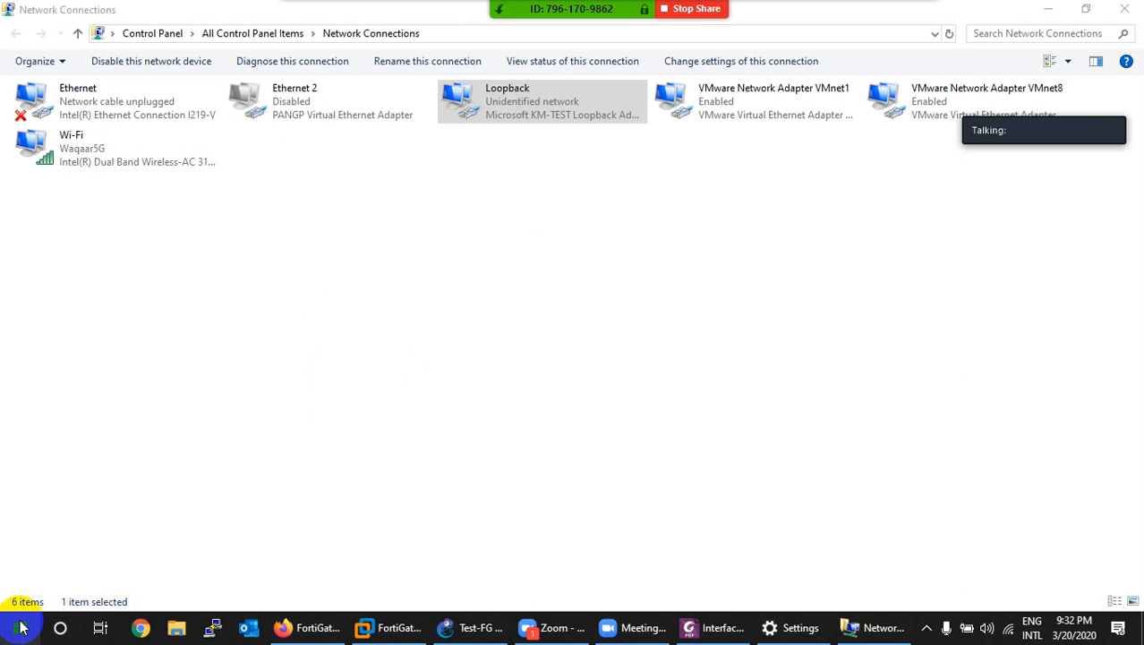
type("ping ")
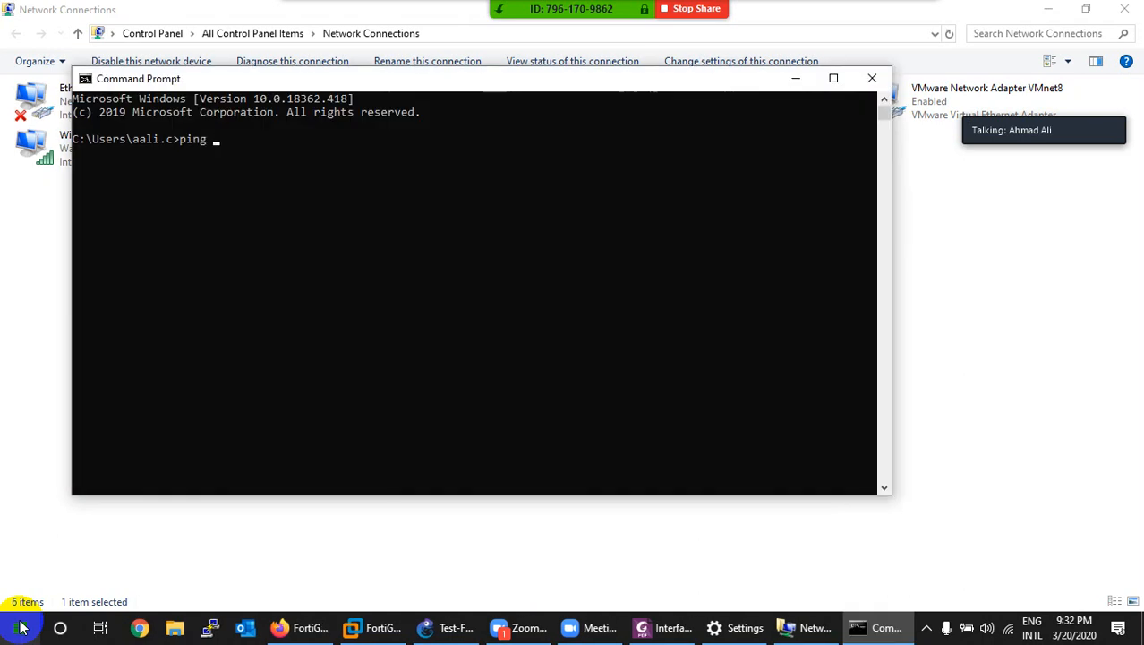
type("1.1.1.1")
key("Return")
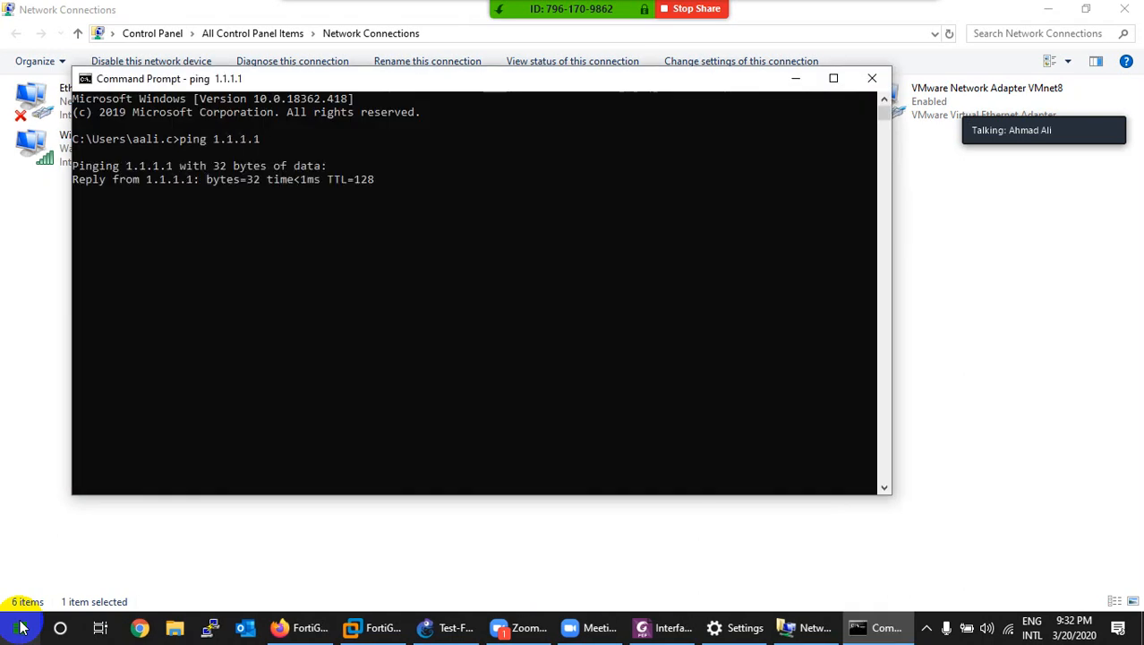
Step: Stop that ping and ping 2.2.2.2 instead
key("ctrl+c")
key("Up")
key("BackSpace")
key("BackSpace")
key("BackSpace")
key("BackSpace")
key("BackSpace")
key("BackSpace")
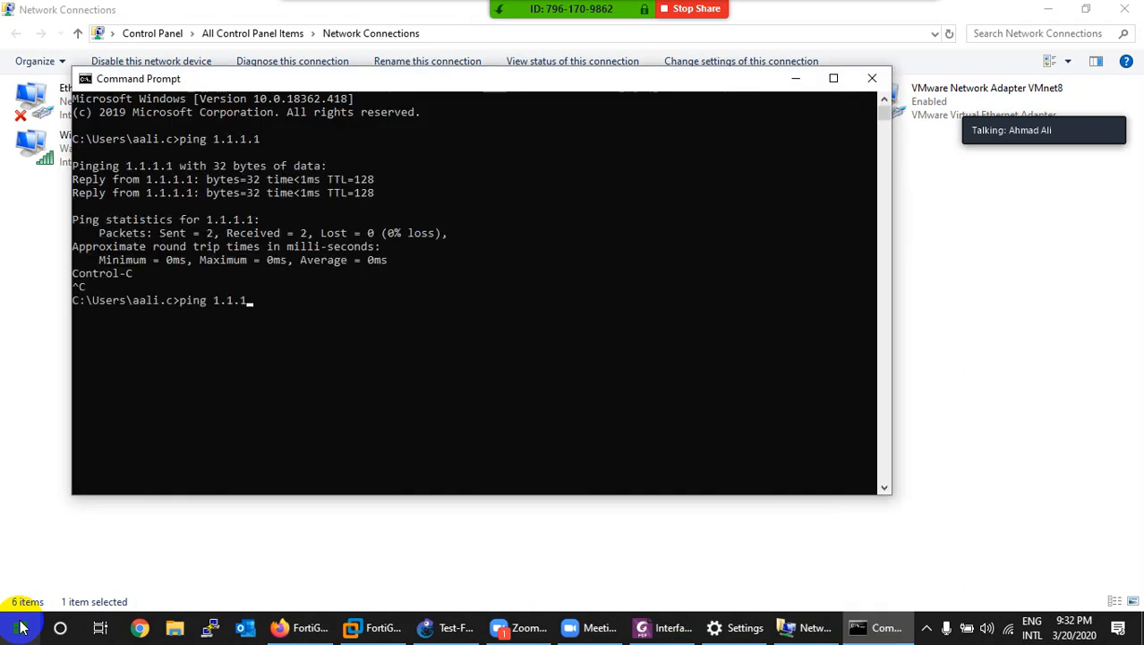
key("BackSpace")
type("2.2.2.2")
key("Return")
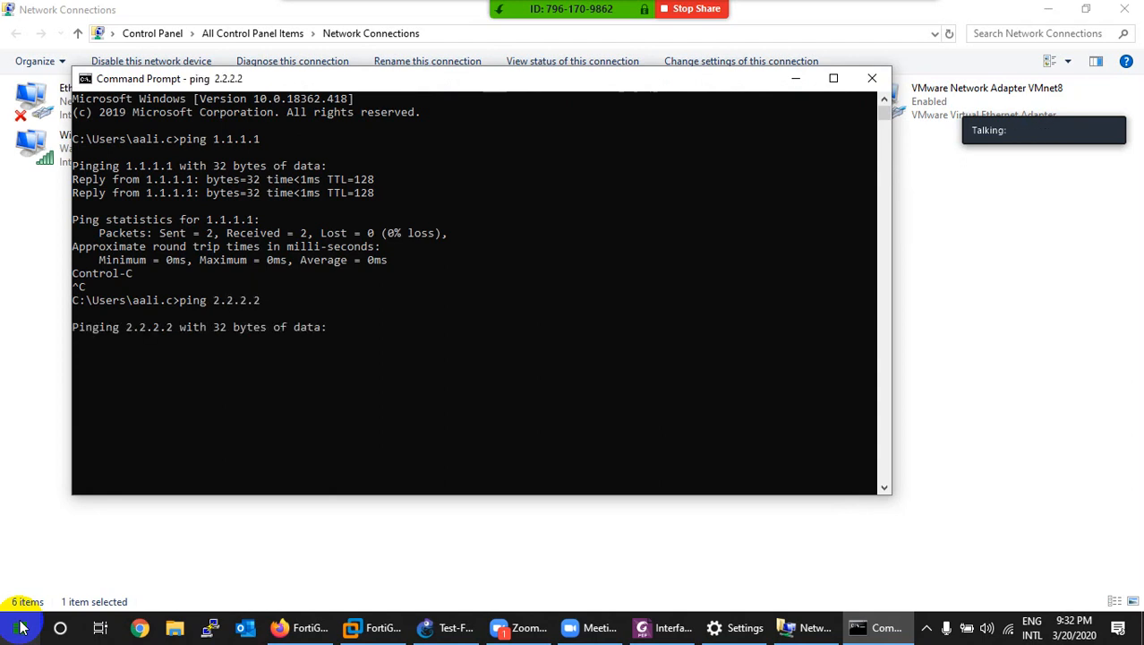
Step: Stop the timed-out 2.2.2.2 ping and ping 3.3.3.3
left_click(280, 473)
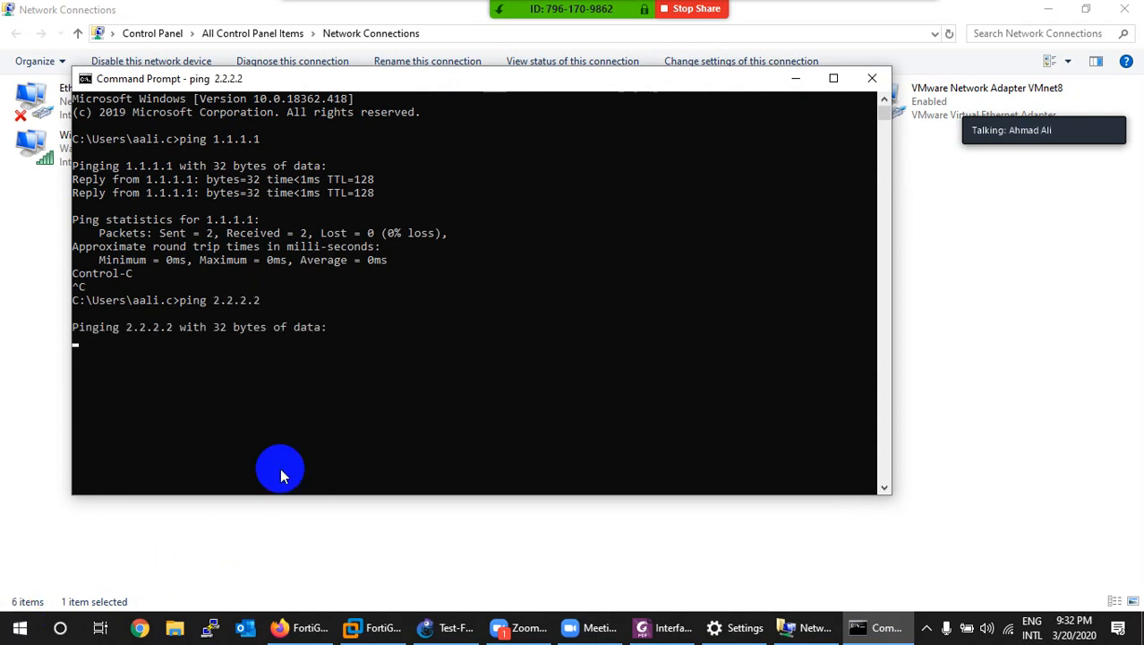
key("ctrl+c")
key("Up")
key("BackSpace")
key("BackSpace")
key("BackSpace")
key("BackSpace")
key("BackSpace")
key("BackSpace")
key("BackSpace")
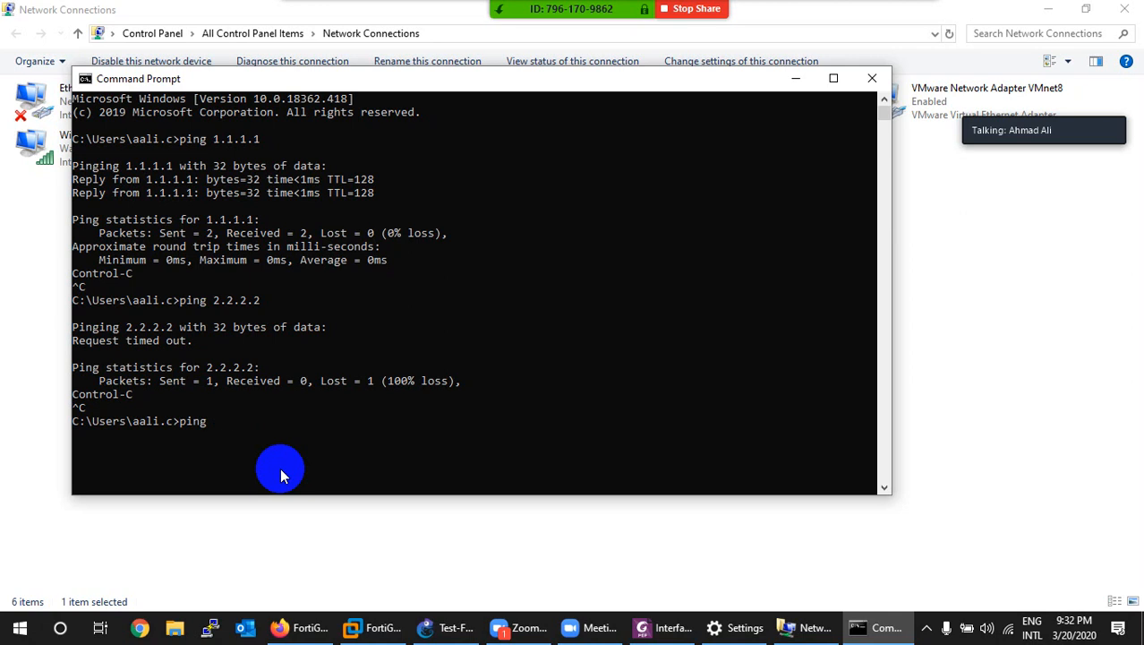
type("3.3.3.3")
key("Return")
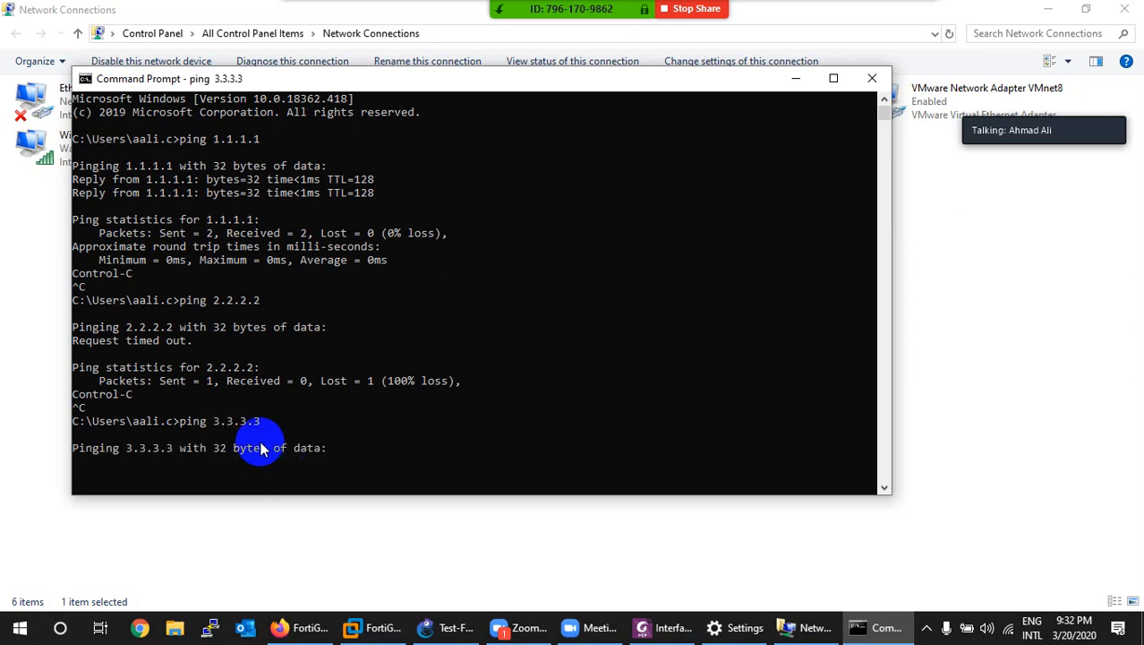
Step: Close Command Prompt and disable the Loopback connection in Network Connections
left_click(874, 80)
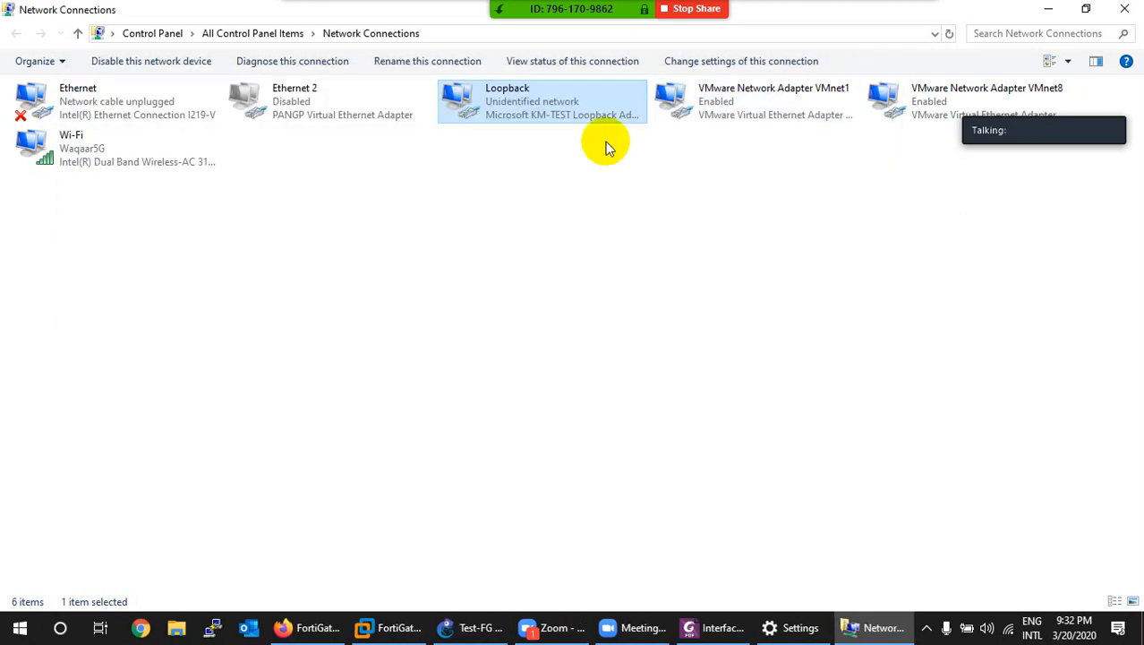
right_click(537, 114)
left_click(552, 122)
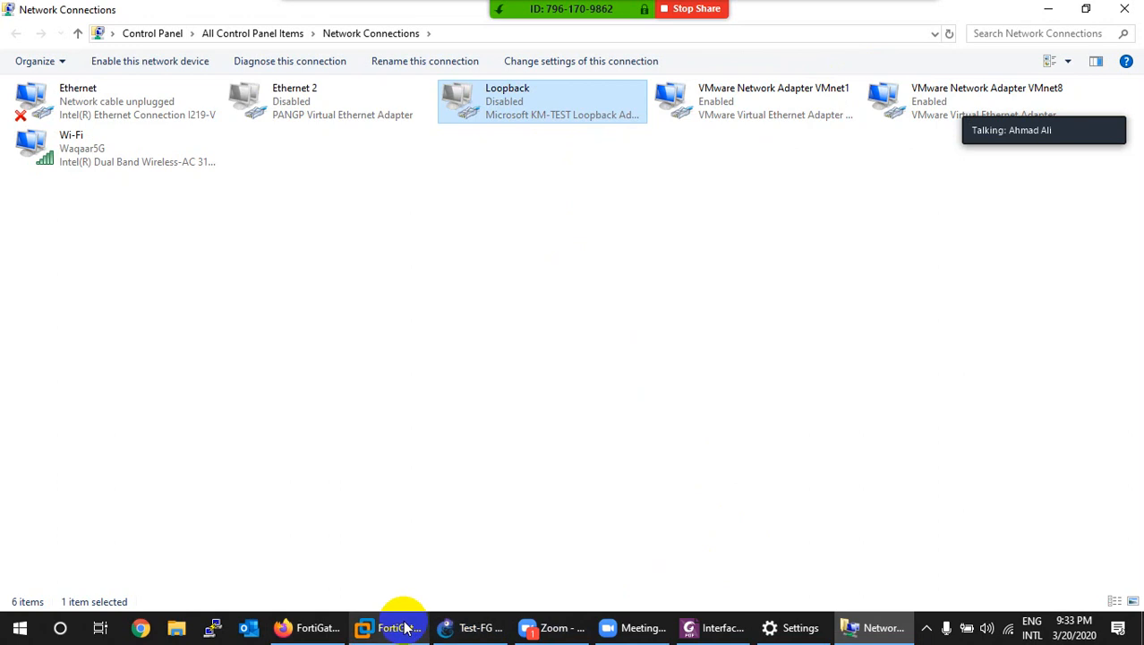
left_click(325, 631)
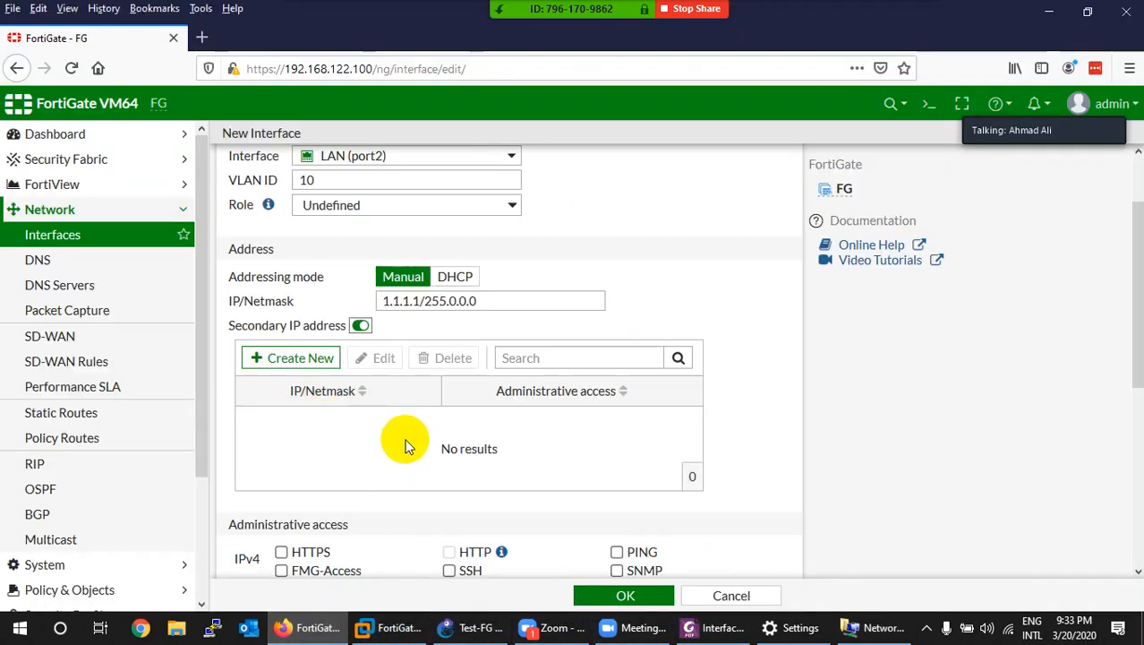
Step: Create a new secondary IP entry 2.2.2.2/8 on the VLAN 10 interface and save it
left_click(278, 358)
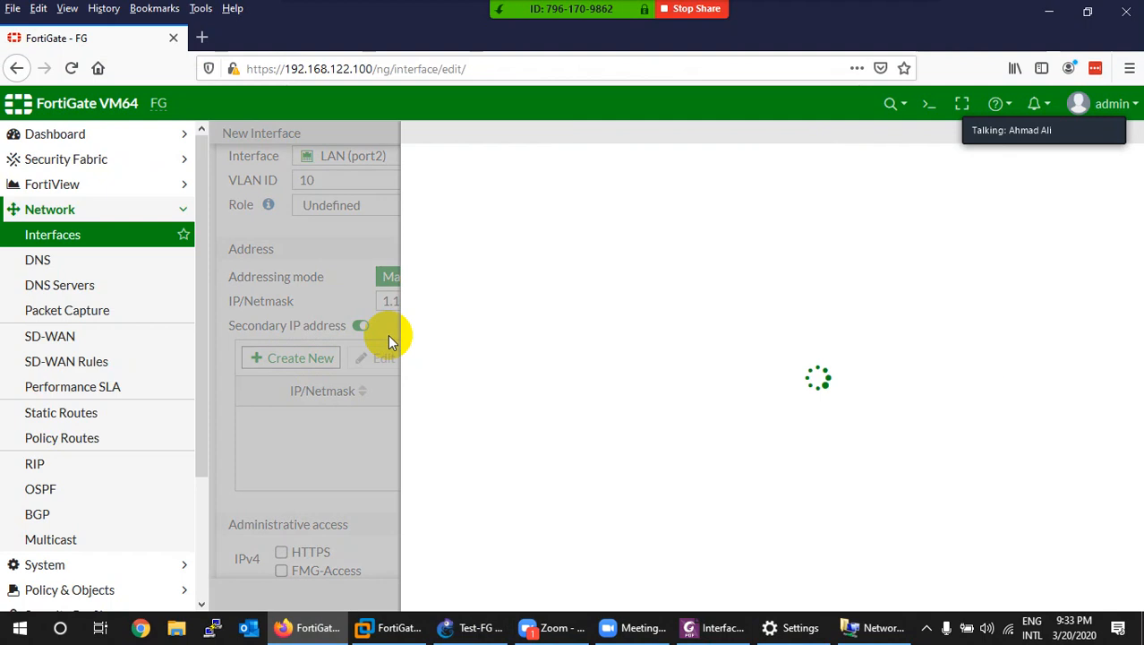
left_click_drag(548, 174, 454, 174)
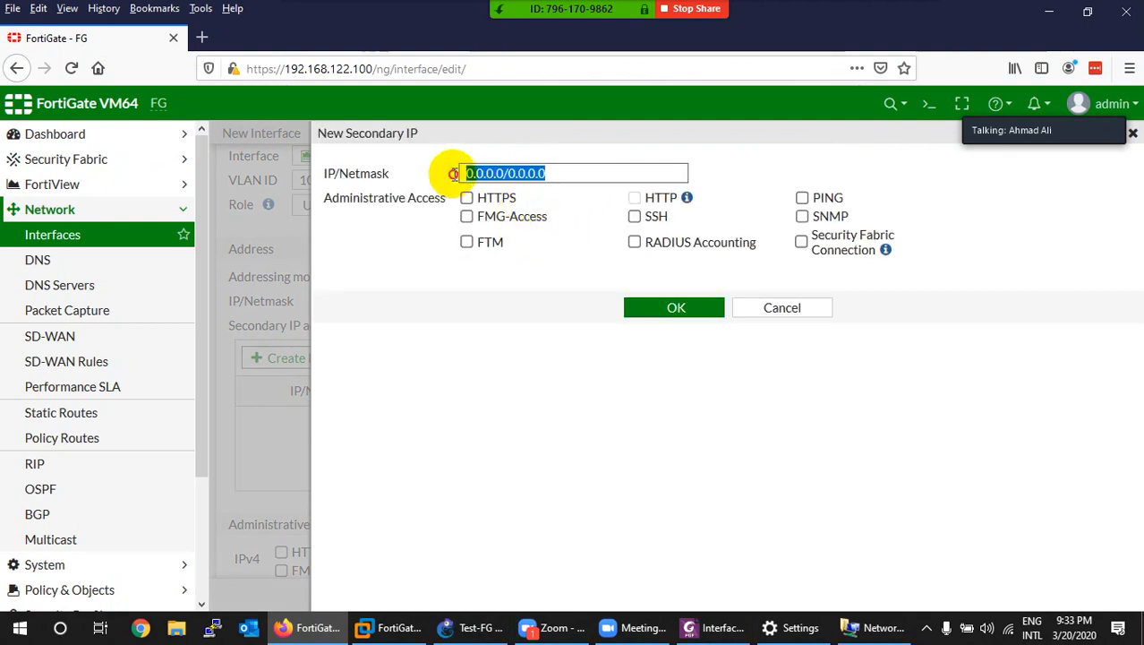
type("1.1.1")
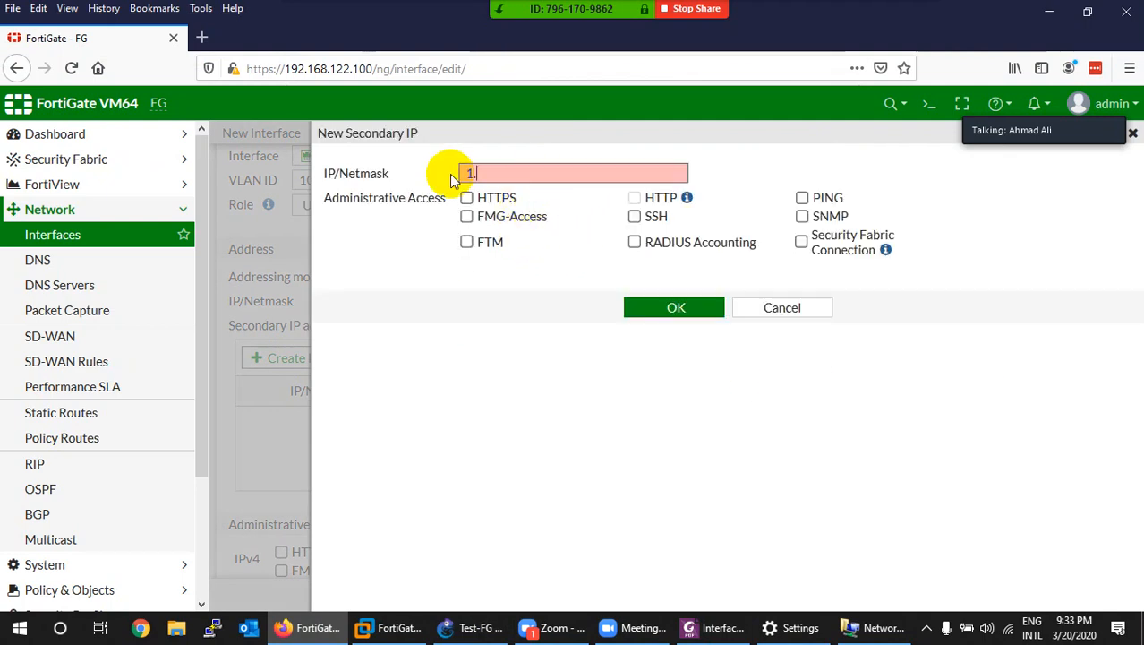
key("BackSpace")
key("BackSpace")
key("BackSpace")
key("BackSpace")
key("BackSpace")
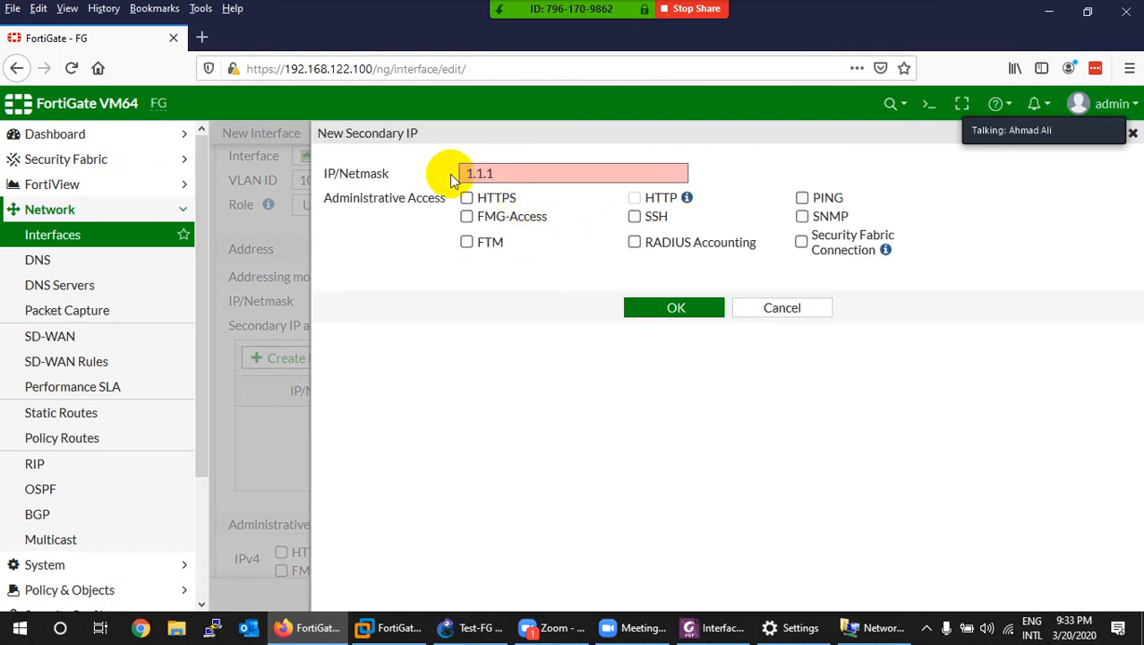
type("2.2.2")
key("BackSpace")
type(".2.2/8")
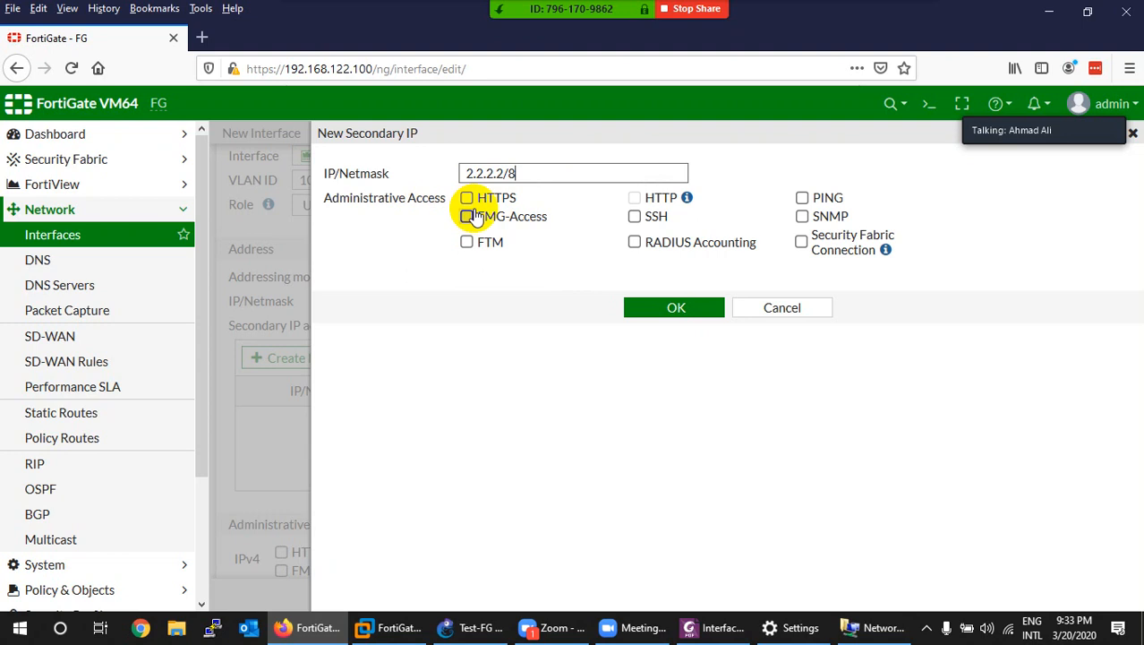
left_click(648, 308)
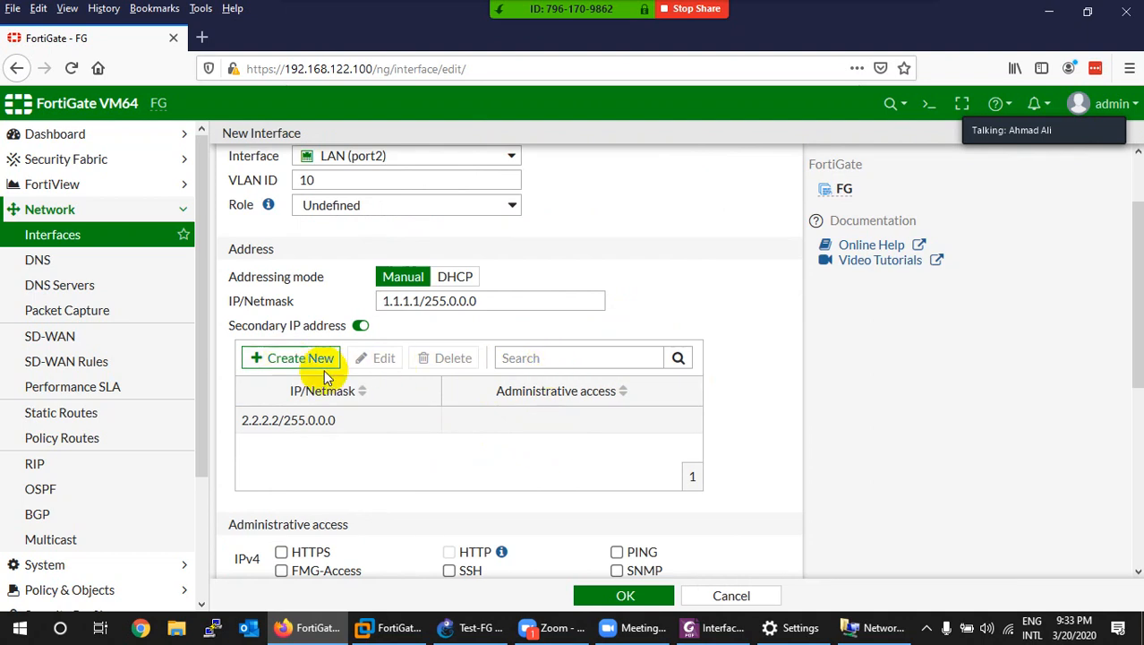
Step: Delete the 2.2.2.2 secondary IP entry from the VLAN 10 interface
left_click(319, 424)
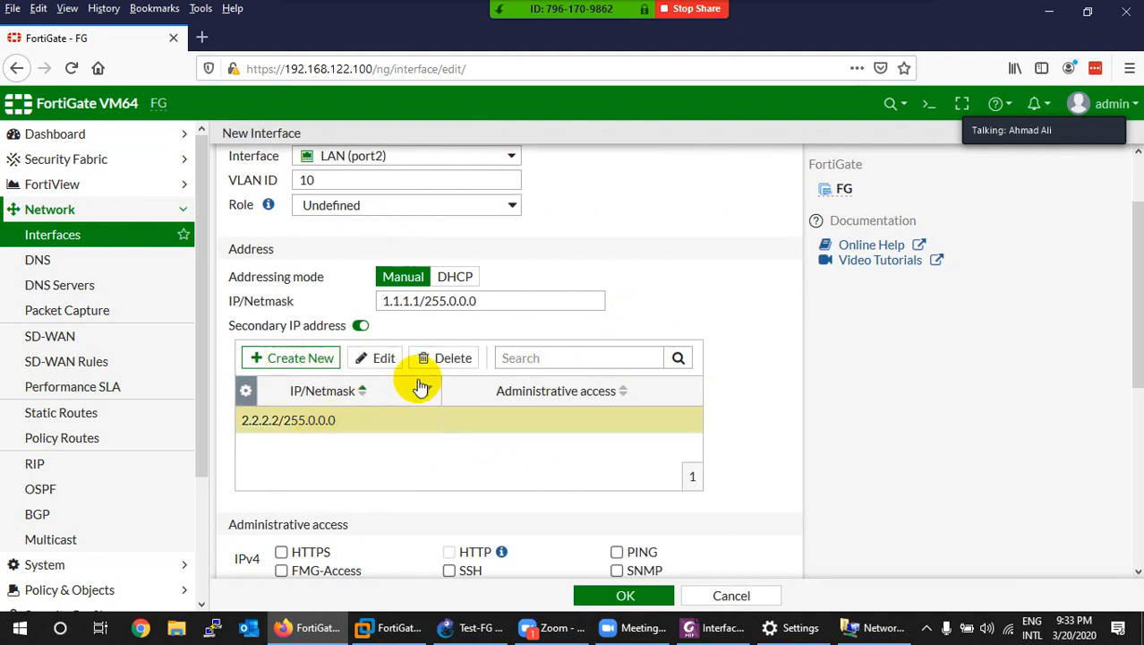
left_click(452, 359)
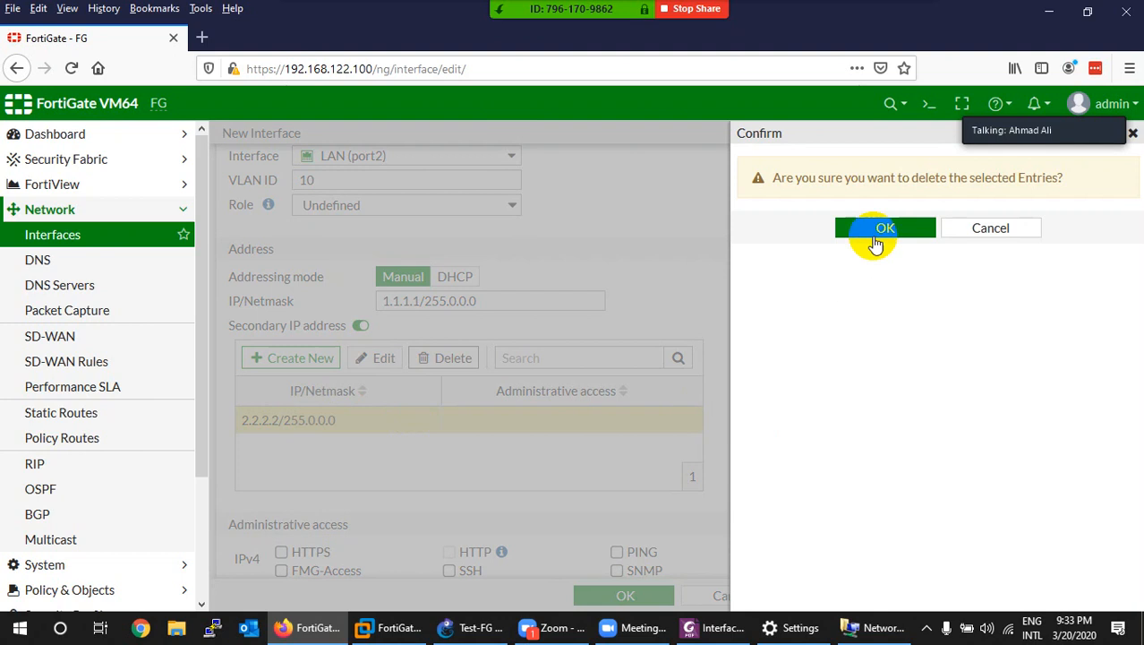
left_click(882, 229)
left_click(245, 390)
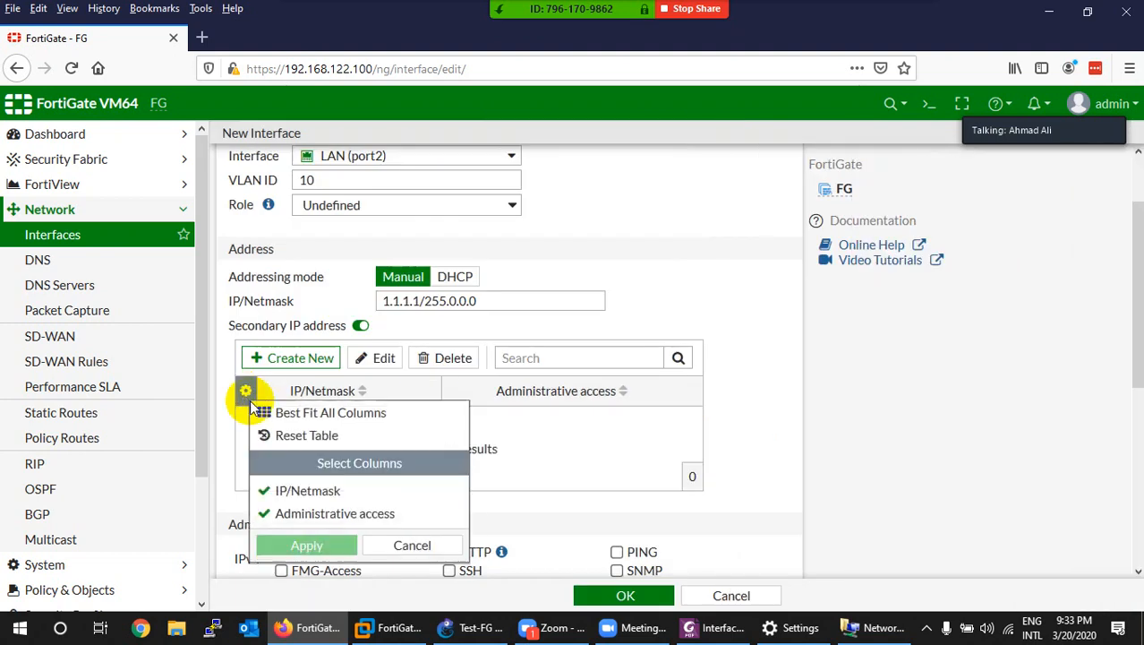
left_click(410, 545)
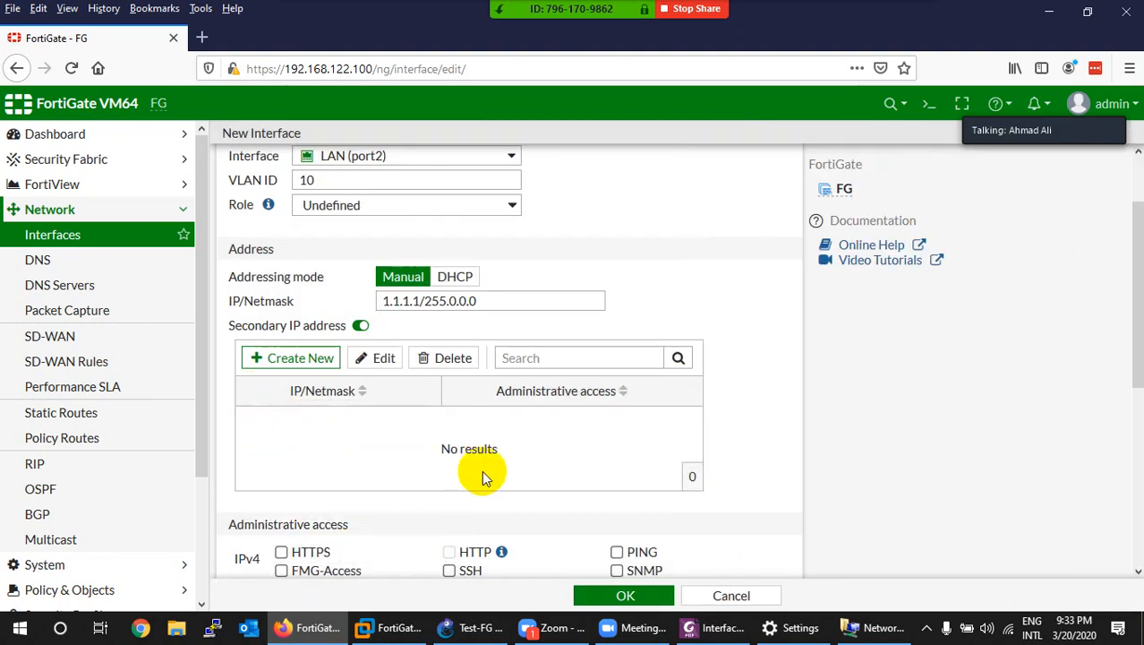
Step: Switch DHCP Server on for the interface, then turn it back off
scroll(447, 434, "down", 3)
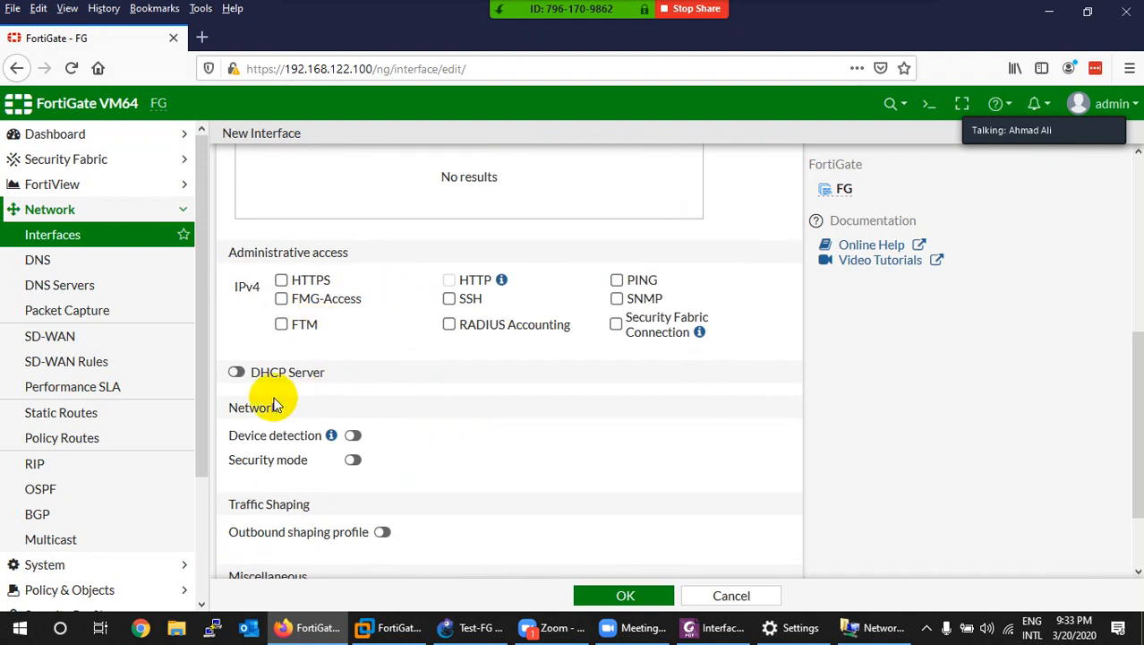
left_click(238, 373)
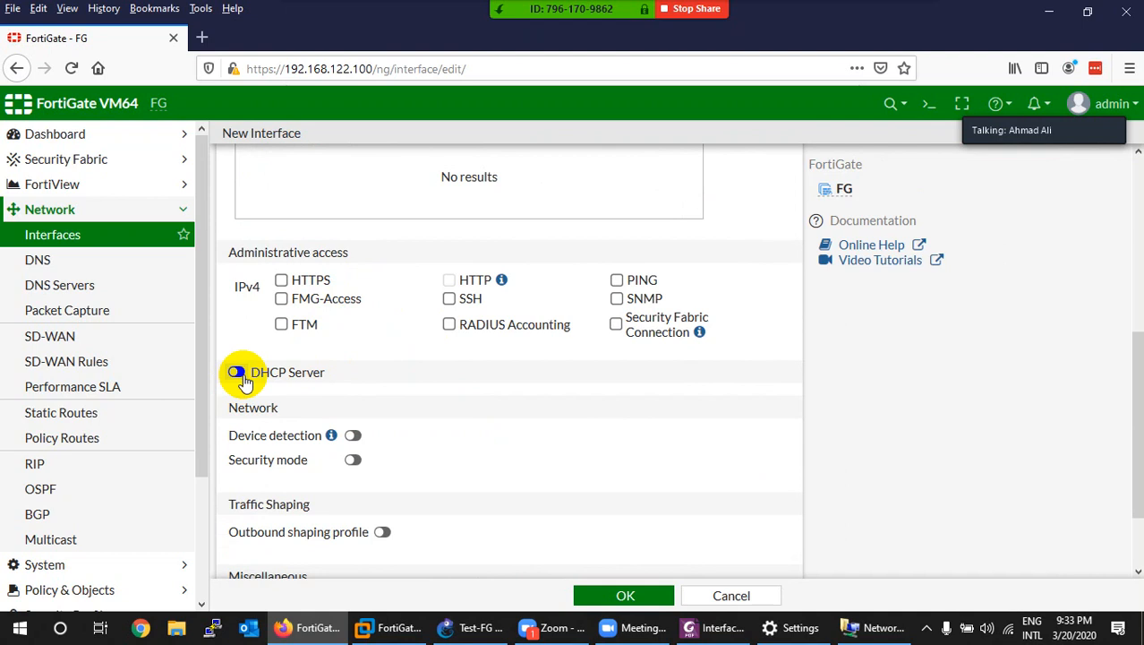
left_click(238, 373)
scroll(463, 418, "down", 2)
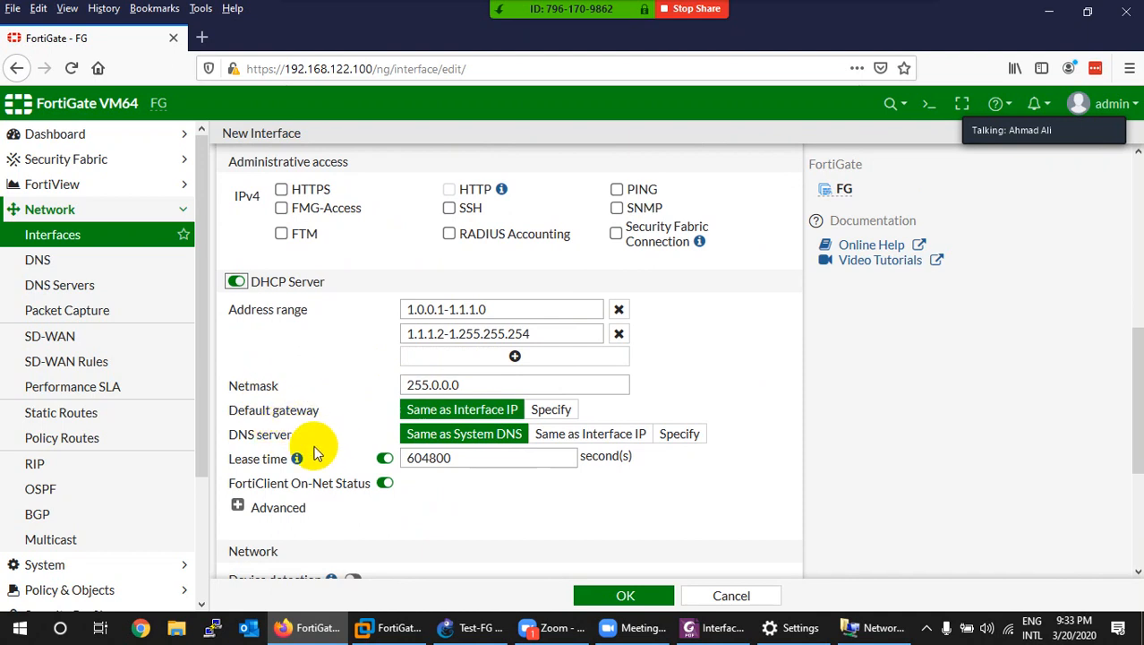
scroll(335, 440, "down", 2)
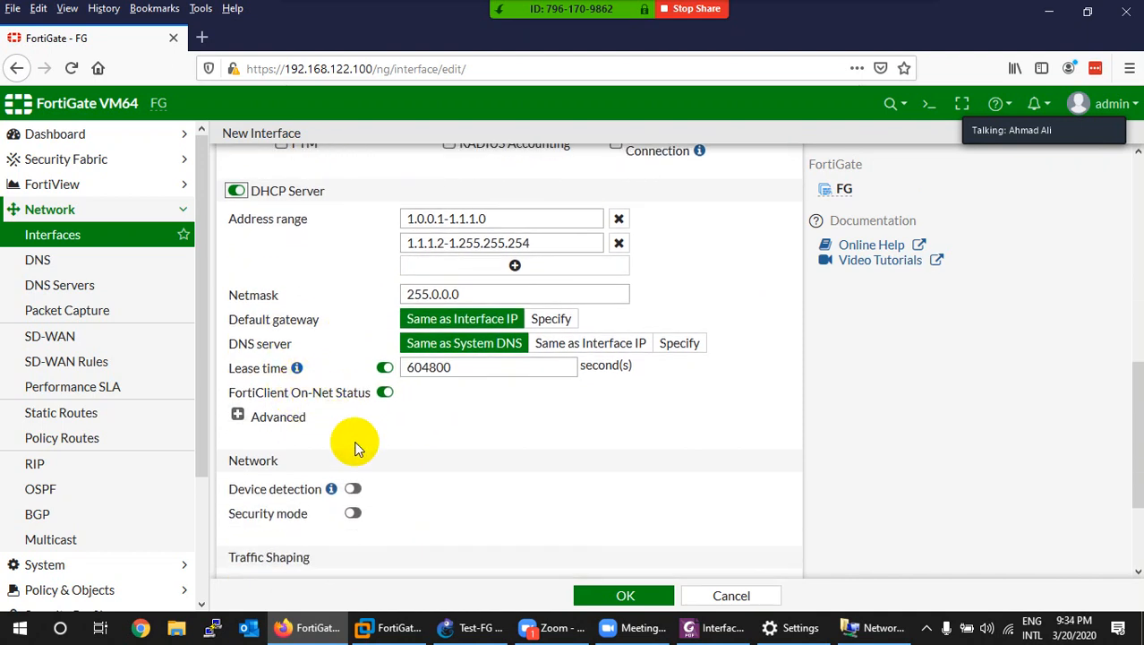
left_click(236, 191)
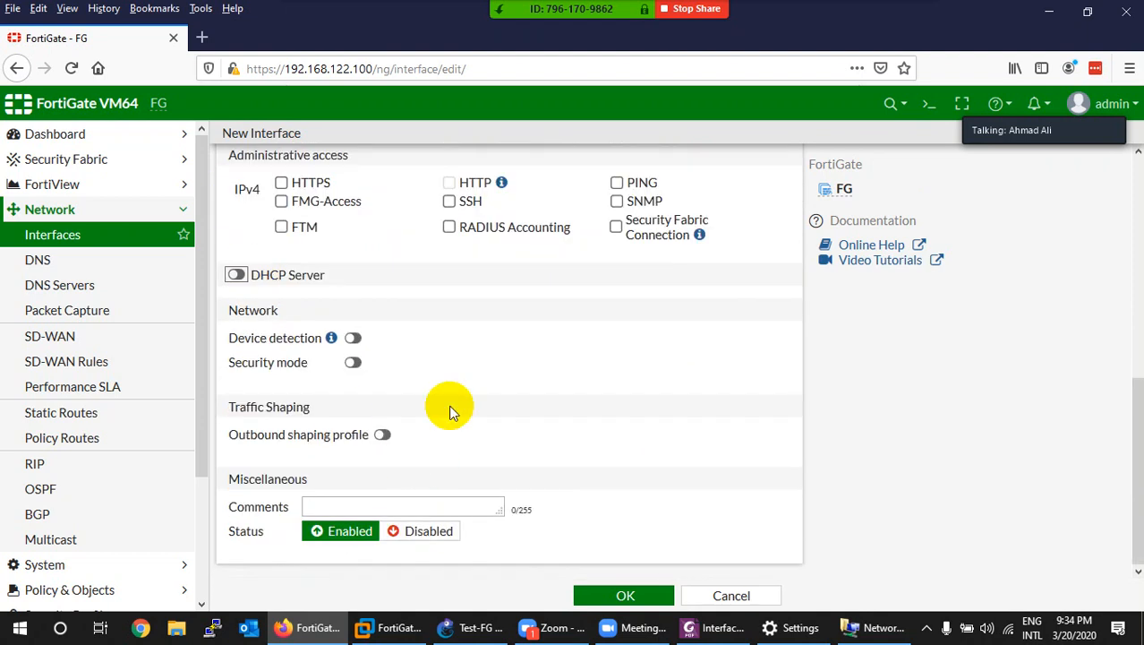
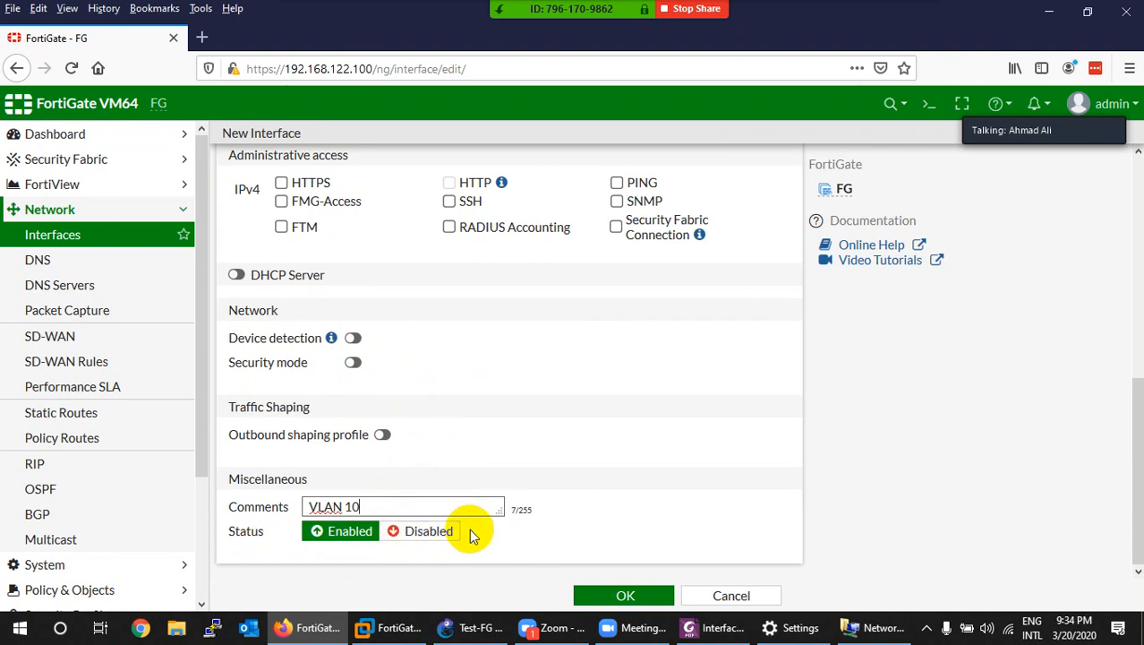
Step: Discard the unsaved VLAN 10 interface and switch to the Test-FG GNS3 project
left_click(721, 595)
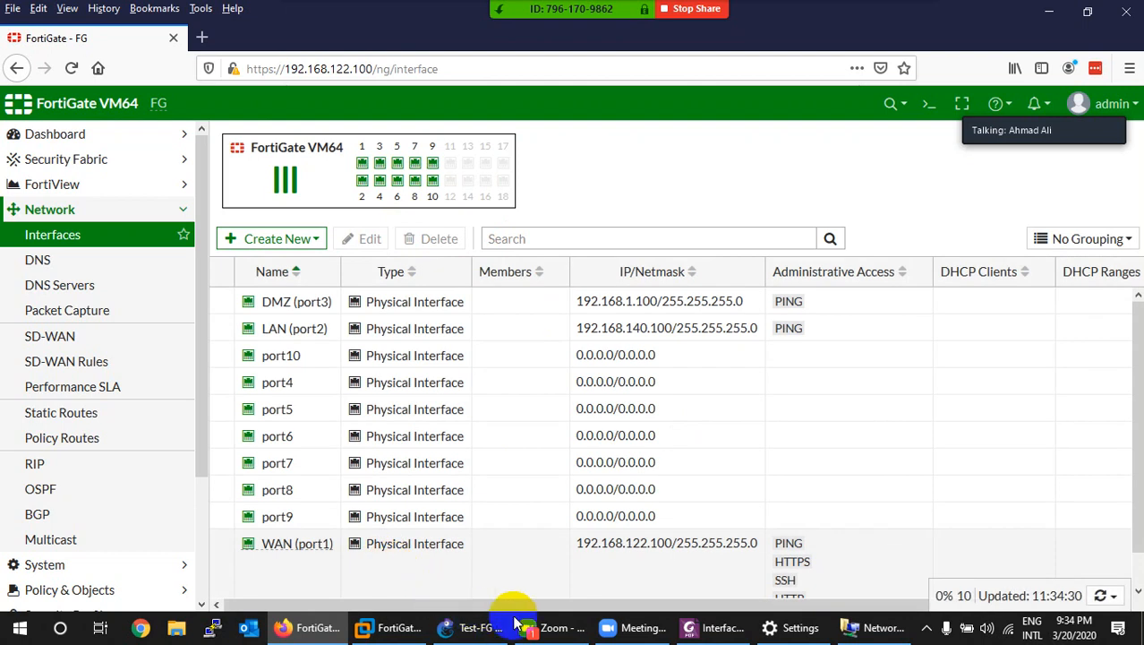
left_click(483, 629)
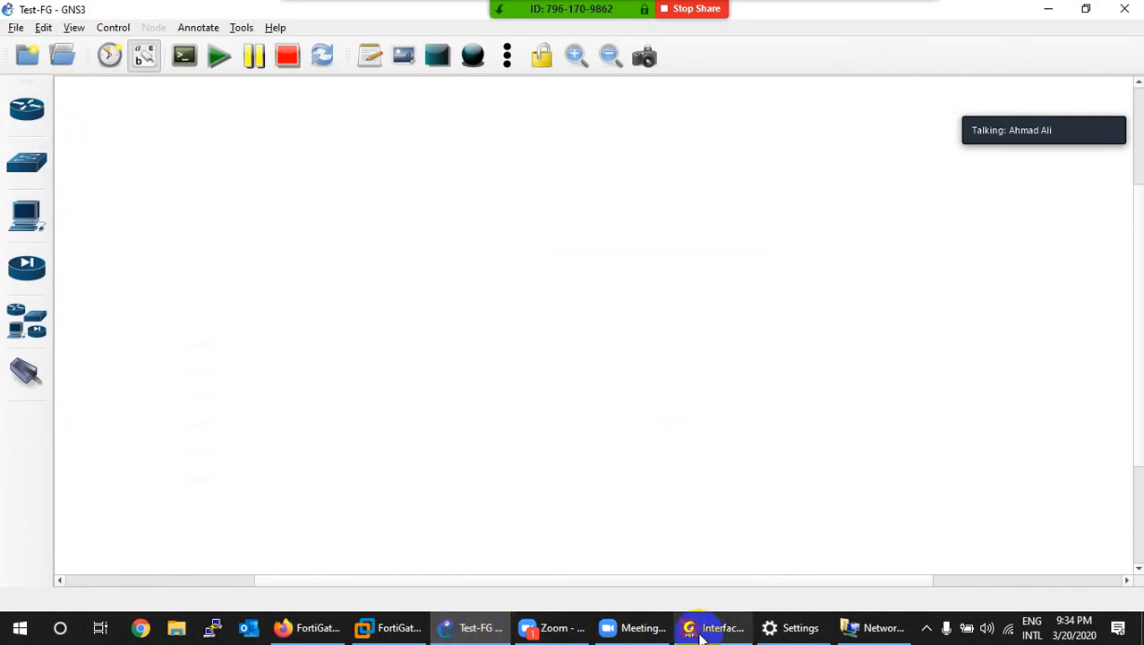
Step: Bring up the VLAN lab diagram on page 3 of Interfaces.pdf in Foxit PhantomPDF
left_click(716, 628)
scroll(551, 340, "up", 5)
scroll(553, 385, "up", 15)
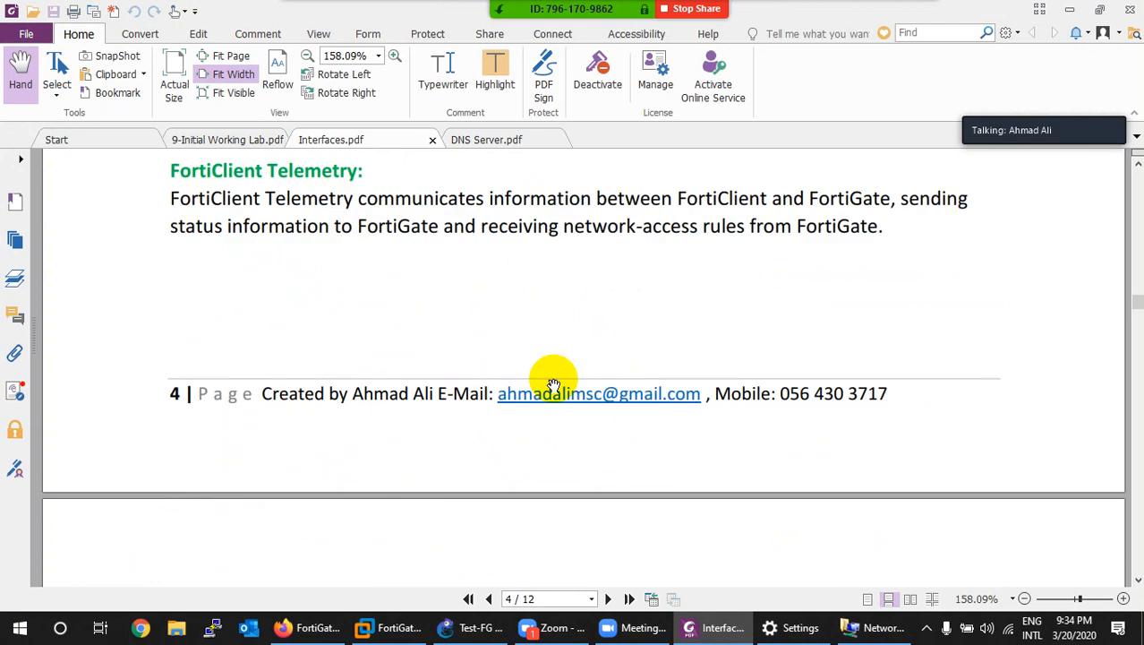
scroll(550, 385, "down", 5)
scroll(548, 385, "up", 10)
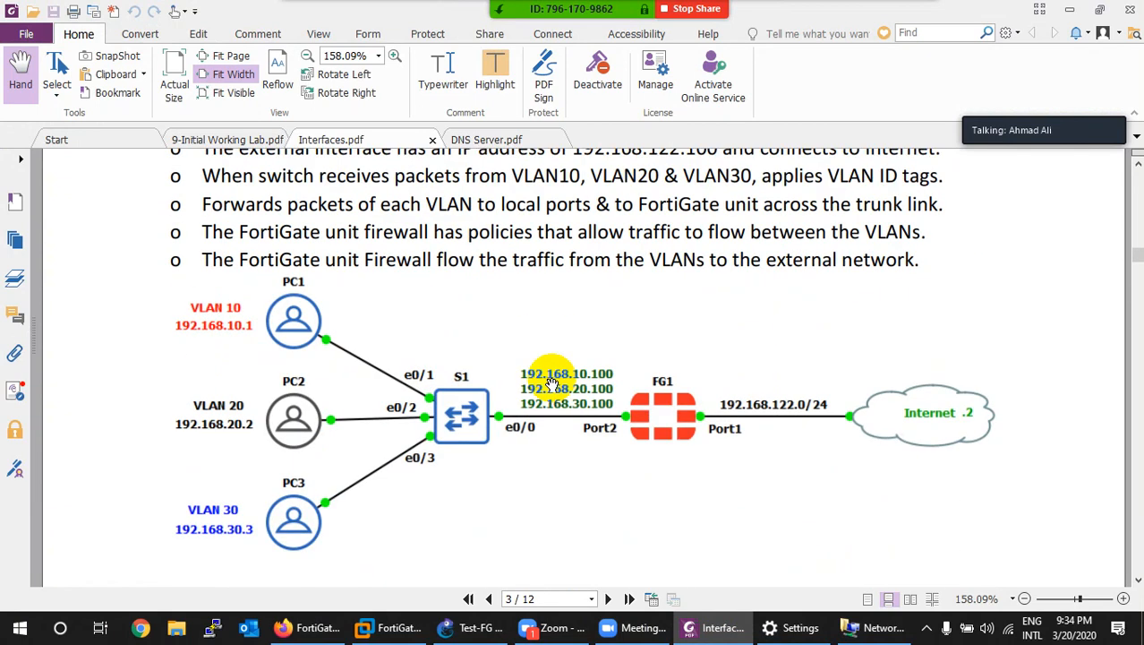
Step: Glance at the network connections and network status windows, then return to GNS3
left_click(873, 627)
left_click(1117, 13)
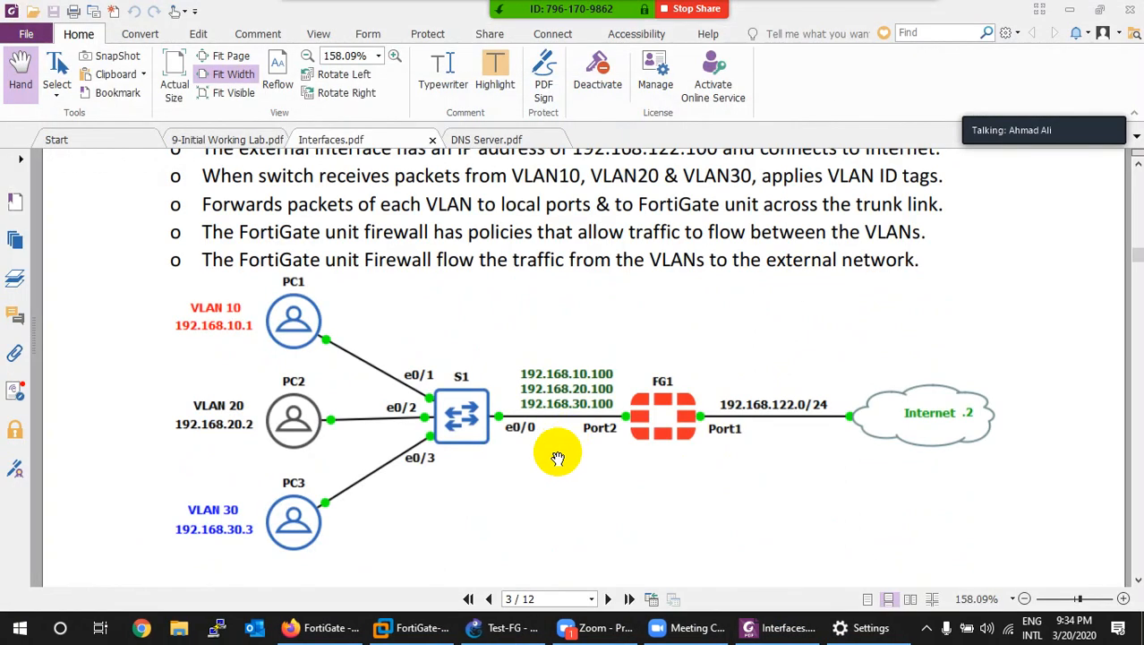
left_click(864, 627)
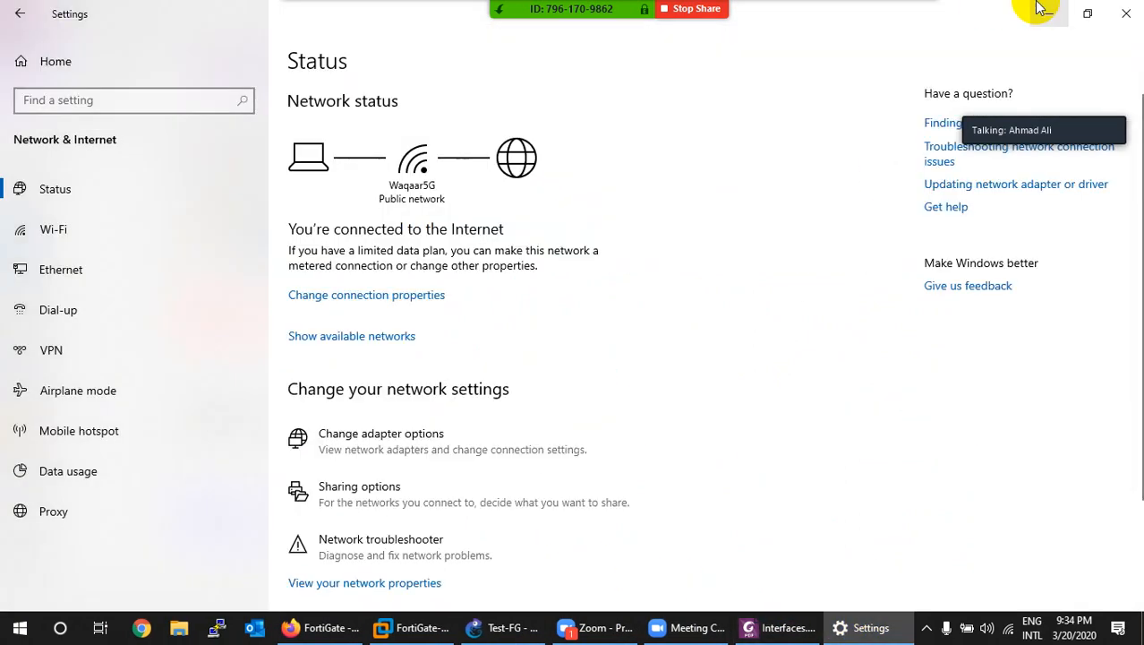
left_click(1119, 11)
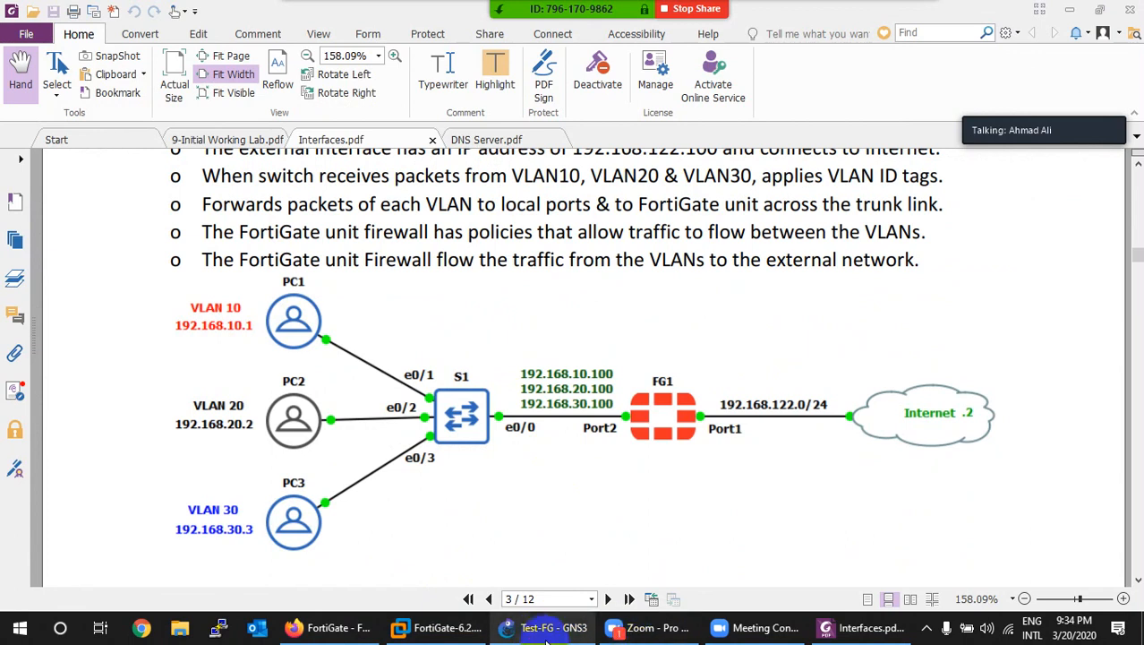
left_click(539, 630)
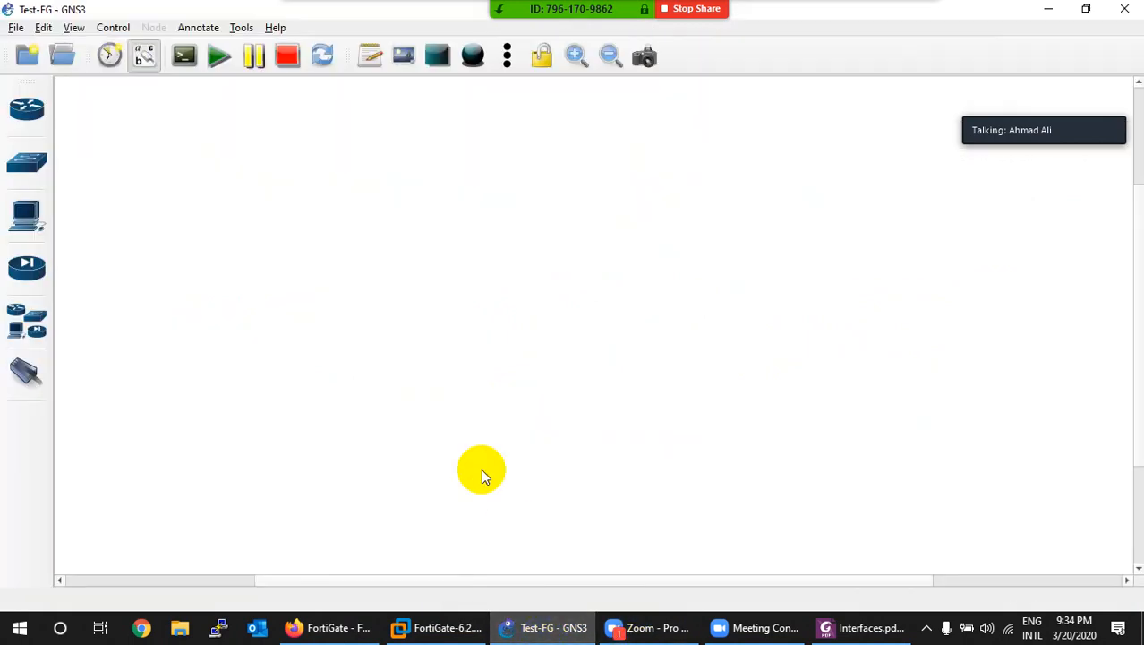
Step: Power off the FortiGate-6.2.3 VM in VMware Workstation and go back to GNS3
left_click(439, 627)
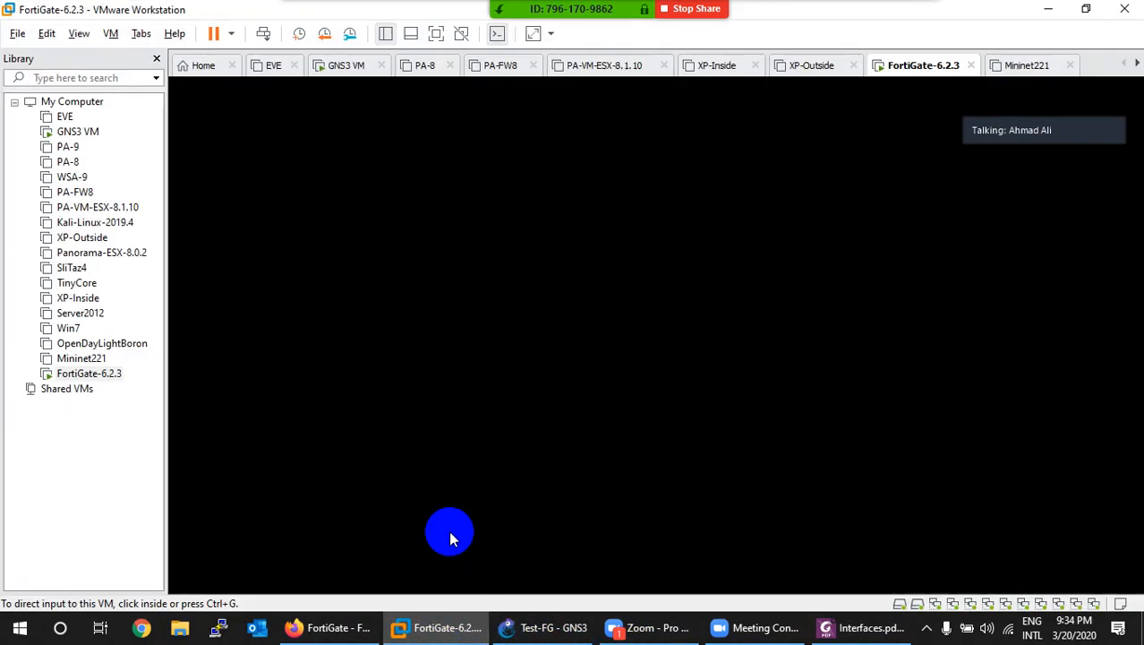
right_click(917, 66)
mouse_move(933, 98)
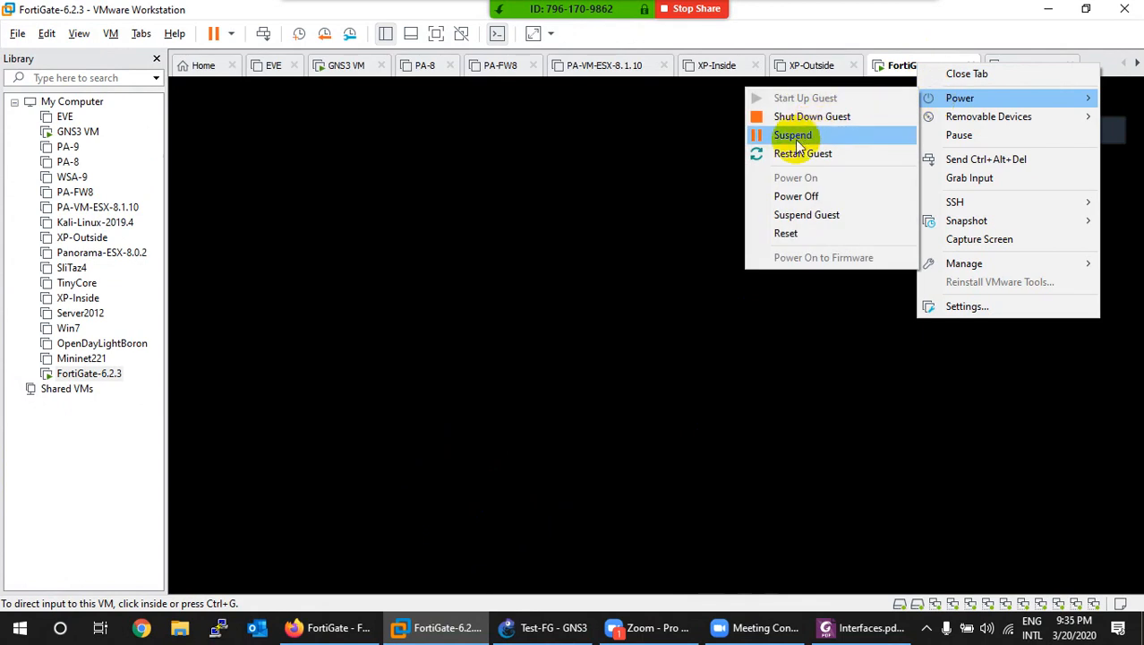
left_click(791, 194)
left_click(596, 357)
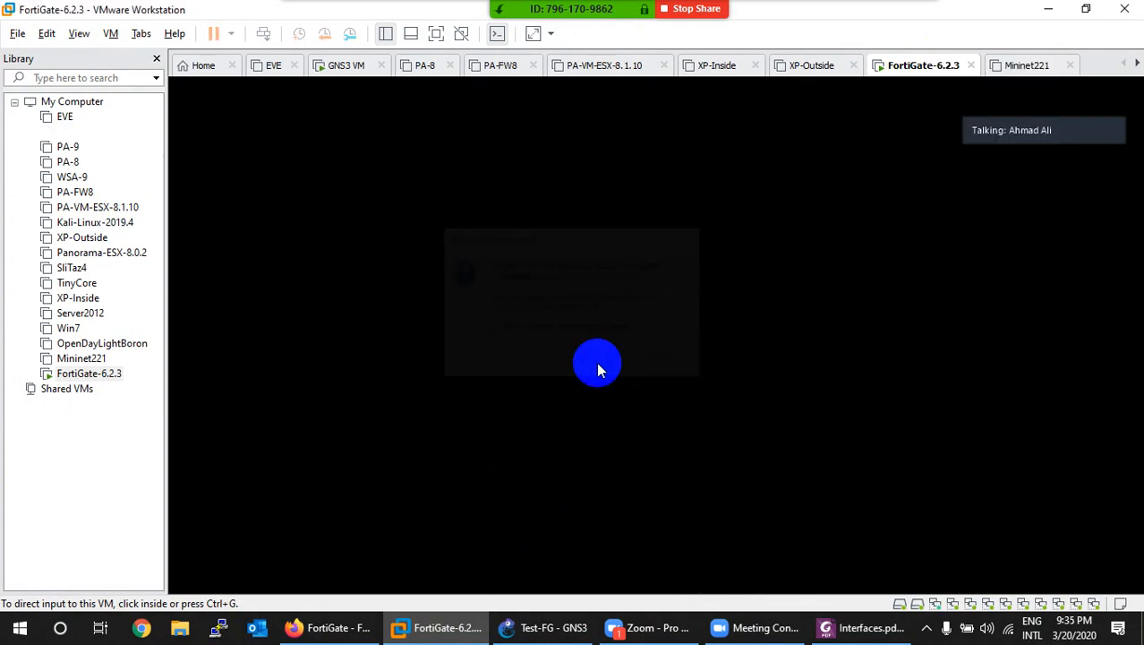
left_click(456, 604)
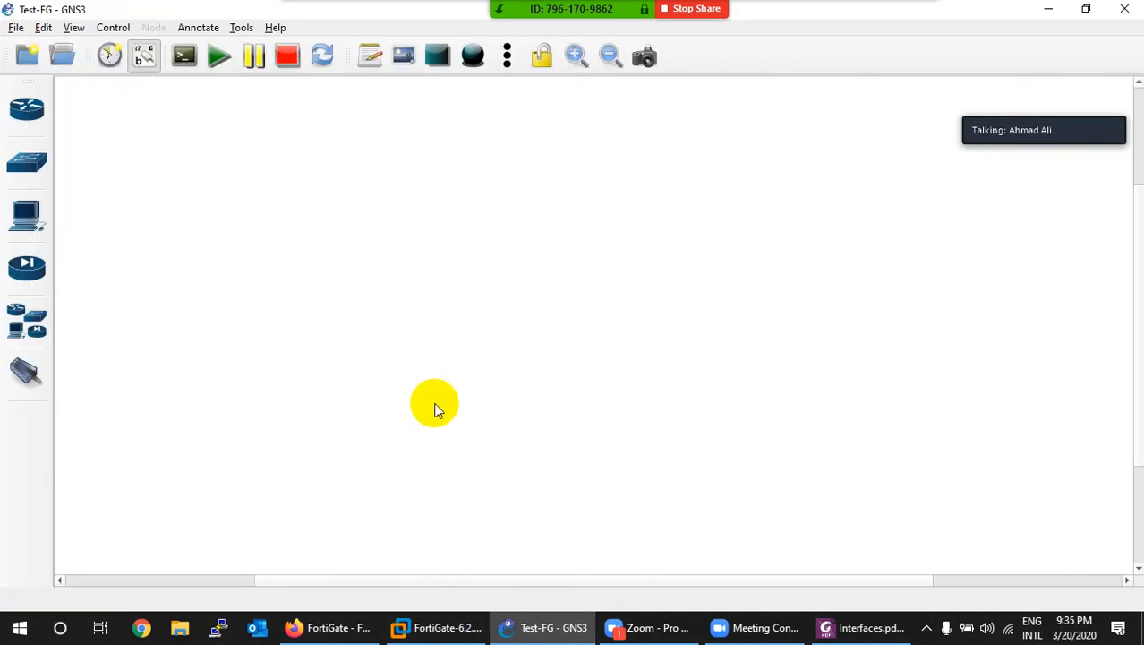
Step: Place a FortiGate 6.2.2 node FG1, a NAT cloud NAT1 to its right, and switch S1 to its left
left_click(29, 273)
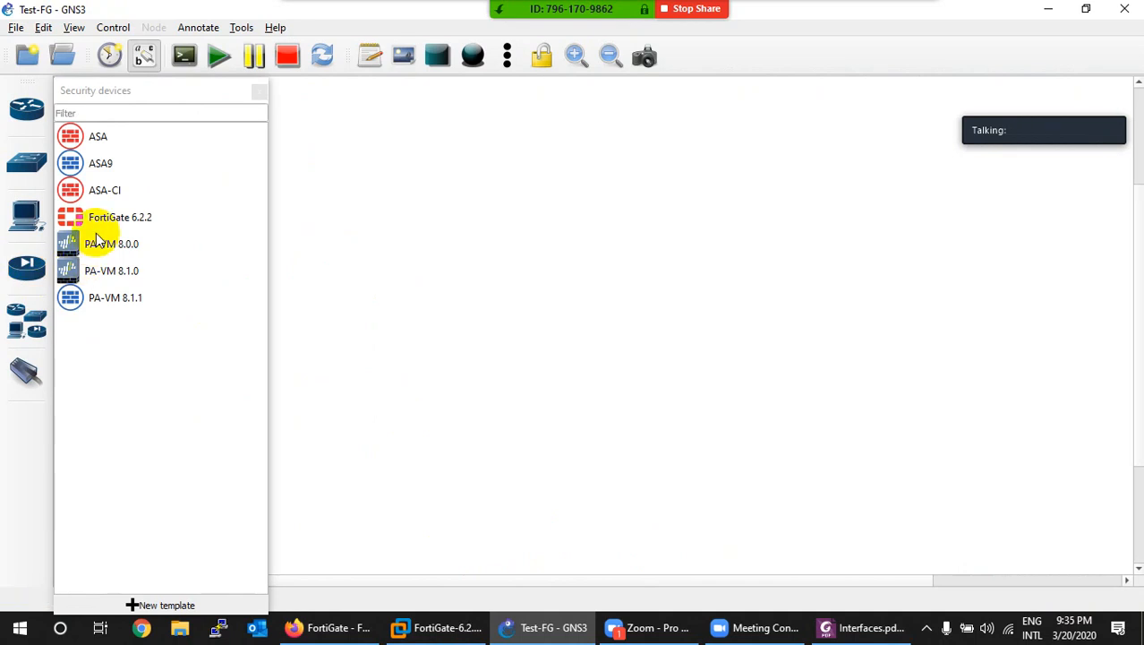
left_click_drag(103, 217, 594, 335)
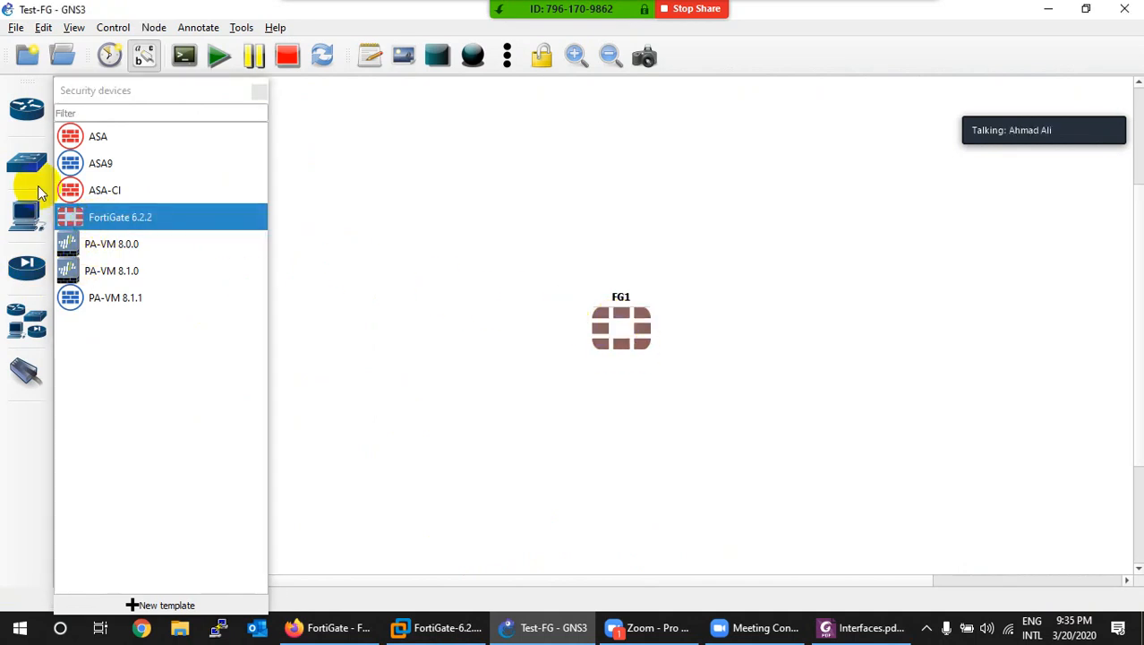
left_click(25, 218)
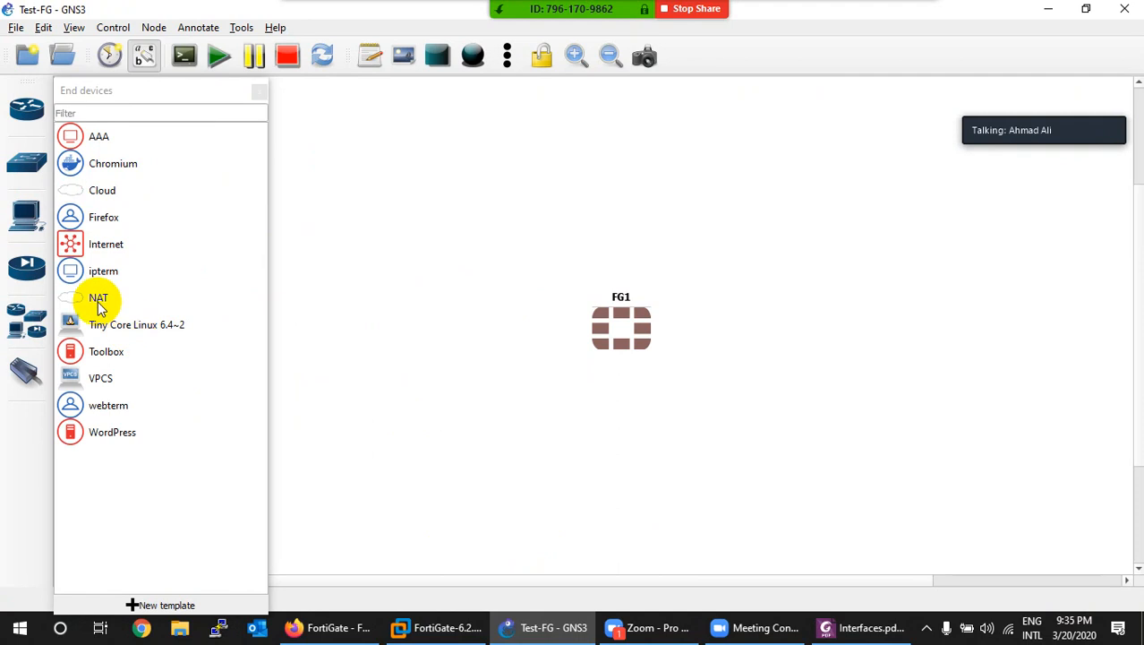
left_click_drag(101, 306, 862, 316)
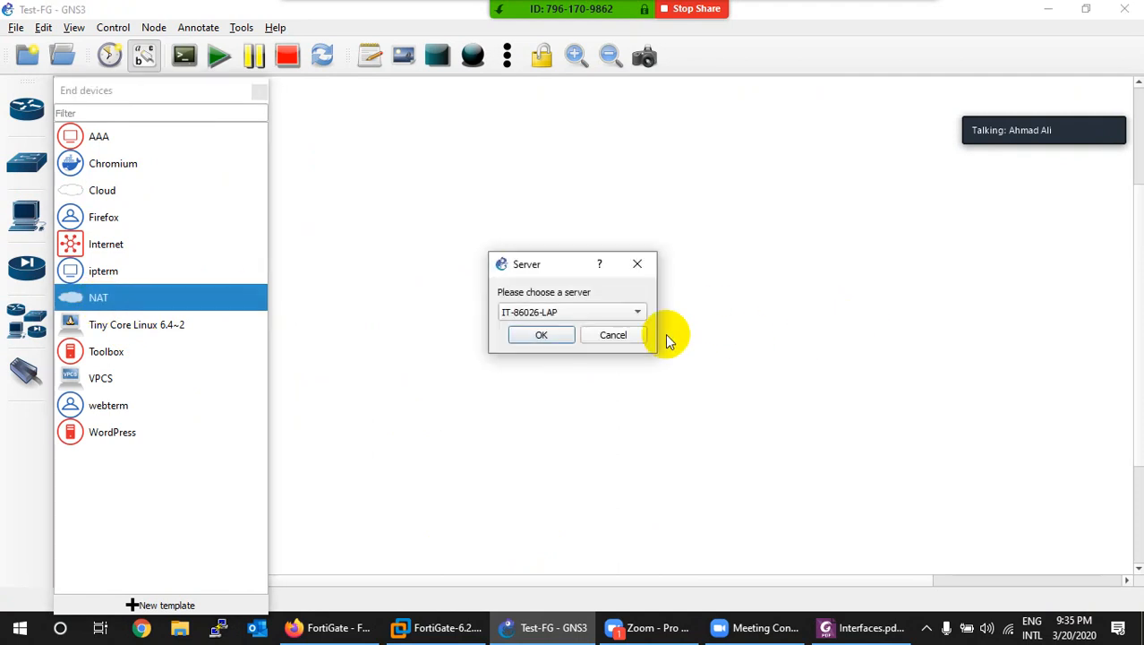
left_click(544, 335)
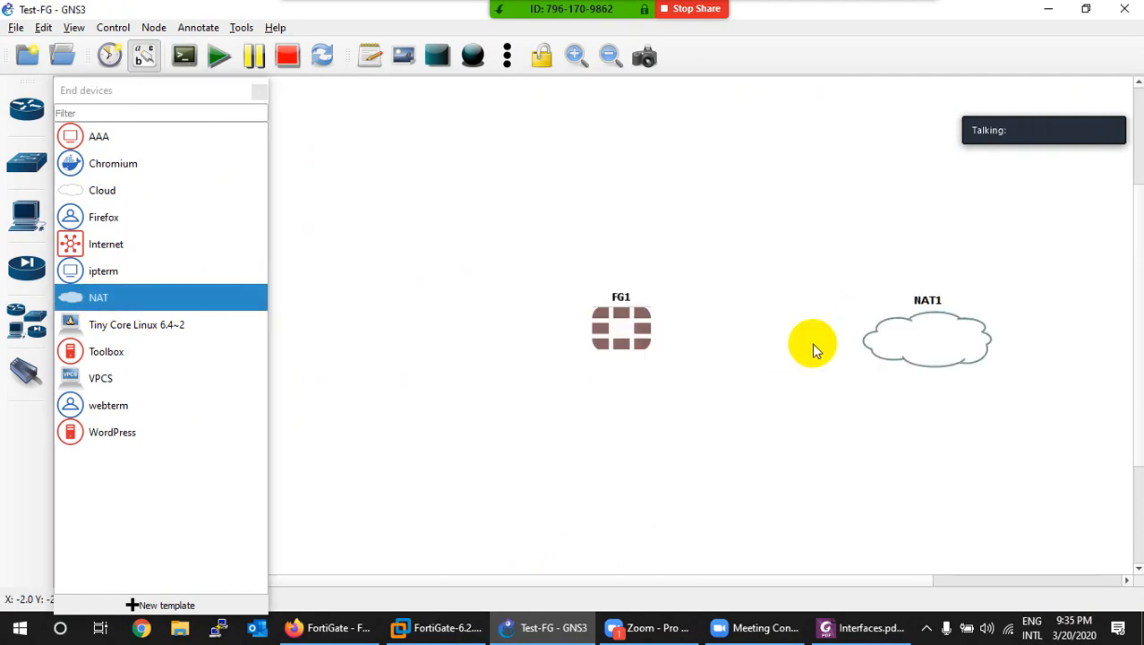
left_click_drag(922, 334, 891, 328)
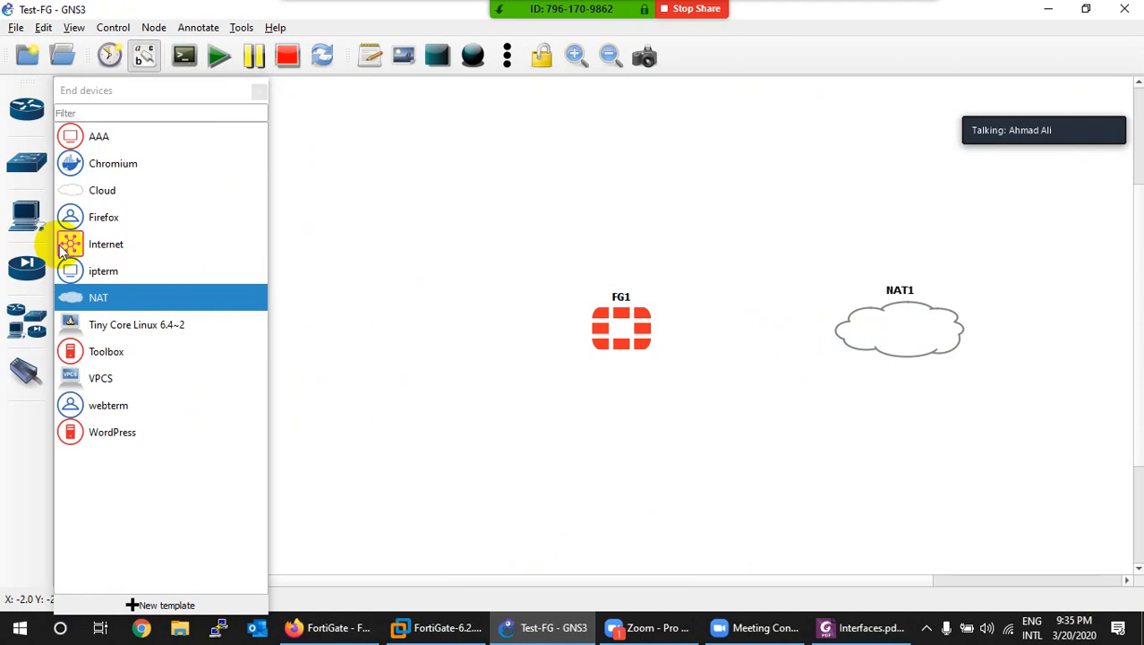
left_click(46, 181)
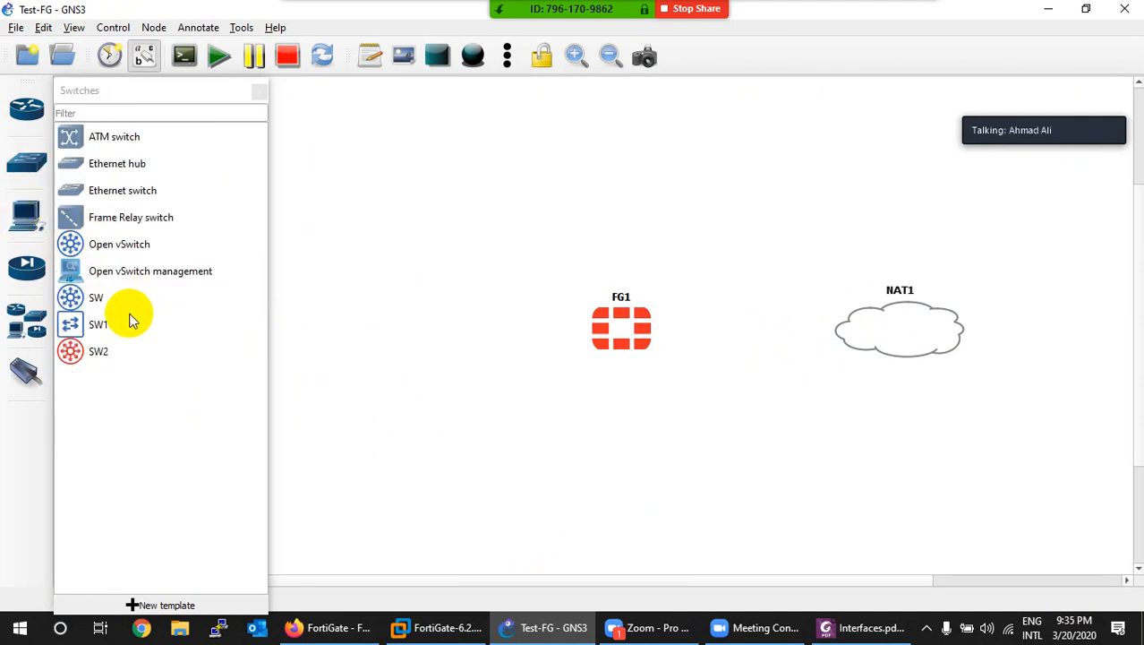
left_click_drag(71, 324, 441, 328)
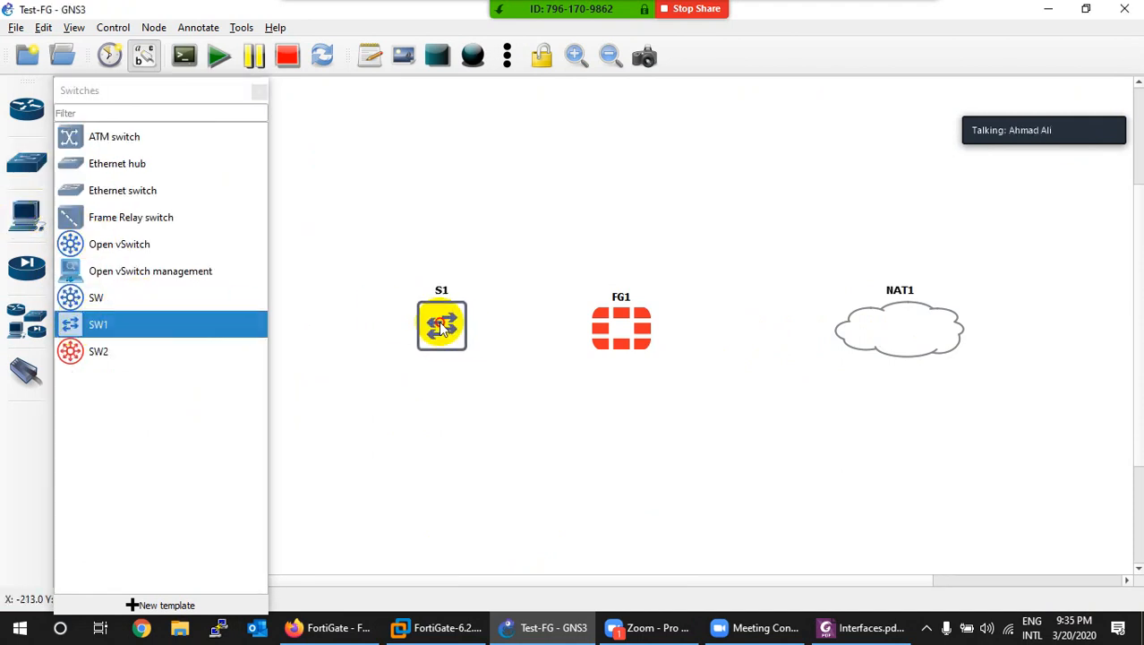
Step: Add three webterm PCs (PC1–PC3) stacked left of S1
left_click(26, 211)
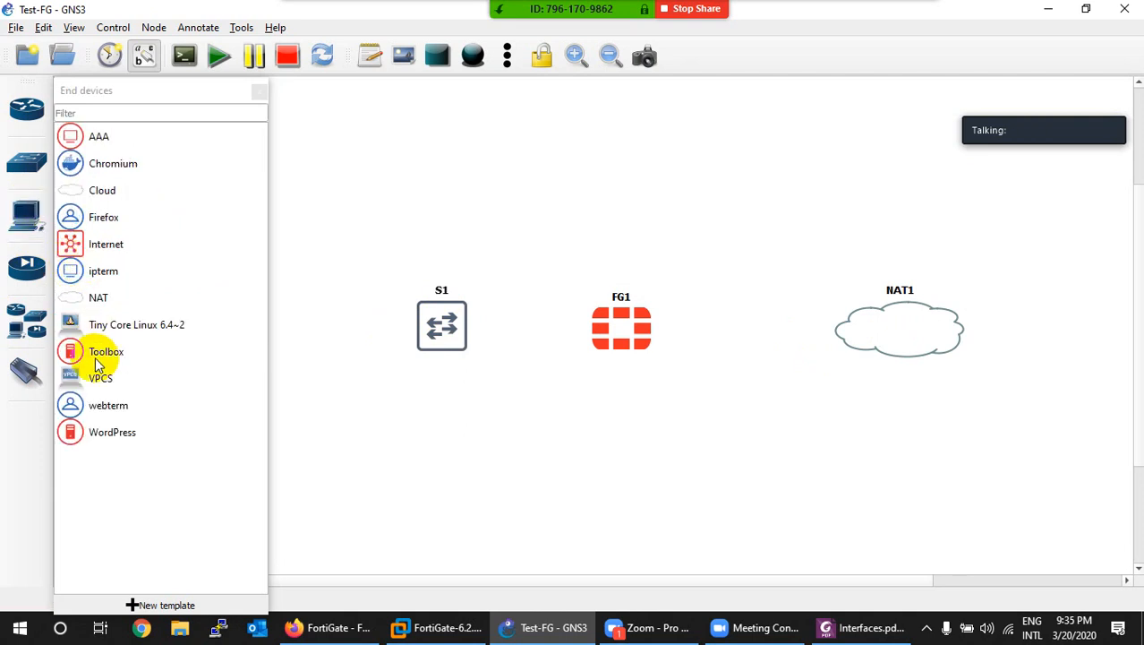
left_click_drag(68, 405, 328, 264)
left_click_drag(83, 409, 293, 385)
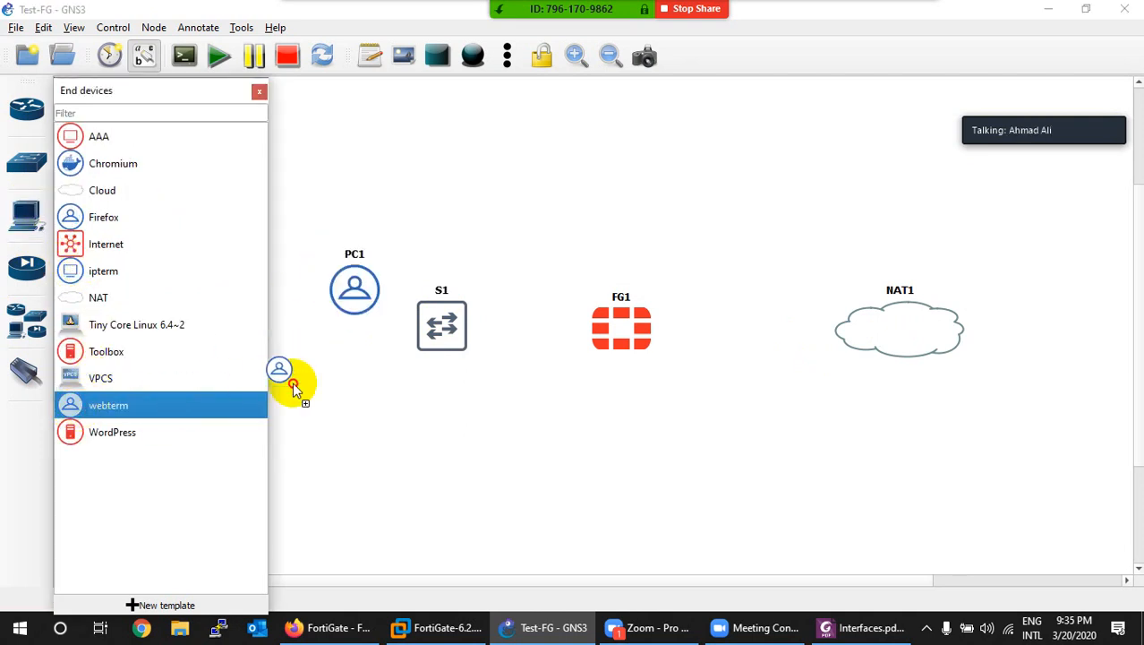
left_click_drag(67, 404, 387, 466)
left_click_drag(405, 410, 359, 391)
left_click_drag(408, 494, 336, 470)
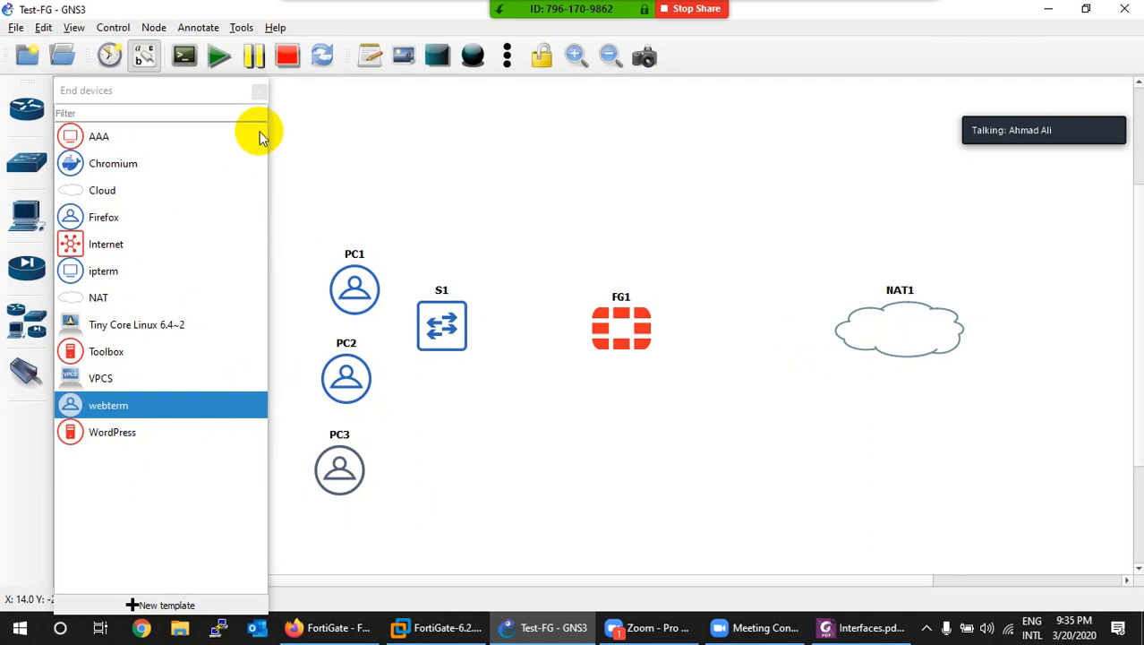
left_click(260, 92)
left_click_drag(396, 260, 268, 556)
left_click_drag(346, 380, 277, 342)
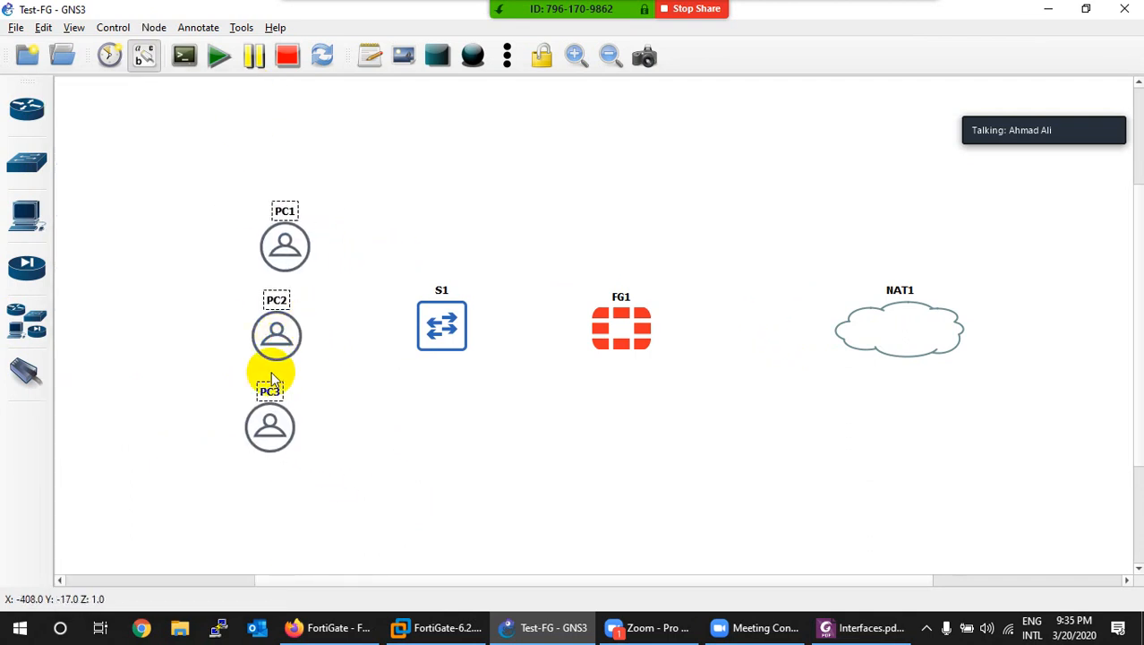
Step: Align the PCs vertically and line up S1, FG1 and NAT1 in one horizontal row
right_click(286, 340)
left_click(305, 394)
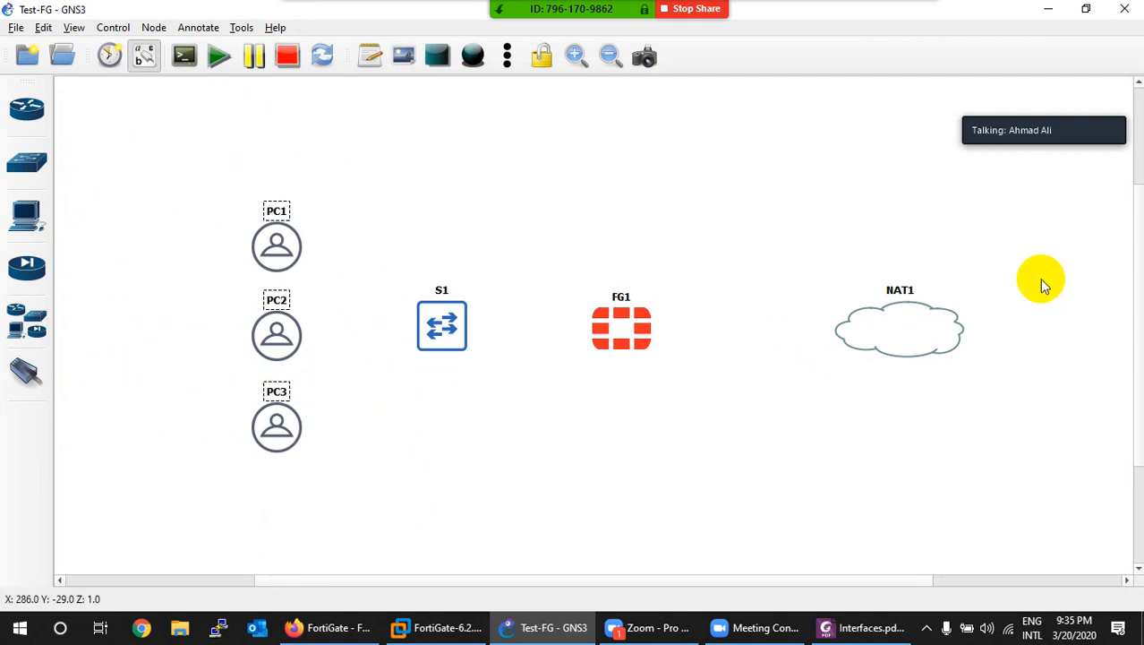
left_click_drag(1043, 270, 390, 417)
right_click(428, 329)
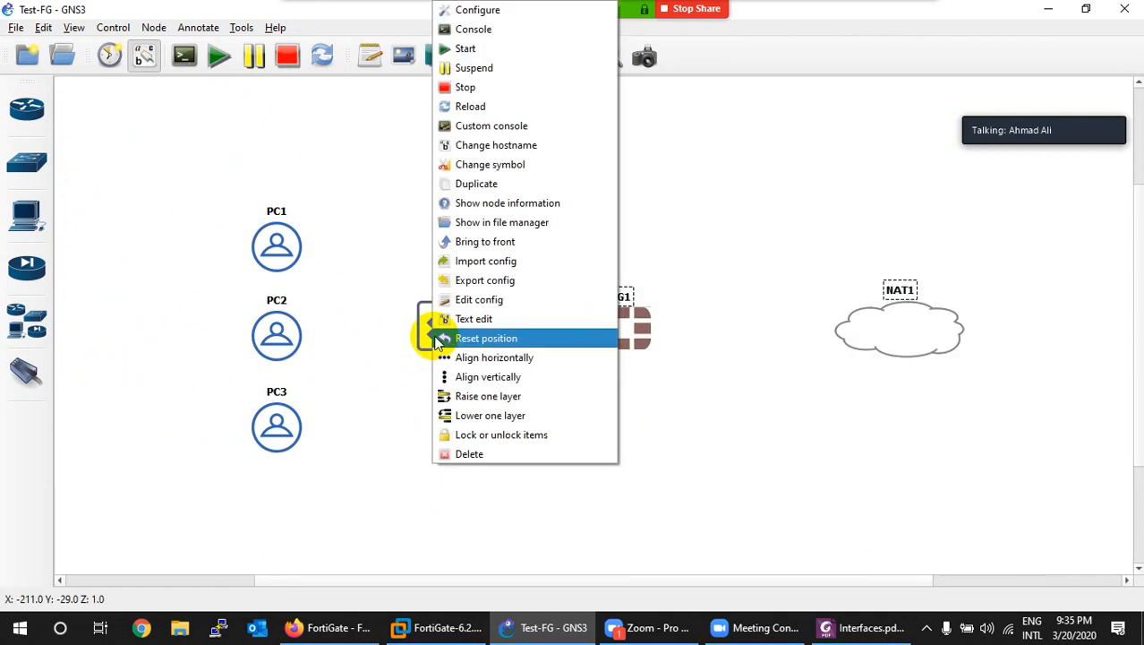
left_click(475, 357)
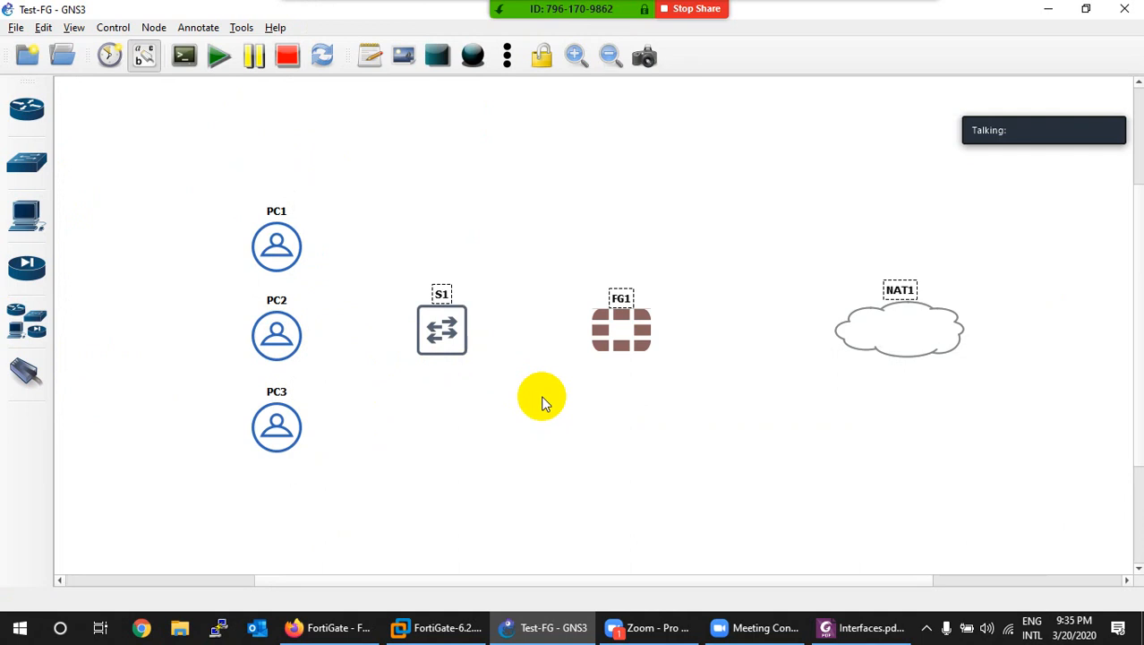
left_click_drag(626, 342, 667, 344)
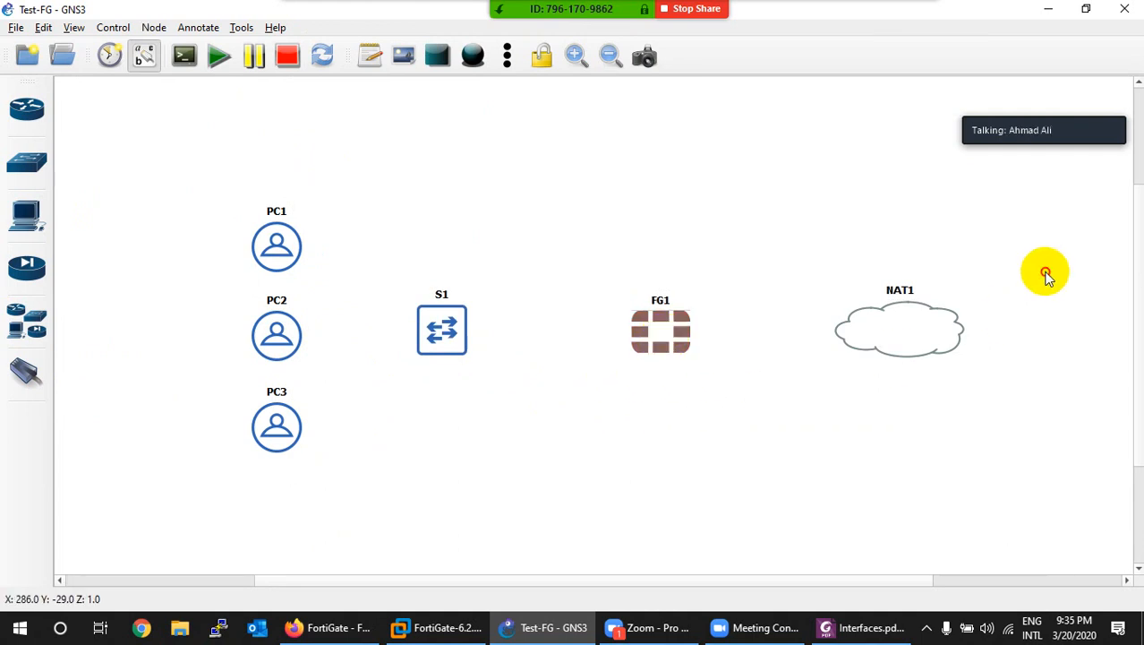
Step: Separate PC2 from PC1 and realign PC1, PC2 and PC3 into a single column
left_click_drag(1045, 271, 224, 390)
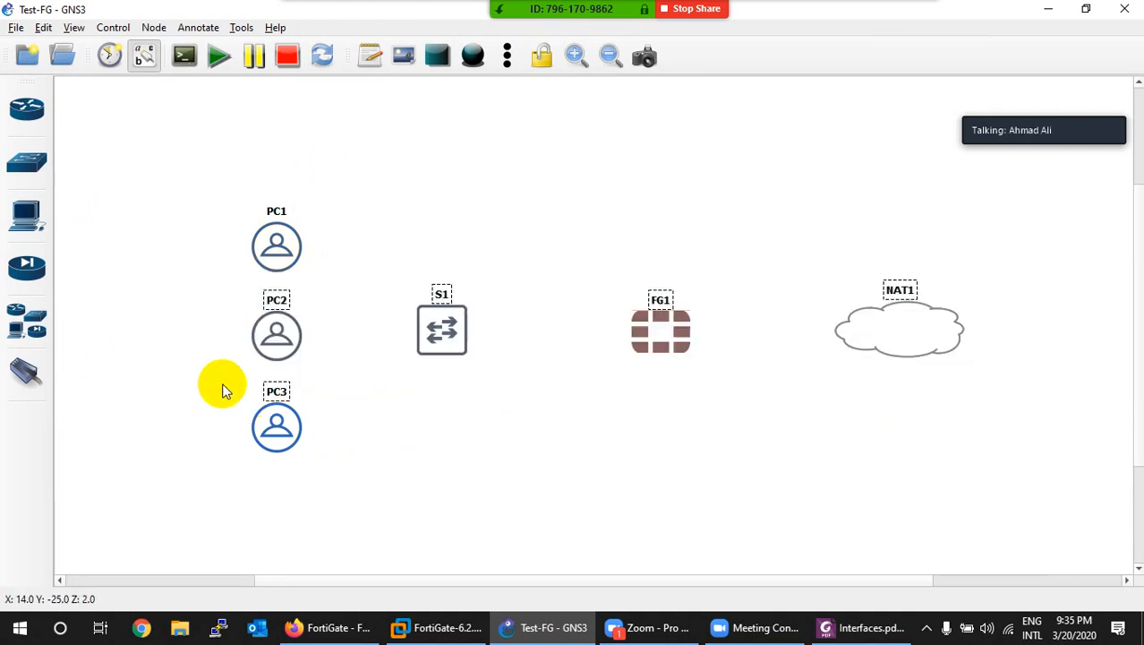
right_click(440, 328)
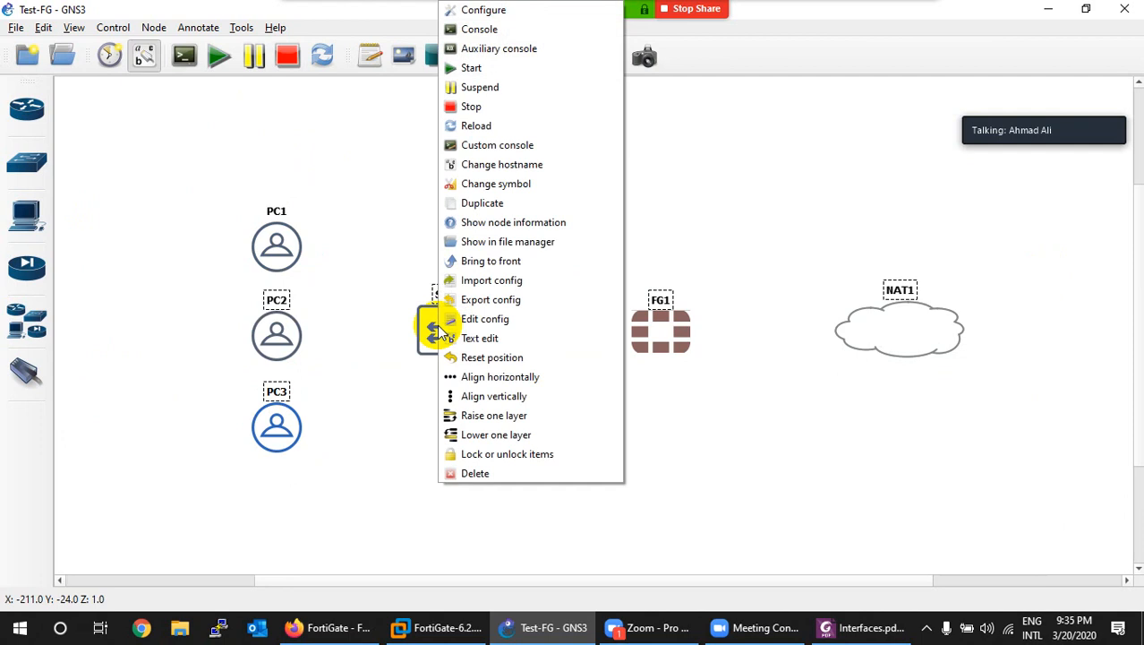
left_click(472, 377)
left_click_drag(276, 328, 291, 245)
left_click_drag(327, 391, 293, 350)
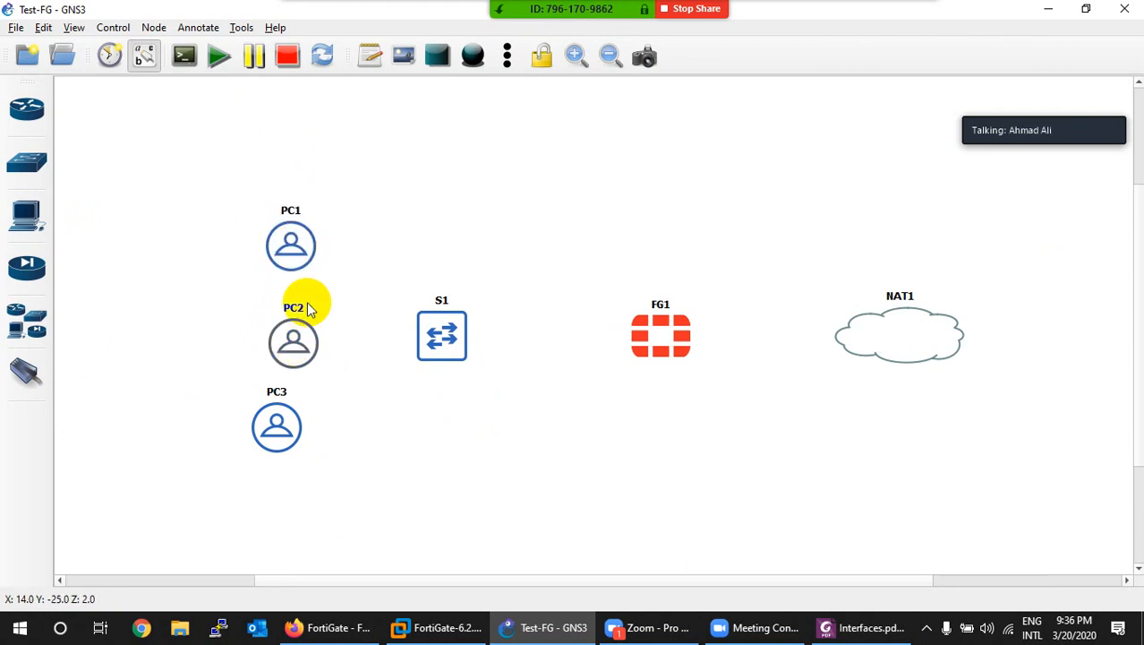
left_click_drag(324, 194, 170, 467)
right_click(296, 349)
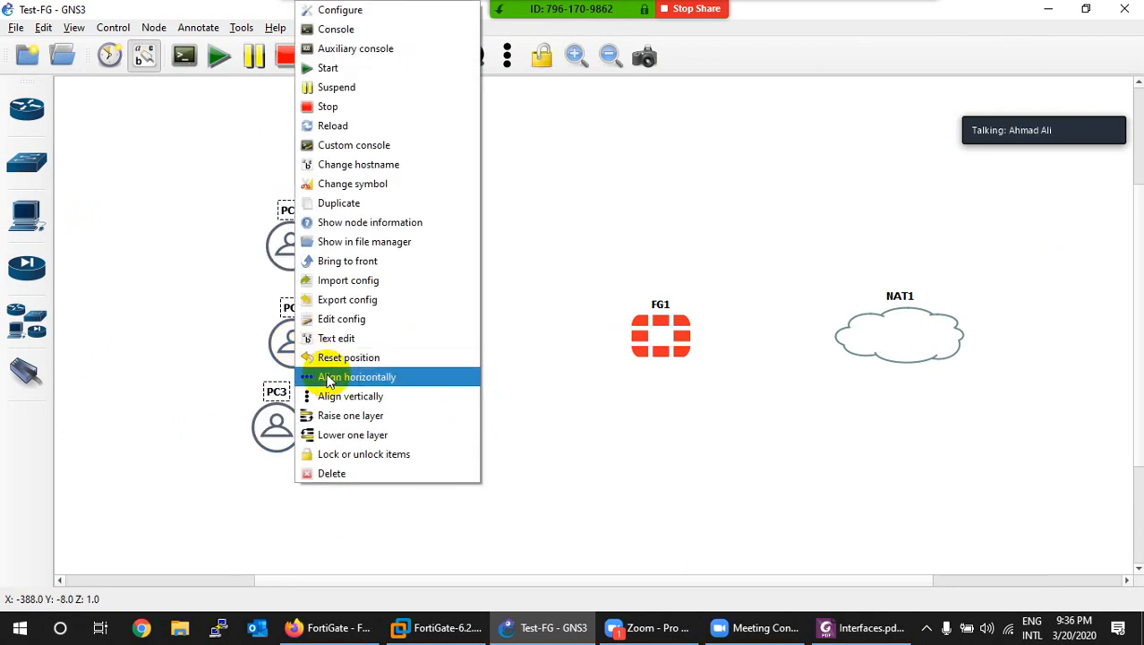
left_click(338, 396)
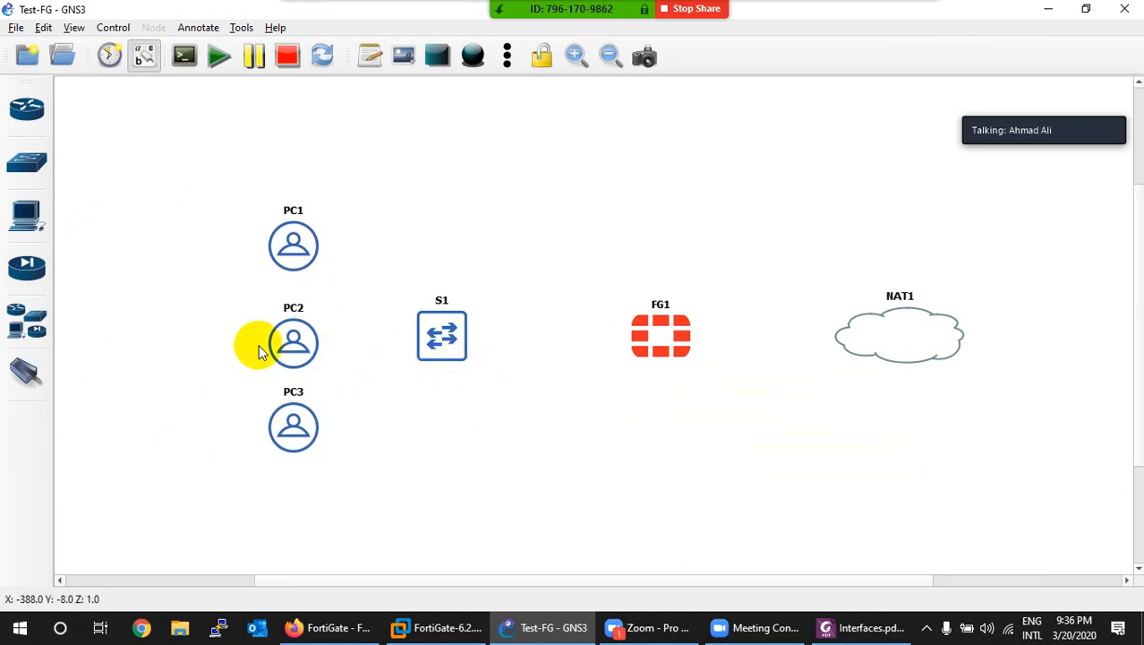
Step: Link NAT1 nat0 to FG1 Port1 and FG1 Port2 to S1 Ethernet0/0
left_click(27, 371)
left_click(867, 333)
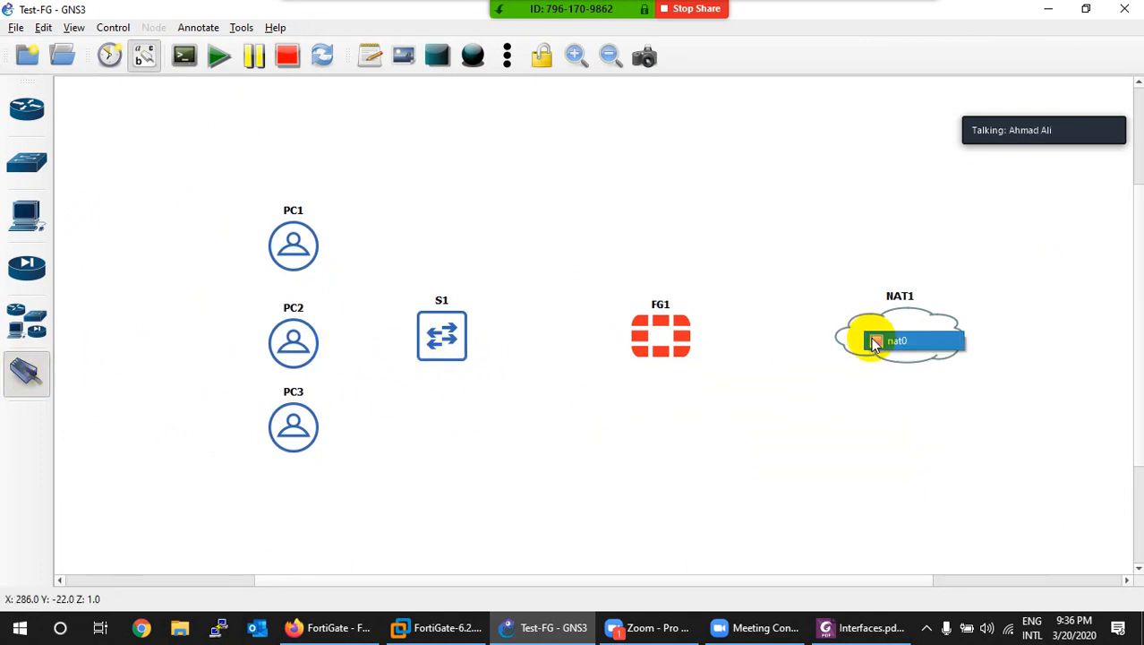
left_click(896, 342)
left_click(687, 346)
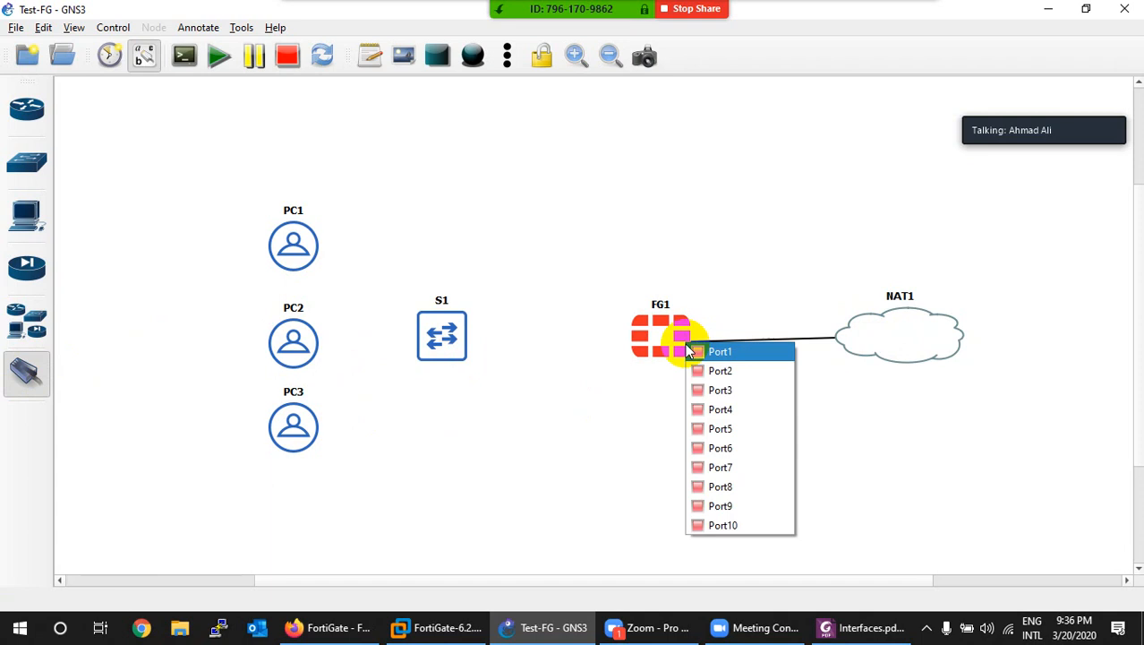
left_click(697, 352)
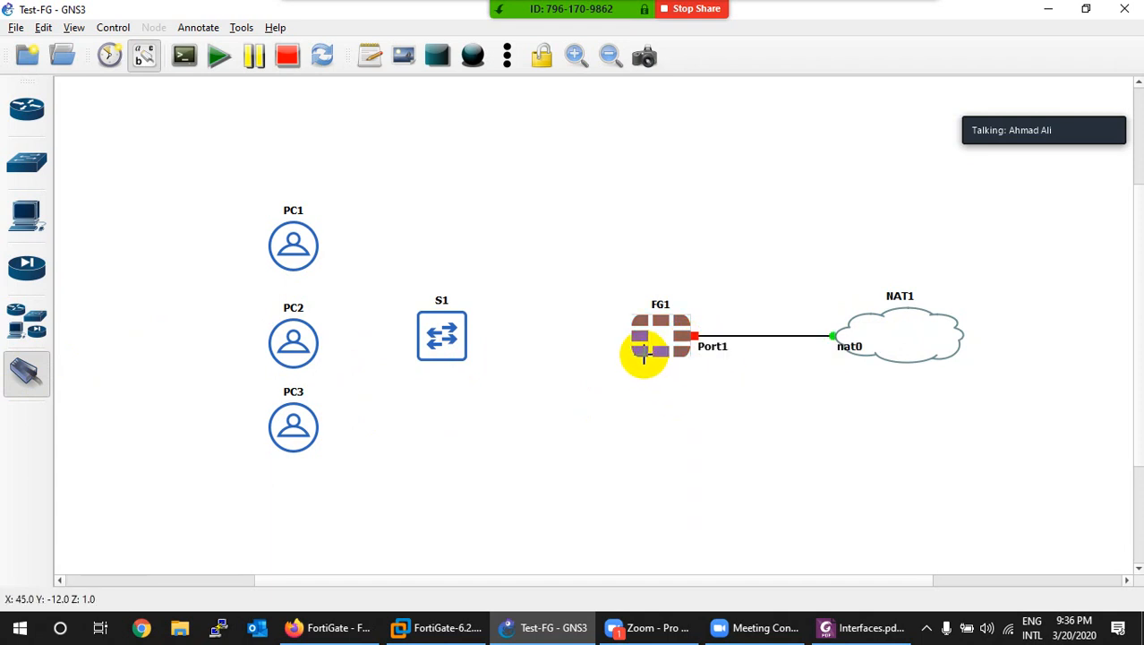
left_click(652, 336)
left_click(676, 366)
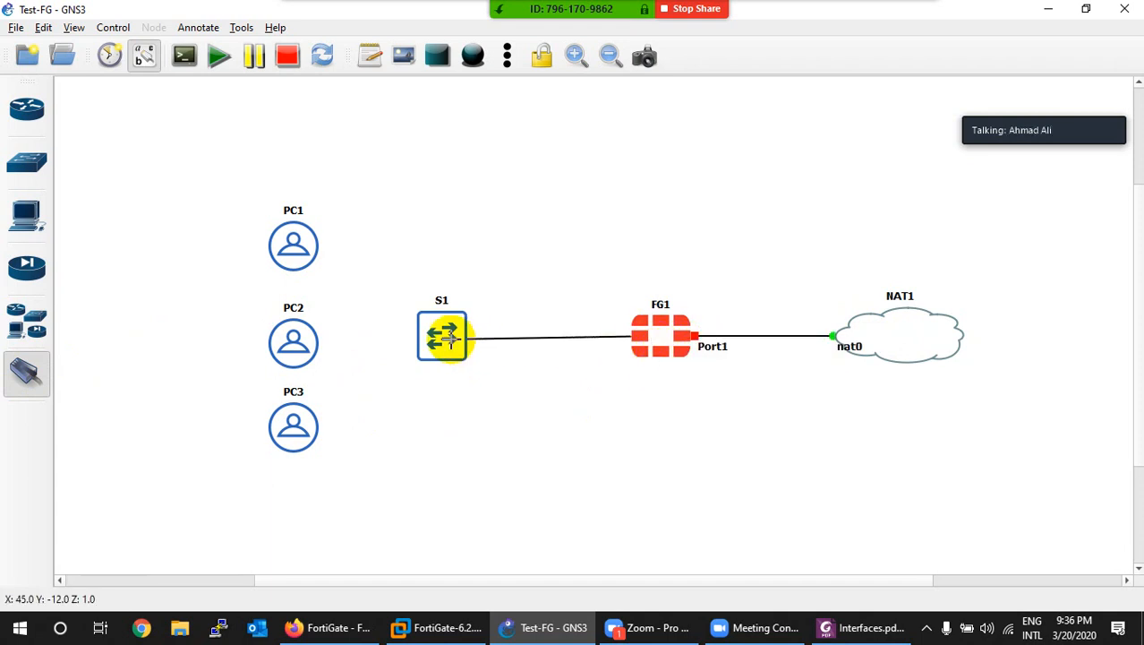
left_click(449, 343)
left_click(463, 348)
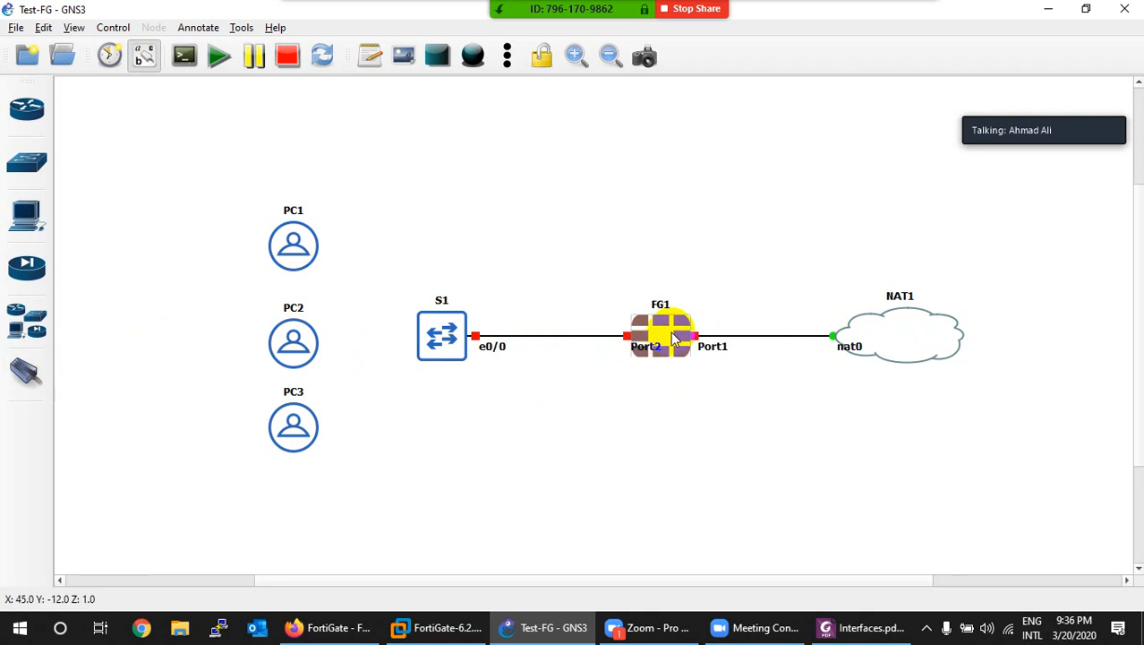
Step: Start FG1, tidy the Port2 and nat0 labels, and rename the cloud to Internet
right_click(673, 331)
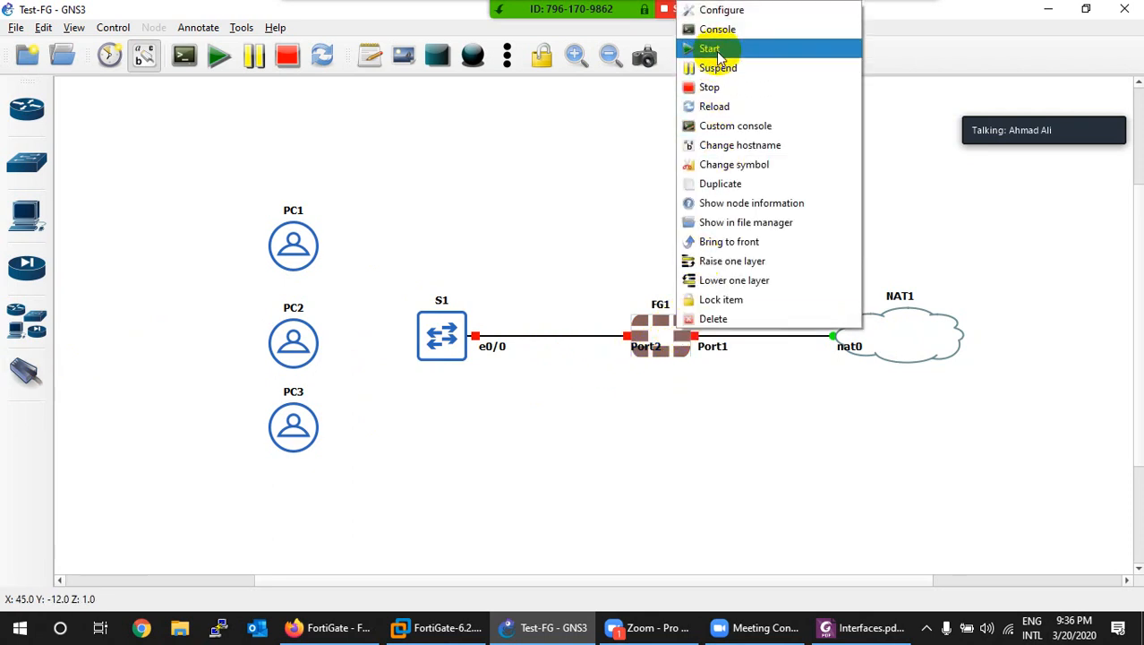
left_click(712, 49)
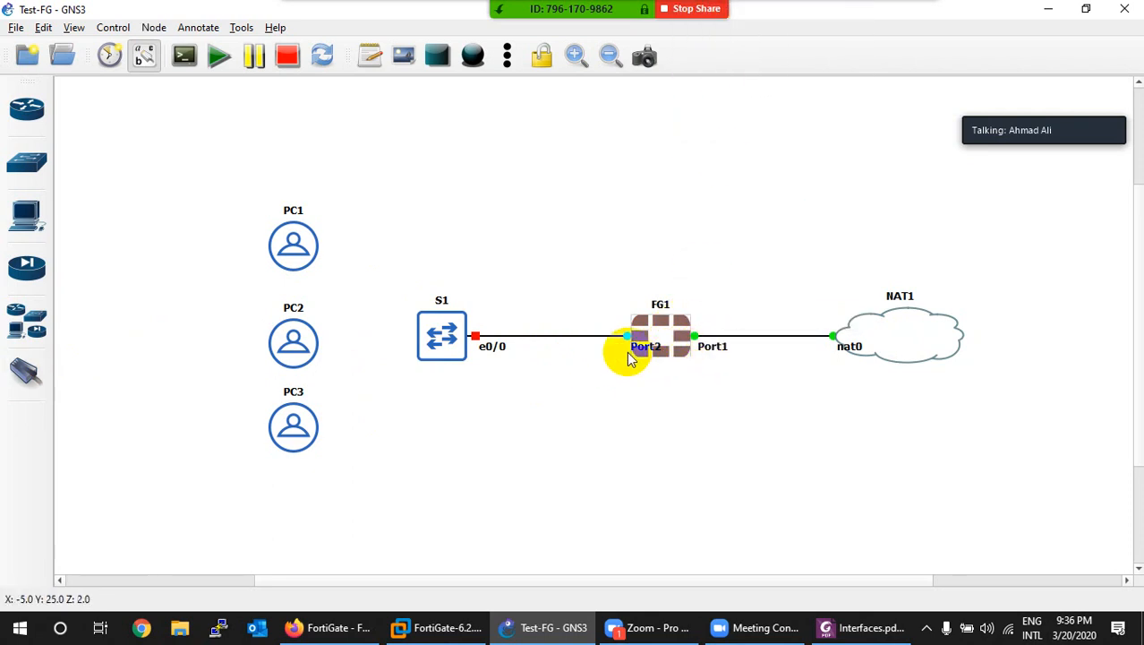
left_click_drag(646, 348, 605, 356)
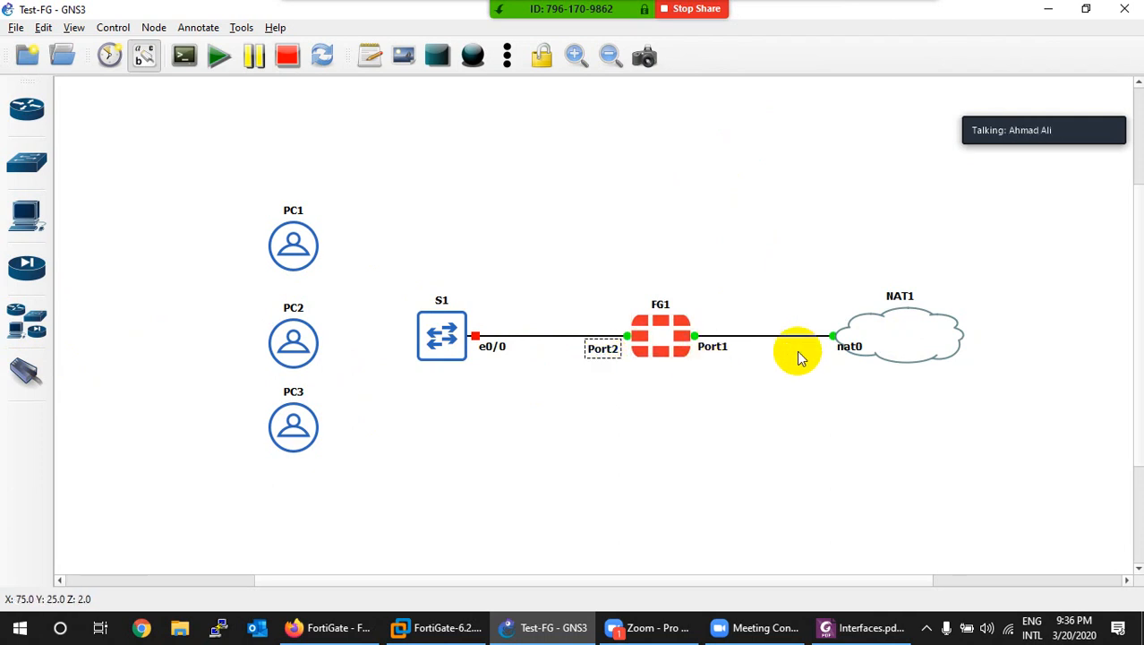
left_click_drag(846, 348, 750, 514)
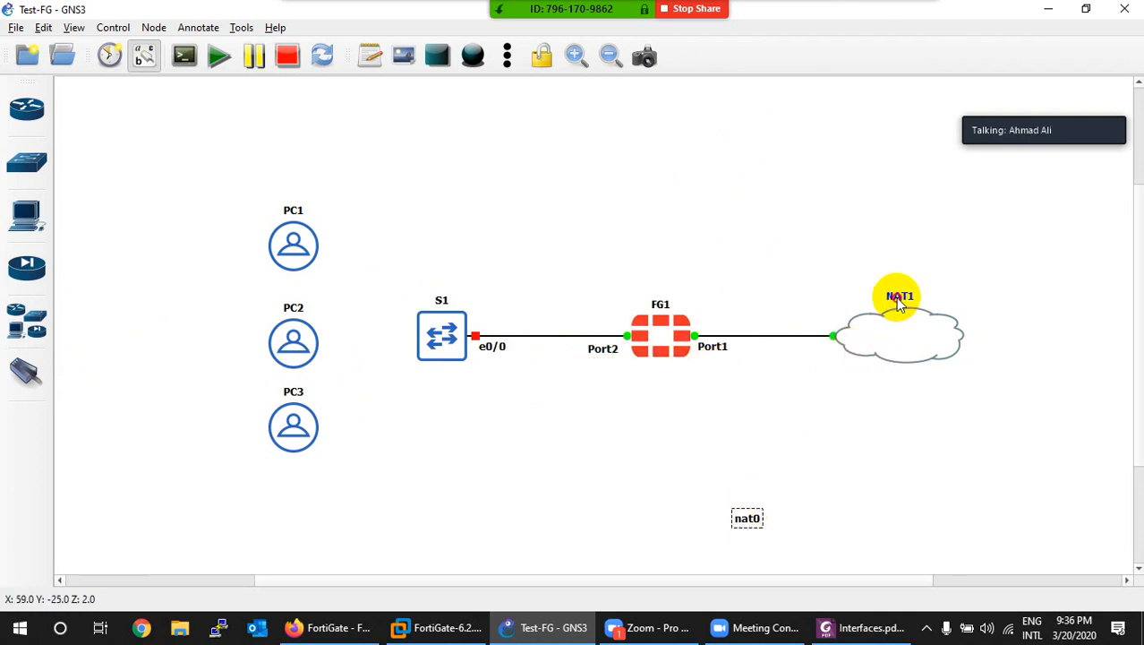
double_click(900, 296)
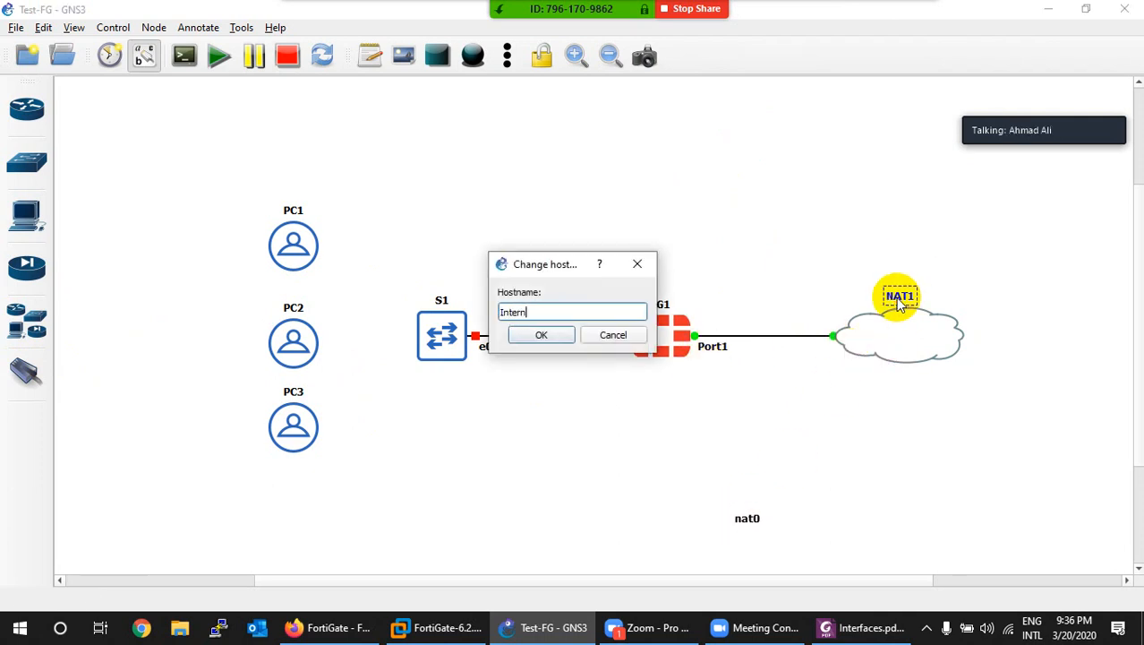
left_click(537, 334)
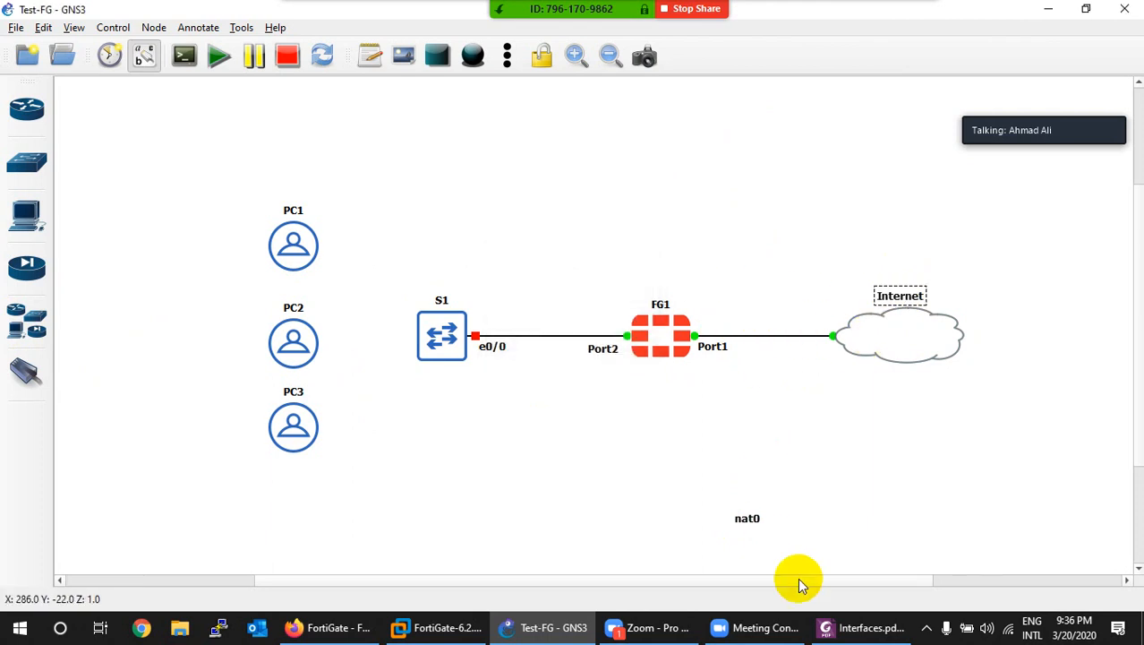
Step: Open VMware Workstation's Virtual Network Editor to look up the NAT subnet
left_click(436, 627)
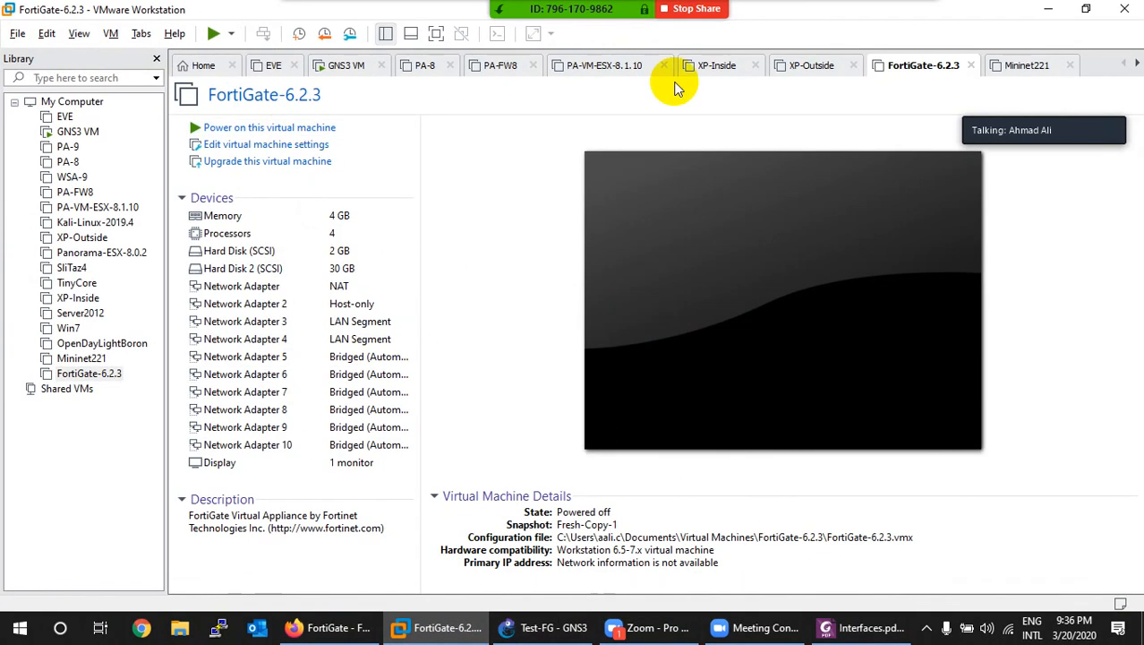
left_click(46, 34)
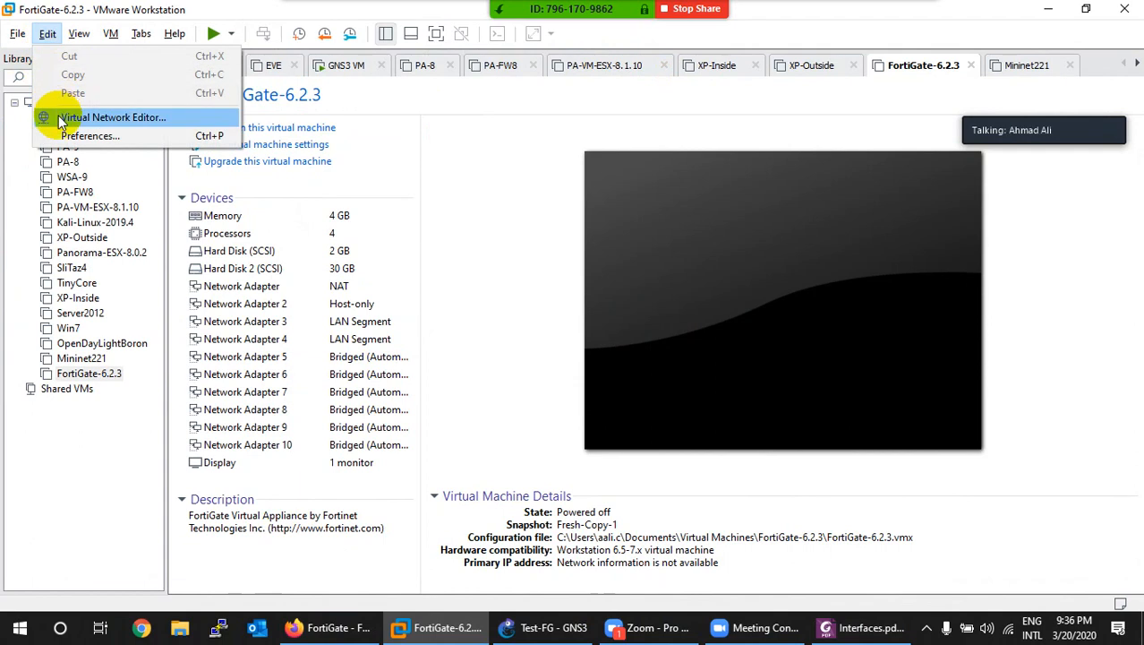
left_click(54, 115)
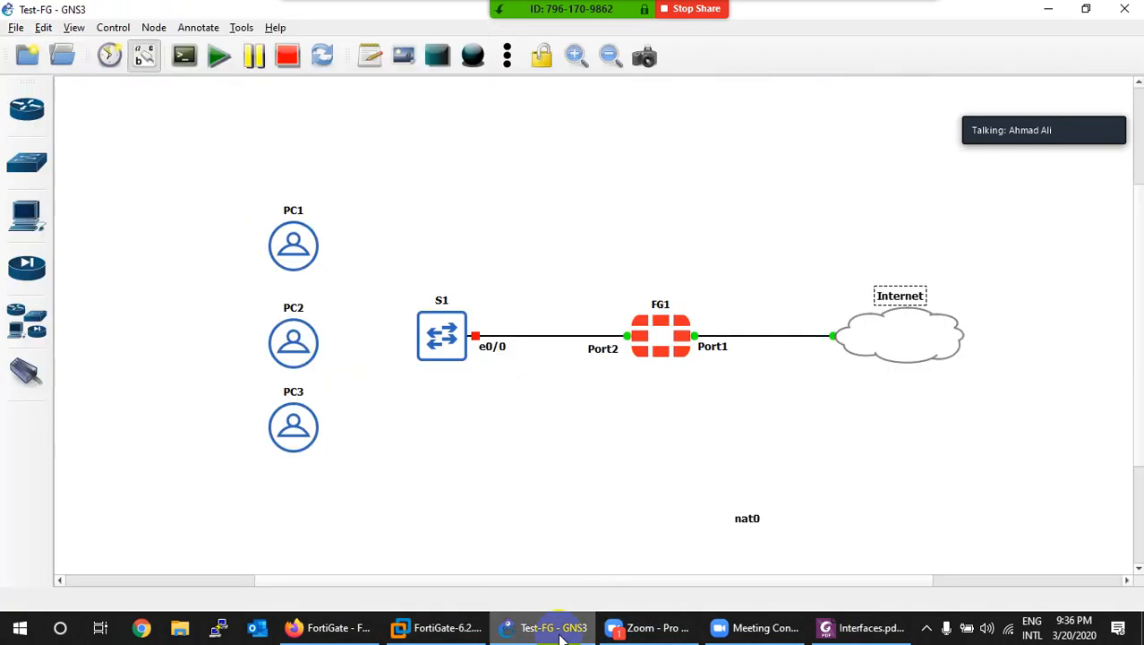
Step: Link S1 Ethernet0/1 to PC1 eth0, then check VMnet8's 192.168.122.0 subnet and close the editor
left_click(548, 627)
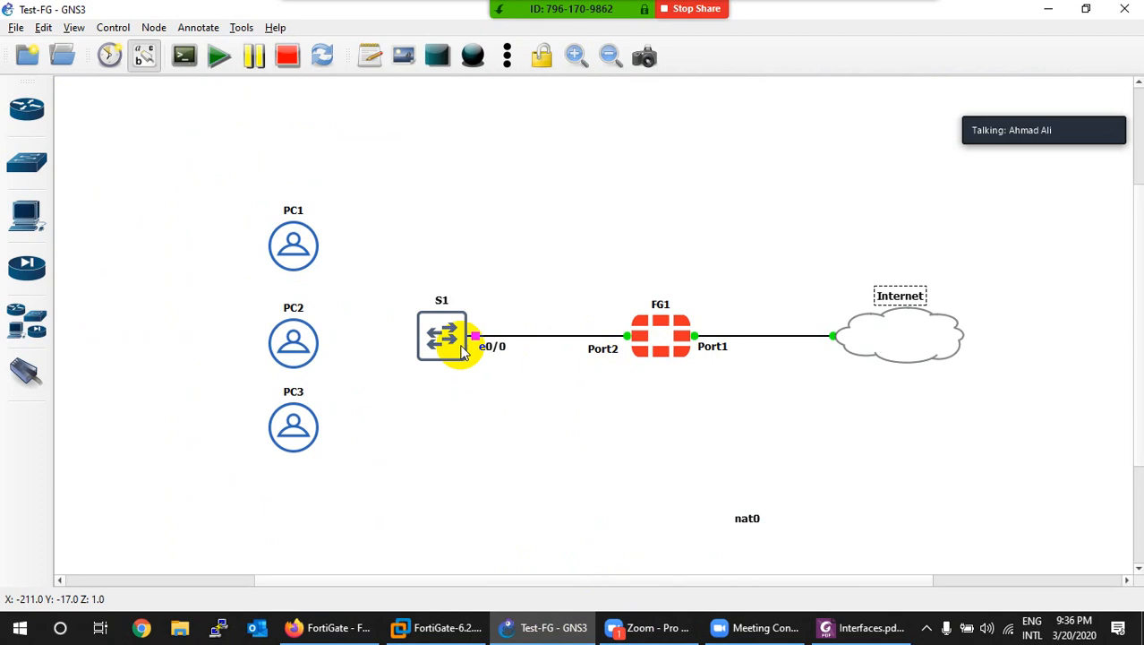
left_click(25, 374)
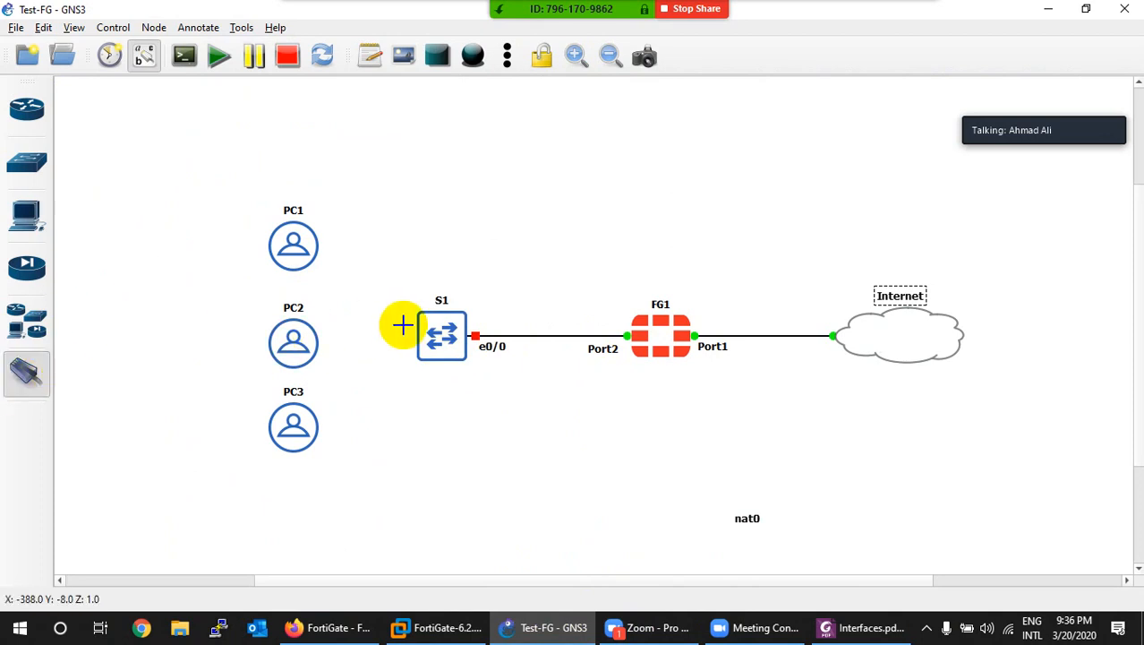
left_click(438, 329)
left_click(452, 358)
left_click(295, 250)
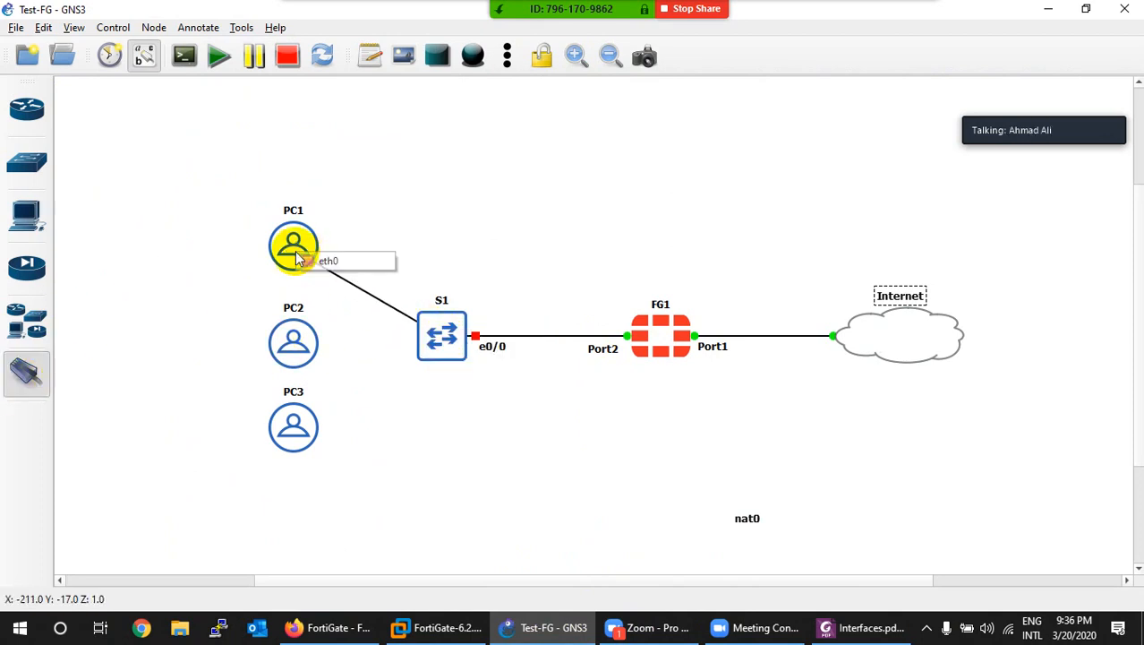
left_click(306, 260)
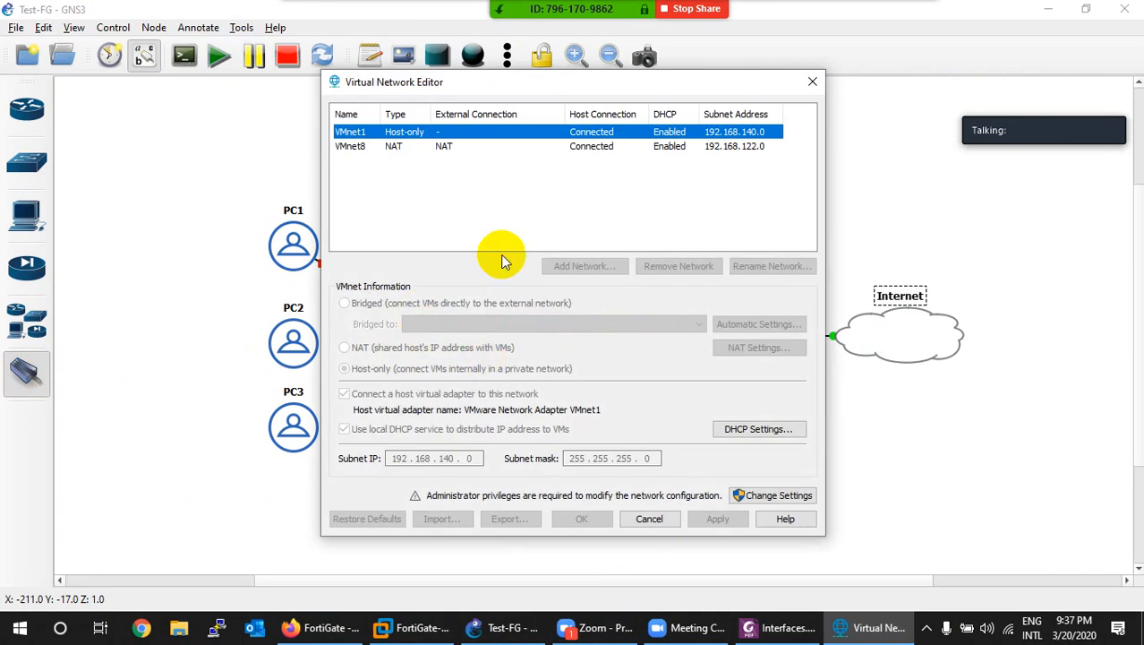
left_click(698, 147)
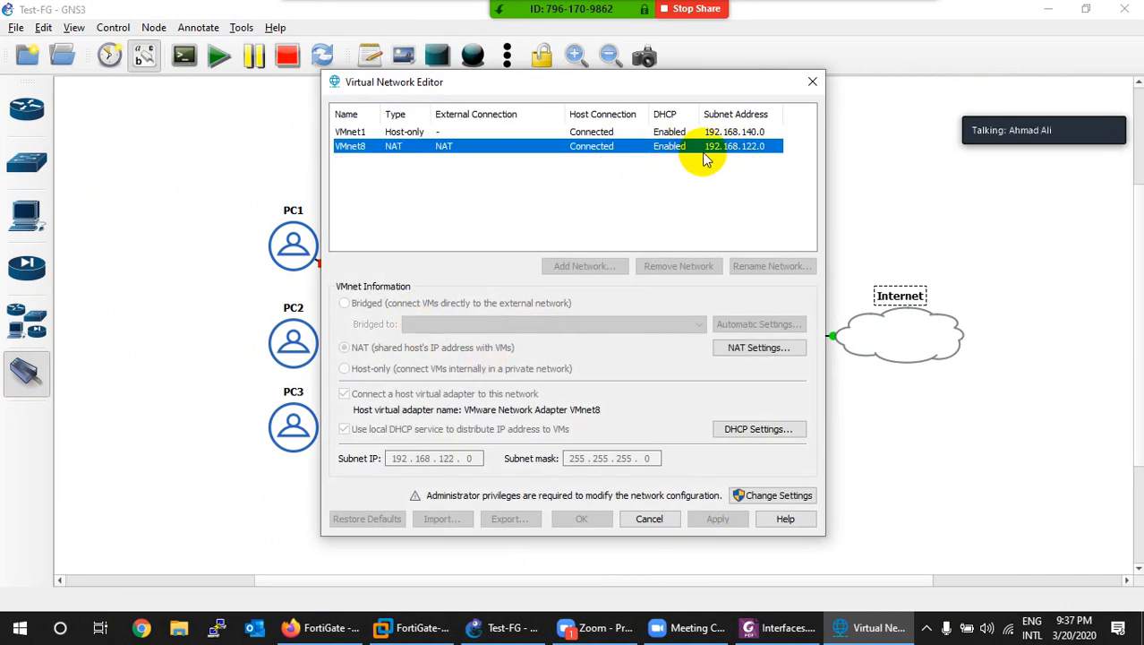
left_click(649, 519)
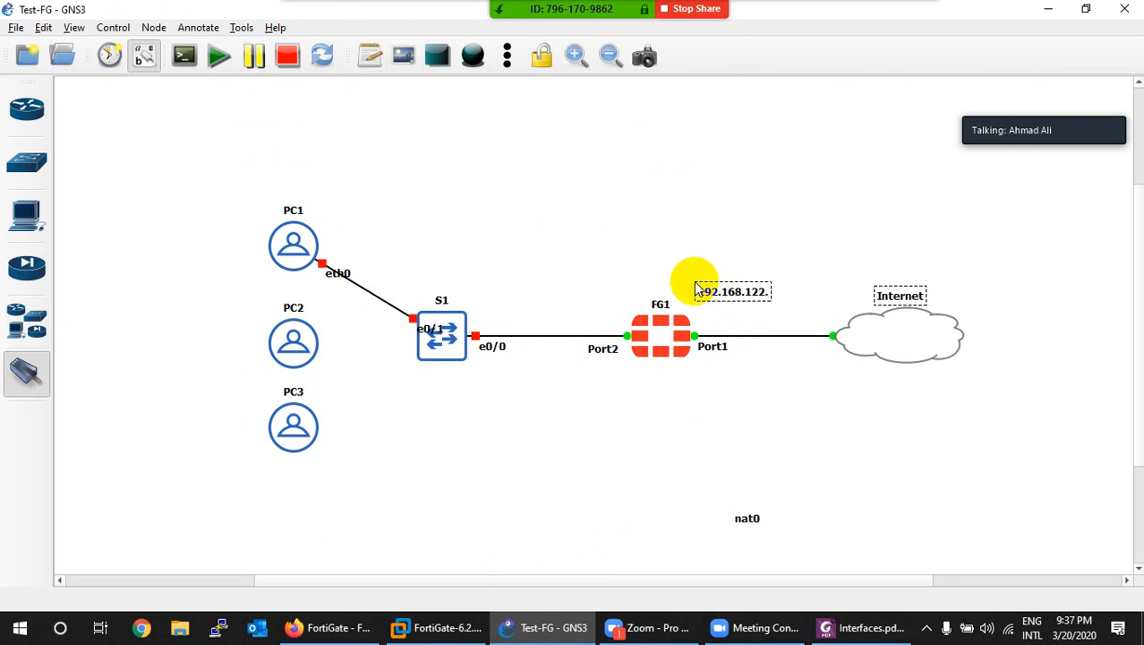
Step: Place the 192.168.122.0/24 note on the FG1–Internet link, copy it above S1–FG1, and tidy labels
left_click(807, 187)
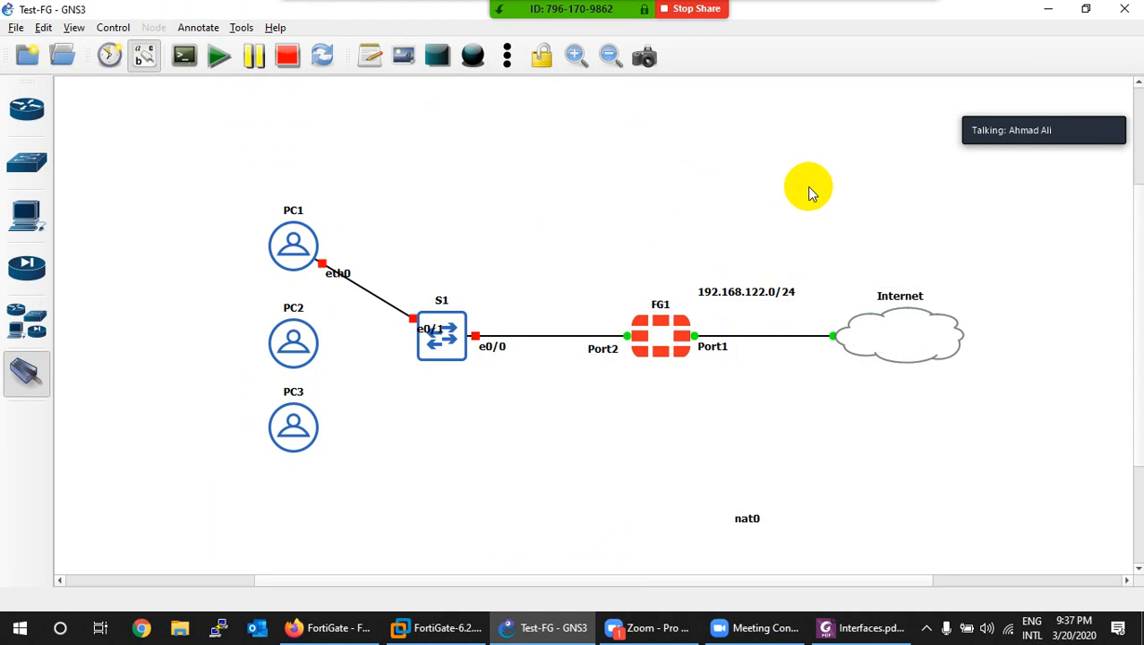
left_click_drag(734, 289, 751, 320)
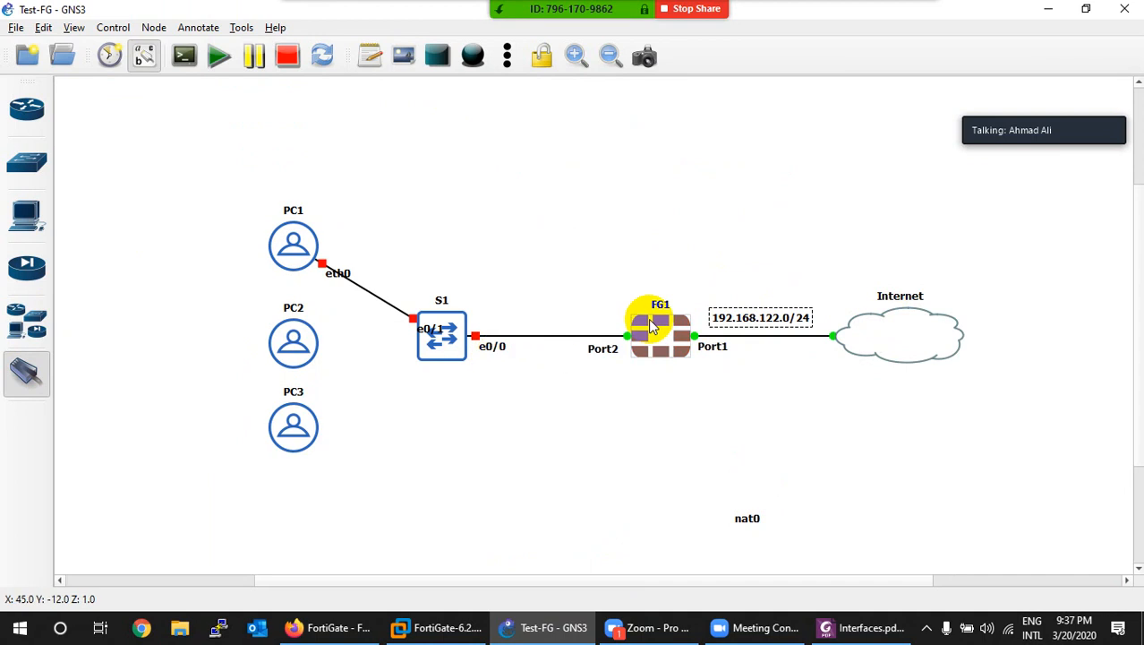
right_click(756, 320)
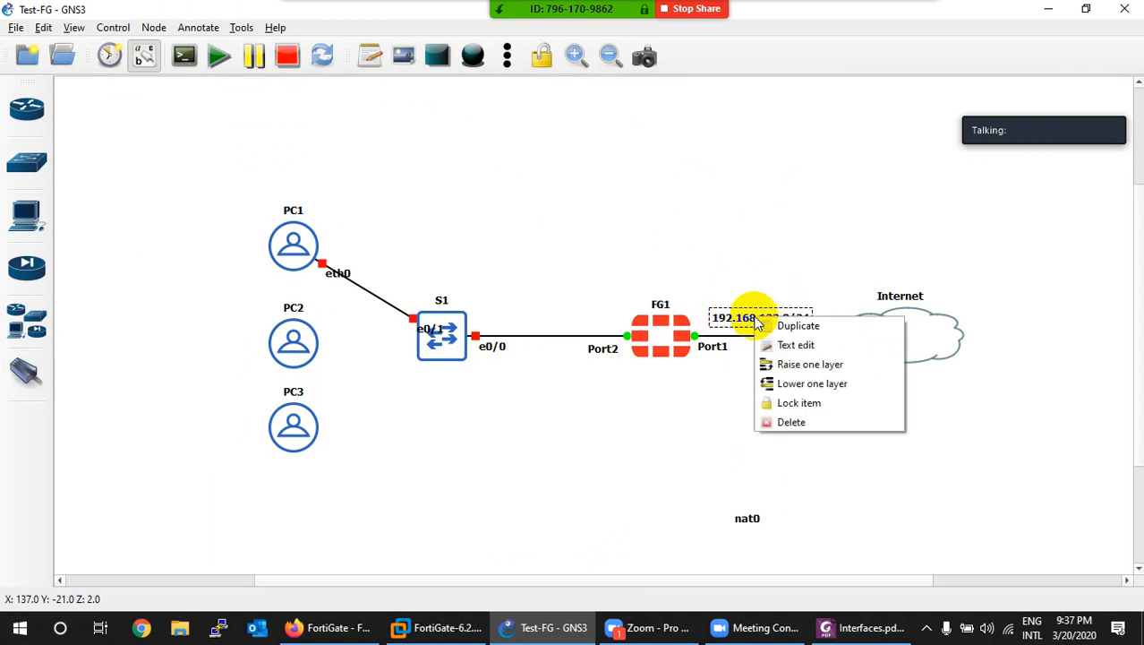
left_click(777, 325)
left_click_drag(772, 344, 535, 250)
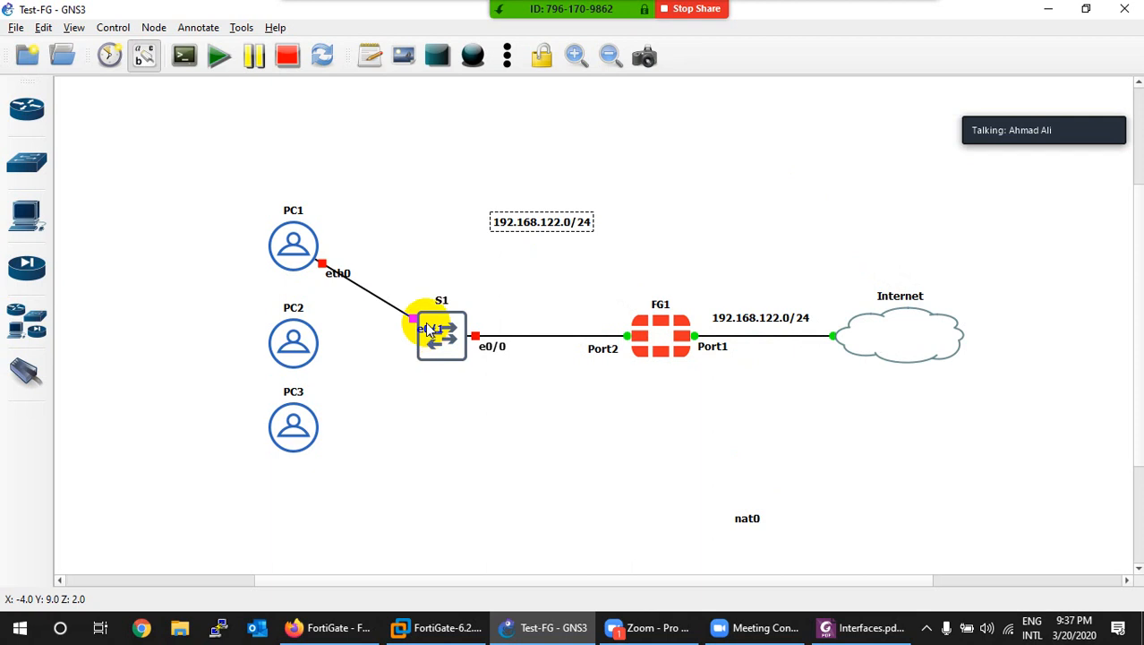
left_click_drag(421, 325, 405, 303)
left_click_drag(350, 269, 667, 494)
Step: Link S1 e0/2 to PC2 eth0 and reposition its link labels
left_click(15, 373)
left_click(421, 333)
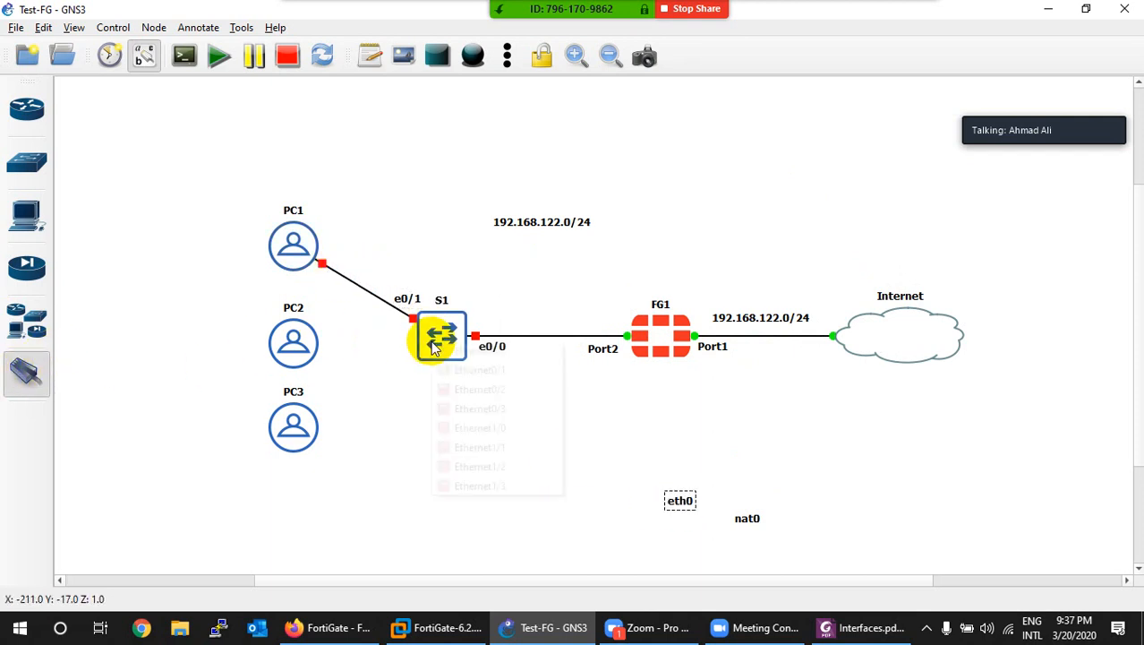
left_click(462, 395)
left_click(289, 338)
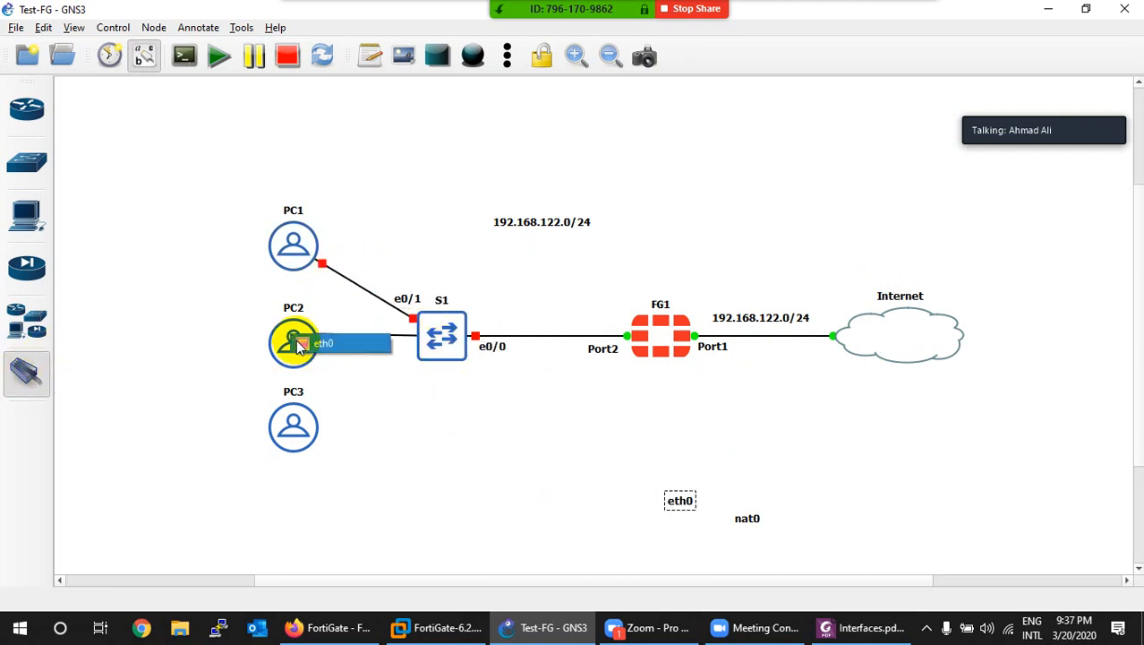
left_click(303, 345)
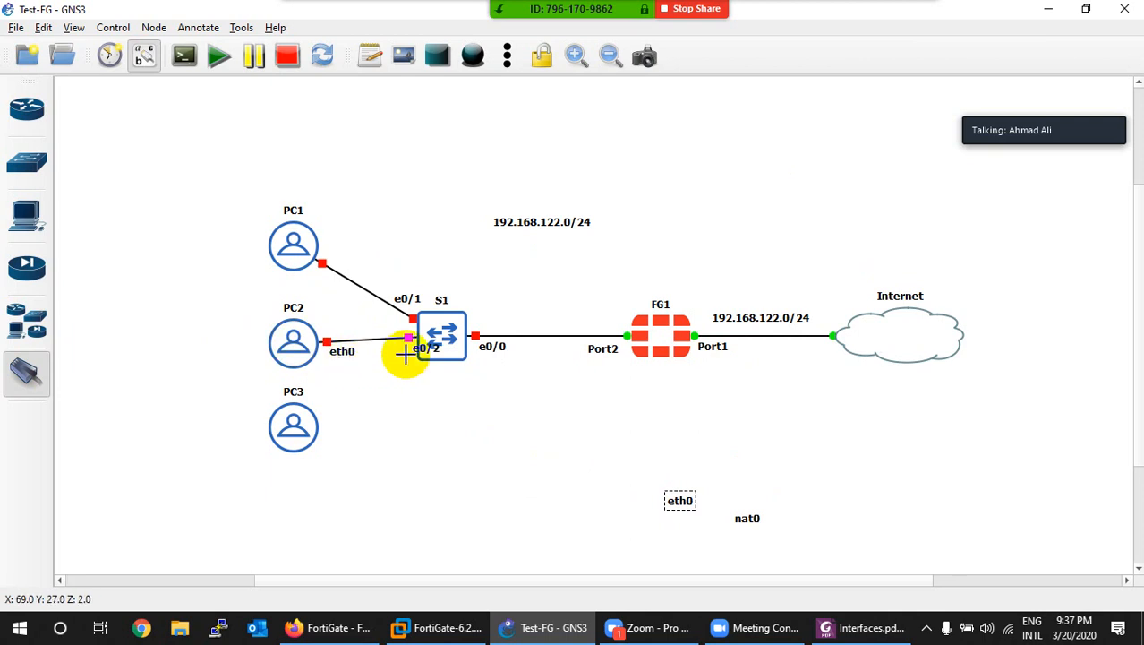
left_click_drag(341, 353, 626, 488)
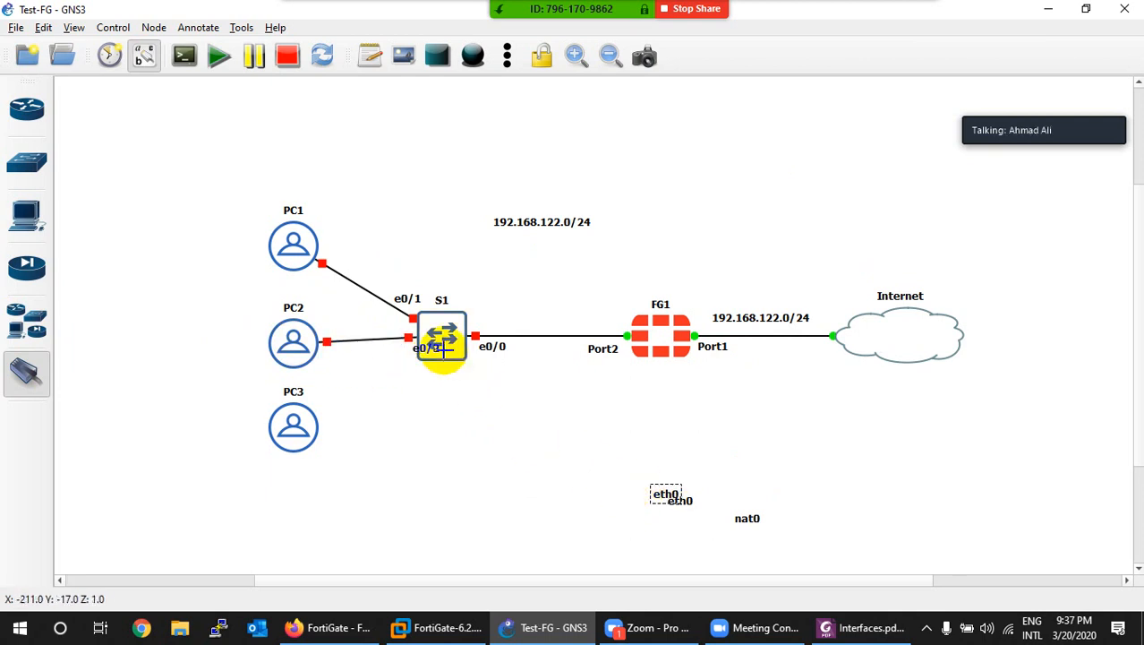
left_click_drag(434, 347, 387, 335)
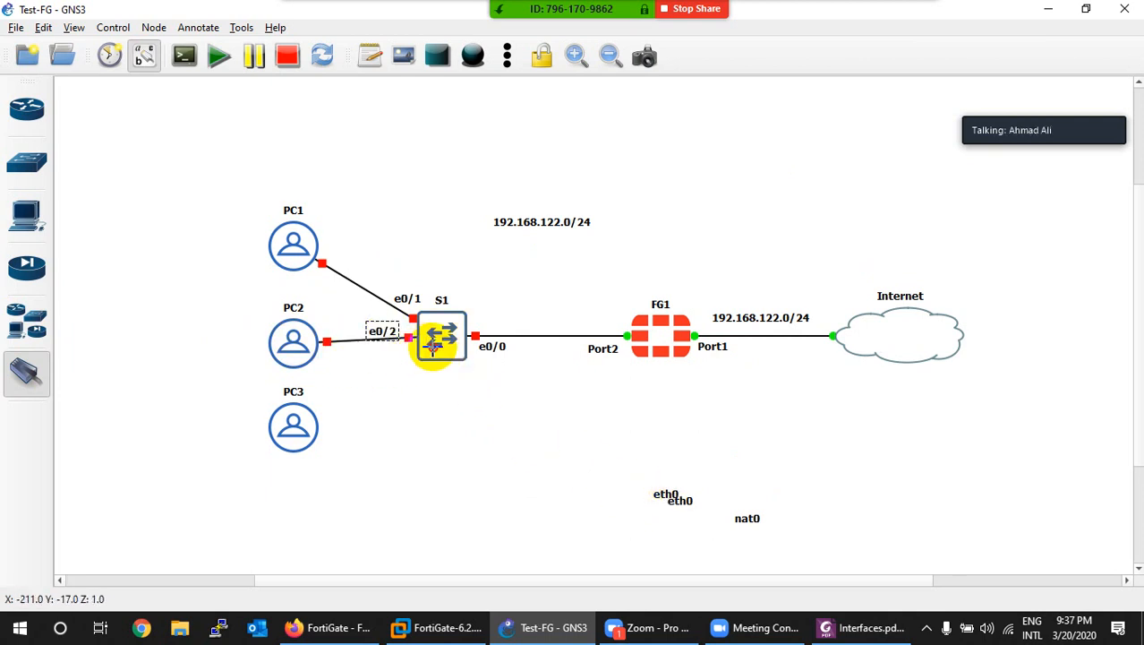
Step: Link S1 e0/3 to PC3 eth0, tidy its labels, nudge PC2, and select the eth0/nat0 labels
left_click(435, 340)
left_click(455, 409)
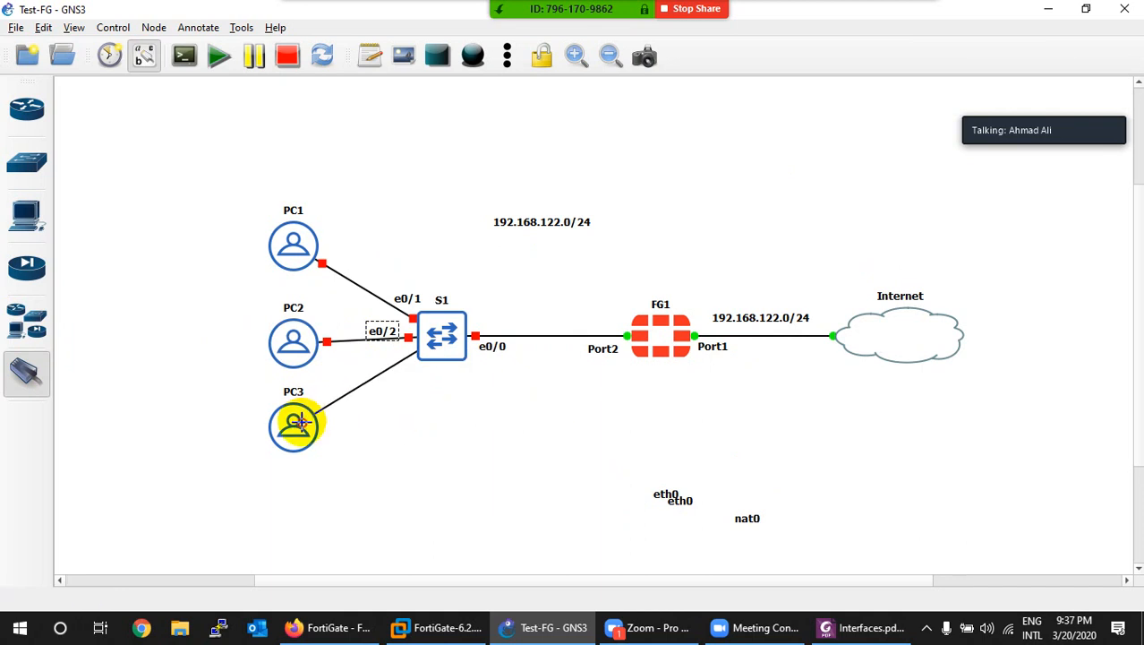
left_click(295, 422)
left_click(331, 430)
left_click_drag(420, 378, 408, 379)
left_click_drag(340, 425, 657, 503)
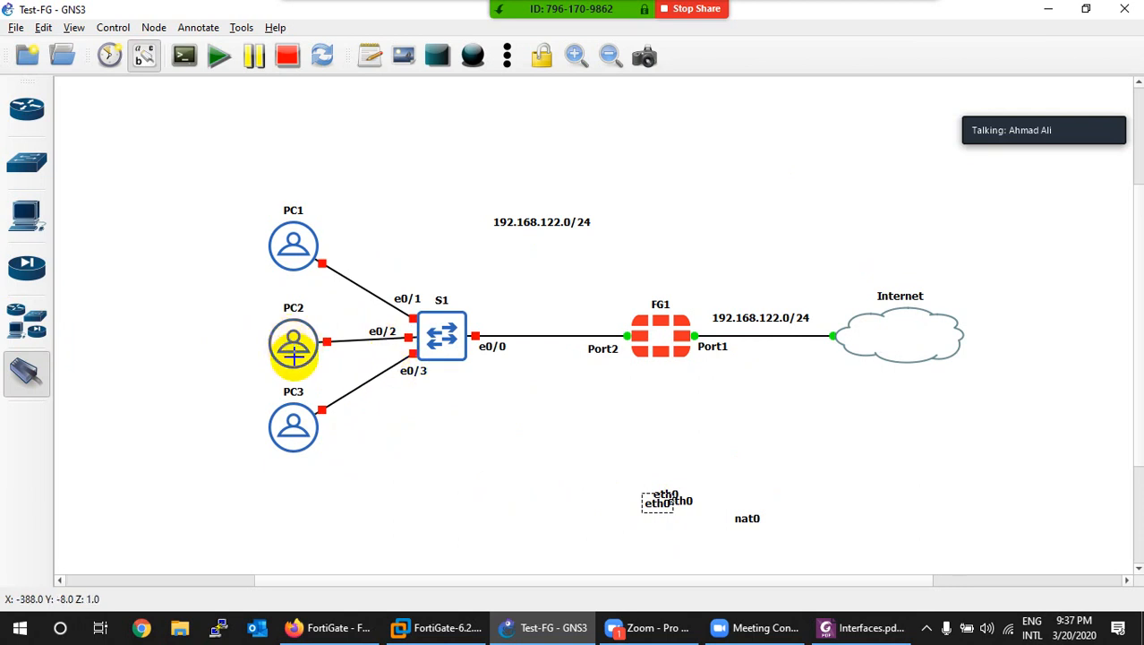
left_click_drag(284, 341, 290, 349)
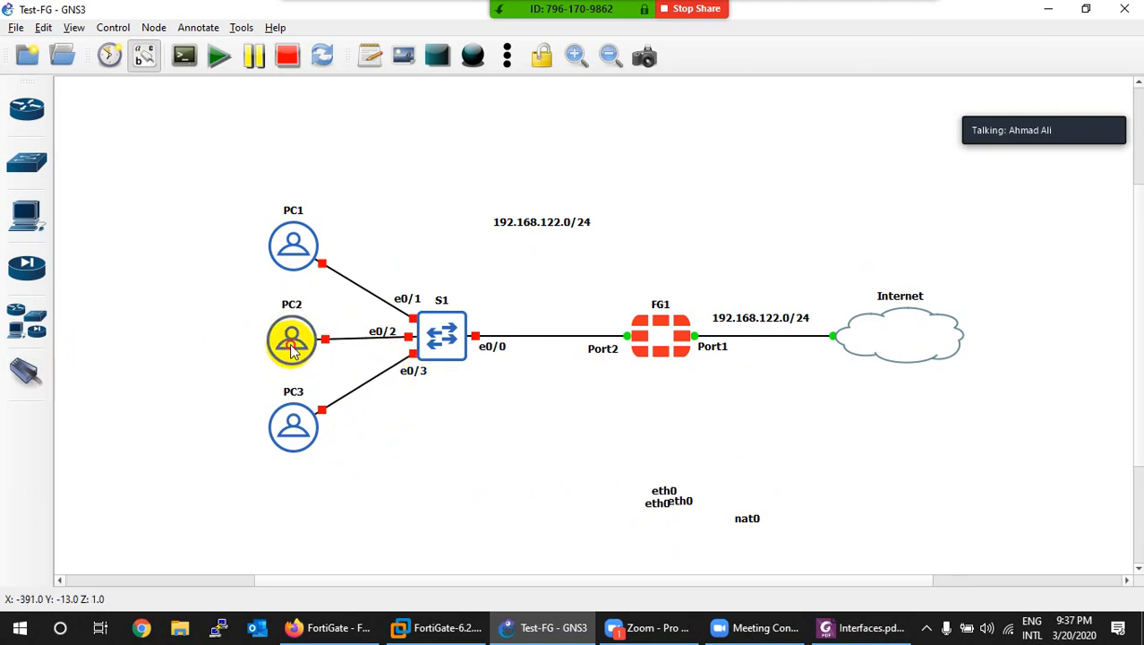
left_click_drag(611, 466, 797, 584)
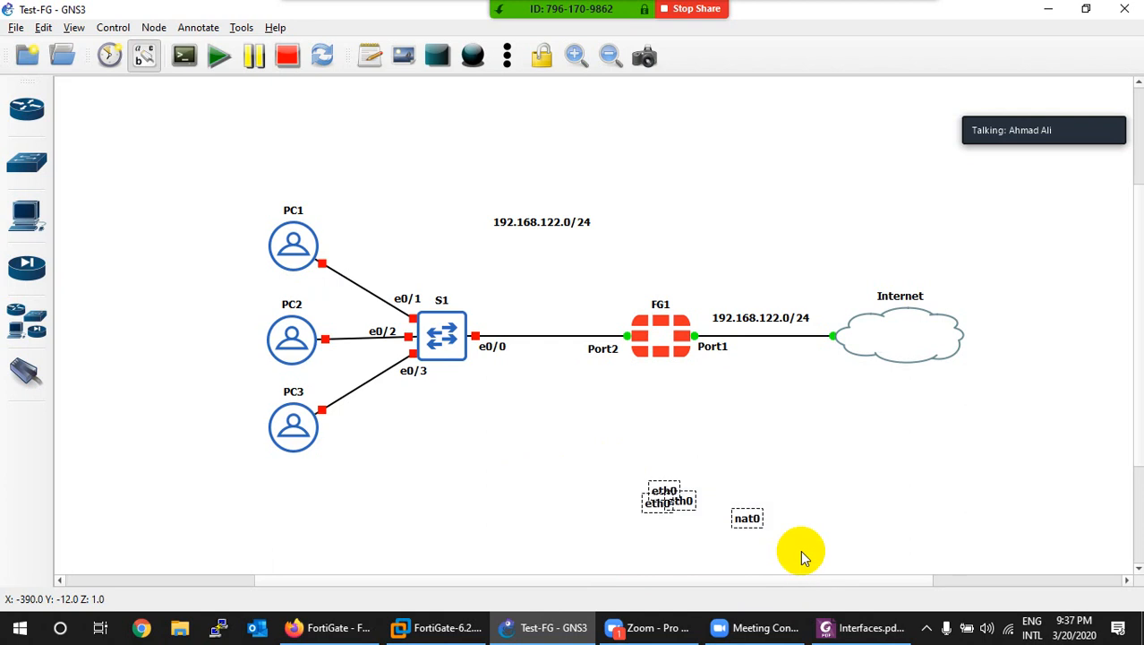
Step: Blank out the selected eth0 and nat0 link labels by applying empty text to all
right_click(673, 495)
left_click(699, 504)
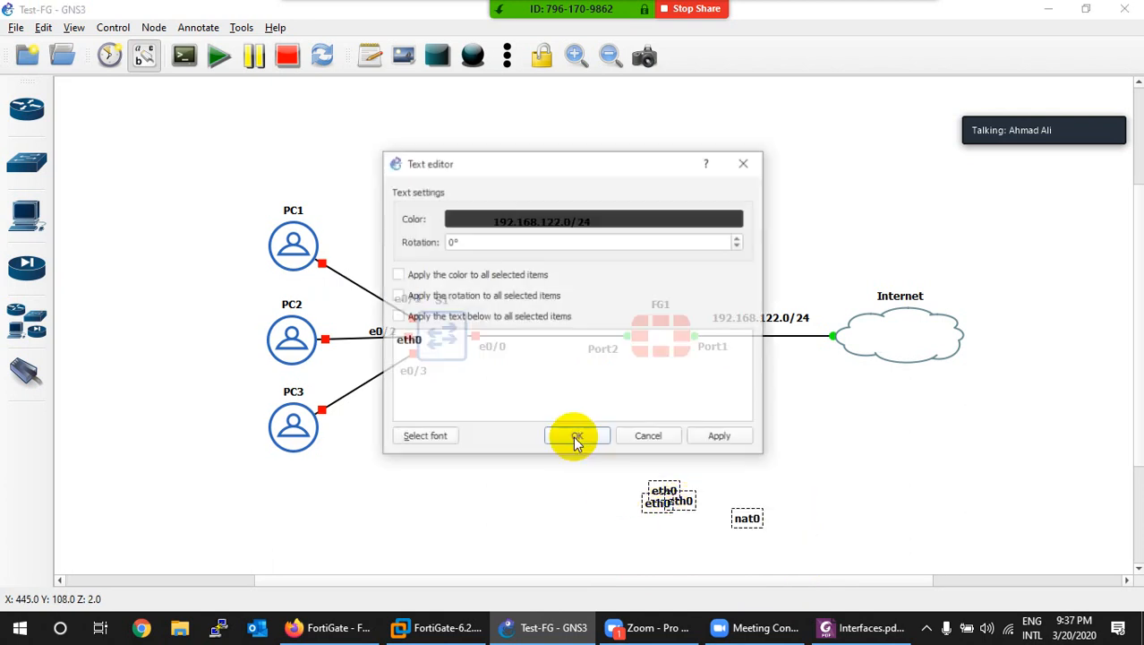
left_click(398, 318)
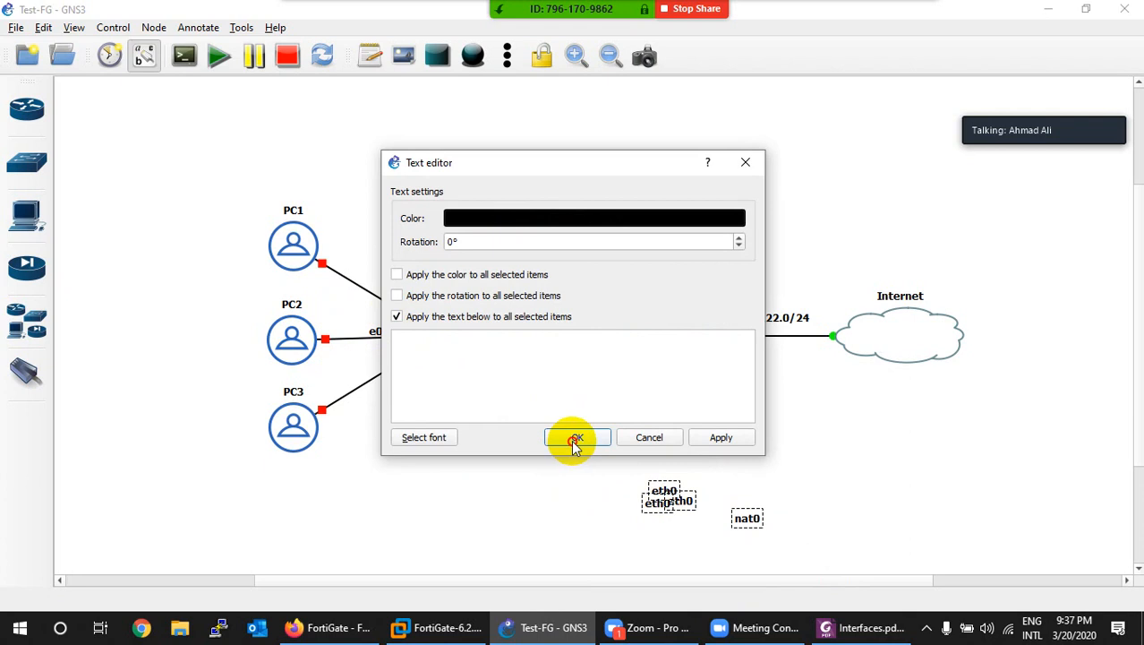
left_click(576, 439)
Step: Move the subnet note beside PC1 and change it to 192.168.10.1/24
scroll(584, 430, "down", 3)
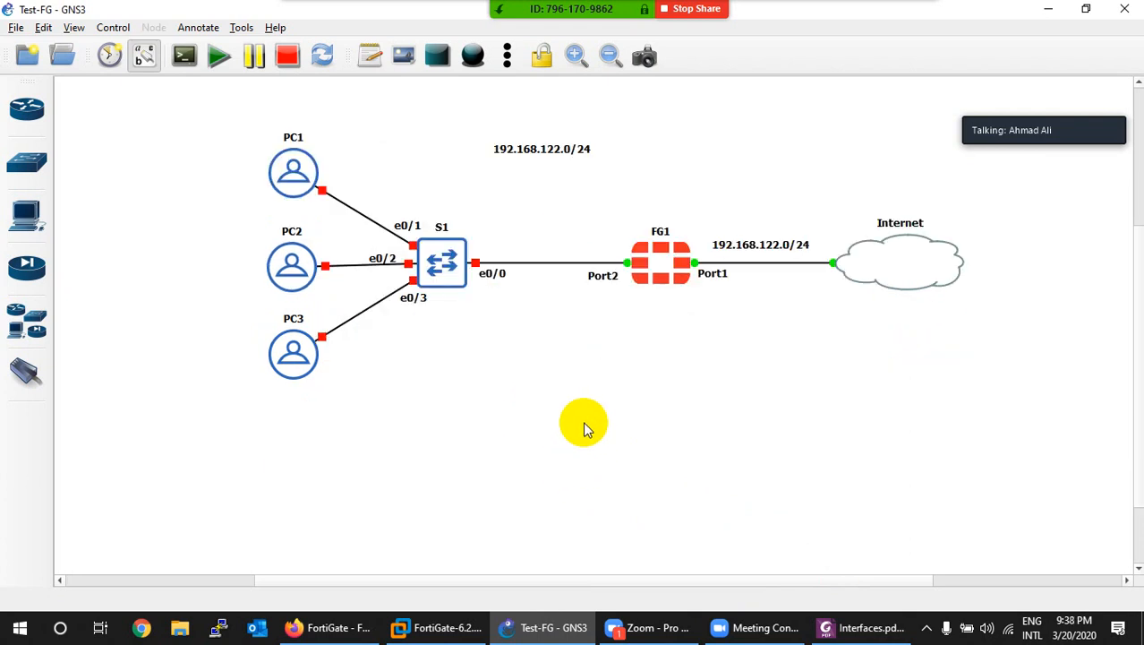
left_click_drag(542, 154, 204, 169)
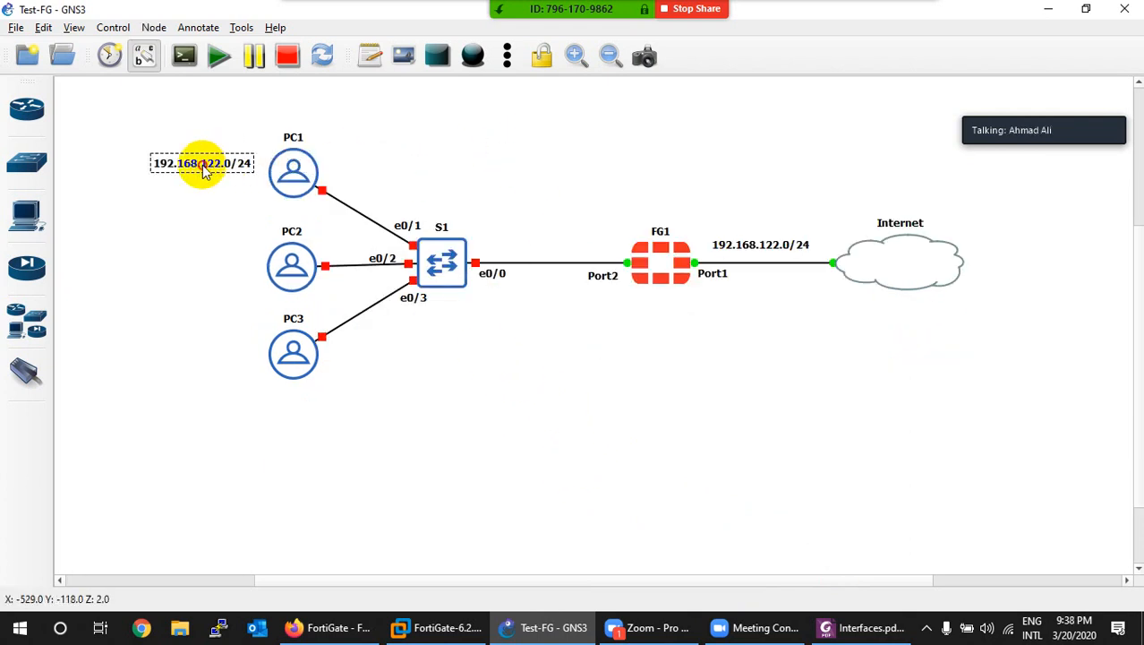
double_click(204, 168)
key("Left")
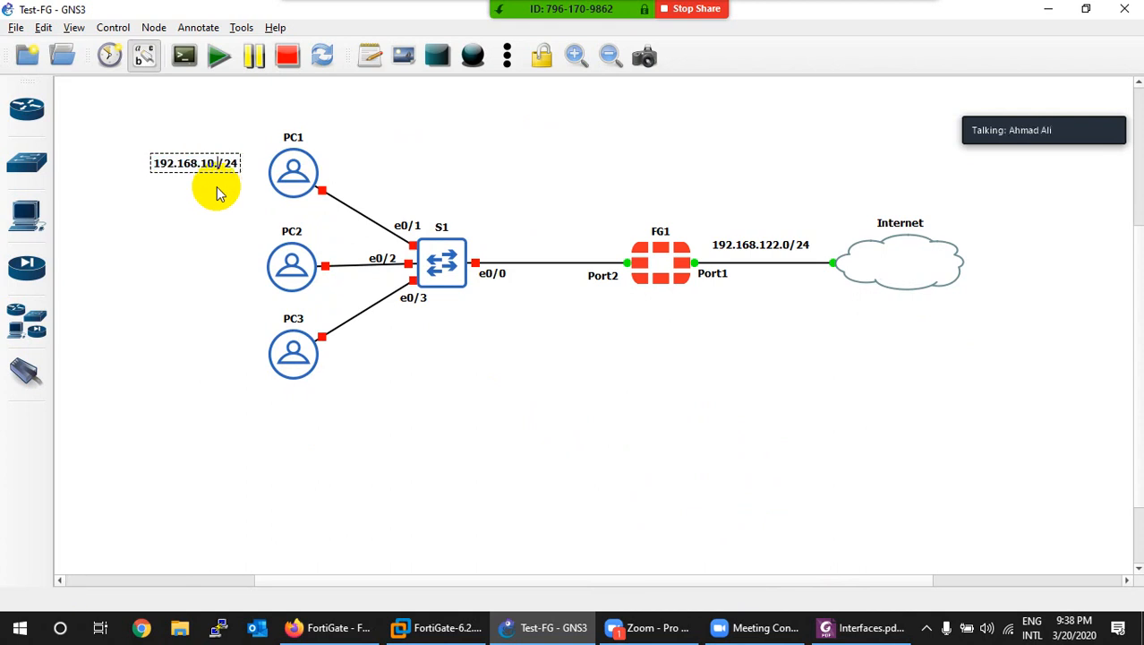
Step: Duplicate the note beside PC2 and change it to 192.168.20.2/24
right_click(176, 161)
left_click(189, 171)
left_click_drag(197, 195, 182, 269)
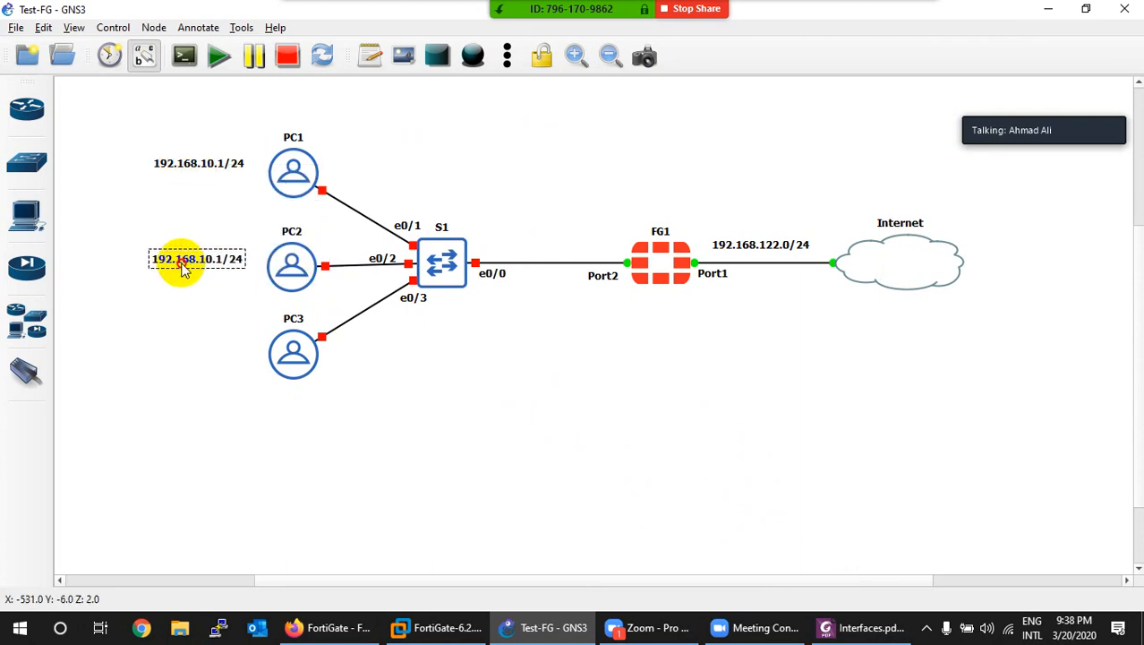
double_click(188, 269)
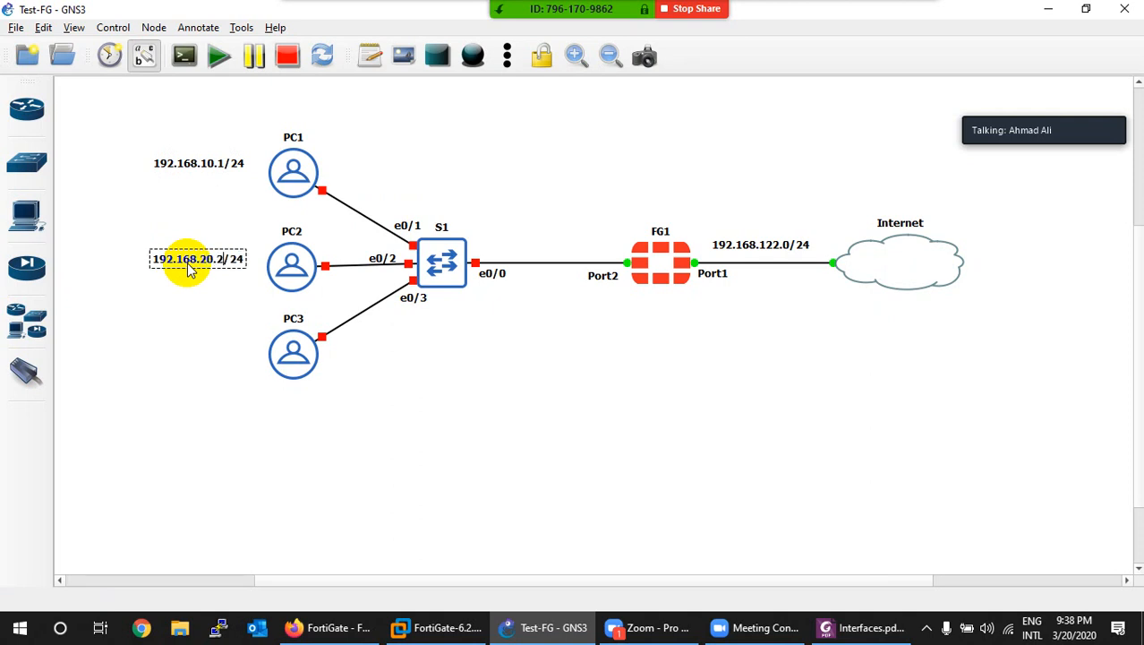
left_click(189, 308)
double_click(194, 267)
left_click(189, 302)
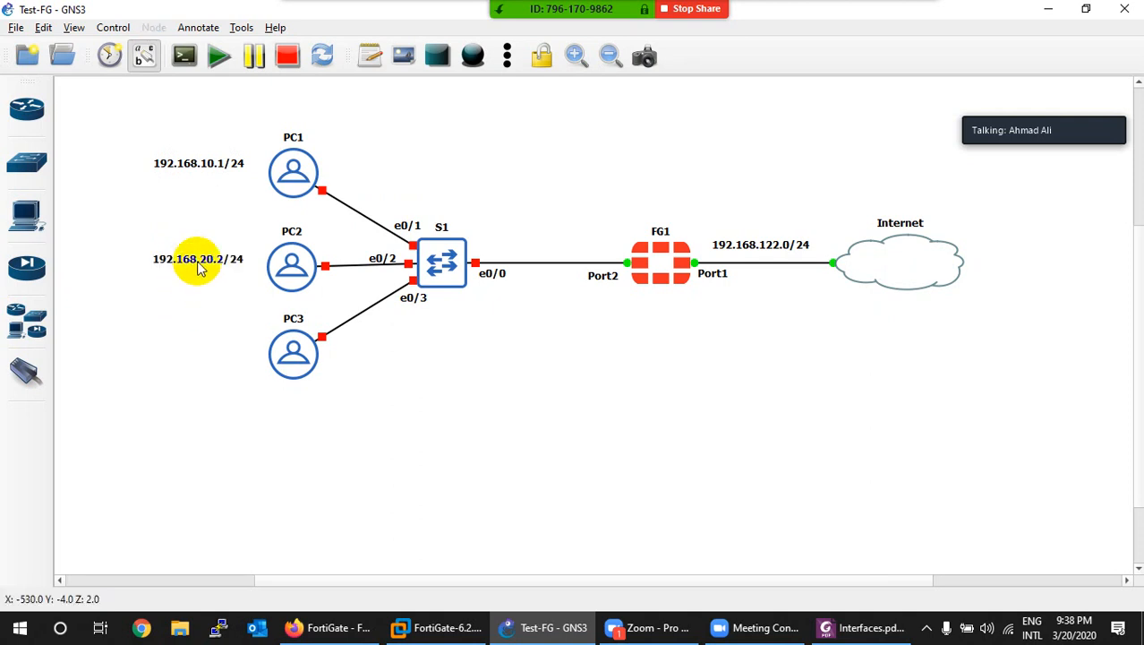
Step: Duplicate the note beside PC3 and change it to 192.168.30.3/24
right_click(199, 269)
left_click(207, 268)
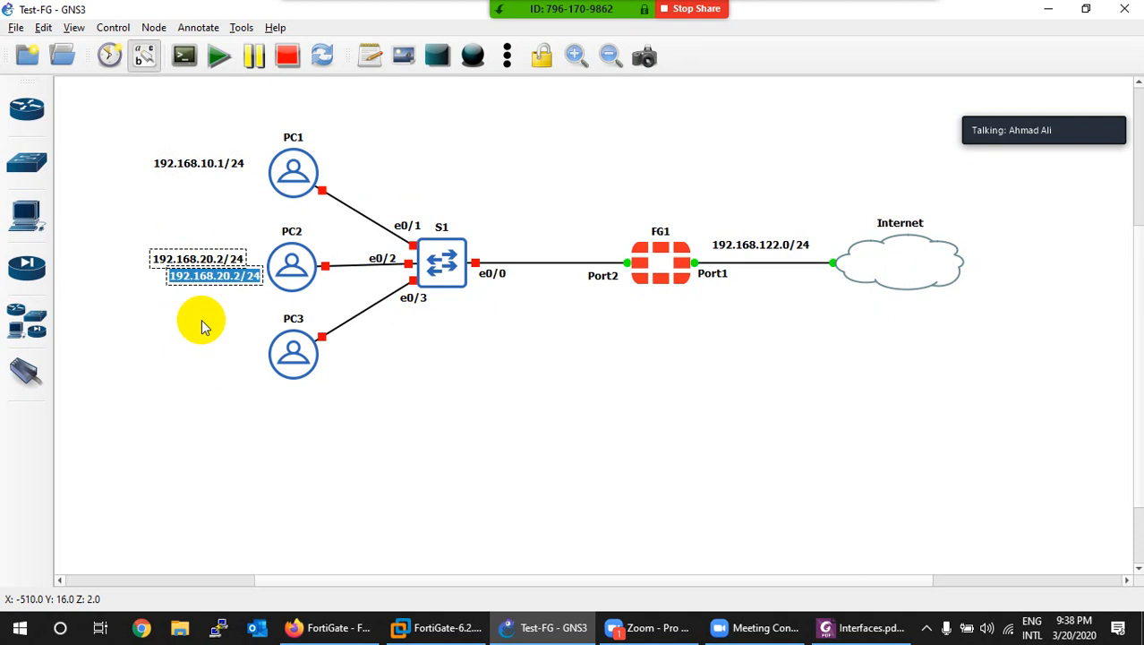
left_click_drag(204, 279, 206, 356)
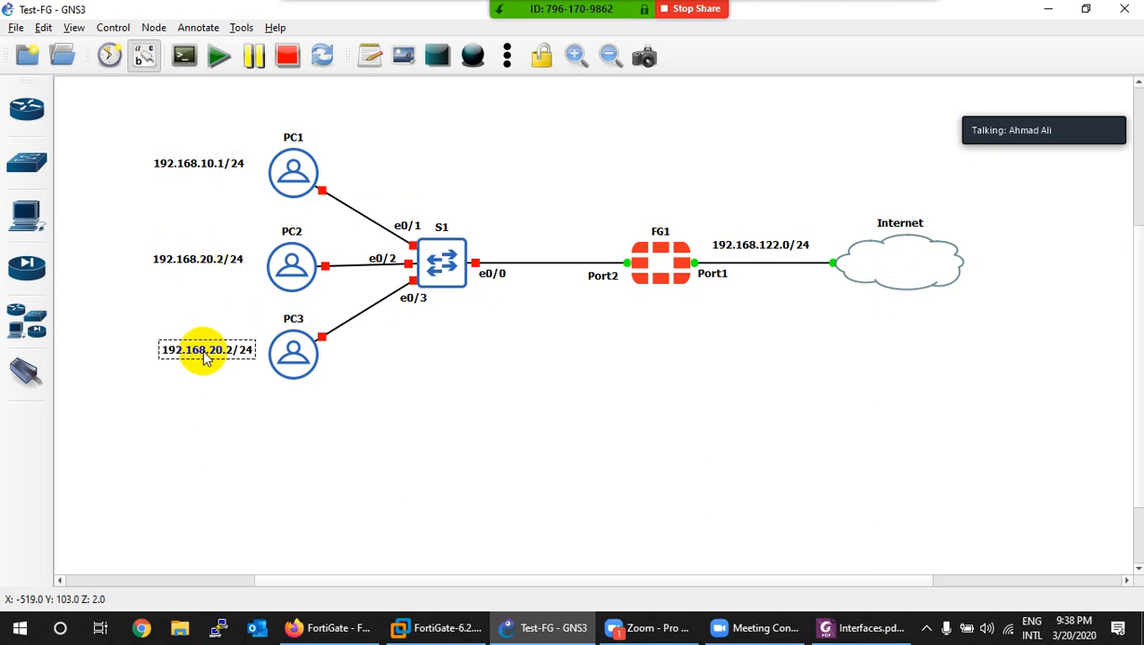
double_click(206, 354)
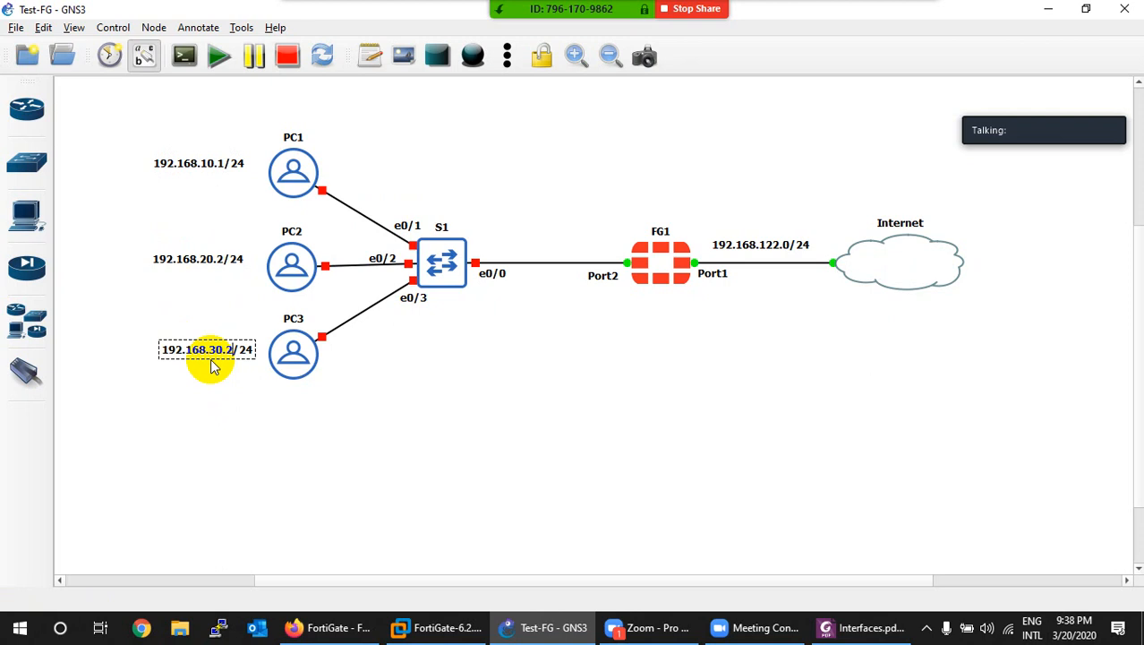
type("3")
left_click(199, 317)
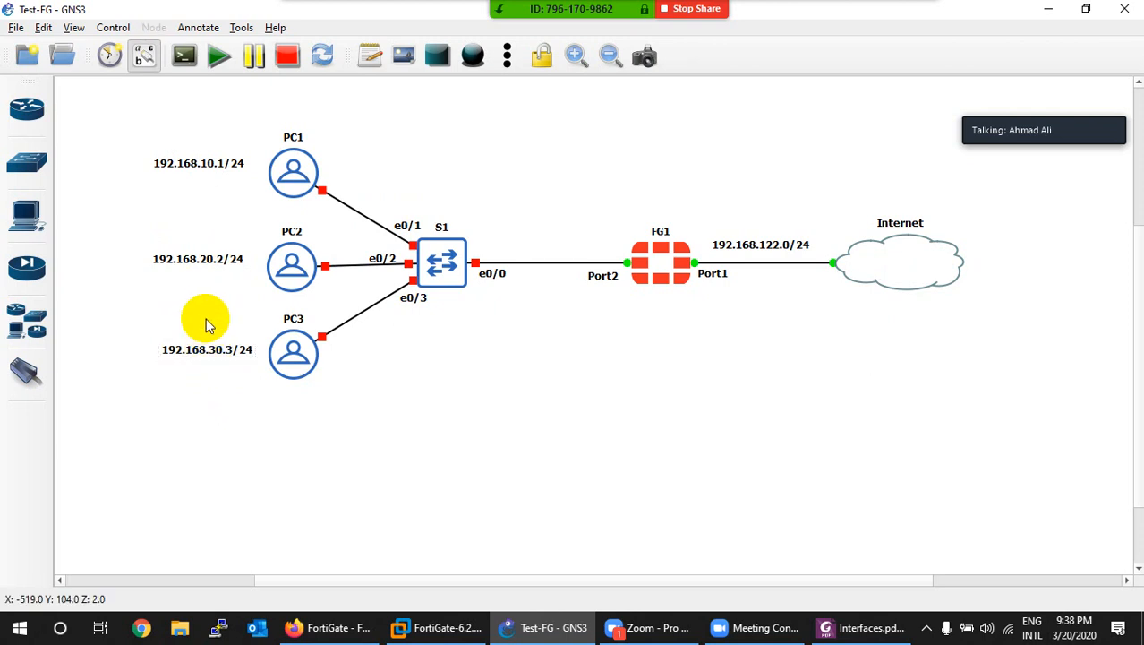
left_click(207, 356)
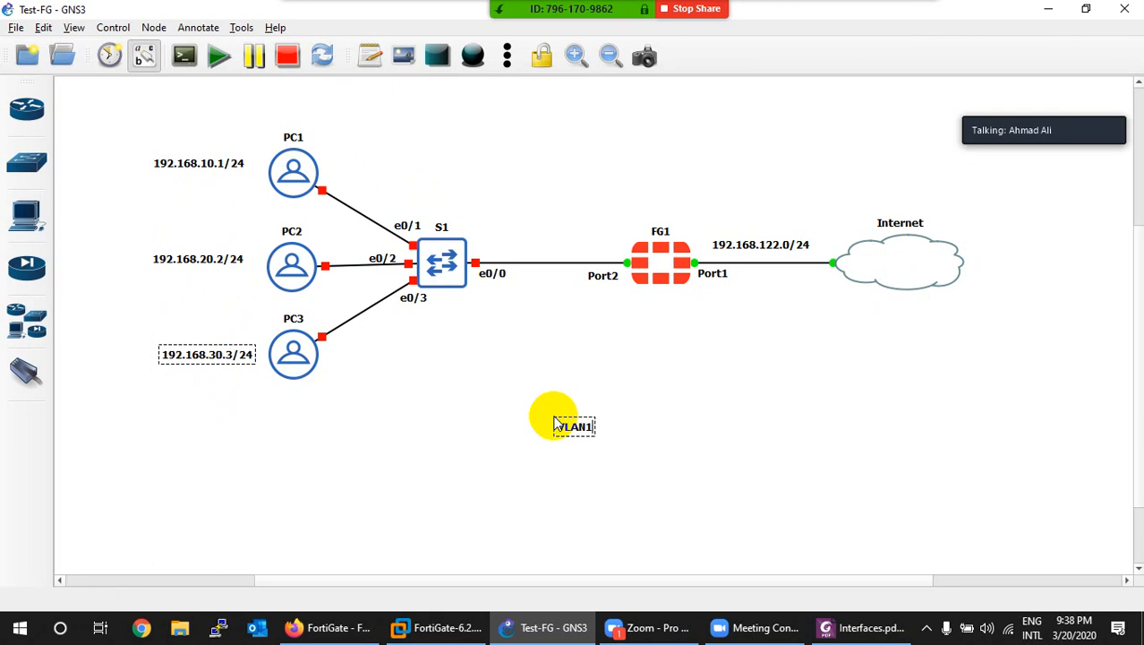
Step: Finish the VLAN10 note and place a copy above PC1's address
left_click(575, 428)
right_click(575, 422)
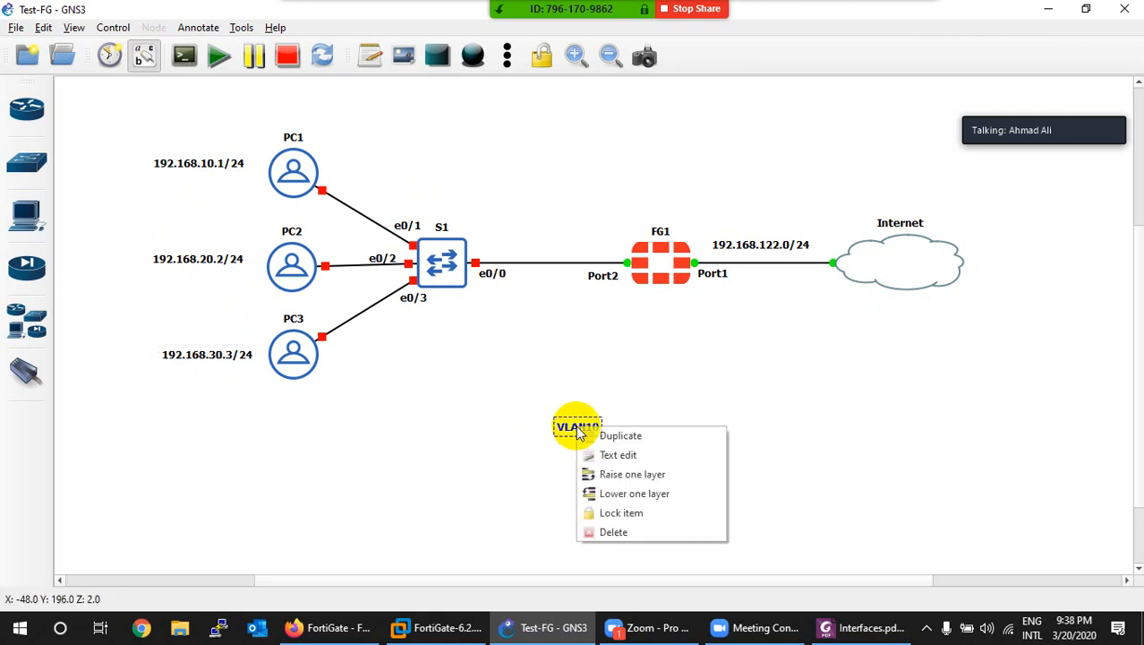
left_click(595, 438)
left_click_drag(582, 427, 209, 157)
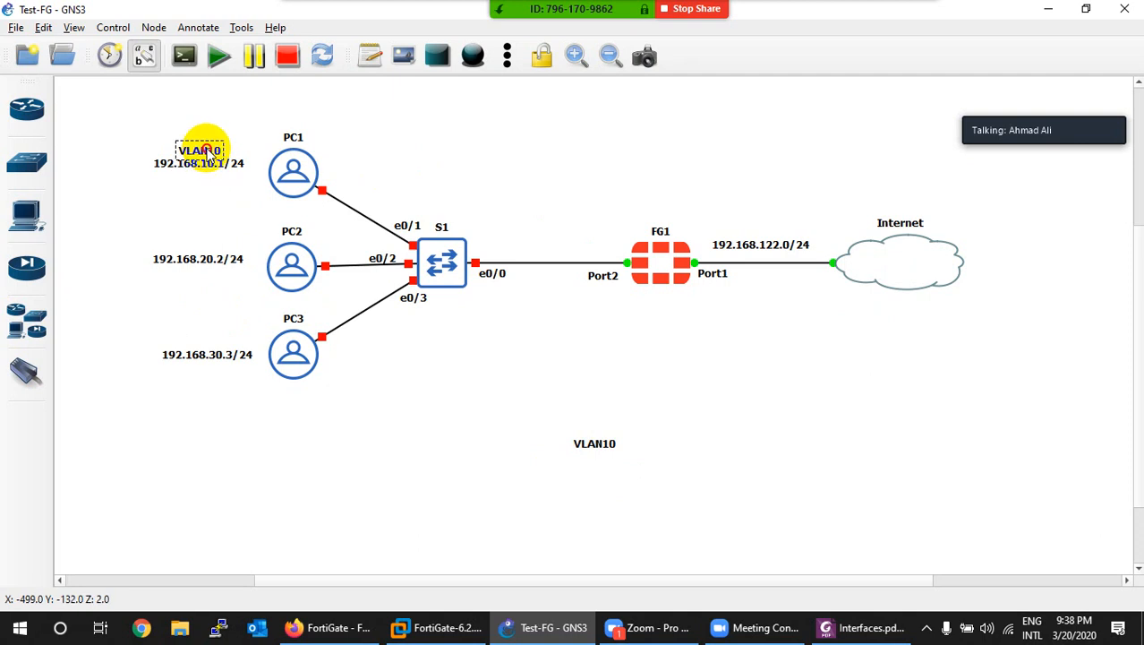
Step: Duplicate the note as VLAN20 and move it above PC2's address
right_click(577, 439)
left_click(595, 440)
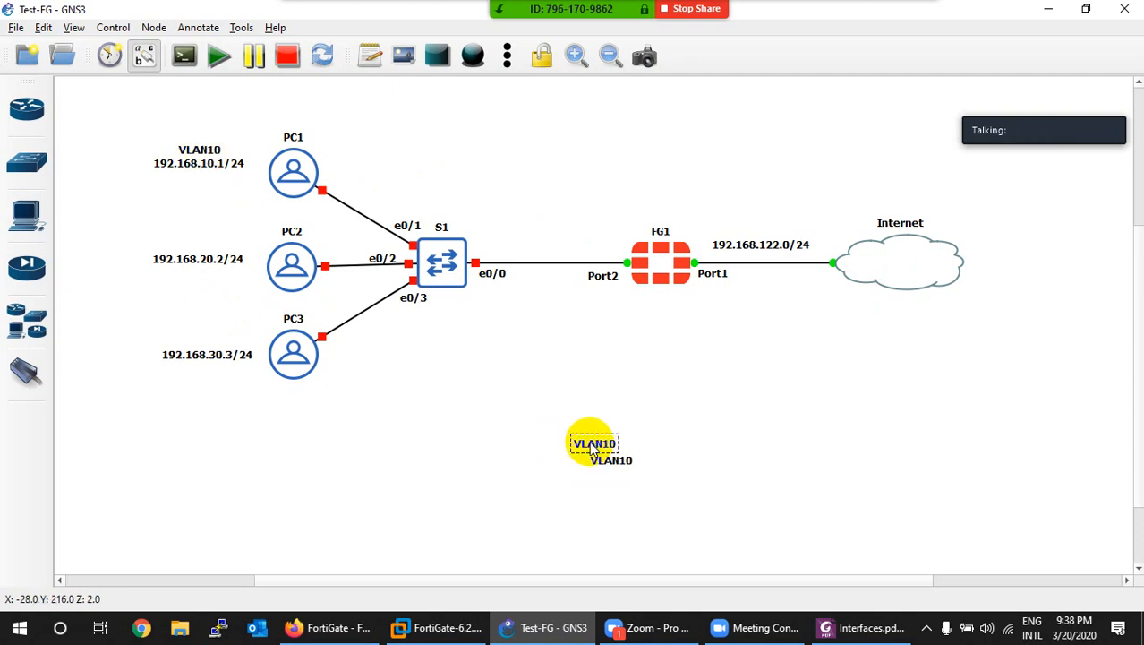
left_click_drag(593, 441, 491, 385)
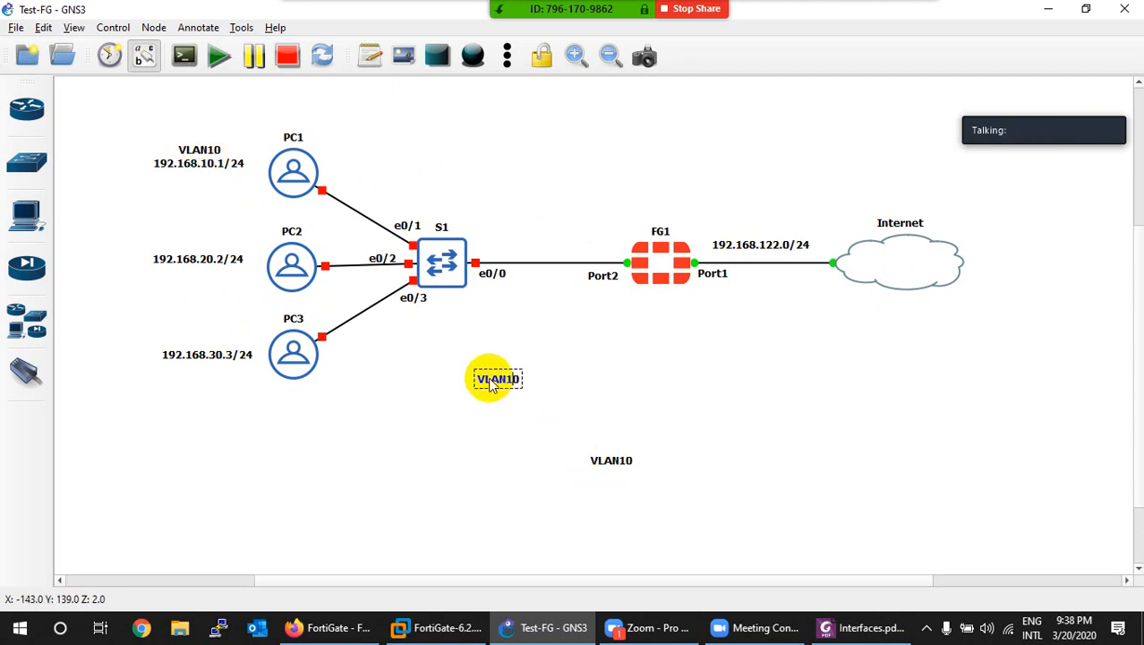
left_click(498, 411)
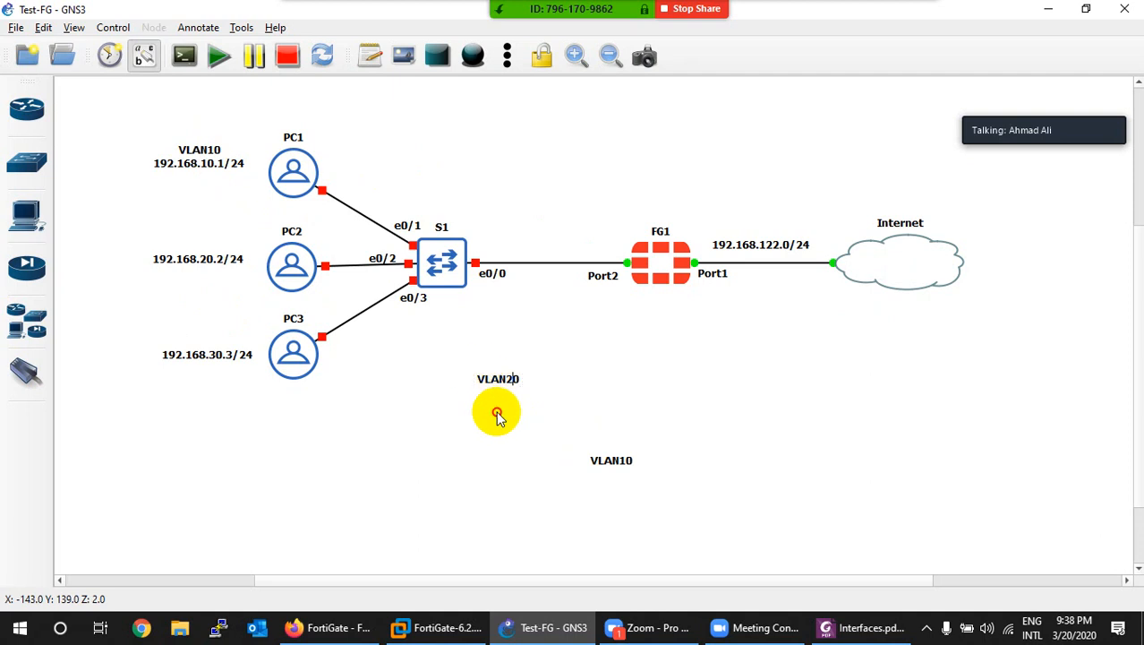
left_click(507, 377)
left_click(493, 400)
left_click_drag(508, 375, 195, 248)
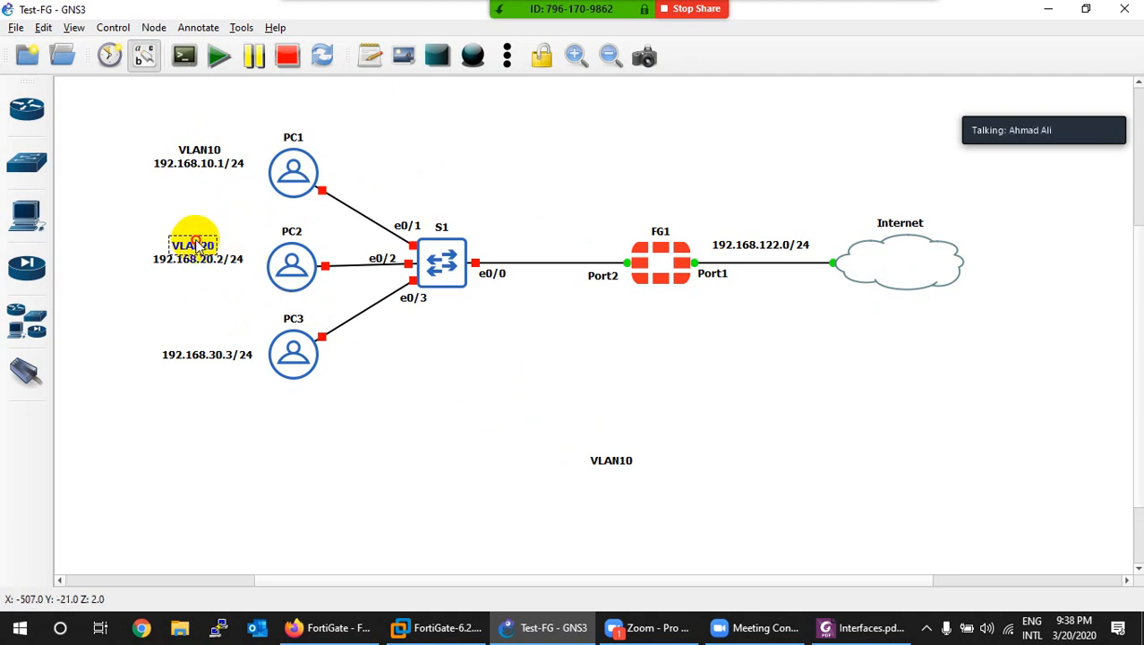
Step: Change the remaining note to VLAN30 and move it above PC3's address
left_click(609, 457)
key("Right")
key("Left")
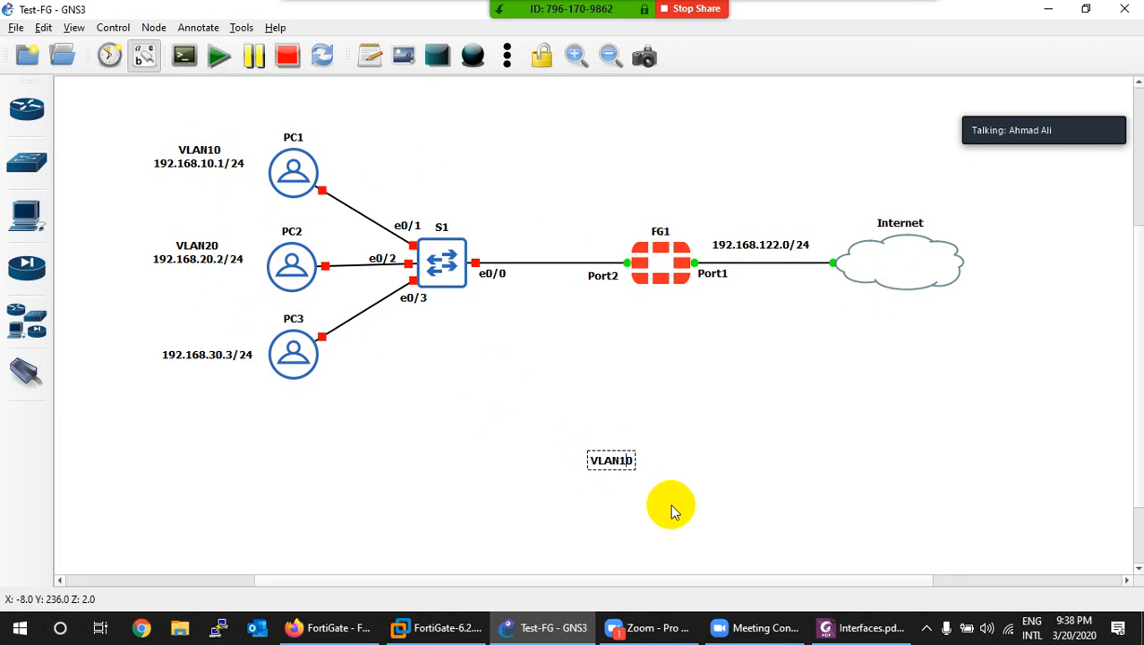
key("BackSpace")
type("3")
double_click(614, 470)
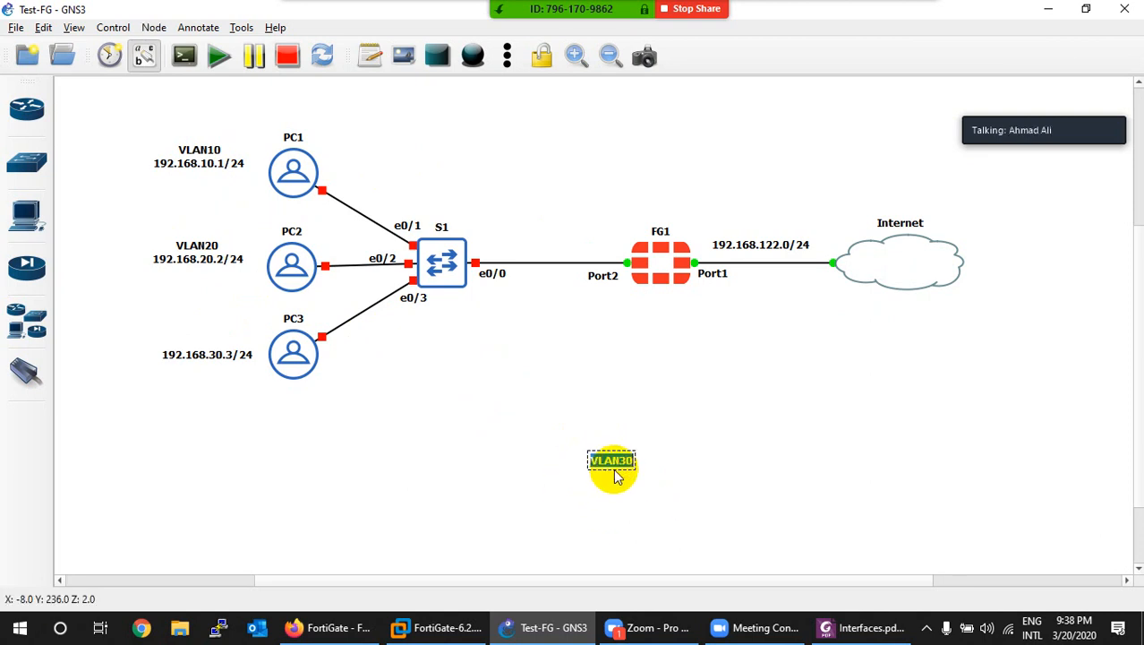
left_click_drag(612, 468, 205, 347)
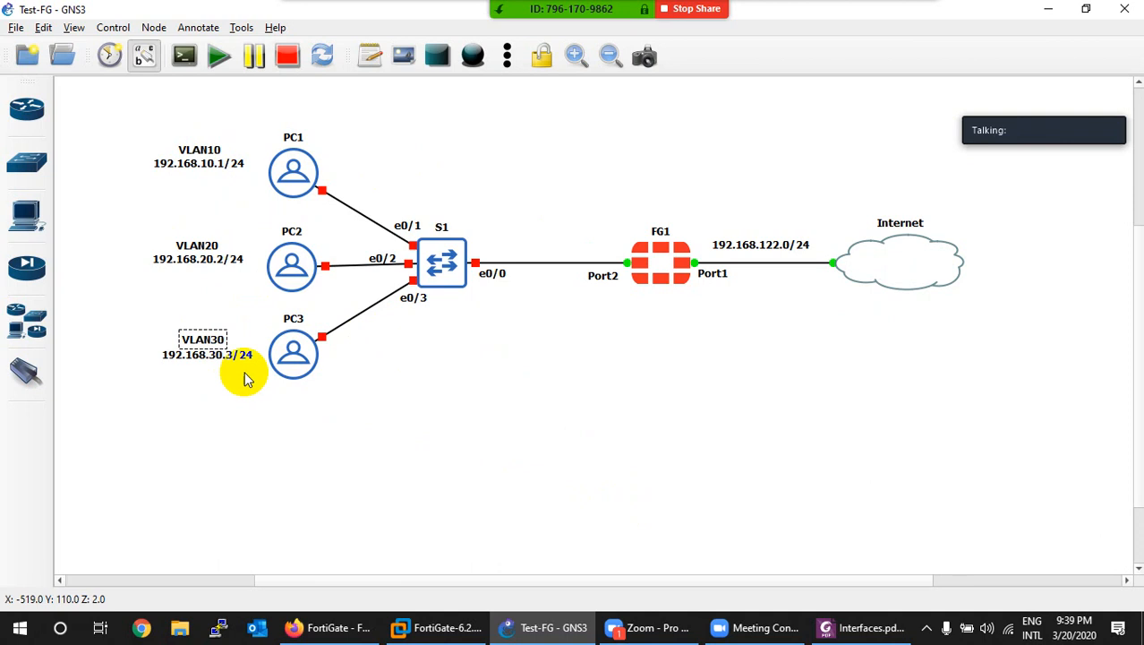
Step: Add an HR note above PC1's VLAN10 tag and copy it as SAL above VLAN20
left_click(370, 55)
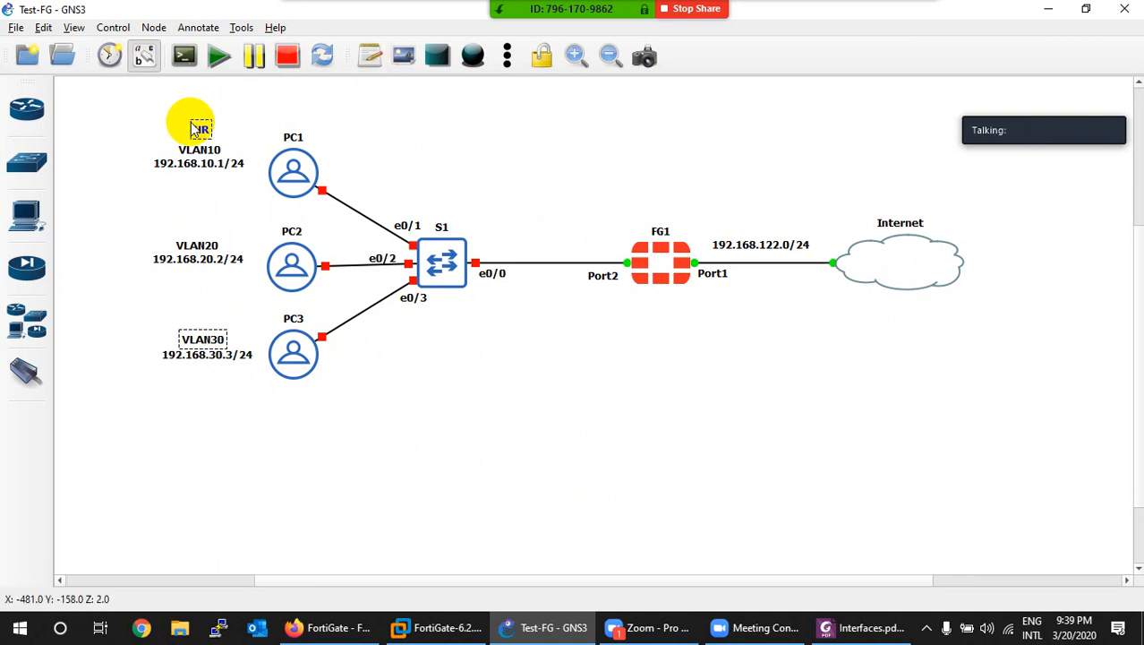
right_click(202, 127)
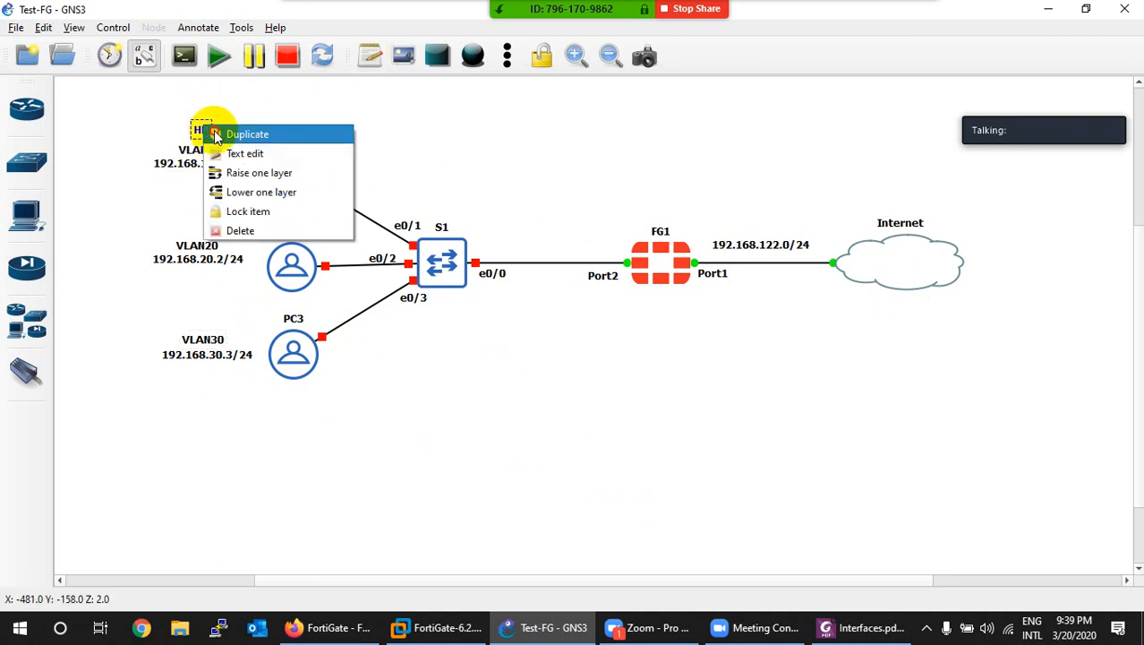
left_click(247, 135)
left_click_drag(216, 141, 205, 226)
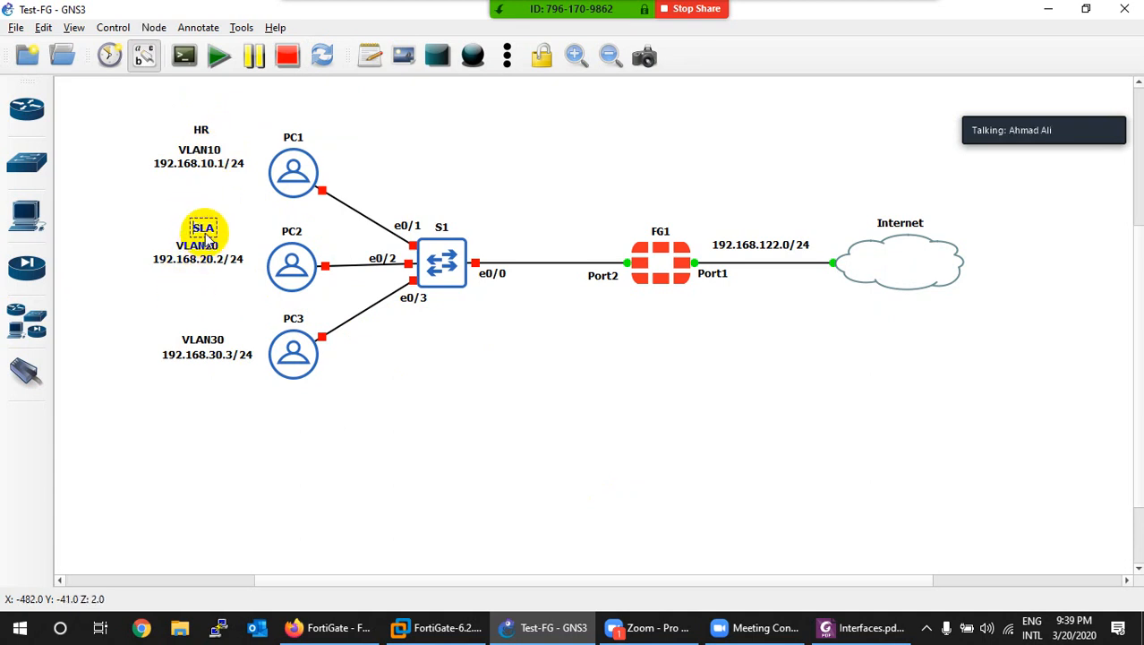
double_click(206, 230)
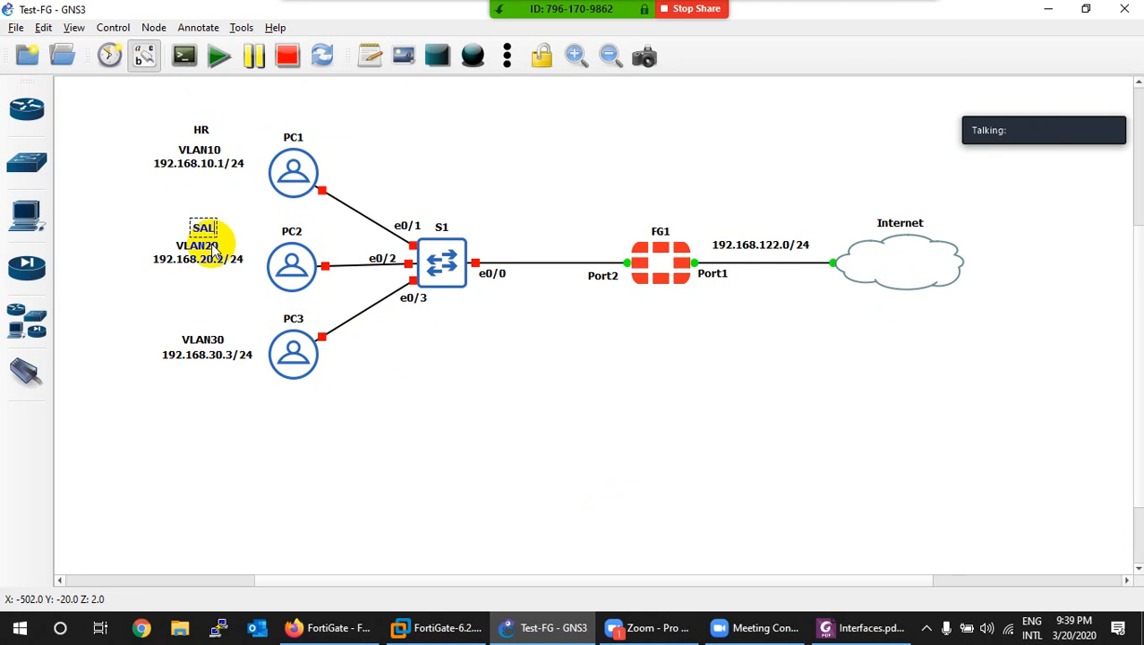
Step: Copy the SAL note as IT above VLAN30, then select and deselect the HR, SAL and IT notes
right_click(207, 228)
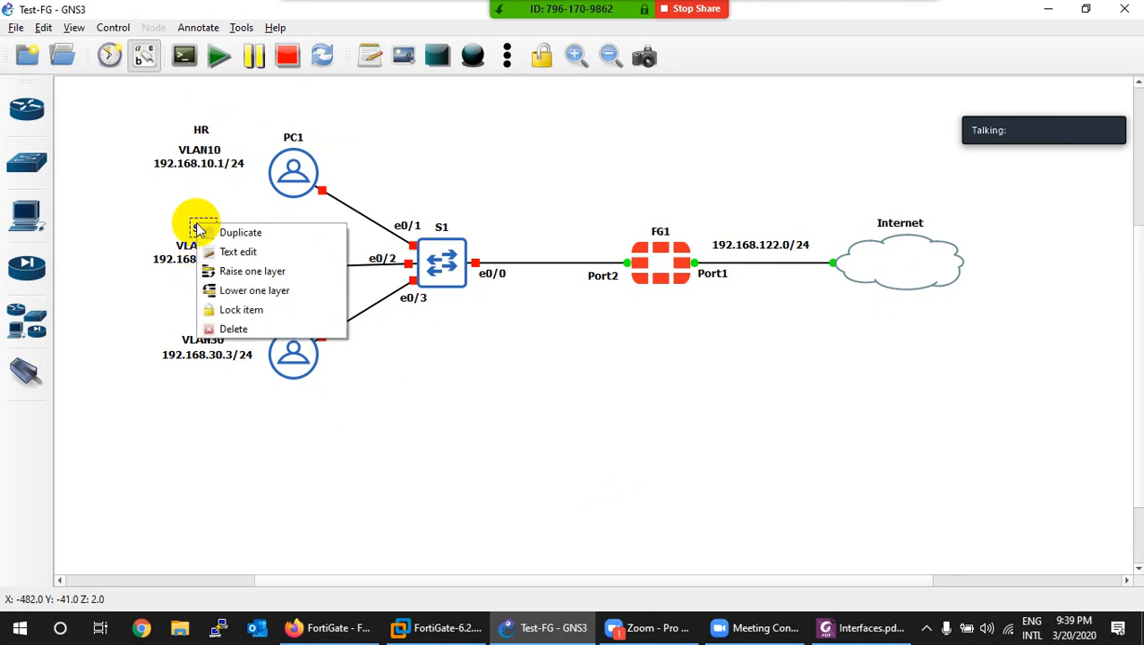
left_click(224, 248)
left_click_drag(221, 252, 213, 326)
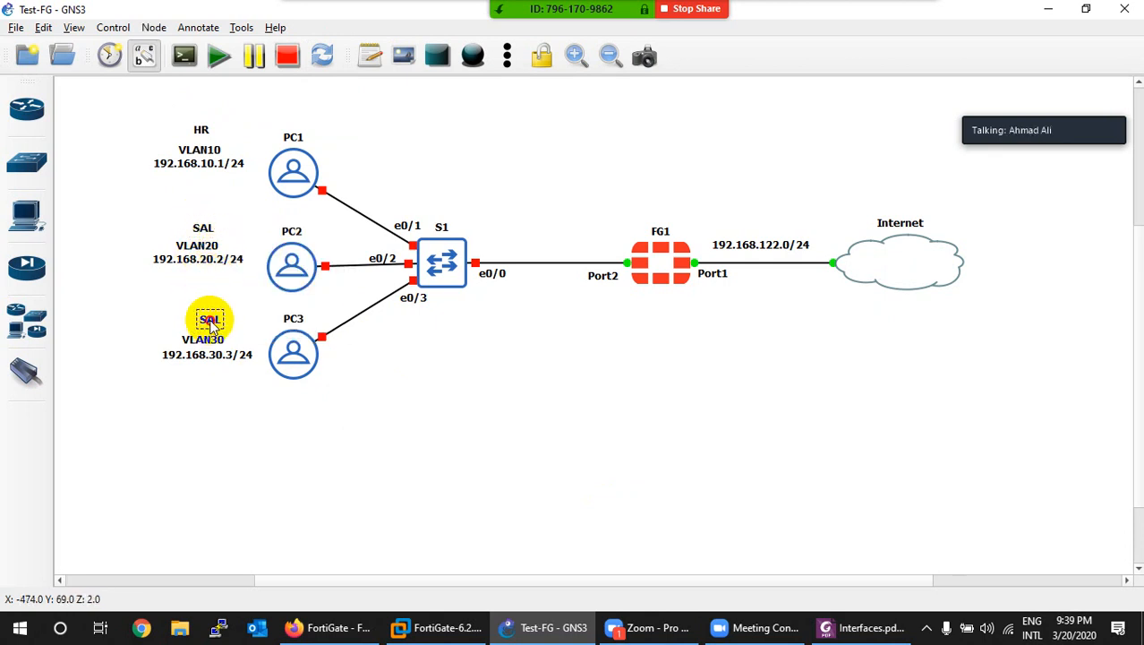
double_click(208, 326)
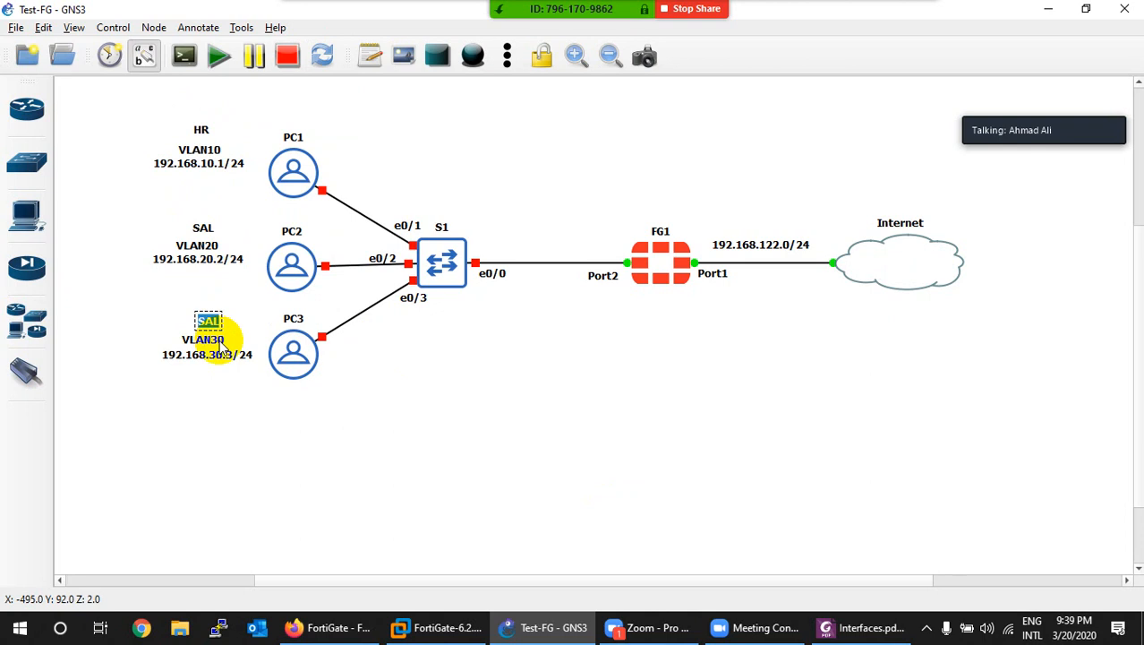
left_click(145, 298)
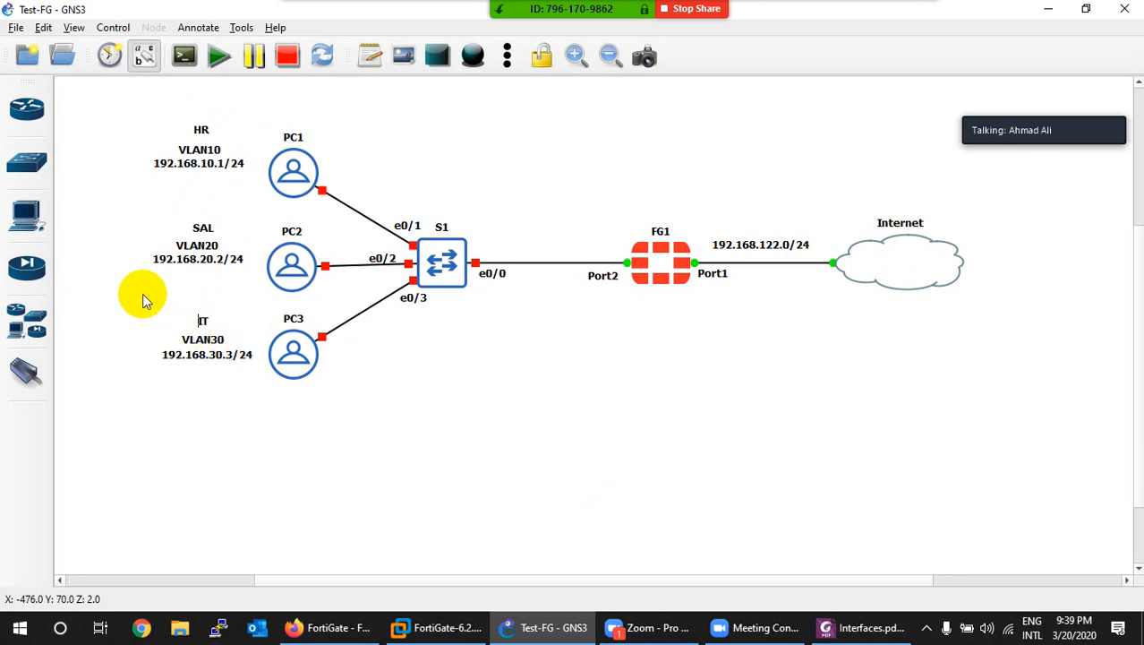
left_click(208, 325)
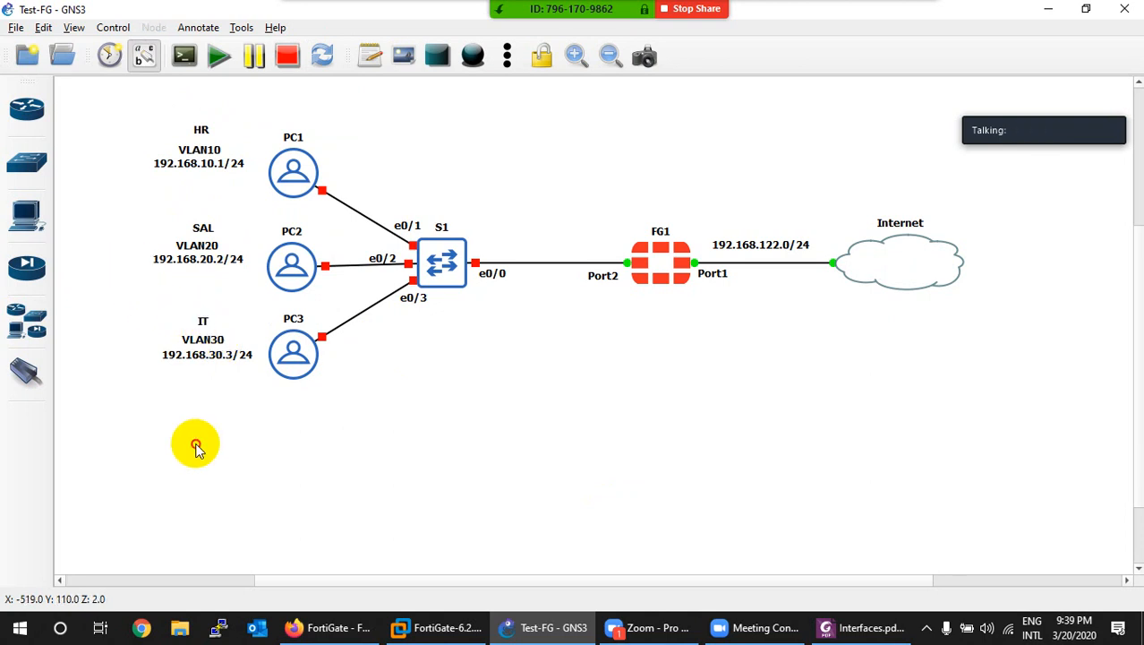
left_click_drag(137, 118, 240, 380)
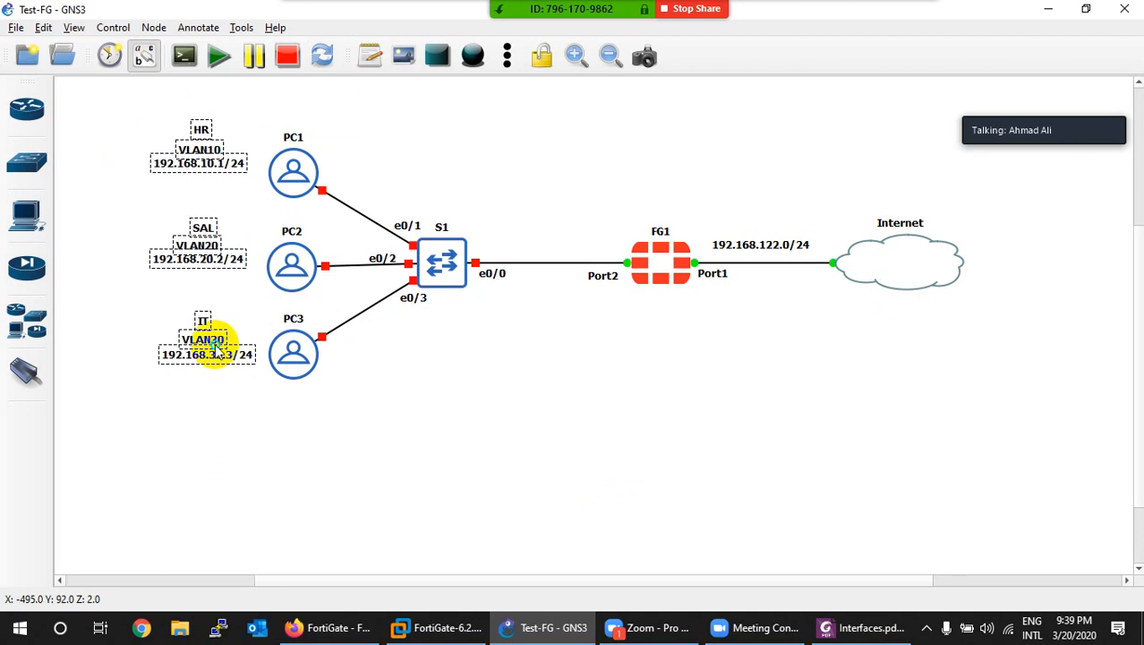
right_click(217, 348)
left_click(513, 382)
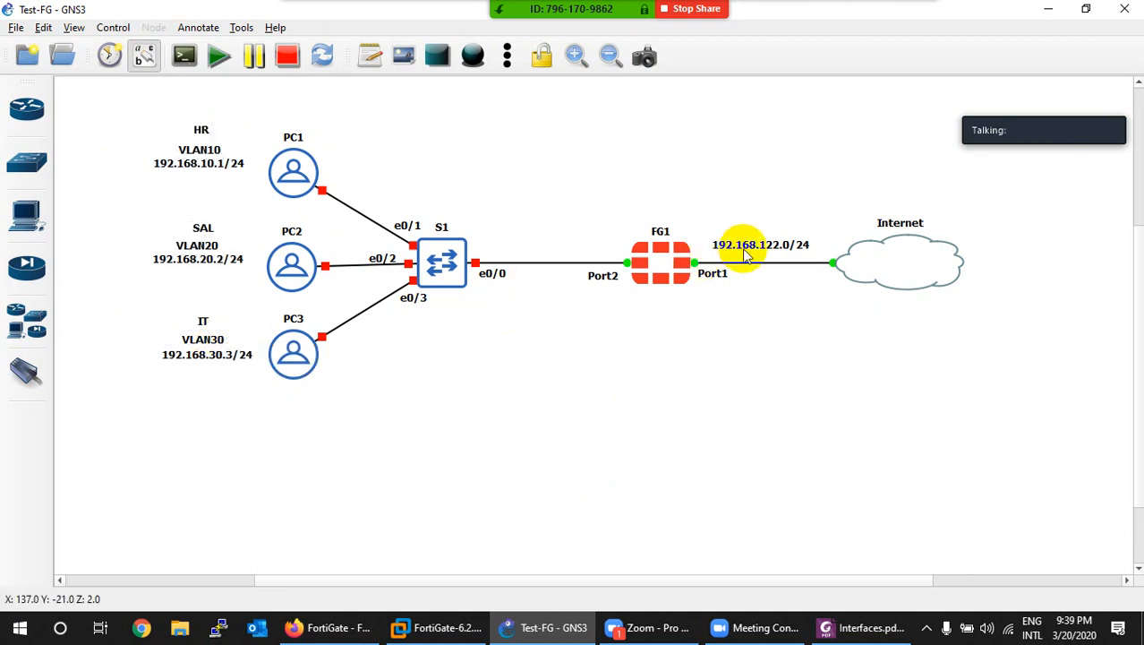
Step: Duplicate the 192.168.122.0/24 note as 192.168.10.0/24 above the S1–FG1 link
right_click(779, 255)
left_click(779, 256)
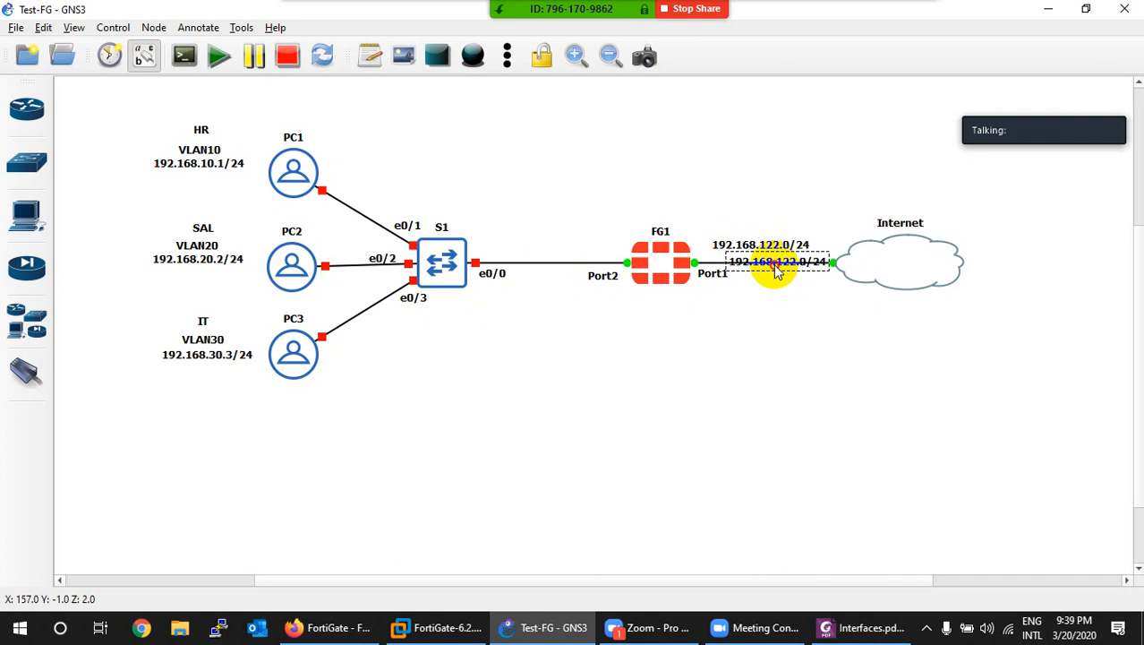
left_click_drag(774, 265, 548, 247)
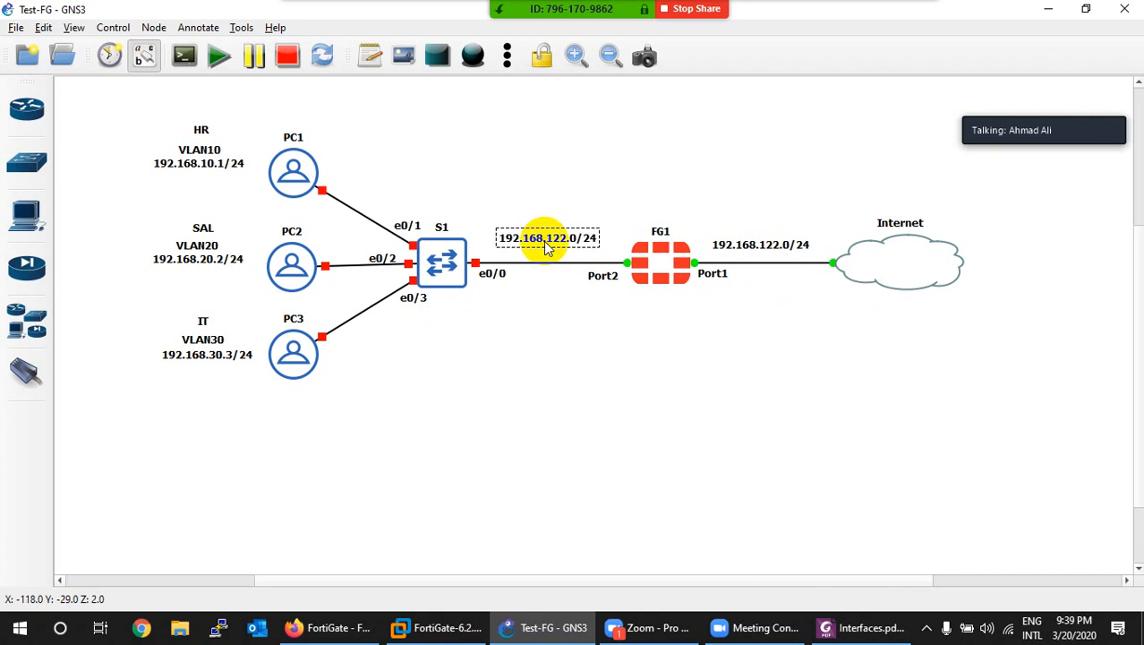
double_click(547, 249)
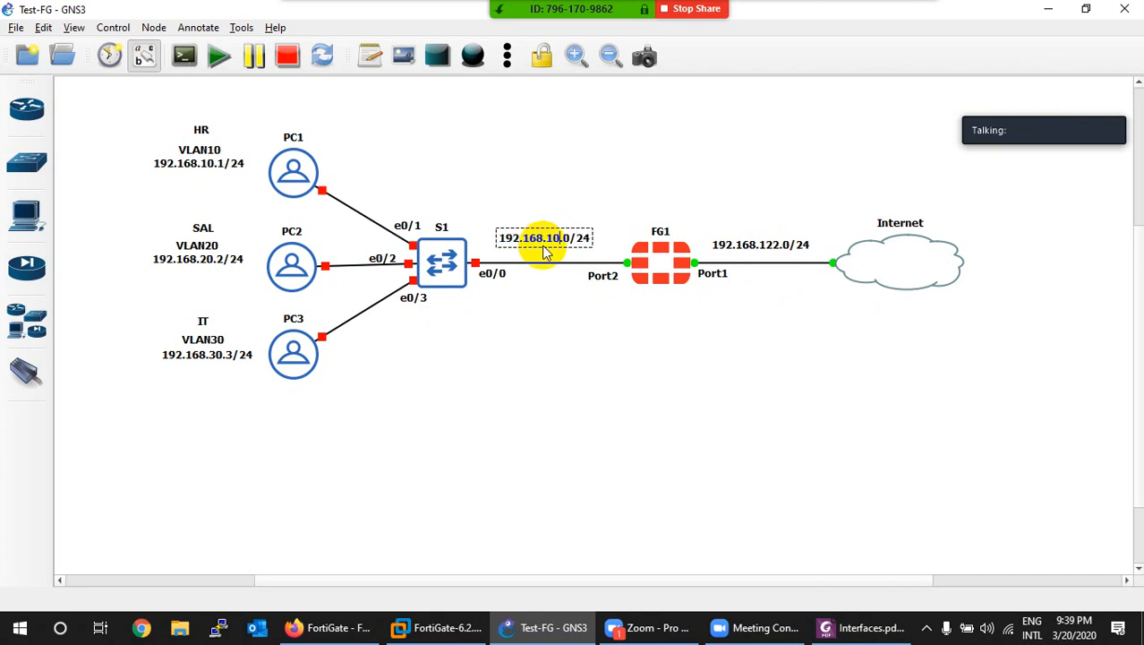
left_click_drag(536, 236, 550, 202)
Step: Copy that label and change it to 192.168.20.0/24
right_click(559, 179)
left_click(601, 180)
left_click_drag(550, 196, 554, 196)
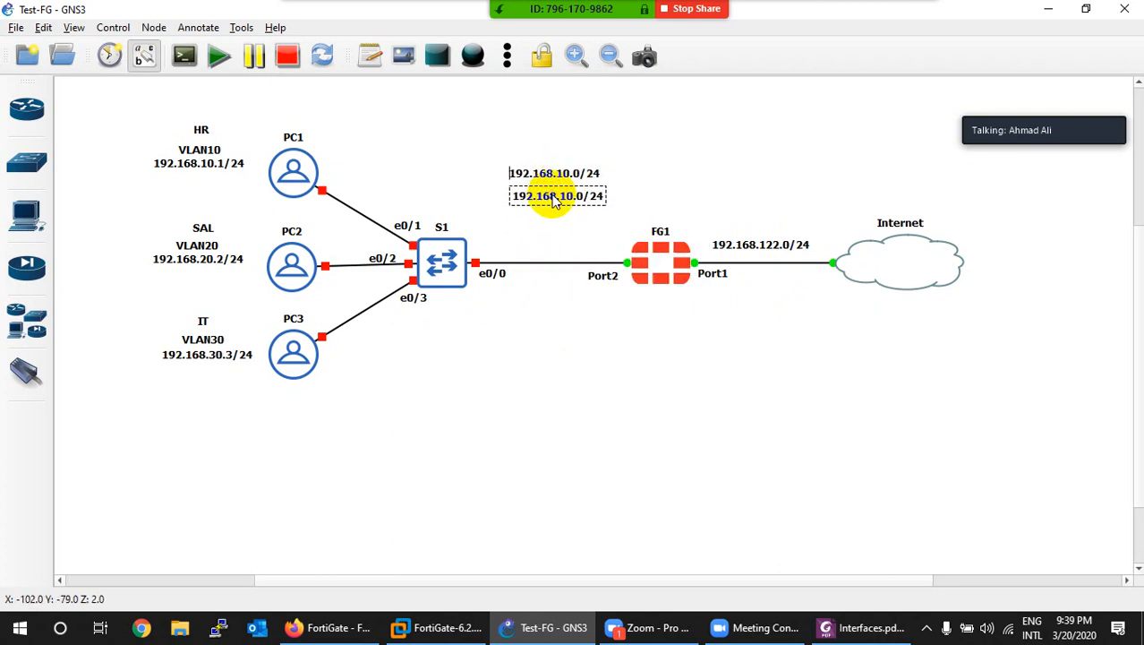
double_click(554, 196)
key("Left")
scroll(553, 200, "down", 2)
key("Right")
key("Right")
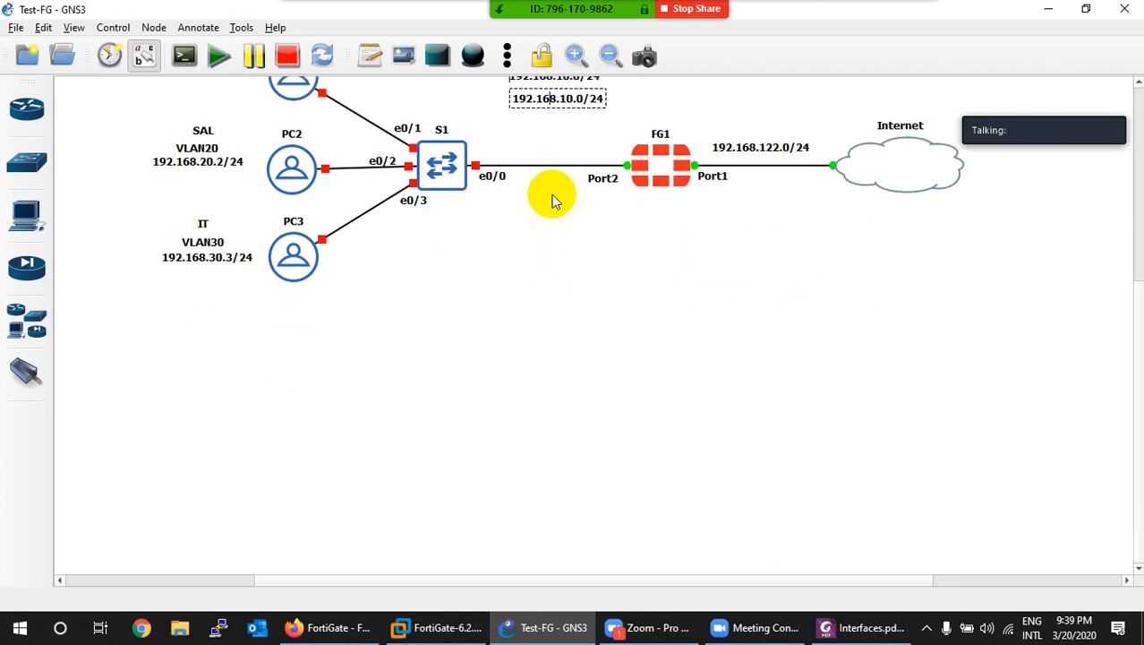
key("BackSpace")
type("2")
left_click(543, 267)
scroll(546, 273, "up", 2)
double_click(568, 177)
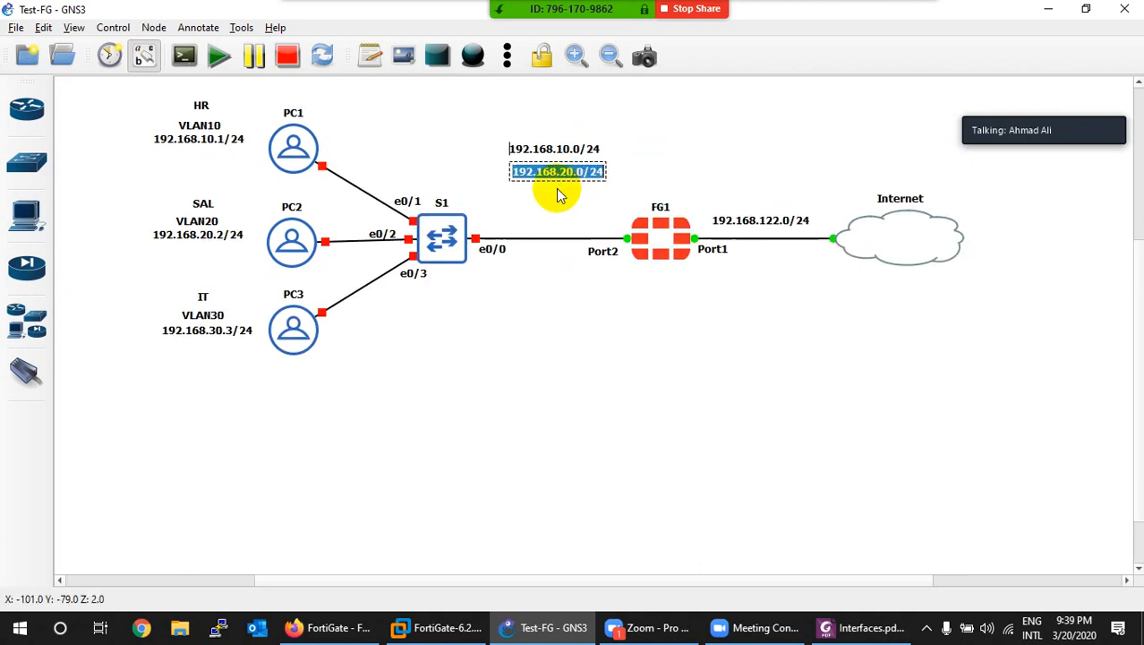
left_click(548, 197)
left_click(548, 173)
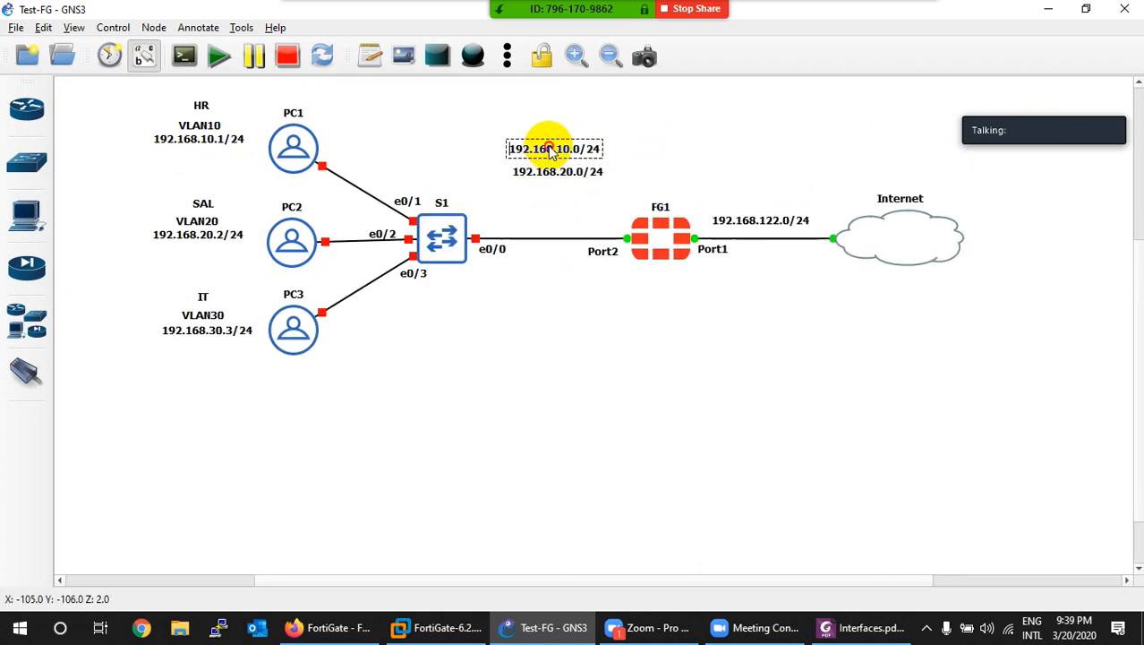
Step: Copy the 192.168.20.0/24 label below it and change it to 192.168.30.0/24
right_click(552, 179)
left_click(555, 185)
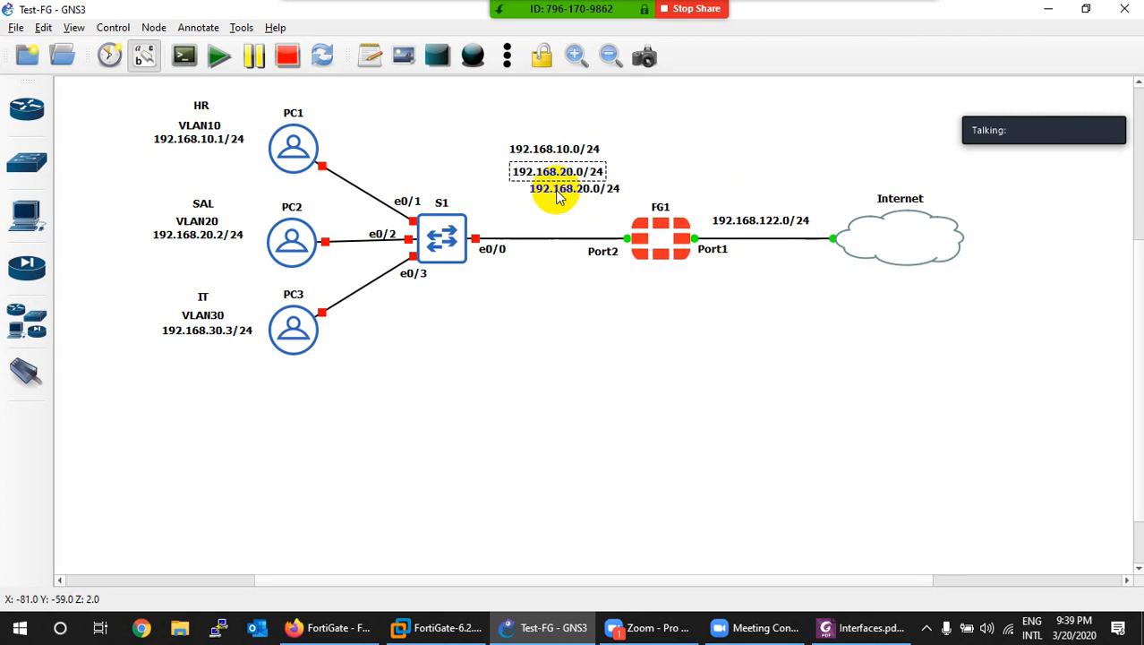
double_click(543, 188)
left_click(564, 204)
left_click_drag(563, 204, 550, 210)
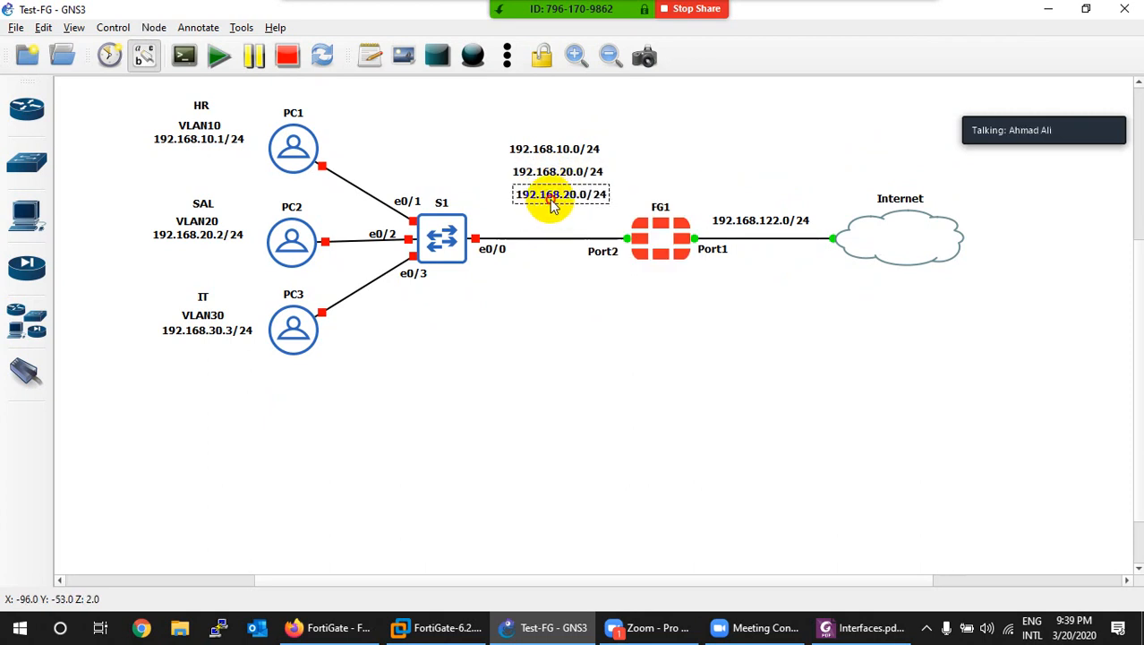
double_click(553, 206)
key("Left")
key("Left")
key("Left")
key("BackSpace")
type("3")
left_click(511, 358)
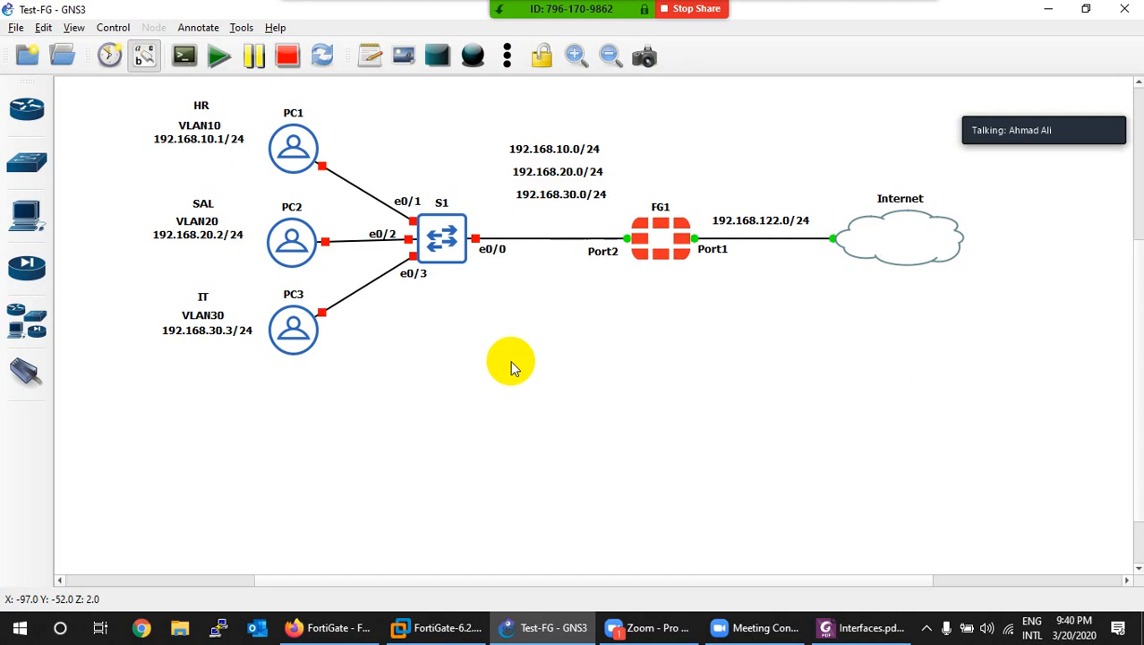
Step: Align the three subnet labels in a column near the link, then start switch S1
left_click_drag(634, 134, 507, 204)
right_click(540, 166)
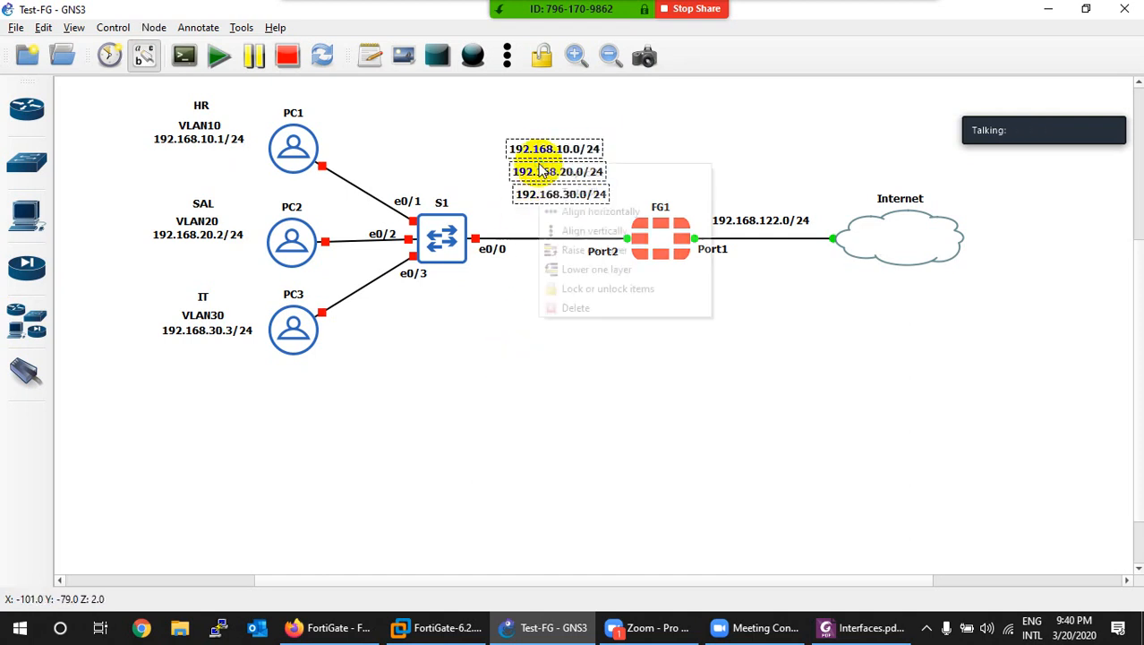
left_click(566, 231)
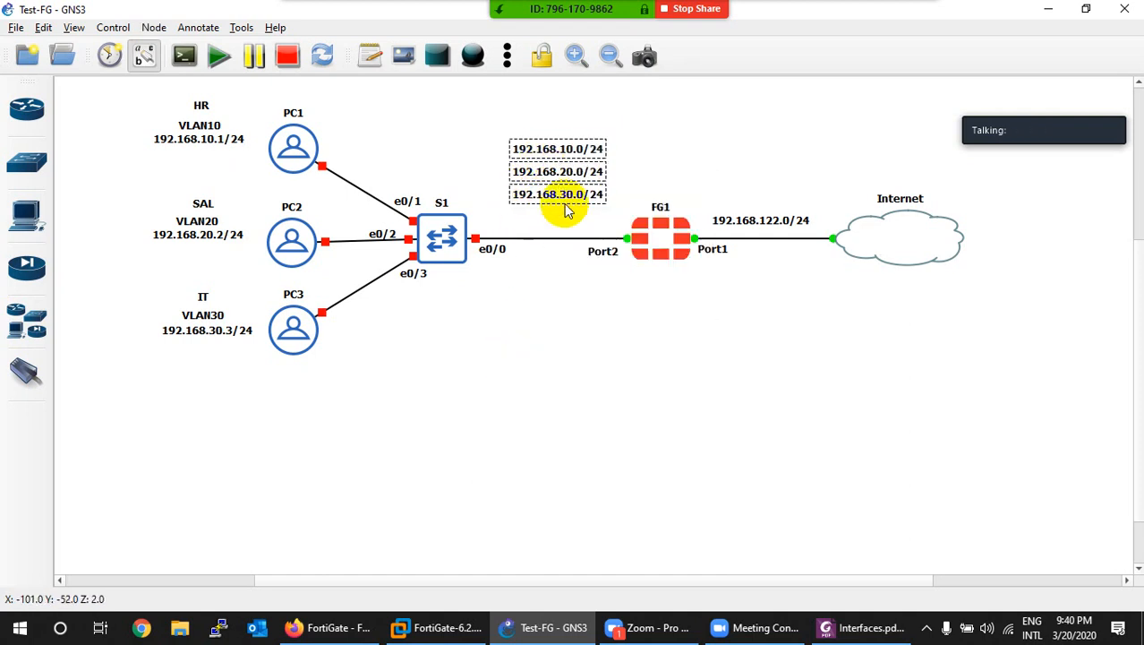
left_click_drag(554, 174, 541, 184)
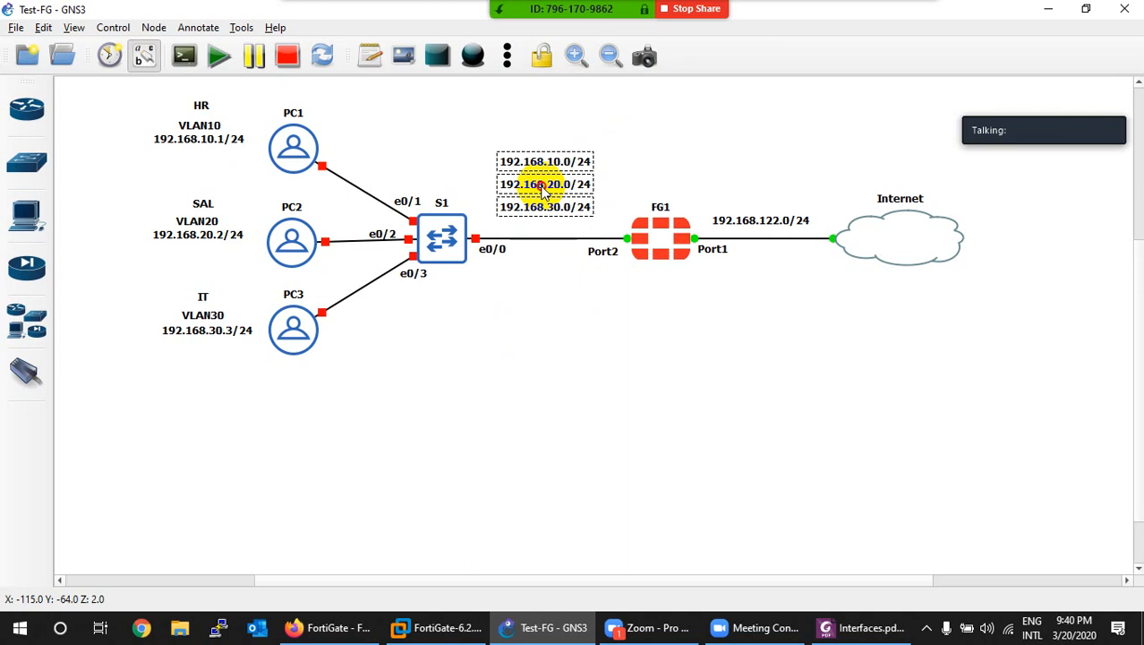
left_click(506, 313)
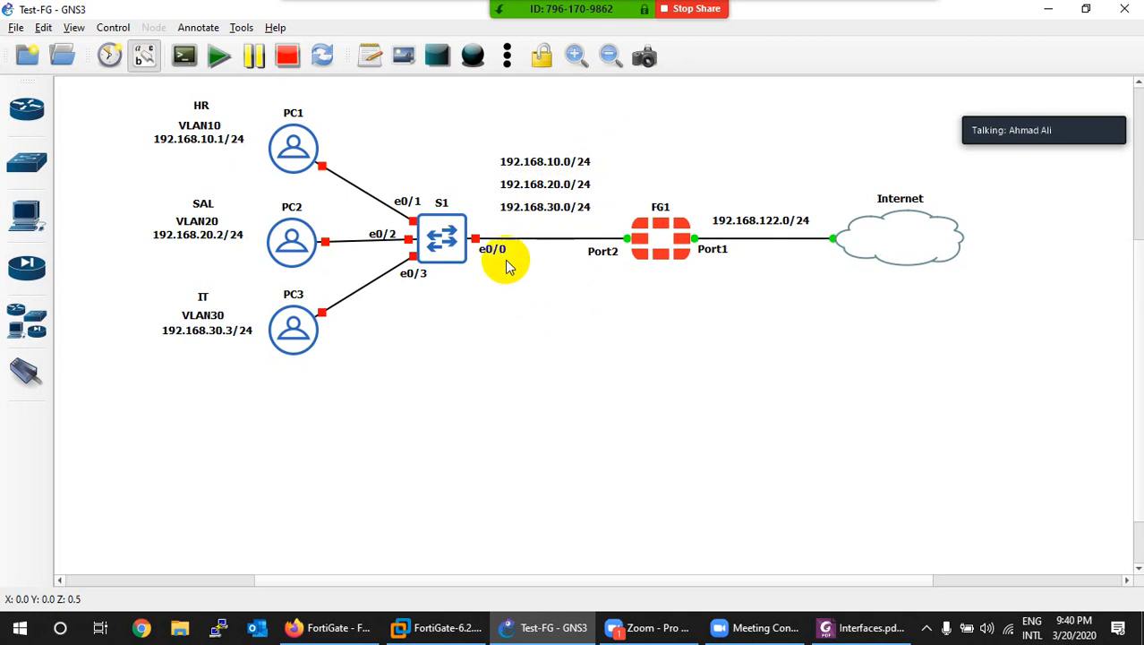
right_click(449, 236)
left_click(465, 283)
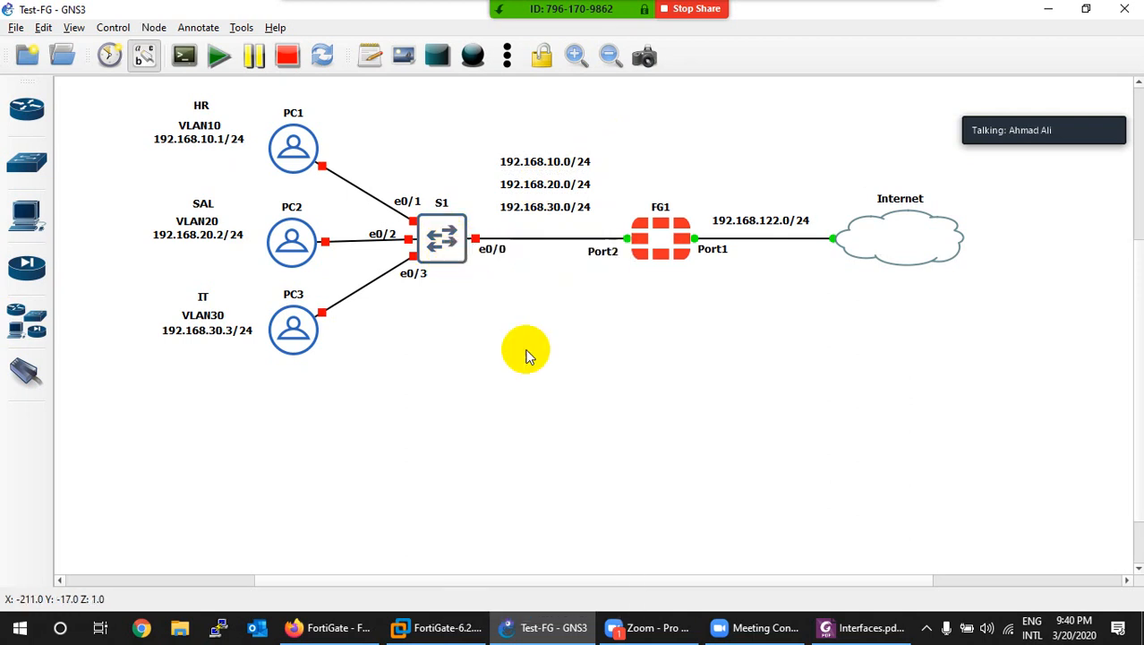
Step: Open PC1's network config and uncomment the static eth0 lines
left_click(202, 149)
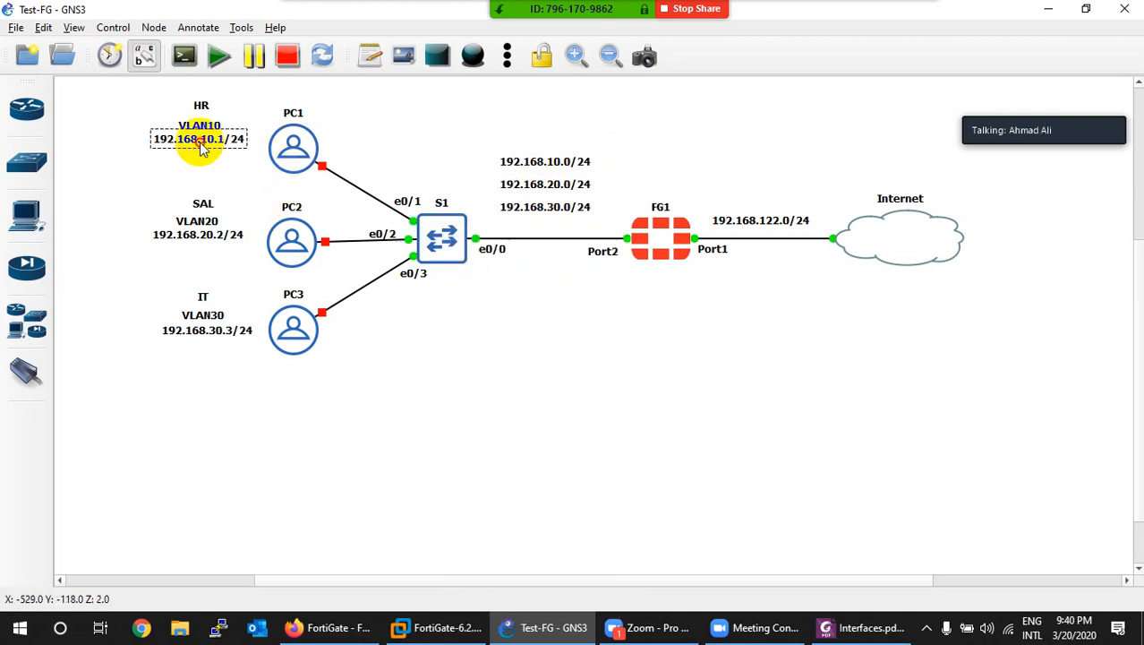
right_click(295, 149)
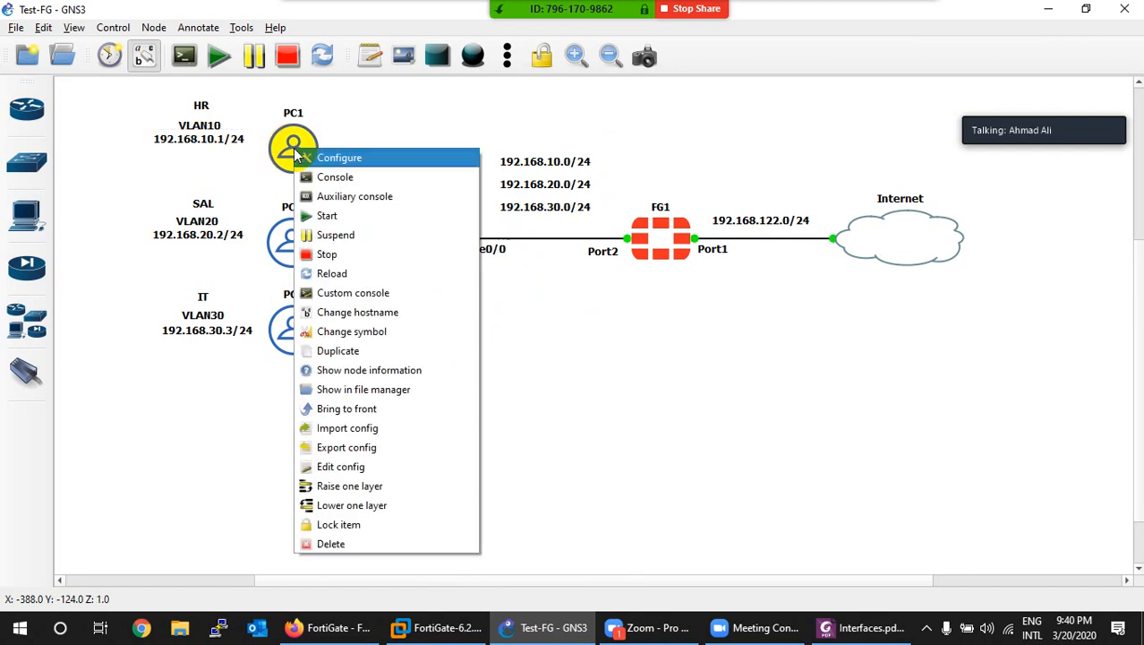
left_click(330, 467)
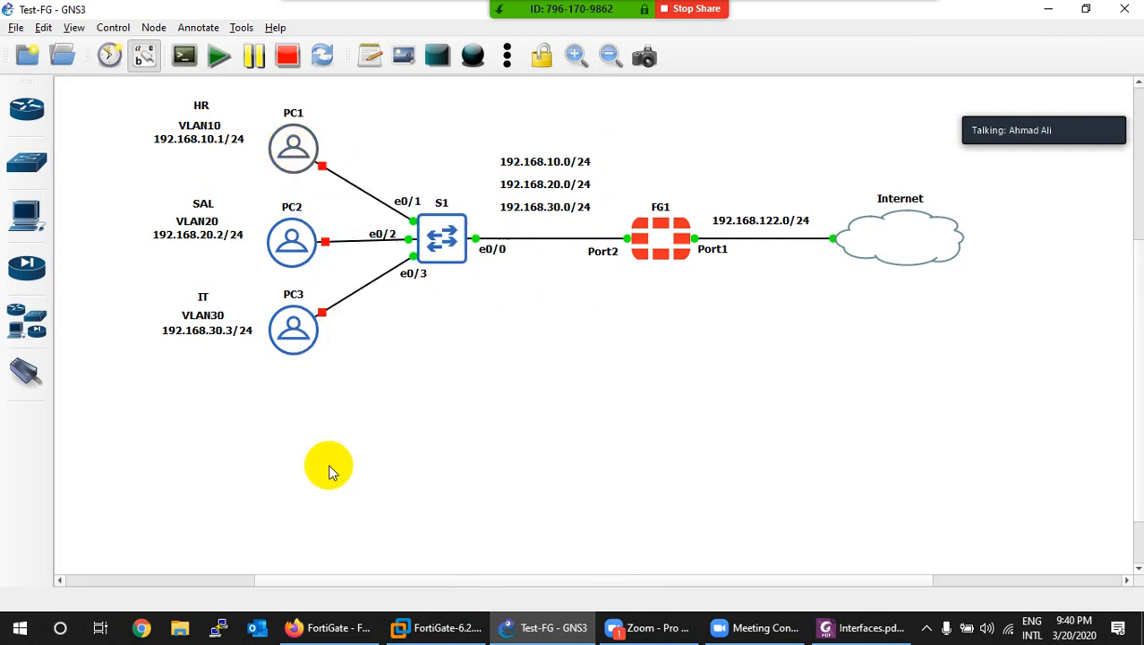
left_click(270, 115)
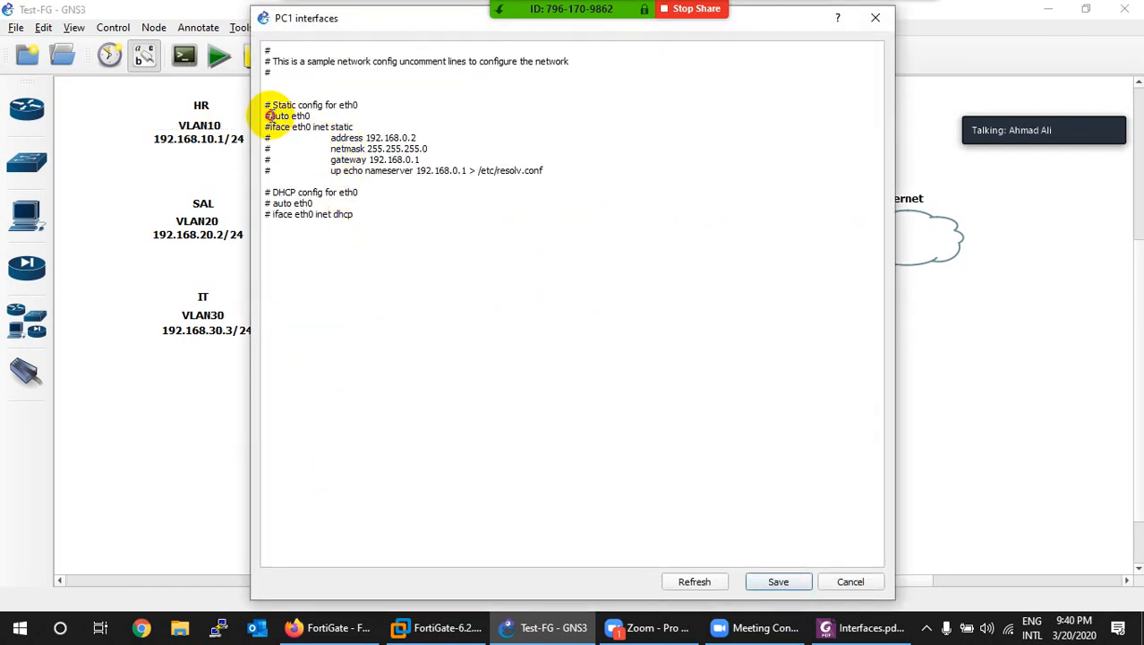
key("Down")
key("Delete")
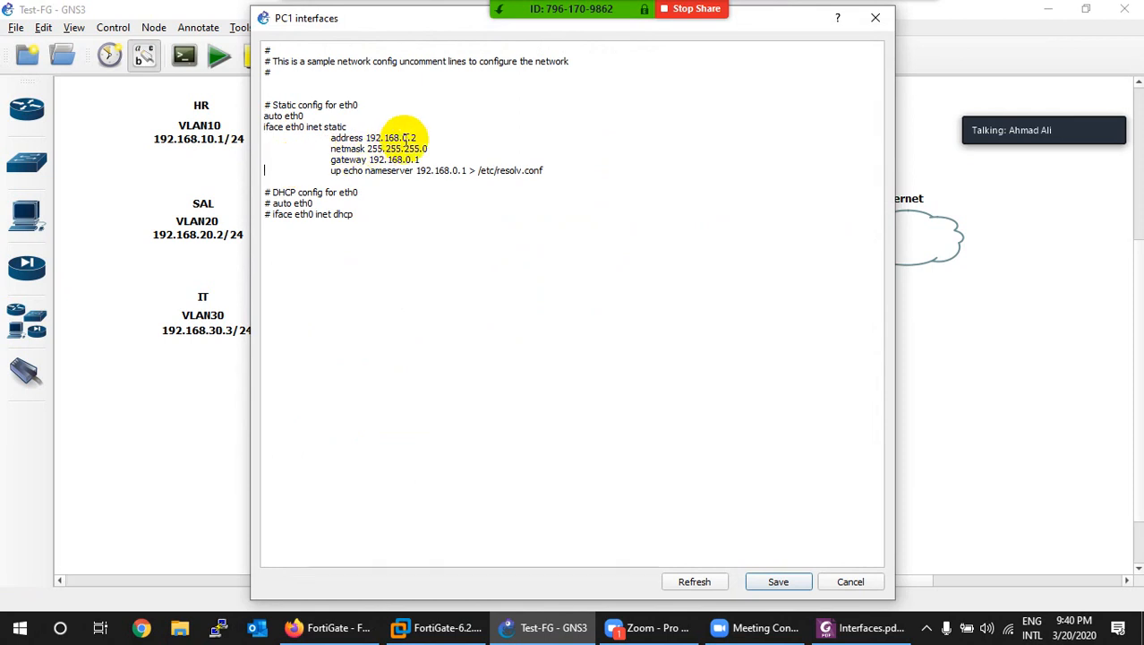
Step: Set address 192.168.10.1, gateway 192.168.10.100 and nameserver 8.8.8.8, then save
type("1")
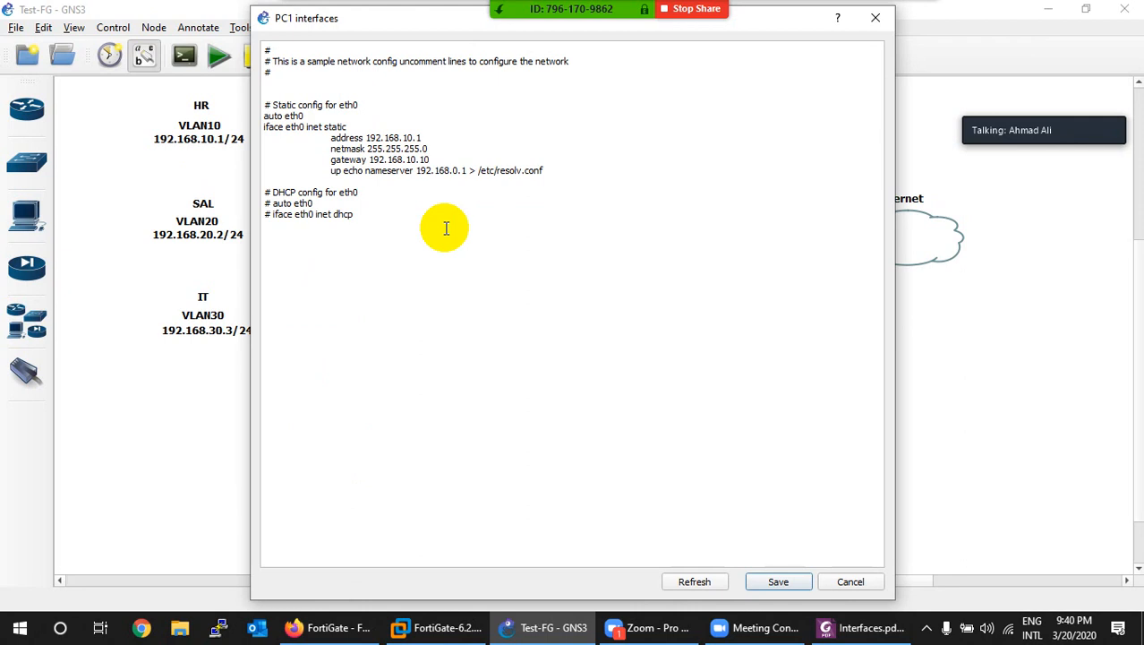
type("0")
left_click_drag(466, 171, 418, 173)
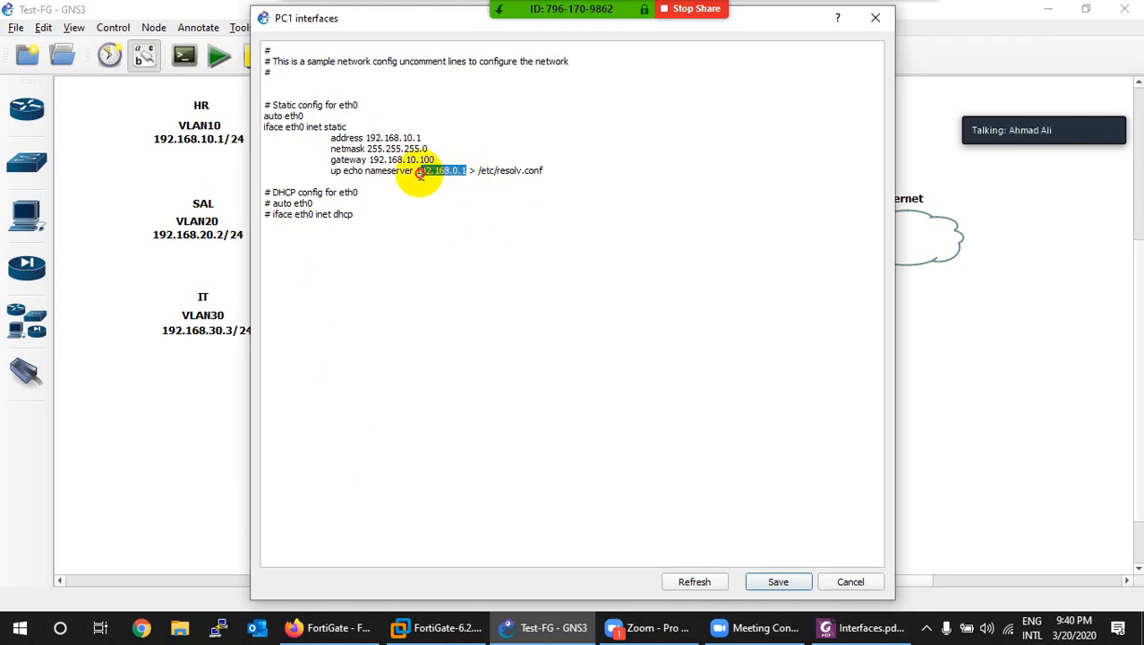
type("8.8.")
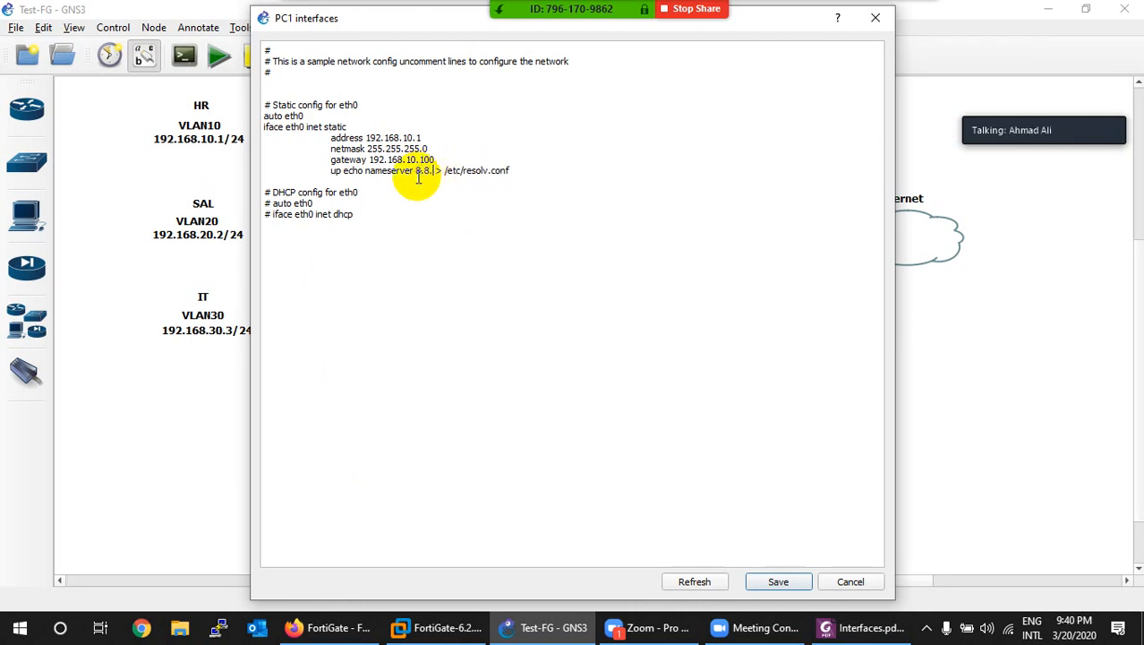
type("8.8")
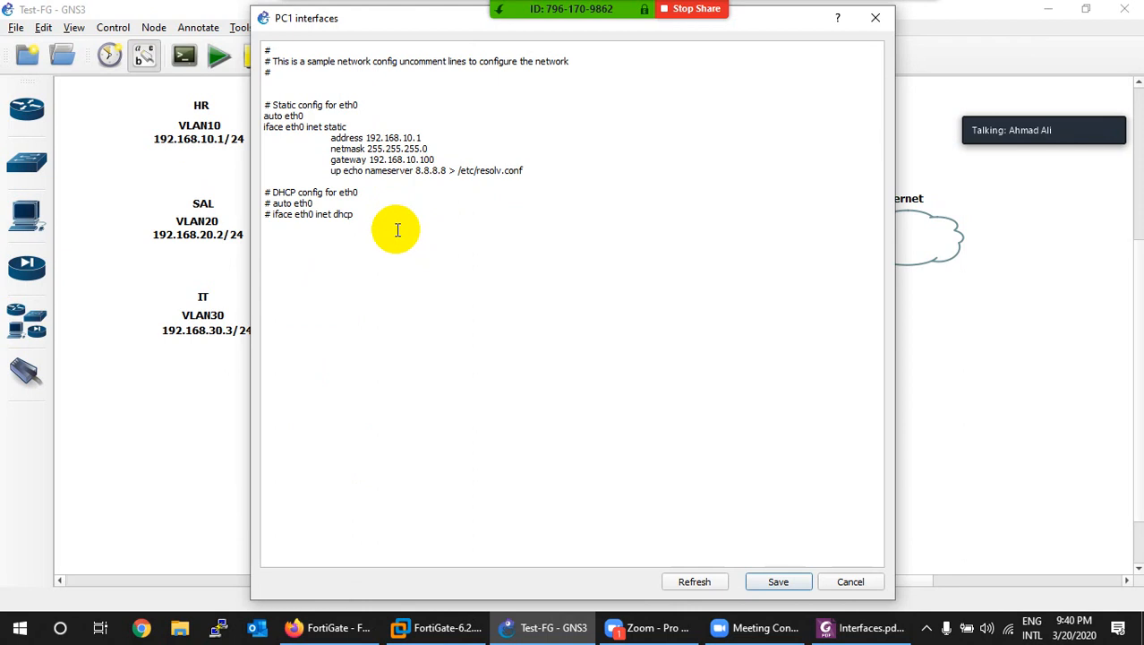
key("ctrl+a")
key("ctrl+c")
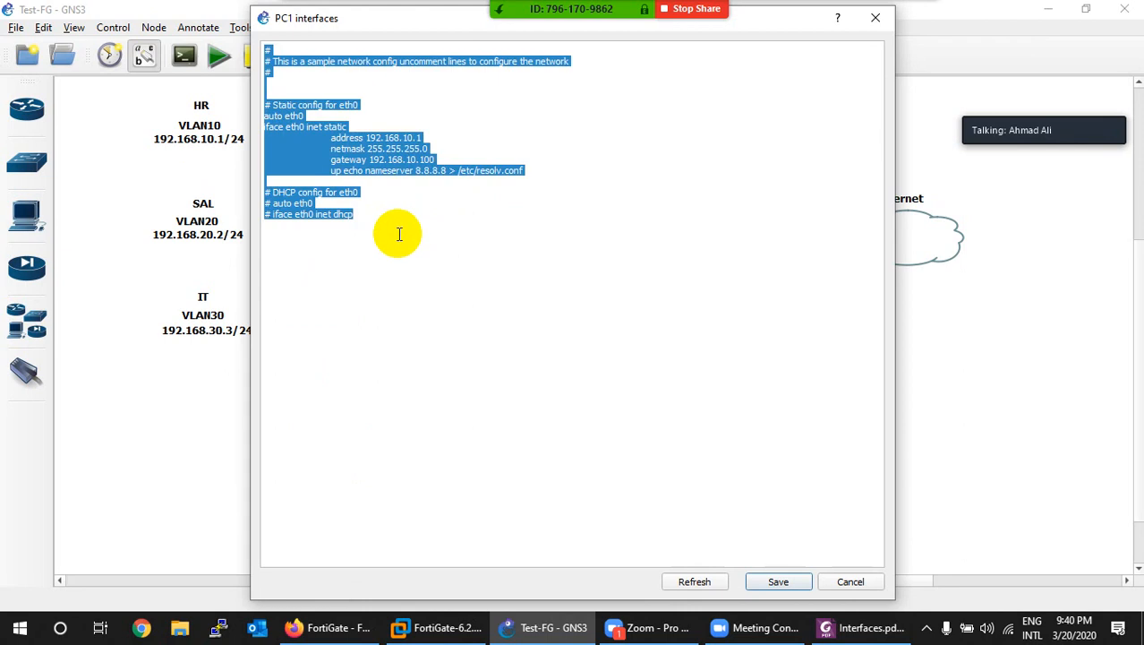
left_click(398, 222)
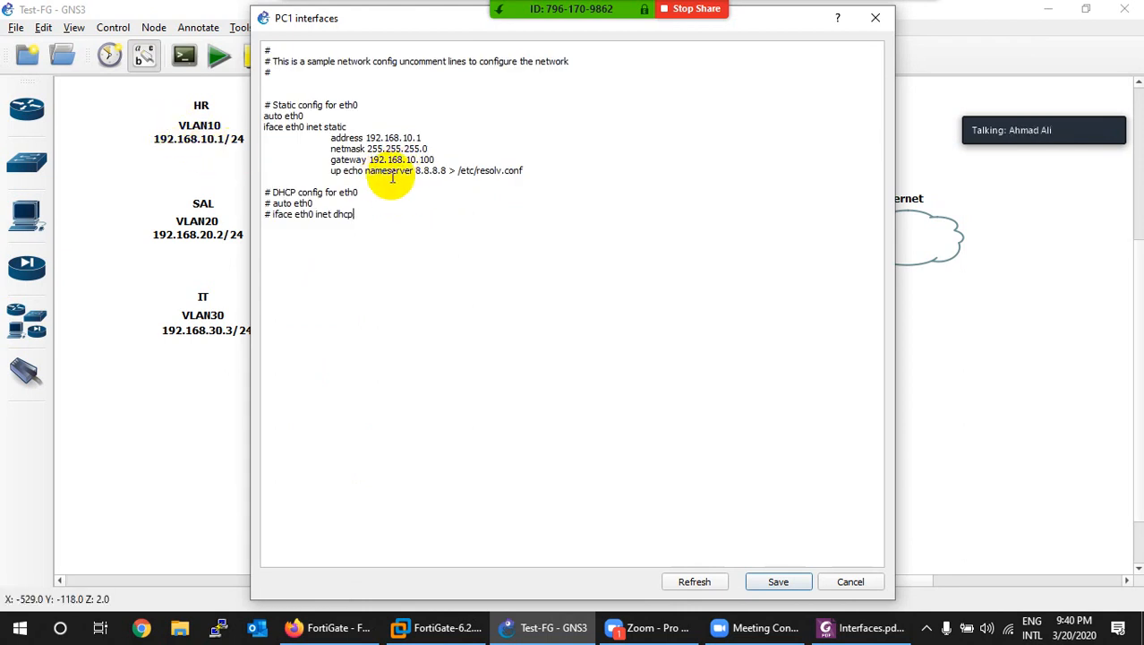
left_click(774, 581)
right_click(304, 249)
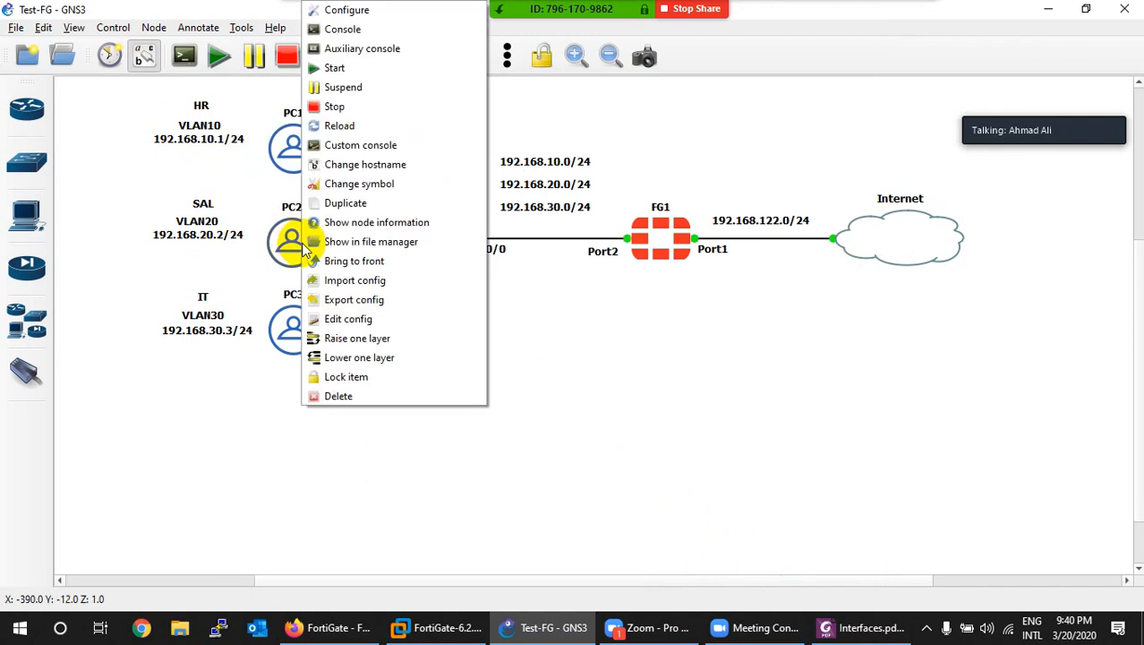
Step: Paste the static config into PC2 with address 192.168.20.2 and gateway 192.168.20.100, and save
left_click(349, 320)
key("ctrl+a")
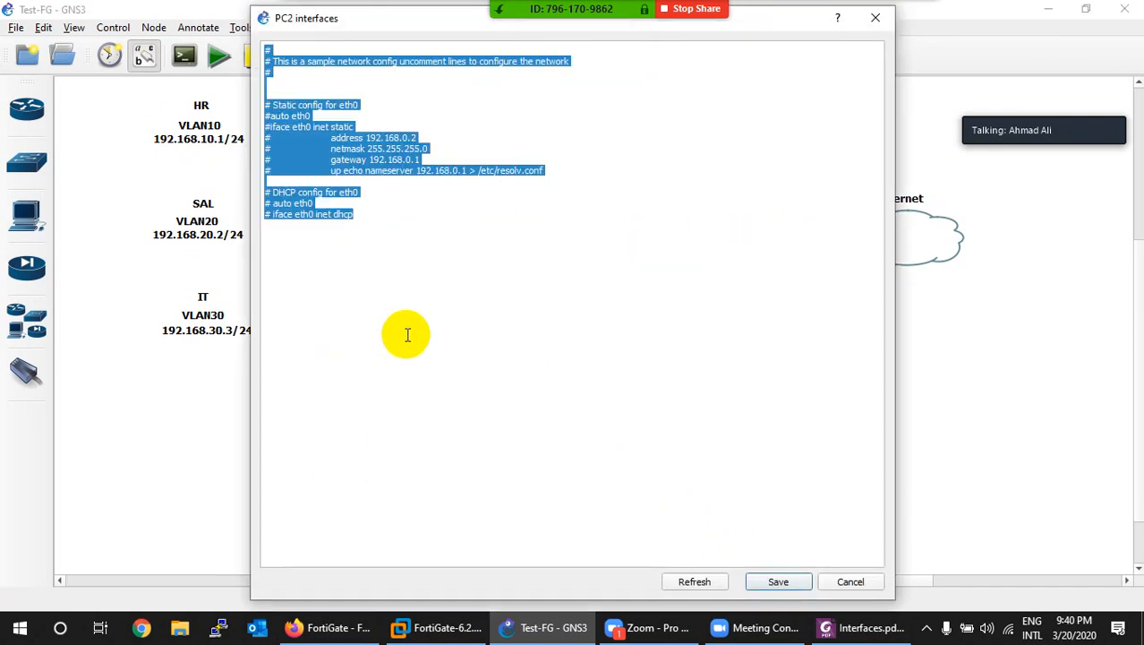
key("ctrl+v")
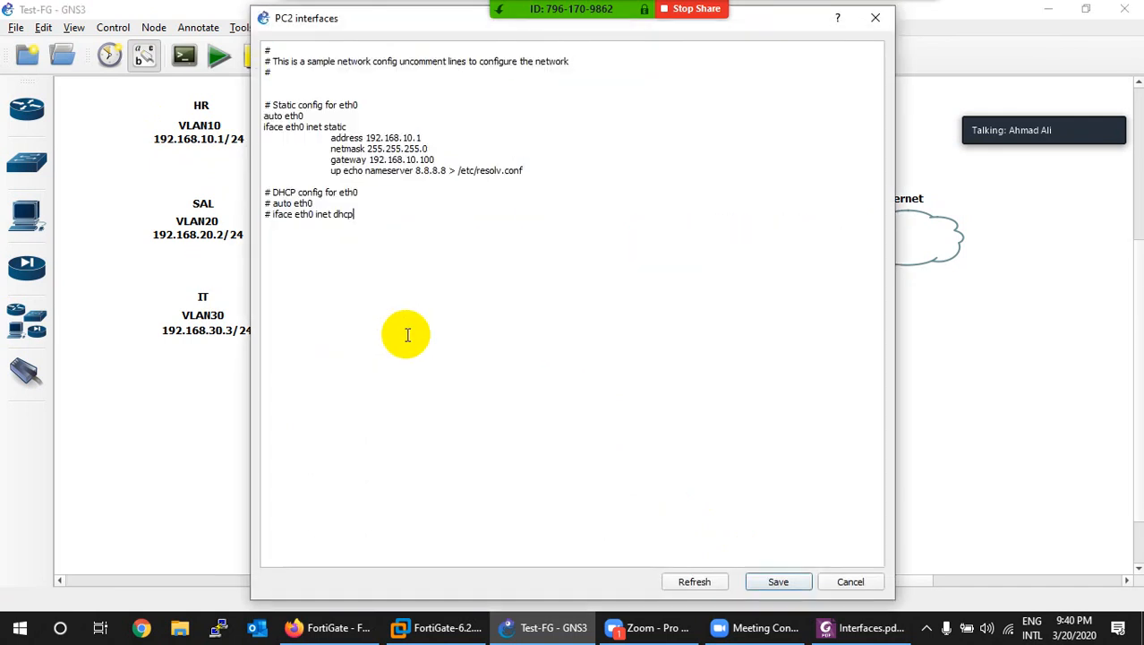
left_click(404, 139)
key("BackSpace")
type("2")
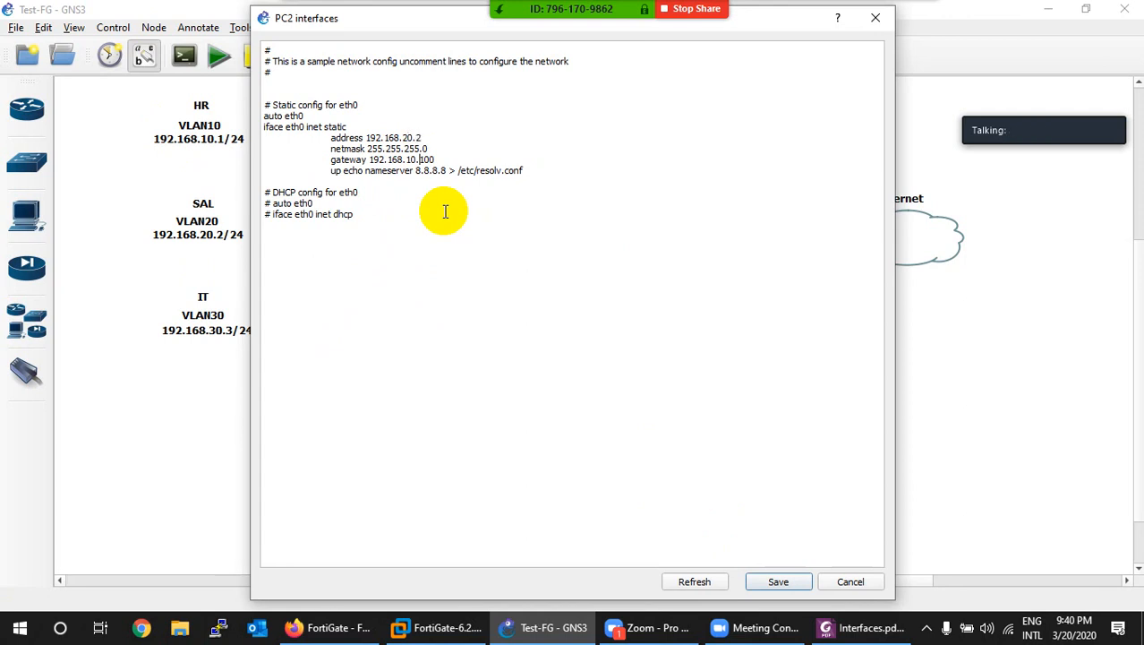
key("BackSpace")
type("2")
left_click(769, 580)
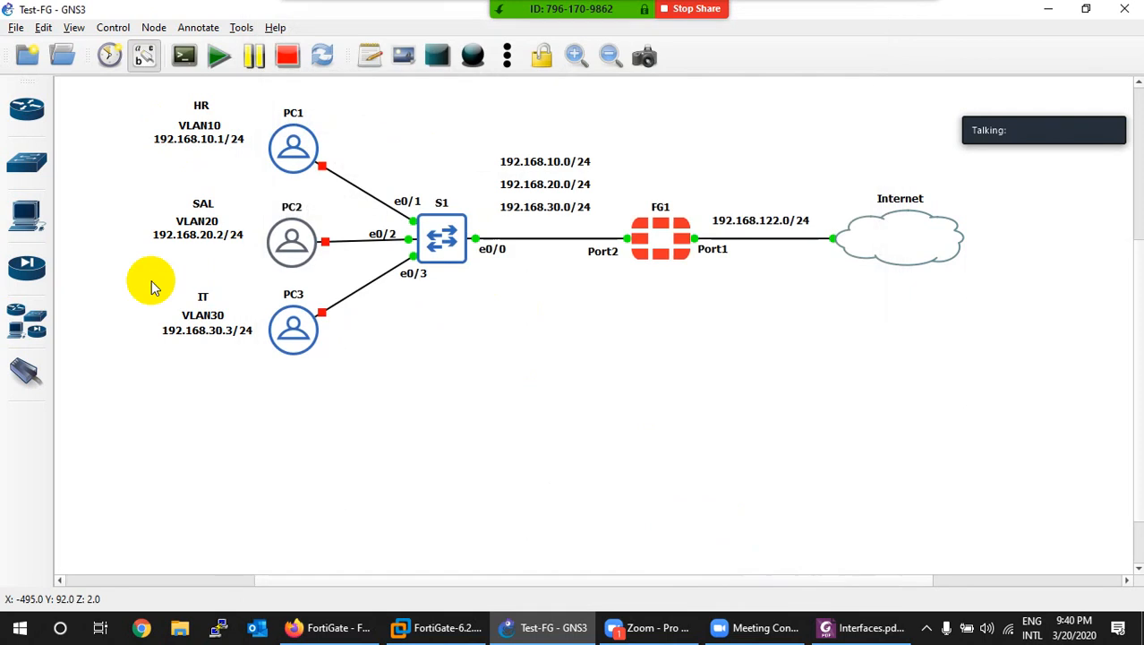
Step: Paste the static config into PC3, change it to the 192.168.30 subnet, and save
right_click(283, 327)
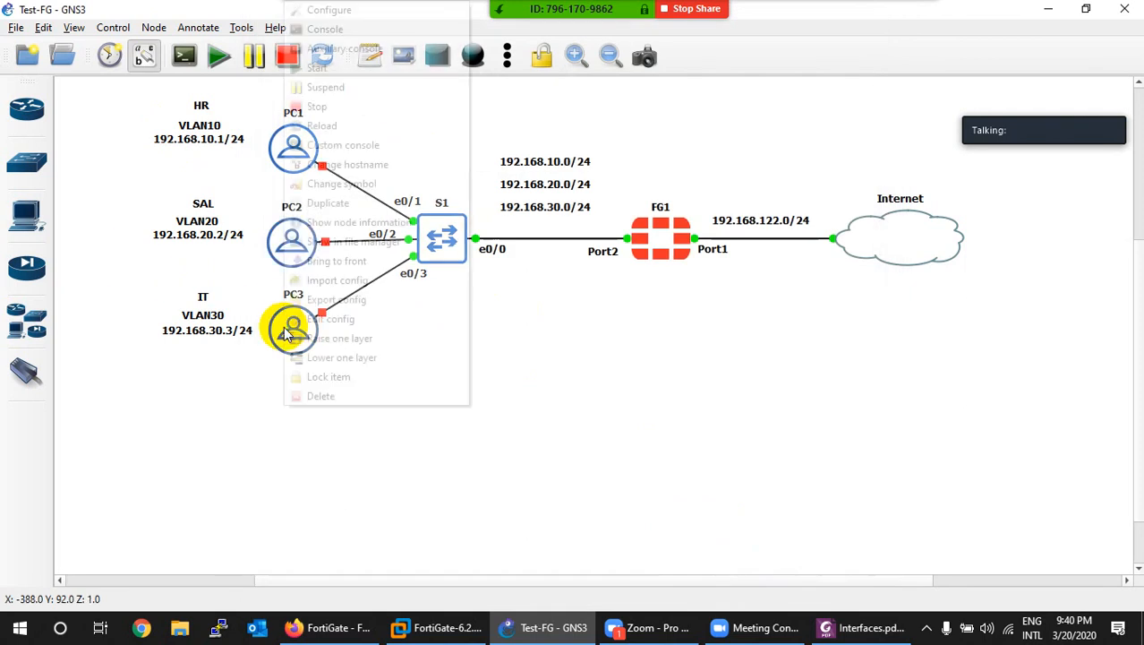
left_click(330, 320)
key("ctrl+a")
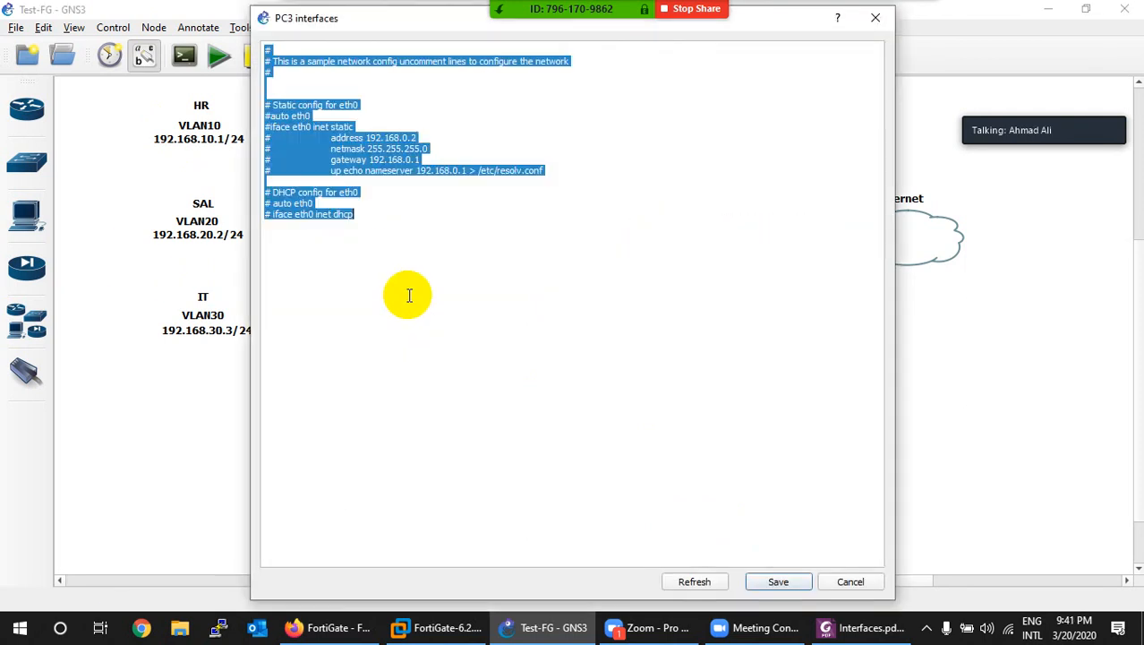
key("ctrl+v")
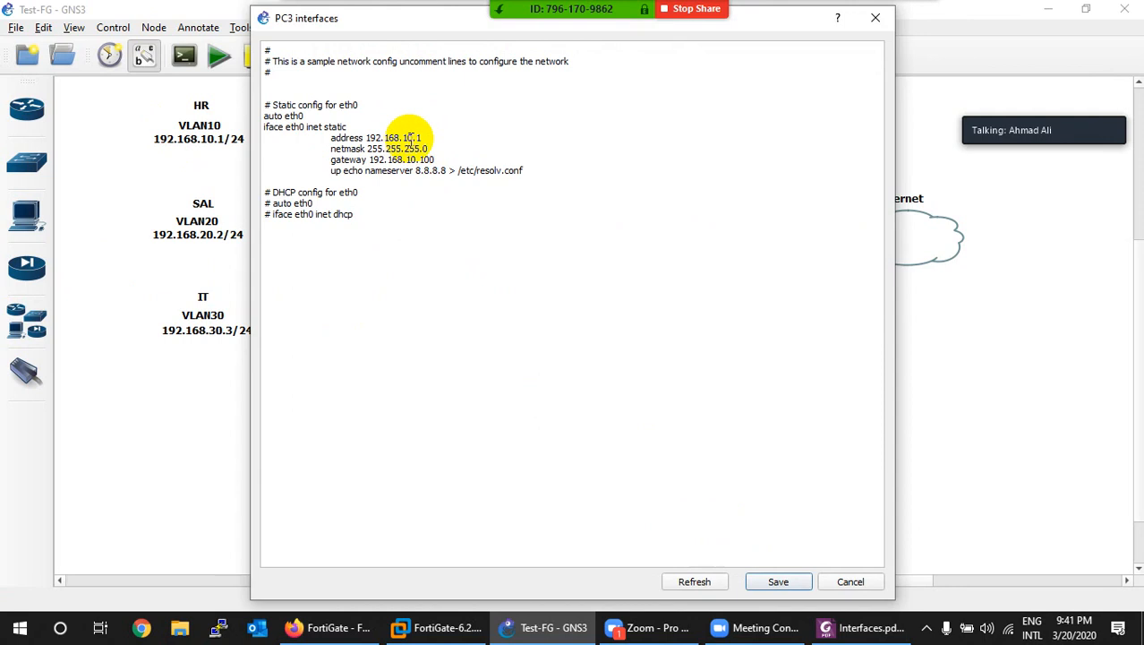
left_click(404, 140)
key("BackSpace")
type("3")
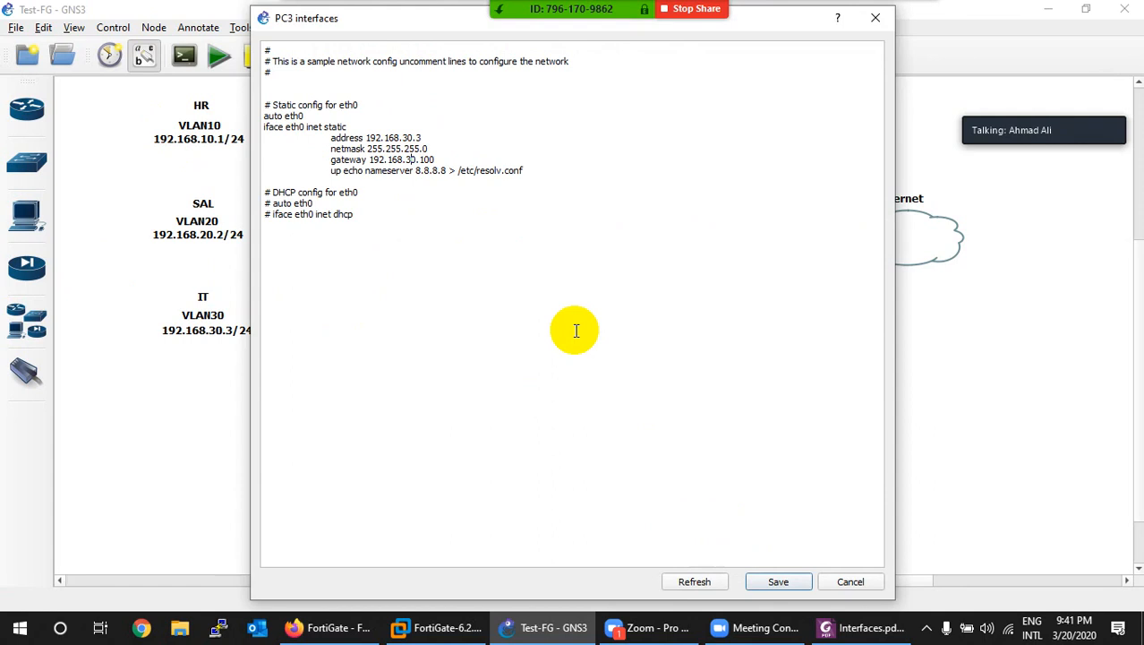
left_click(778, 582)
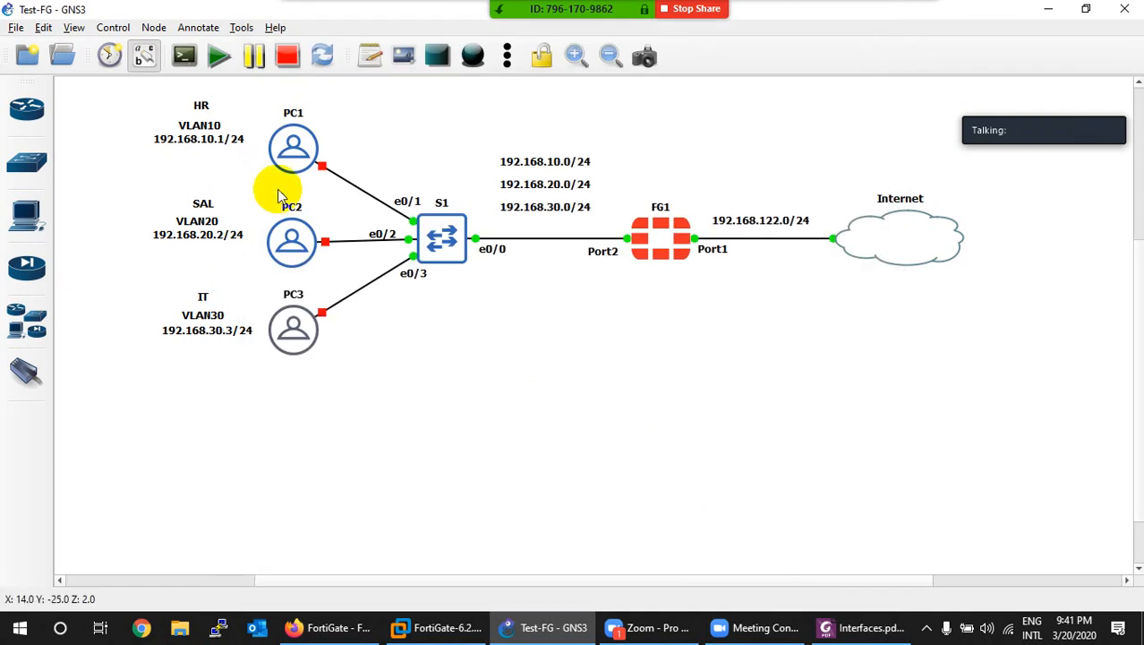
left_click_drag(355, 114, 257, 365)
Step: Start the three selected PCs and open a SecureCRT console to switch S1
right_click(289, 339)
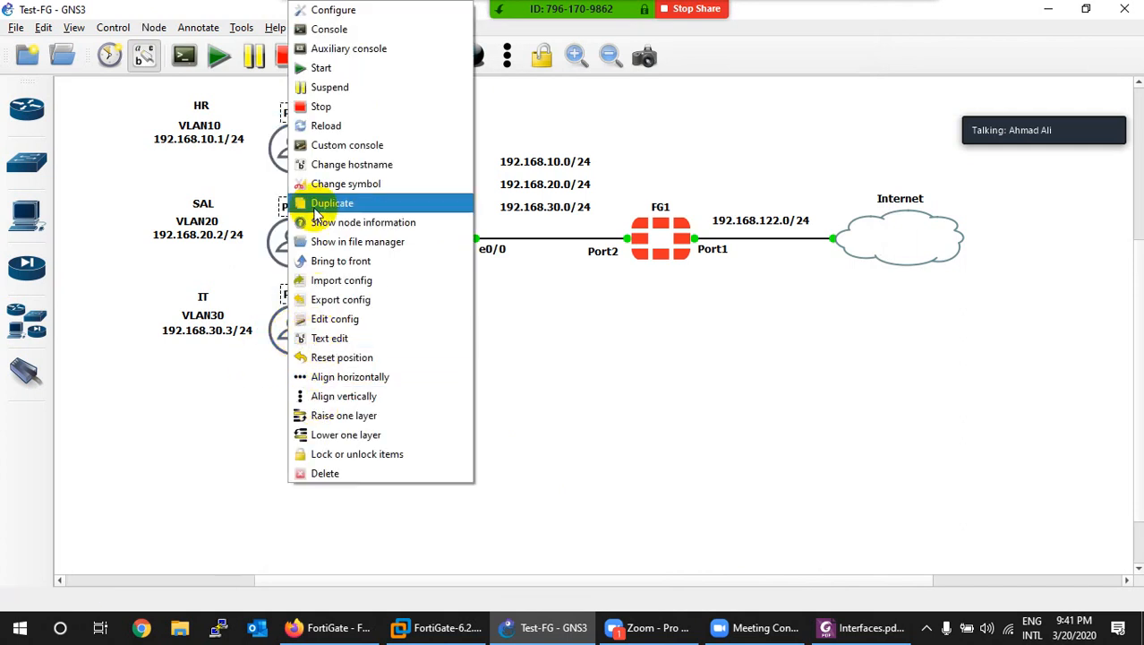
left_click(315, 68)
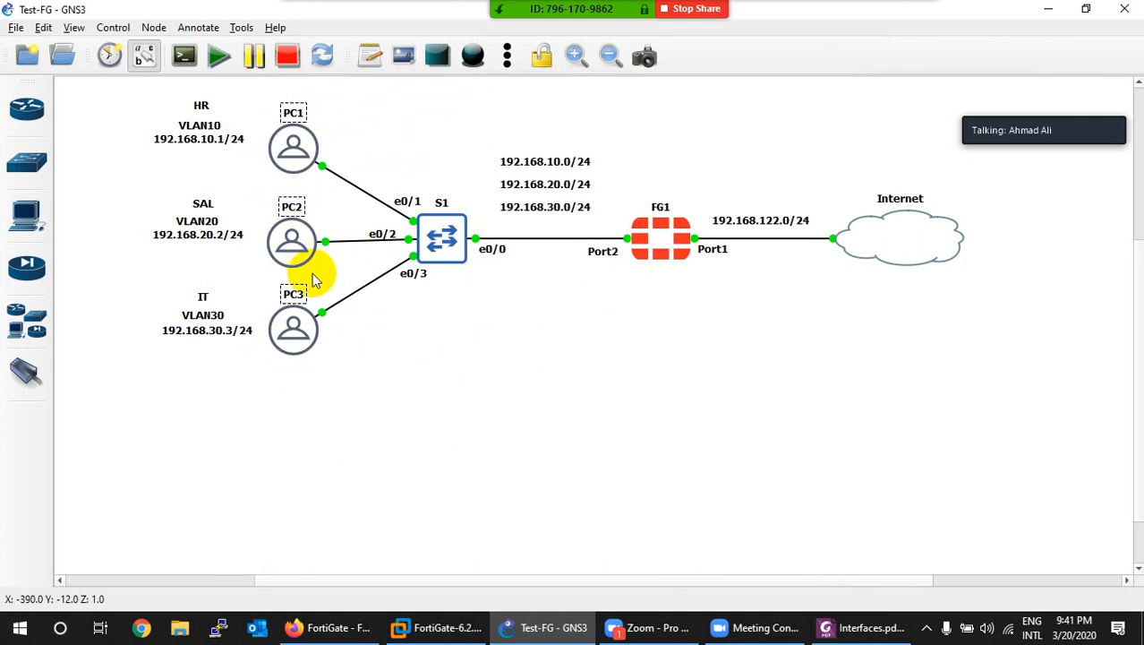
right_click(444, 242)
left_click(470, 270)
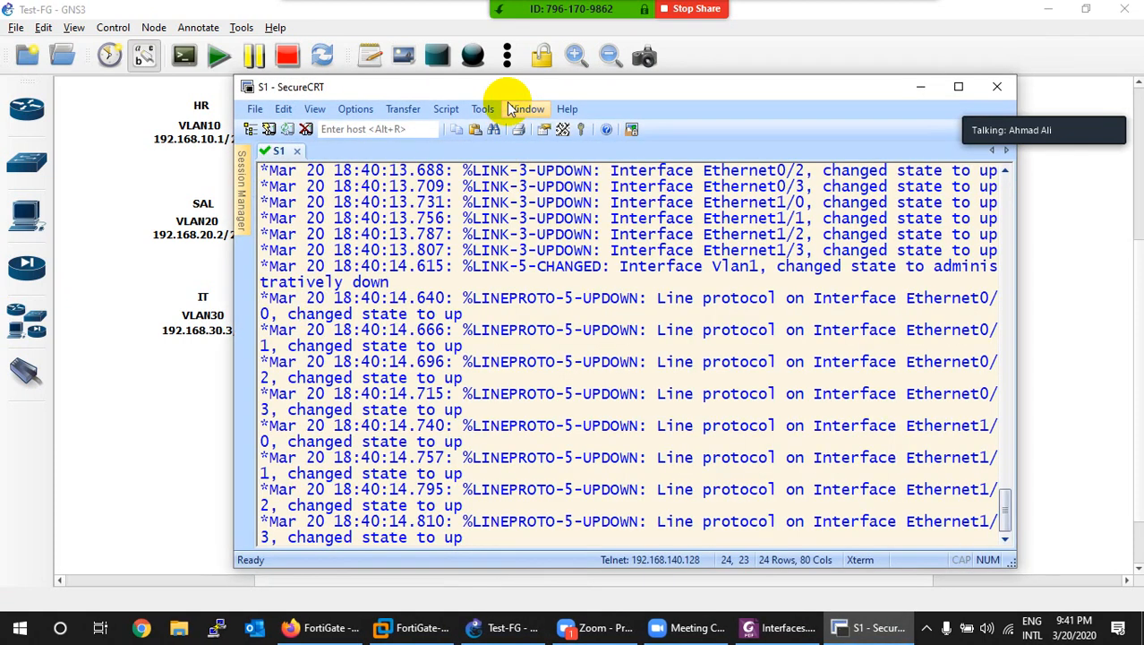
Step: Enter configuration mode on S1 and create VLAN 10 named HR
left_click_drag(507, 87, 624, 102)
key("Return")
key("Return")
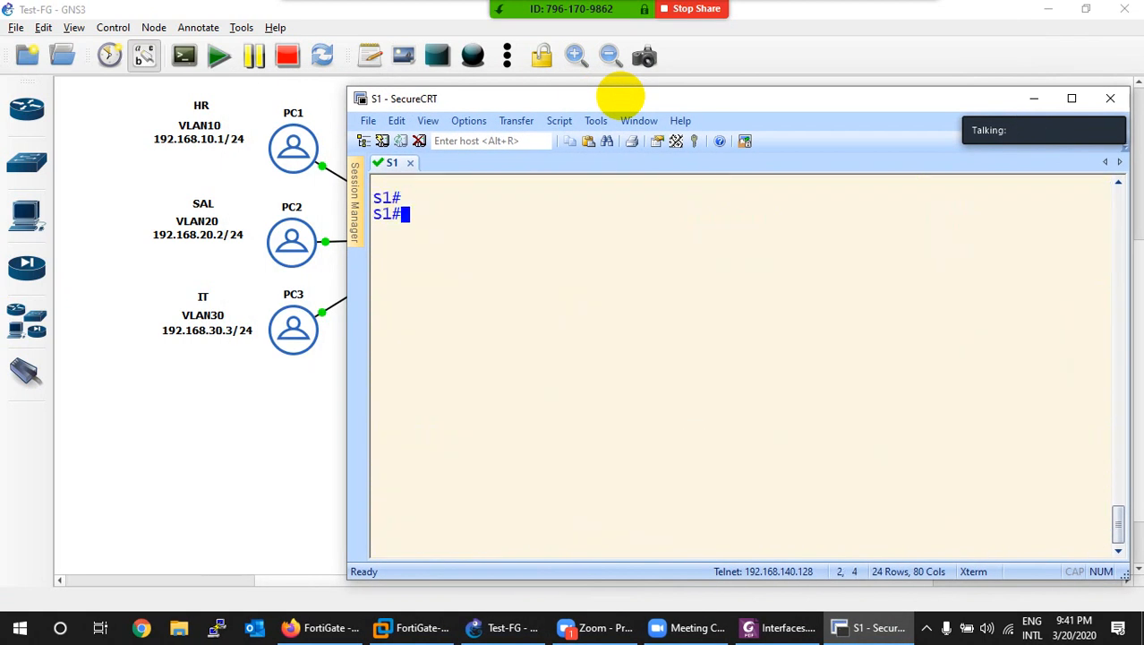
type("conf t")
key("BackSpace")
key("BackSpace")
key("BackSpace")
key("BackSpace")
key("BackSpace")
key("BackSpace")
type("config")
key("Return")
type("tin")
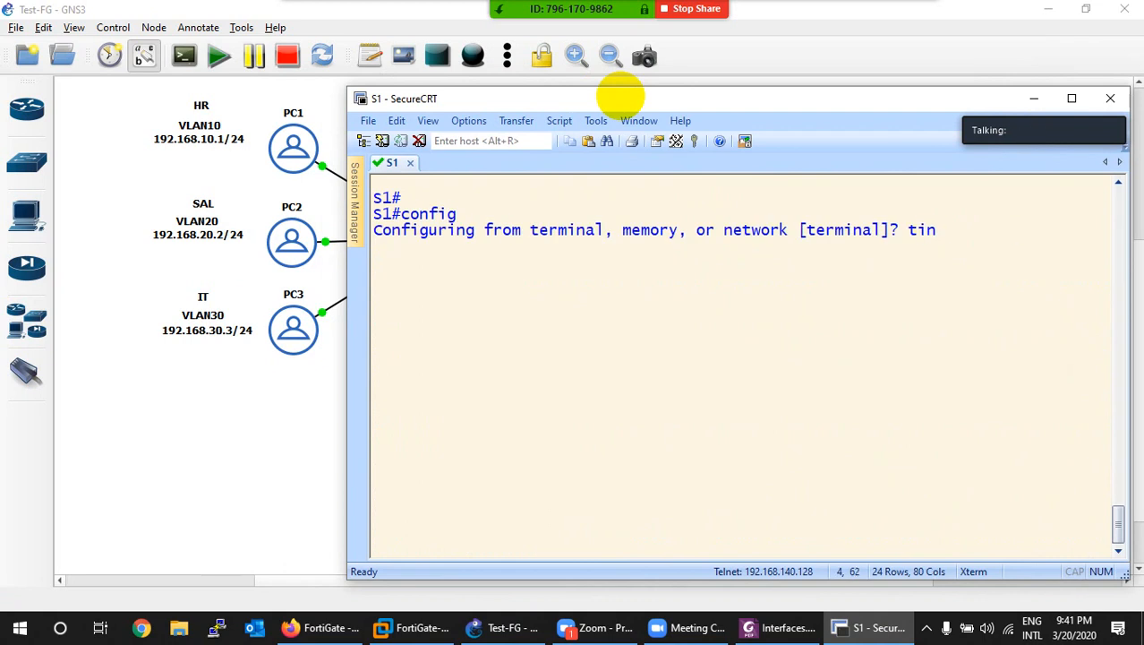
key("BackSpace")
key("BackSpace")
key("BackSpace")
key("Return")
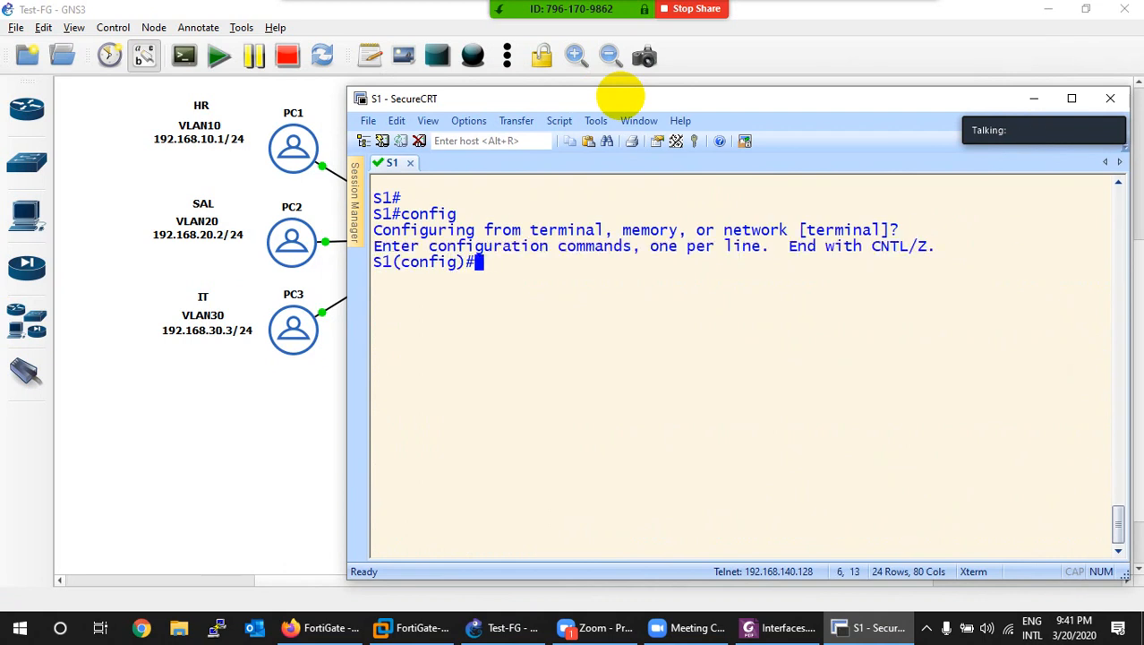
type("vlan 10")
key("Return")
type("name ")
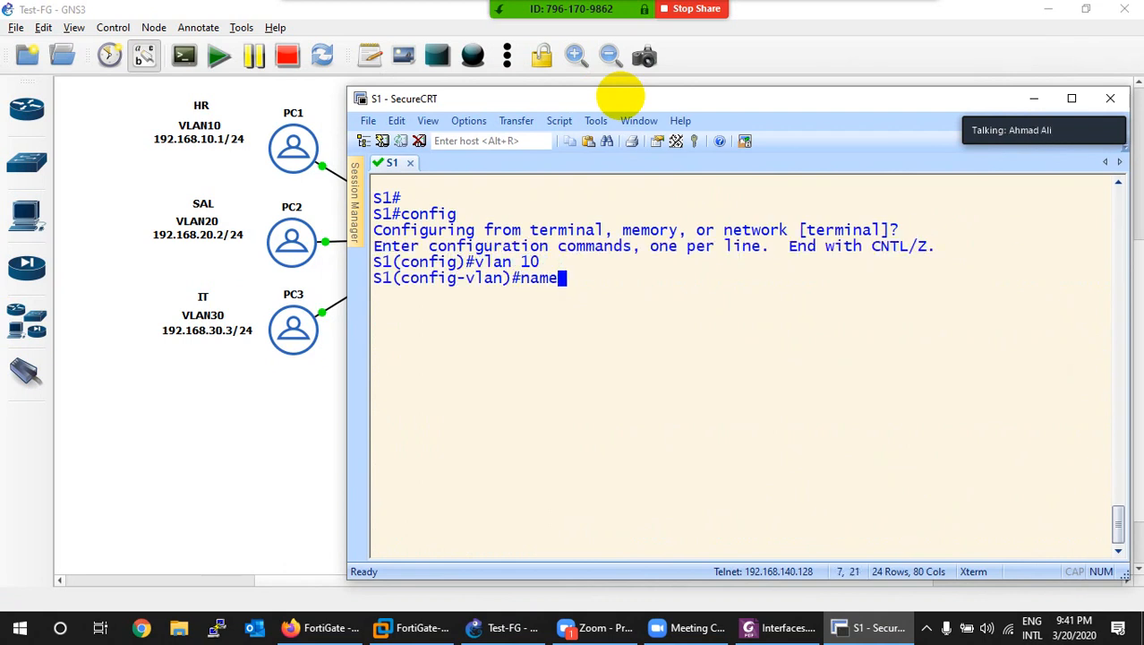
type("HR")
key("Return")
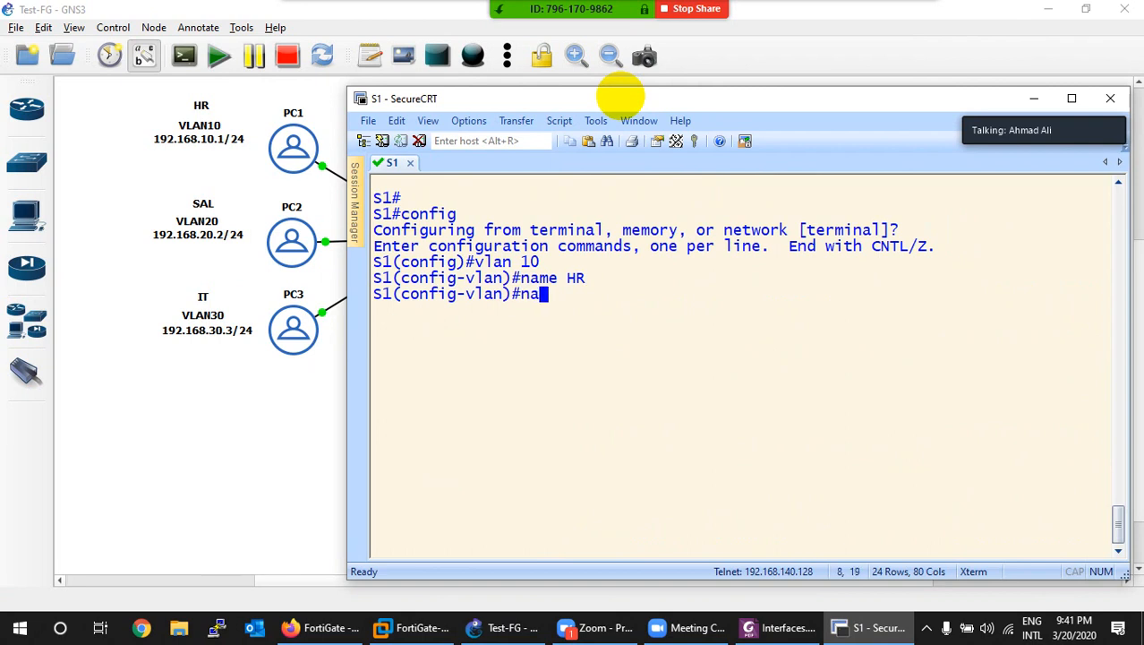
Step: Create VLAN 20 named SAL
type("vlan 20")
key("Return")
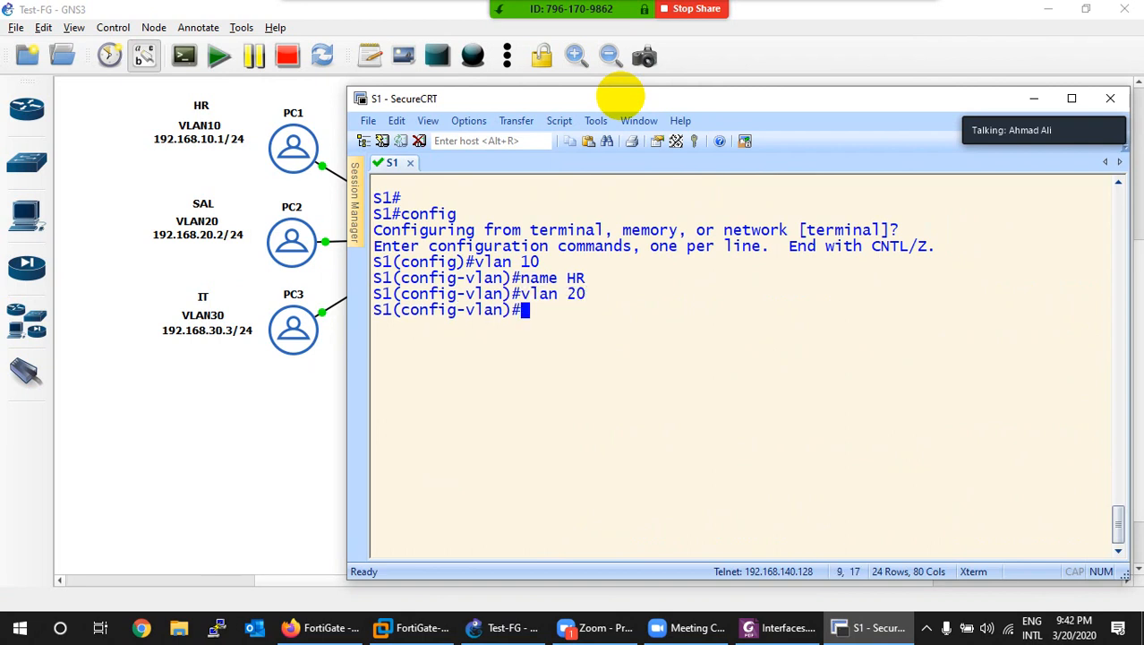
type("name SAL")
key("Return")
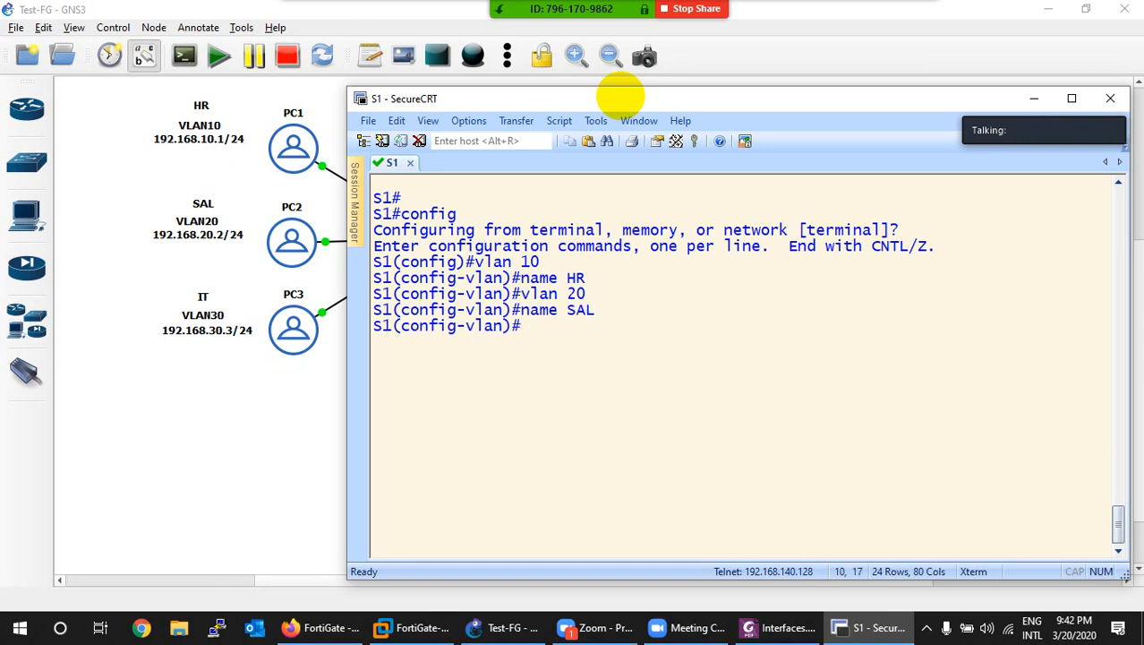
Step: Create VLAN 30 named IT, exit VLAN mode and clear the screen
type("vlan 30")
key("Return")
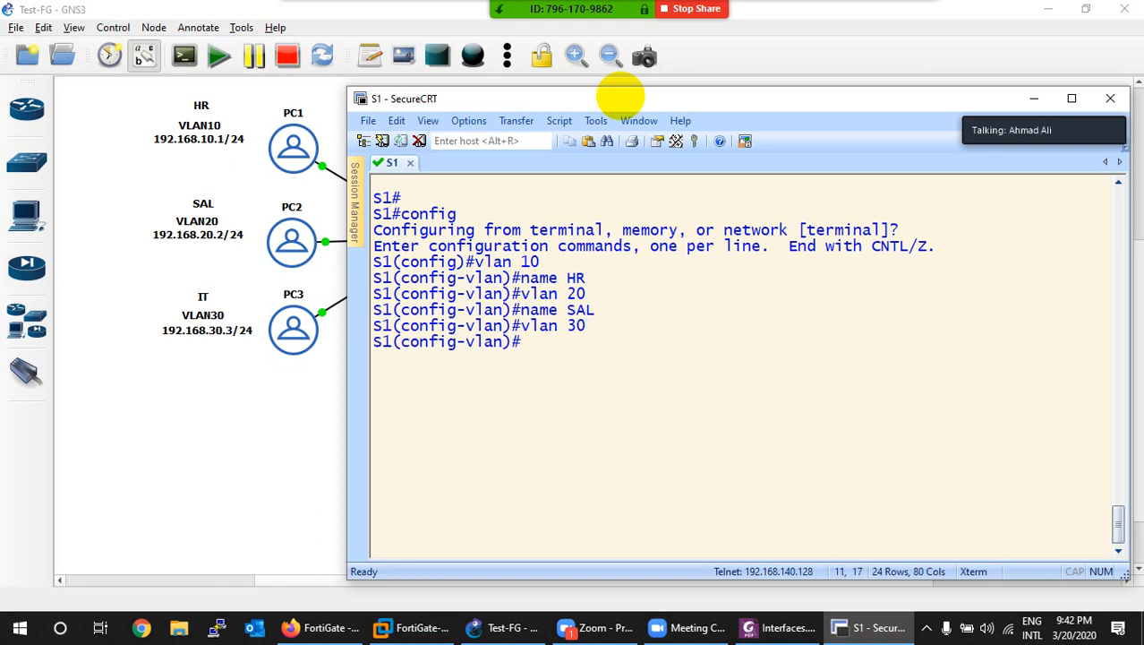
type("name IT")
key("Return")
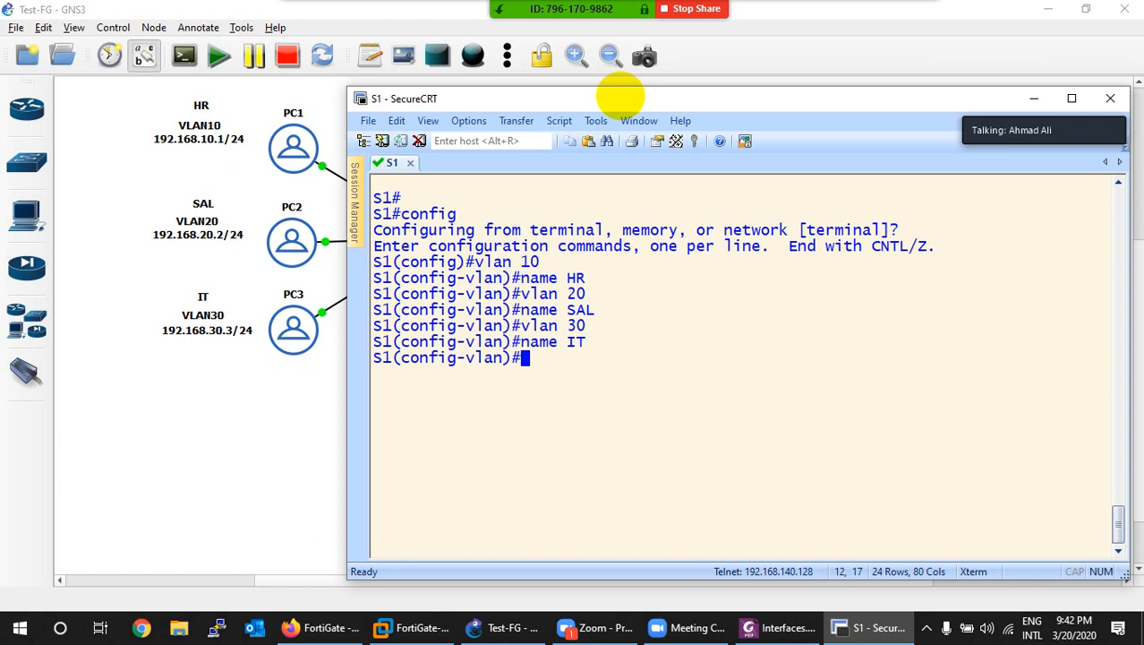
type("exit")
key("Return")
key("ctrl+l")
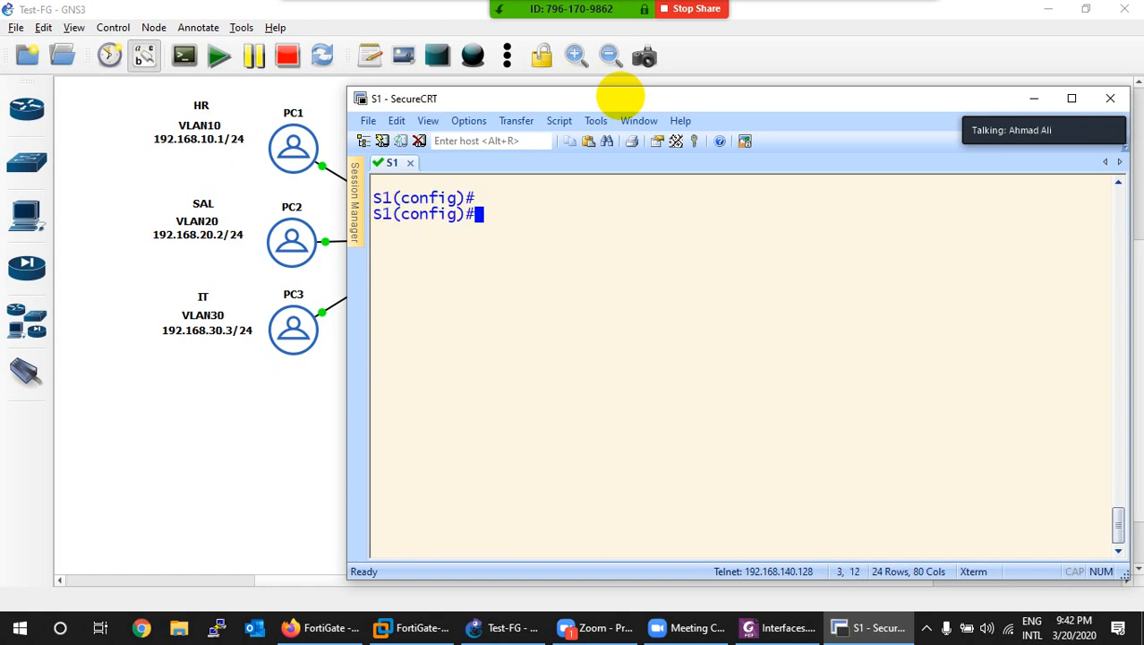
Step: Make S1's e0/1 an access port in VLAN 10
left_click_drag(669, 103, 777, 108)
type("int e")
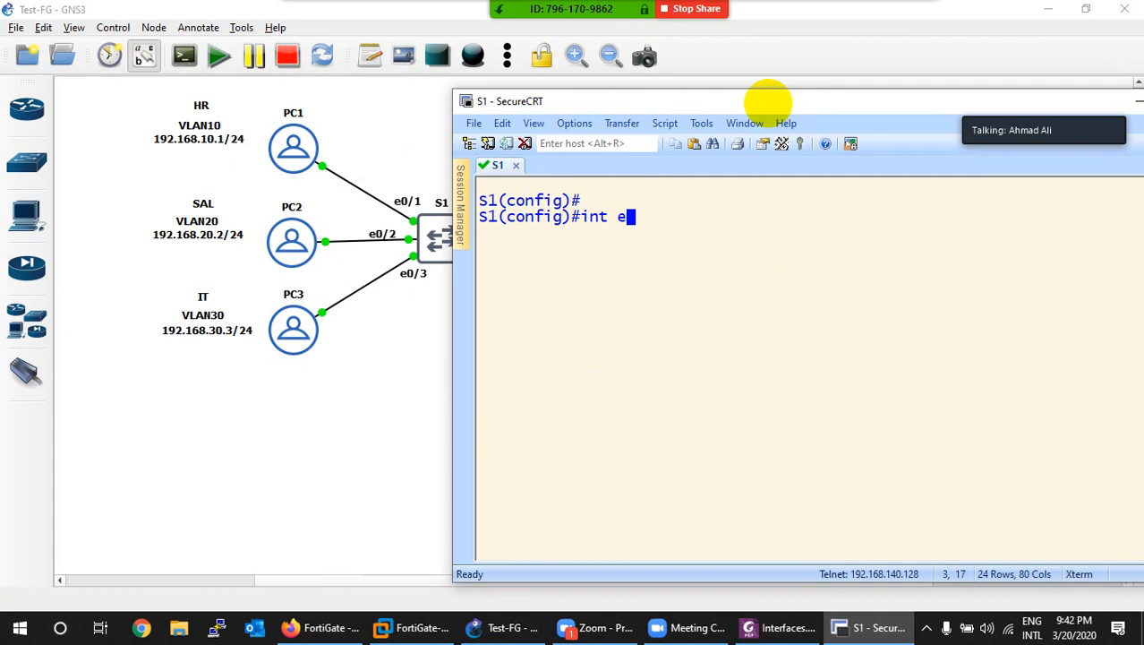
type("0/1")
key("Return")
type("sw")
key("Tab")
type("ac")
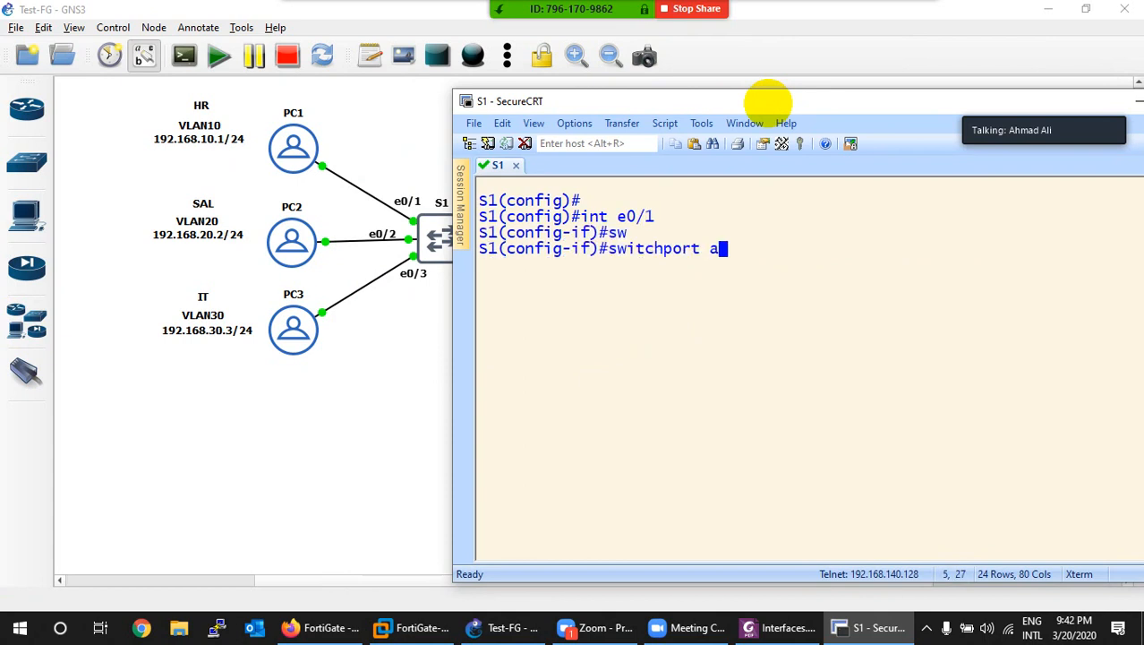
key("Tab")
type("v")
key("Tab")
type("10")
key("Return")
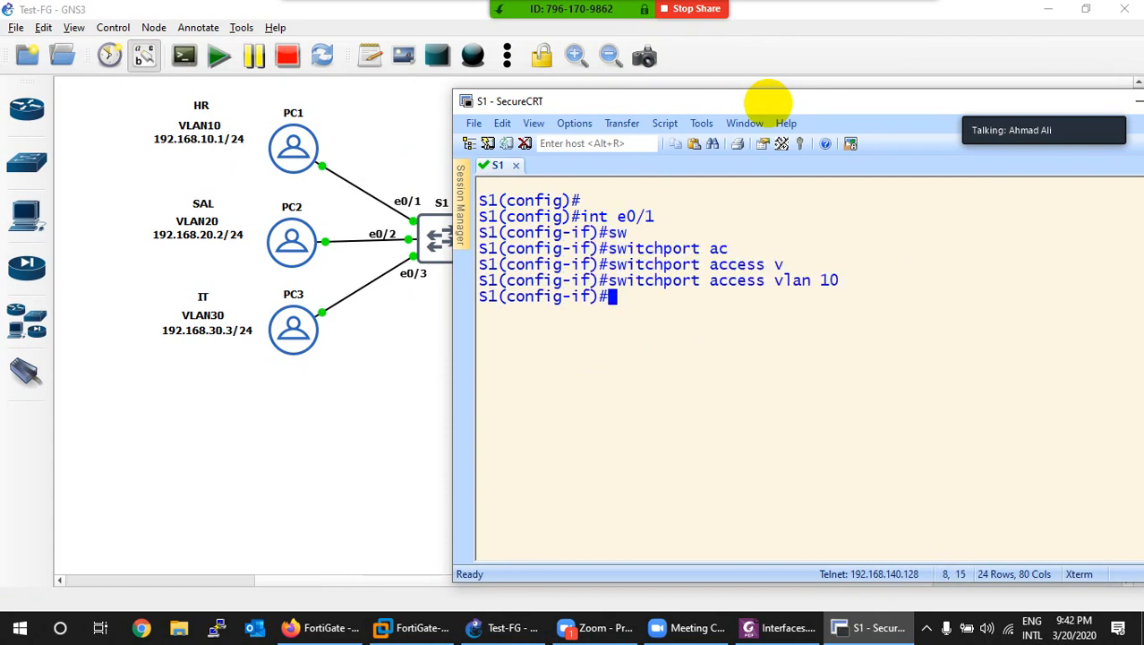
type("exit")
key("Return")
Step: Make S1's e0/2 an access port in VLAN 20, then clear the screen
type("in")
key("Tab")
type("vl")
key("Tab")
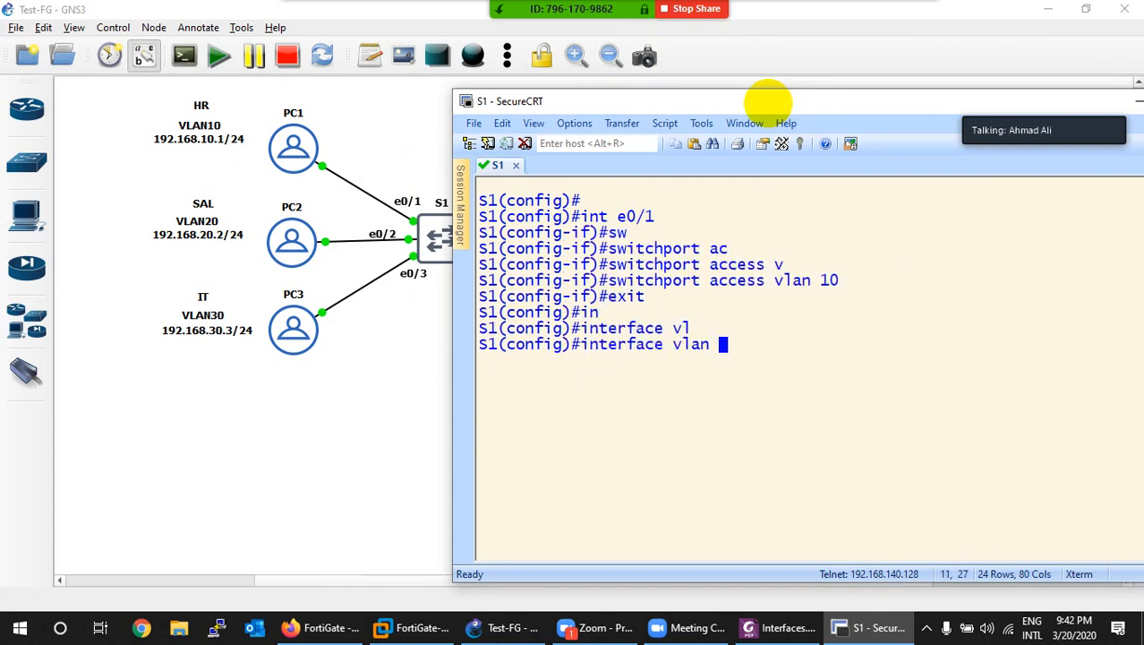
key("BackSpace")
key("BackSpace")
key("BackSpace")
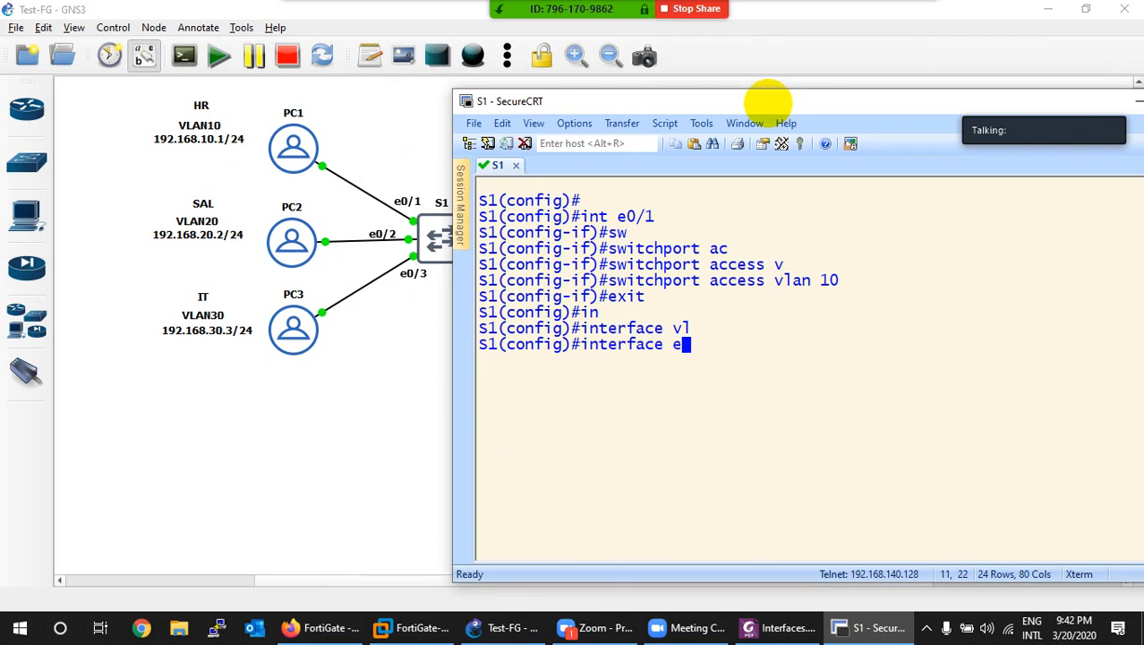
type("0/2")
key("Return")
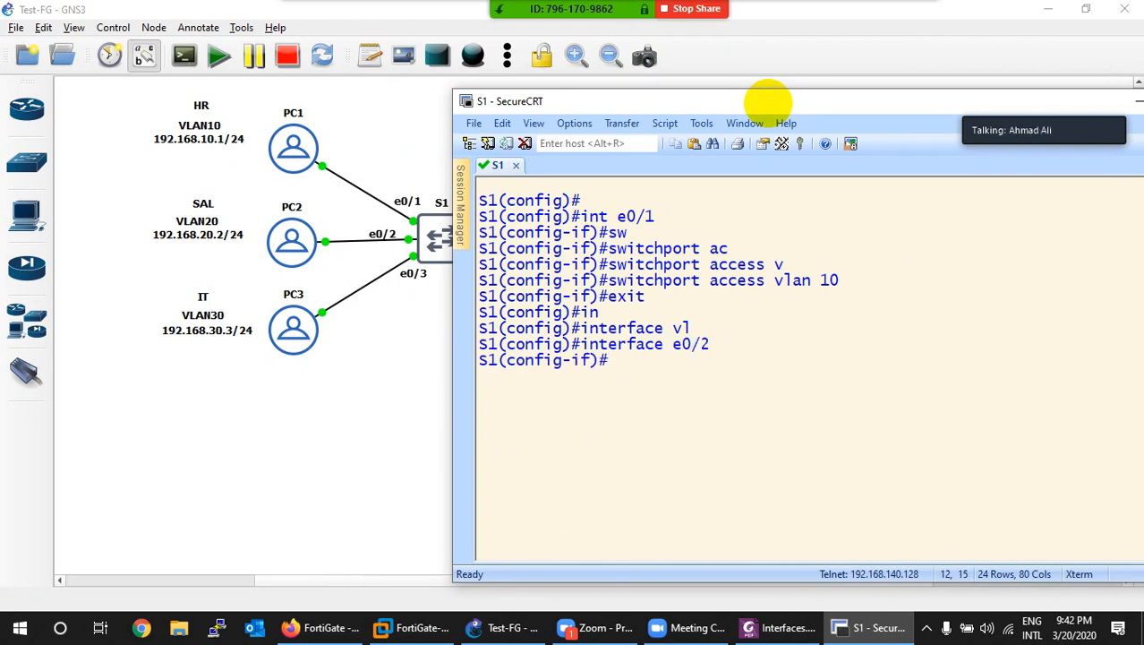
type("sw")
key("Tab")
type("ac")
key("Tab")
type("v")
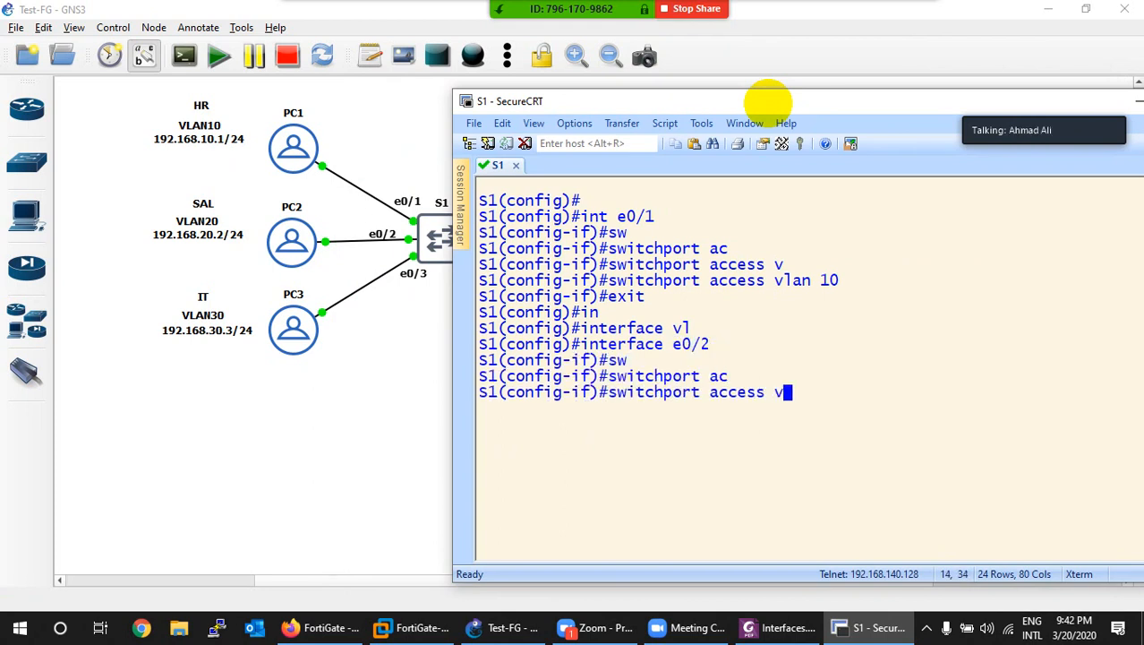
key("Tab")
type("20")
key("Return")
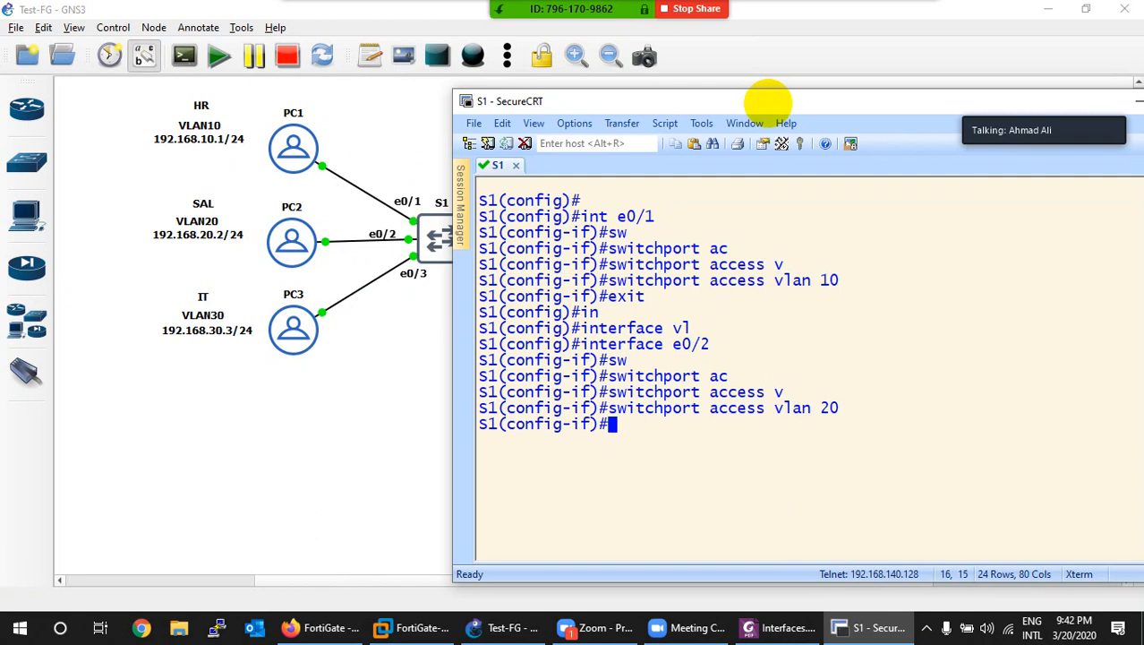
key("ctrl+l")
key("Return")
key("Return")
Step: Make S1's e0/3 an access port in VLAN 30 and exit the interface
type("int e0/3")
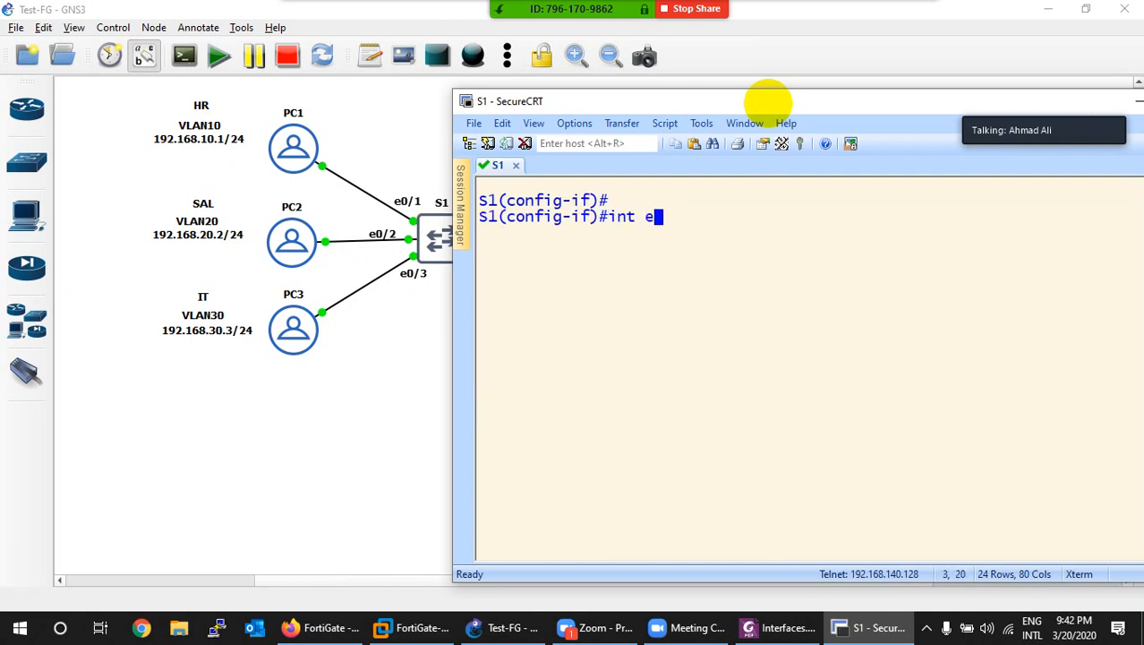
key("Return")
type("sw")
key("Tab")
type("ac")
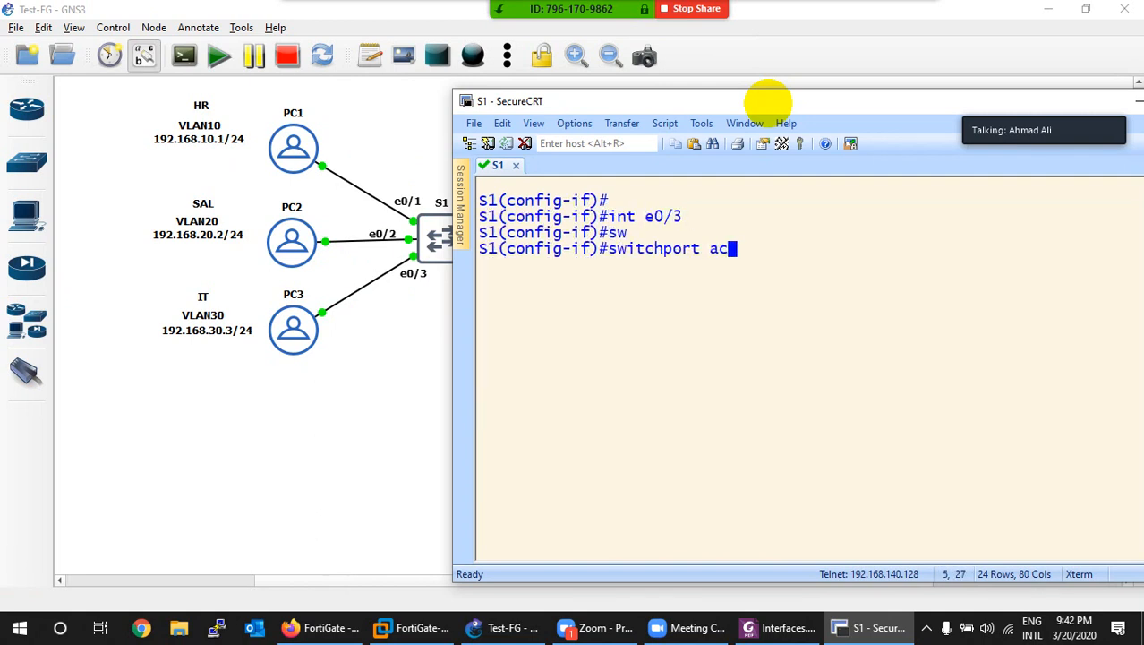
key("Tab")
type("v")
key("Tab")
type("30")
key("Return")
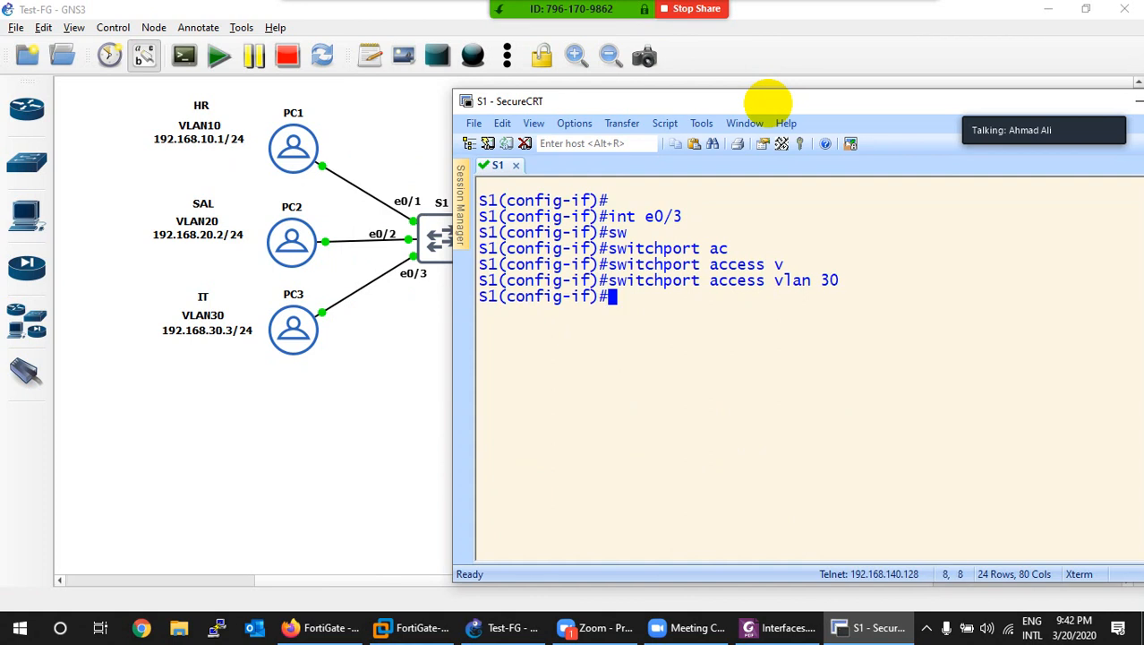
type("exit")
key("Return")
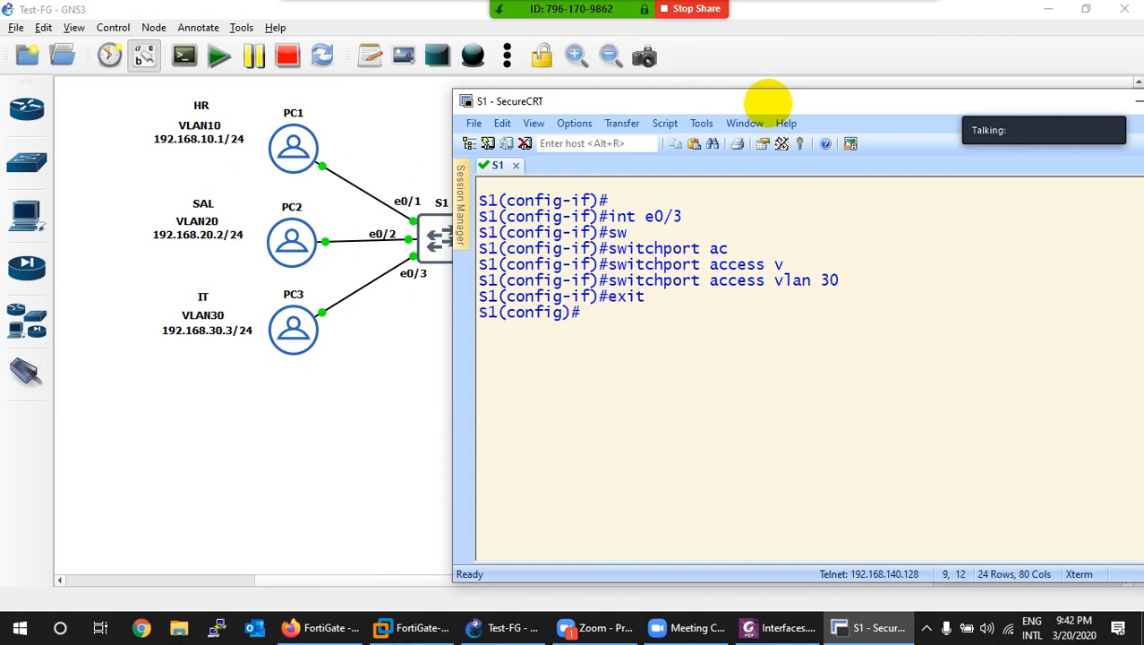
Step: Run 'do show vlan brief' and highlight the VLAN 10 HR, 20 SAL and 30 IT rows
type("do show ")
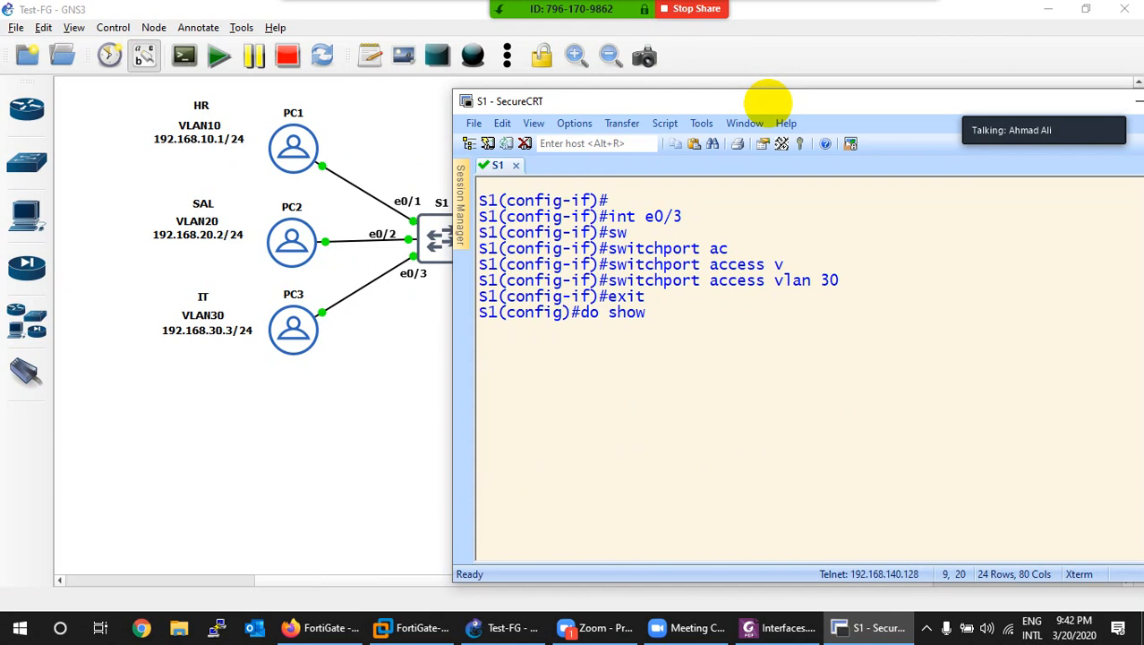
type("vlan br")
key("Return")
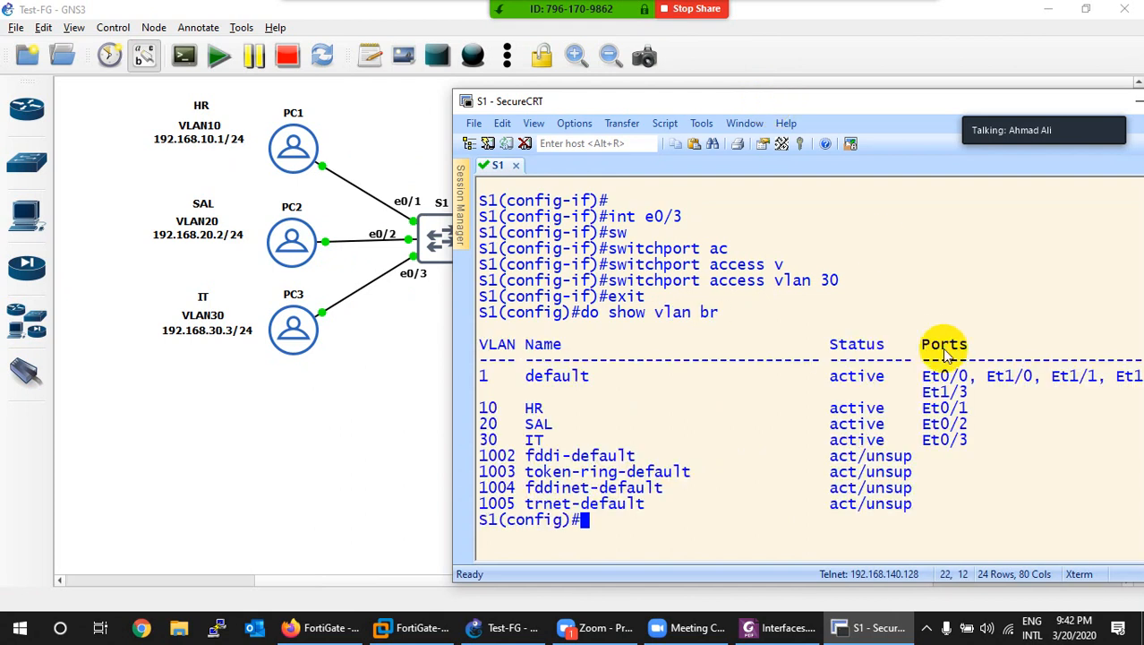
left_click_drag(976, 391, 490, 406)
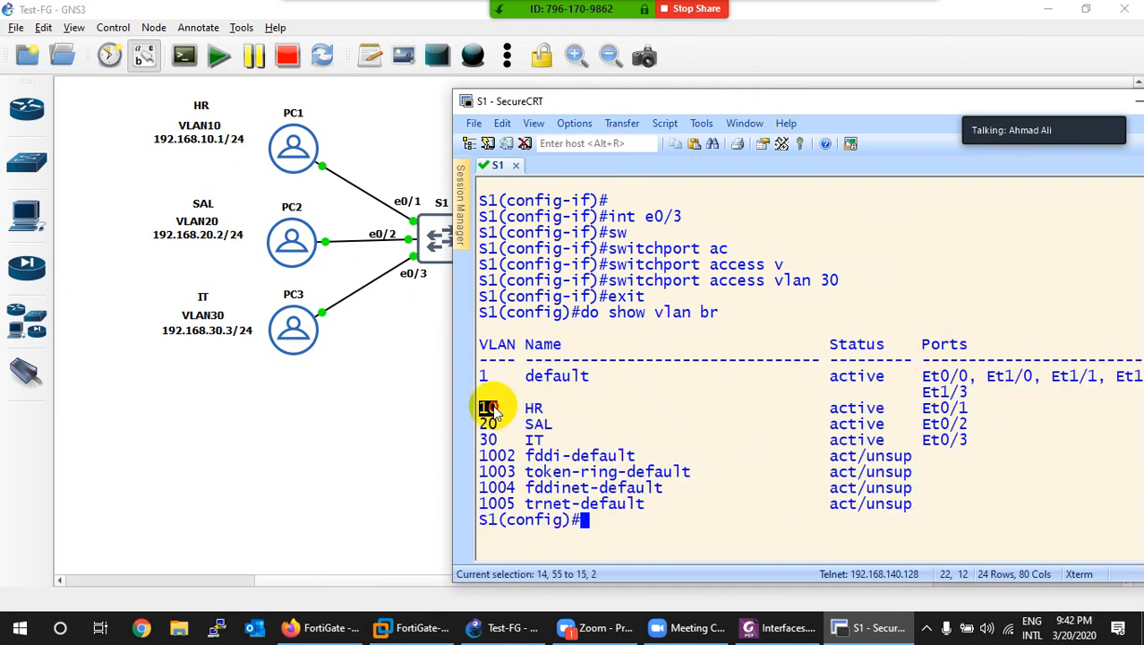
left_click_drag(970, 405, 664, 404)
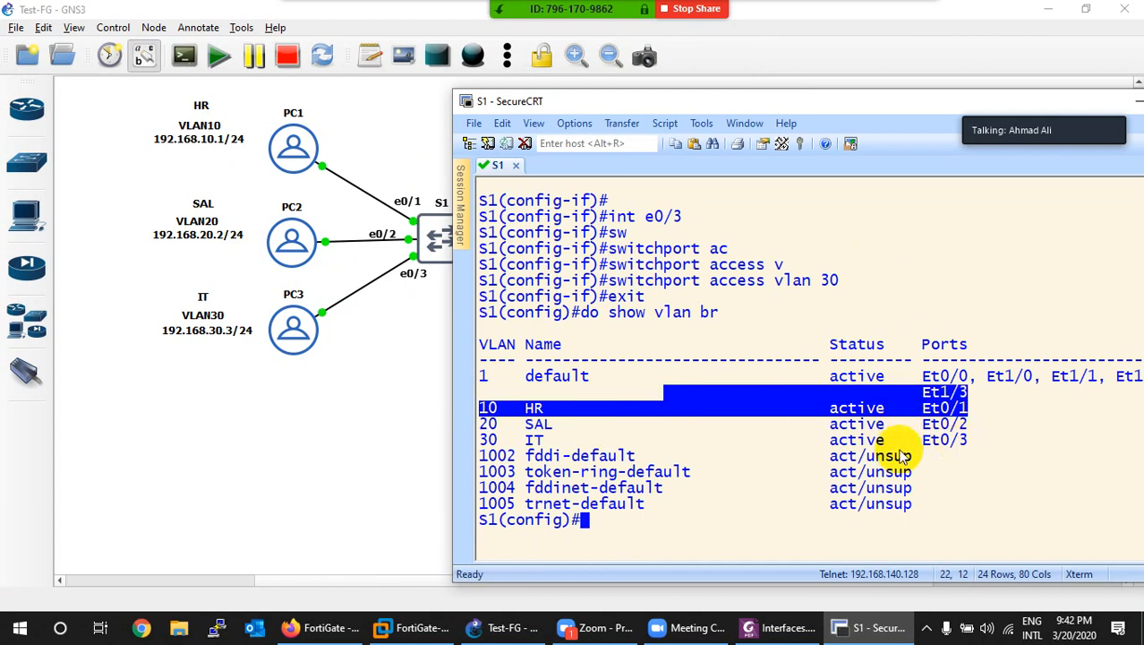
left_click_drag(707, 104, 813, 98)
Step: Set dot1q trunk encapsulation on S1's interface e0/0
key("ctrl+l")
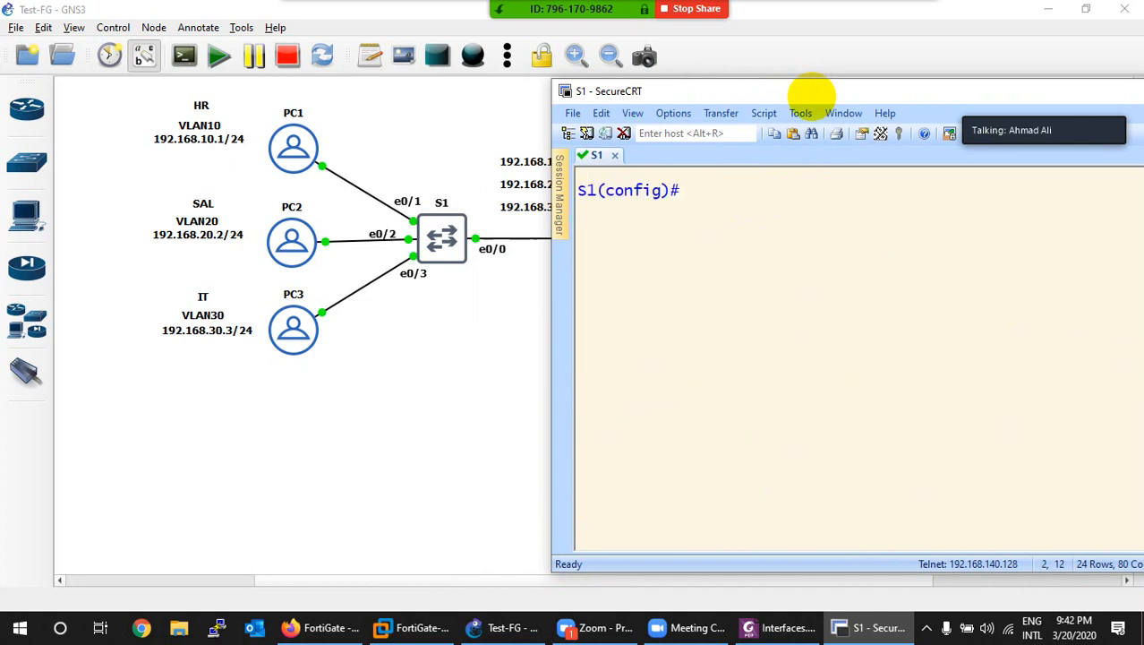
type("in")
key("Tab")
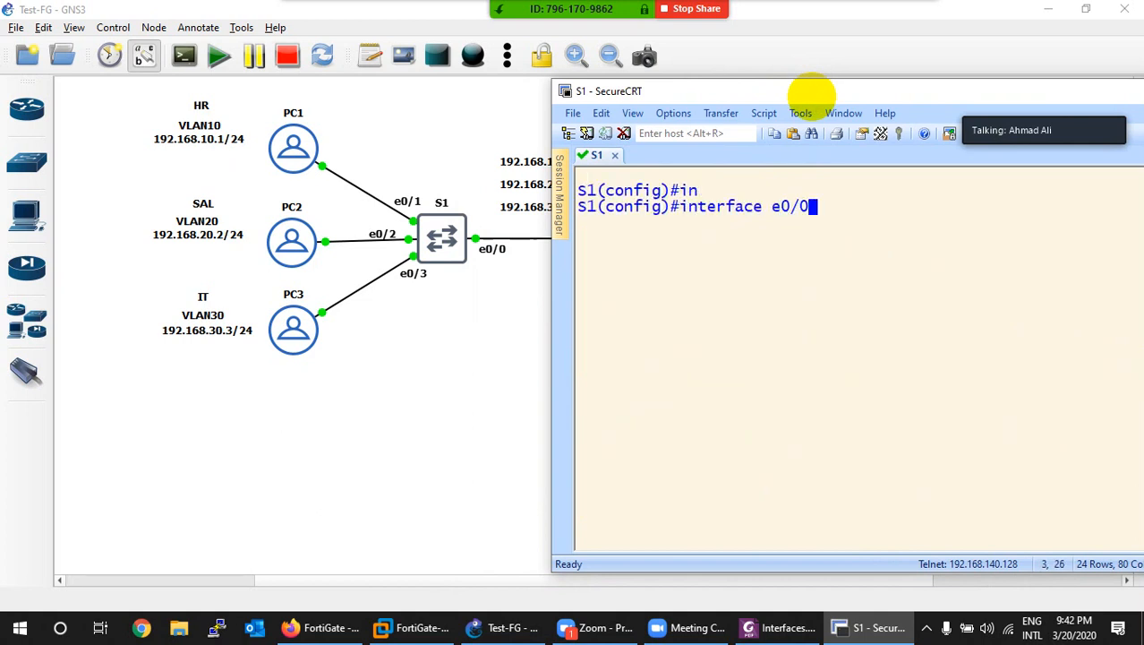
type("e0/0")
key("Return")
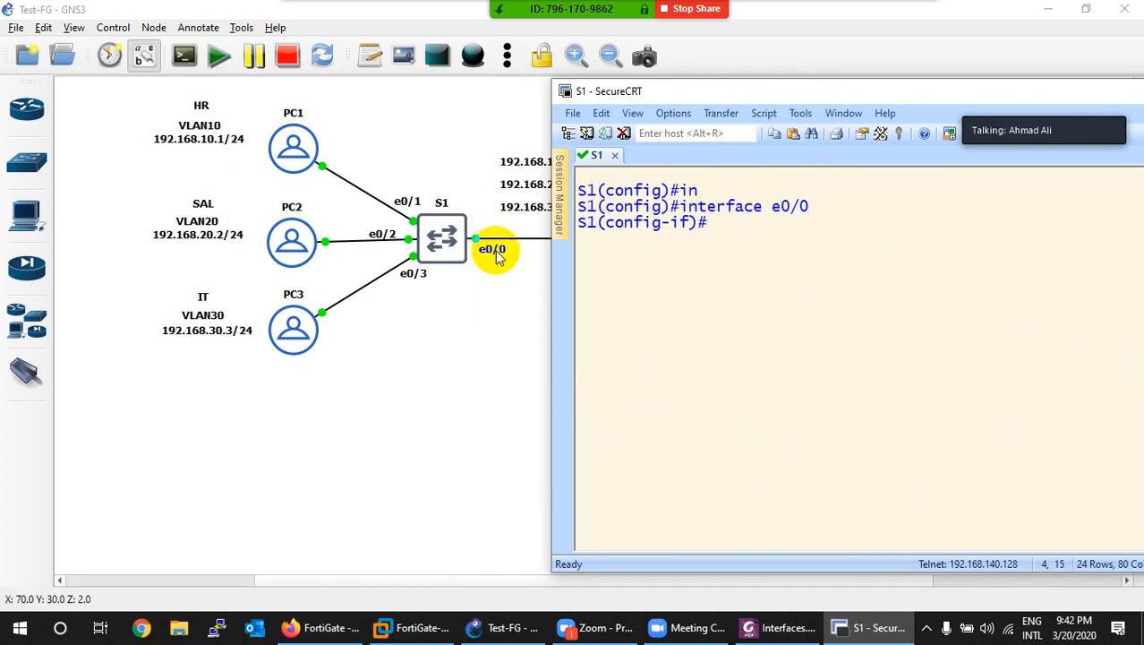
type("sw")
key("Tab")
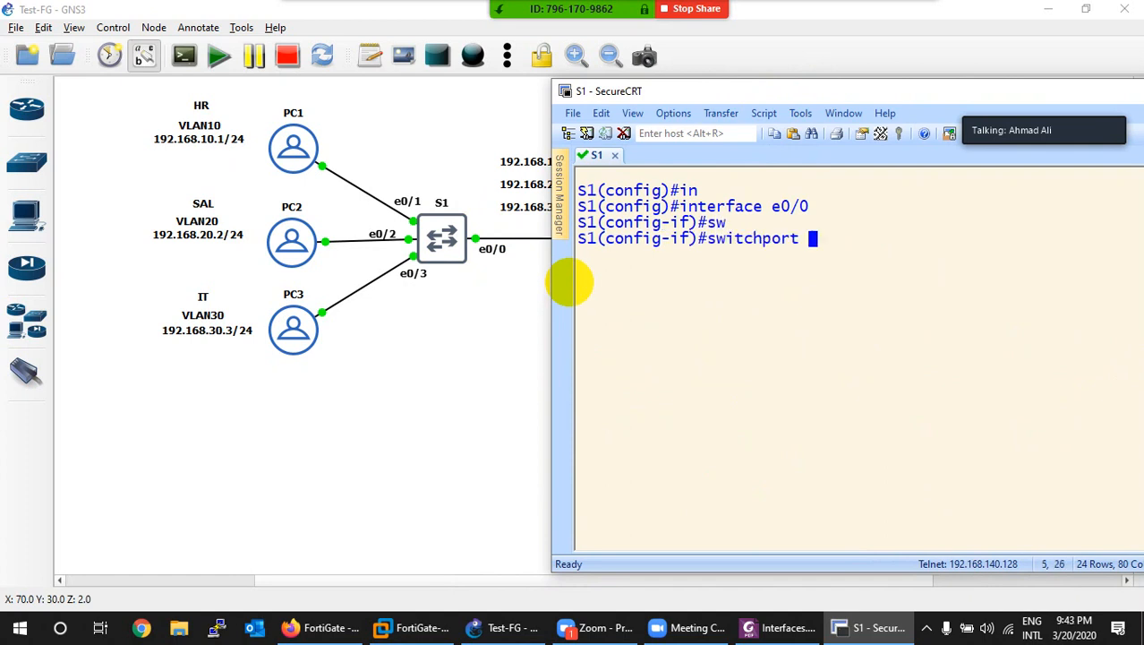
type("tr")
key("Tab")
type("e")
key("Tab")
type("s")
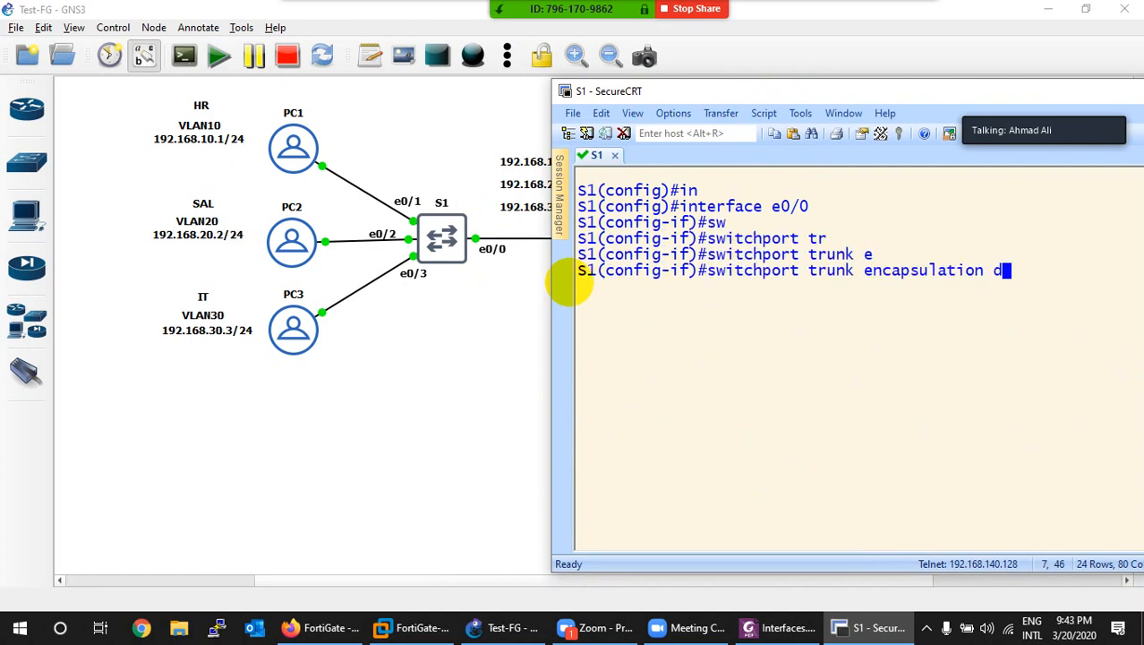
key("Tab")
key("Return")
Step: Put e0/0 in trunk mode, enable it with no shutdown, and leave configuration mode
type("sw")
type("o")
key("Tab")
type("tr")
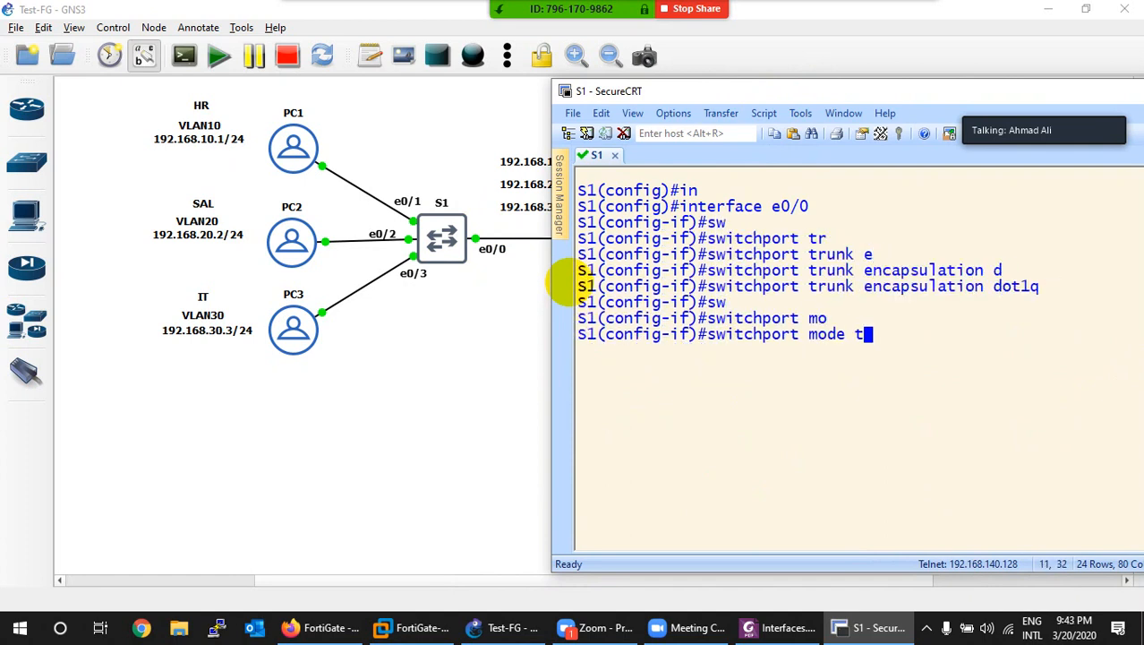
key("Tab")
key("Return")
type("no sh")
key("Tab")
key("Return")
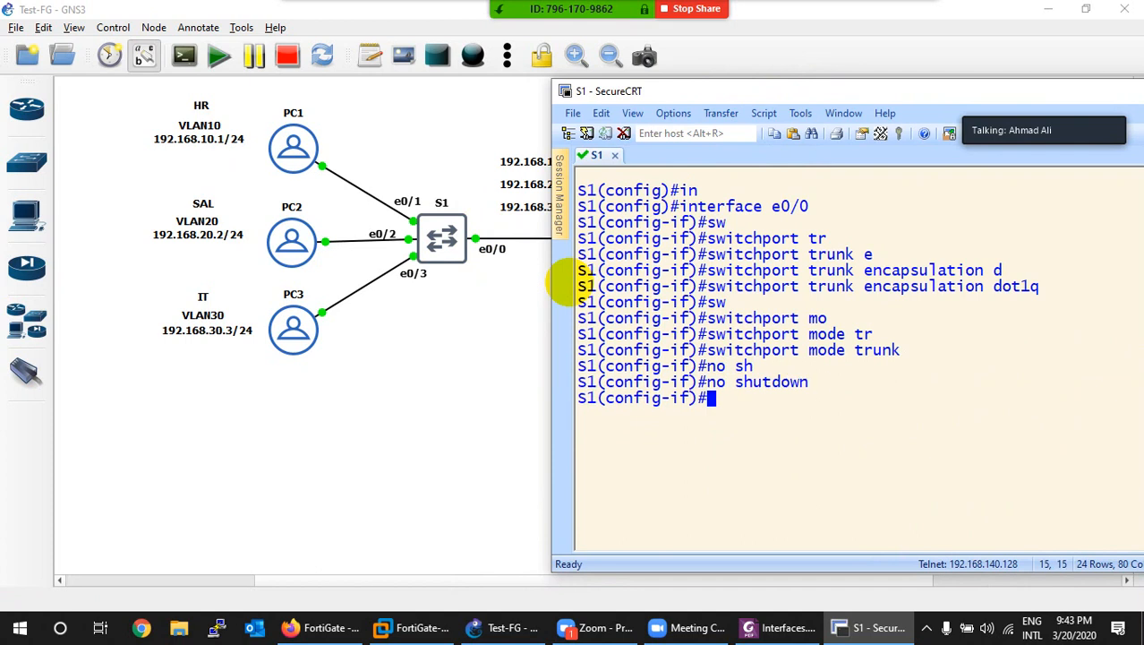
key("ctrl+z")
key("ctrl+l")
key("Return")
key("Return")
key("Return")
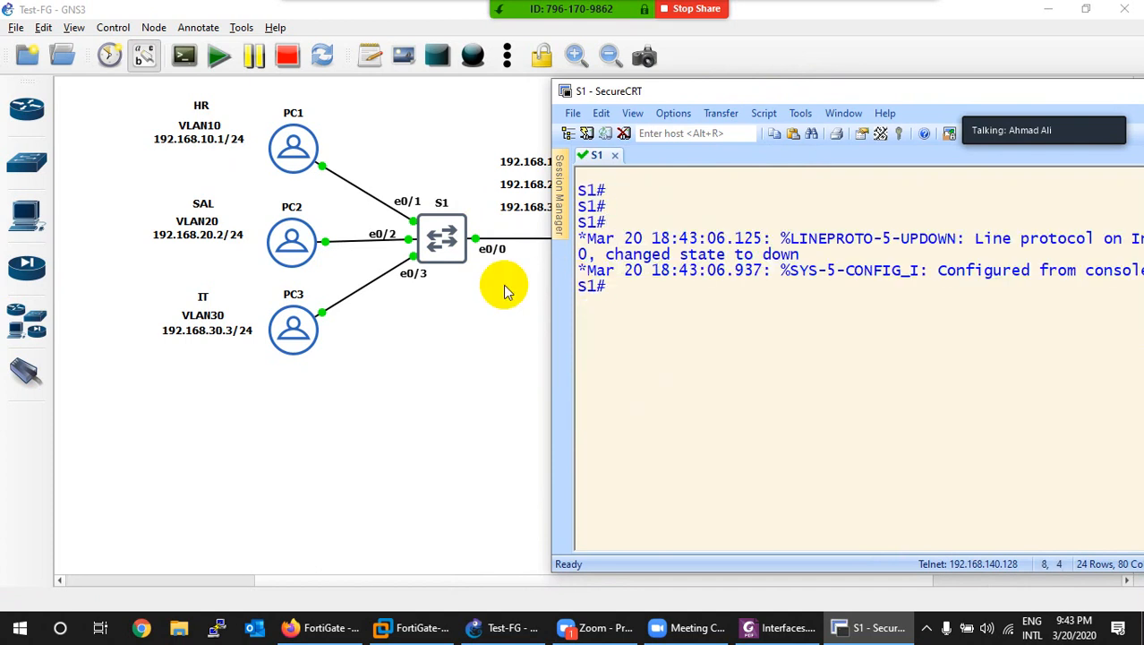
Step: Close the S1 console session, confirming the disconnect
left_click_drag(712, 98, 234, 220)
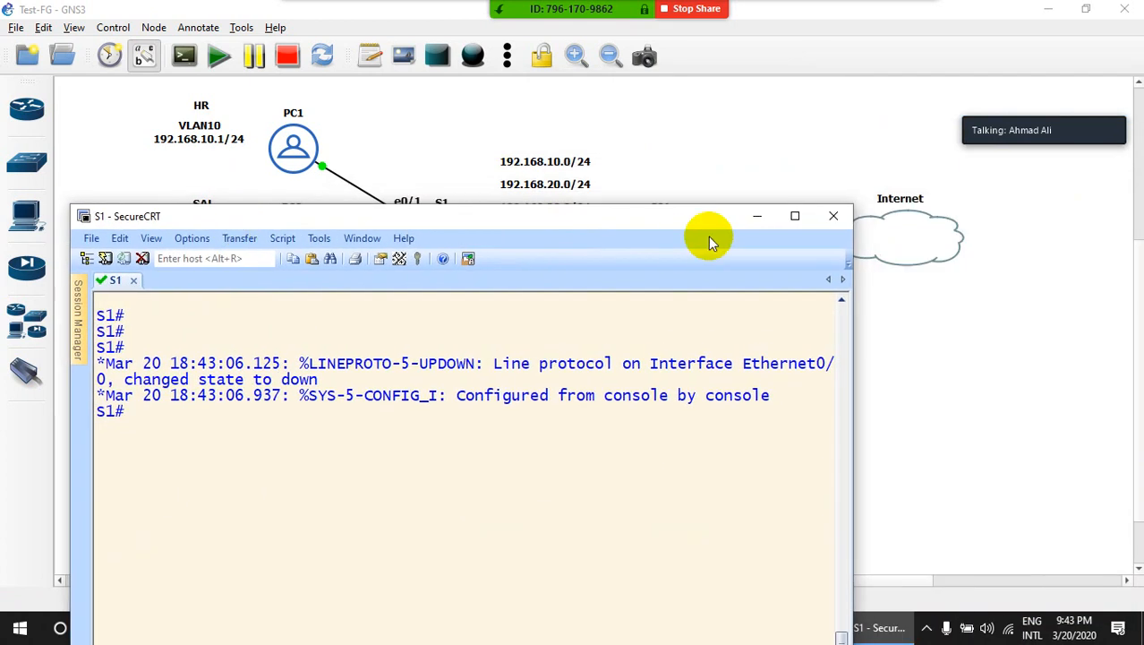
left_click(832, 222)
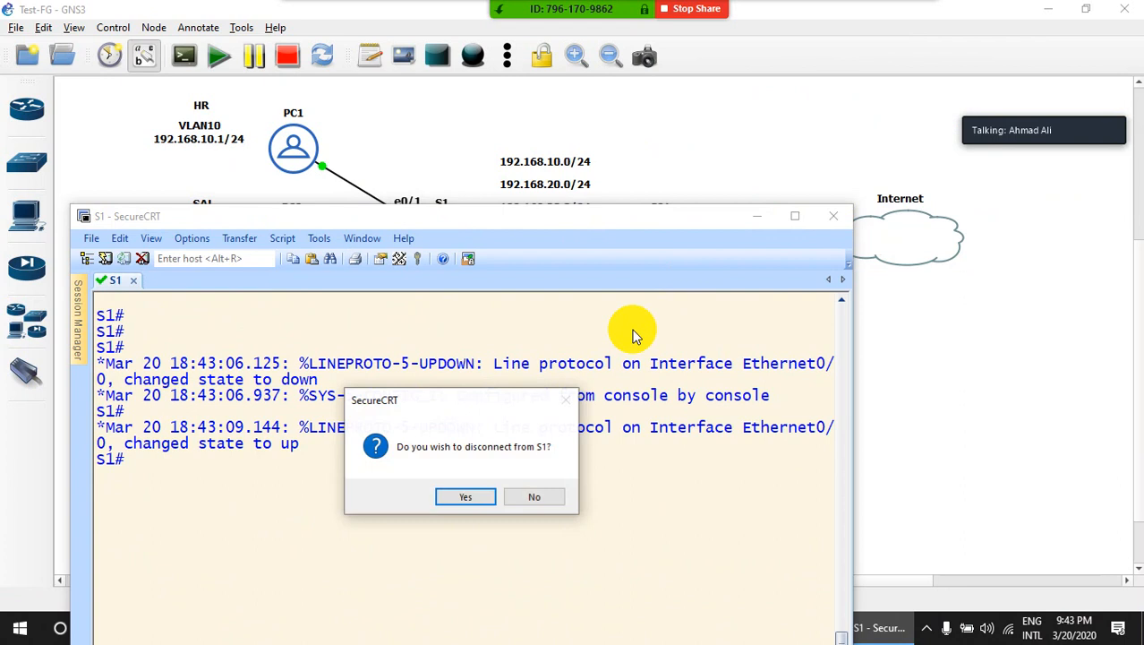
left_click(466, 495)
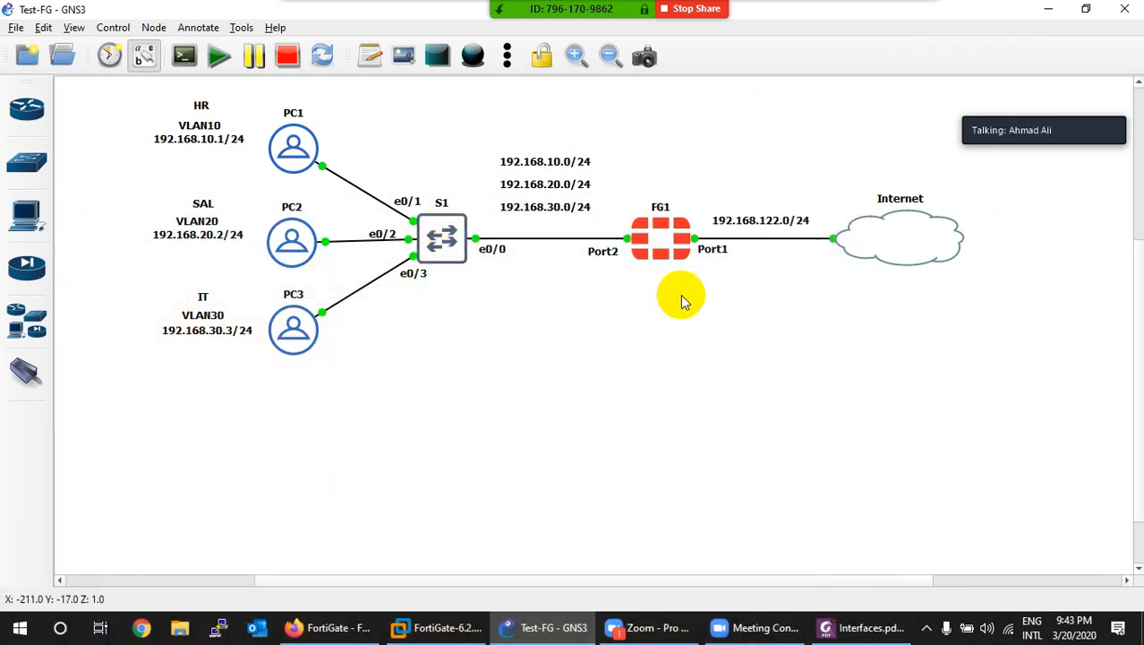
Step: Open FG1's console, log in with the empty default password and set a new password
right_click(673, 254)
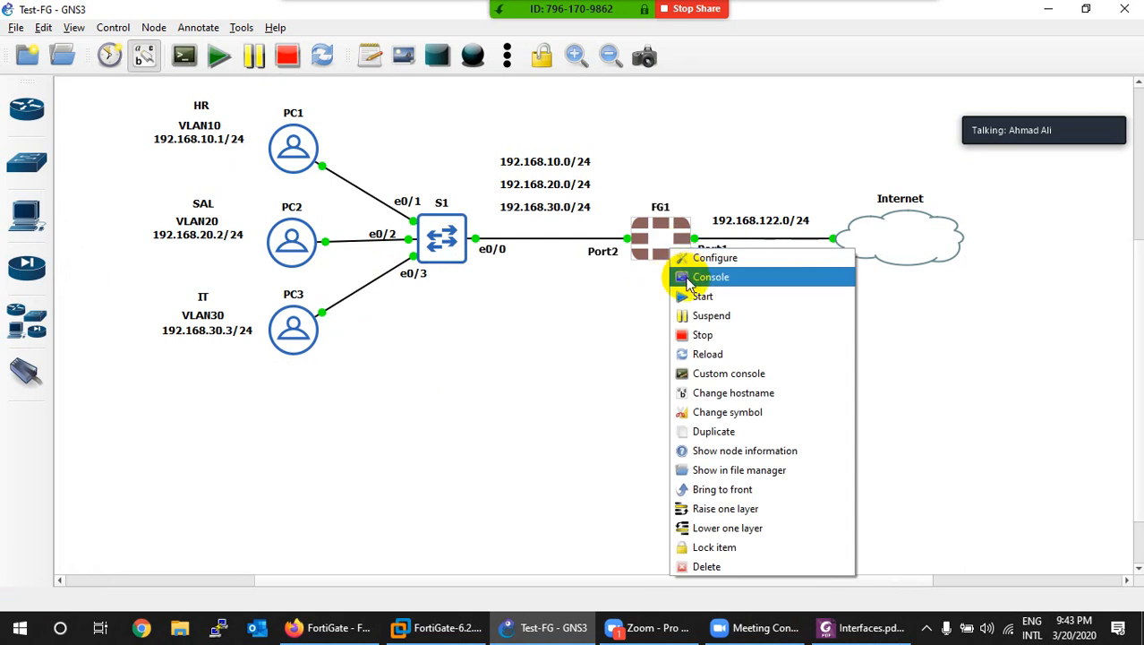
left_click(690, 283)
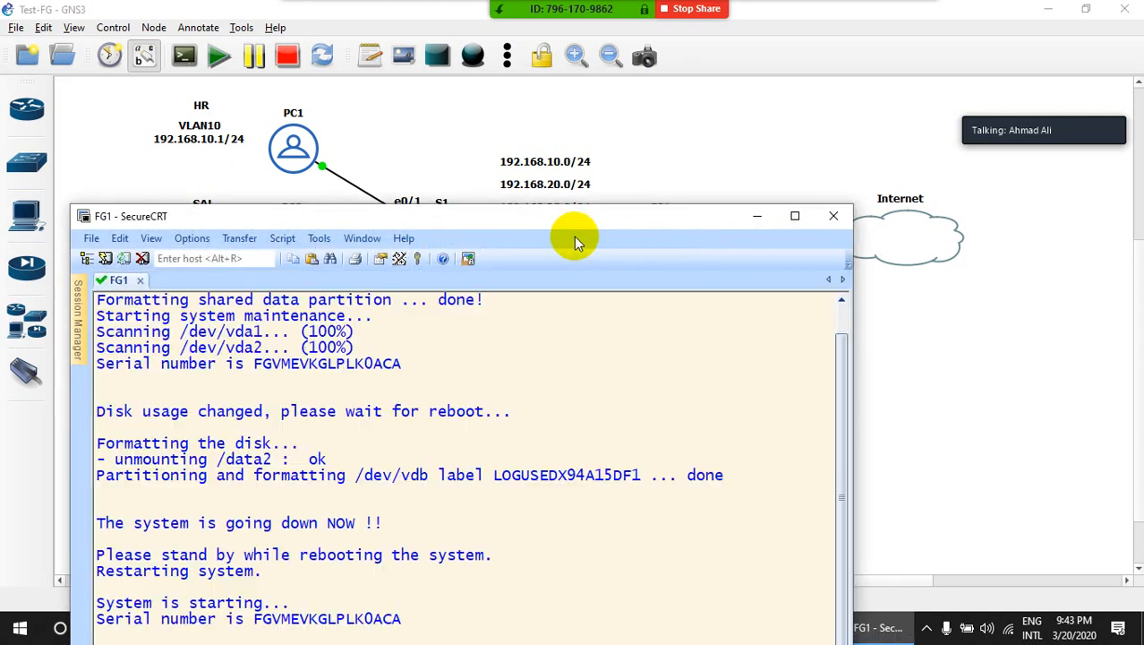
left_click_drag(564, 222, 789, 120)
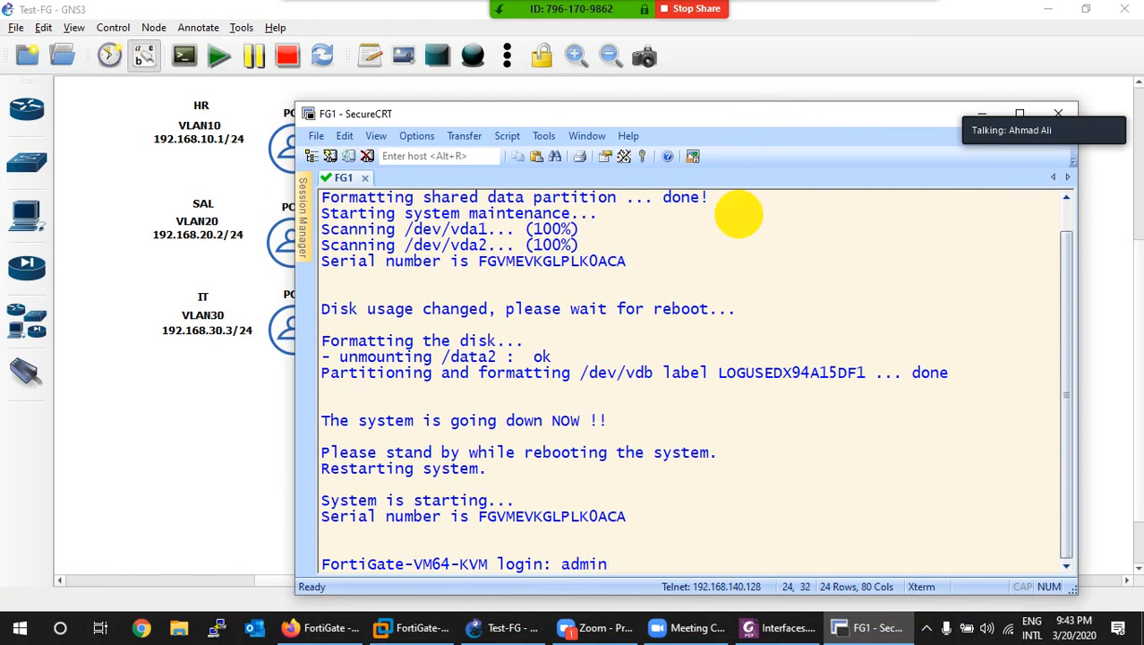
key("Return")
key("Return")
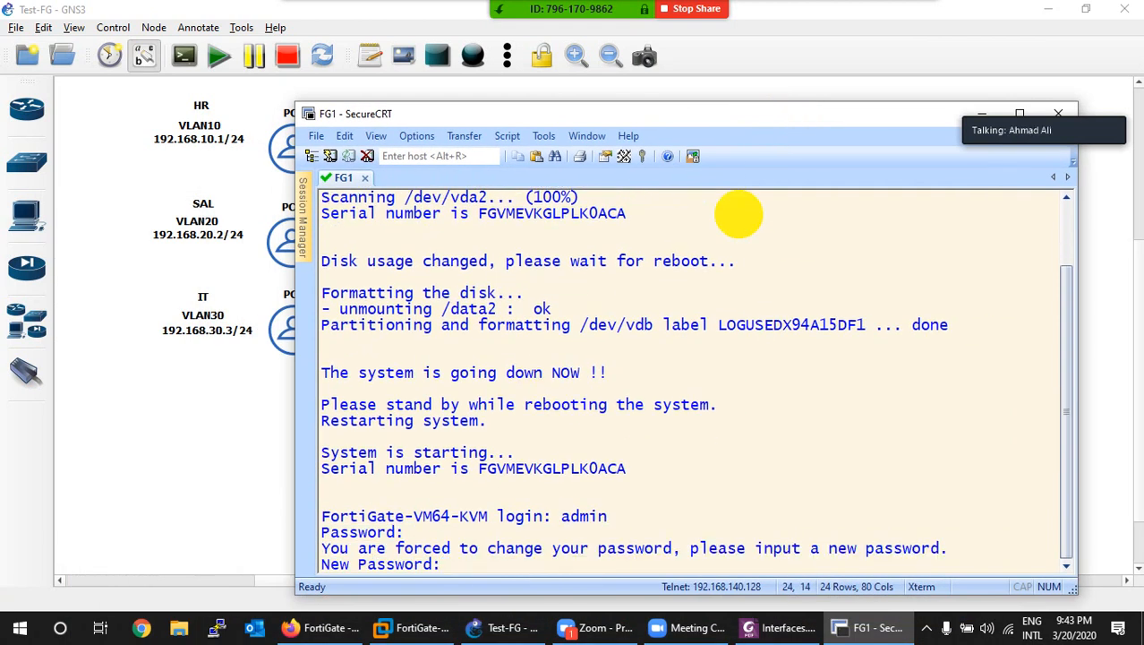
type("123")
key("Return")
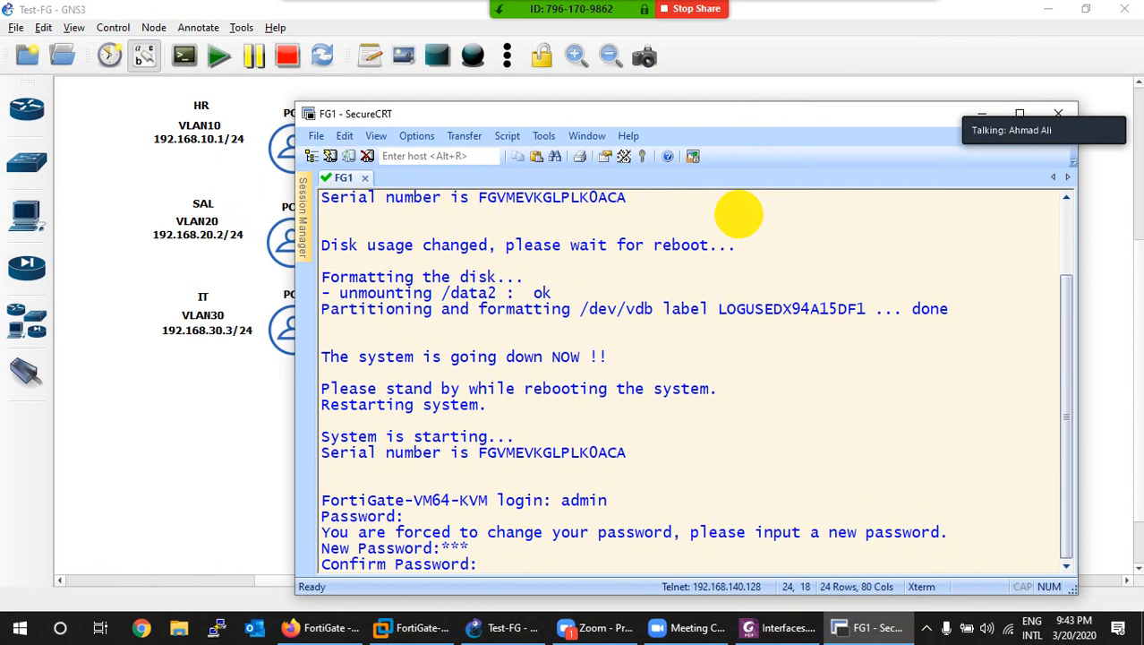
type("123")
key("Return")
key("Return")
key("ctrl+l")
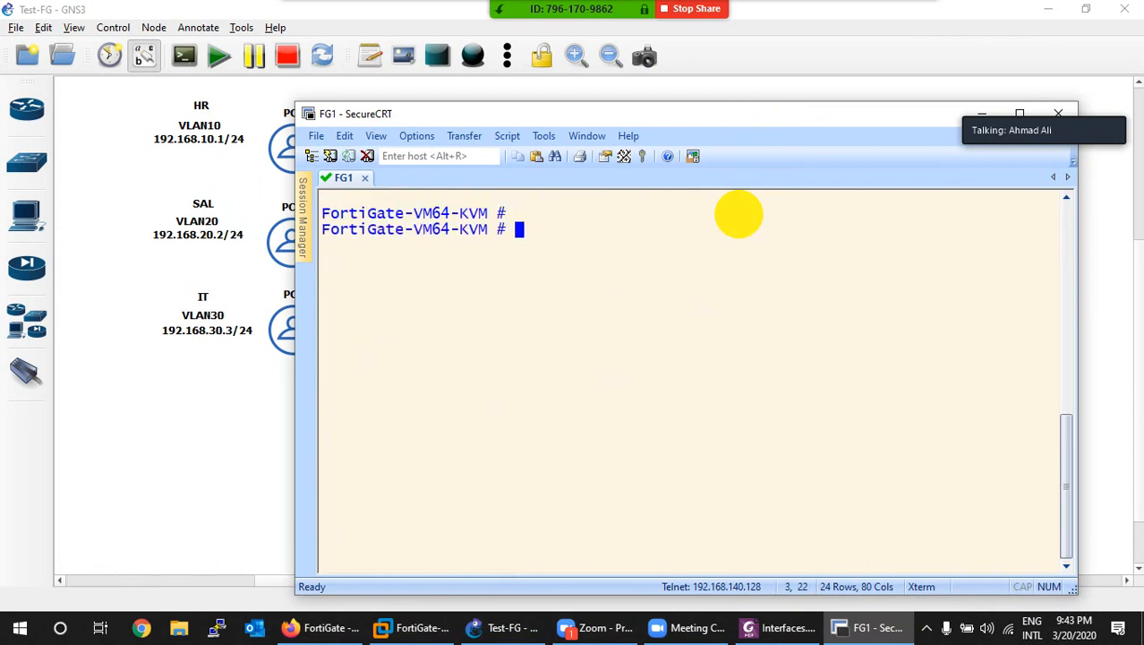
Step: List the interfaces with 'show system interface' and copy port1's address 192.168.122.164
type("show system interface")
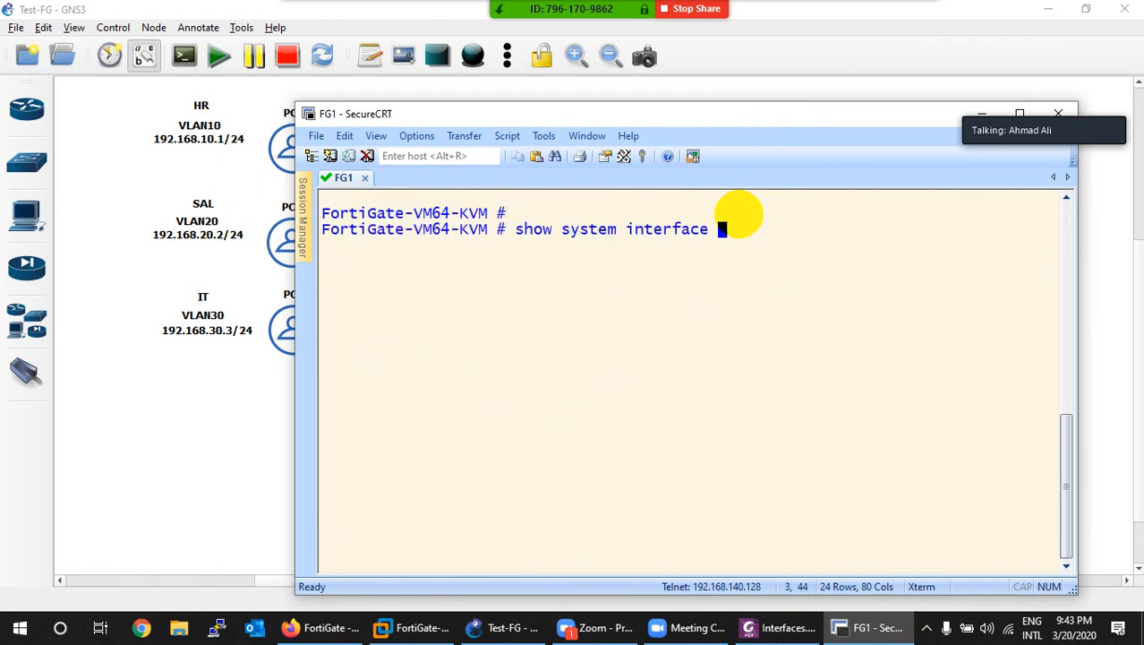
key("question")
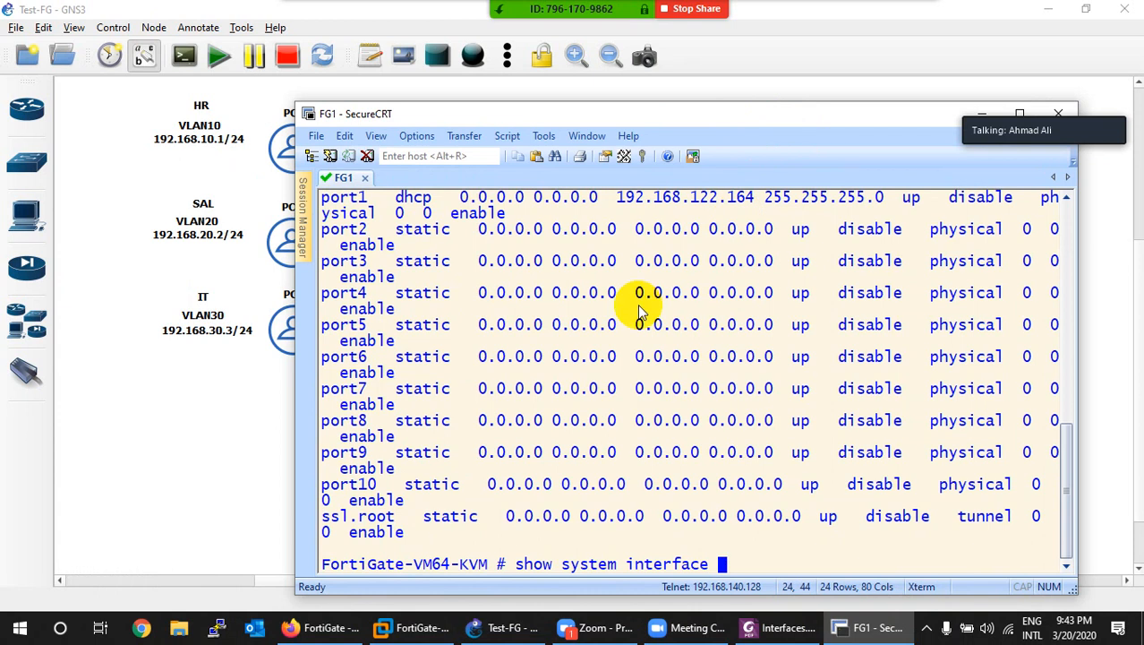
scroll(641, 302, "up", 2)
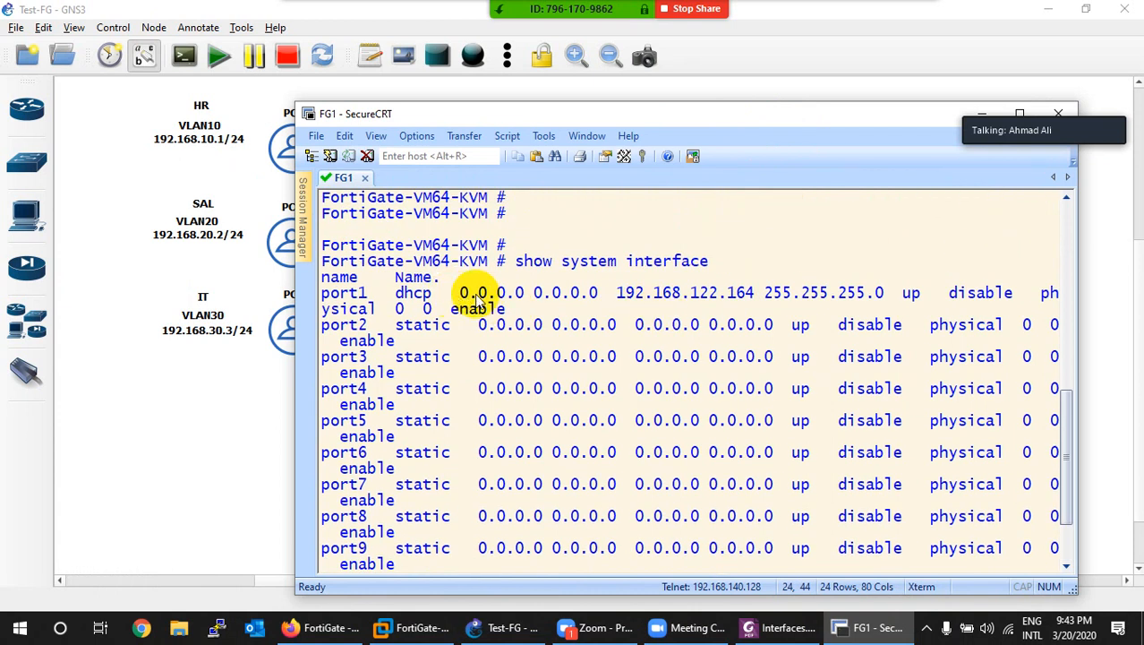
left_click_drag(757, 295, 618, 296)
key("ctrl+c")
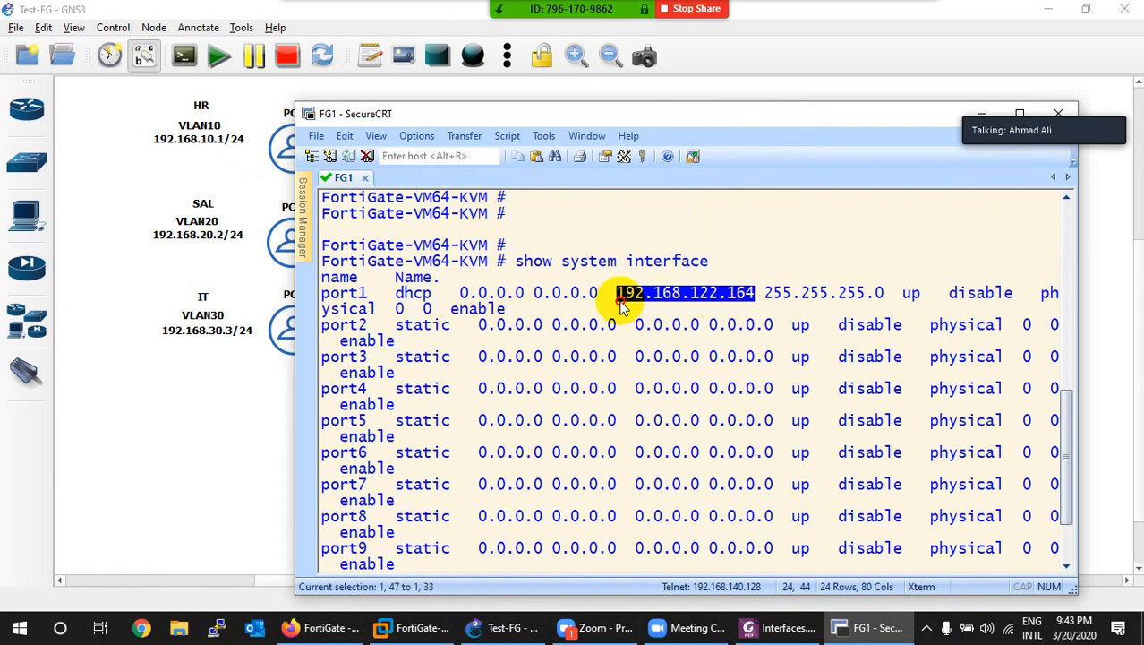
left_click_drag(844, 117, 697, 175)
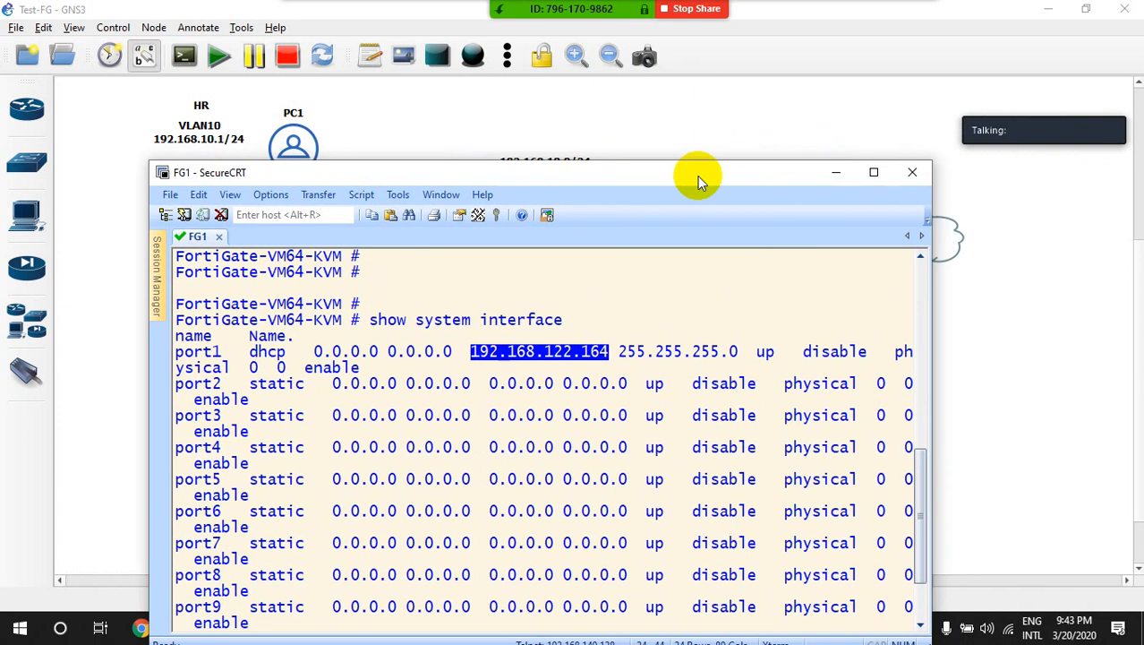
left_click(838, 173)
left_click(323, 626)
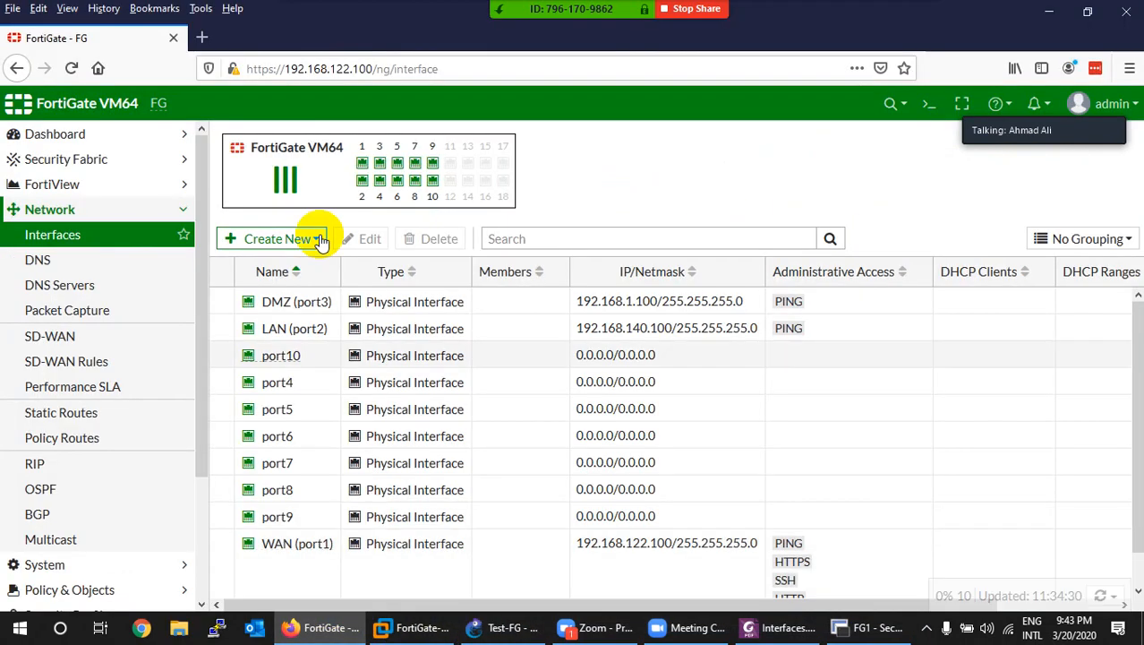
Step: Browse to 192.168.122.164 and log in to the FortiGate web GUI
left_click(339, 70)
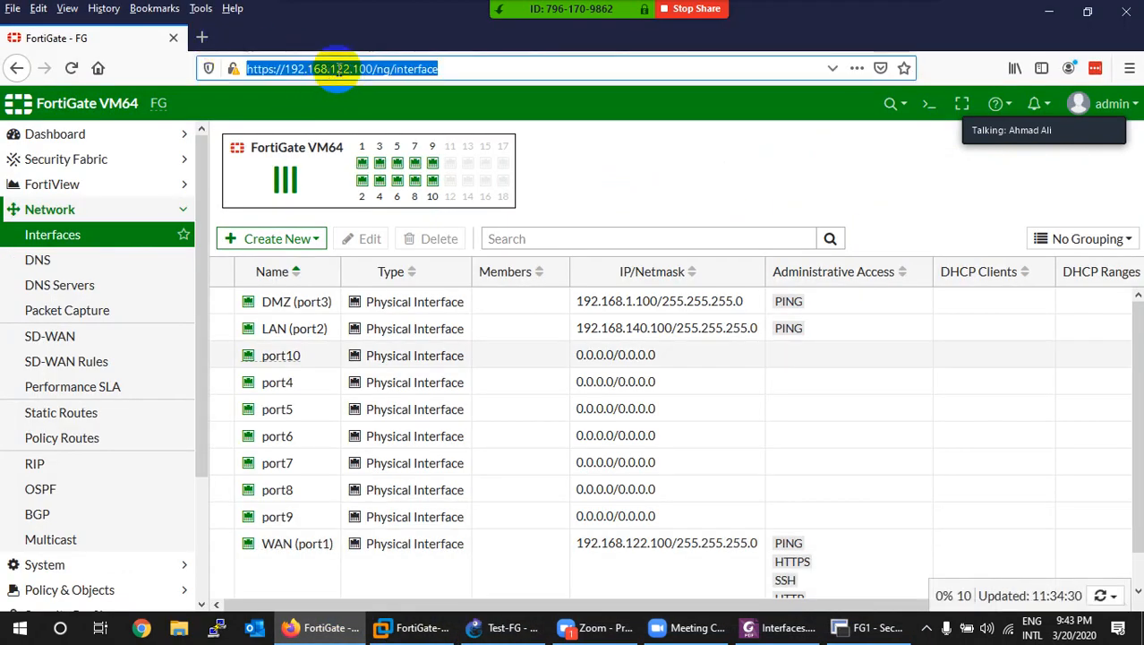
key("ctrl+v")
key("Return")
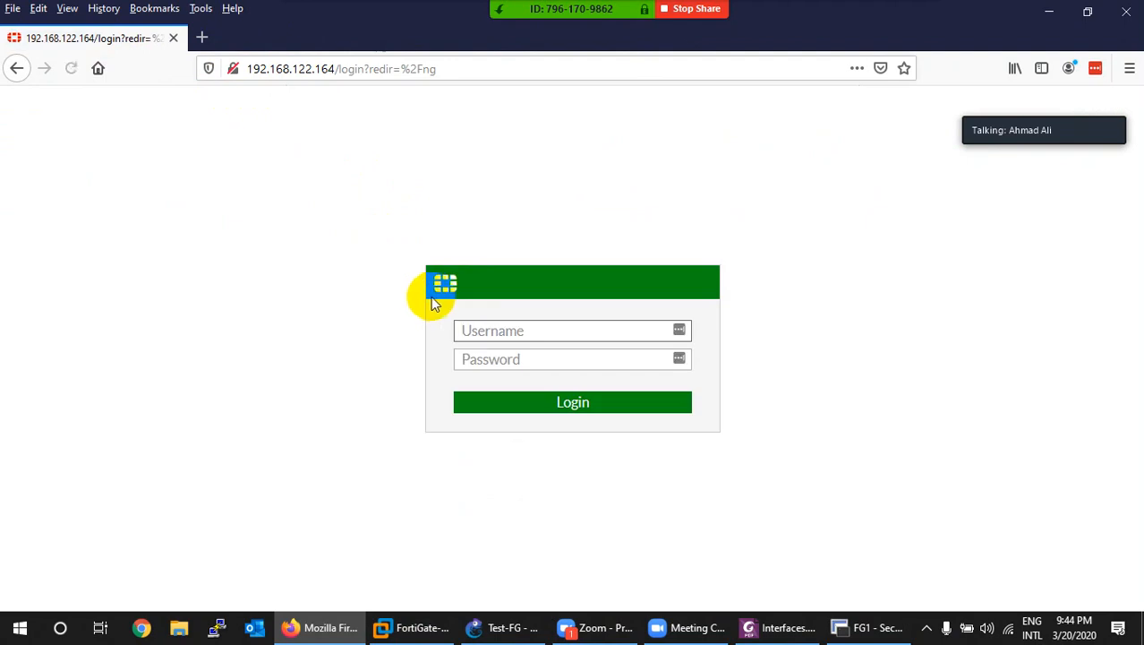
type("min")
key("Tab")
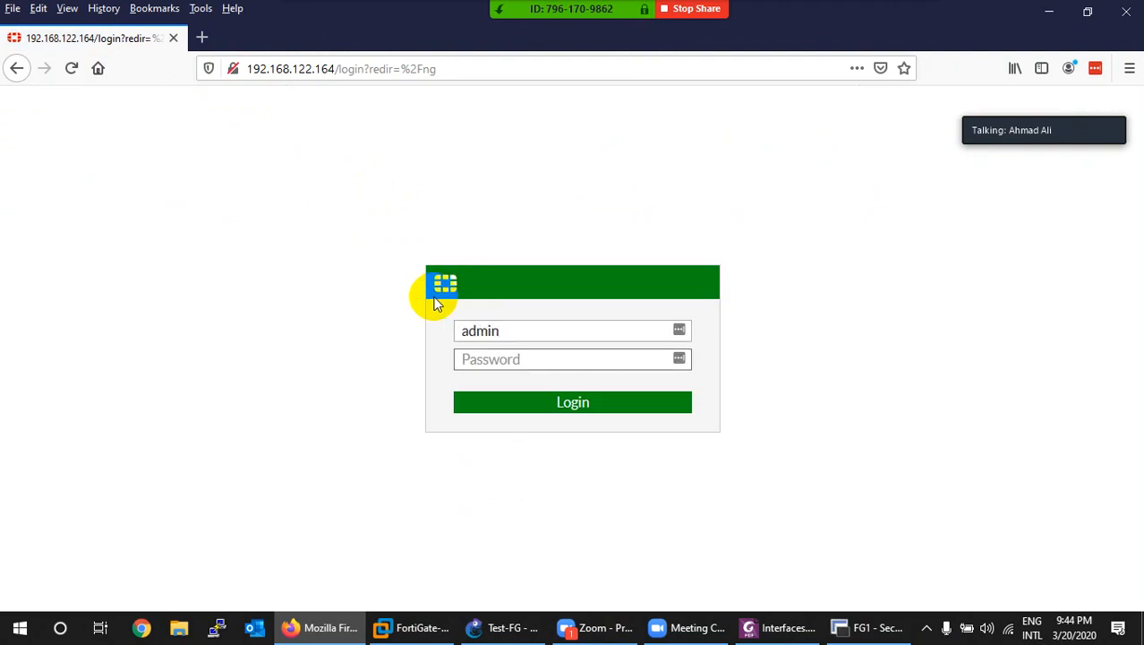
key("Return")
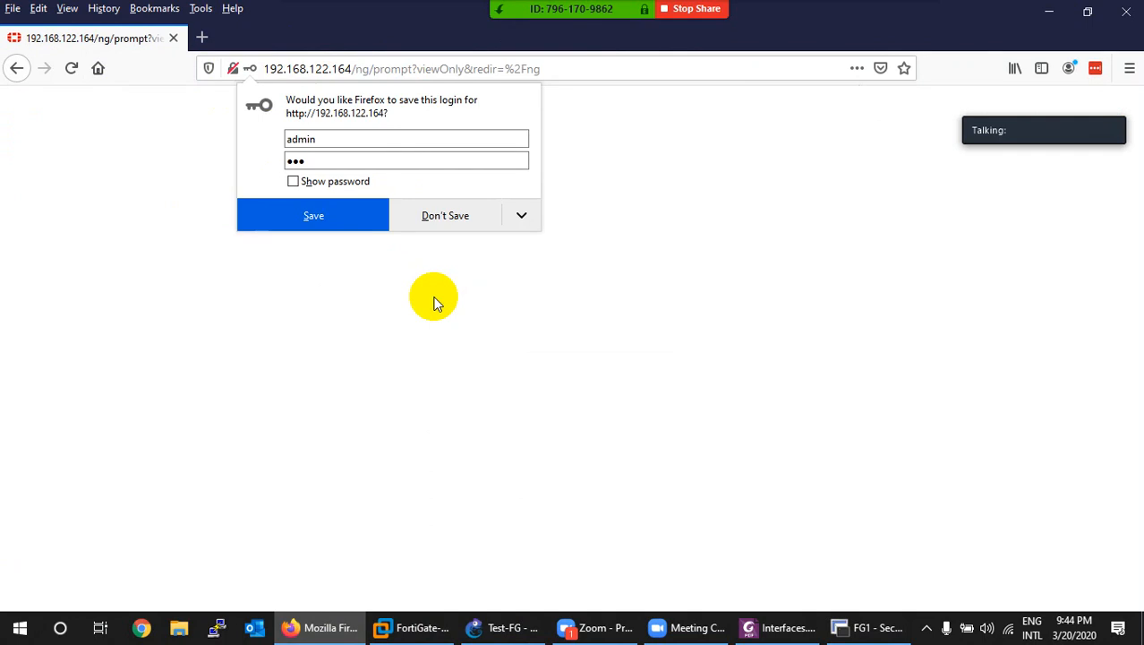
Step: Decline the browser password prompts and complete the setup with hostname FG
left_click(434, 224)
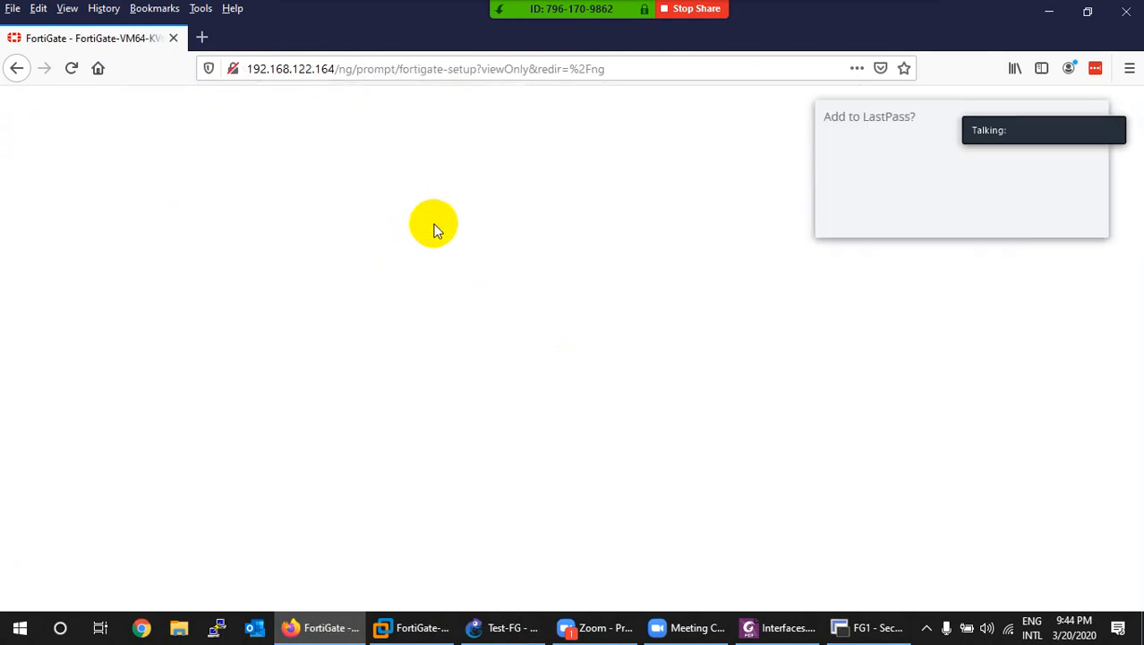
left_click(1019, 216)
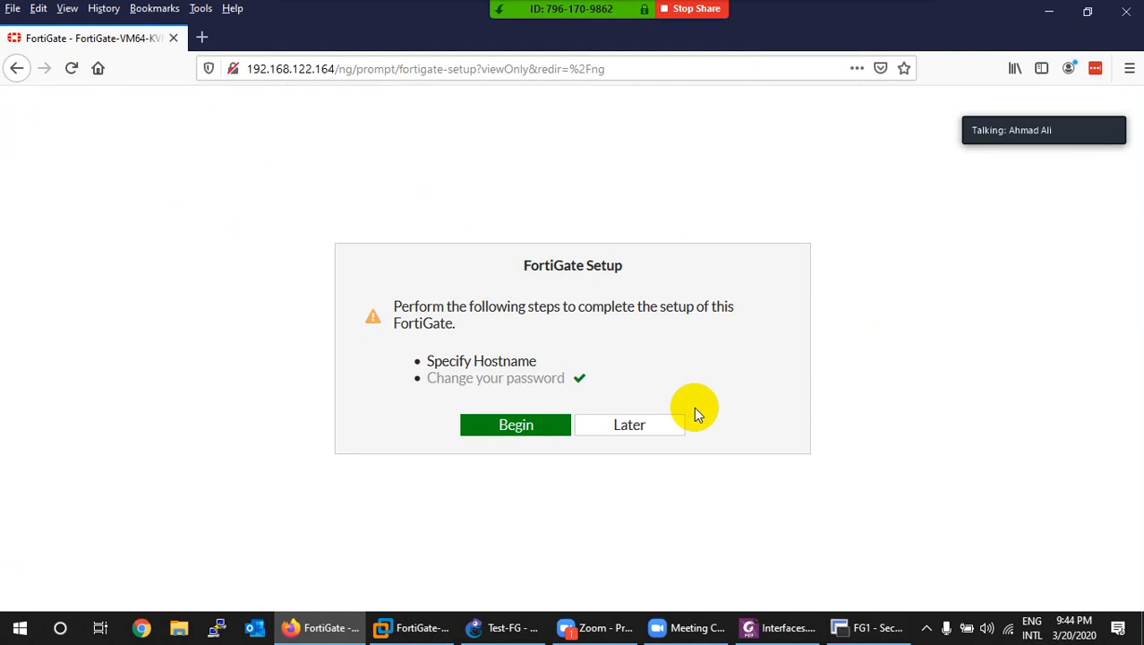
left_click(517, 430)
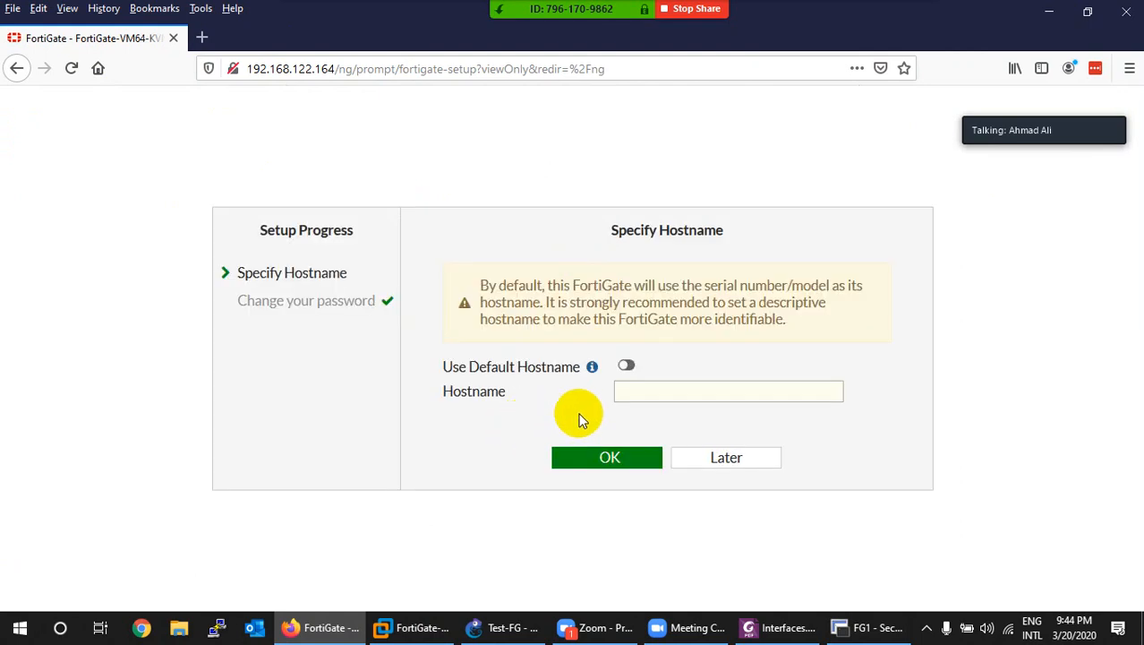
left_click(646, 392)
type("FG")
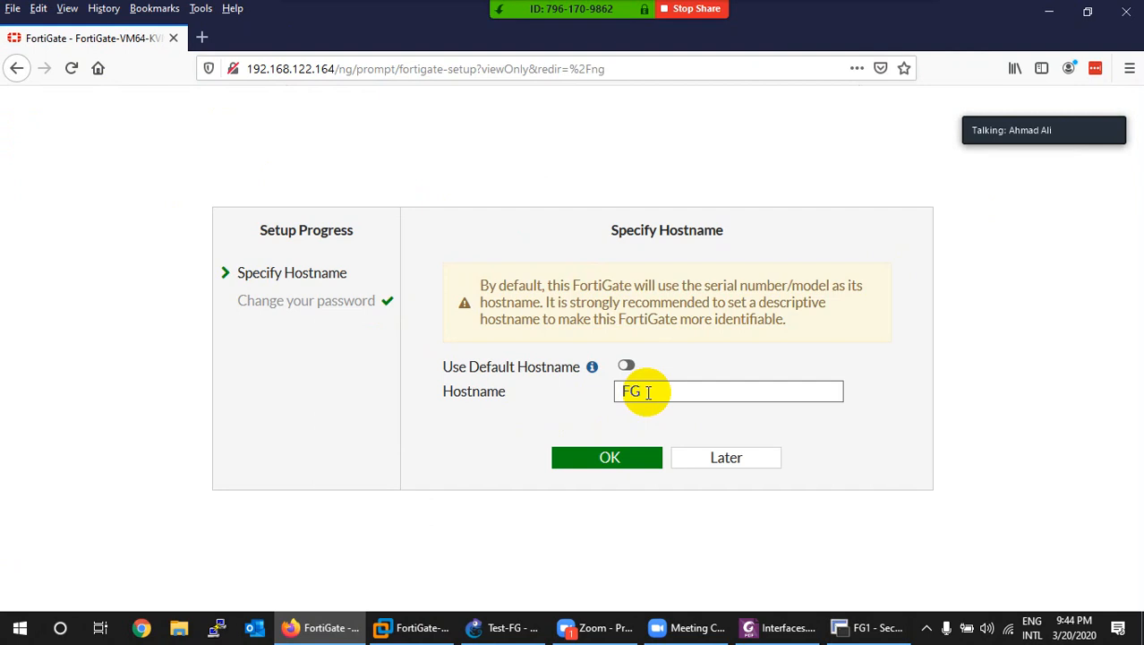
left_click(598, 458)
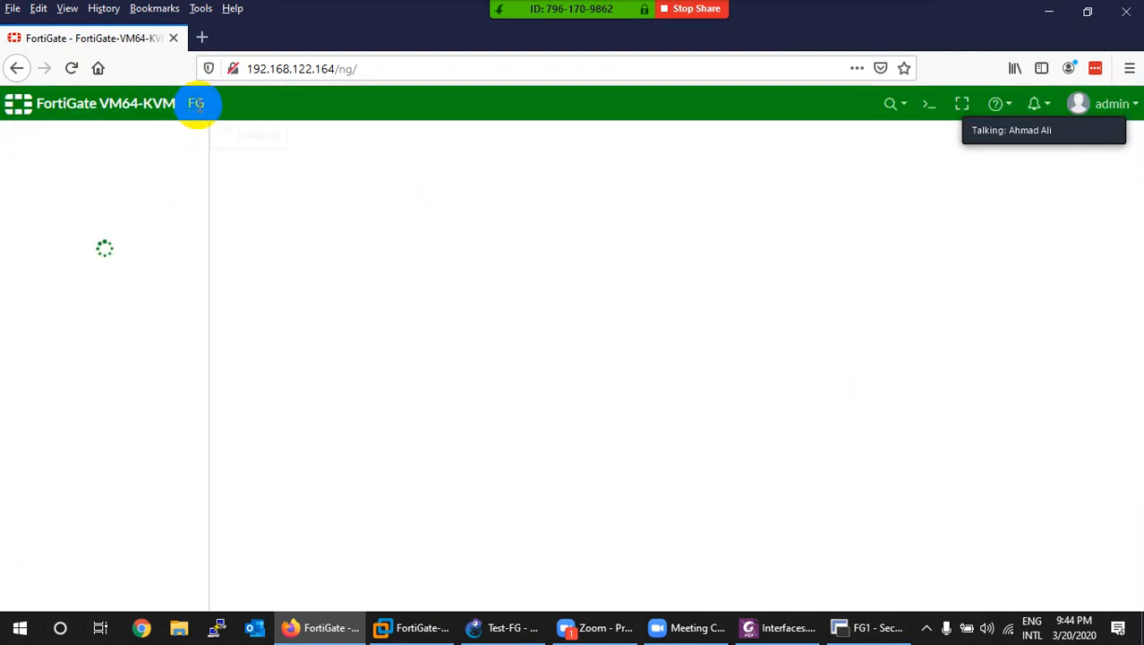
Step: Go to Network > Interfaces, check the GNS3 topology, and open port1 for editing
left_click(196, 104)
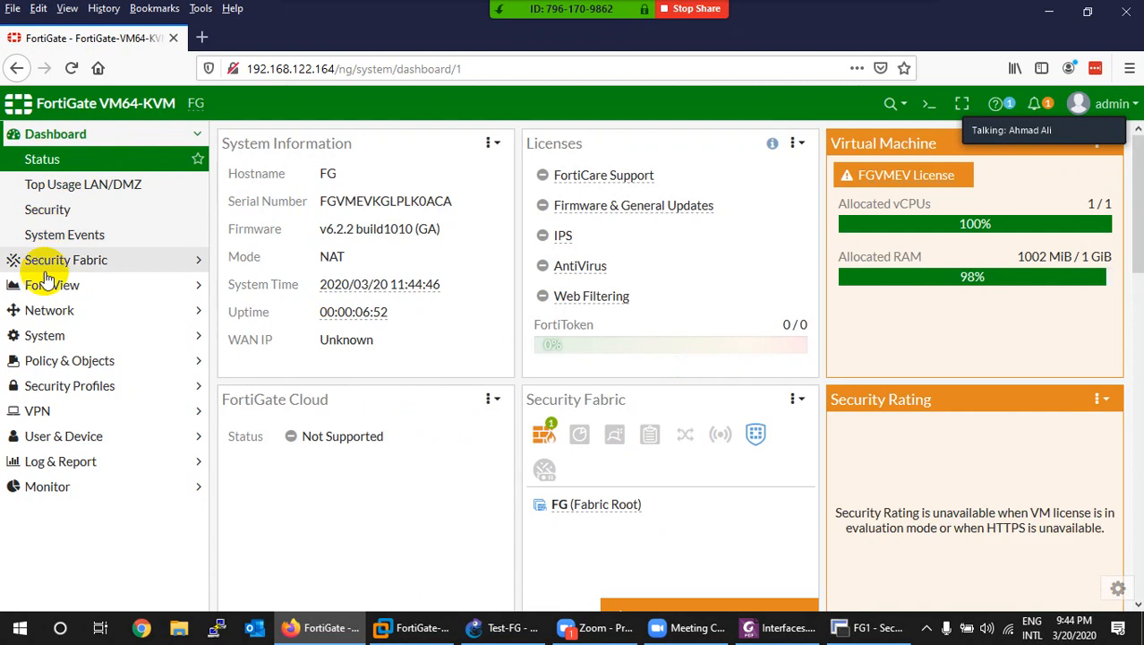
left_click(45, 317)
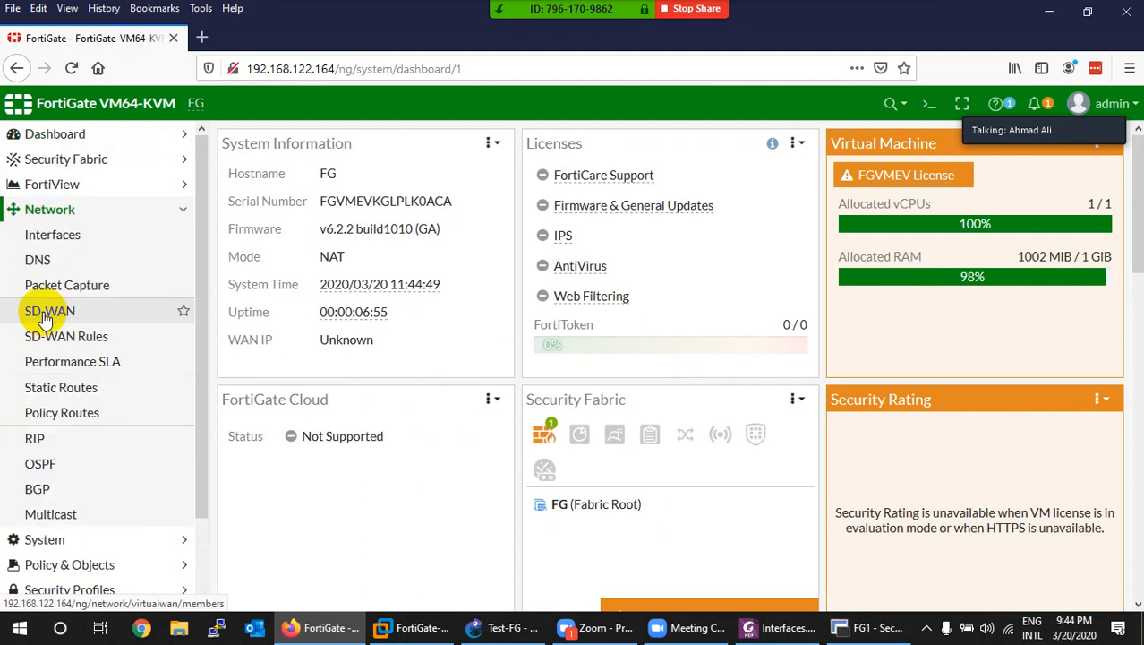
left_click(45, 242)
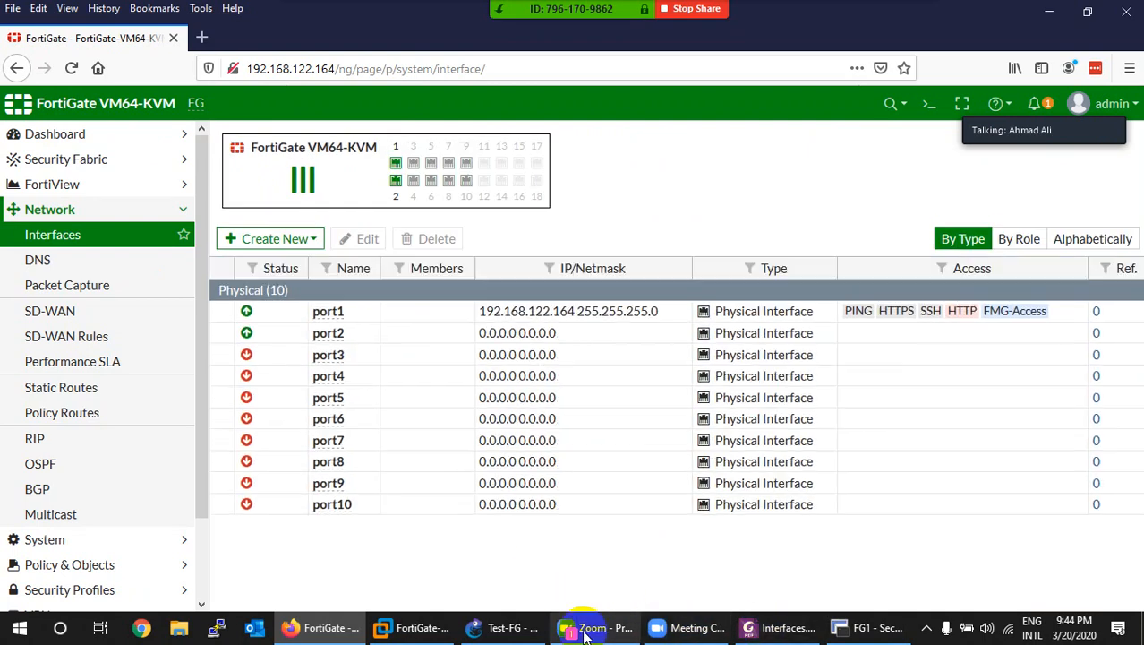
left_click(518, 627)
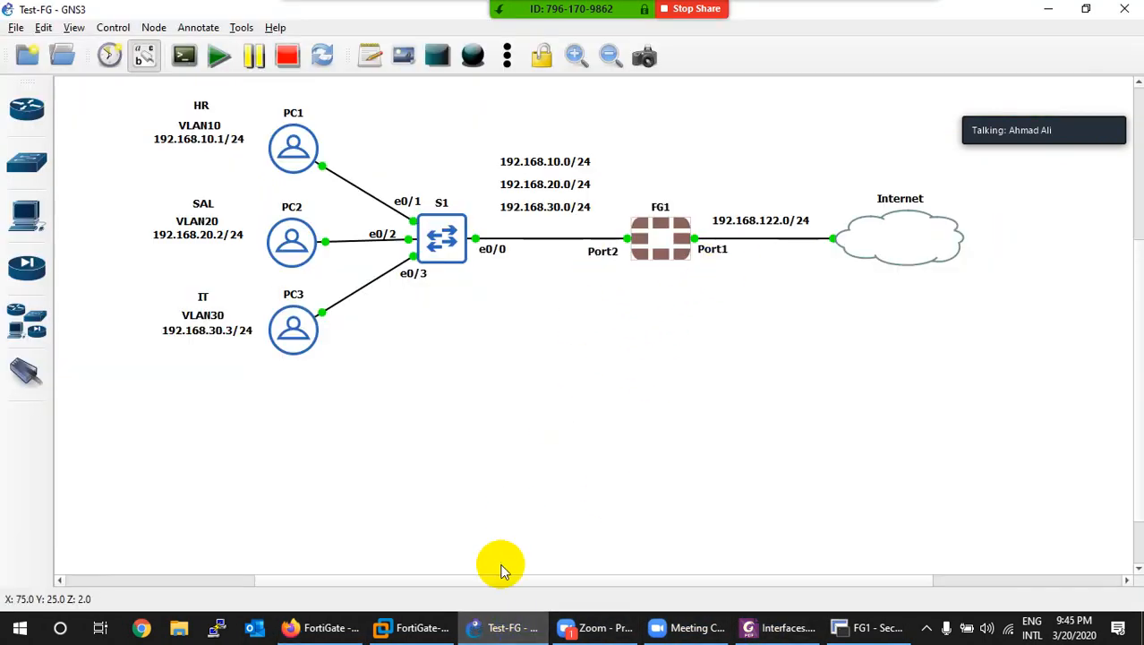
left_click(499, 627)
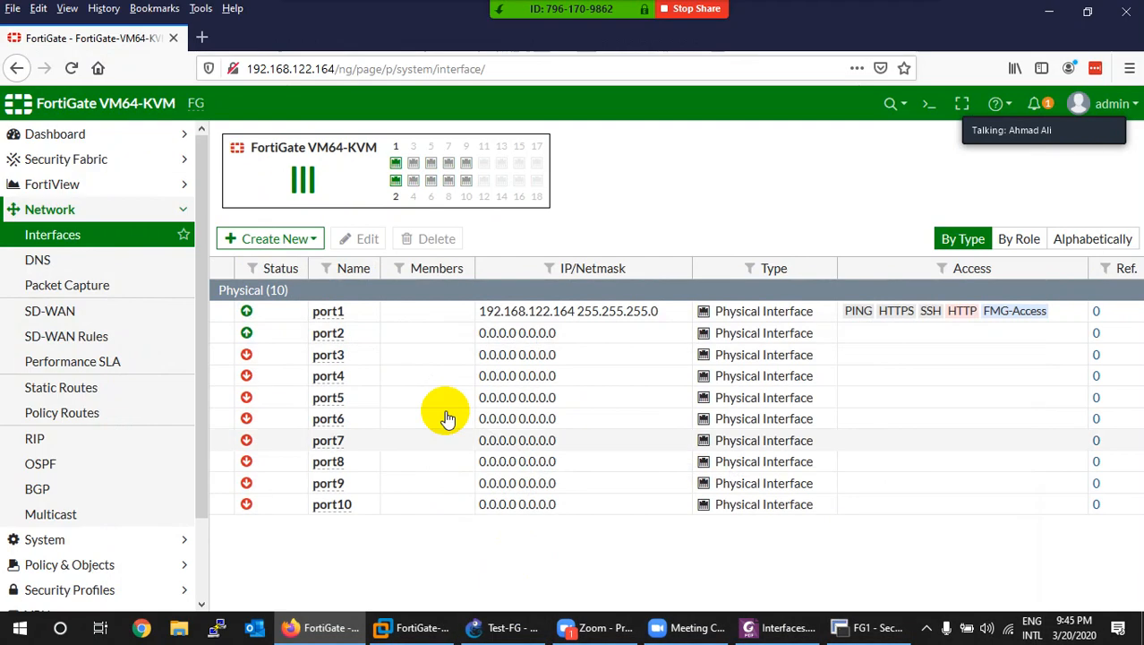
double_click(329, 315)
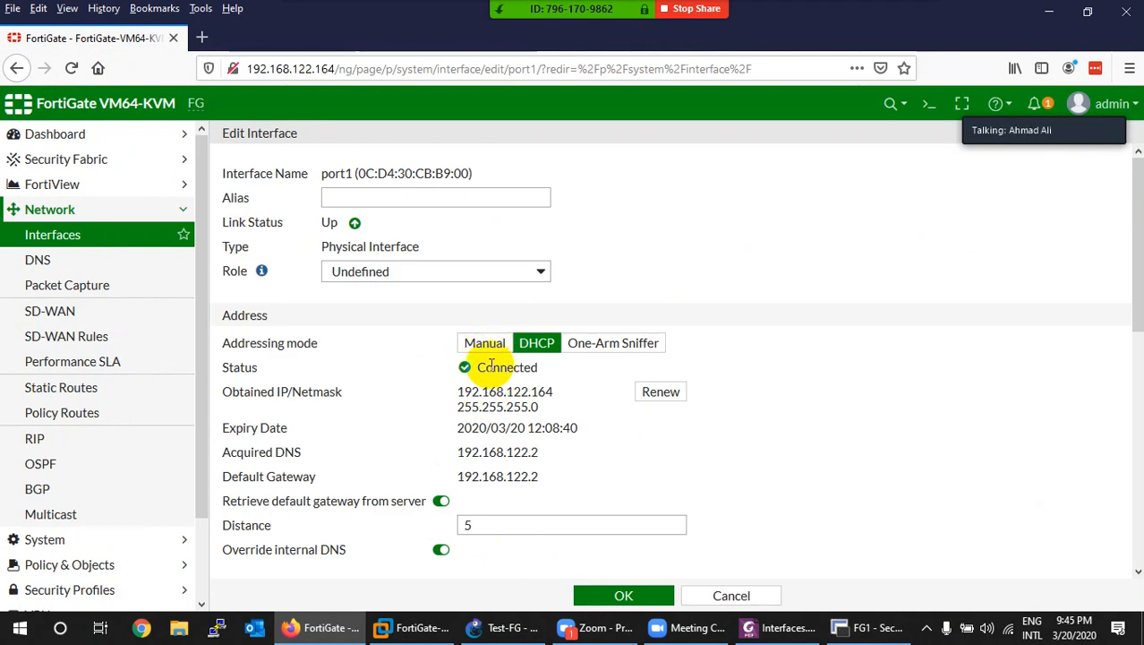
Step: Switch port1 to manual addressing with IP 192.168.122.100
left_click(487, 345)
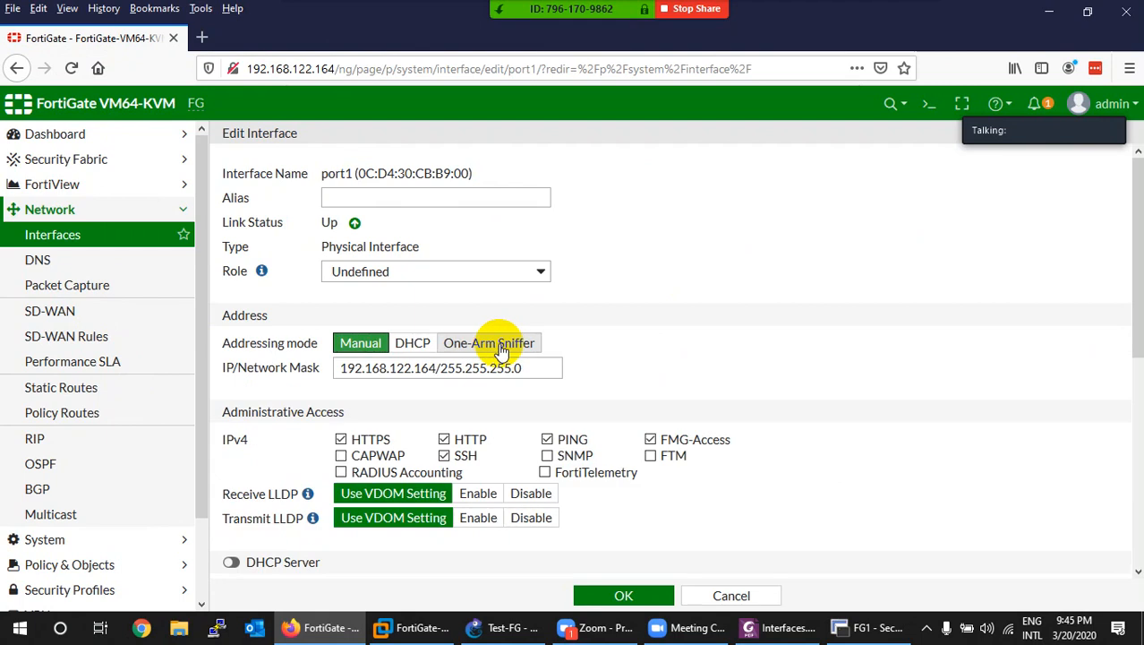
left_click(436, 367)
key("BackSpace")
key("BackSpace")
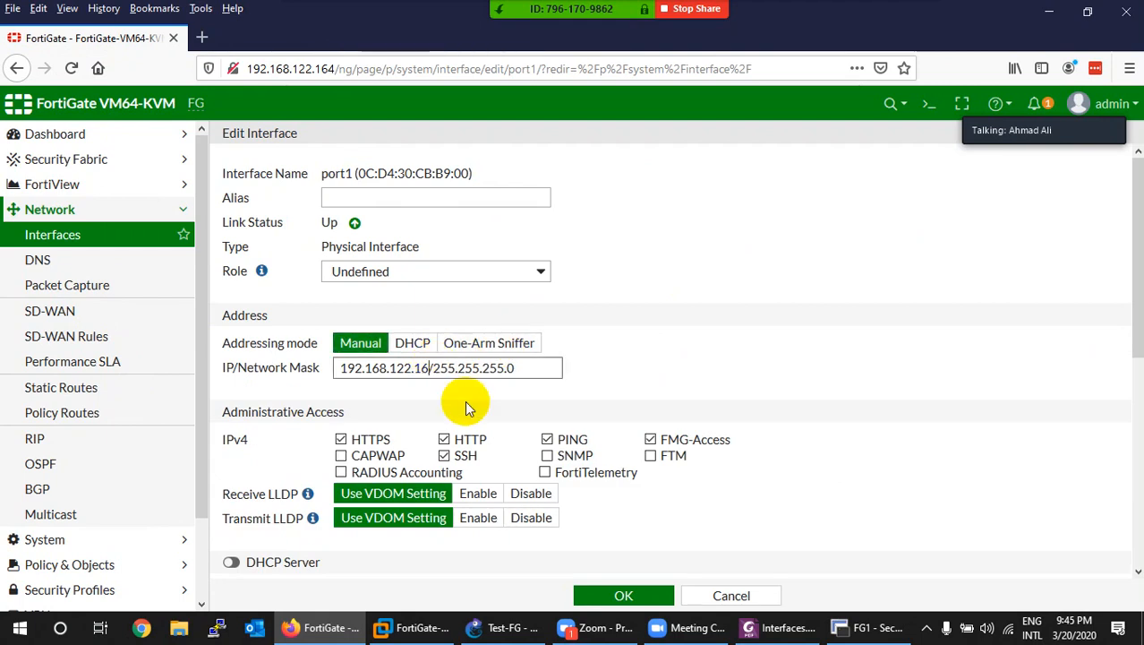
type("00")
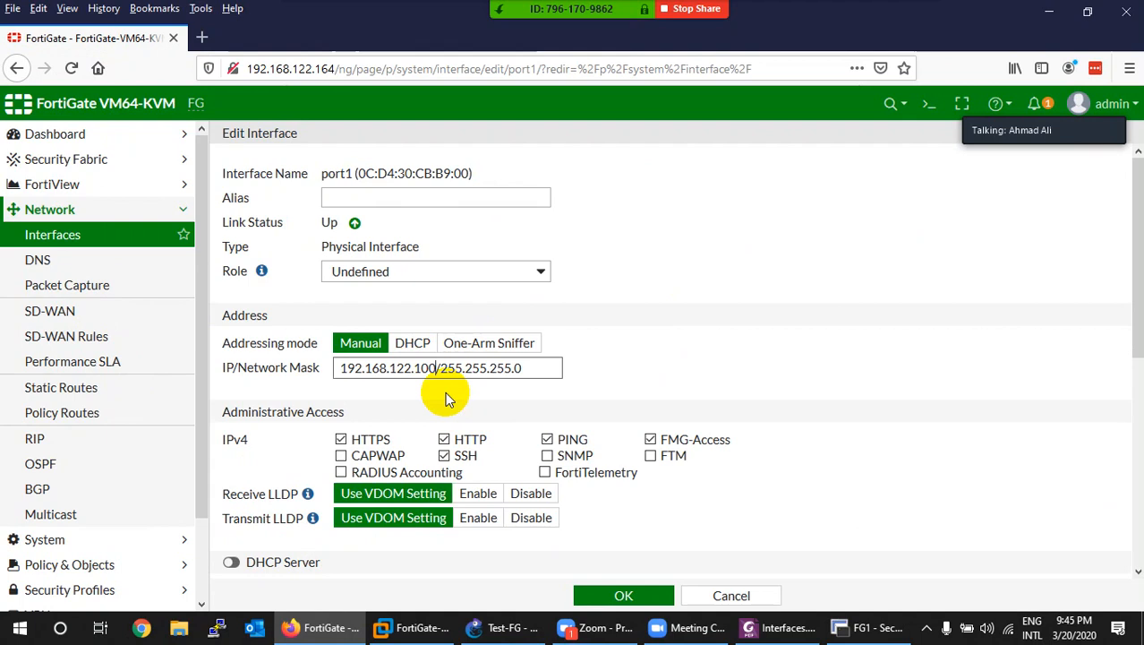
Step: Give port1 alias WAN, role WAN, 30 kbps upstream and downstream bandwidth, and save
left_click(394, 199)
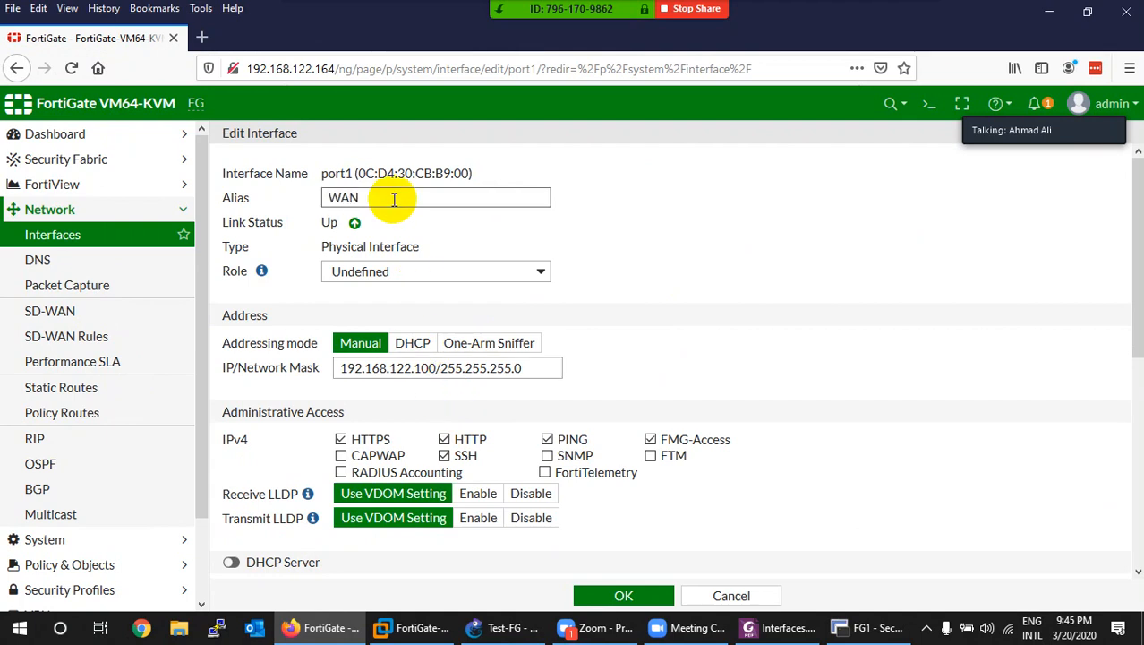
left_click(374, 274)
left_click(358, 317)
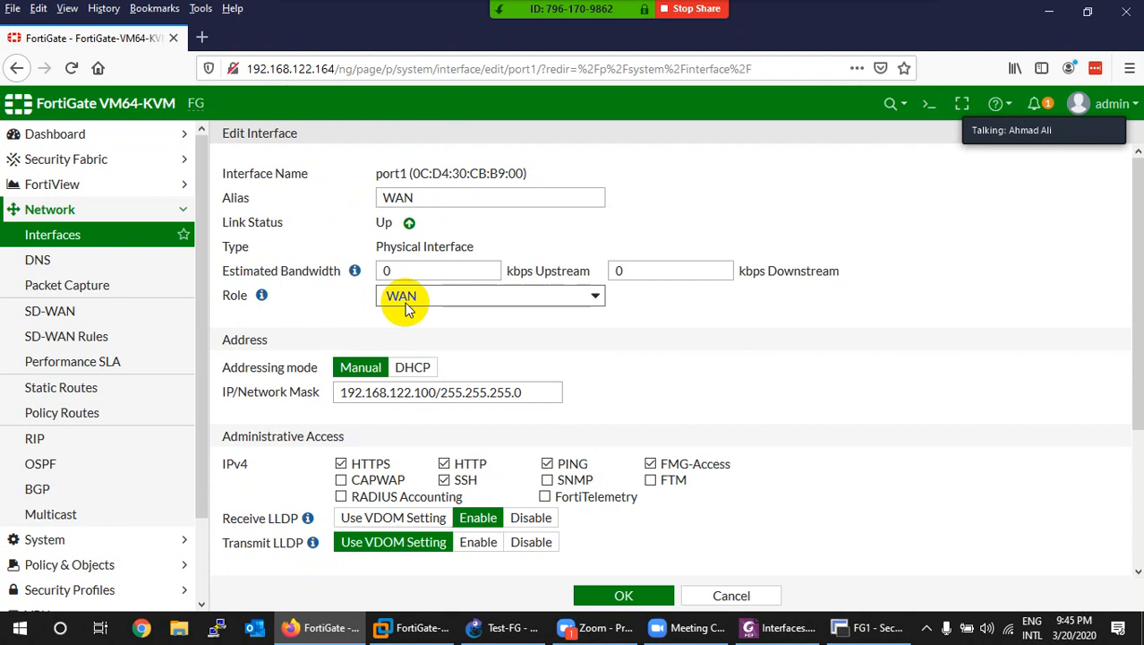
left_click(427, 274)
left_click_drag(426, 274, 336, 269)
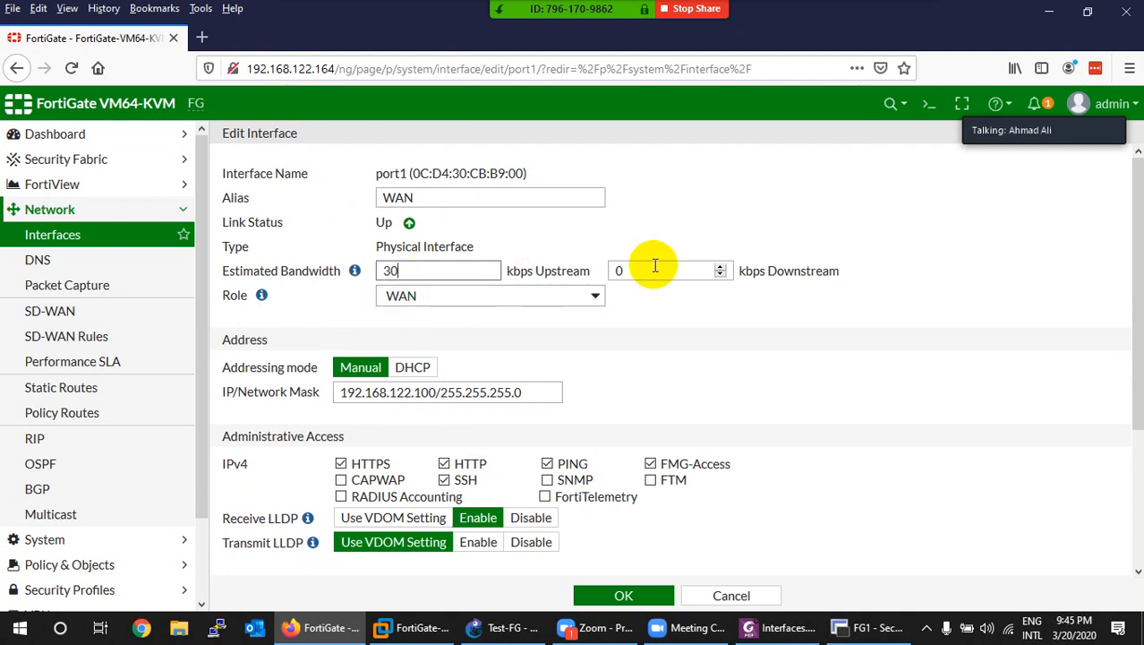
left_click_drag(652, 268, 589, 273)
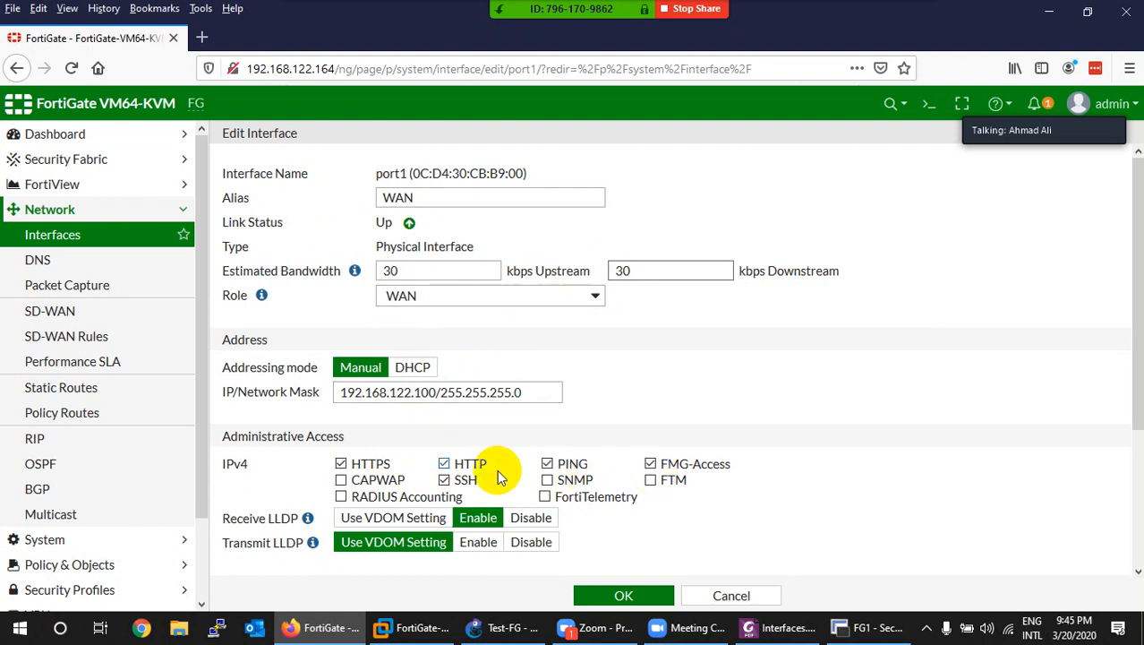
scroll(291, 472, "down", 3)
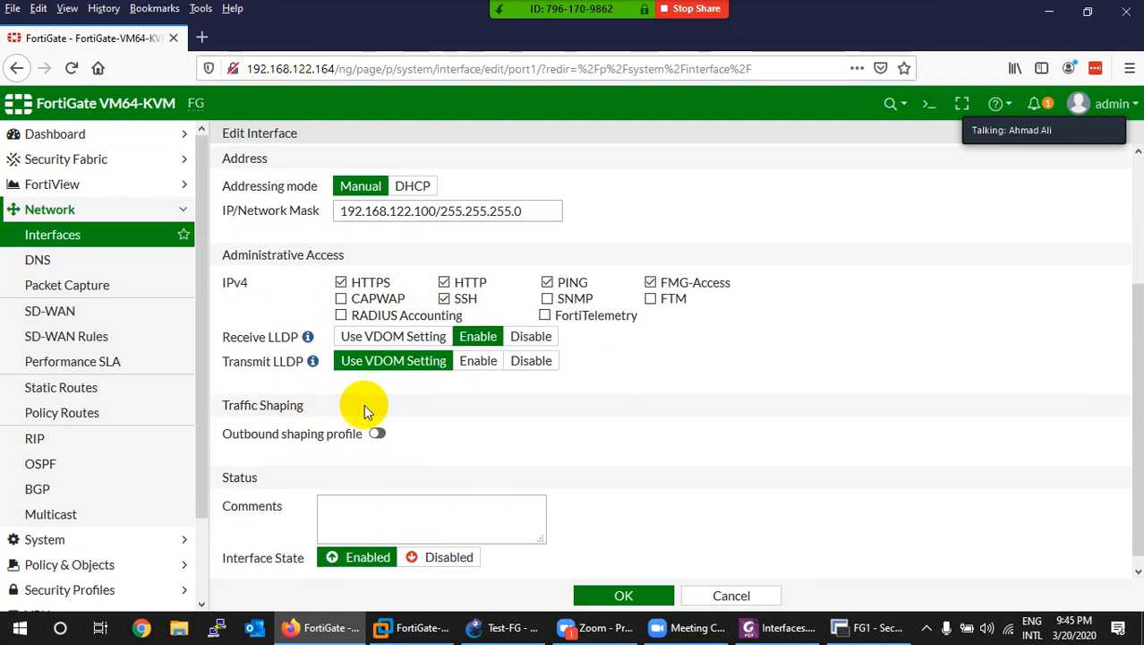
left_click(636, 595)
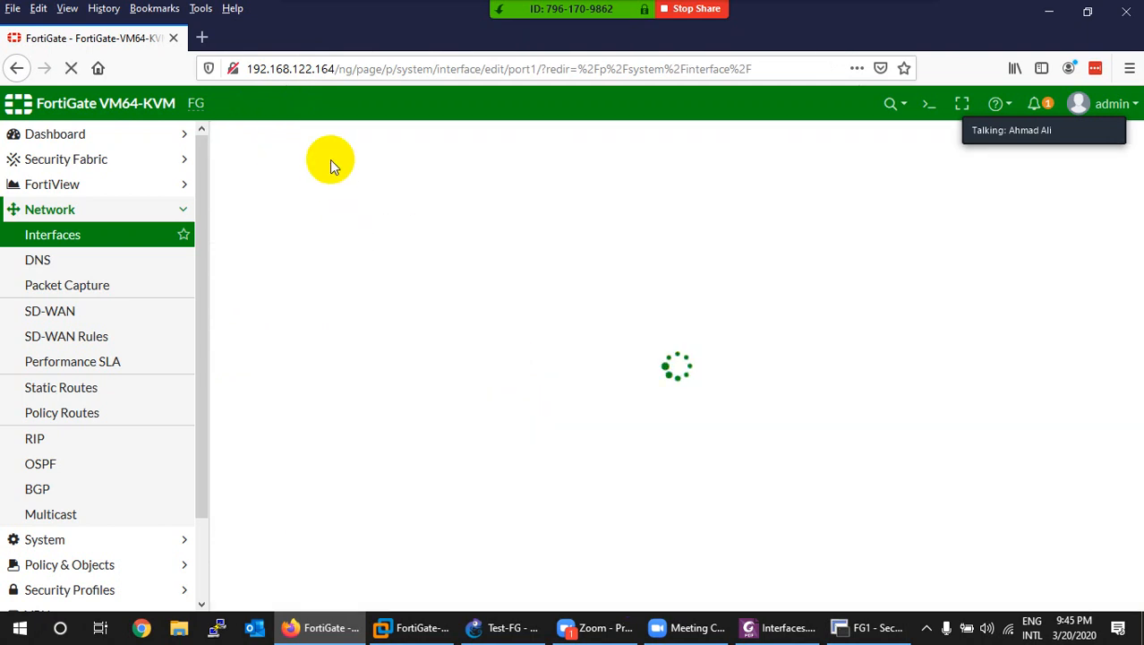
Step: Change the last octet of the browser address to 100 so it points to 192.168.122.100, and reload
left_click(324, 68)
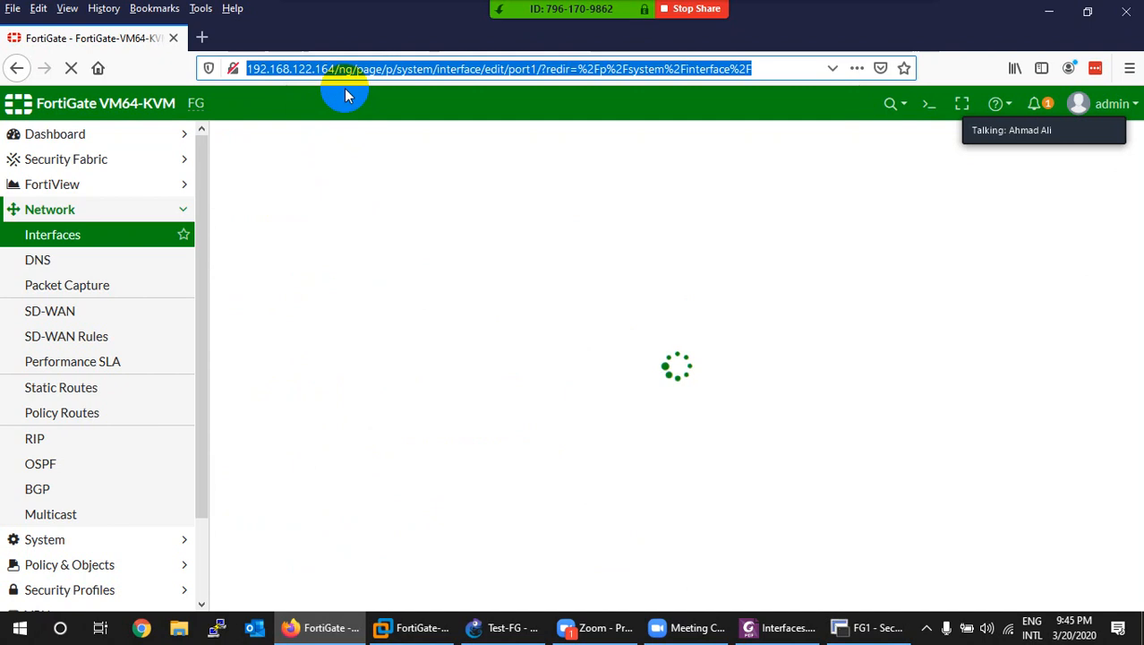
key("End")
key("Left")
key("Left")
key("Left")
key("Left")
key("Left")
key("Left")
key("Left")
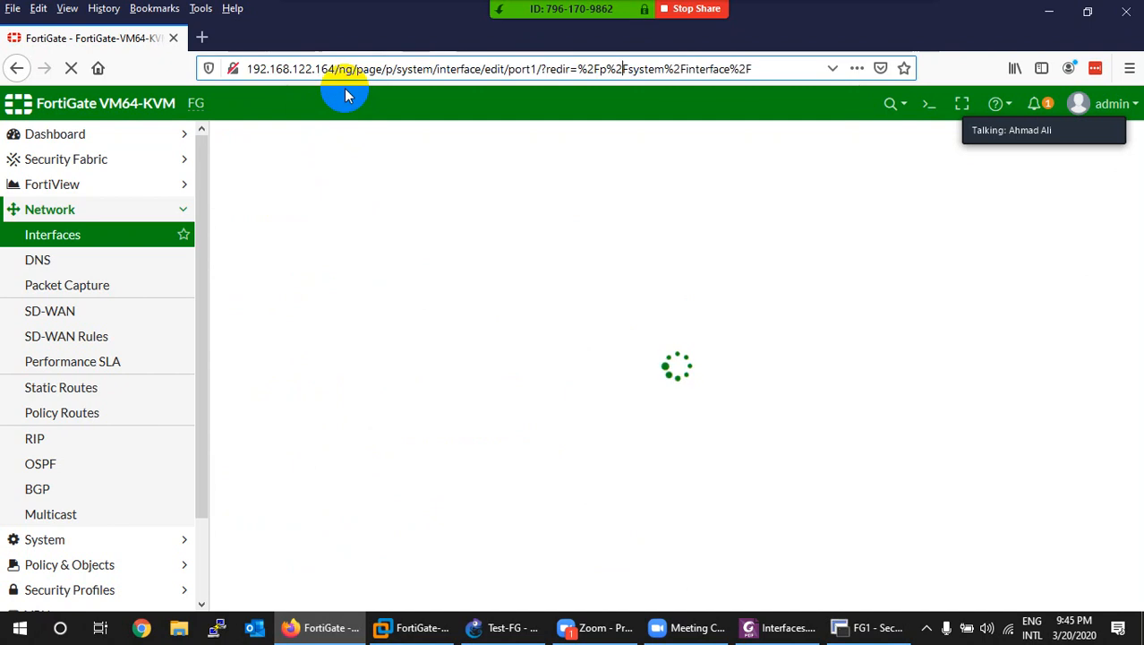
key("Left")
key("Left")
key("Left")
key("Left")
key("Left")
key("Left")
key("Left")
key("Left")
key("Left")
key("Left")
key("Left")
key("Left")
key("Left")
key("Left")
key("Left")
key("Left")
key("Left")
key("Left")
key("Left")
key("Left")
key("BackSpace")
key("BackSpace")
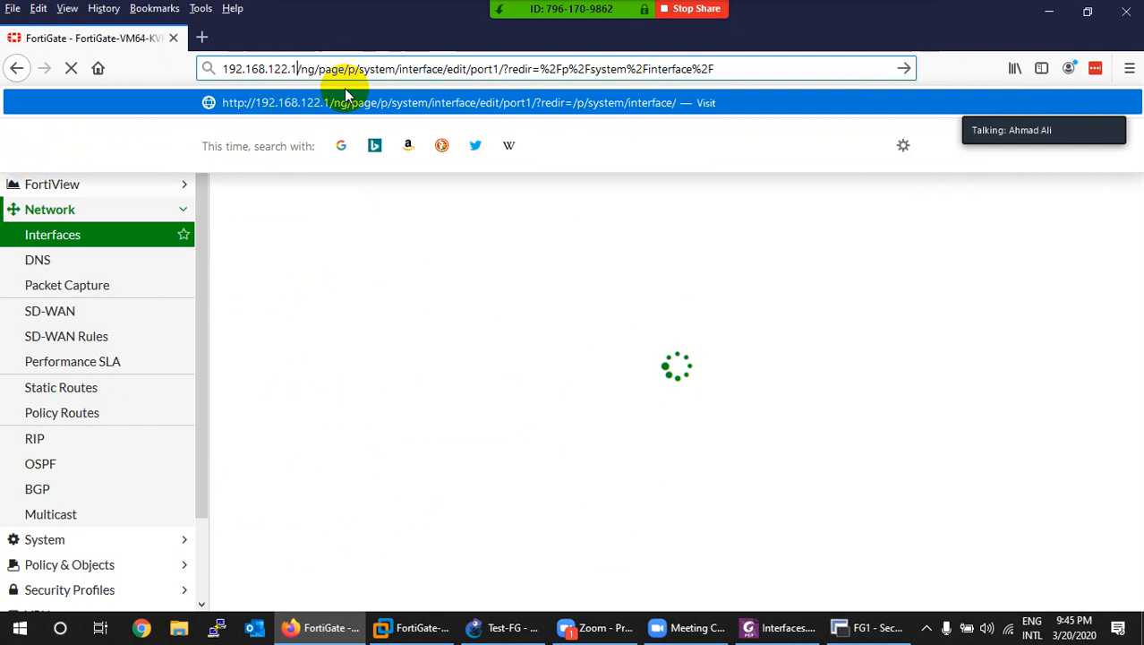
type("00")
key("Return")
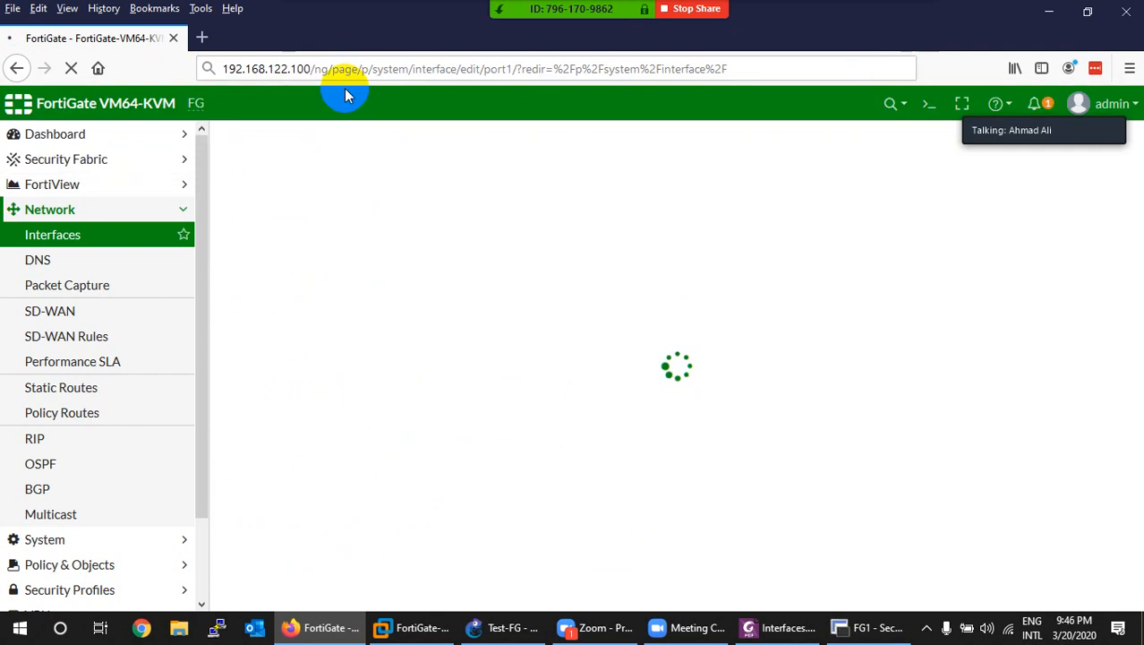
Step: Check the lab PDF addressing plan and the GNS3 topology, then return to the FortiGate browser
left_click(769, 630)
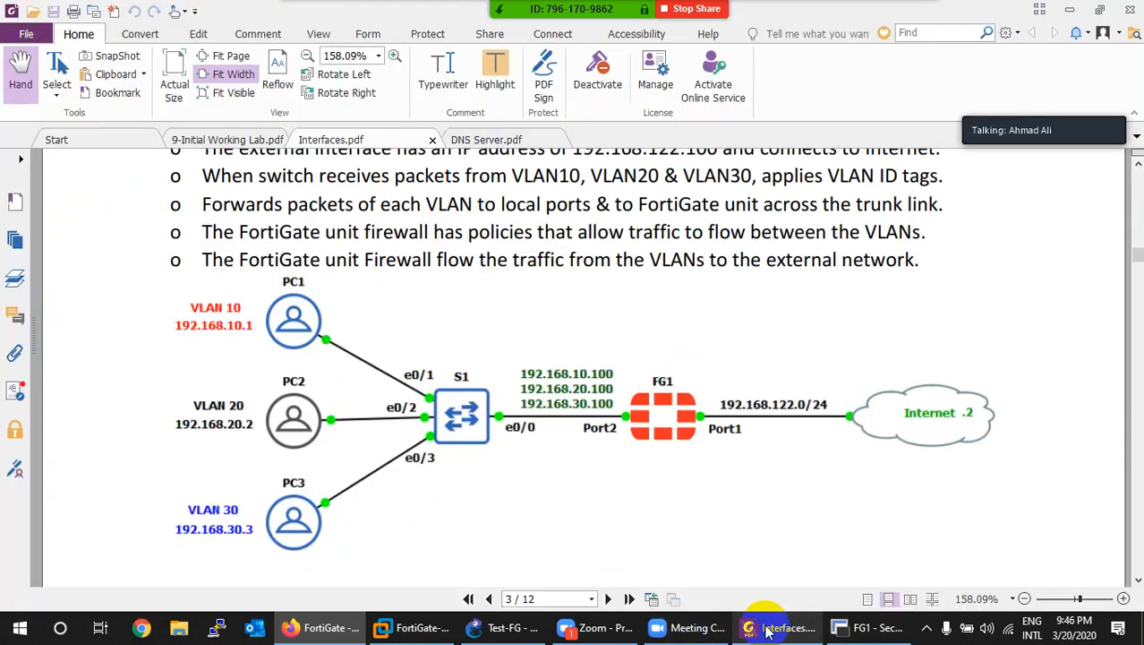
left_click(506, 627)
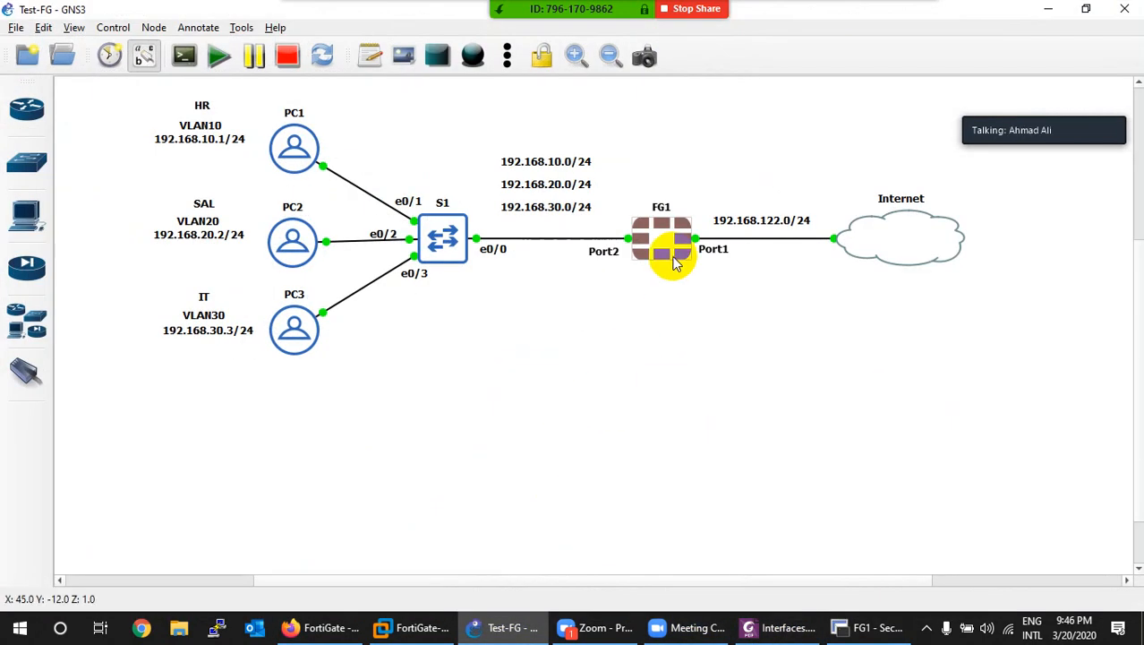
left_click(508, 628)
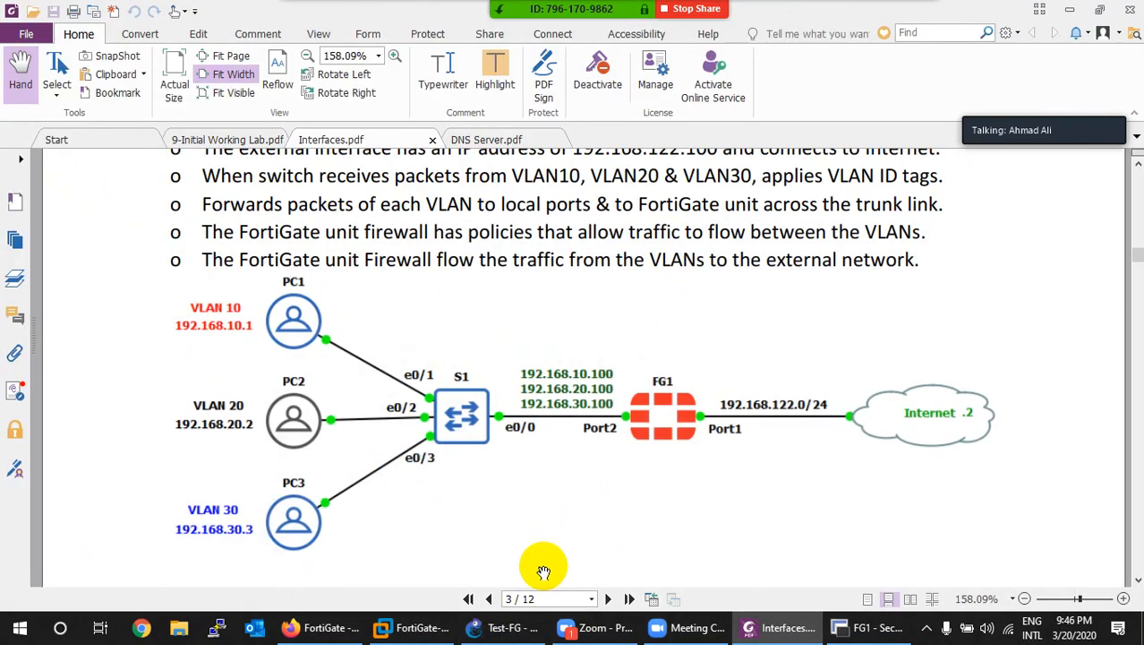
left_click(502, 629)
left_click(426, 633)
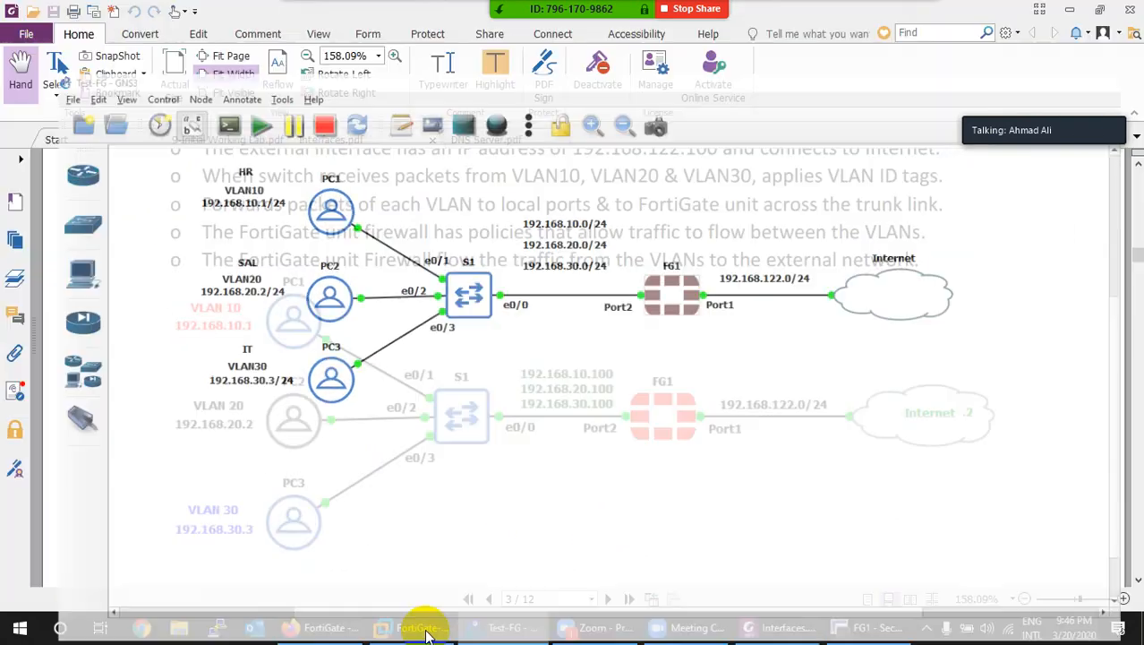
left_click(294, 627)
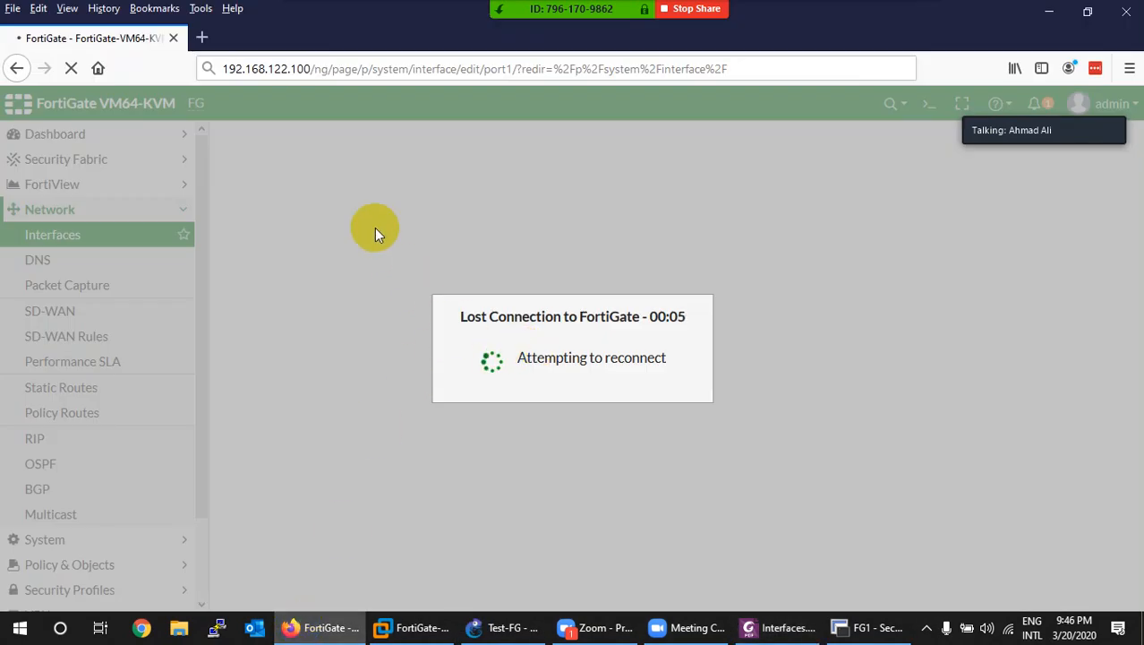
Step: Open 192.168.122.100 in a new browser tab to reach the FortiGate login page
left_click(307, 69)
left_click(307, 69)
left_click_drag(310, 69, 215, 69)
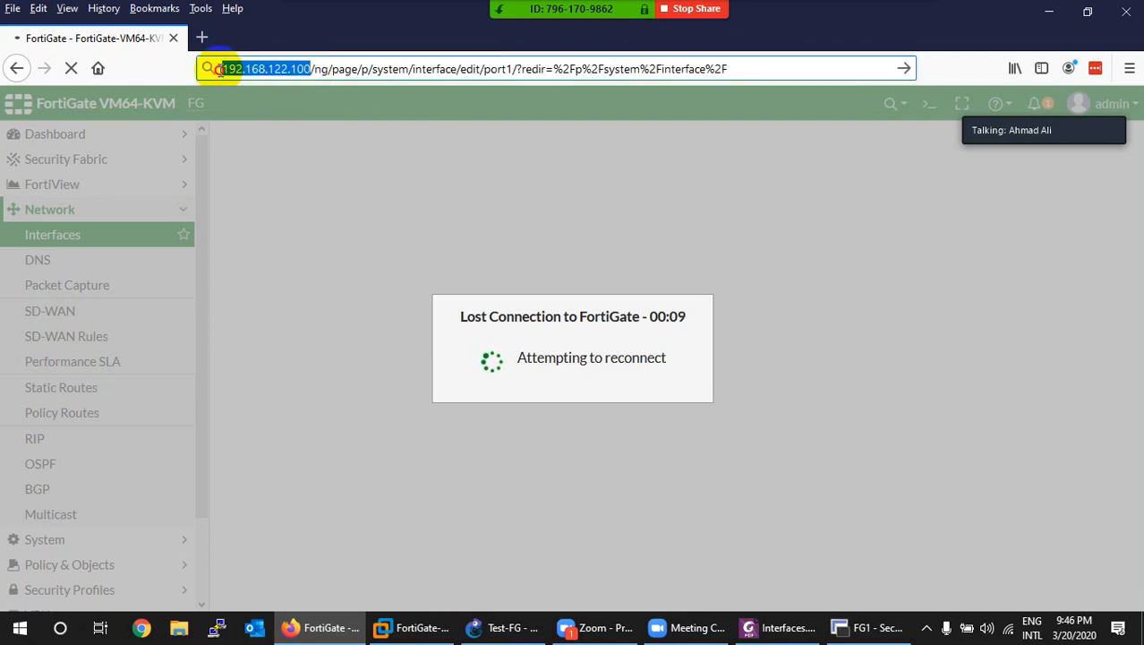
key("ctrl+c")
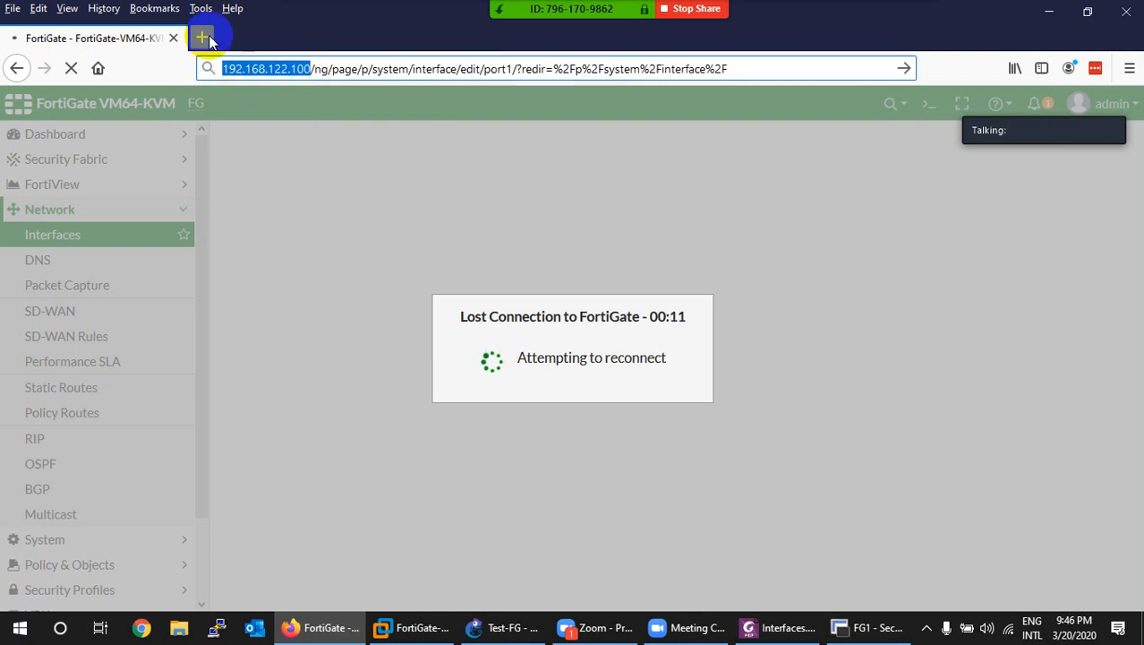
left_click(203, 37)
key("ctrl+v")
key("Return")
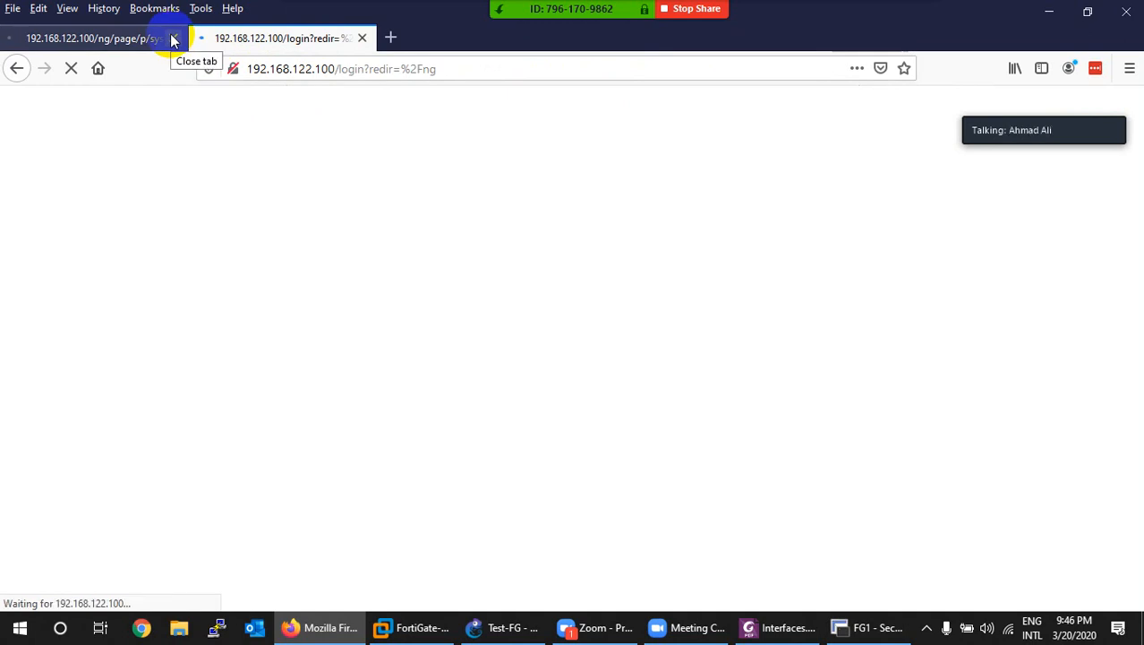
left_click(173, 39)
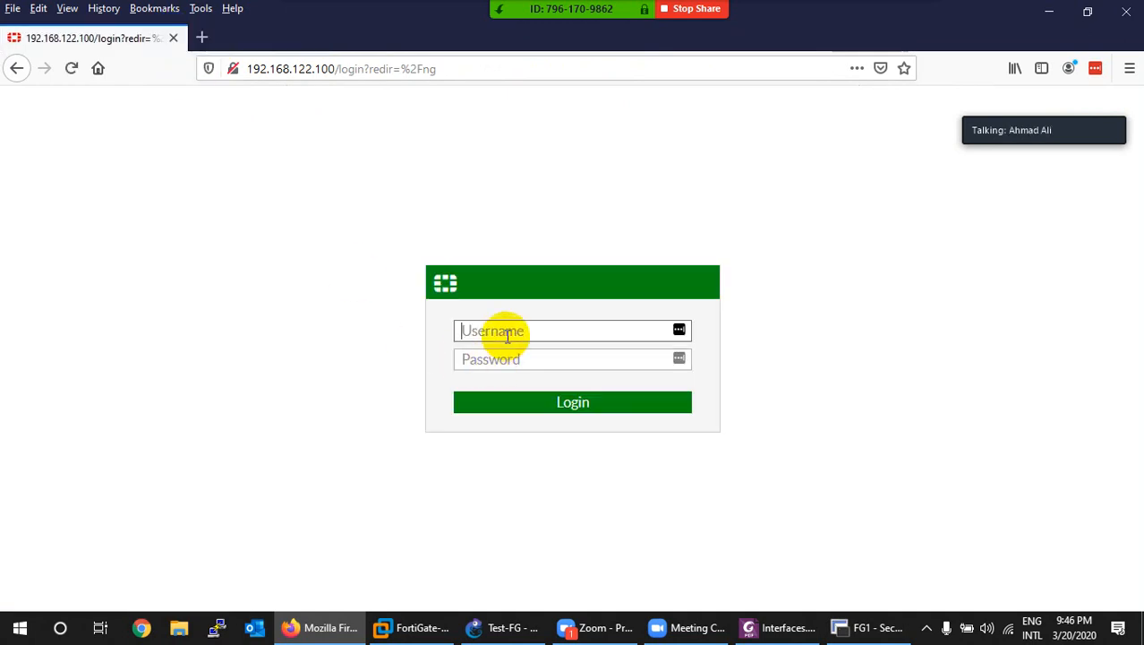
Step: Sign in with the admin password, declining the Firefox and LastPass offers to save the login
key("Tab")
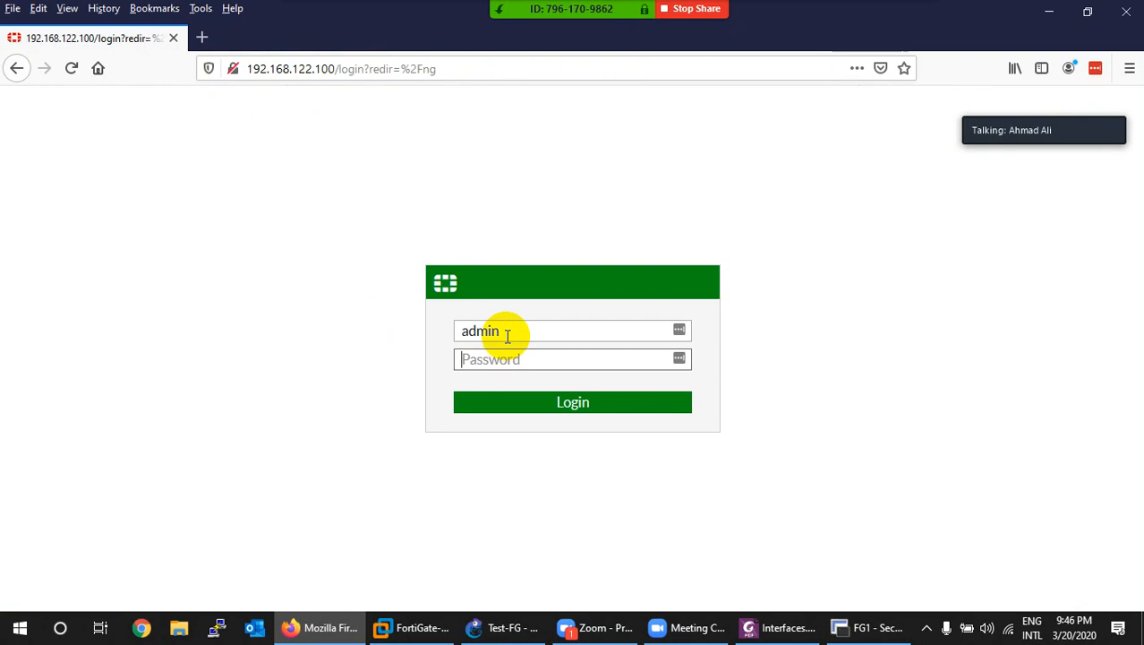
type("123")
key("Return")
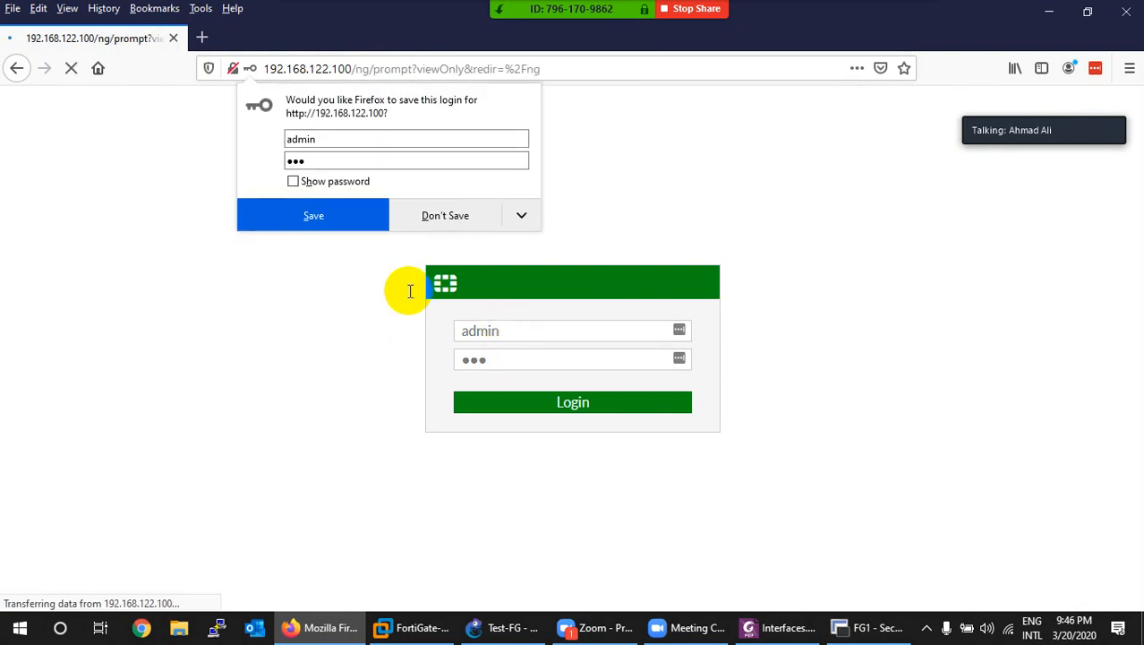
left_click(445, 224)
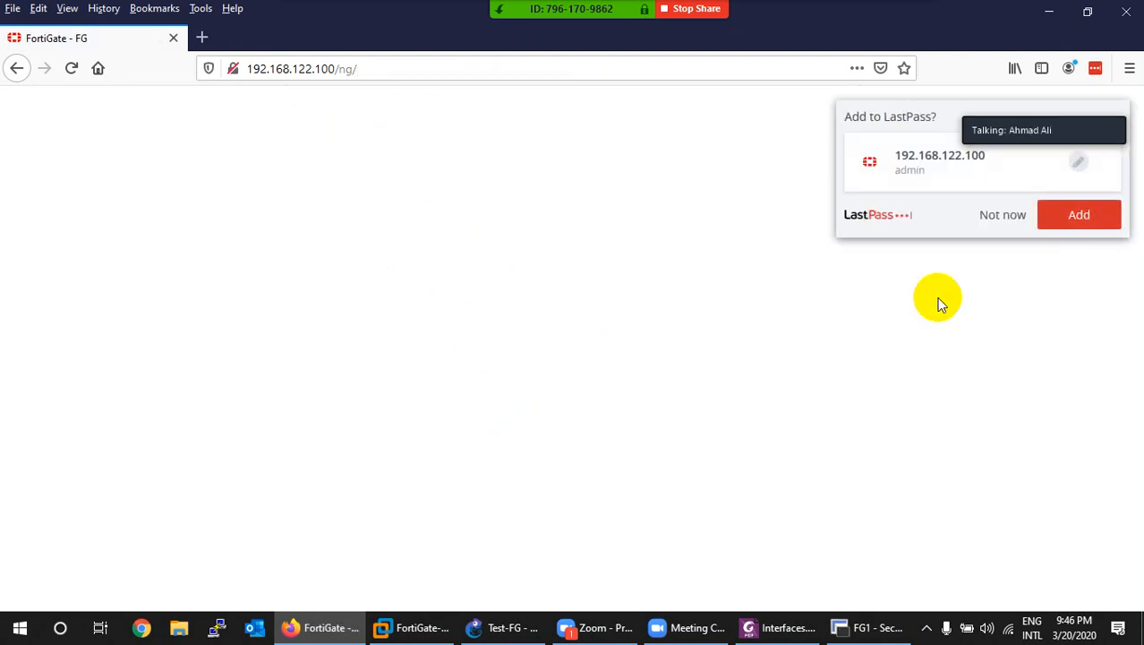
left_click(1009, 218)
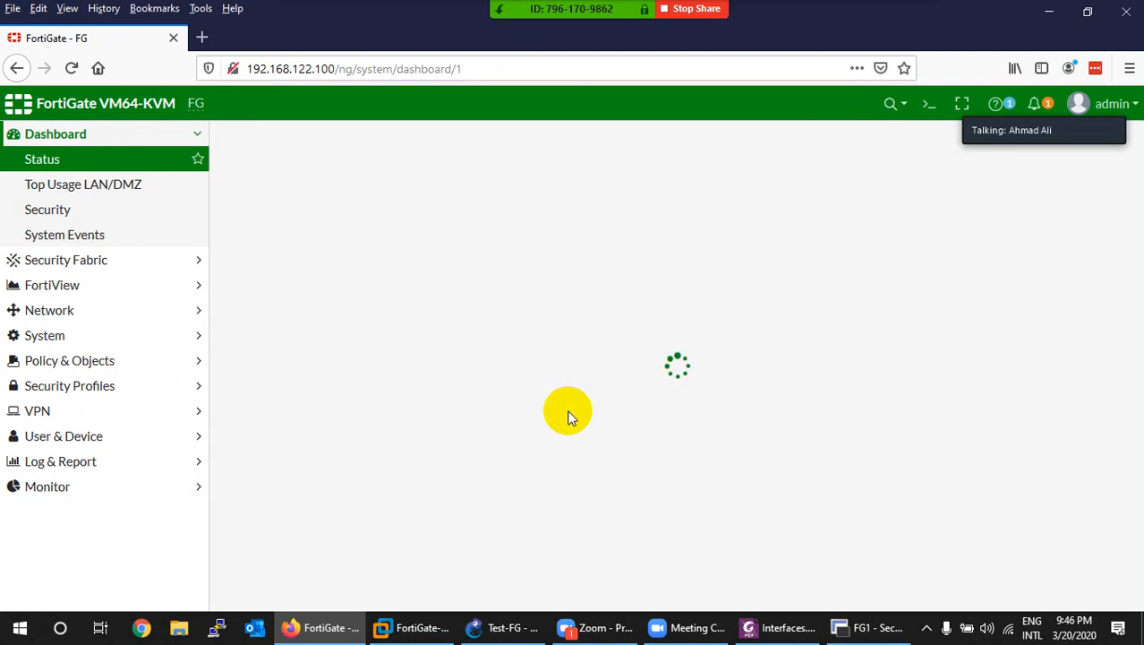
left_click(50, 310)
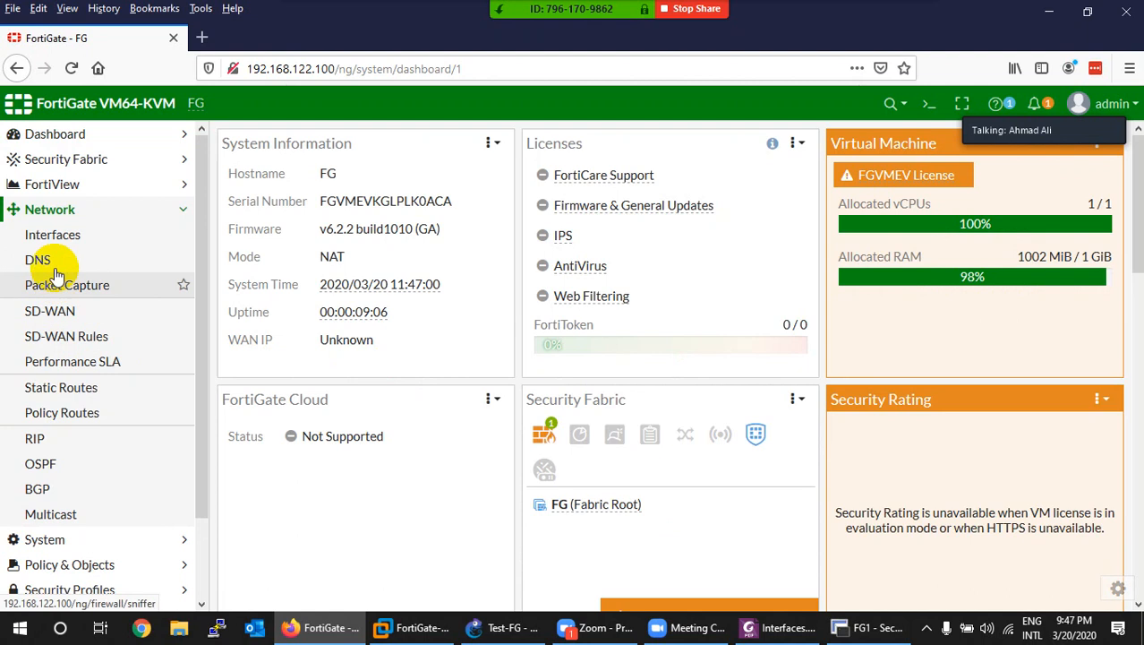
Step: Edit port2 in Interfaces: alias LAN, LAN role, 192.168.2.100/24, PING allowed, then save
left_click(43, 234)
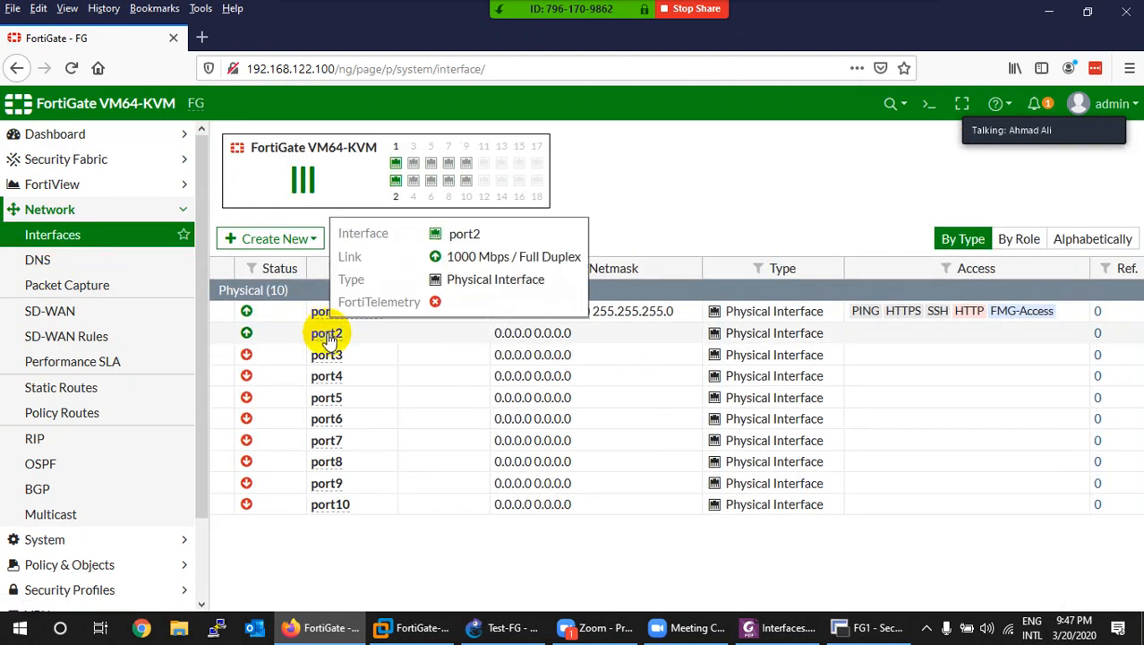
double_click(329, 339)
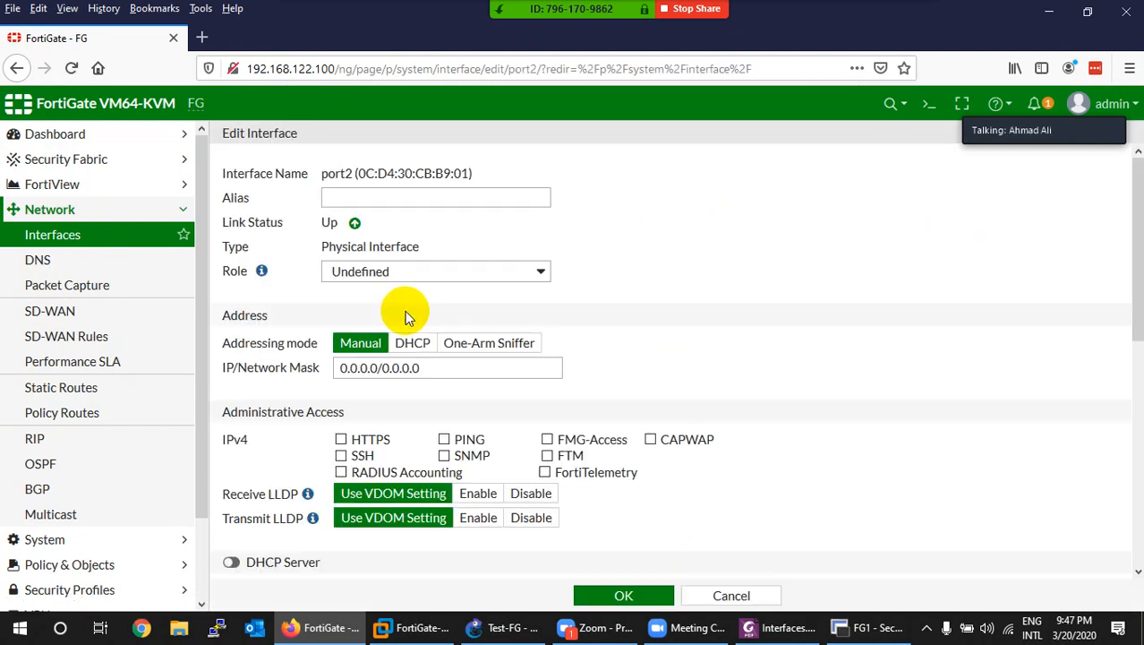
left_click(425, 198)
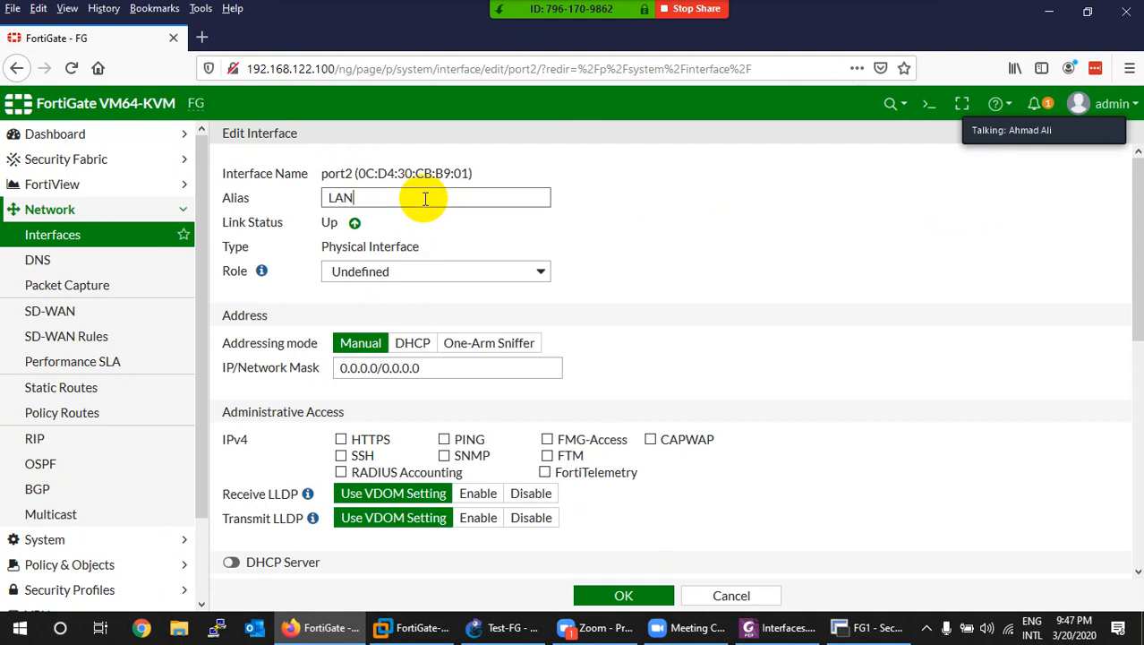
left_click(423, 270)
left_click(371, 302)
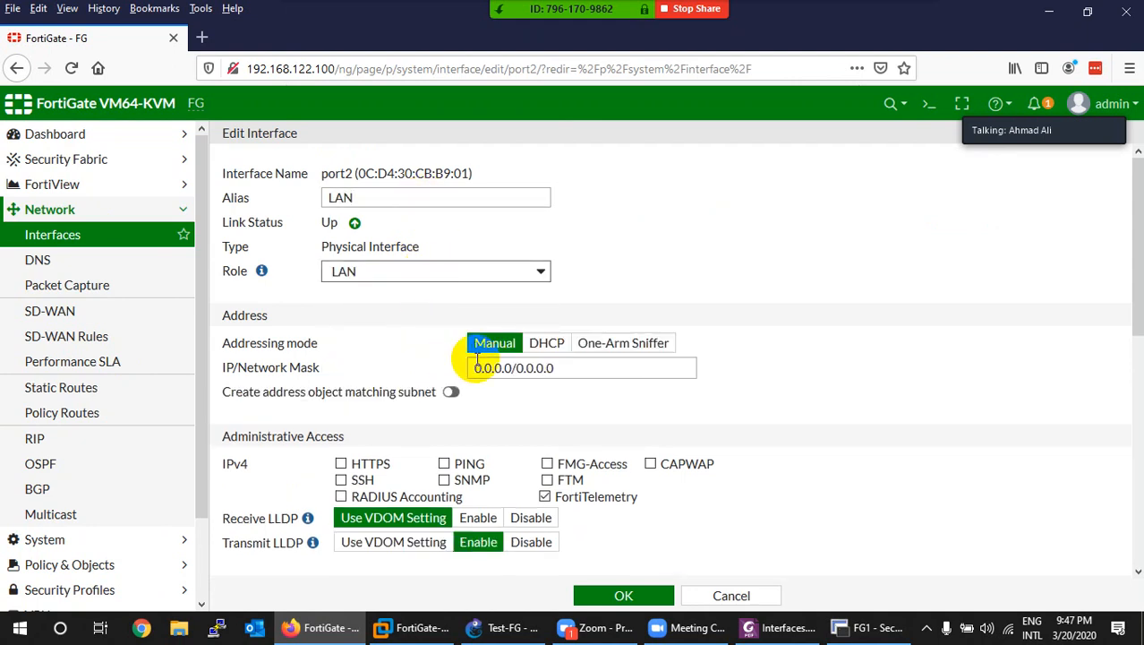
left_click_drag(560, 367, 446, 360)
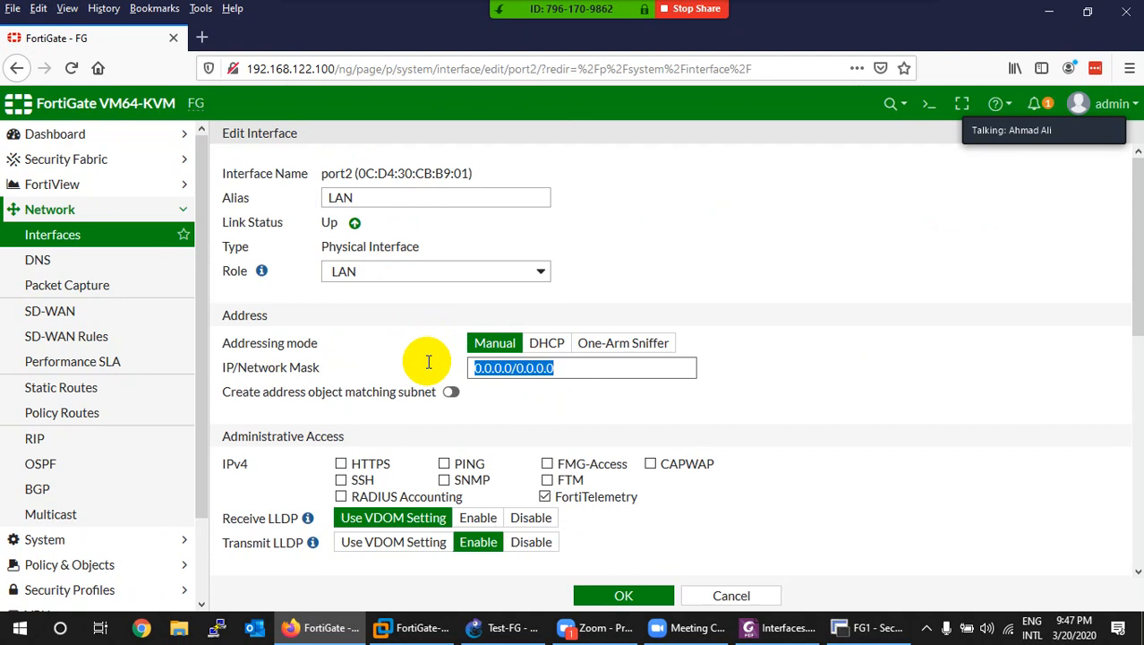
type("192.168.2.100/24")
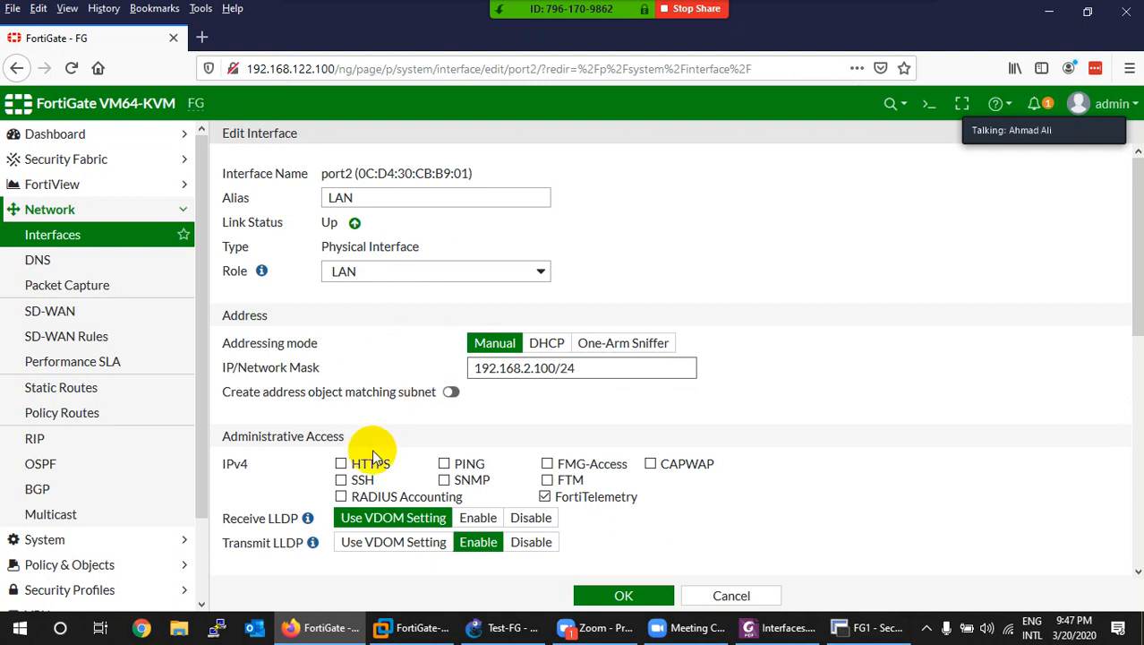
left_click(444, 465)
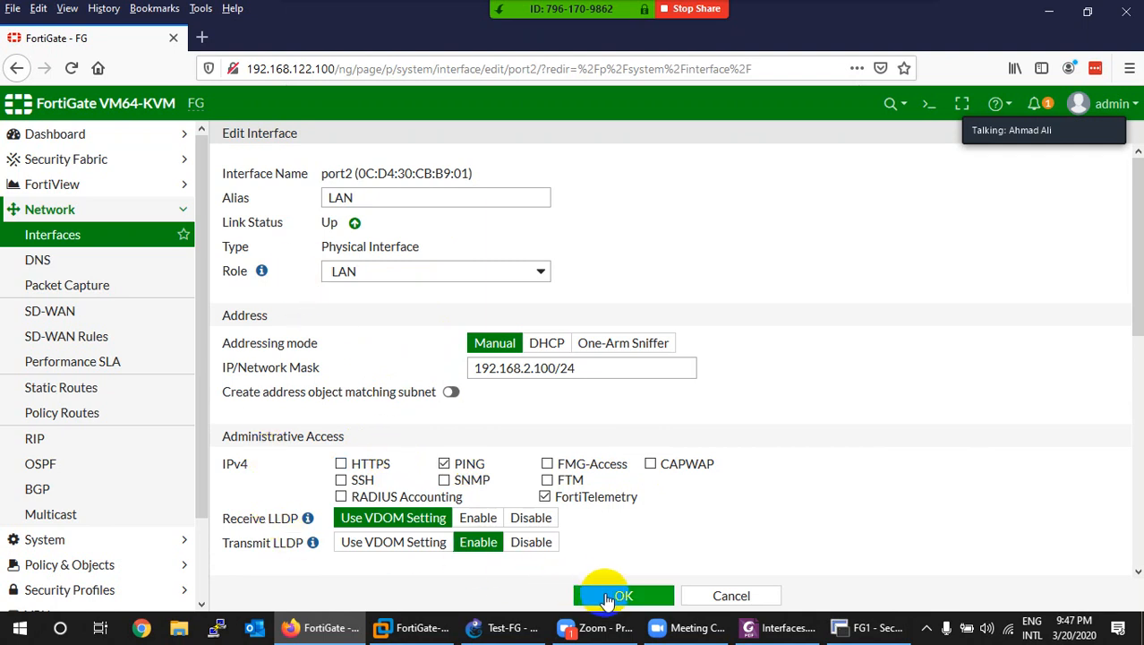
left_click(608, 599)
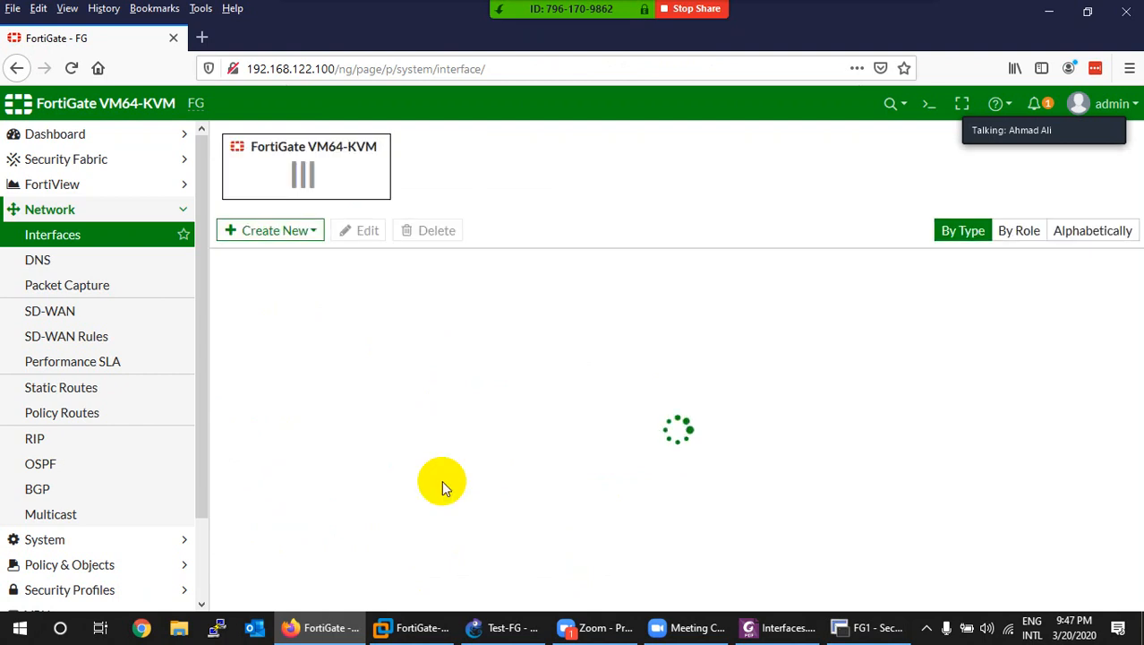
Step: After a glance at GNS3, verify port2 lists 192.168.2.100 and open the Create New menu
left_click(506, 628)
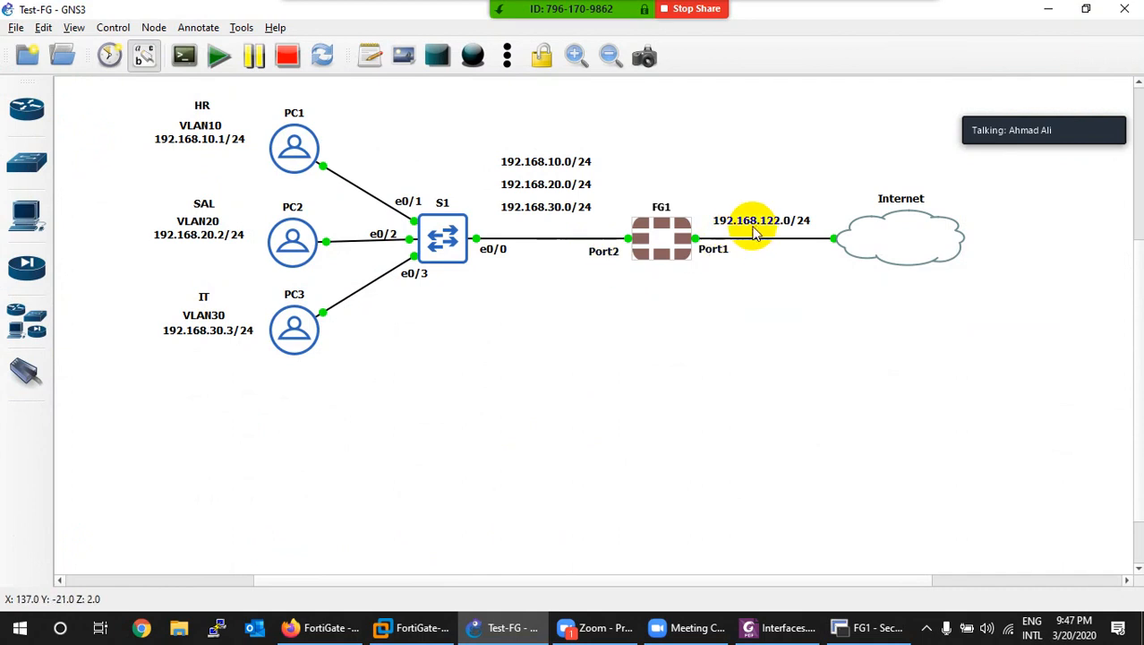
left_click(505, 627)
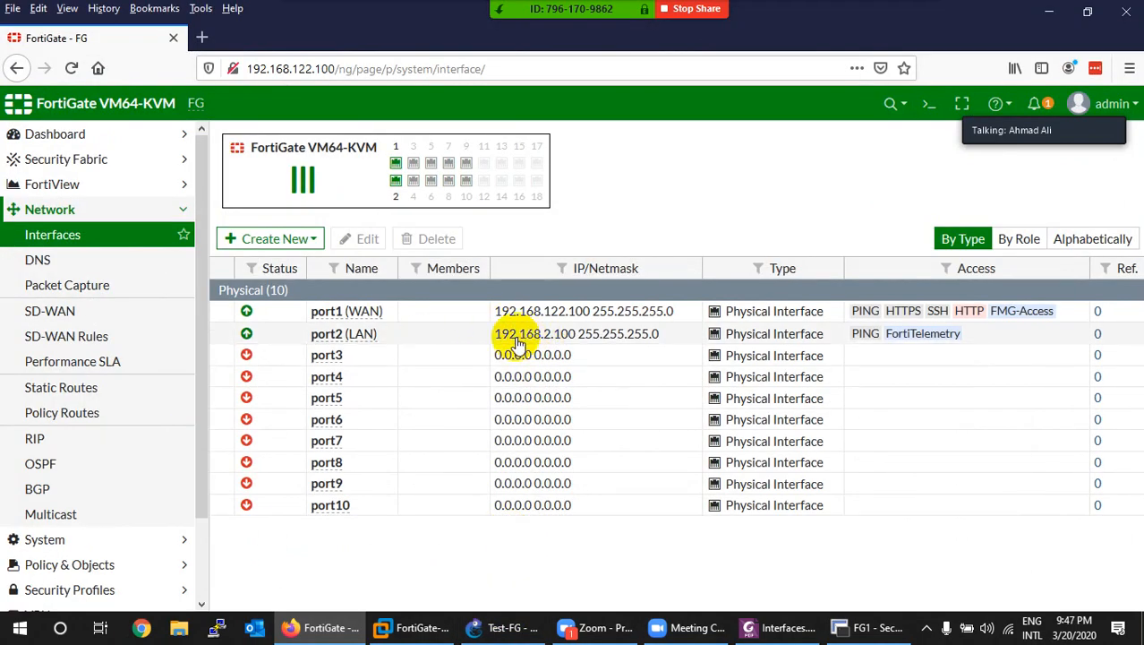
left_click(287, 247)
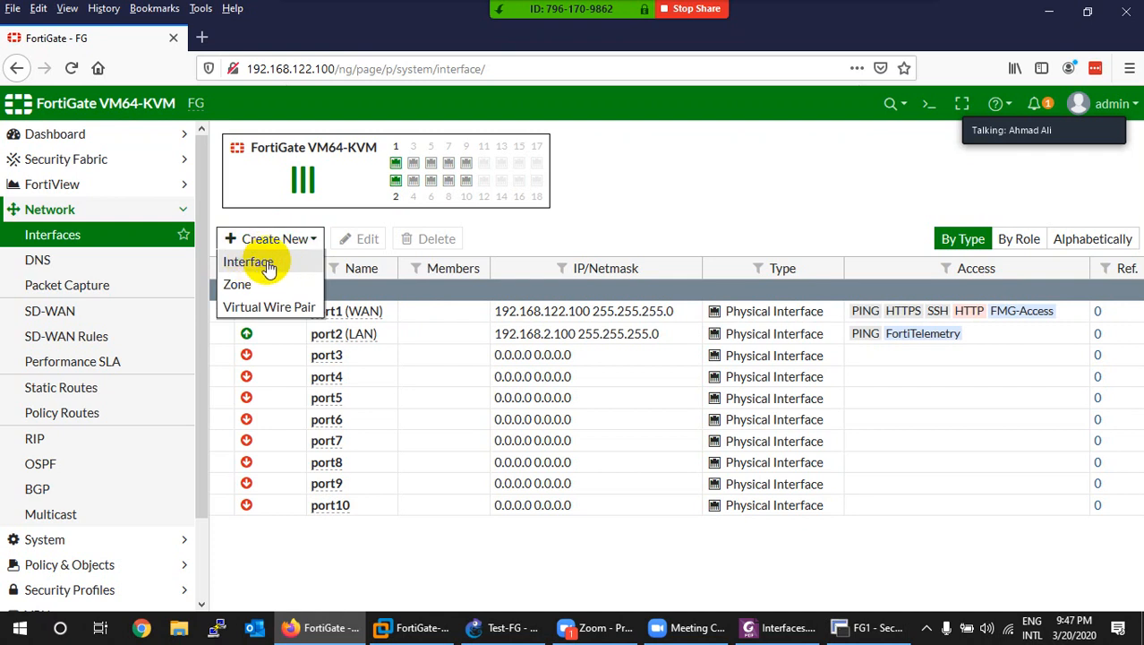
Step: Start a new interface, referring to the lab PDF and GNS3 topology along the way
left_click(267, 263)
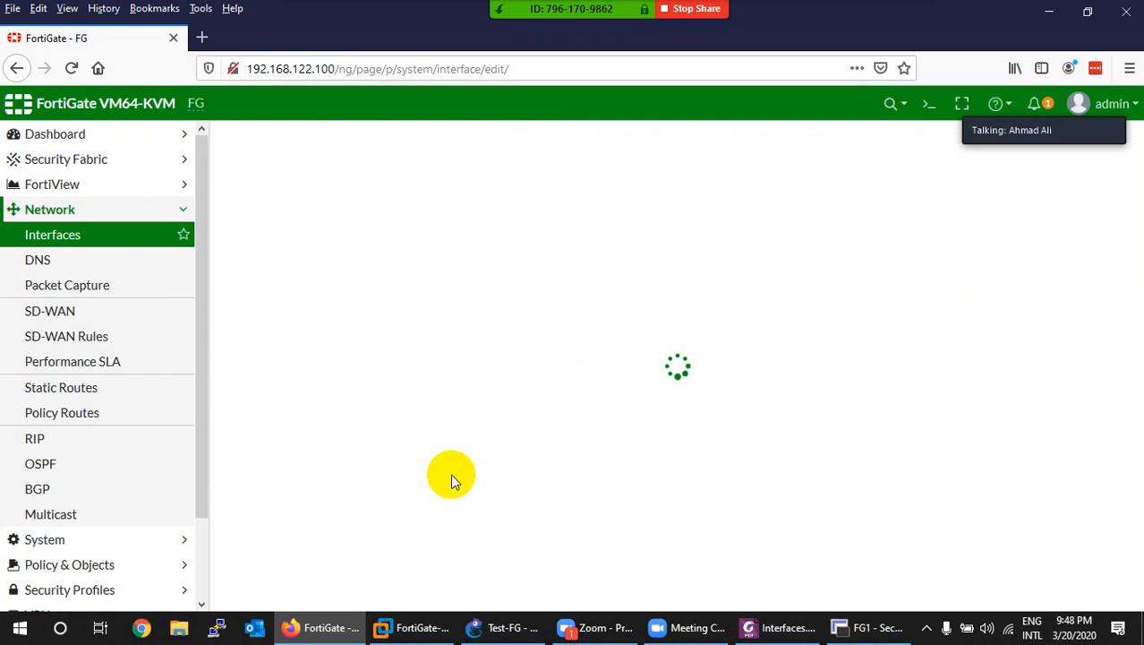
left_click(342, 629)
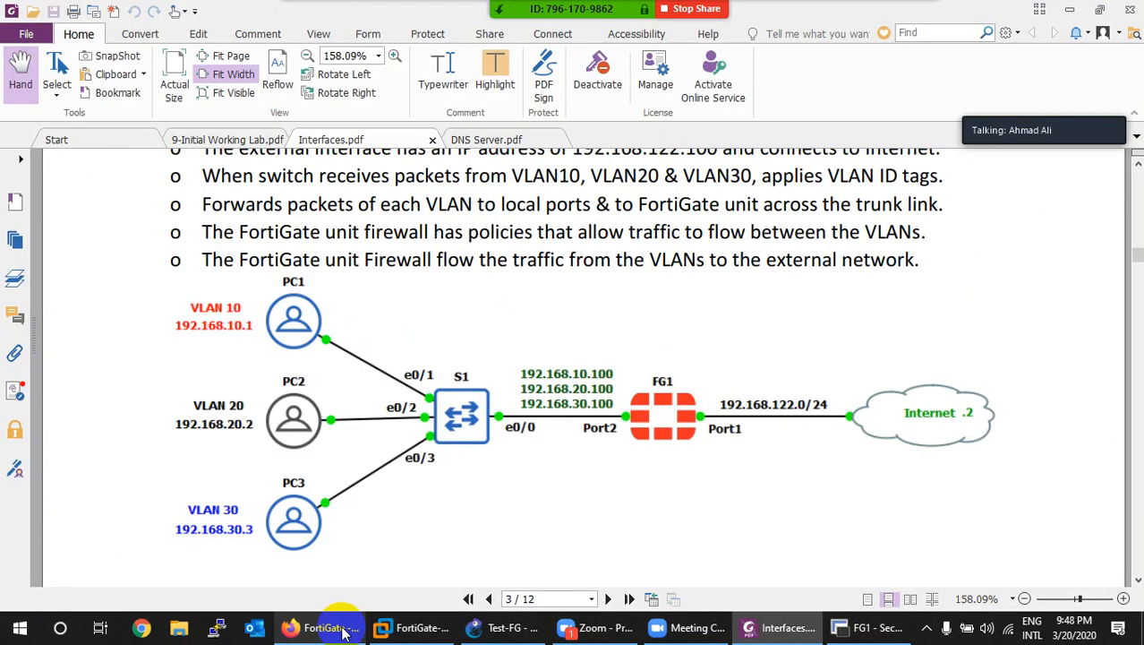
left_click(342, 630)
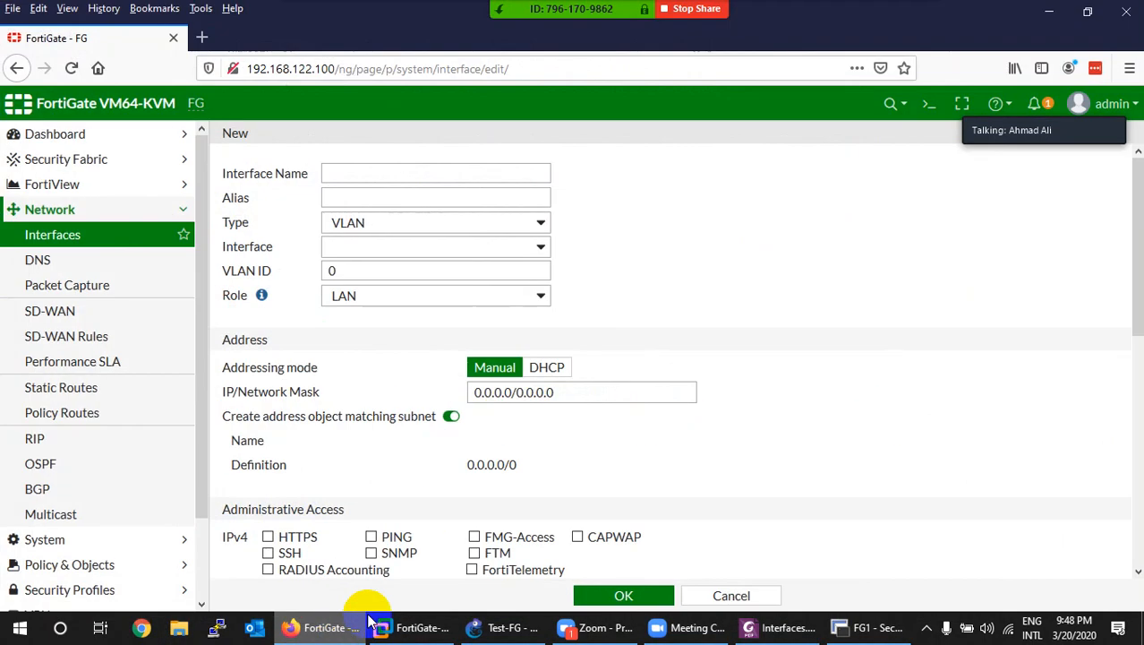
left_click(501, 630)
left_click(495, 629)
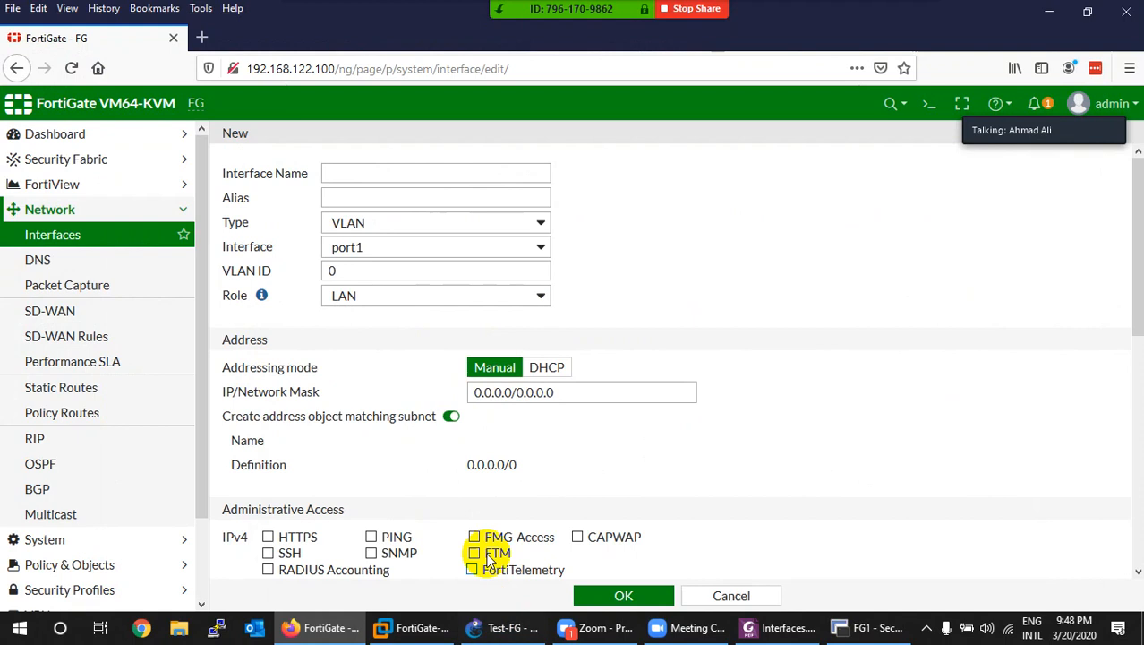
Step: Name the interface VLAN10 with alias HR, parent port2 and VLAN ID 10
left_click(343, 173)
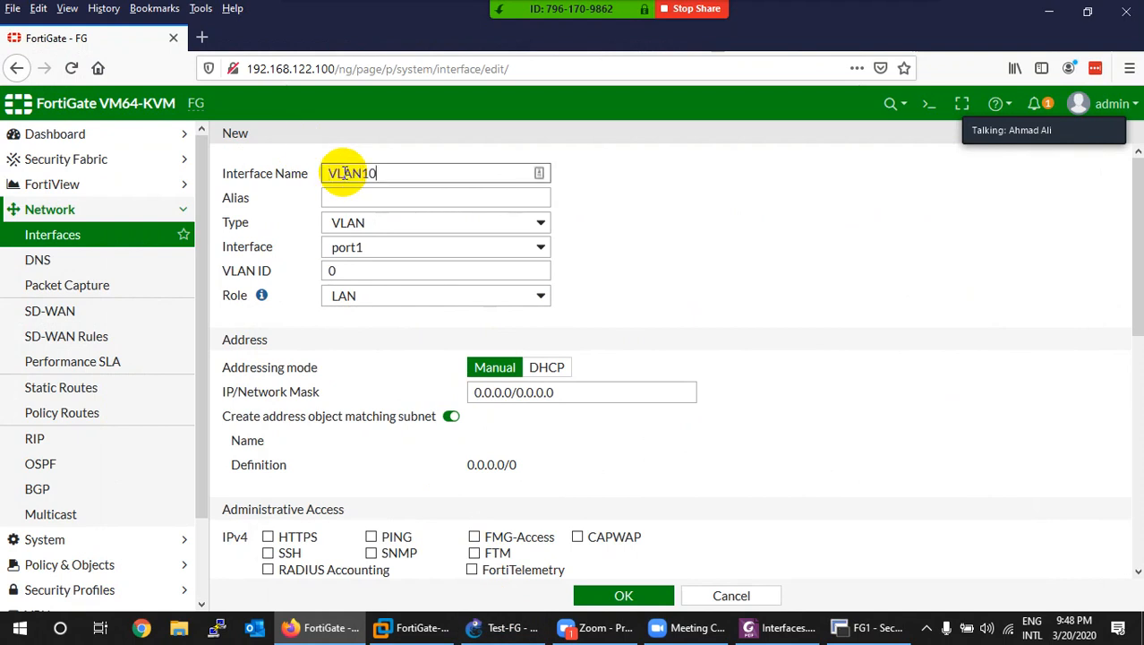
key("Tab")
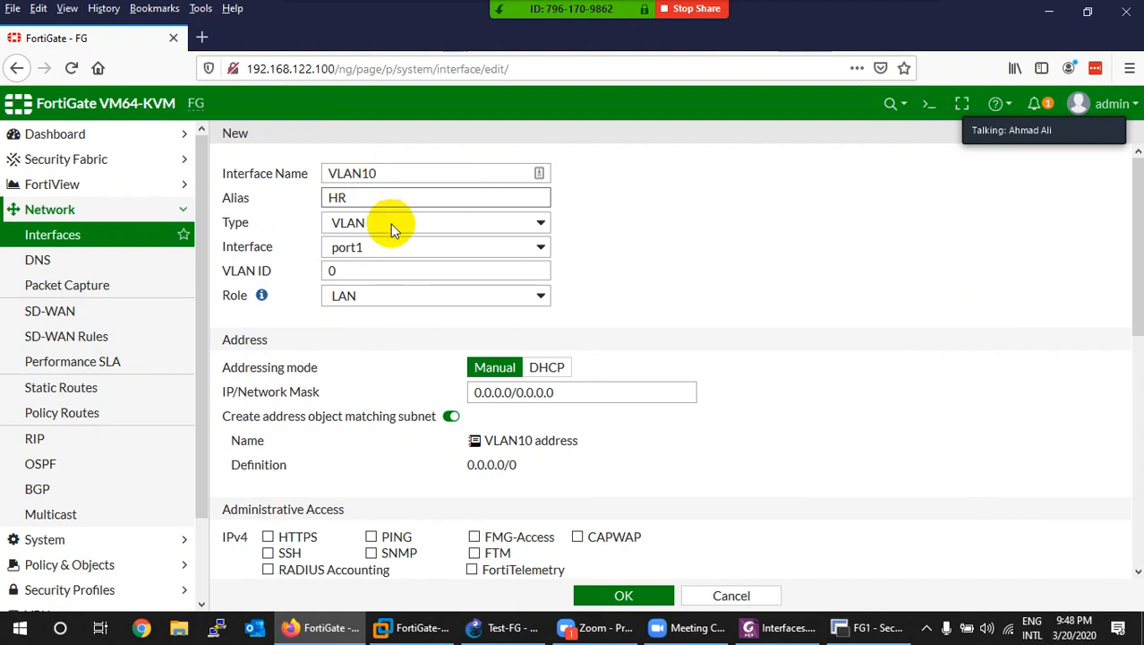
left_click(369, 249)
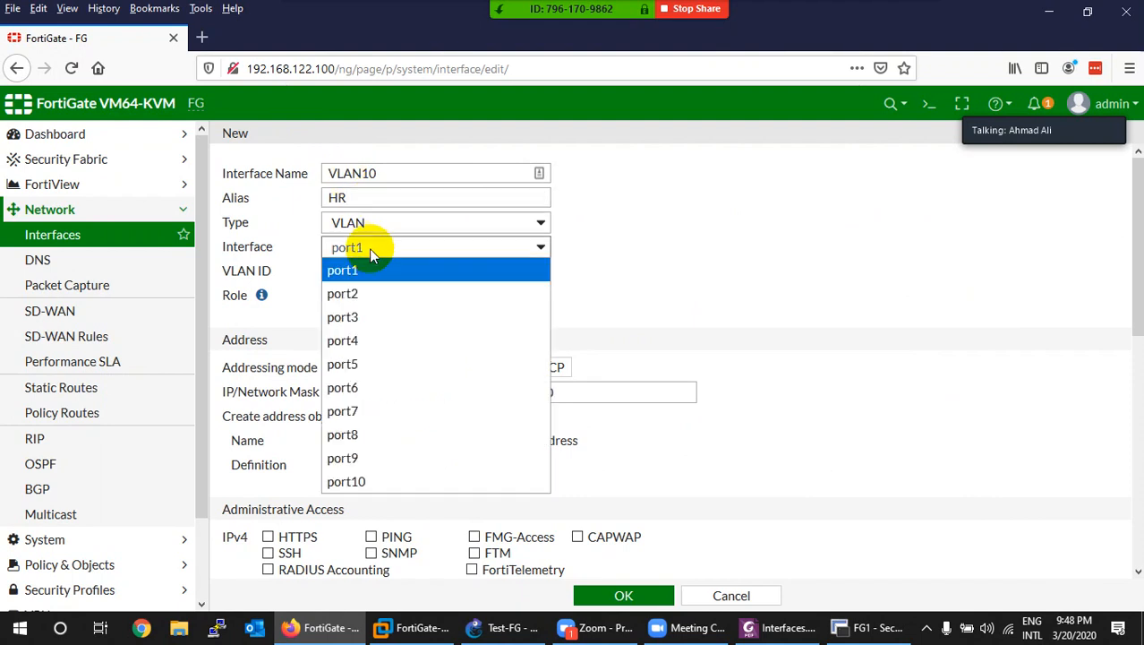
left_click(373, 292)
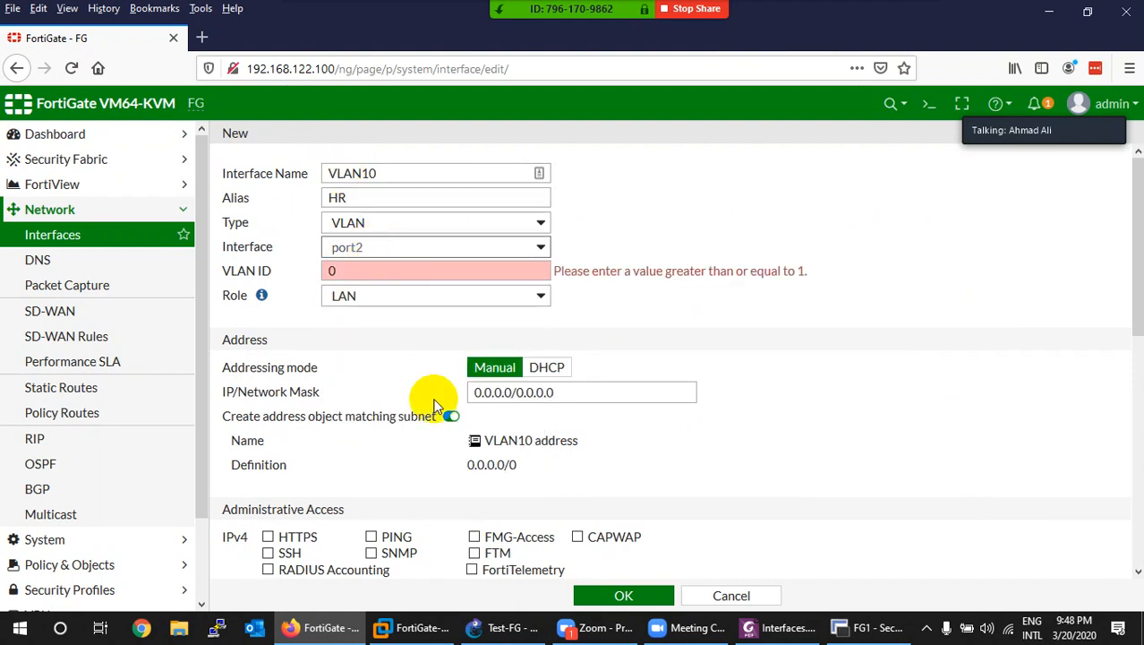
left_click(523, 620)
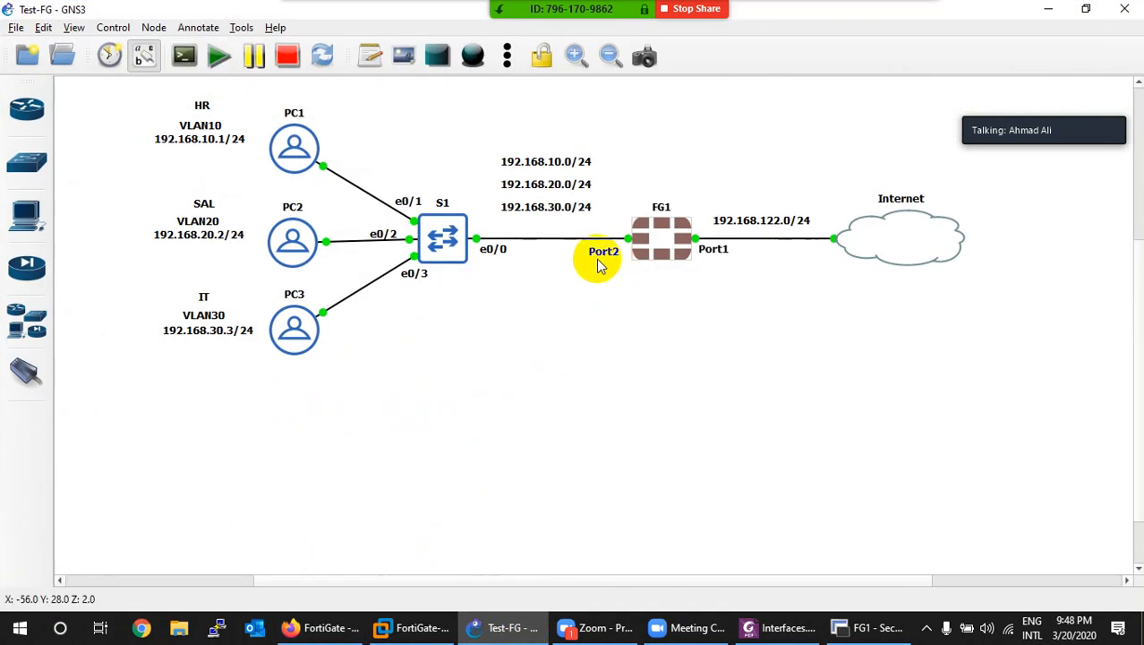
left_click(497, 620)
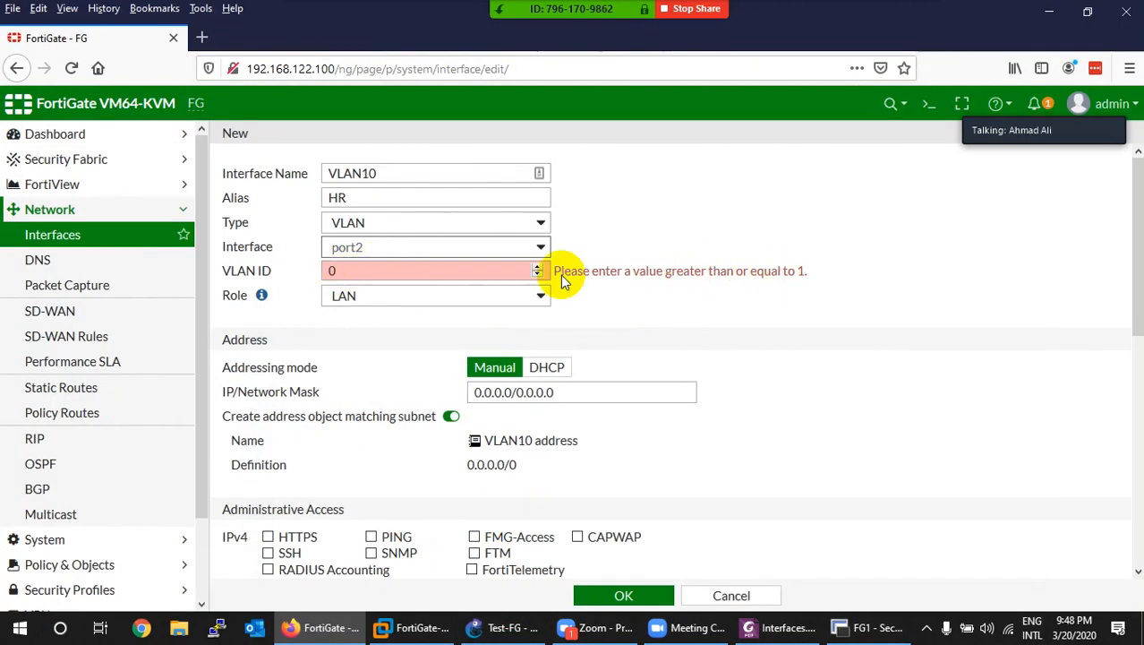
left_click(324, 274)
double_click(325, 273)
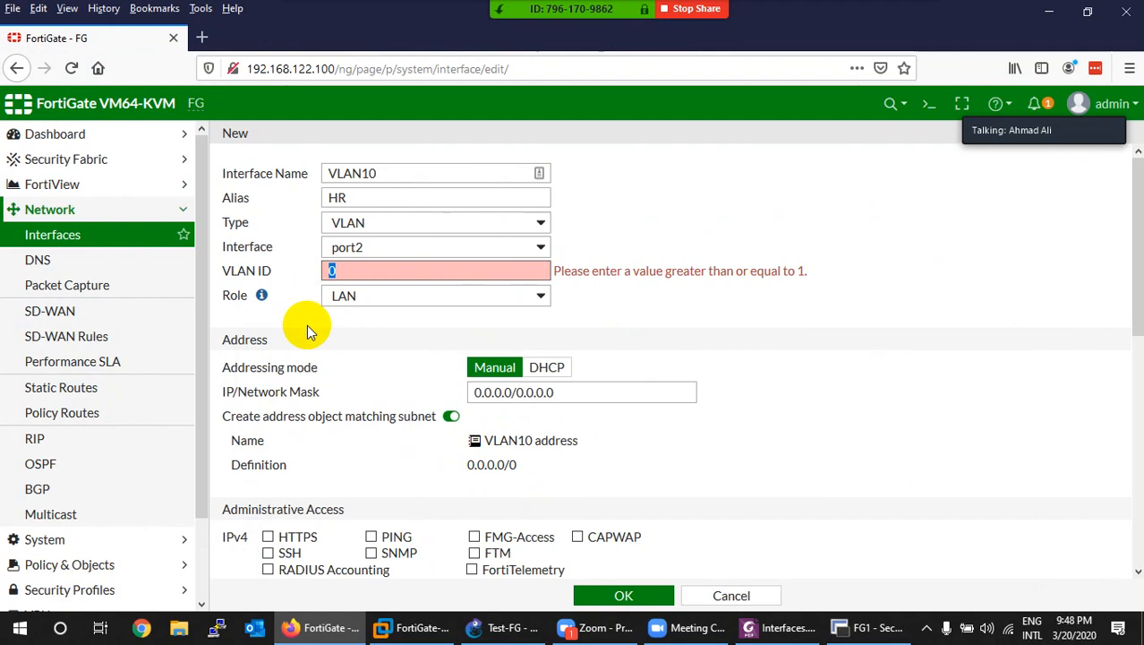
type("10")
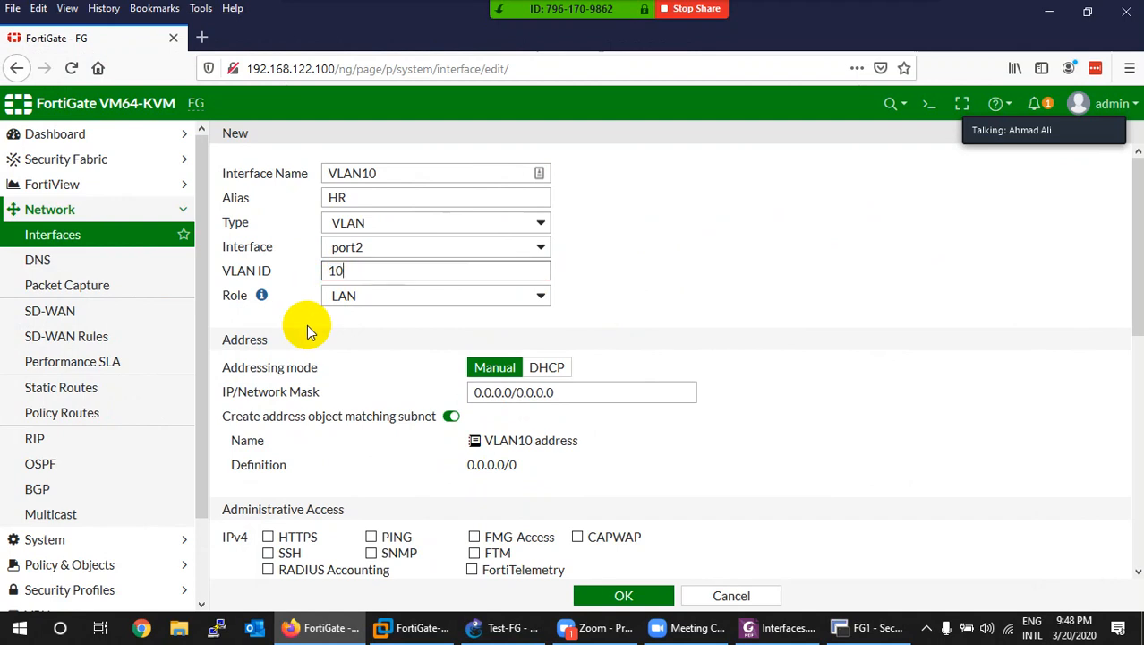
left_click(502, 627)
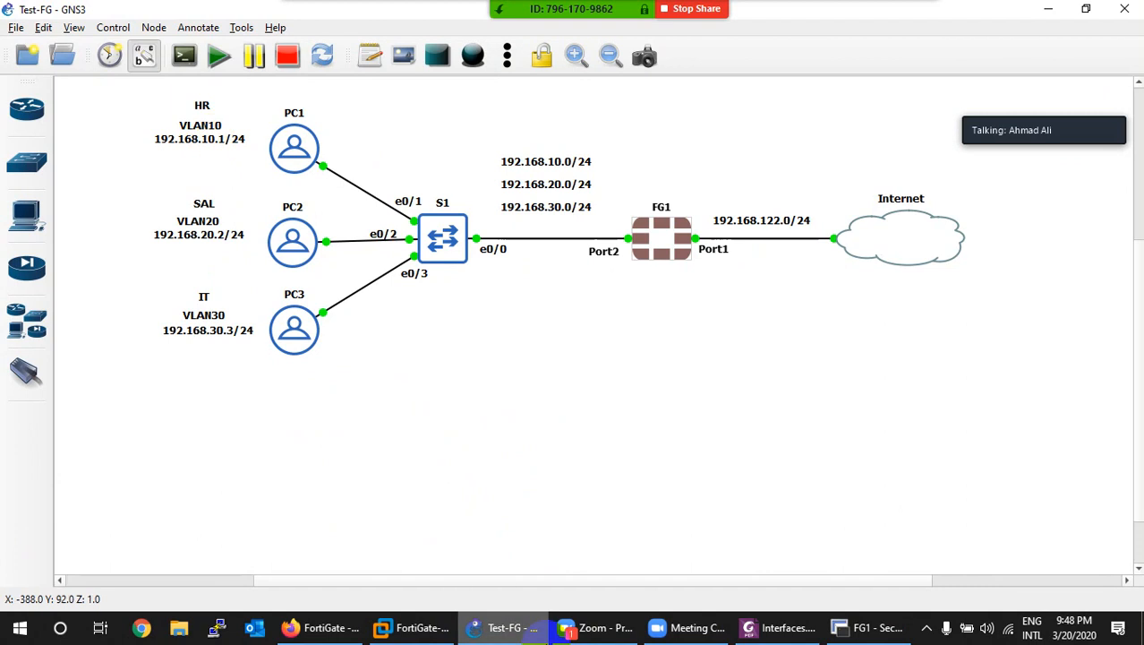
Step: Copy 192.168.10.1 from the GNS3 HR note and enter 192.168.10.100/24 as VLAN10's address
left_click(515, 634)
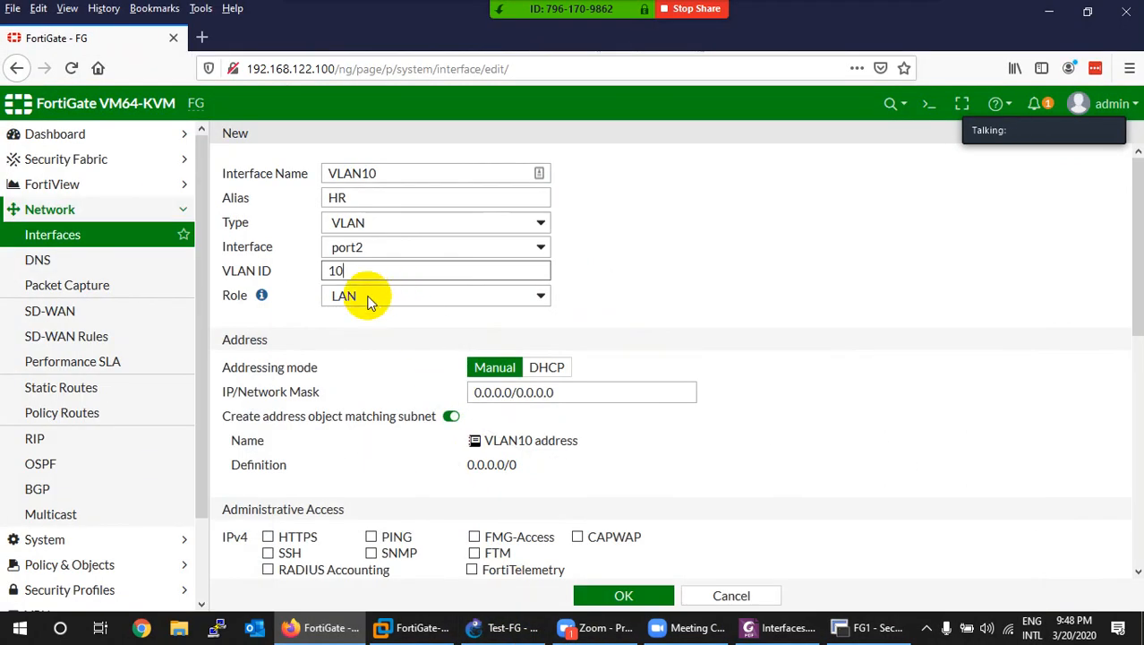
left_click_drag(550, 392, 450, 388)
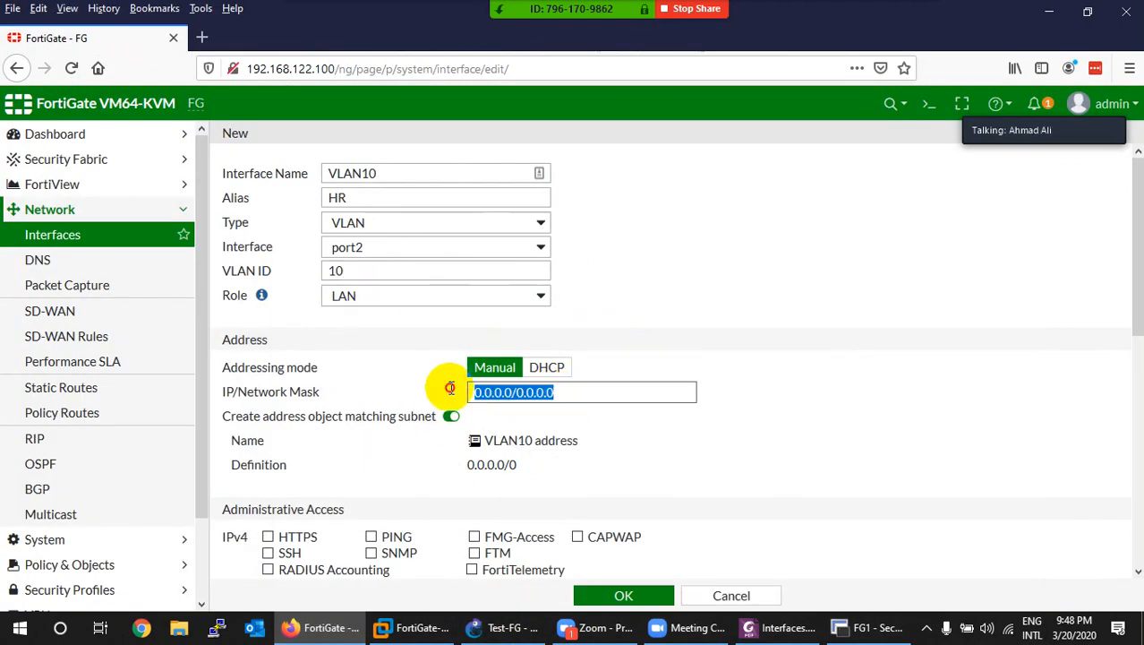
left_click(490, 627)
double_click(211, 142)
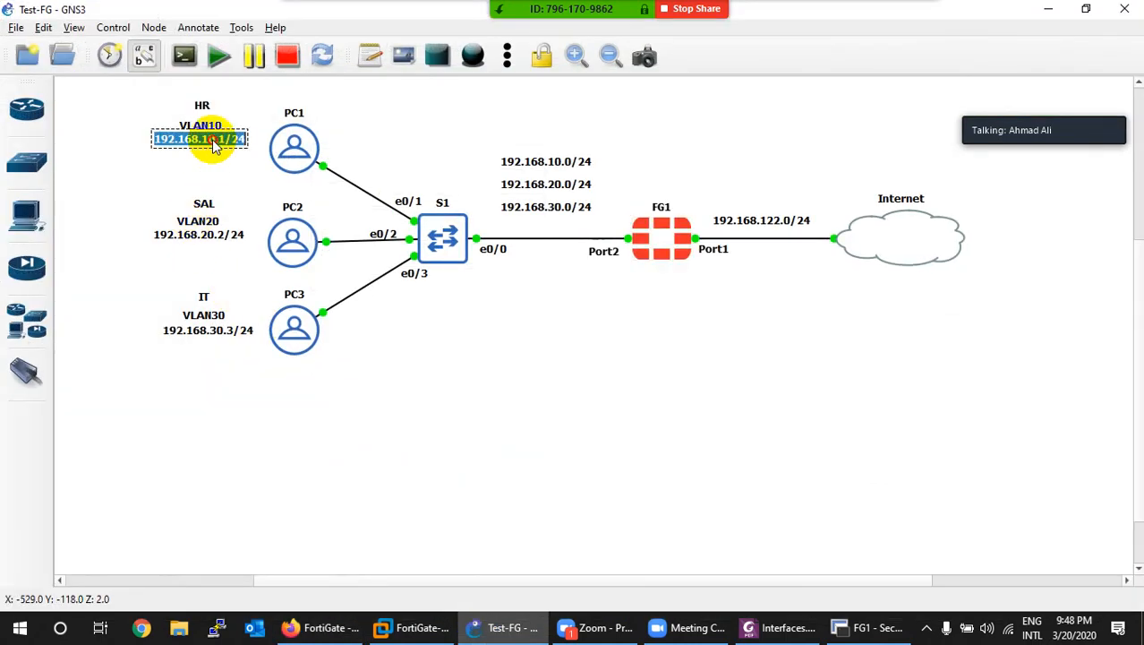
left_click_drag(226, 141, 149, 146)
key("ctrl+c")
left_click(498, 627)
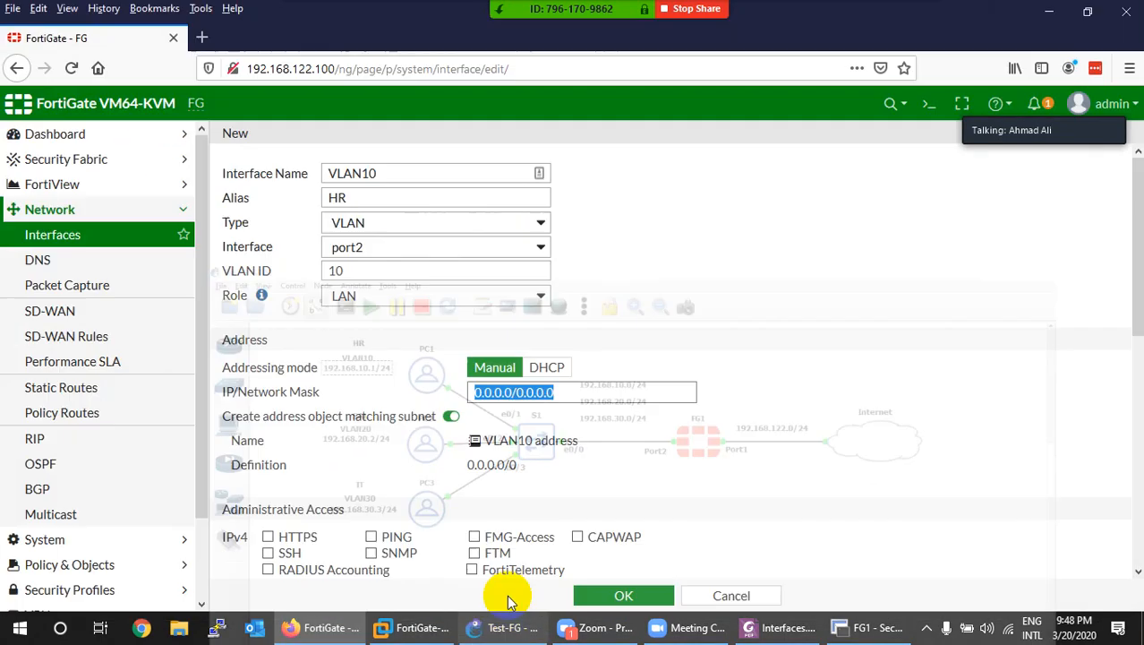
key("ctrl+v")
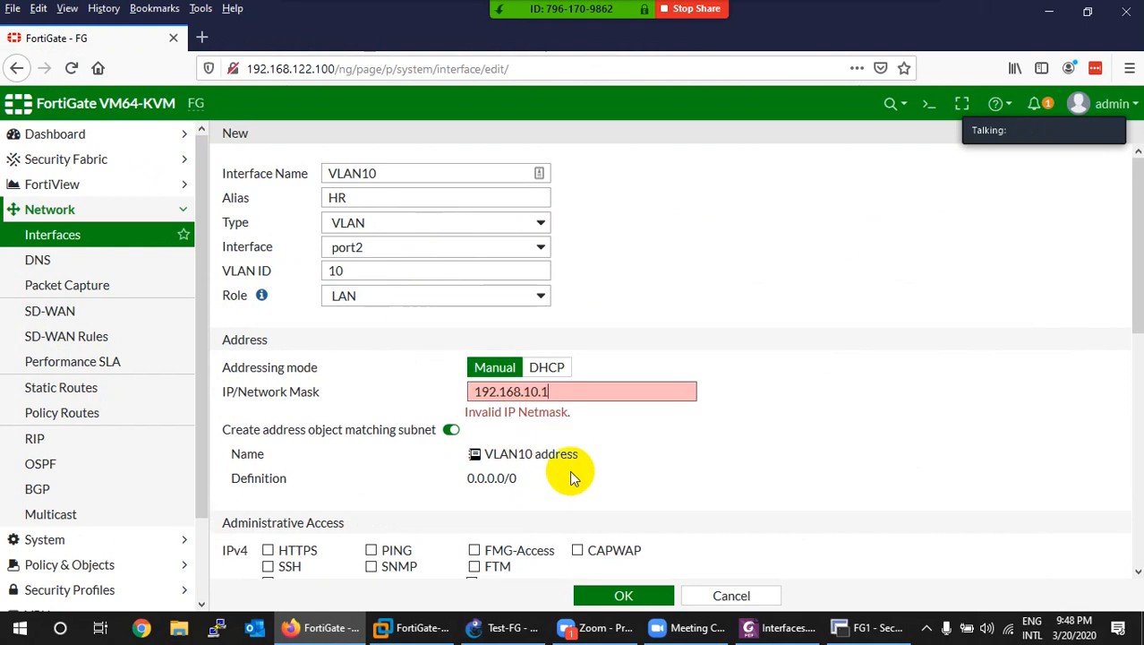
type("00/24")
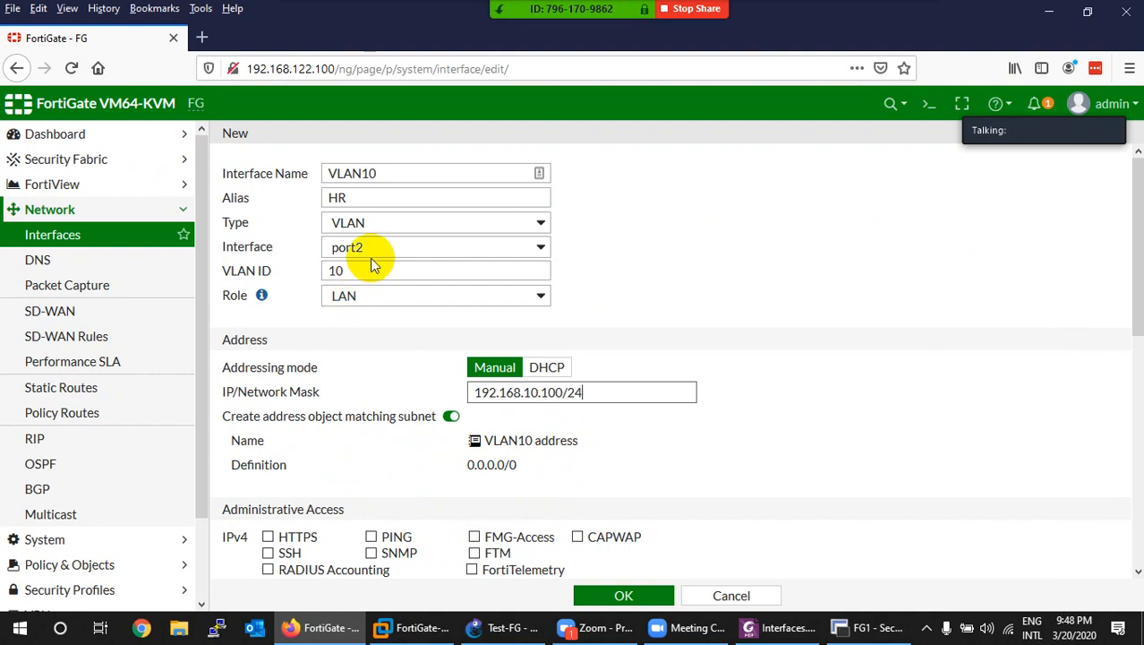
left_click(506, 627)
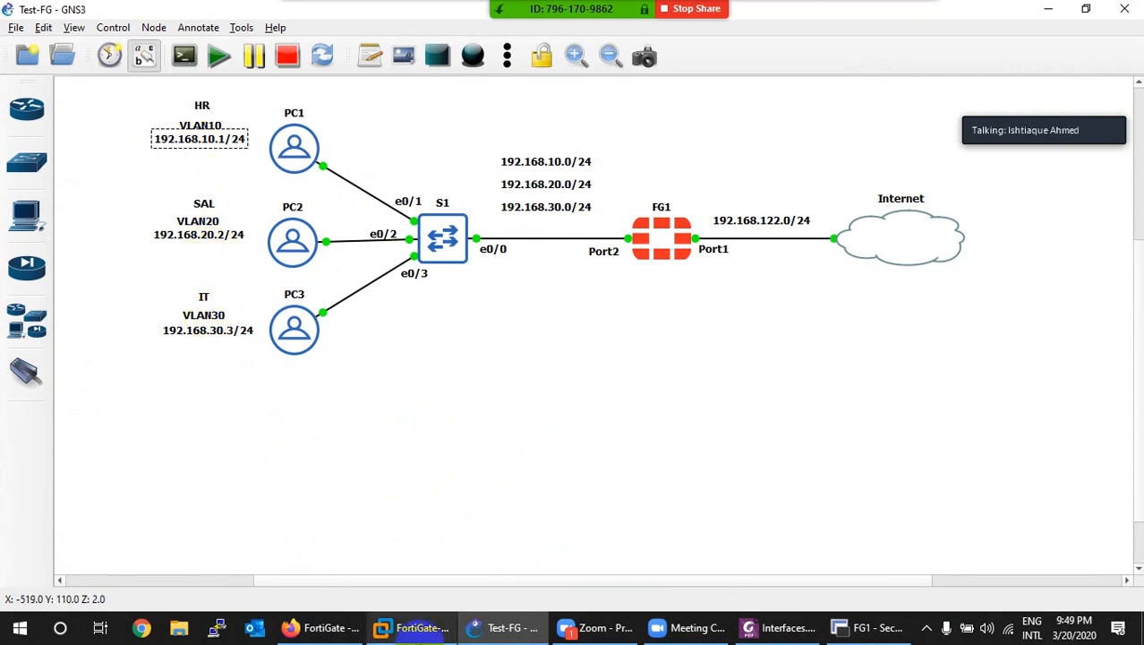
left_click(493, 626)
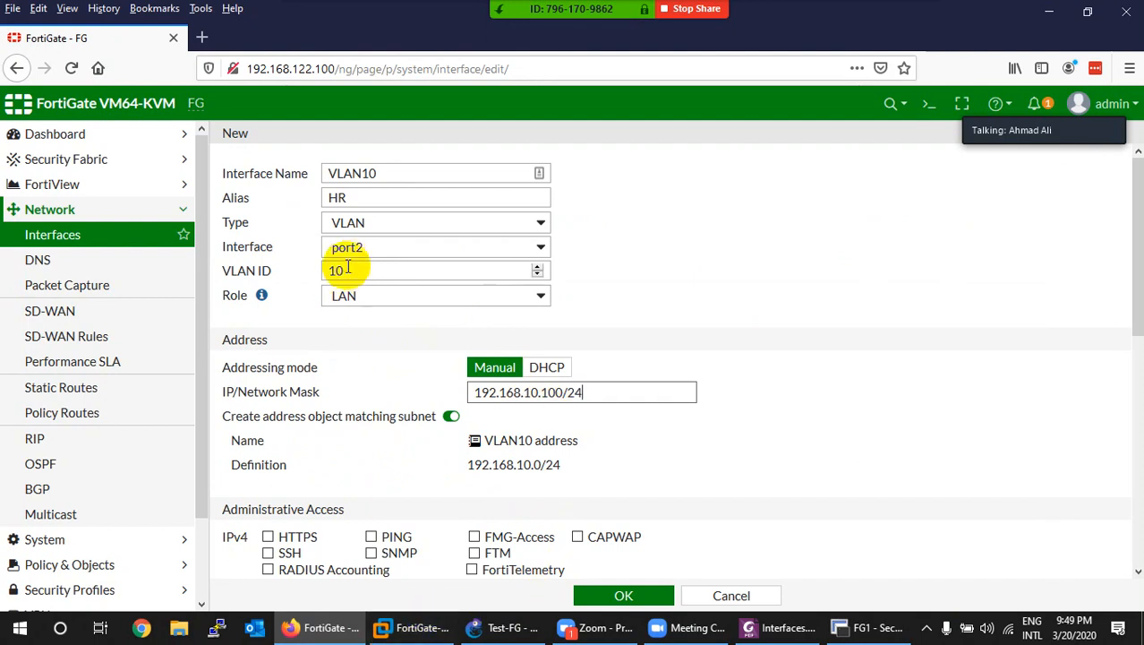
Step: Review VLAN10's name, alias HR and VLAN ID 10, enable PING, then save the interface
left_click_drag(345, 271, 325, 270)
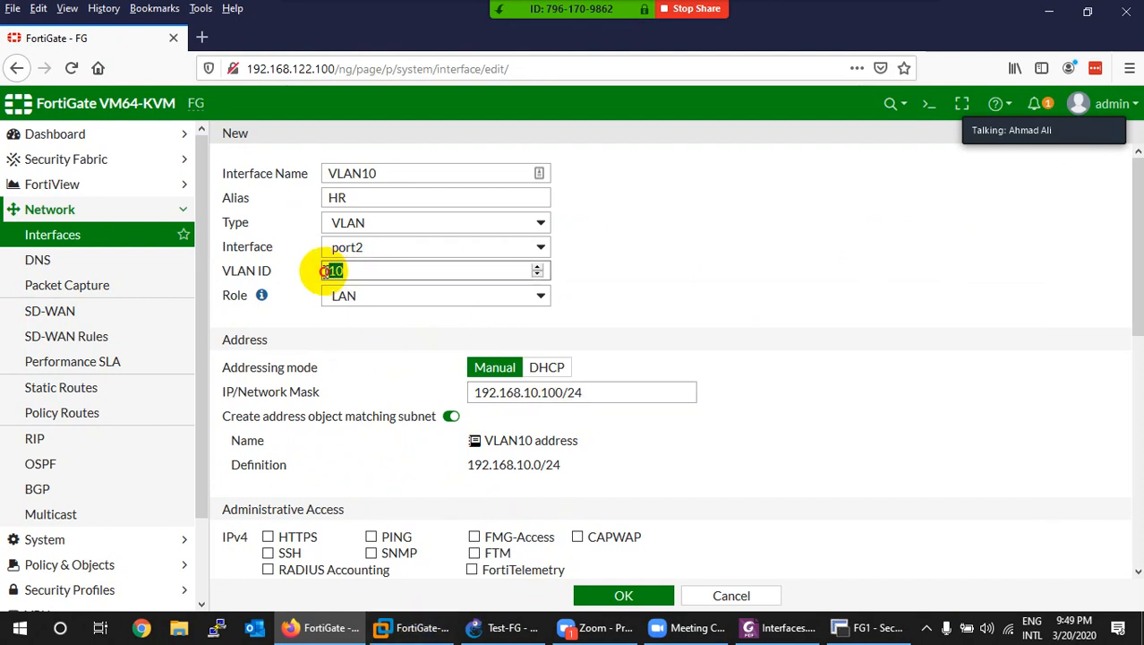
double_click(341, 198)
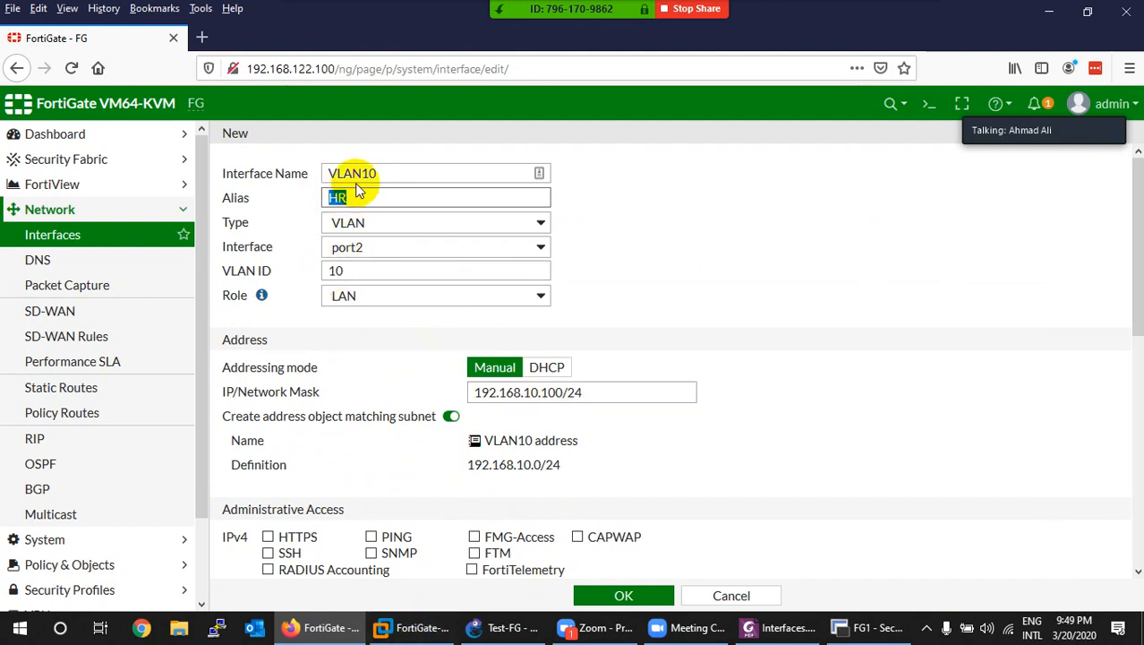
left_click_drag(372, 172, 315, 175)
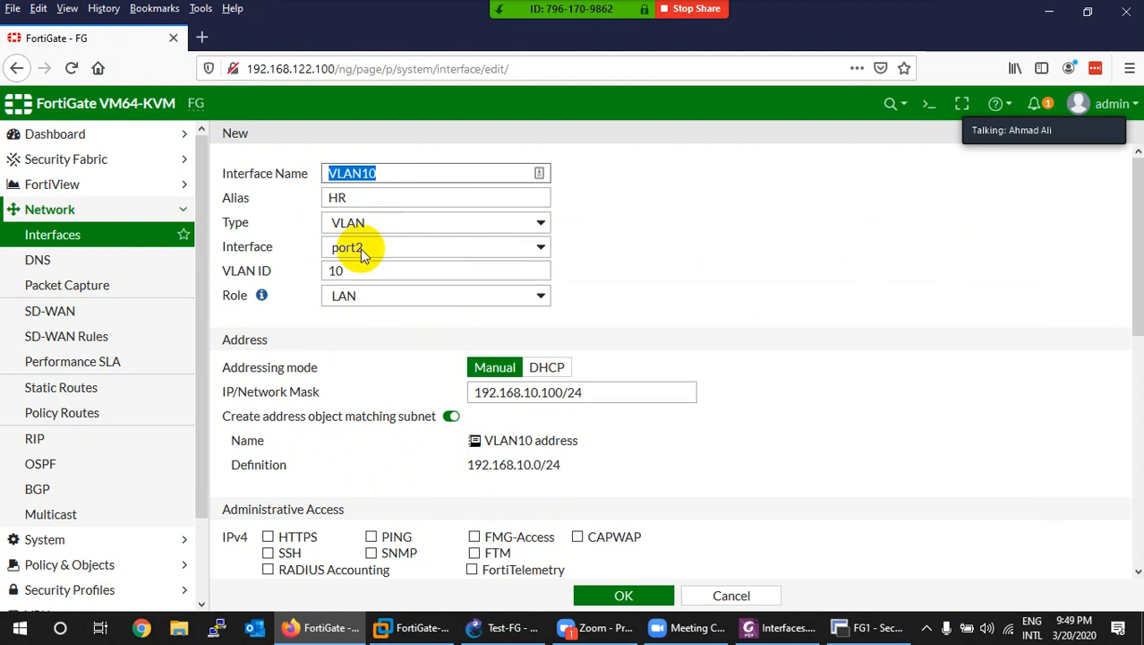
left_click_drag(349, 271, 329, 270)
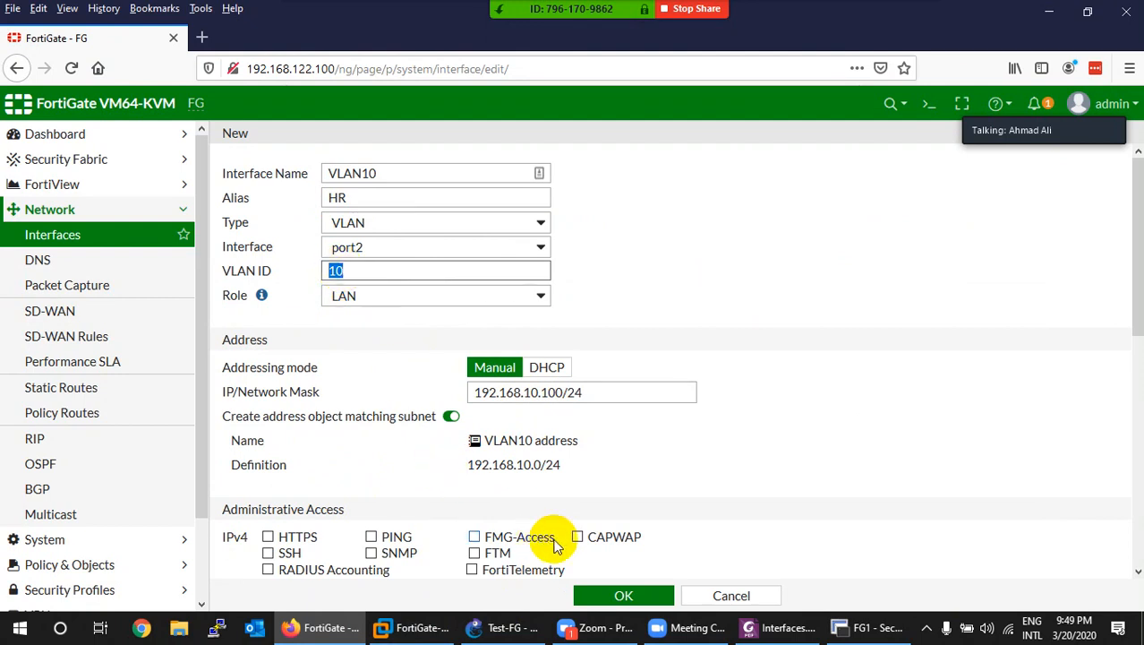
left_click(371, 536)
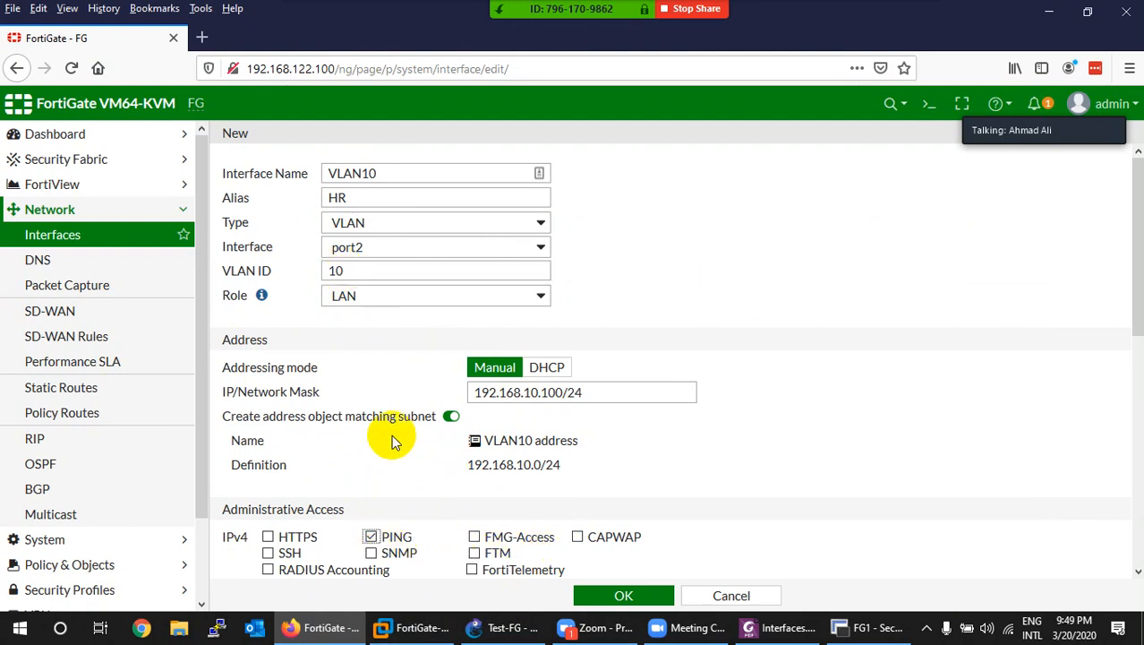
scroll(391, 439, "down", 3)
scroll(332, 460, "down", 3)
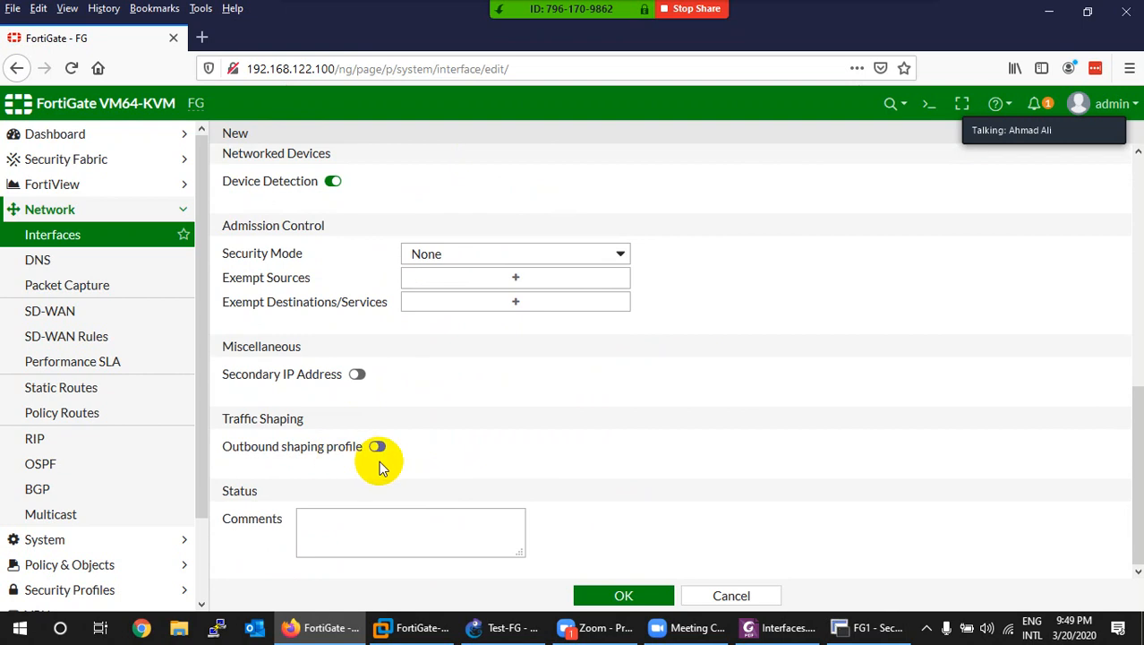
scroll(378, 462, "up", 6)
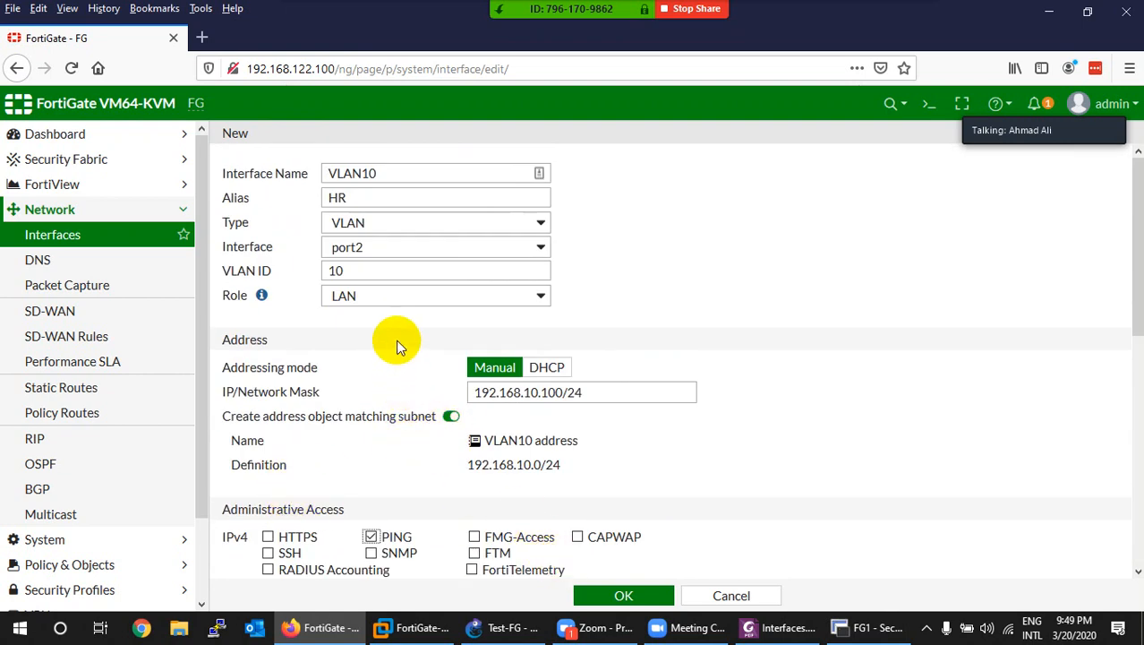
left_click(606, 596)
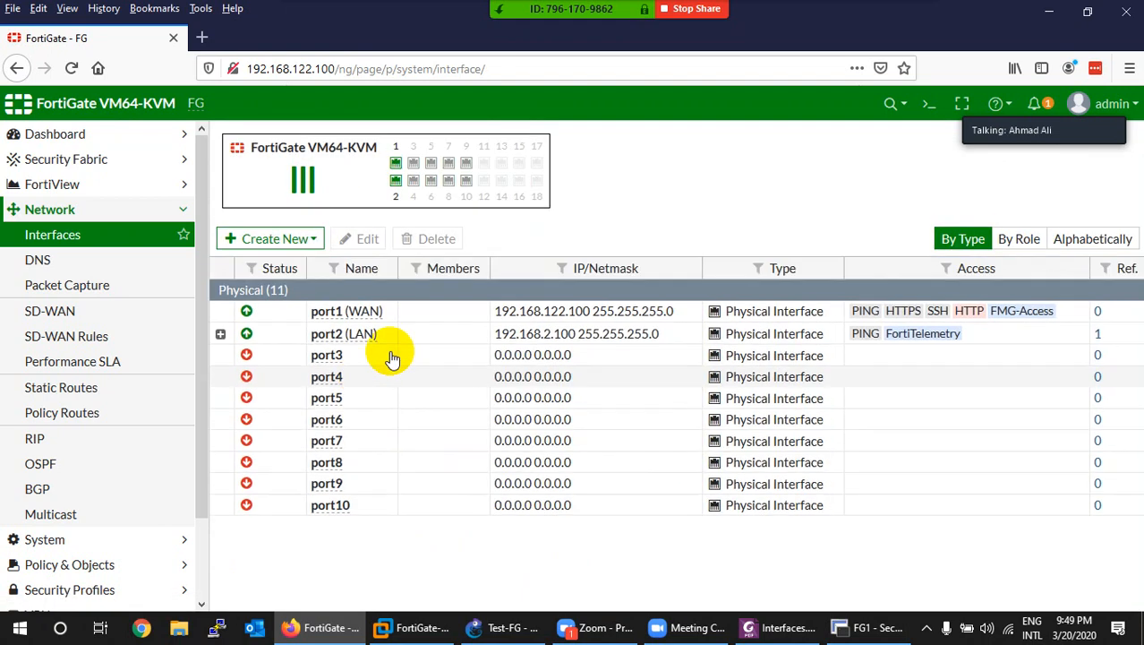
Step: Expand port2 to see VLAN10 (HR) at 192.168.10.100, then begin another new interface
left_click(220, 333)
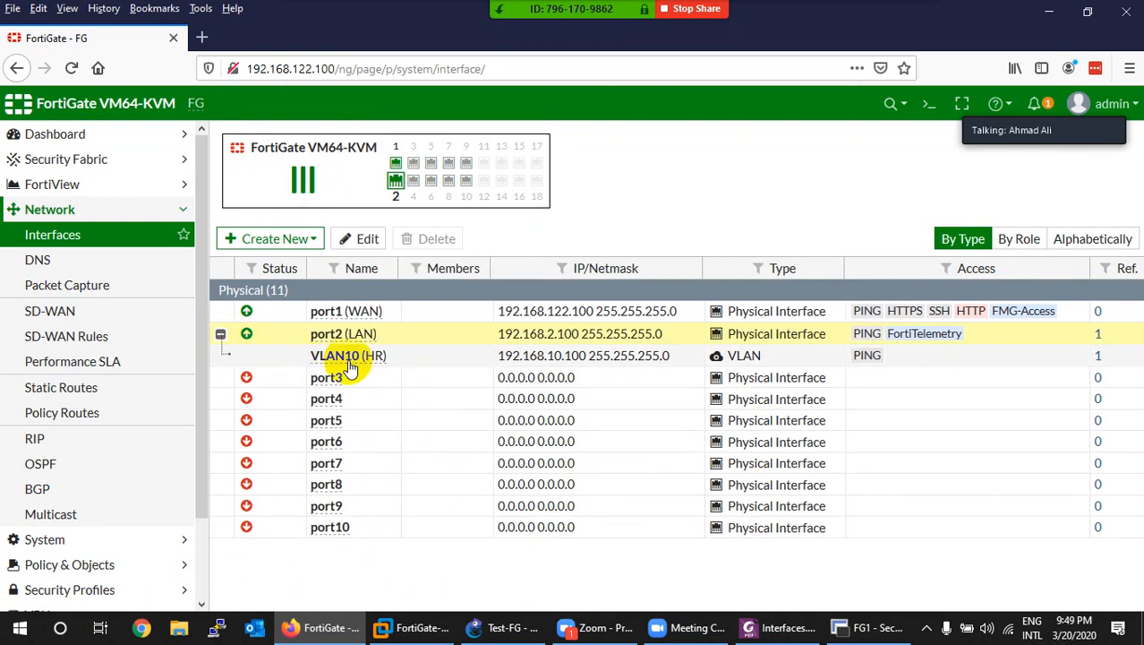
mouse_move(351, 368)
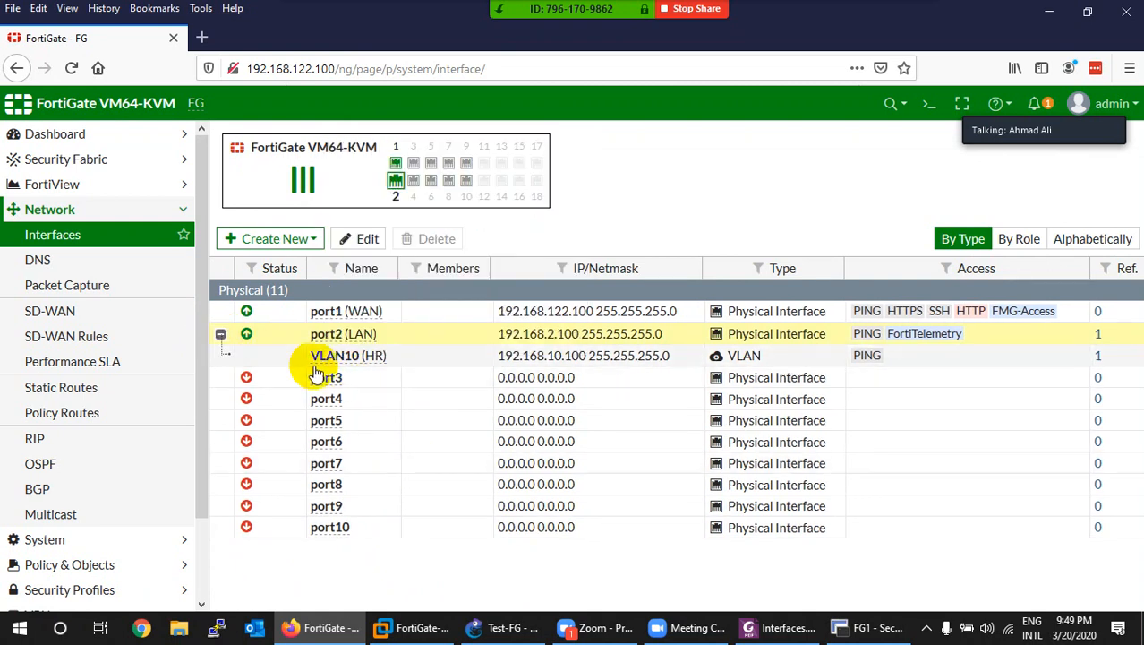
left_click(277, 242)
left_click(255, 263)
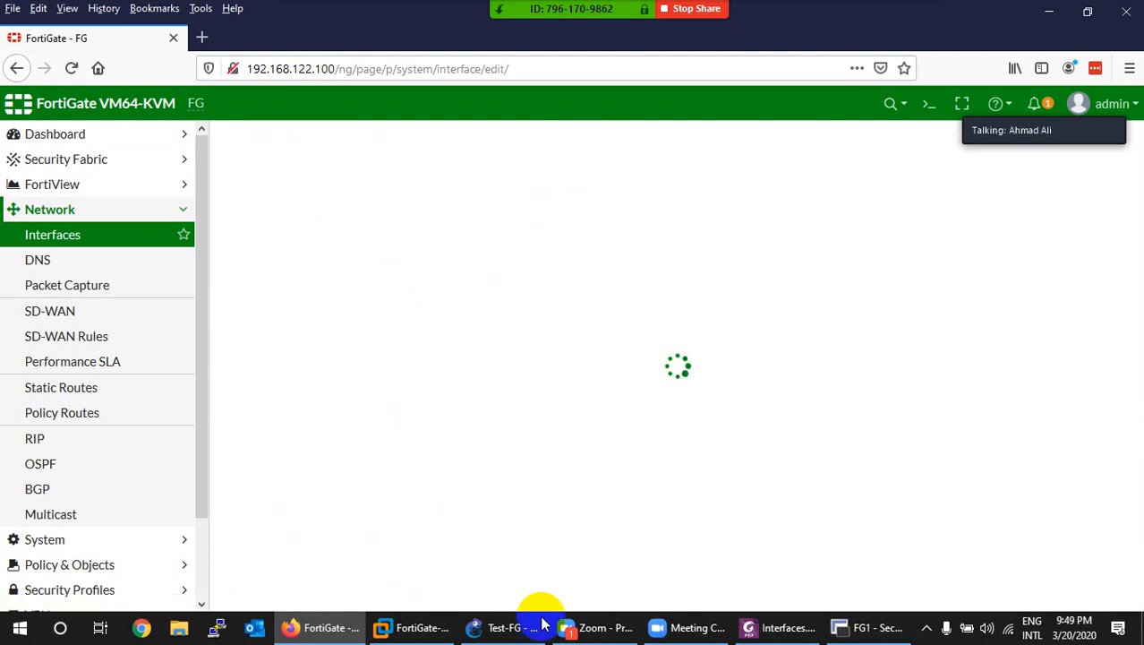
left_click(507, 628)
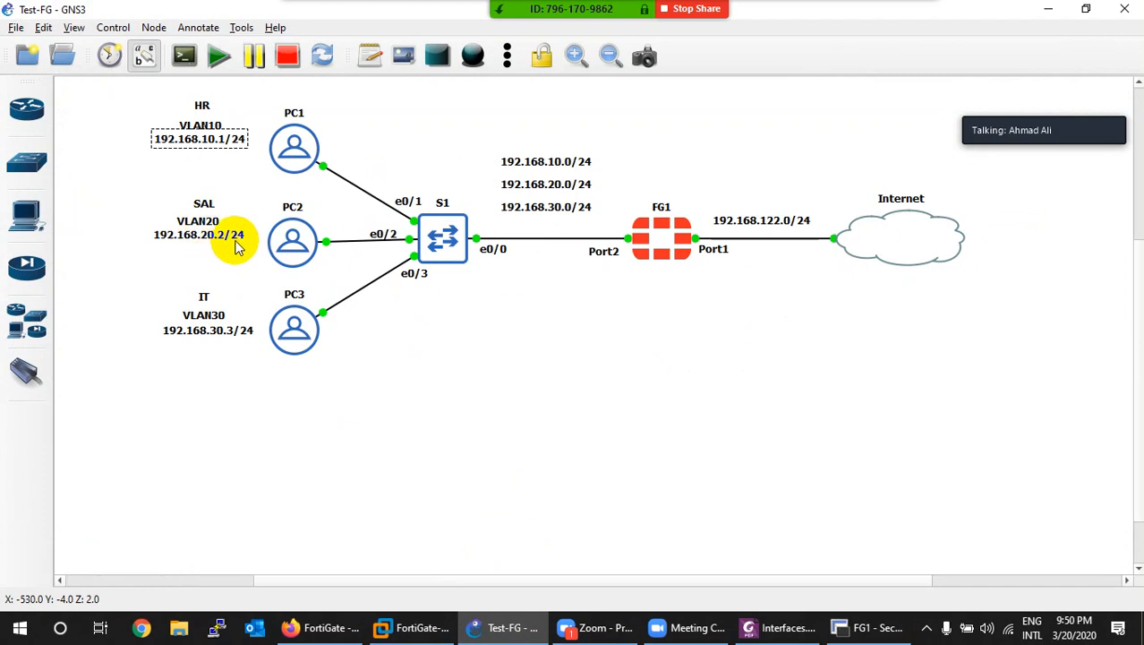
Step: Fill in the second VLAN interface: name VLAN20, alias SAL, parent port2, VLAN ID 20
left_click(498, 627)
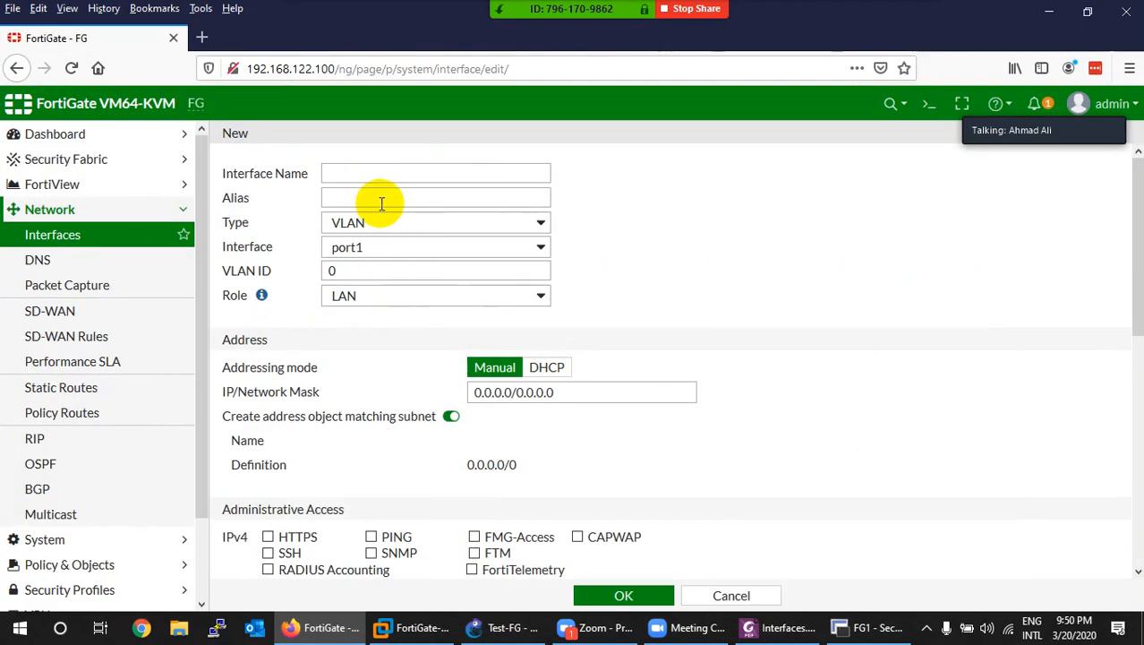
left_click(382, 174)
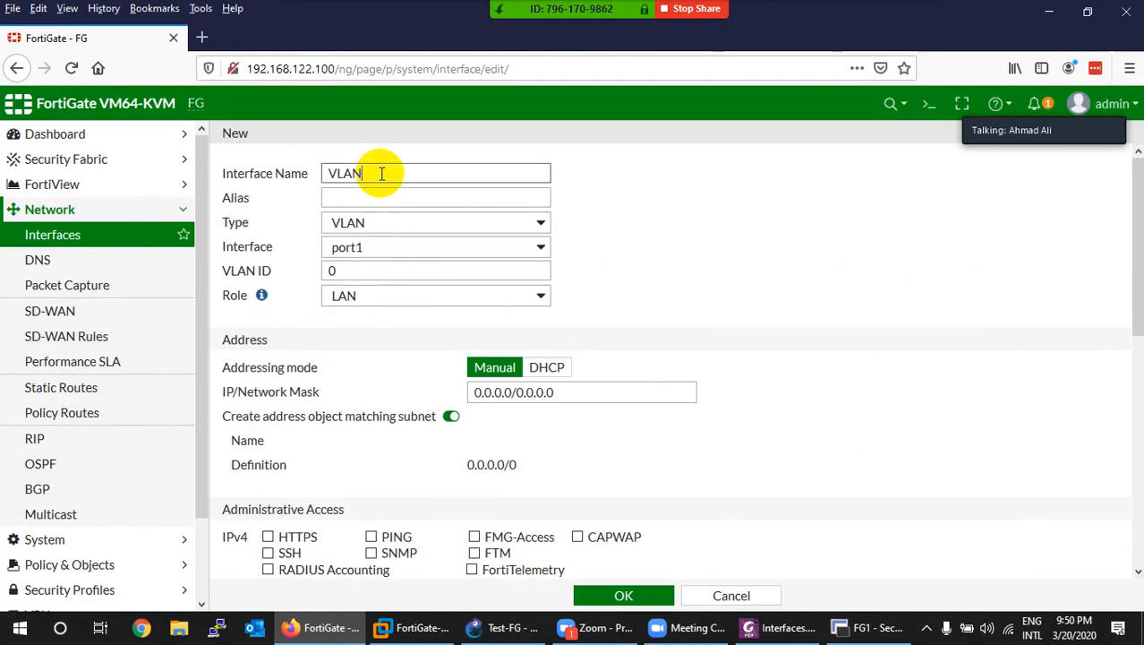
left_click(340, 197)
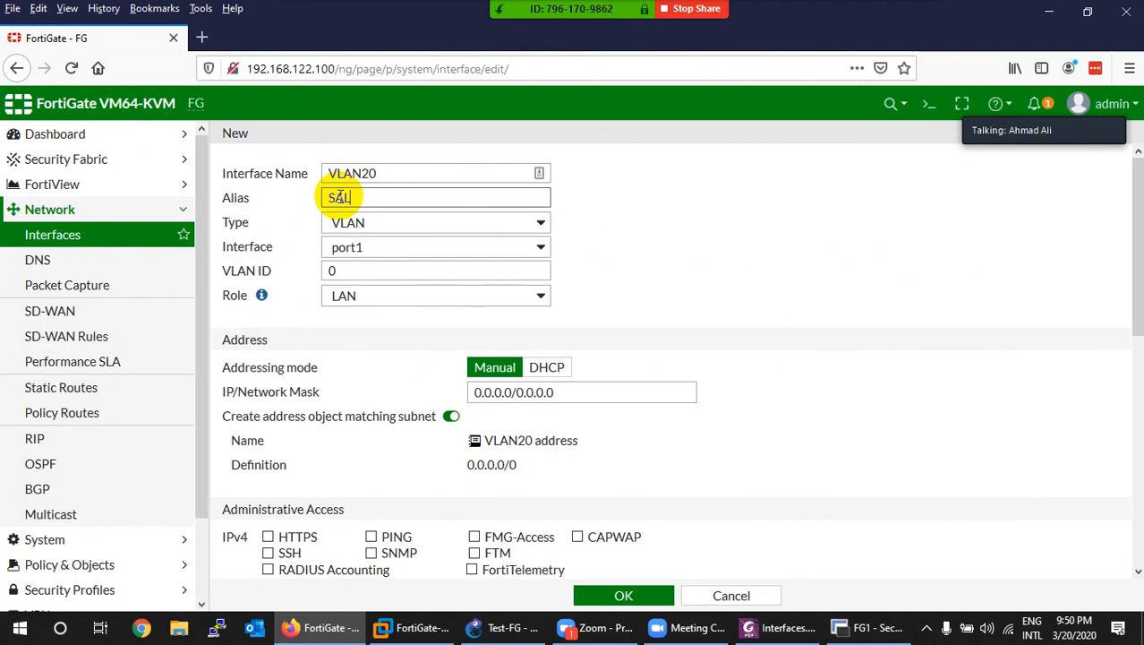
left_click(360, 249)
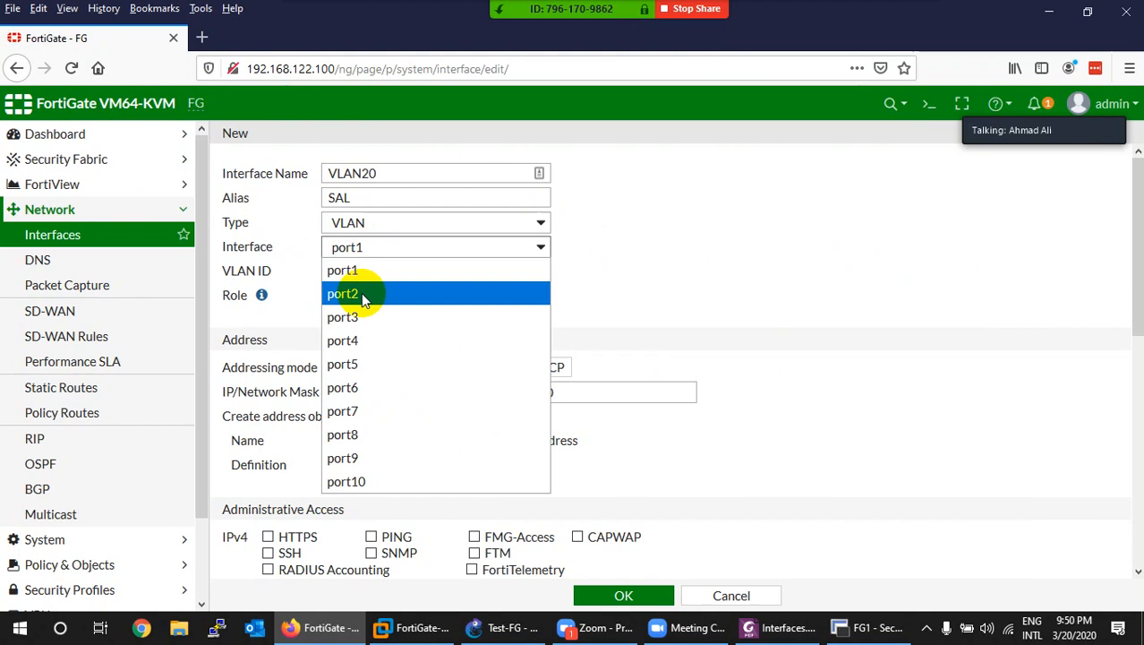
left_click(361, 293)
left_click_drag(375, 269, 282, 275)
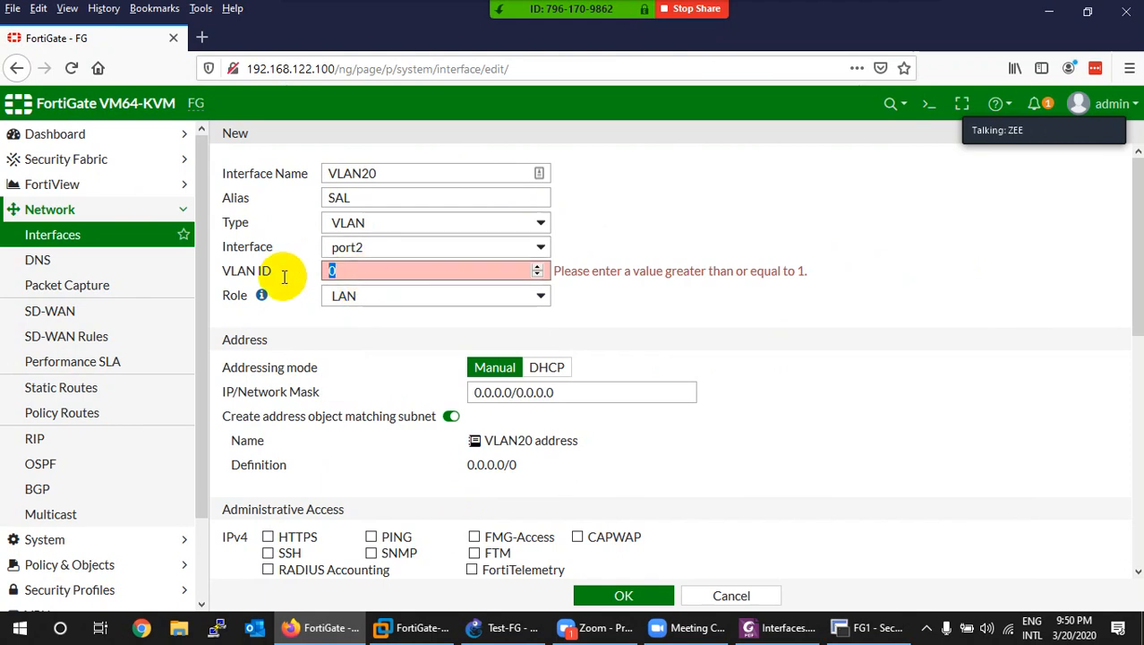
type("20")
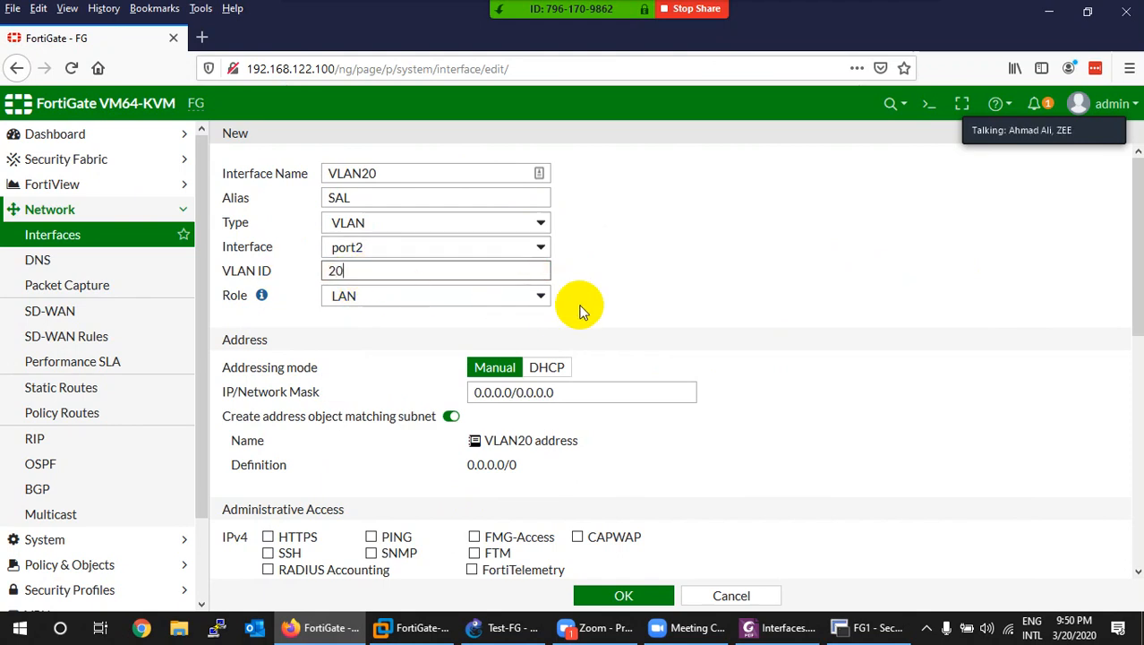
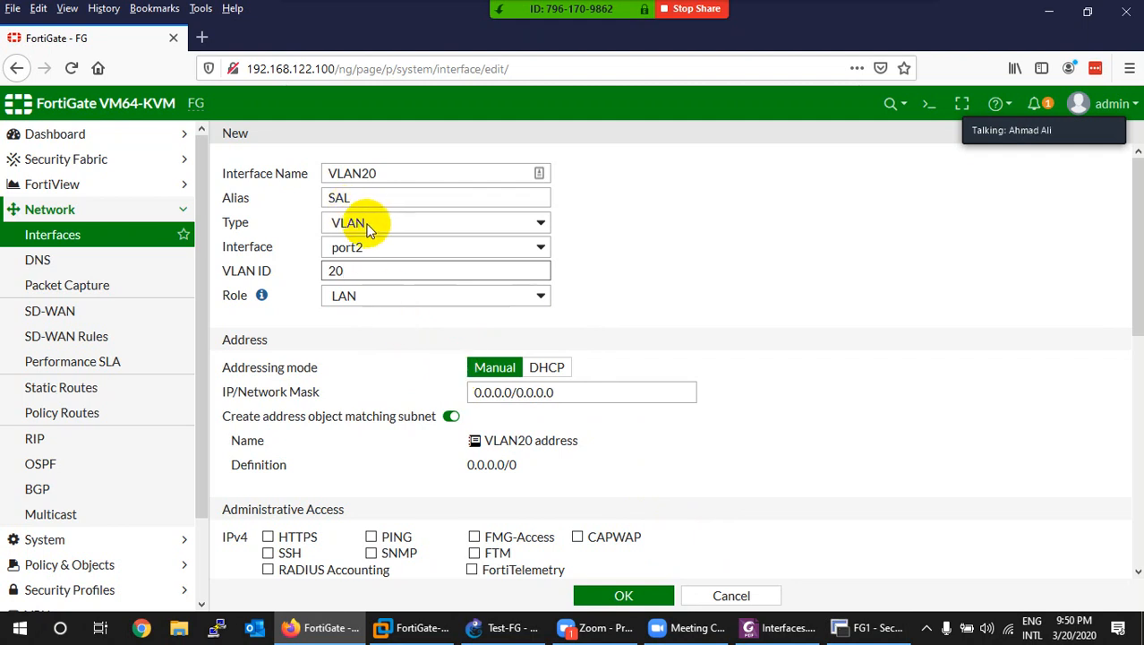
Step: Give VLAN20 (SAL) the address 192.168.20.100/24, allow PING, and save the interface
left_click_drag(357, 196, 306, 195)
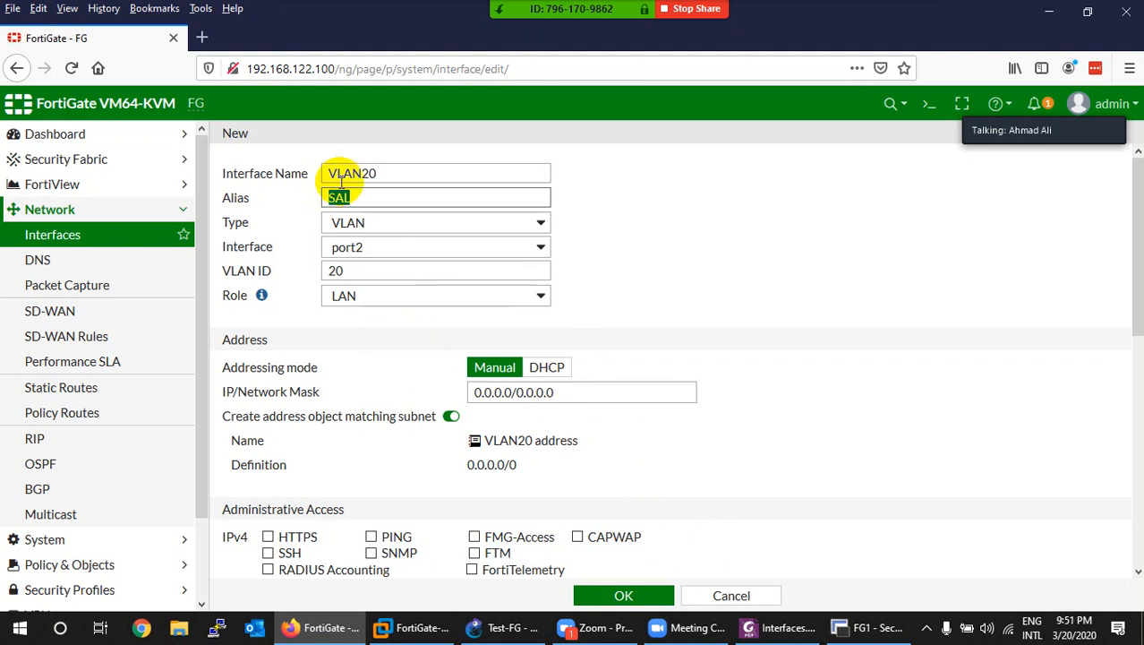
left_click_drag(395, 171, 302, 174)
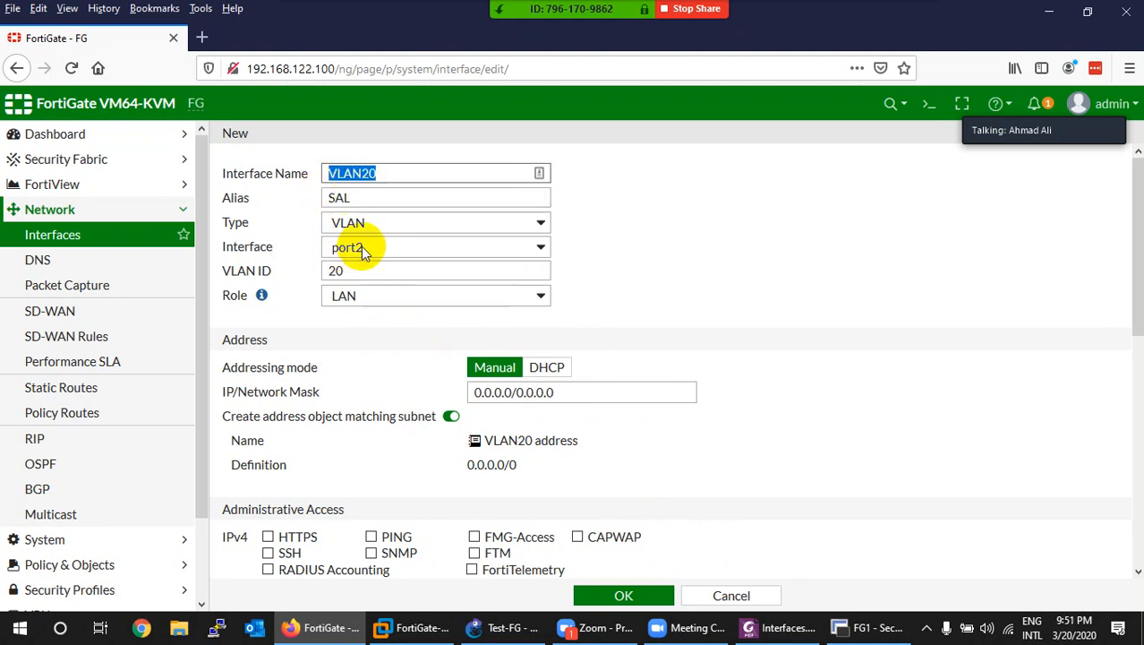
left_click_drag(555, 392, 410, 402)
type("192.168.10.100/24")
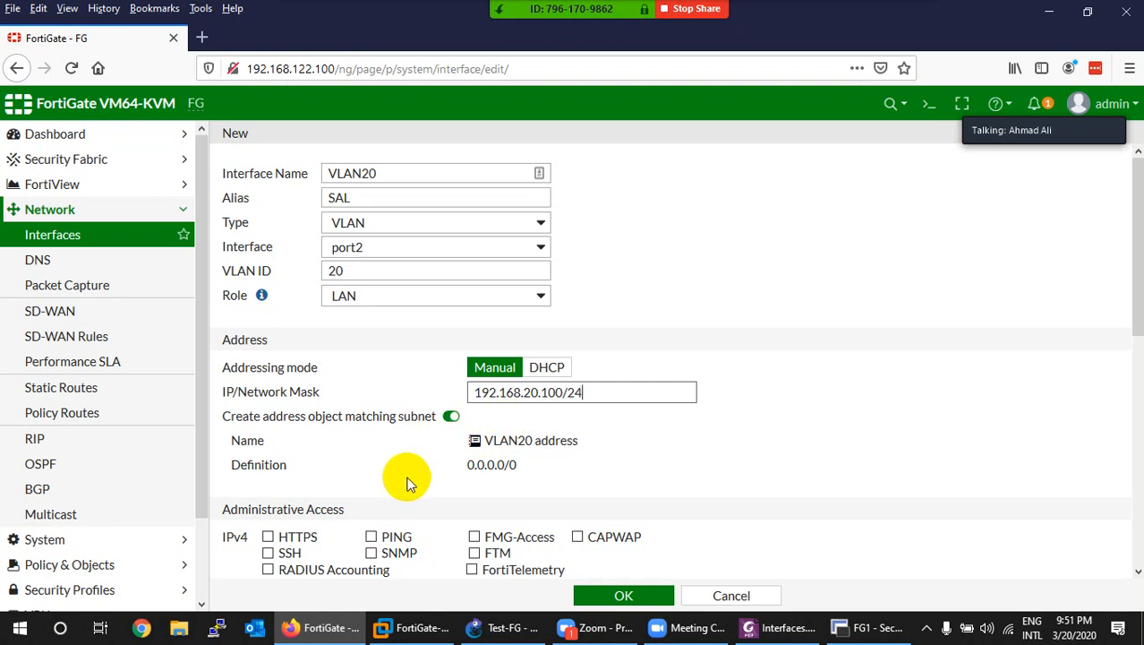
left_click(370, 538)
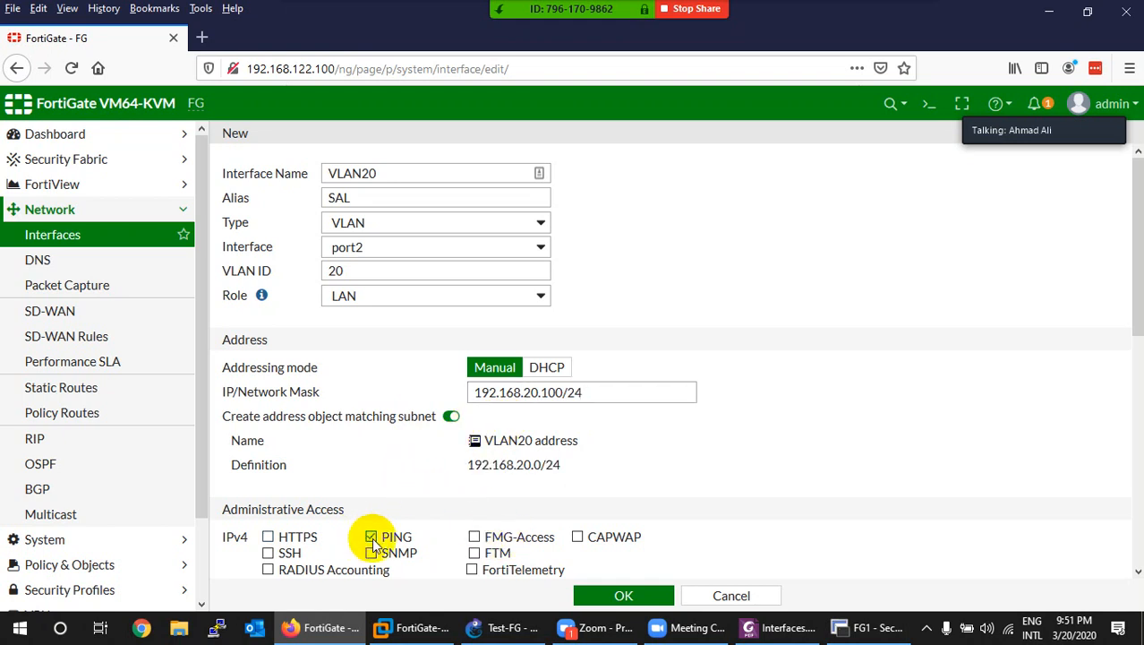
left_click(607, 598)
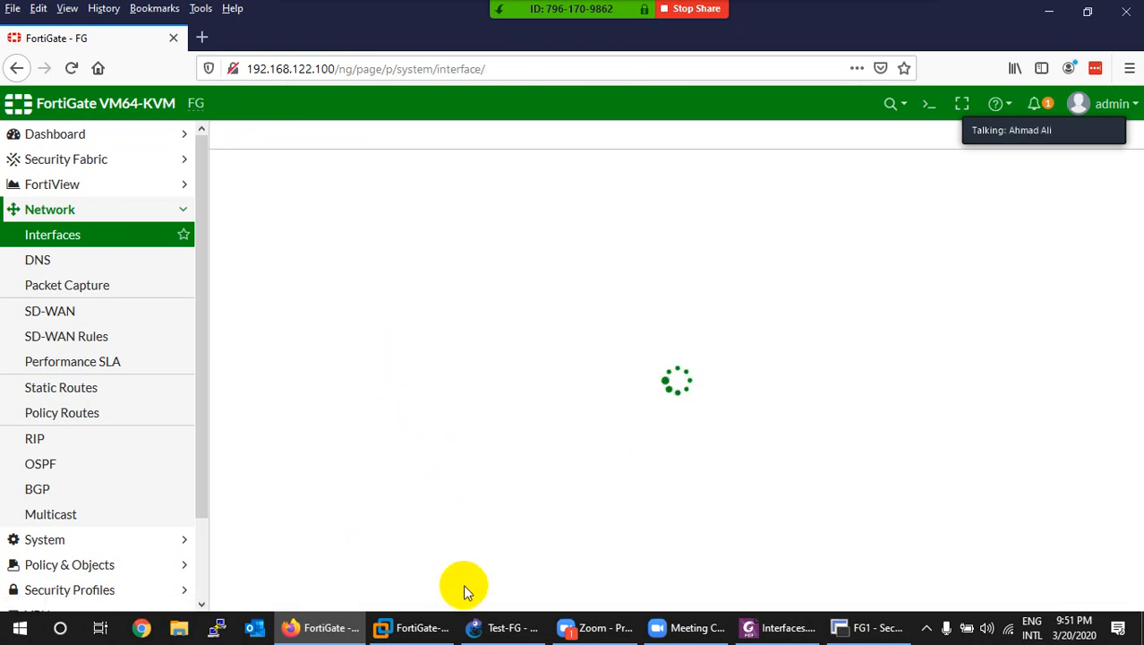
Step: Check the GNS3 topology and start another new interface via Create New > Interface
left_click(502, 627)
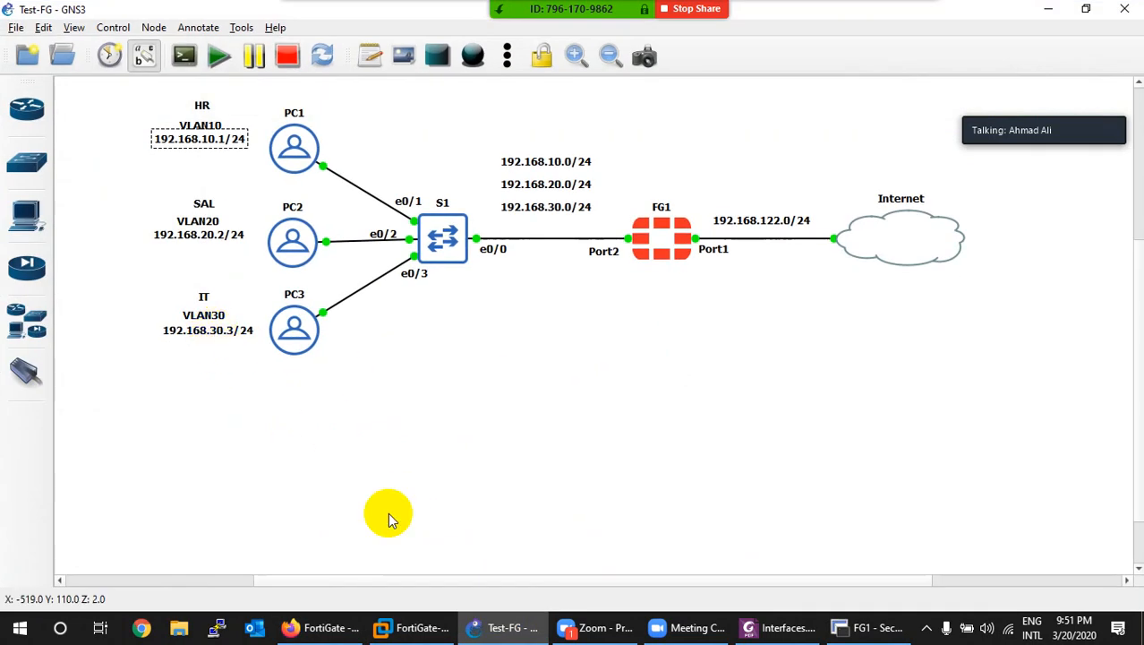
left_click(495, 630)
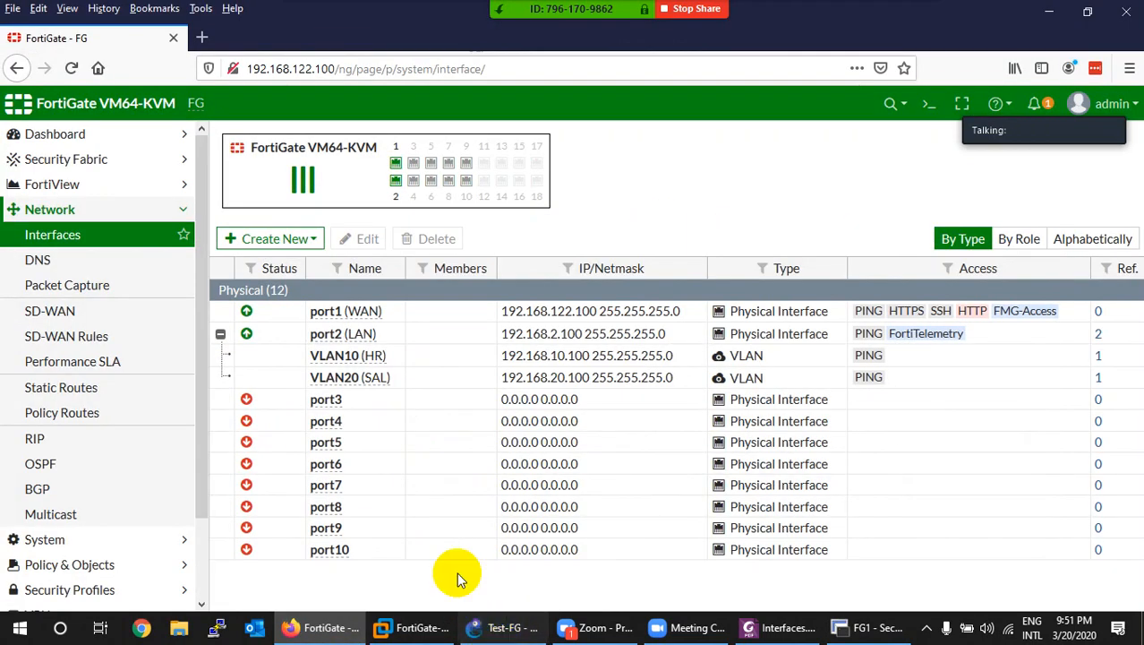
left_click(278, 240)
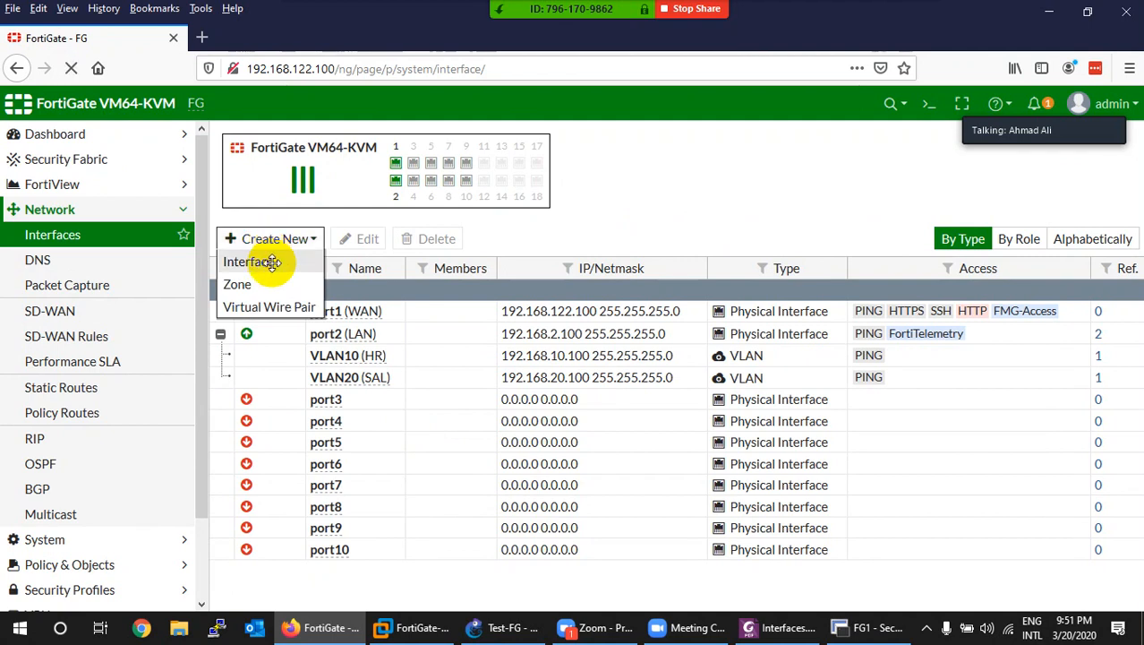
left_click(272, 263)
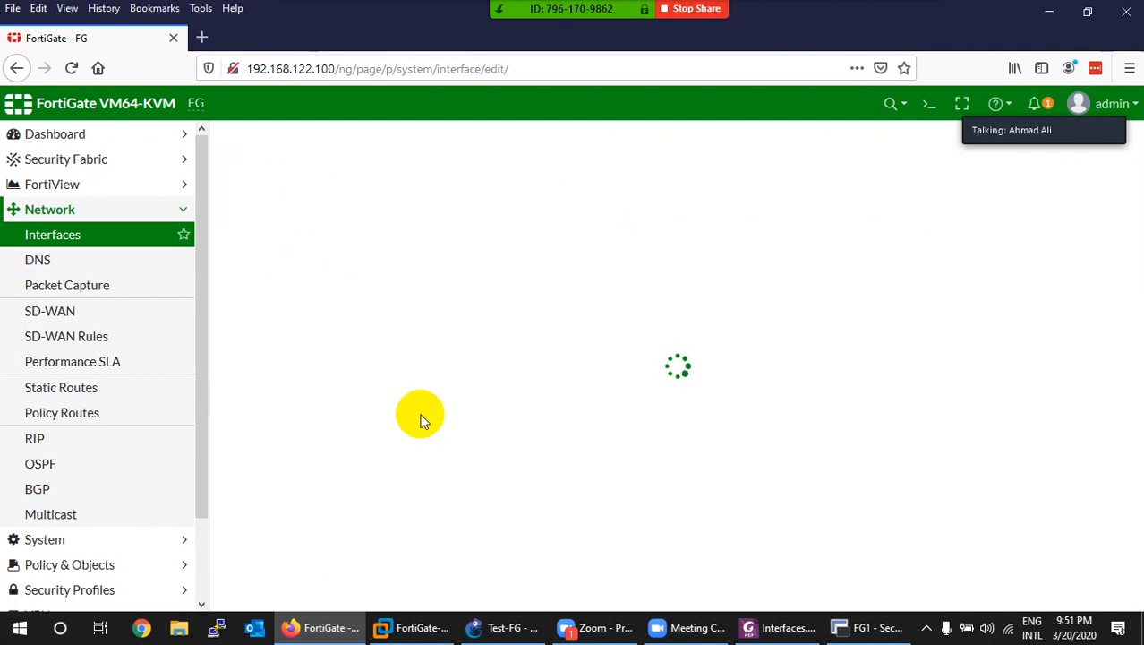
left_click(509, 624)
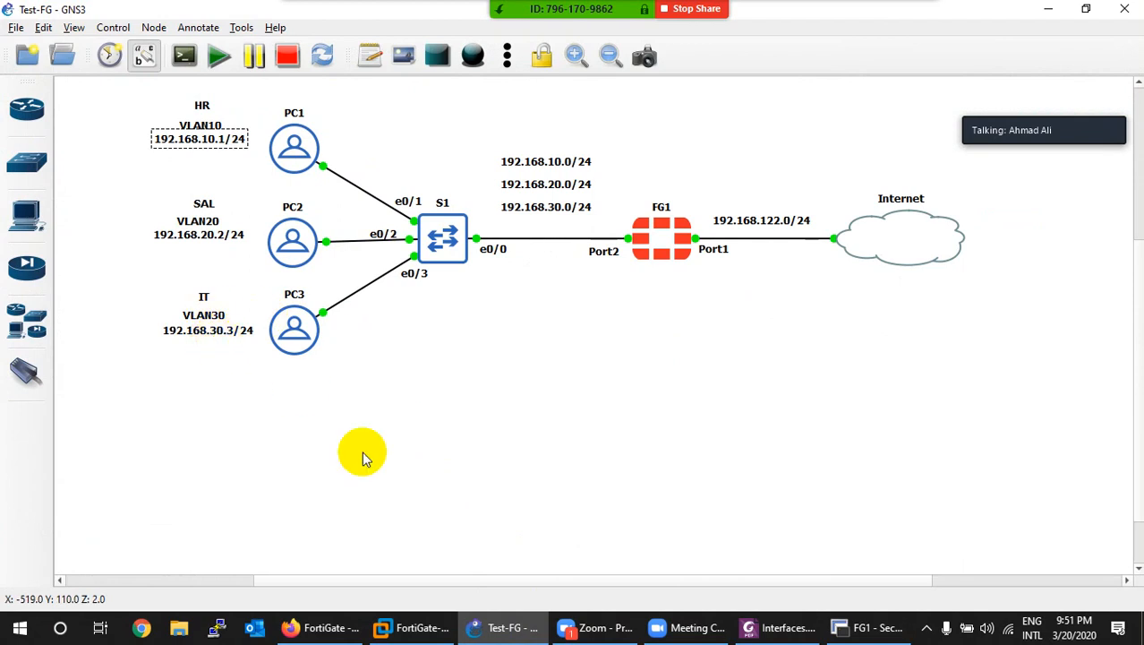
left_click(494, 633)
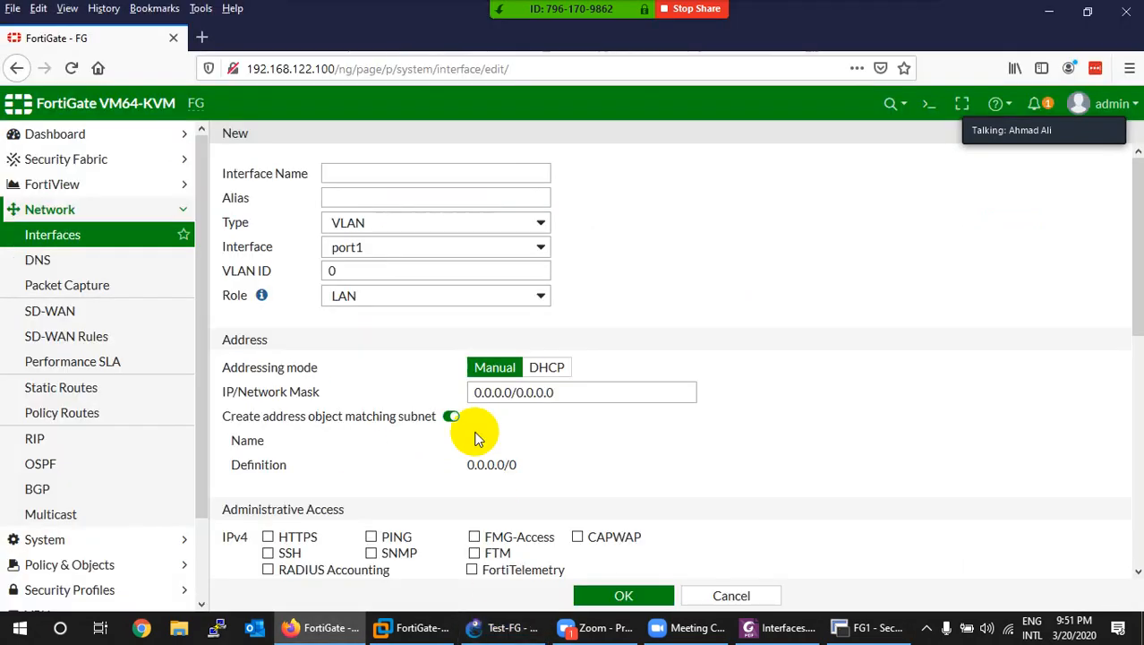
Step: Name the new interface VLAN30, with parent port2 and VLAN ID 30
left_click(406, 179)
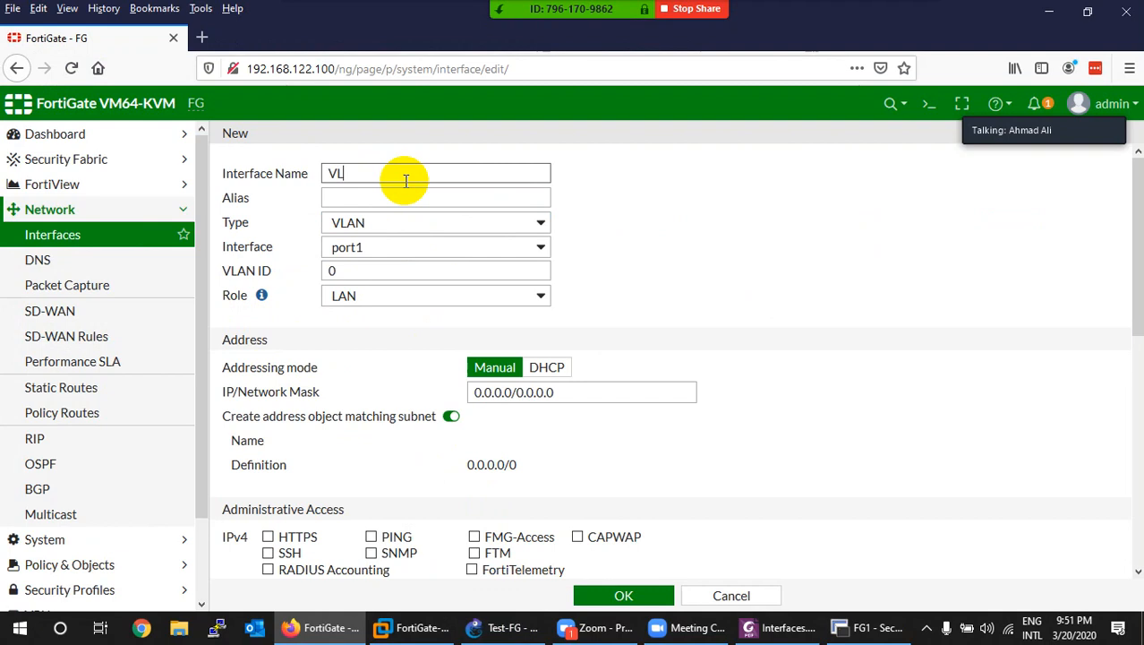
type("VLAN30")
key("Tab")
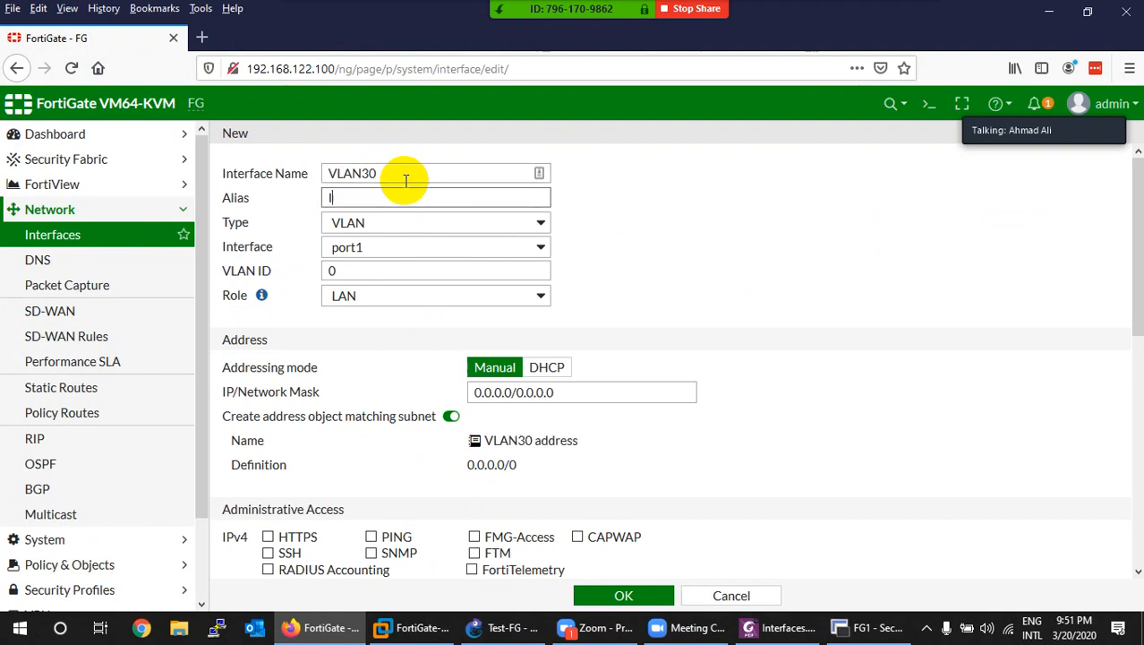
left_click(376, 248)
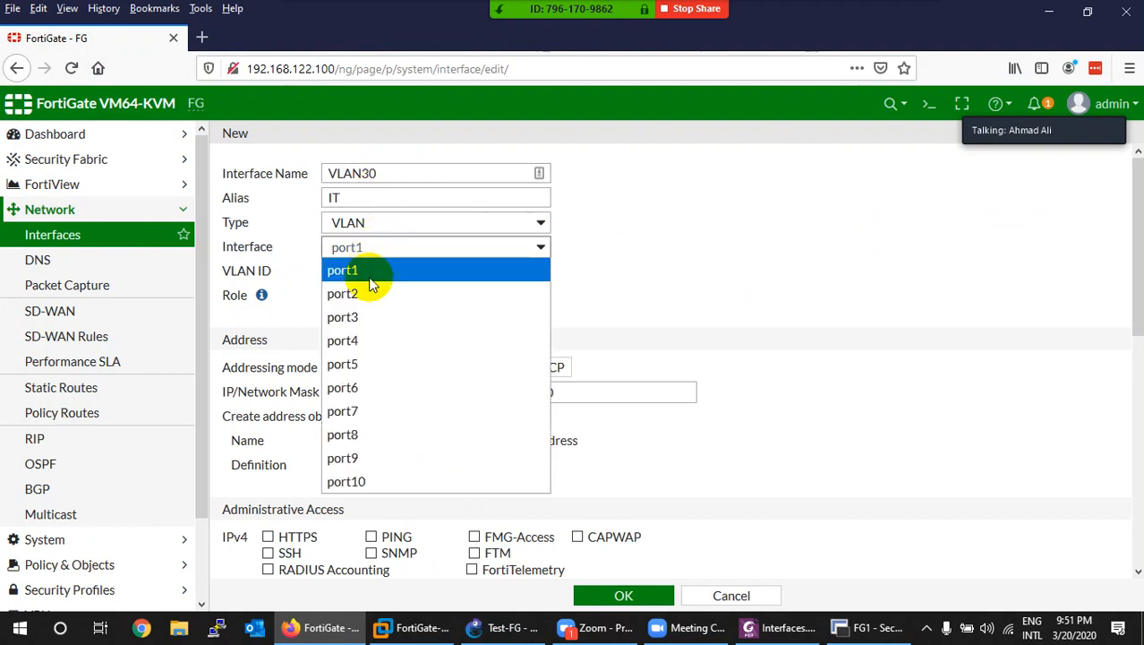
left_click(372, 288)
double_click(352, 270)
type("3")
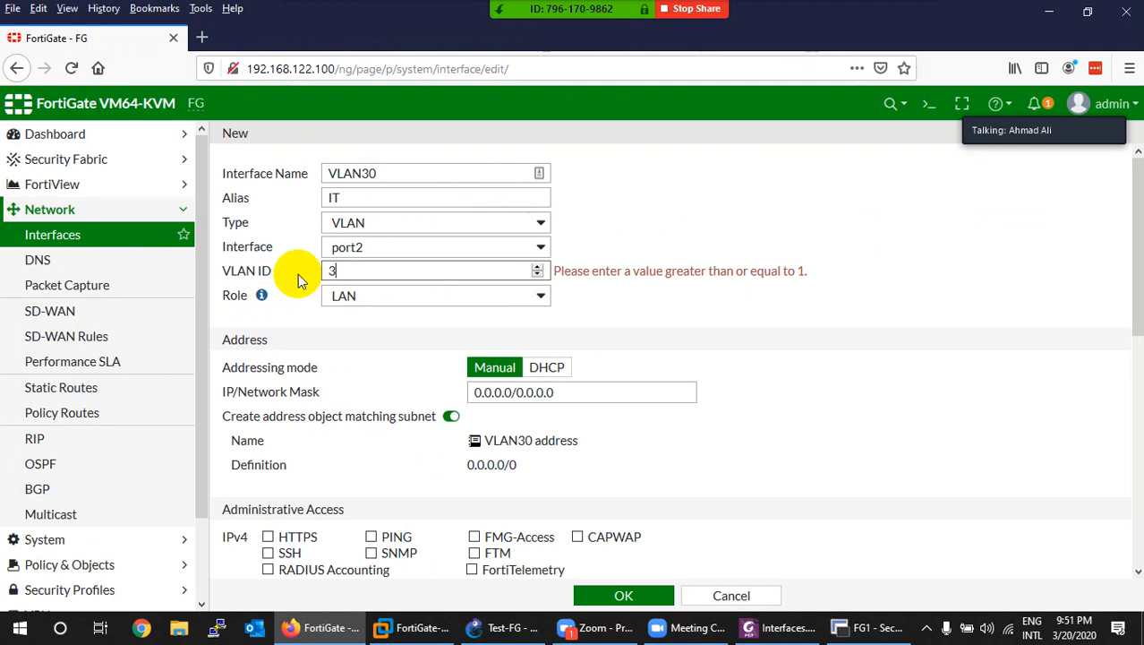
type("0")
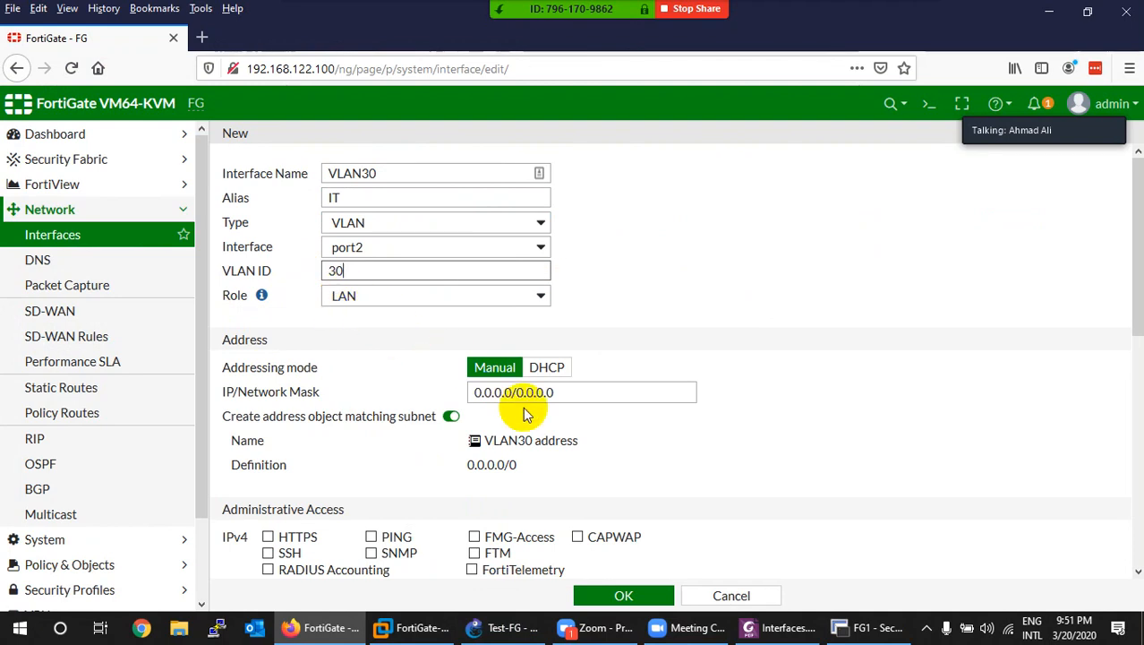
Step: Set VLAN30's address to 192.168.30.100/24 and allow PING access
left_click_drag(575, 395, 439, 396)
type("192.168.10.1")
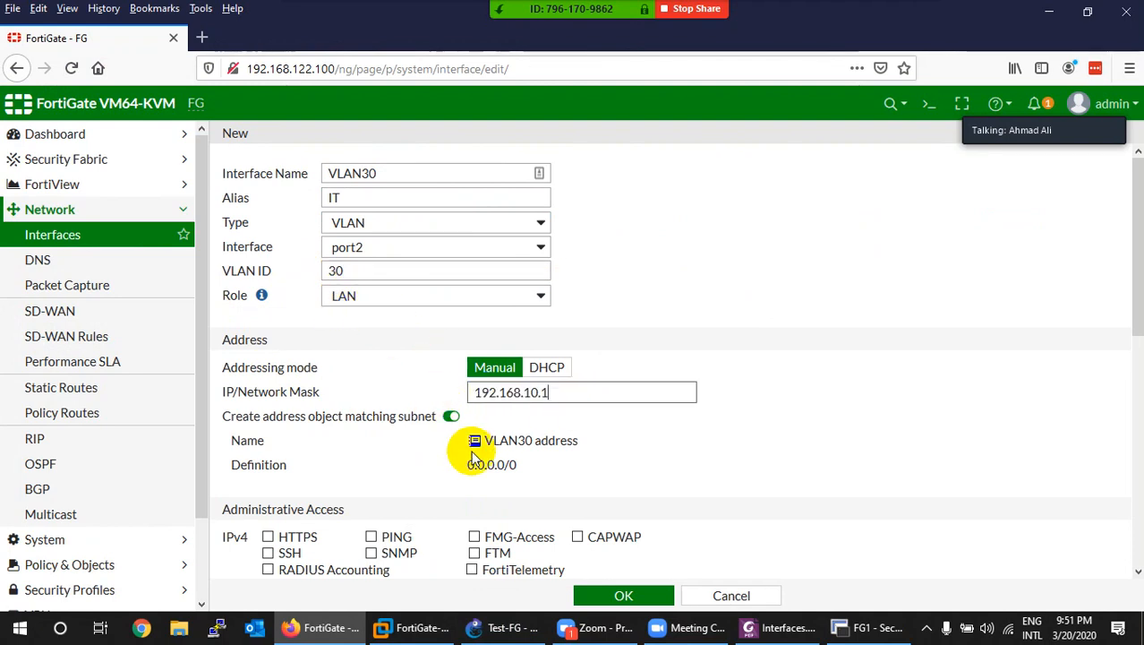
key("Left")
key("Left")
key("BackSpace")
type("3")
key("End")
type("/")
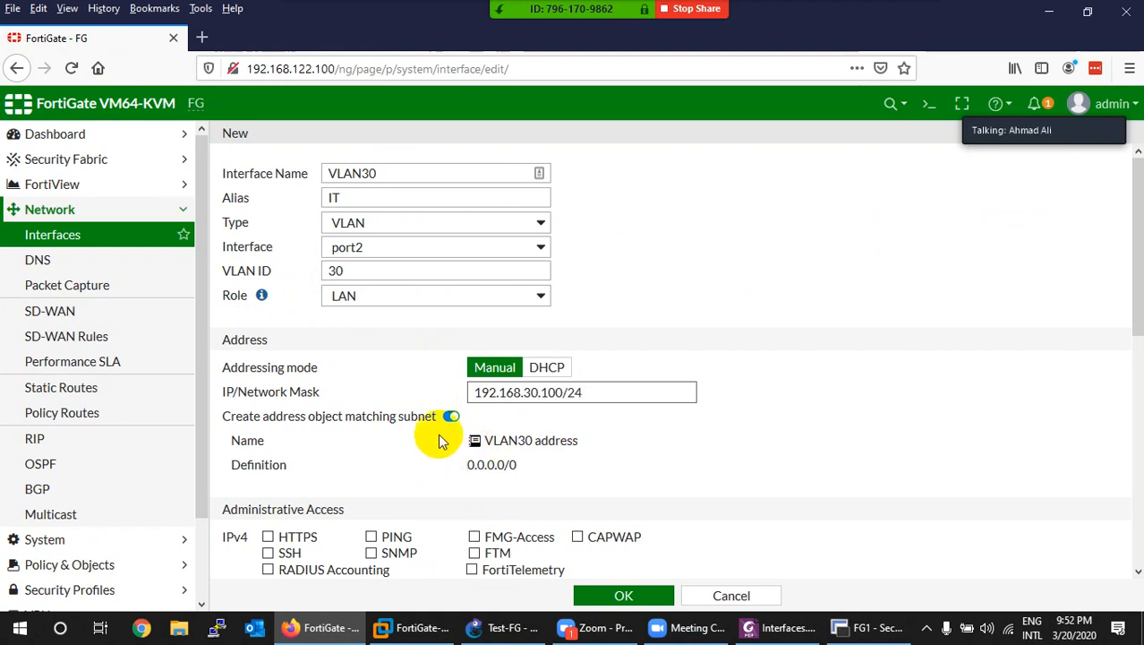
scroll(355, 436, "down", 1)
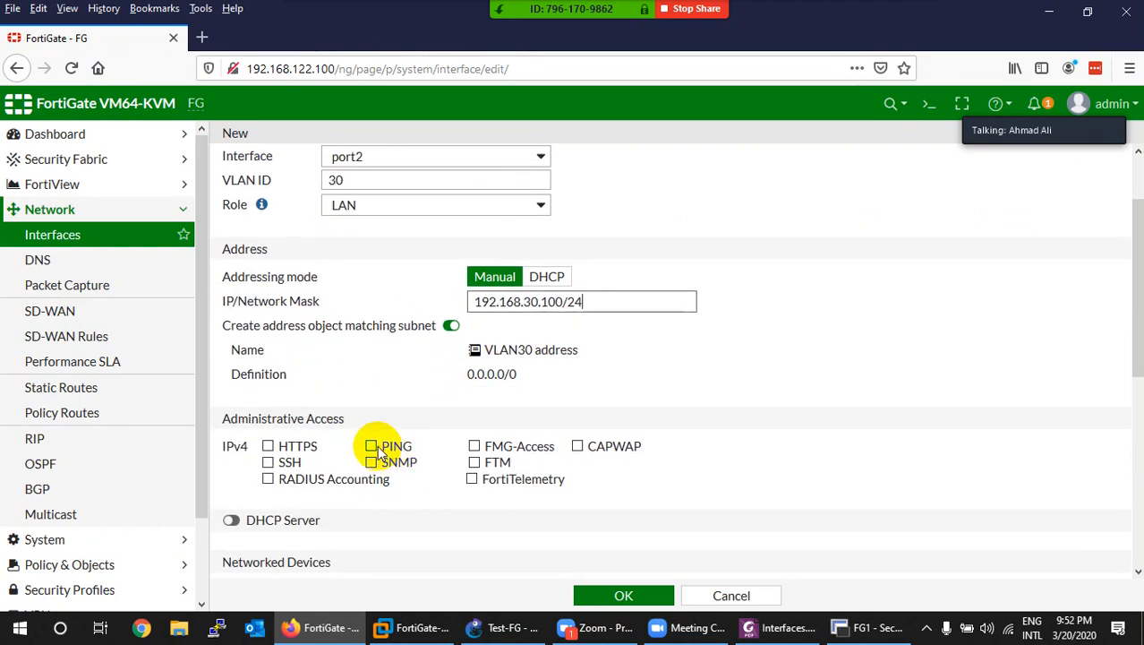
left_click(375, 445)
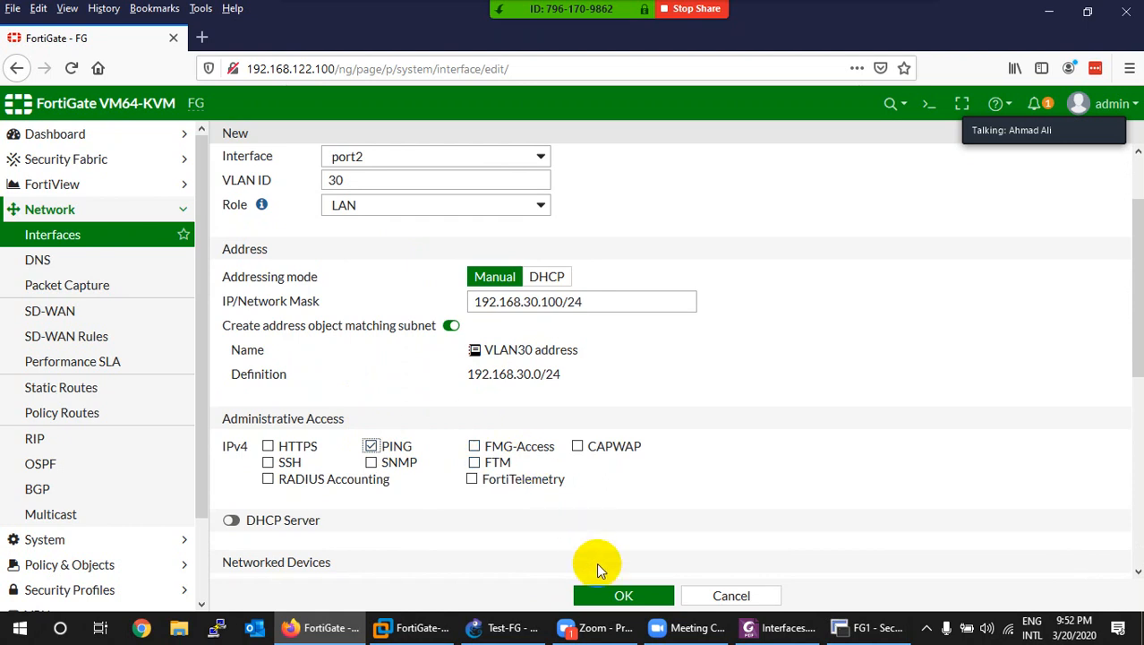
Step: Save VLAN30 (IT), confirm it under port2, then bring up the lab guide PDF
left_click(583, 581)
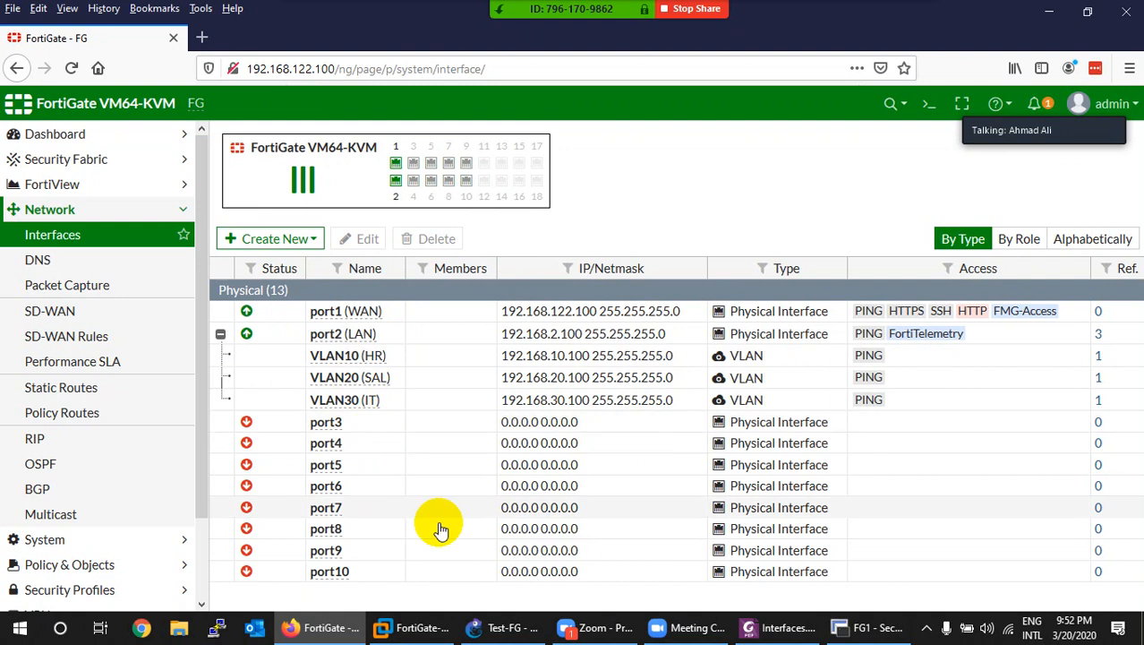
left_click(488, 627)
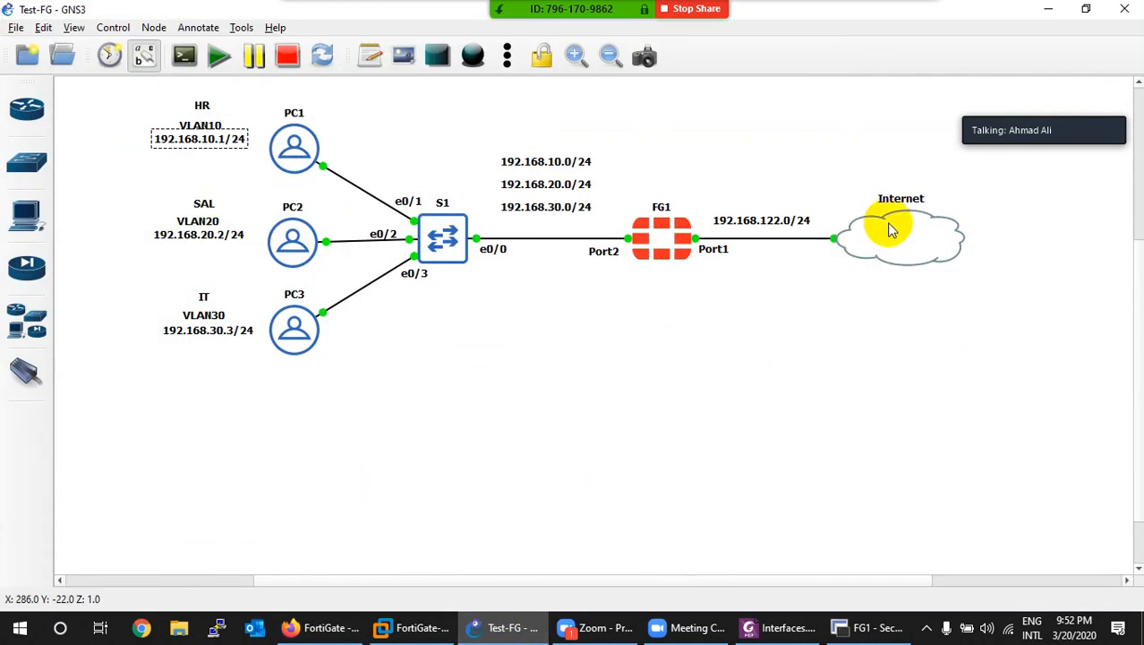
left_click(506, 627)
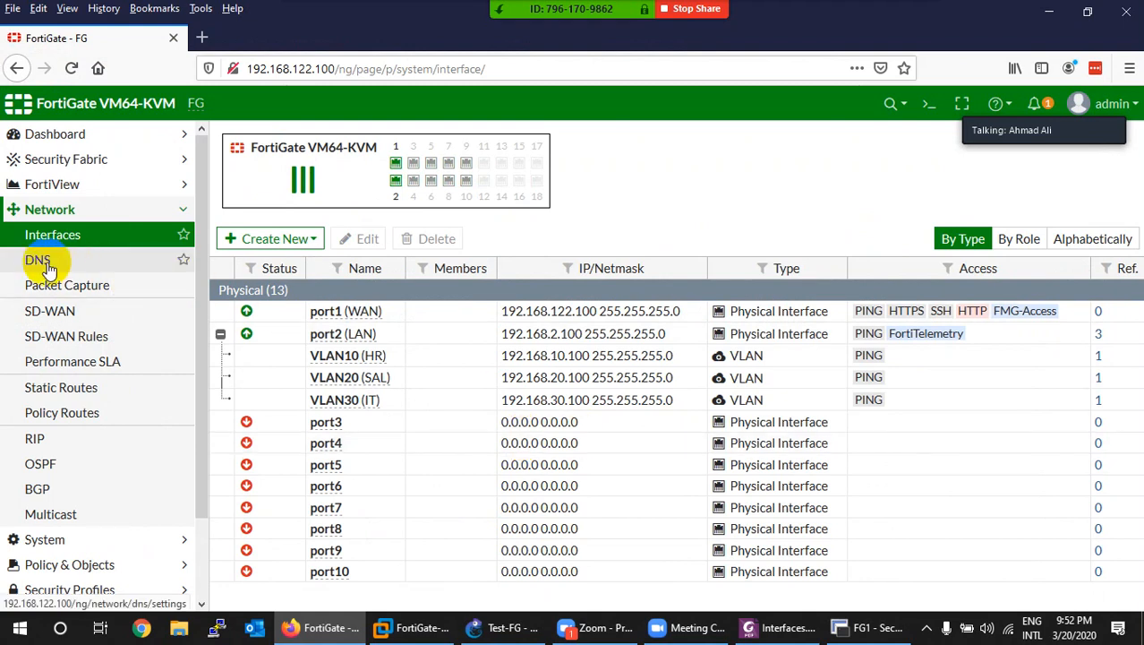
left_click(757, 629)
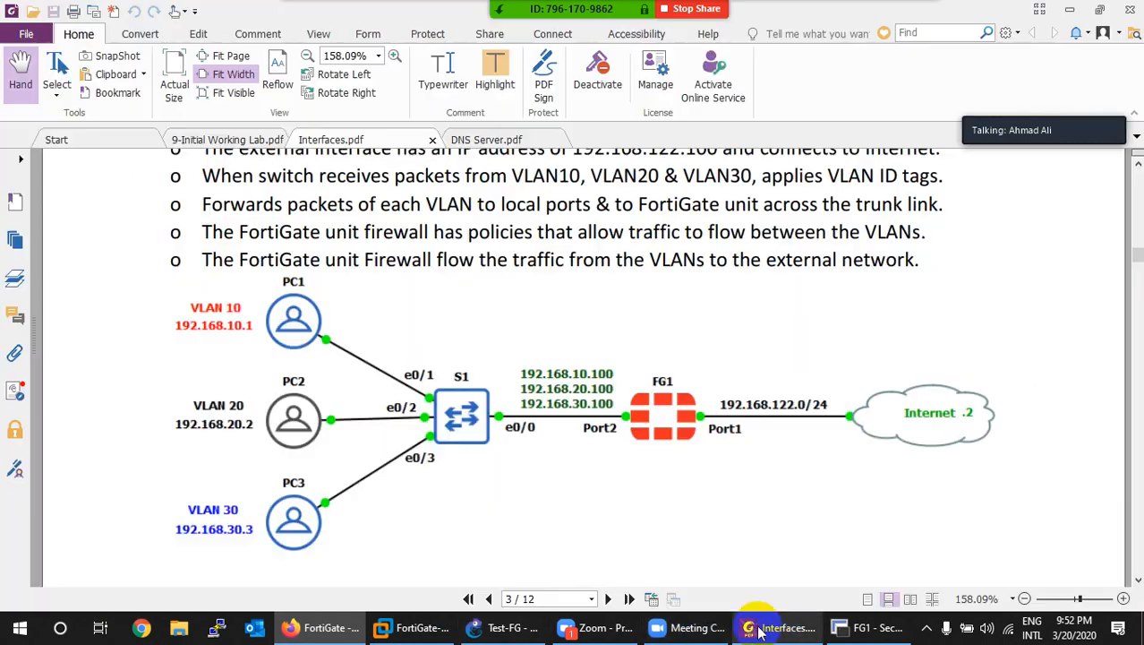
Step: Read the DNS Server guide's 8.8.8.8 and 8.8.4.4 servers, then open FortiGate's Network > DNS page
left_click(493, 140)
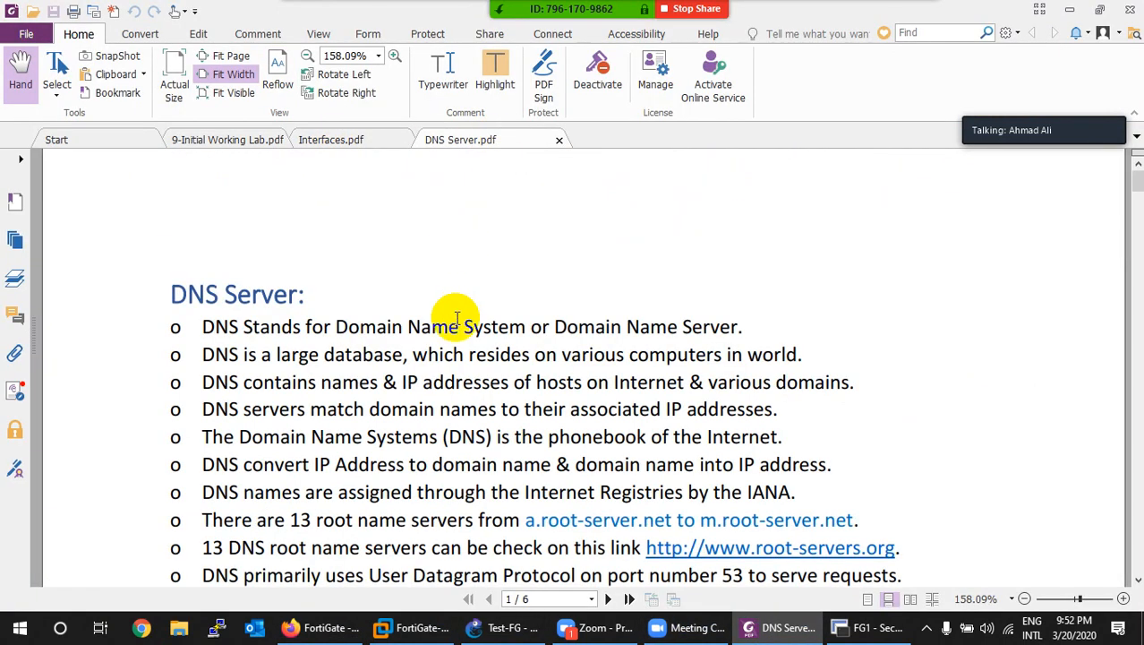
scroll(456, 331, "down", 20)
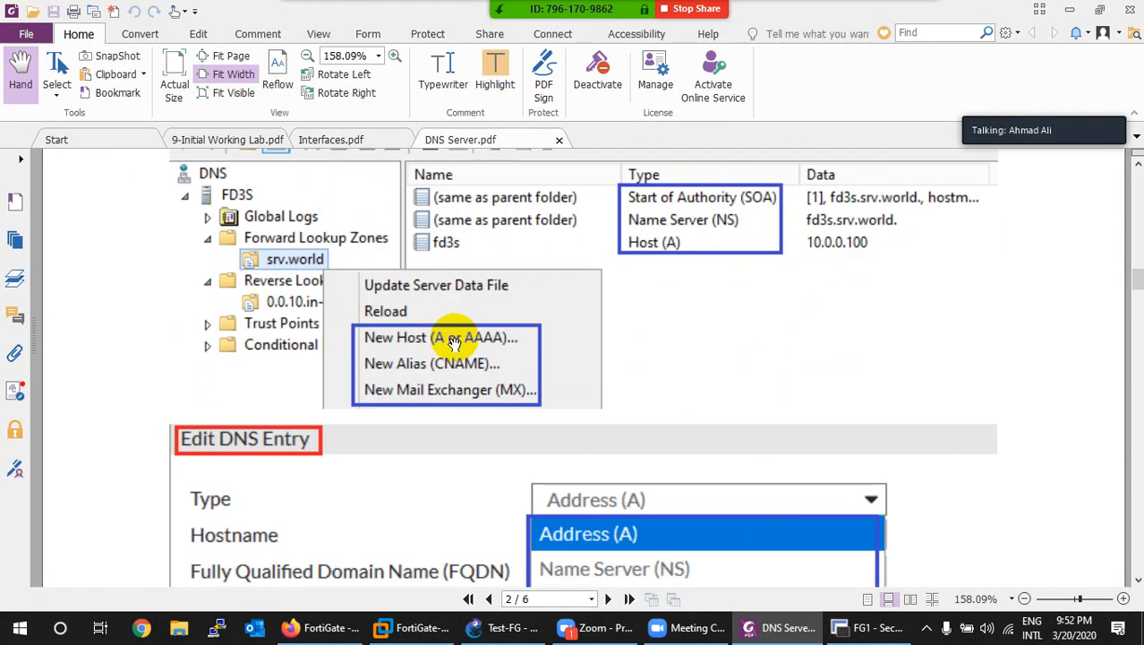
scroll(454, 342, "down", 10)
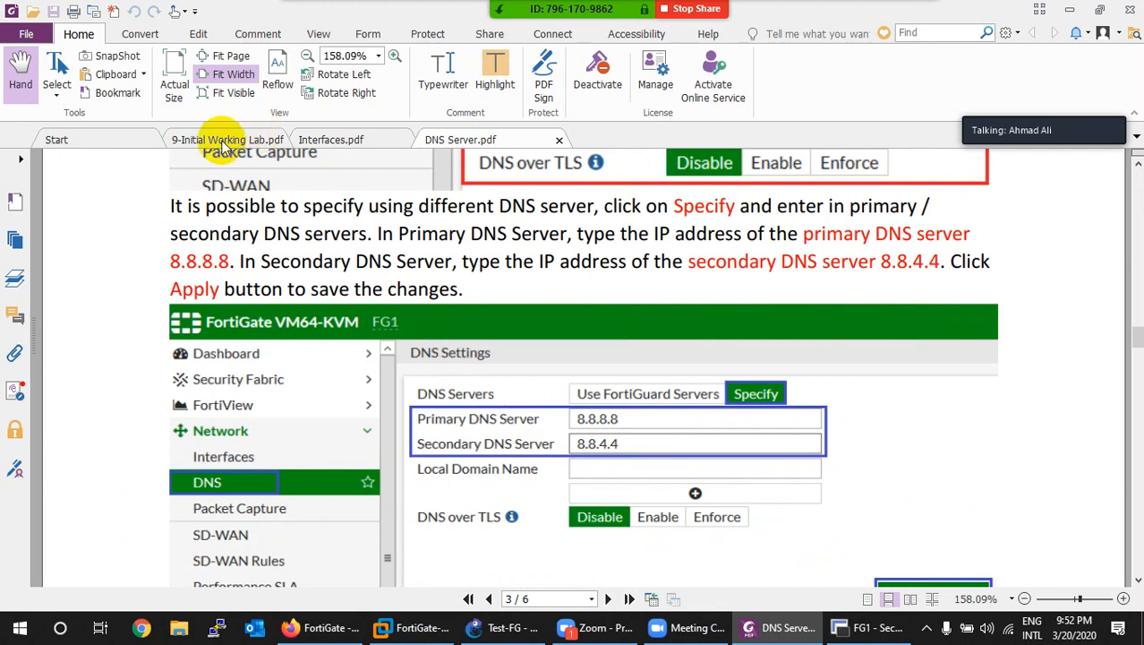
left_click(332, 139)
key("alt+Tab")
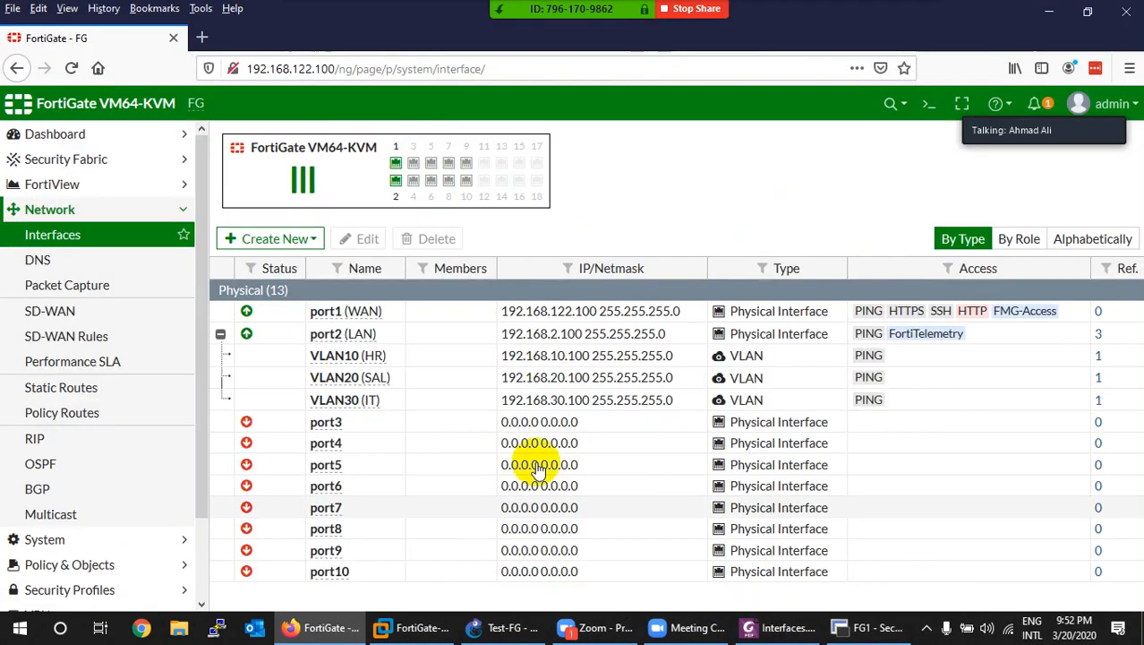
left_click(45, 259)
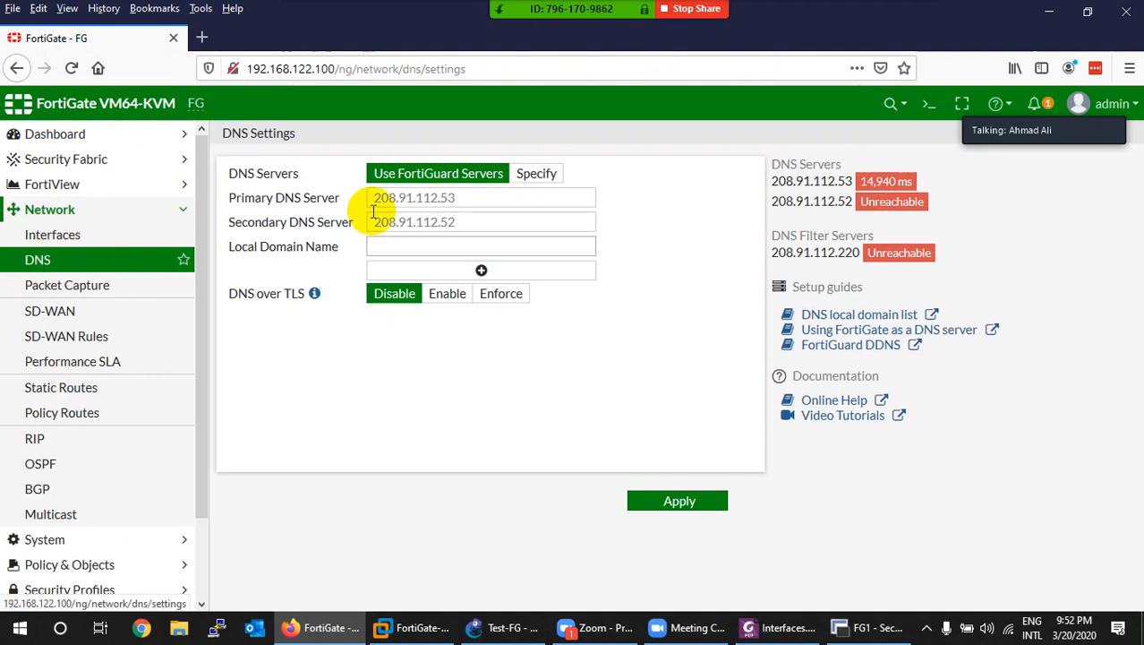
Step: Specify DNS servers 8.8.8.8 as primary and 8.8.4.4 as secondary, and apply
left_click(544, 177)
left_click_drag(473, 199, 338, 202)
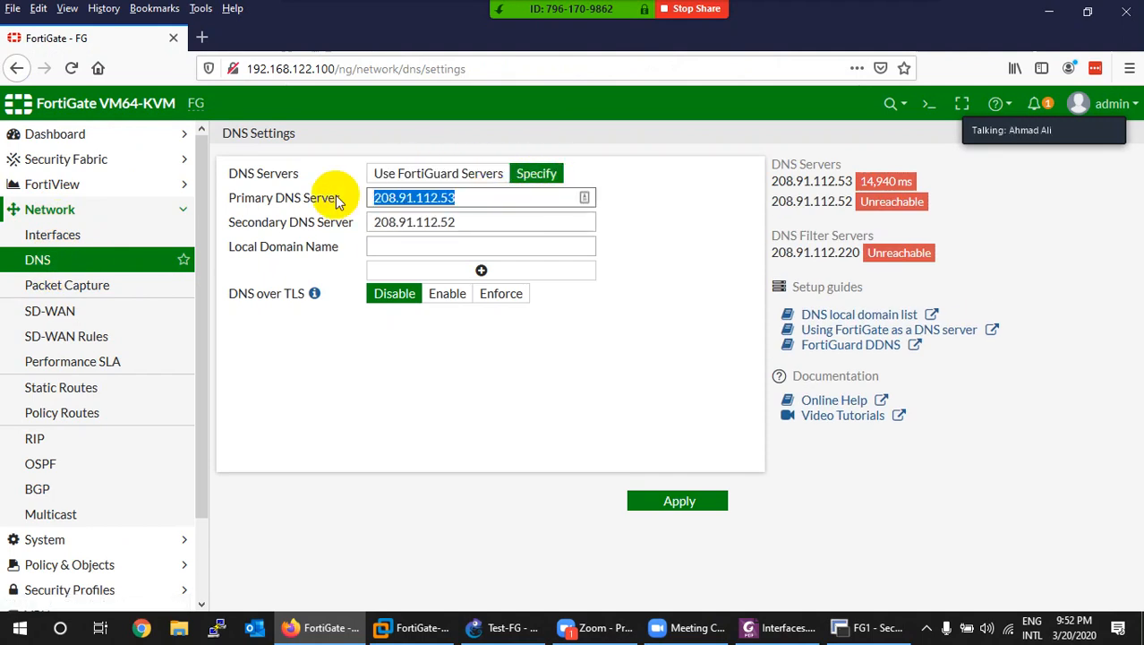
type("8.8.8.8")
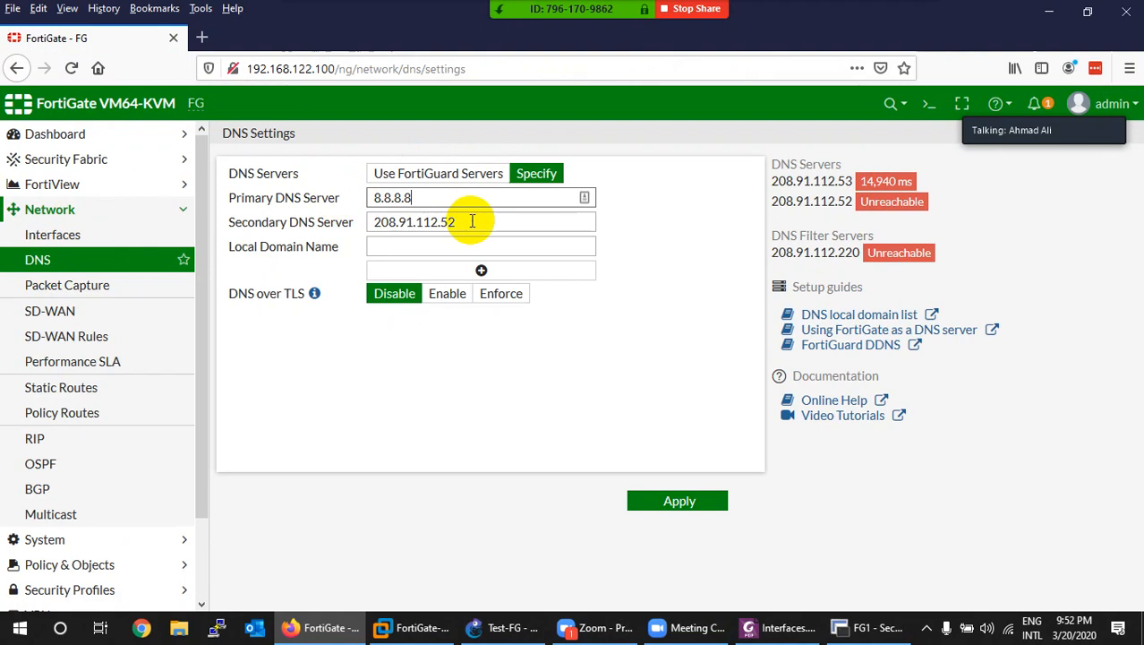
left_click_drag(472, 220, 306, 224)
type("8.8")
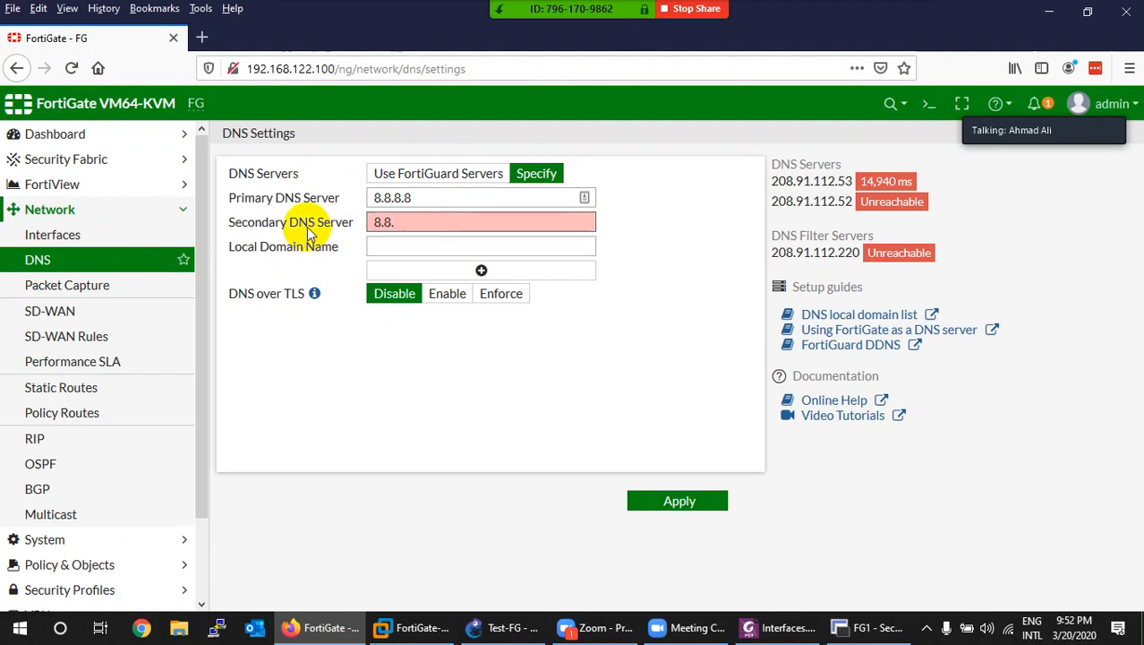
type(".4.4")
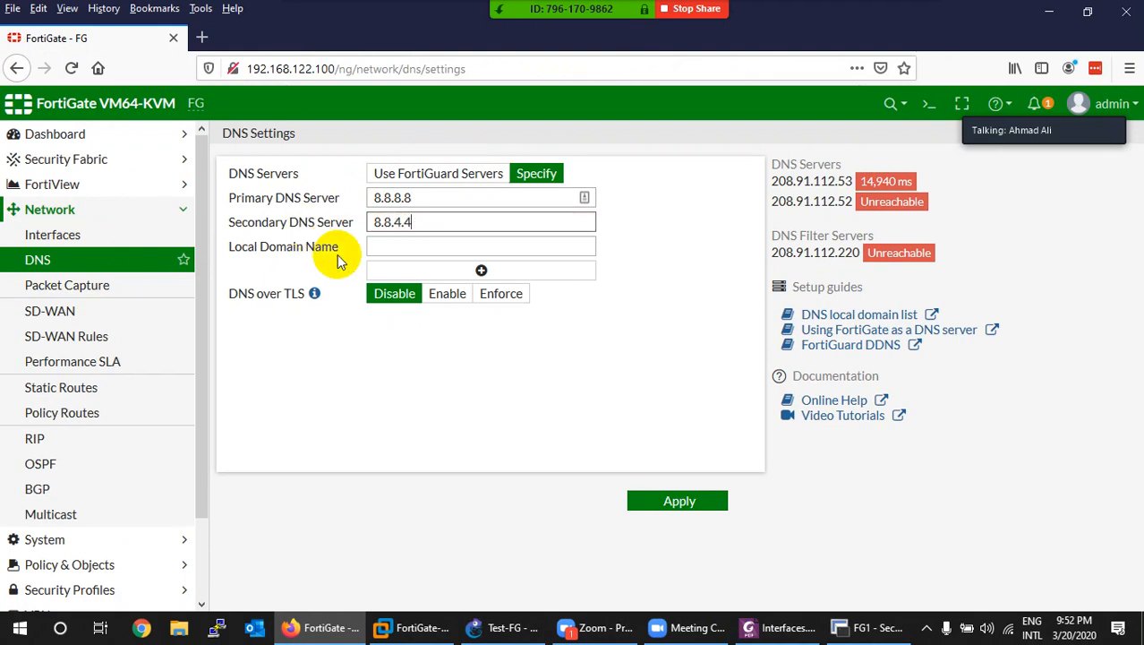
left_click(399, 251)
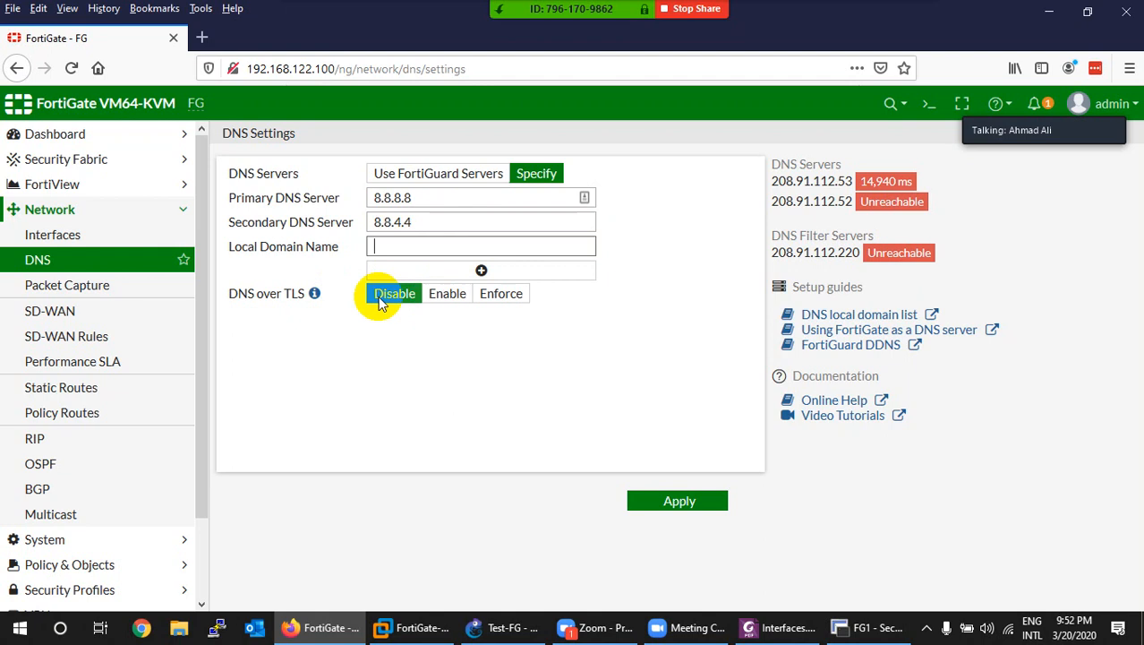
left_click(661, 500)
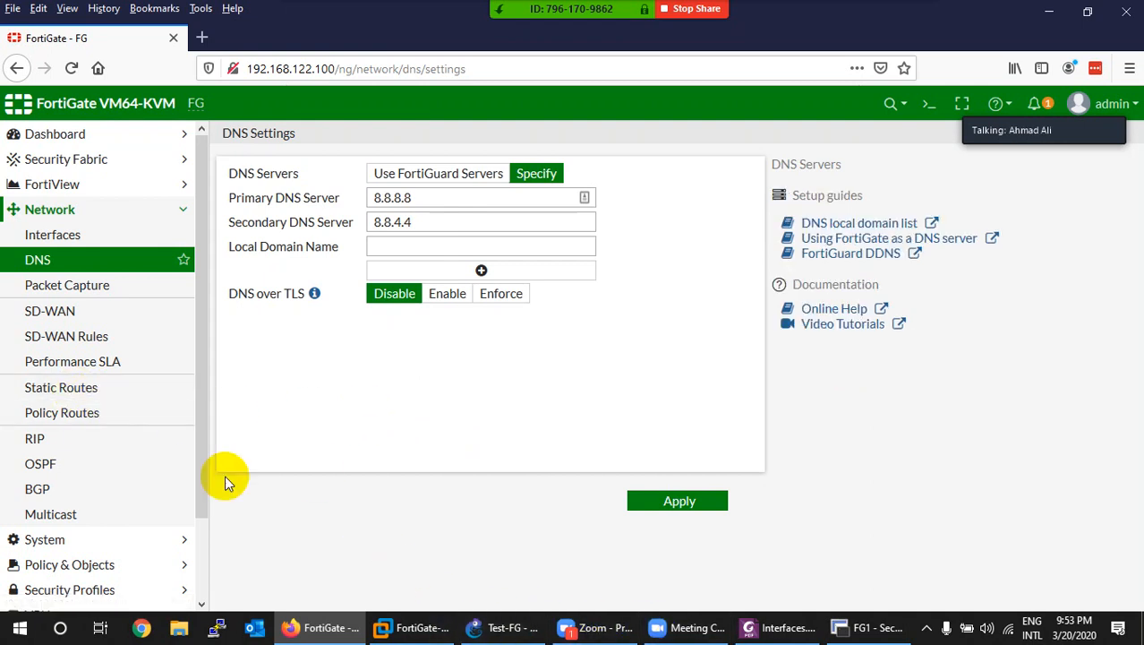
Step: Start a new static route from the Static Routes list, with destination 0.0.0.0/0.0.0.0
left_click(81, 388)
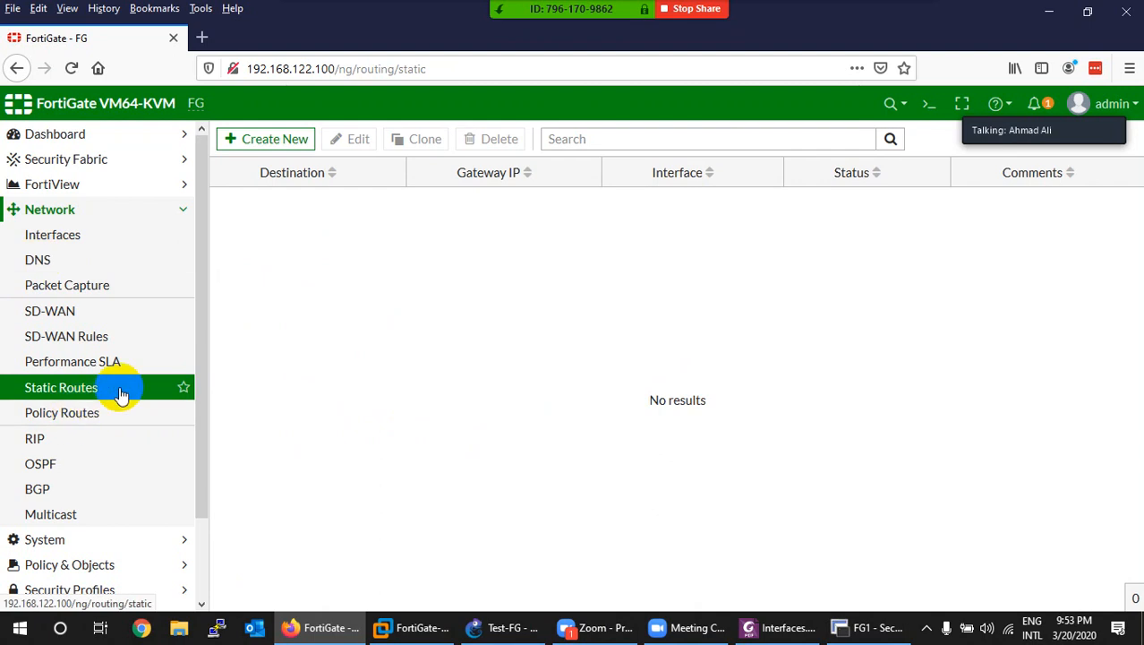
left_click(259, 142)
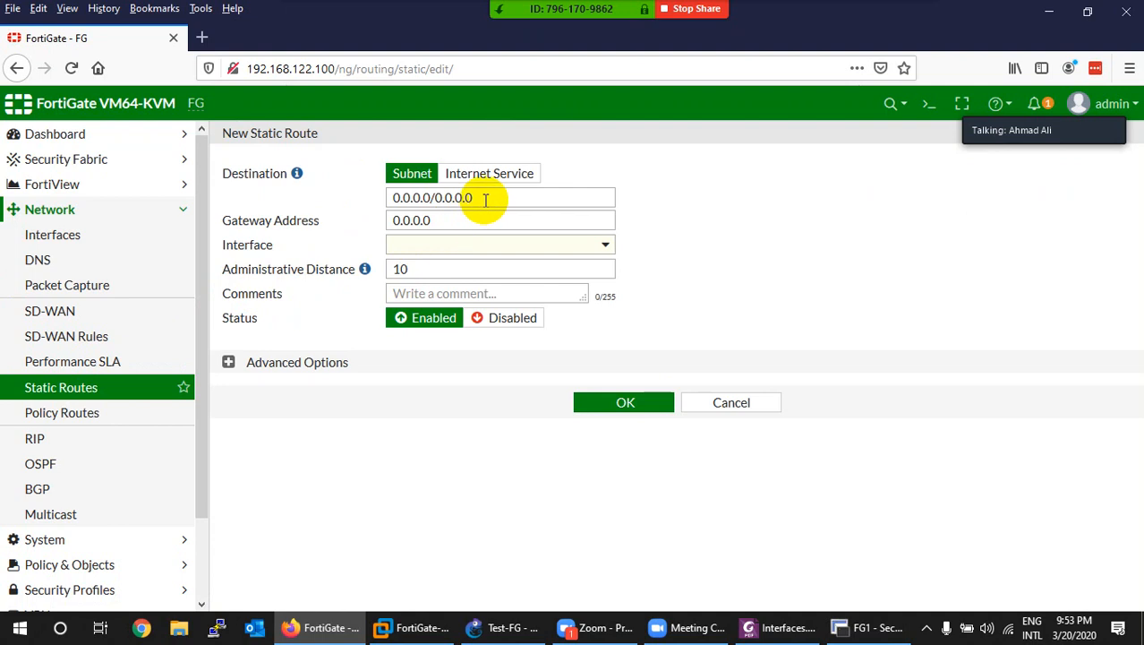
left_click(439, 219)
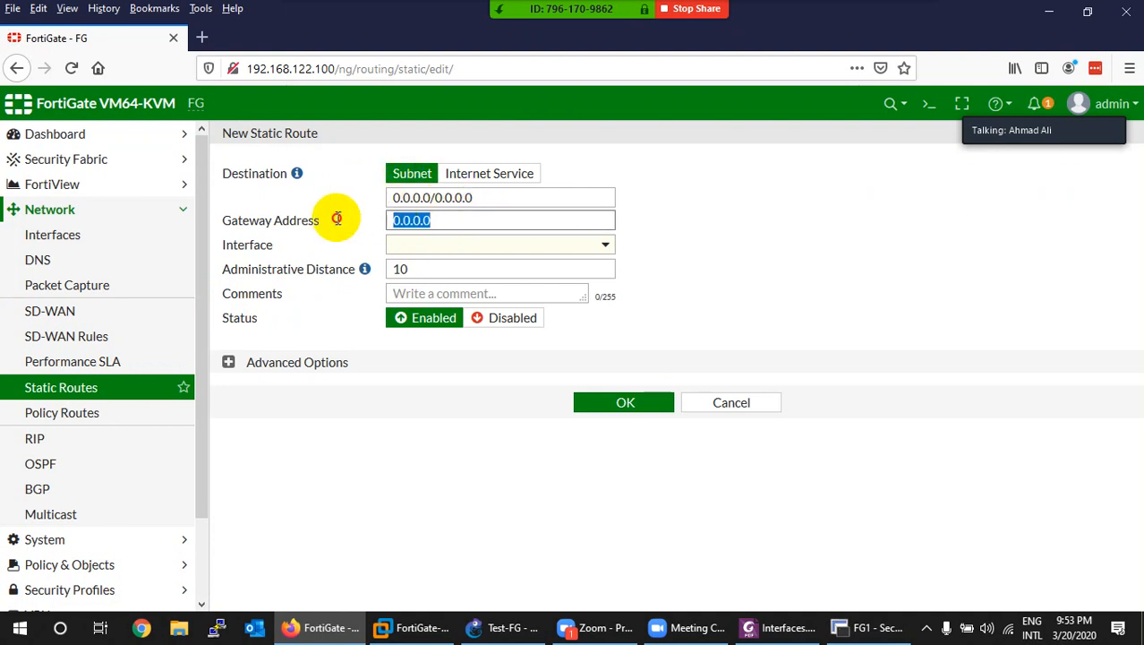
Step: Label the GNS3 Internet cloud with a '.2' note, then return to the static route form
left_click(504, 632)
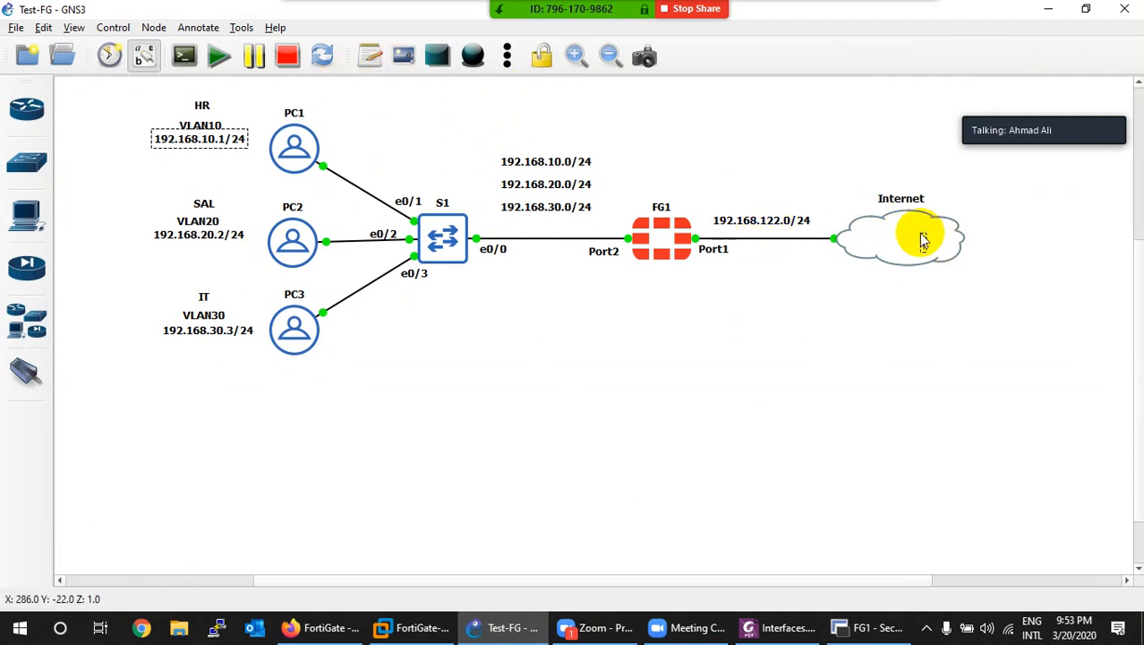
type(".2")
left_click(922, 314)
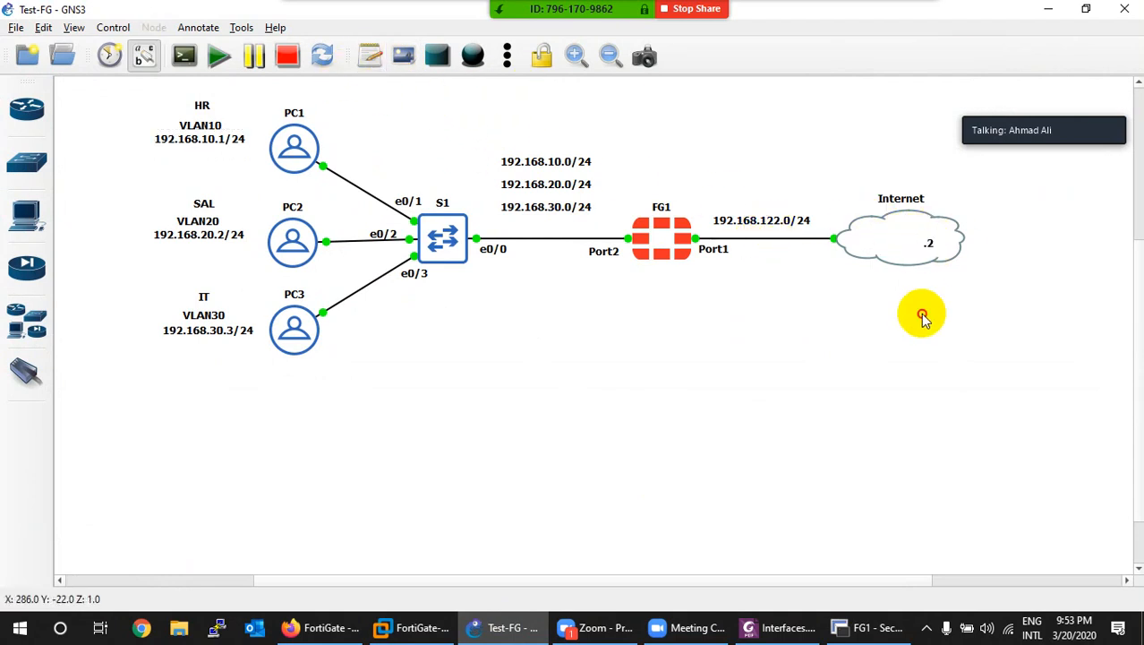
left_click_drag(931, 245, 925, 233)
left_click(504, 627)
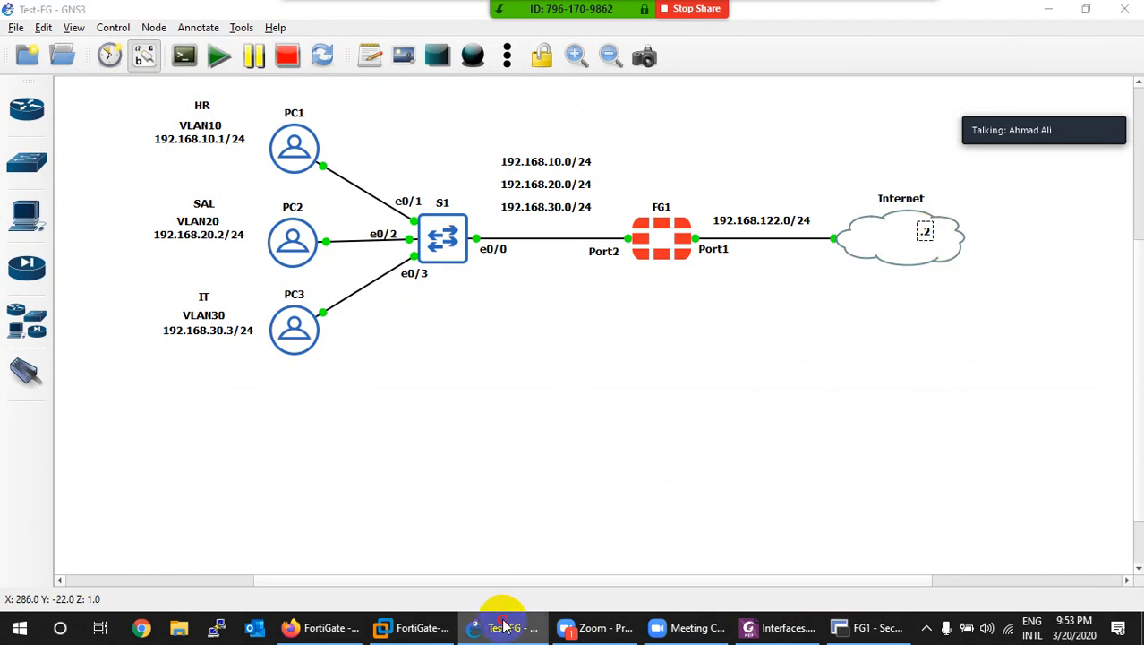
left_click(488, 627)
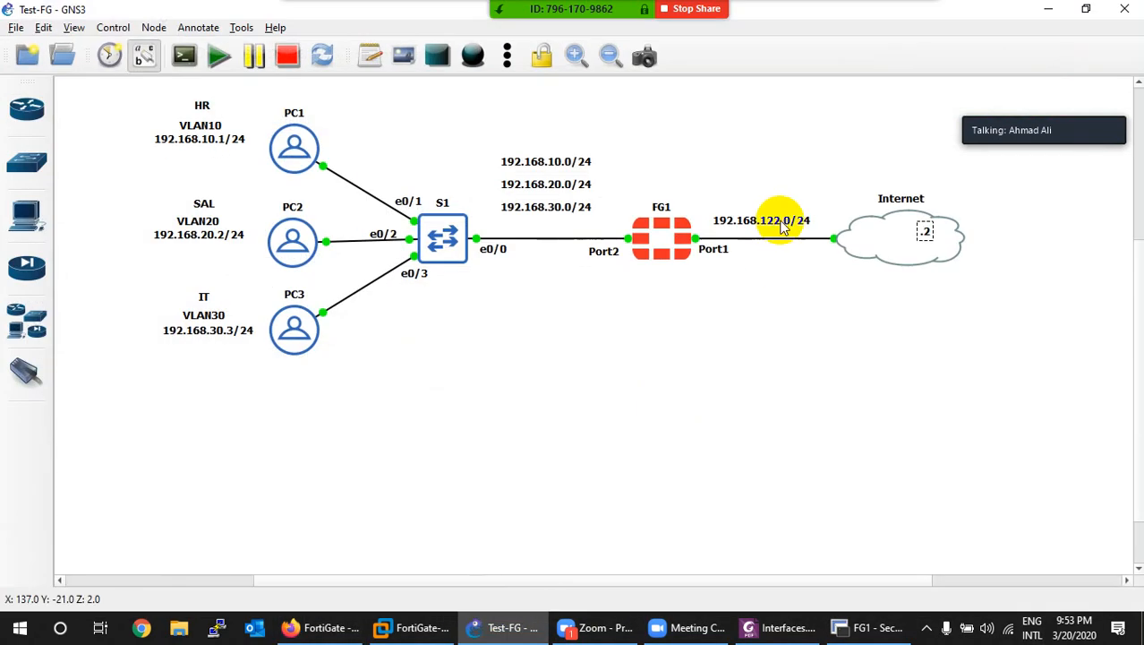
left_click(503, 625)
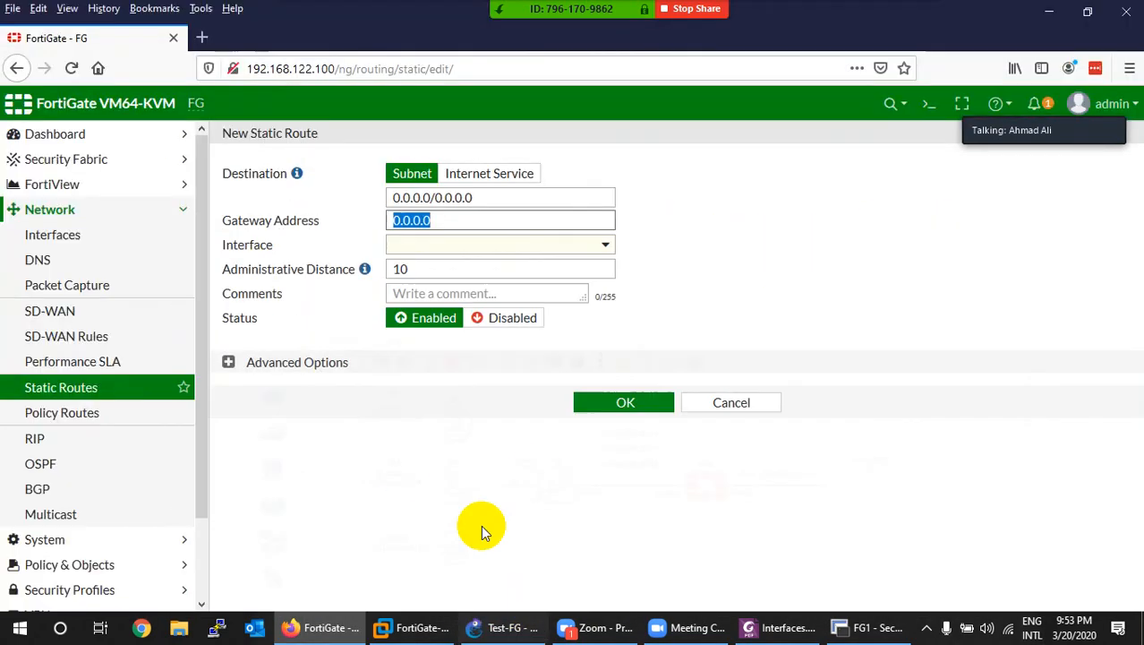
Step: Save the default route via gateway 192.168.122.2 on WAN (port1)
type("192")
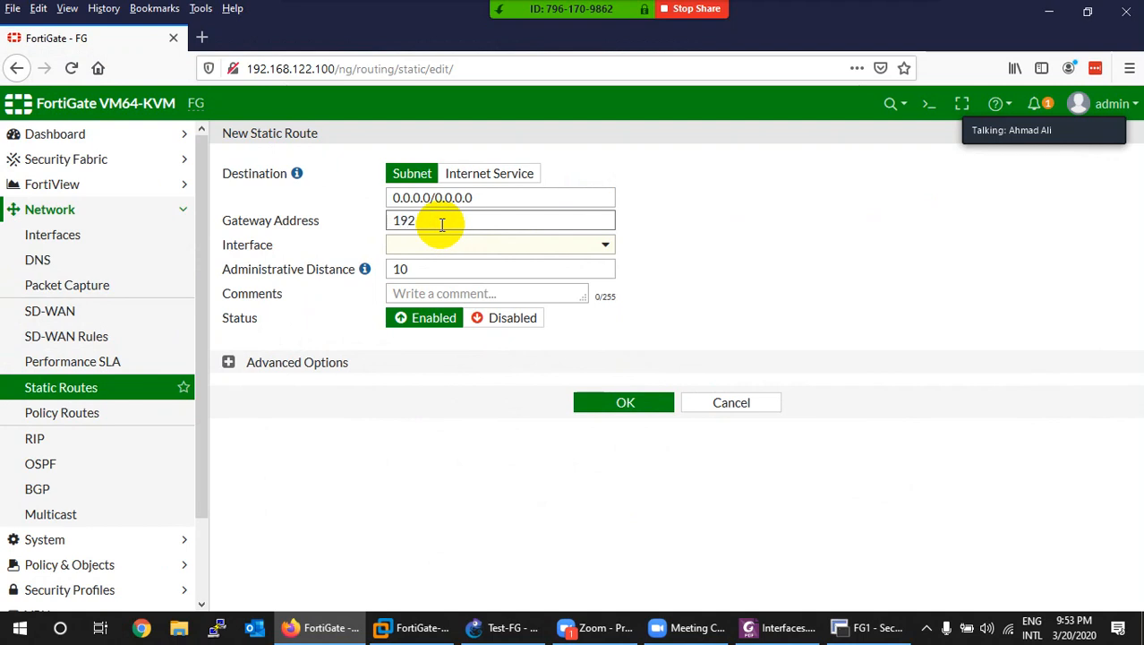
type(".168.1")
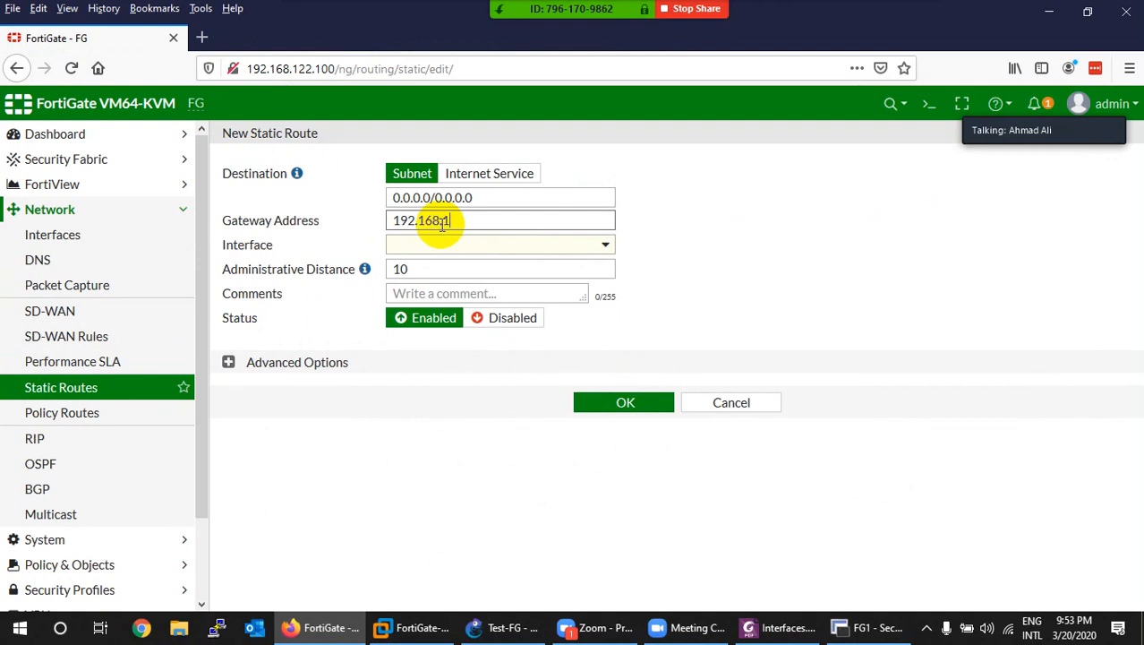
type("22.2")
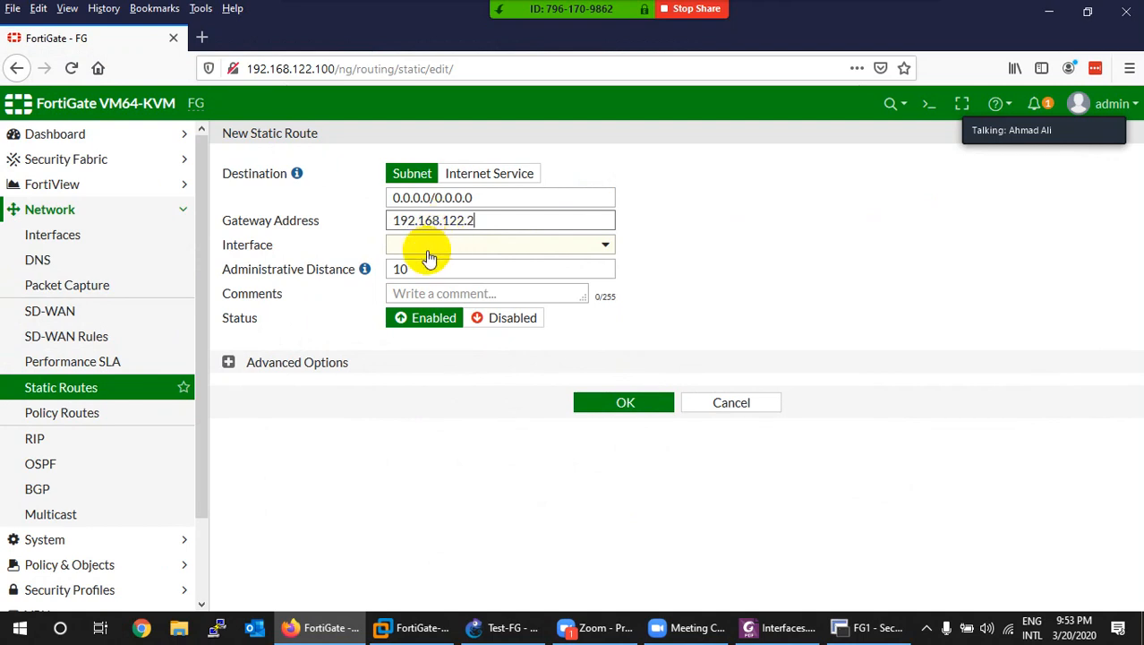
left_click(430, 250)
left_click(448, 296)
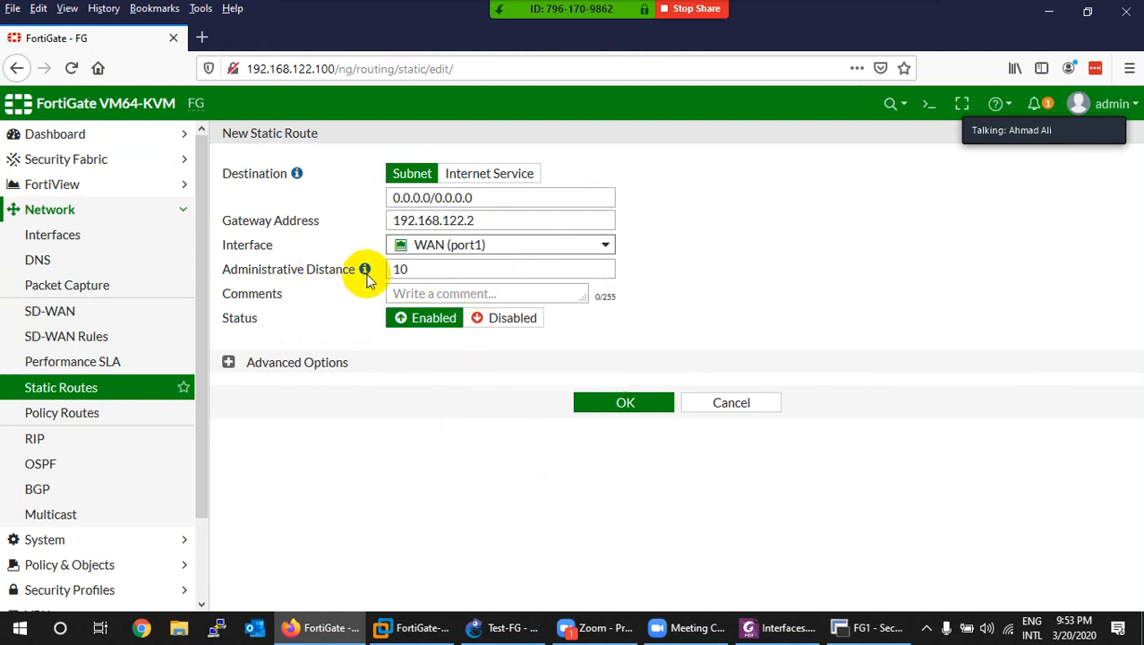
left_click(227, 363)
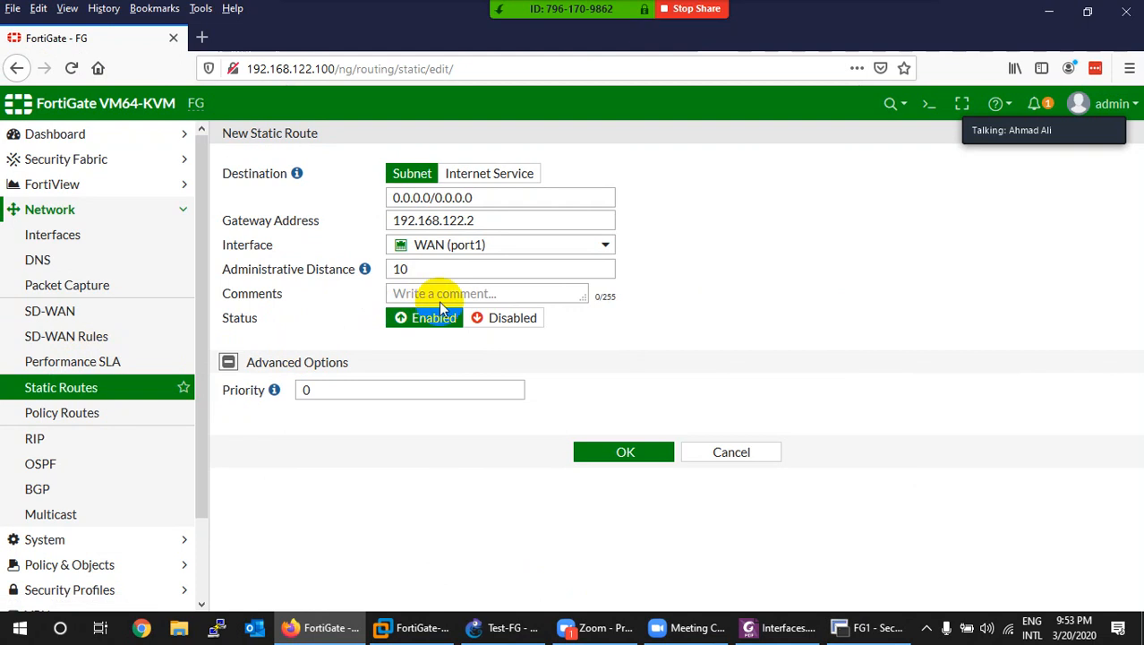
left_click(598, 453)
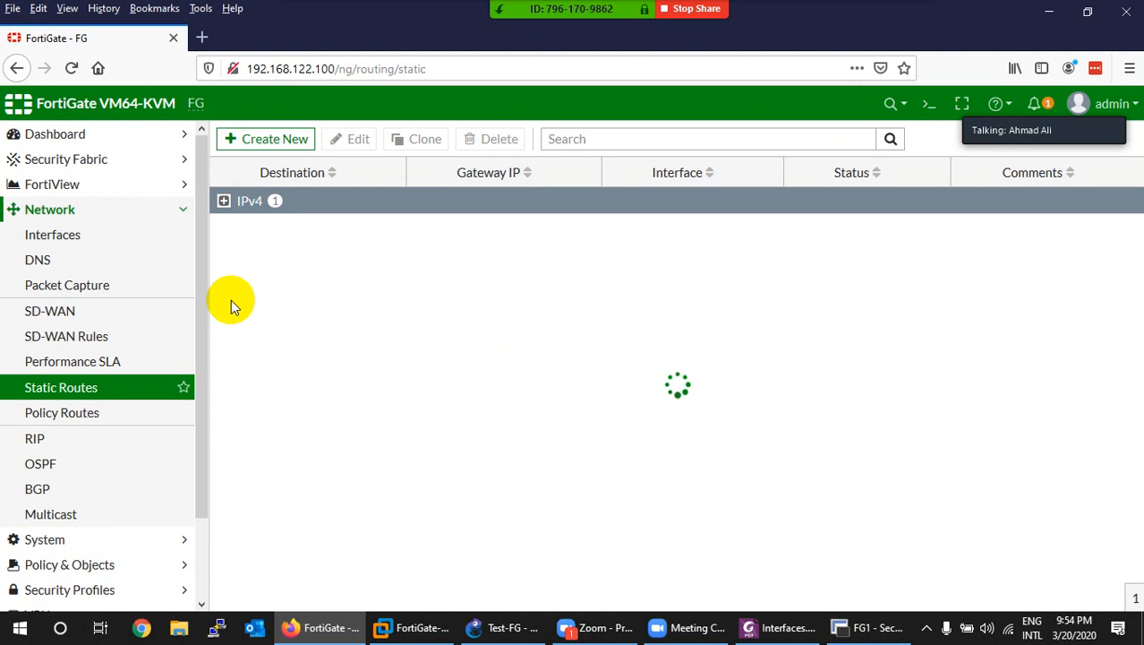
left_click(491, 625)
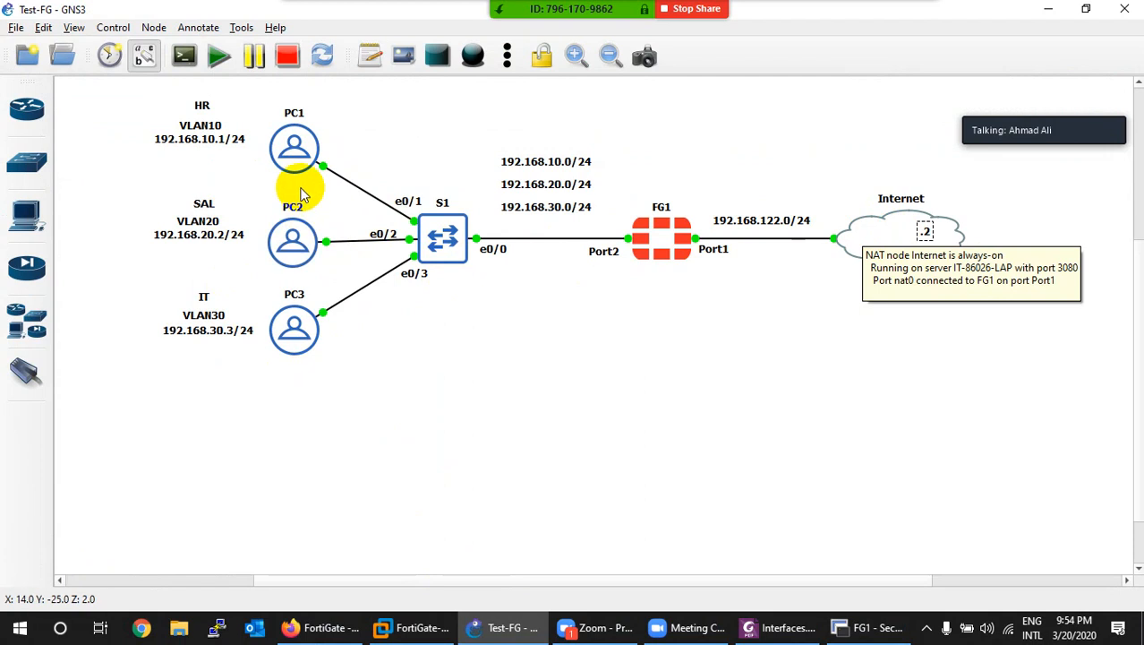
Step: Bring up the Interfaces.pdf lab guide over the GNS3 topology
left_click(744, 614)
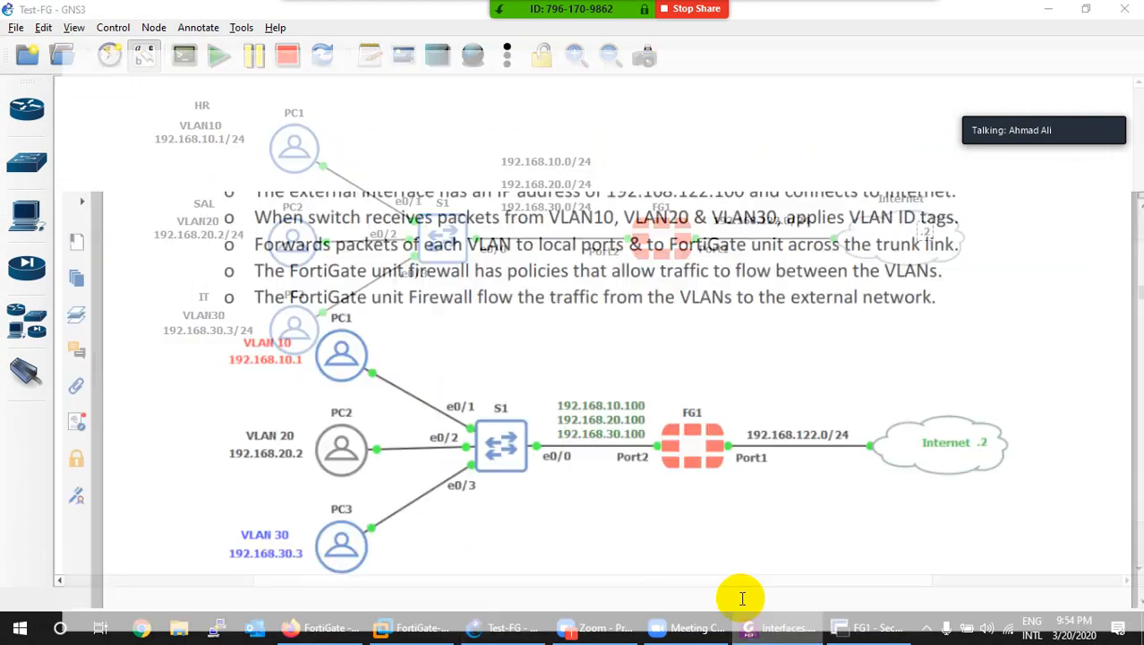
Step: Scroll Interfaces.pdf from the page 4 access table down to the page 8 zone diagram
scroll(438, 354, "down", 5)
scroll(429, 345, "down", 15)
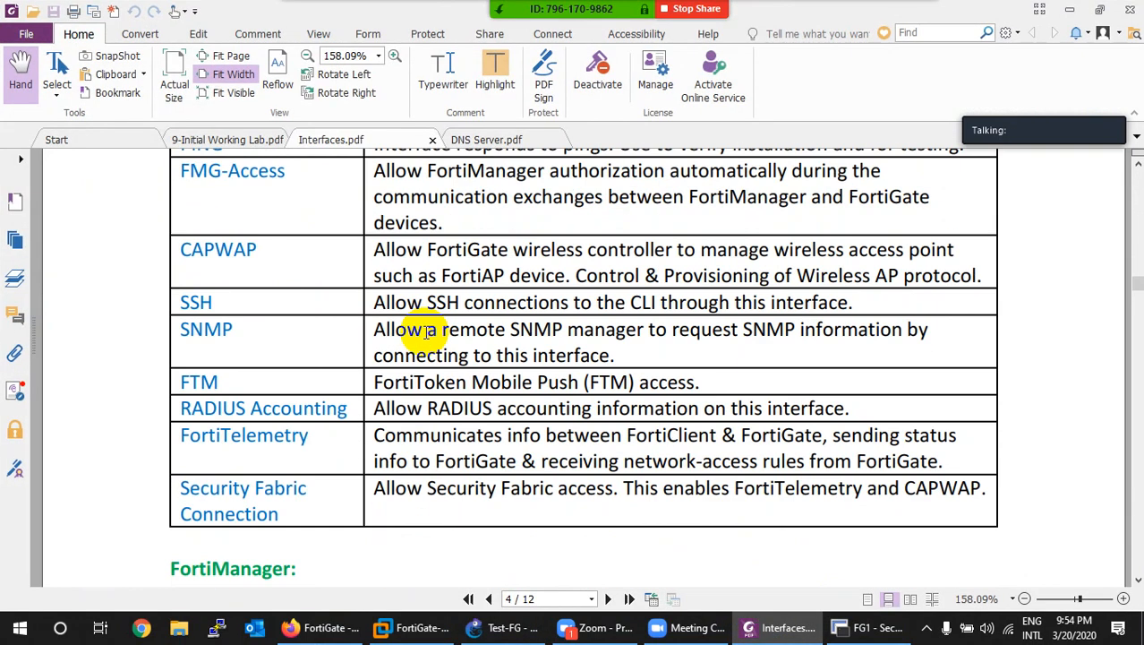
scroll(424, 337, "down", 20)
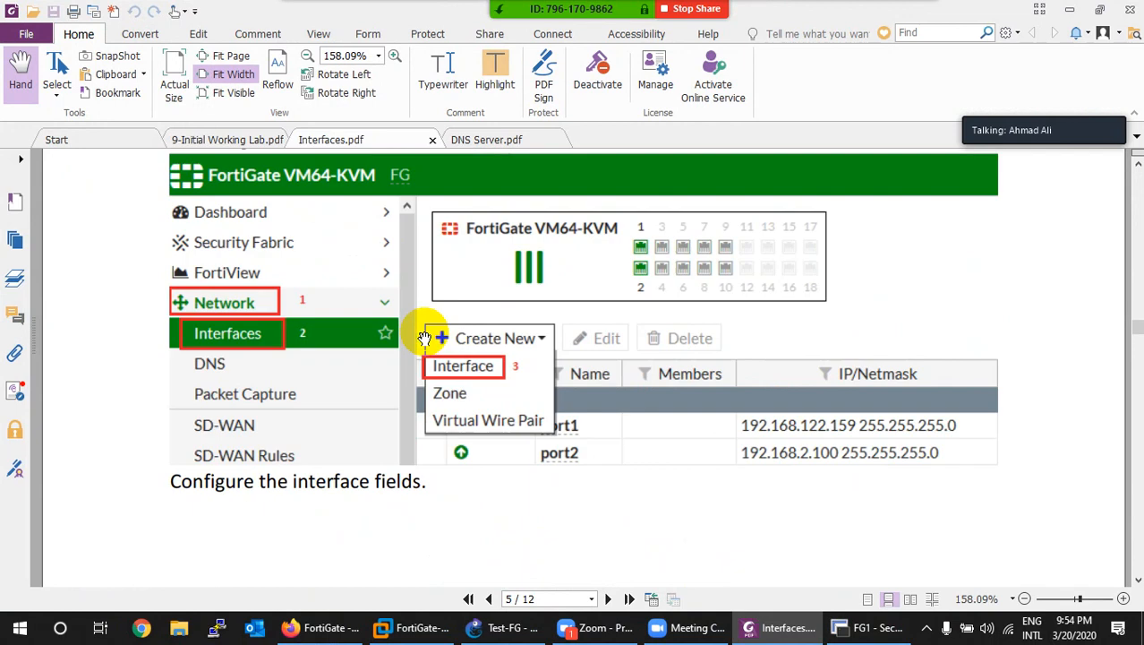
scroll(424, 337, "down", 15)
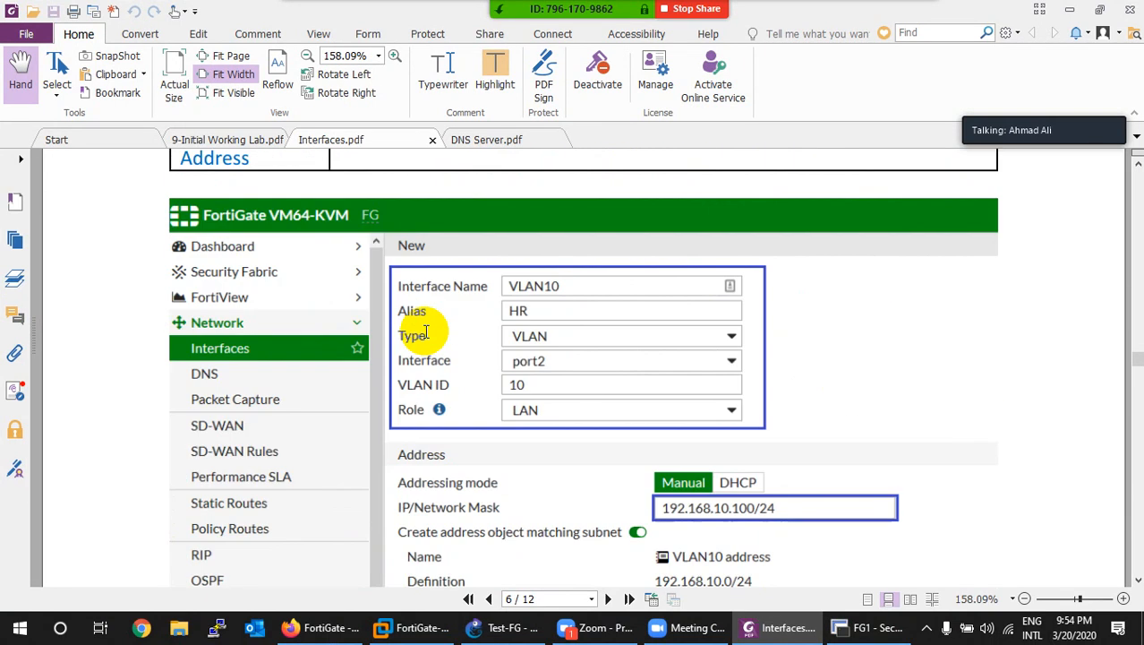
scroll(424, 337, "down", 20)
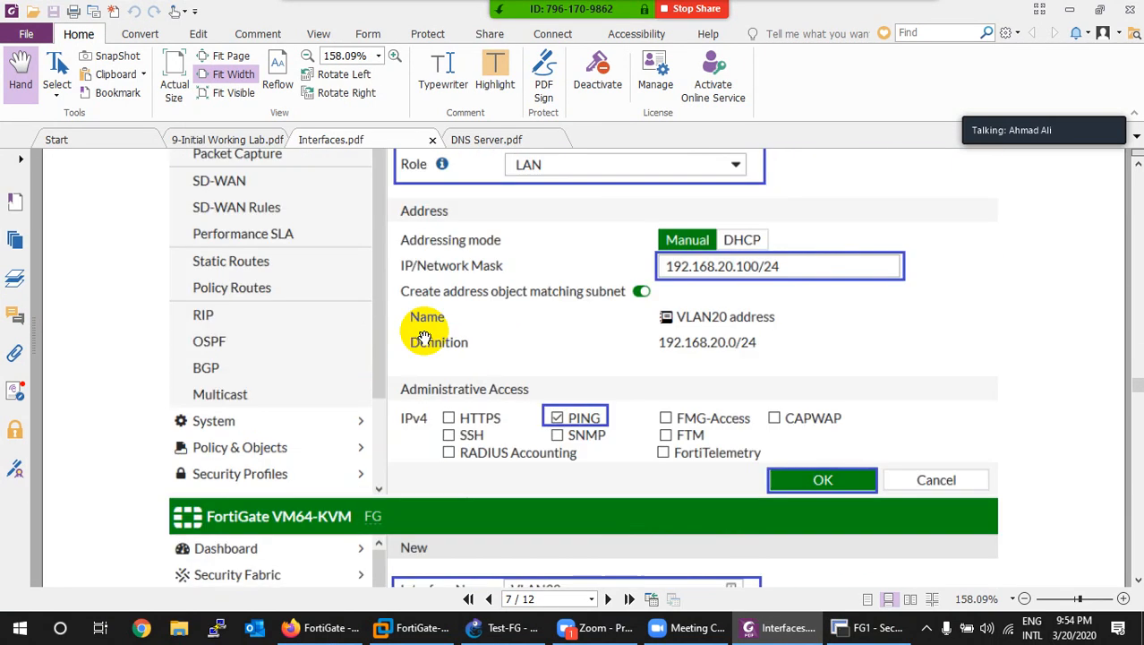
scroll(425, 338, "down", 15)
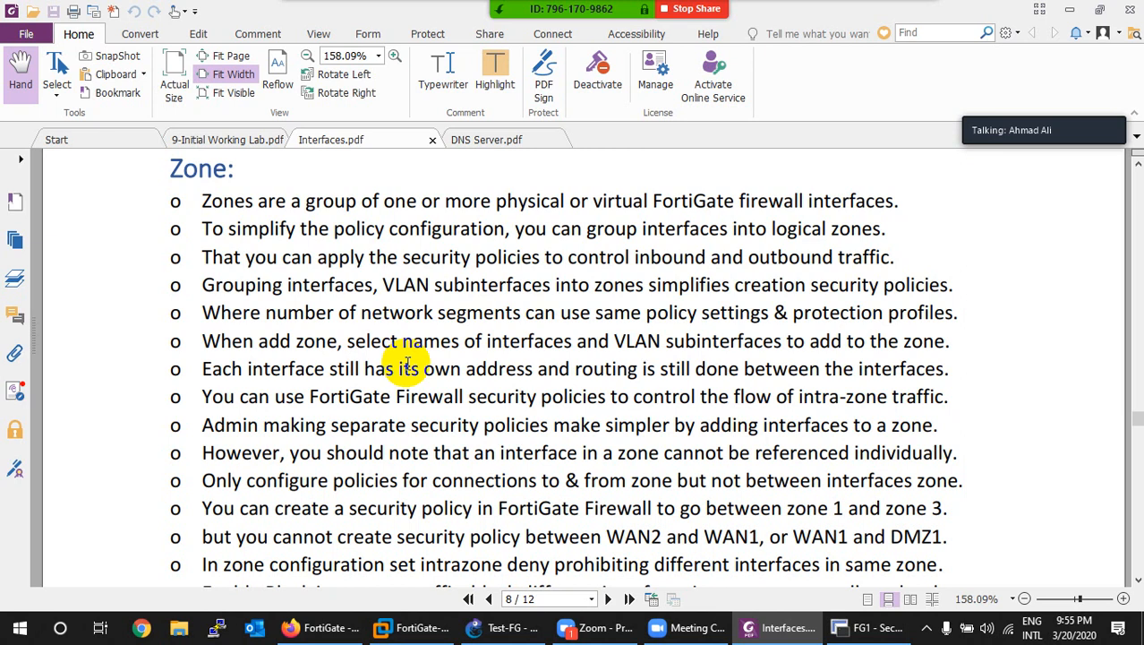
scroll(408, 363, "down", 8)
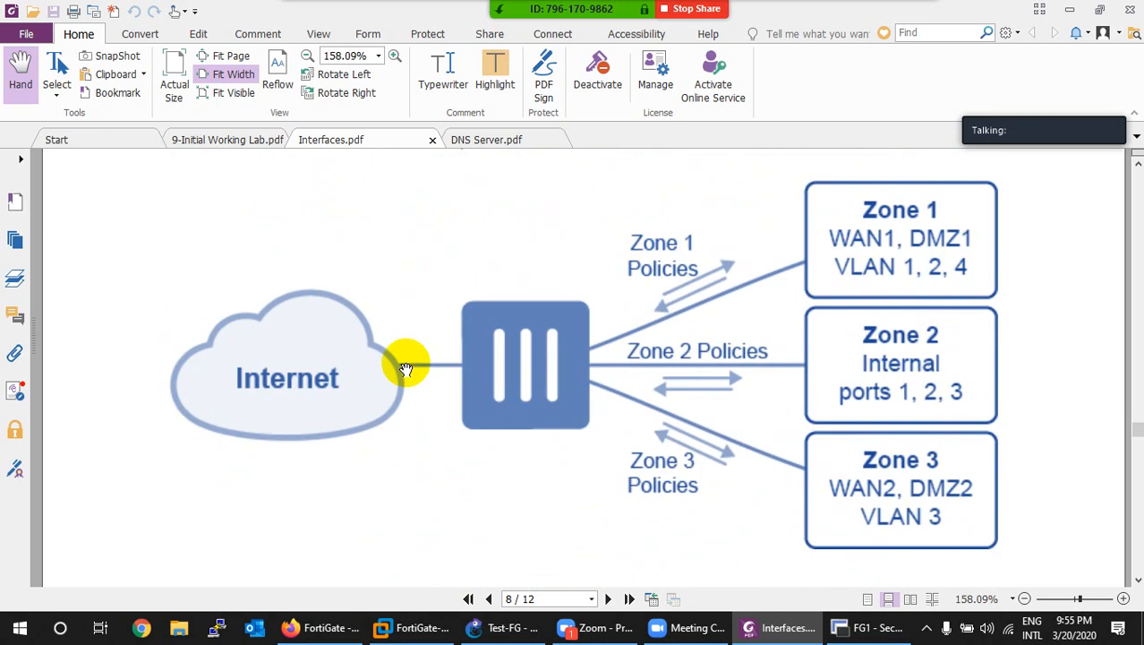
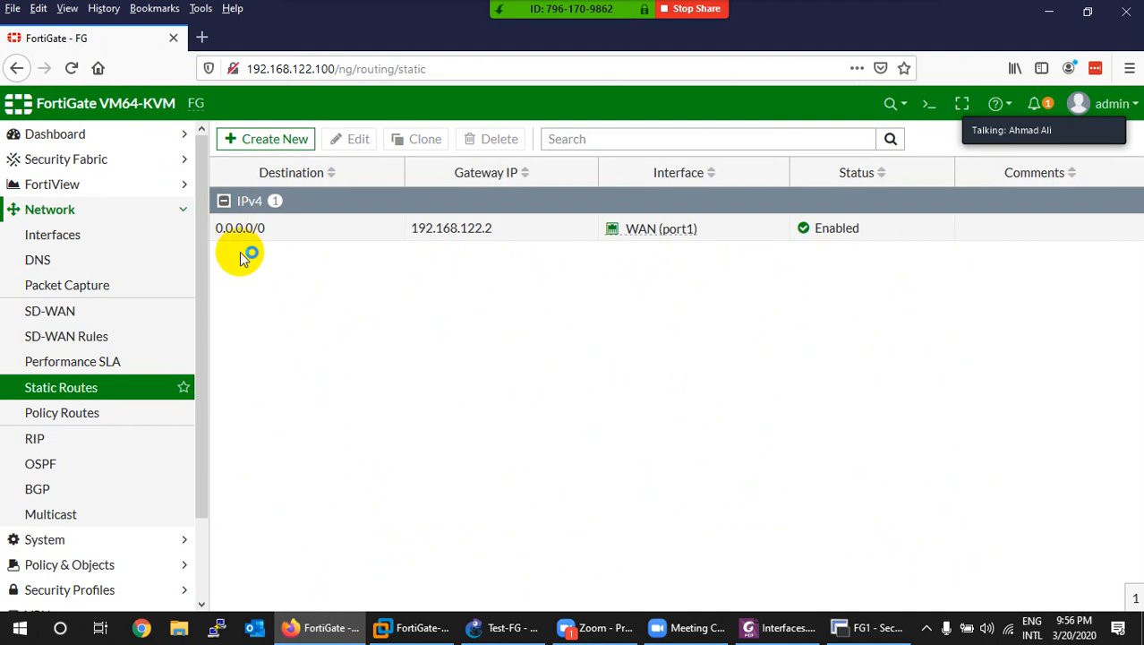
Step: Show the Interfaces list and its Create New choices: interface, zone or virtual wire pair
left_click(56, 235)
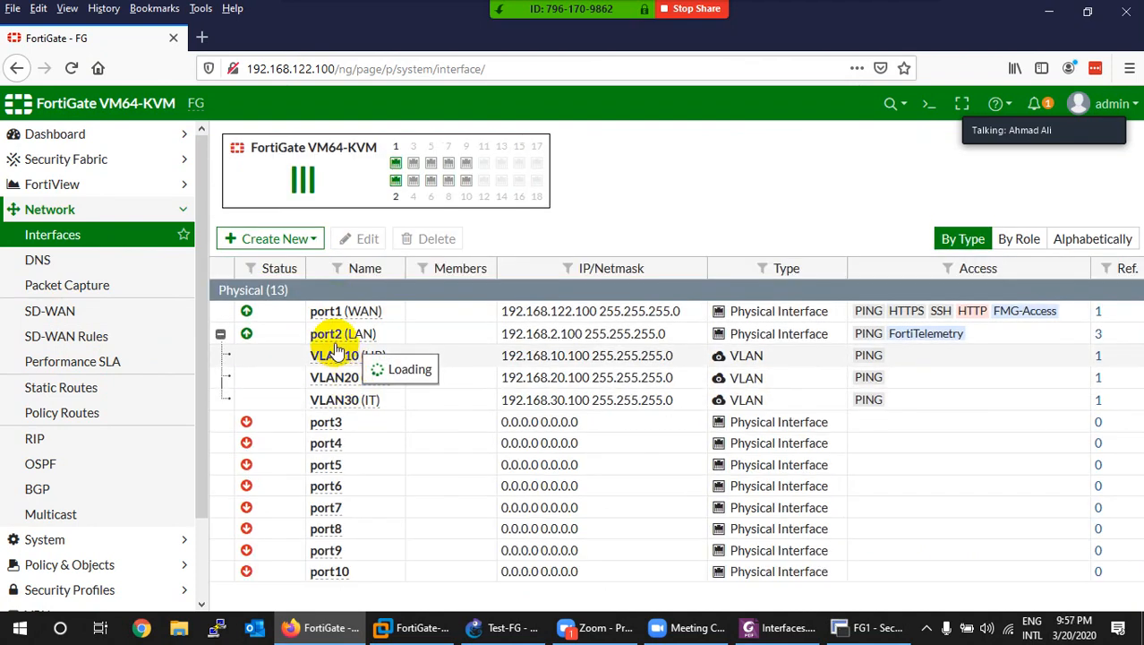
mouse_move(354, 413)
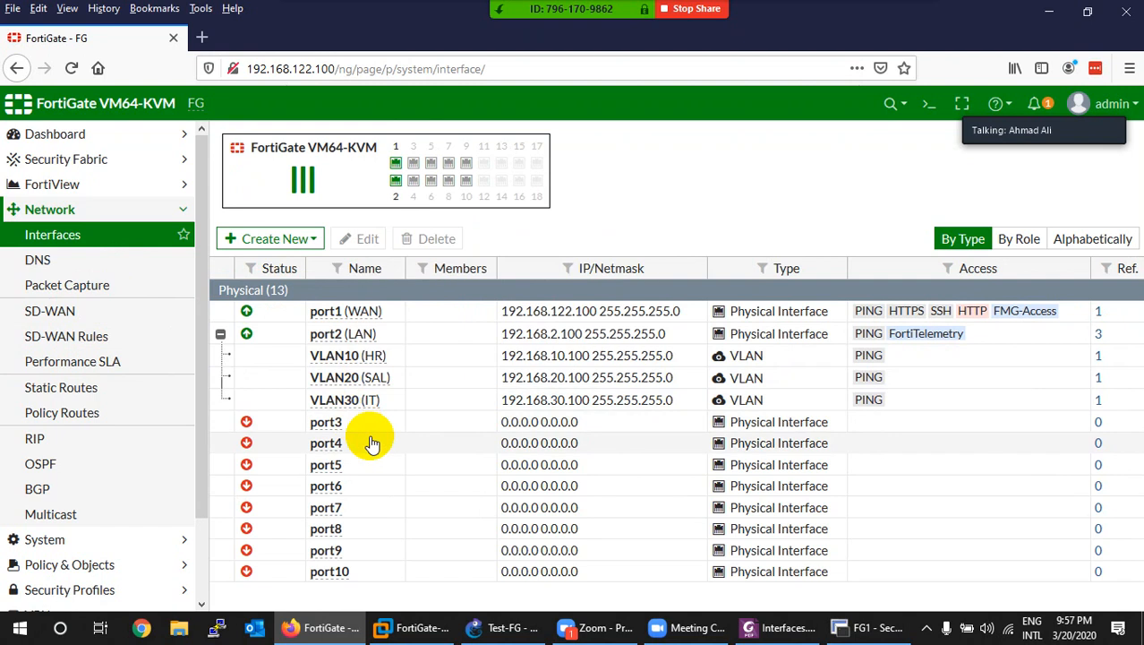
left_click(289, 243)
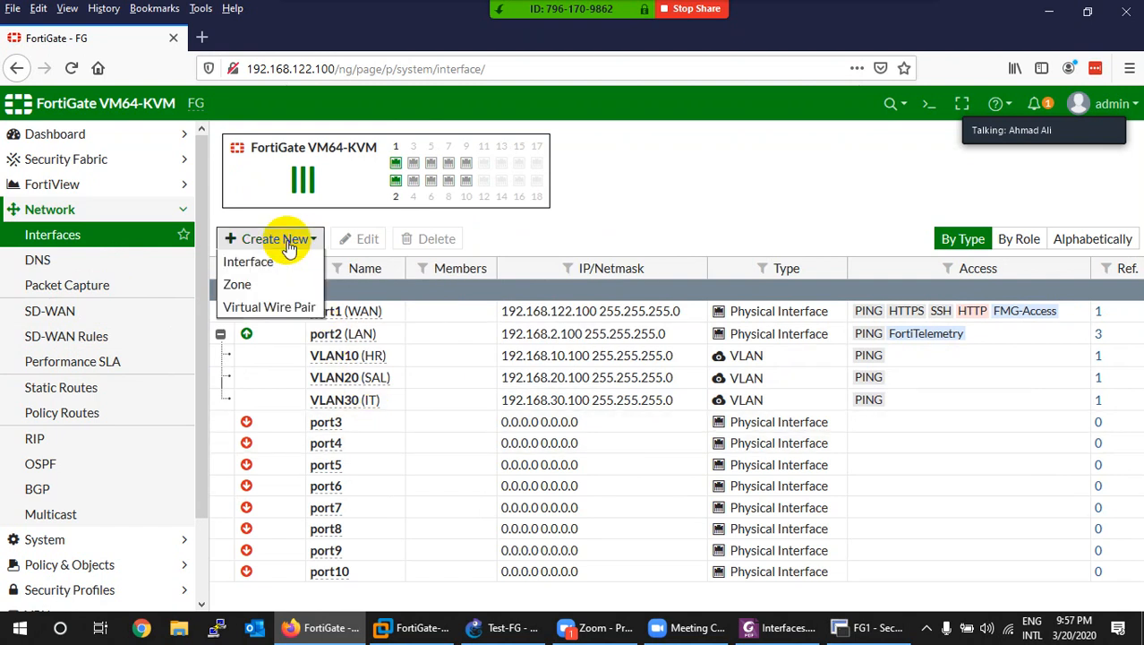
Step: Start a new zone and name it LANZONE, correcting the stray letters
left_click(240, 288)
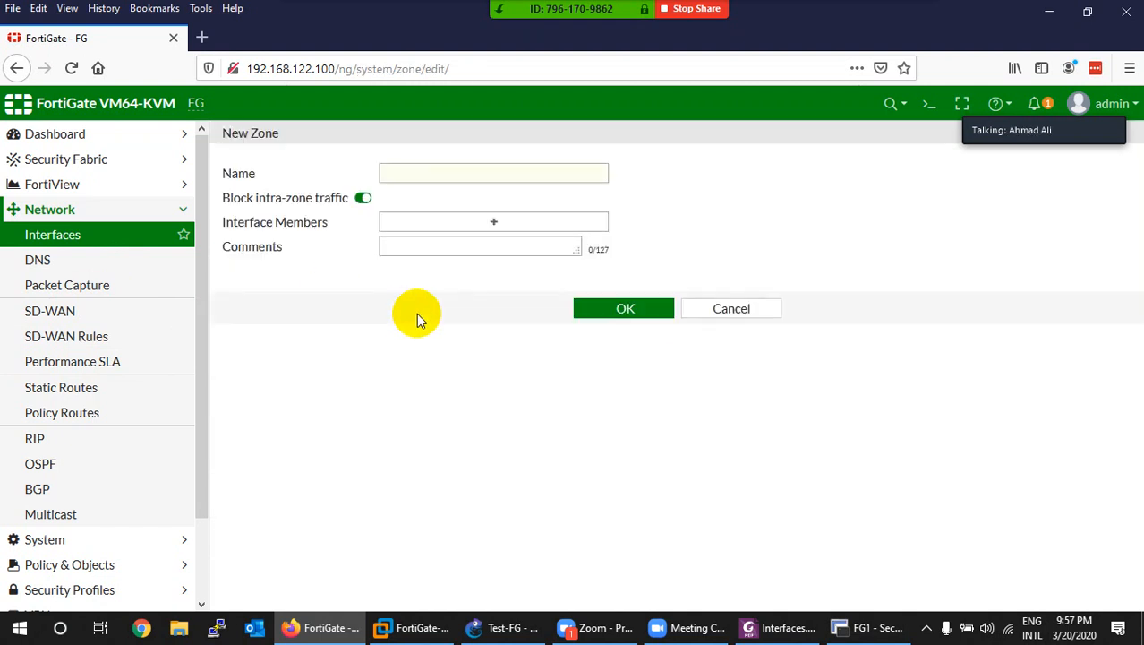
left_click(397, 175)
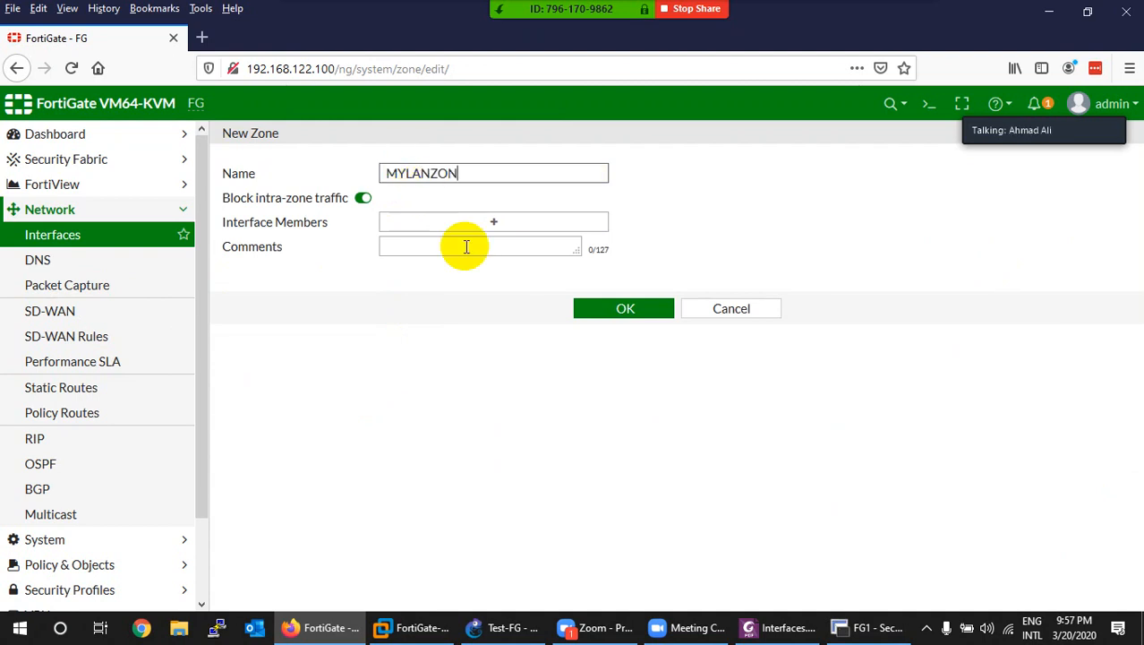
left_click(397, 174)
key("Delete")
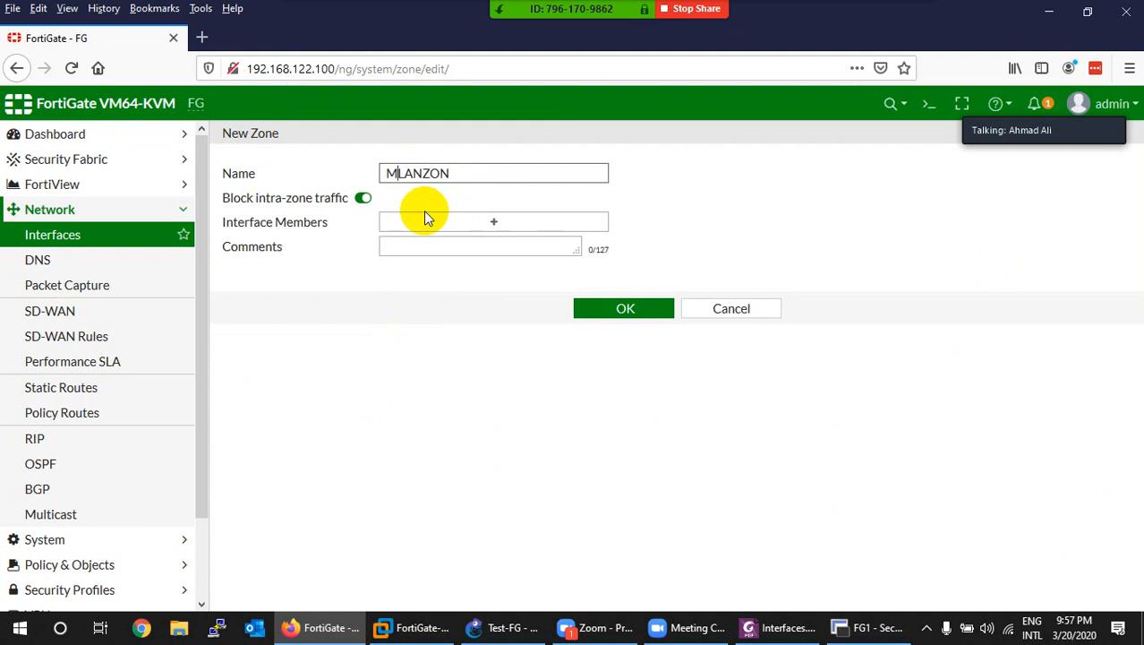
key("BackSpace")
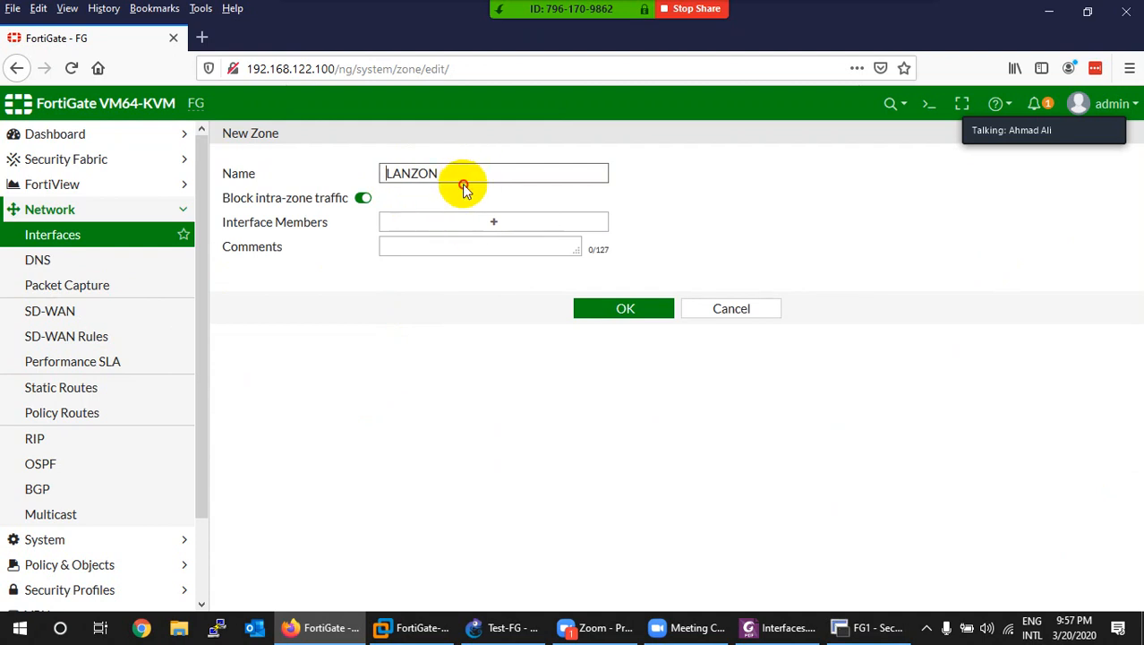
left_click(449, 179)
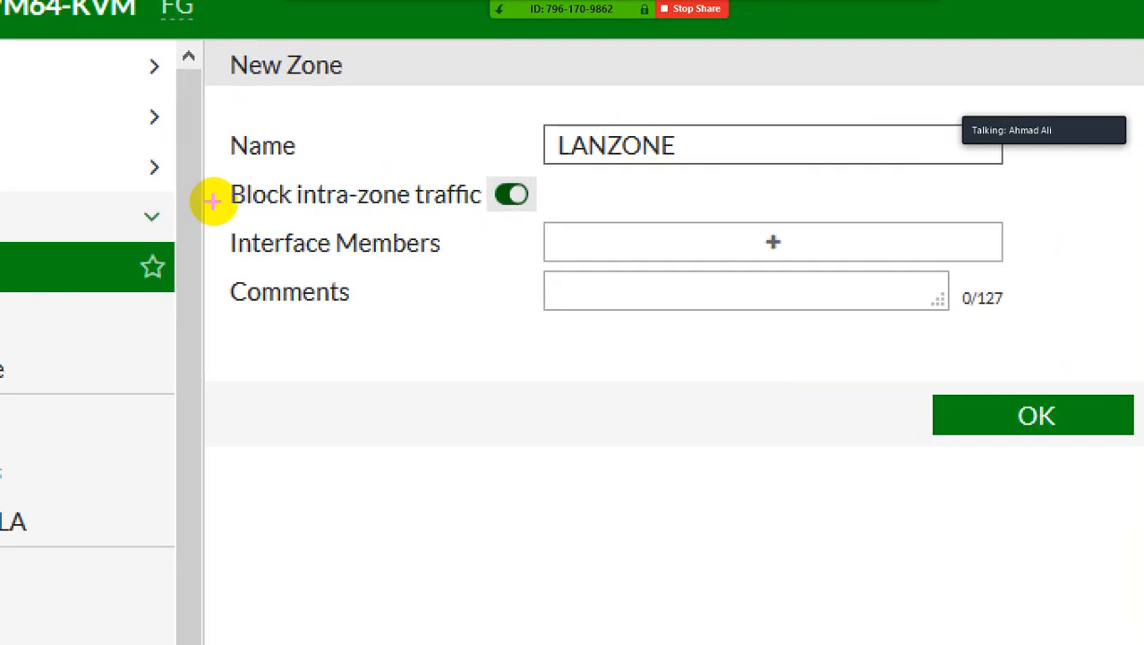
Step: Check the topology, keep Block intra-zone traffic on, and list interfaces to add as members
mouse_move(215, 213)
left_mouse_down()
mouse_move(346, 204)
mouse_move(336, 177)
mouse_move(222, 182)
mouse_move(204, 220)
mouse_move(235, 218)
left_mouse_up()
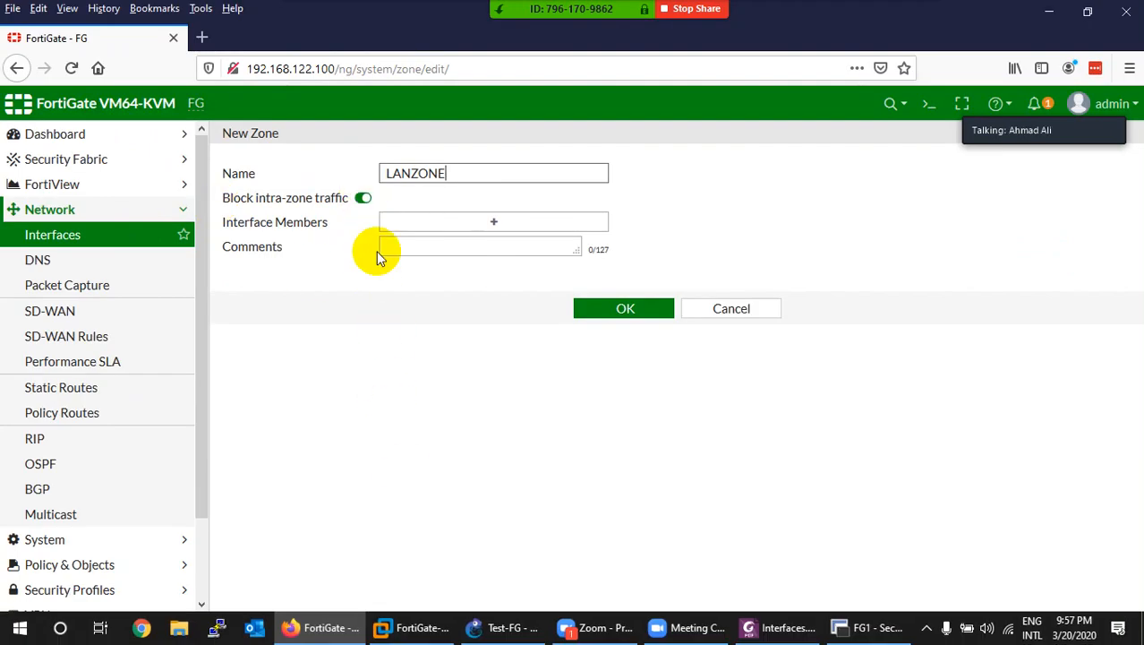
left_click(490, 630)
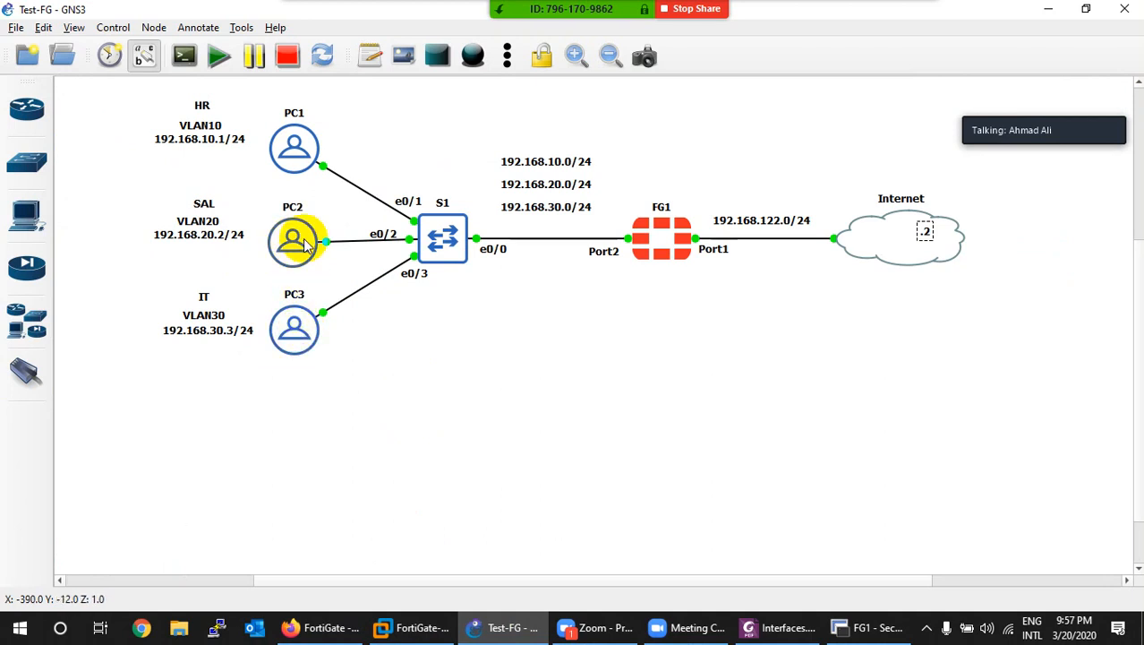
mouse_move(295, 157)
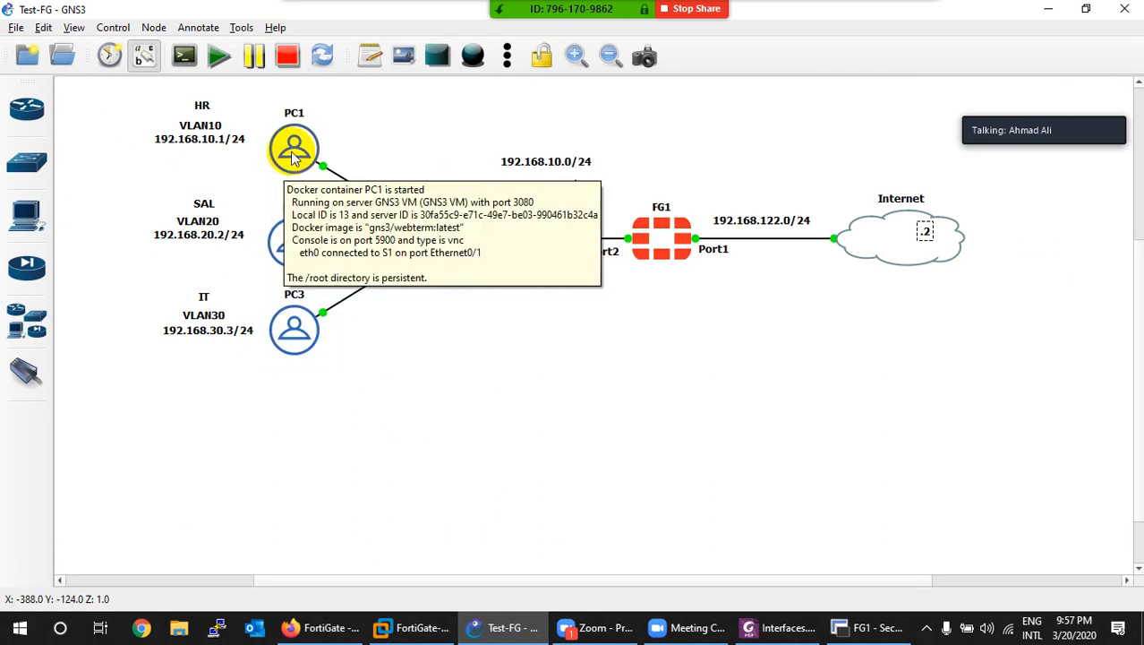
left_click(506, 626)
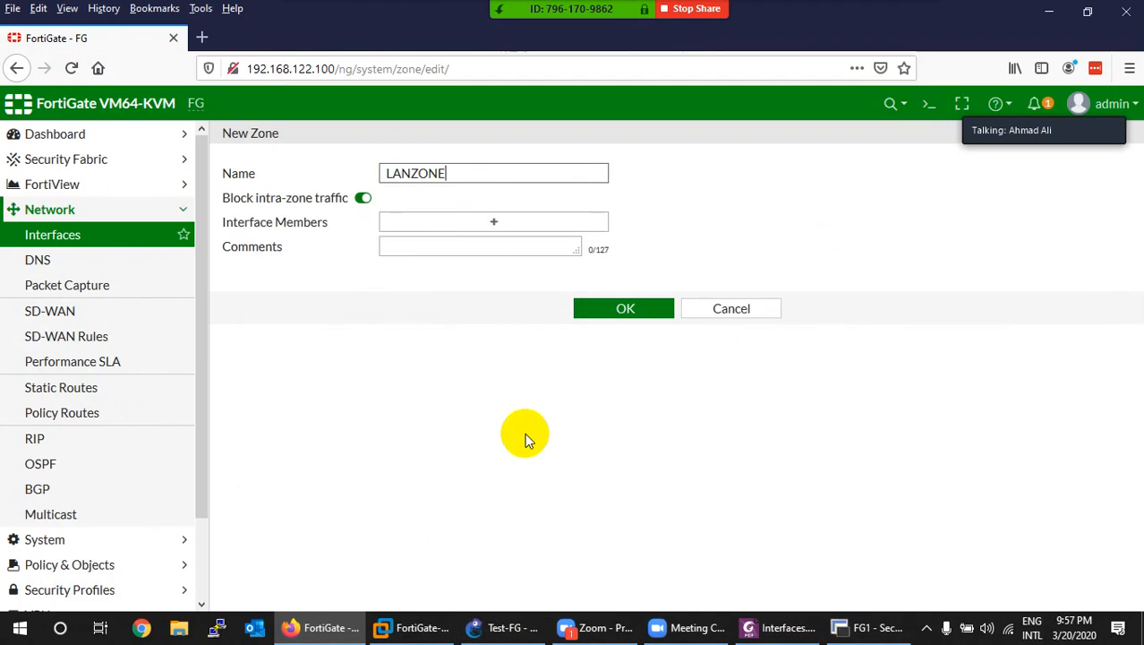
left_click(362, 198)
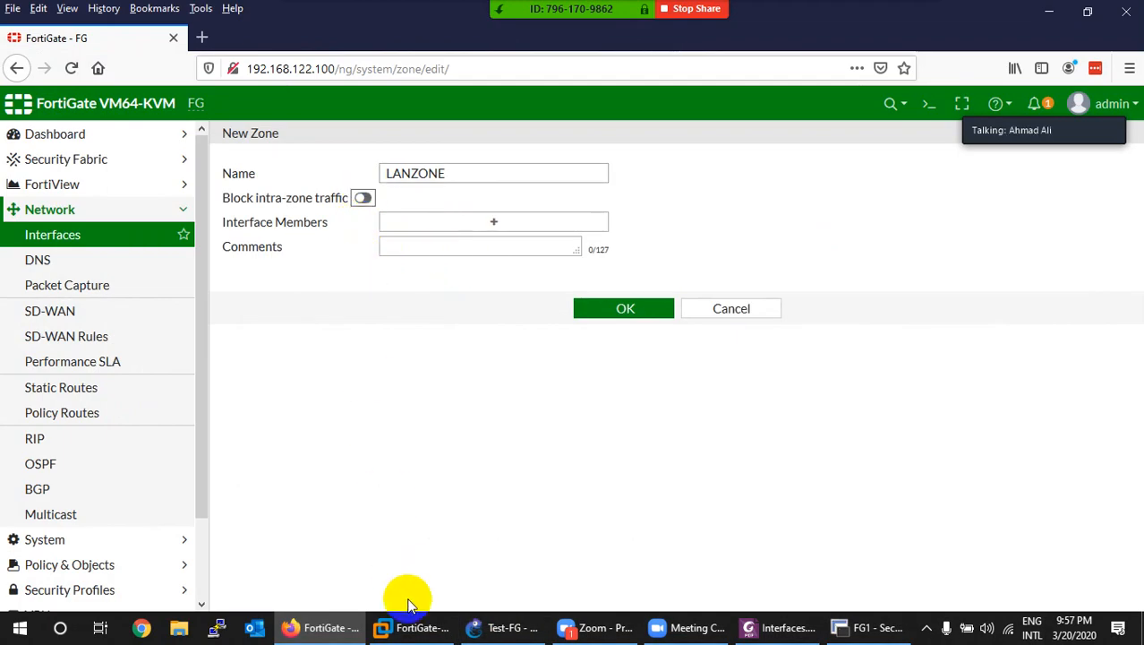
left_click(497, 627)
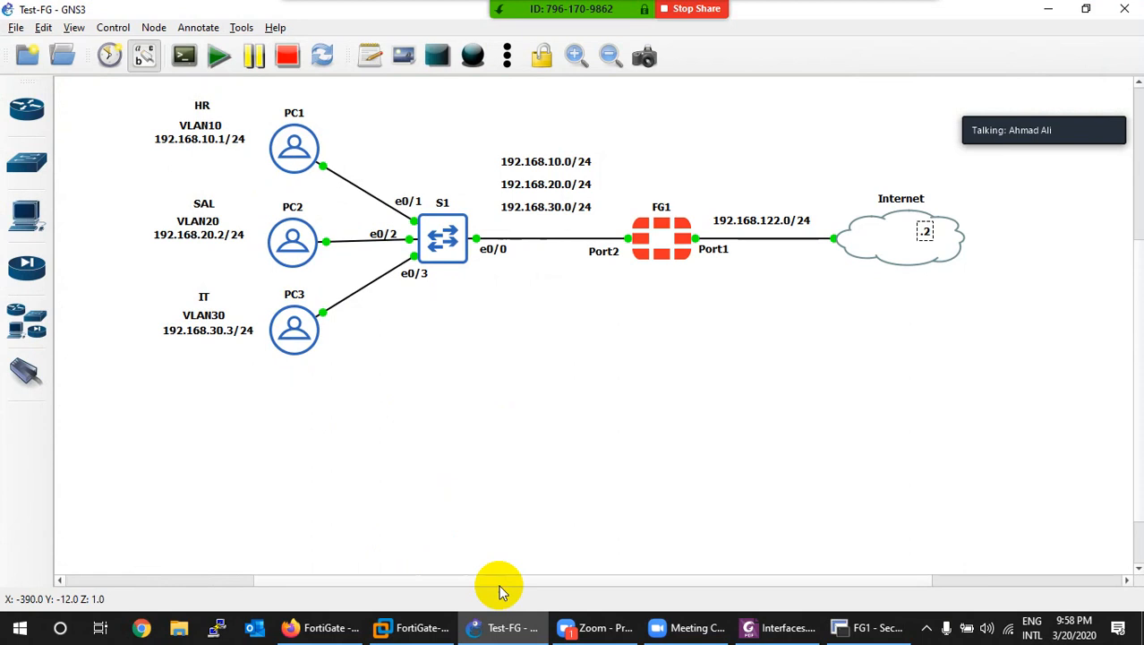
left_click(501, 625)
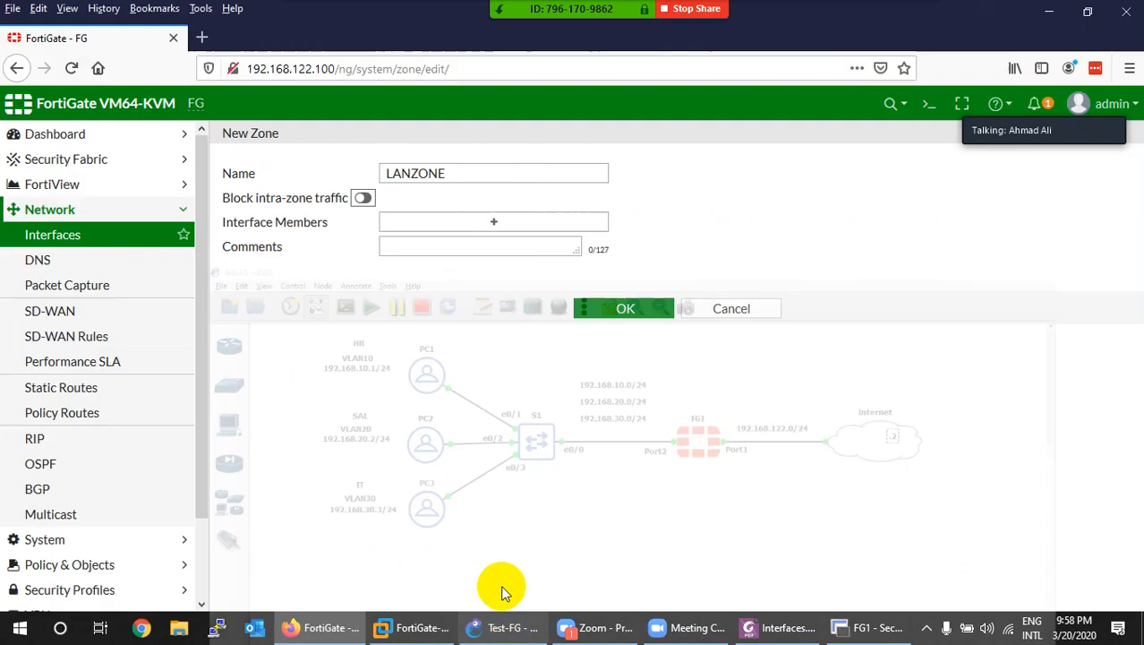
left_click(362, 197)
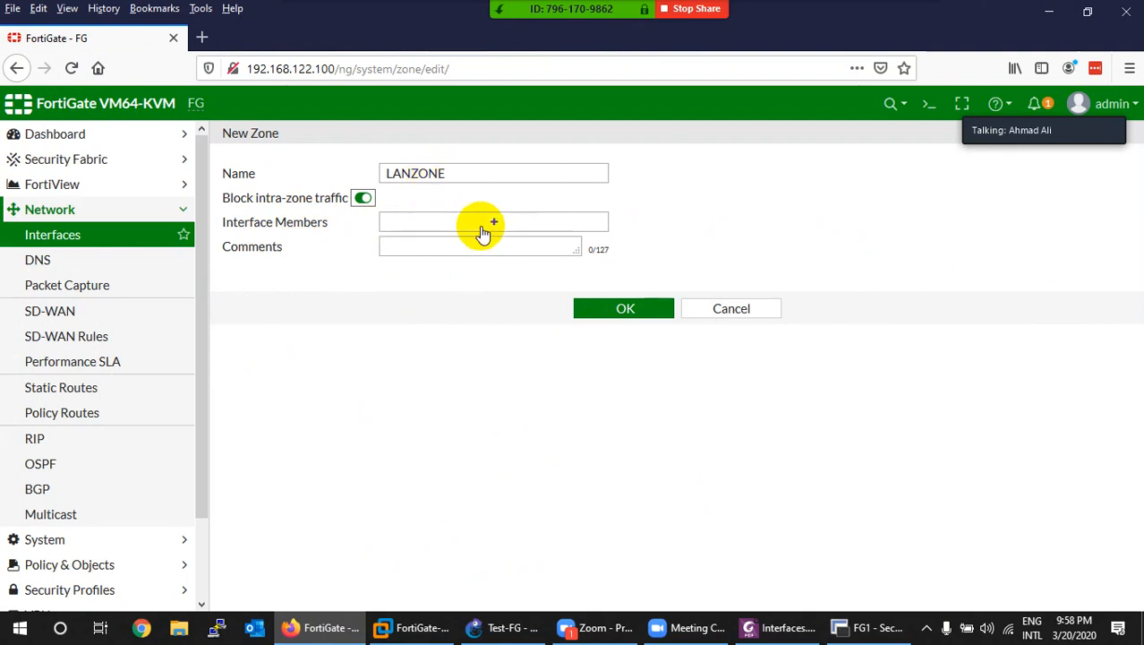
left_click(488, 224)
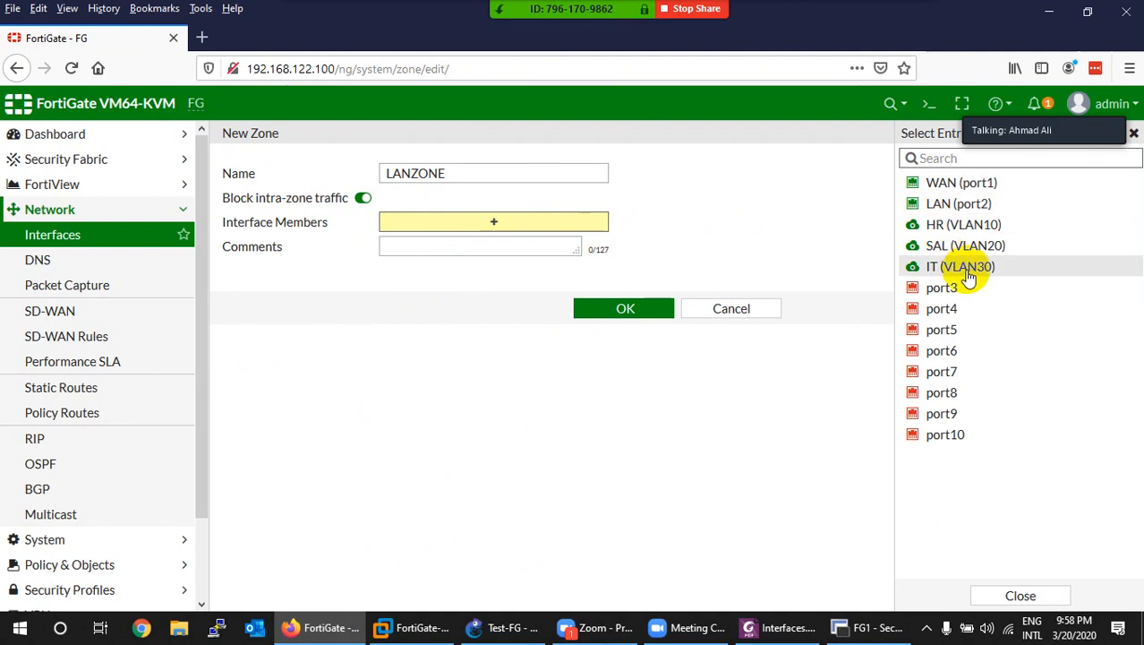
Step: Add LAN (port2), HR (VLAN10), SAL (VLAN20) and IT (VLAN30) to LANZONE and save it
left_click(967, 205)
left_click(968, 225)
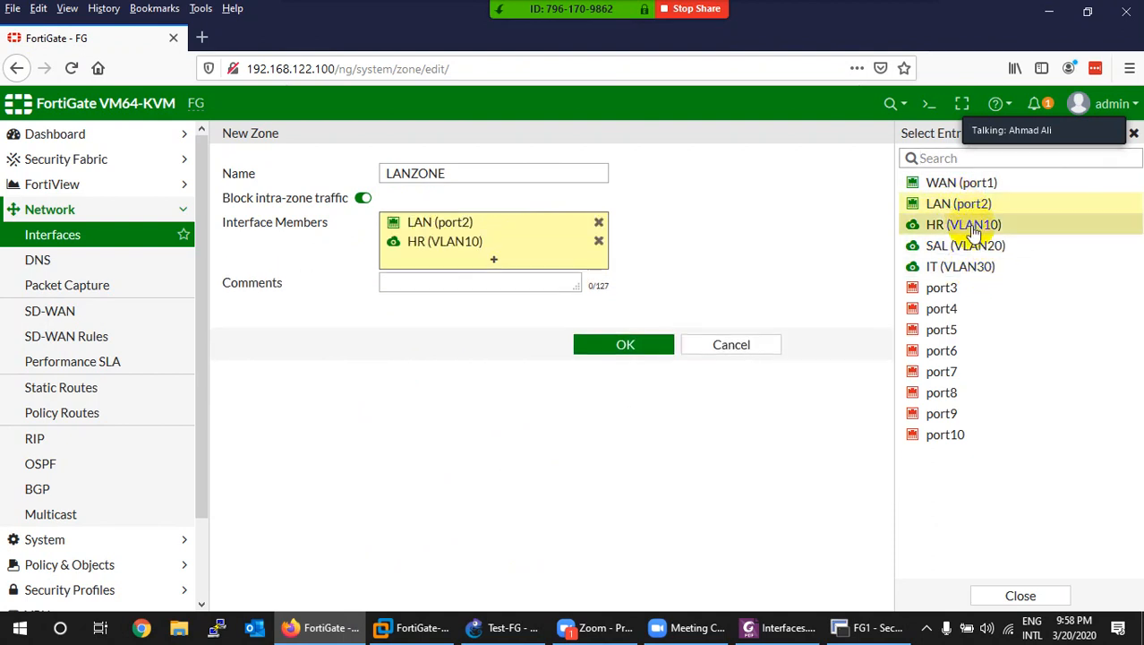
left_click(974, 247)
left_click(968, 267)
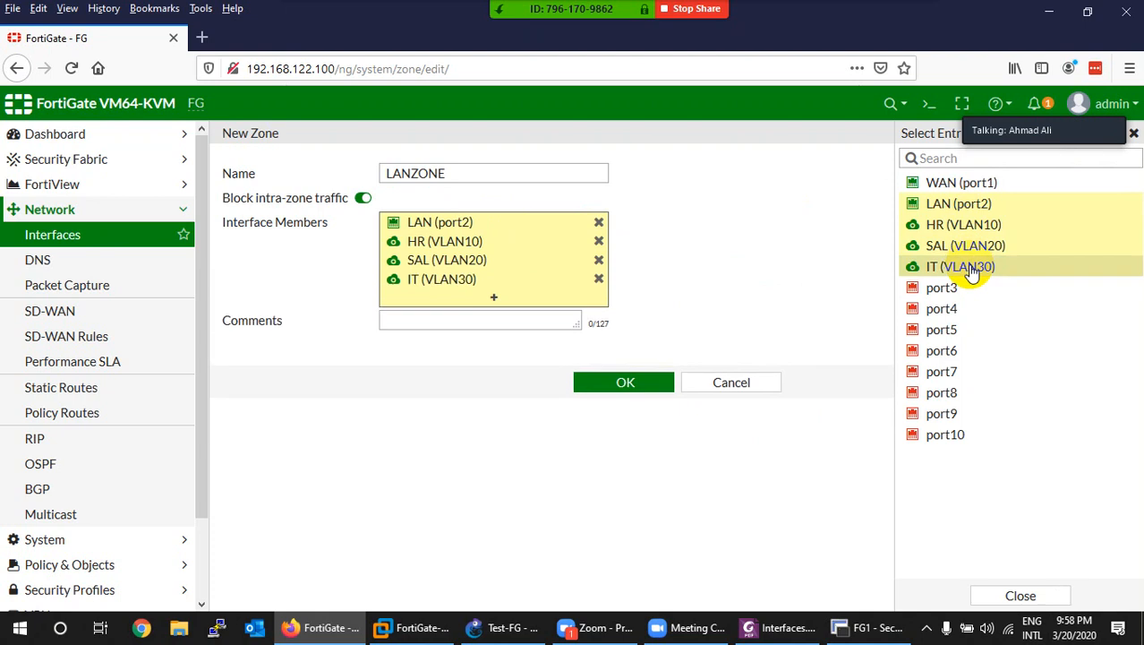
mouse_move(965, 211)
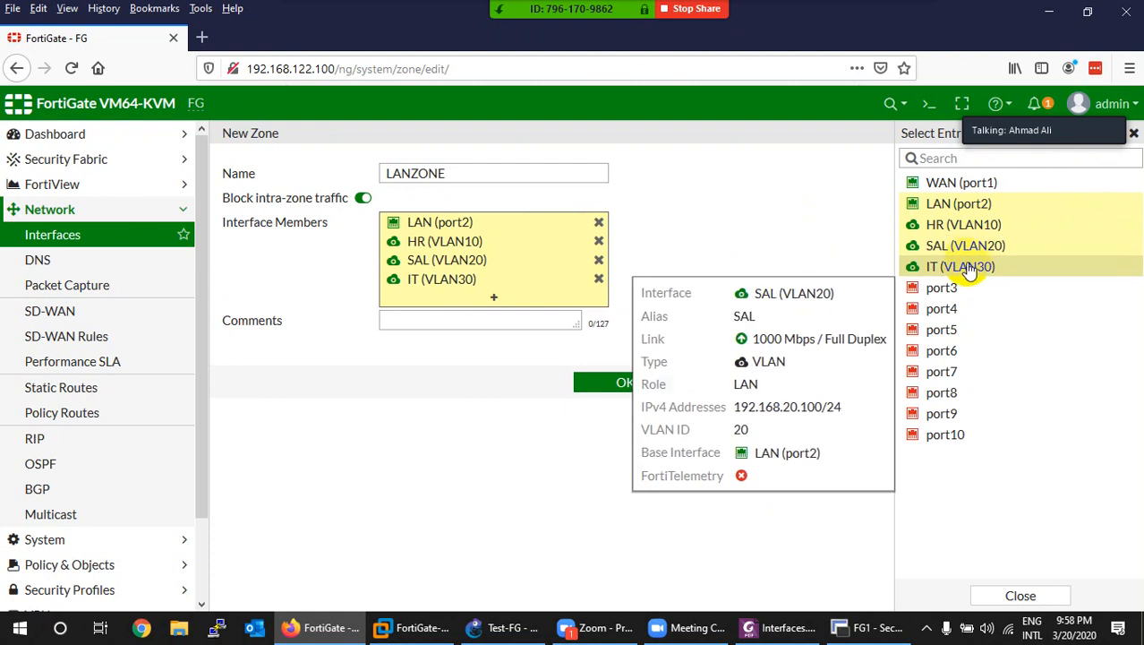
mouse_move(968, 274)
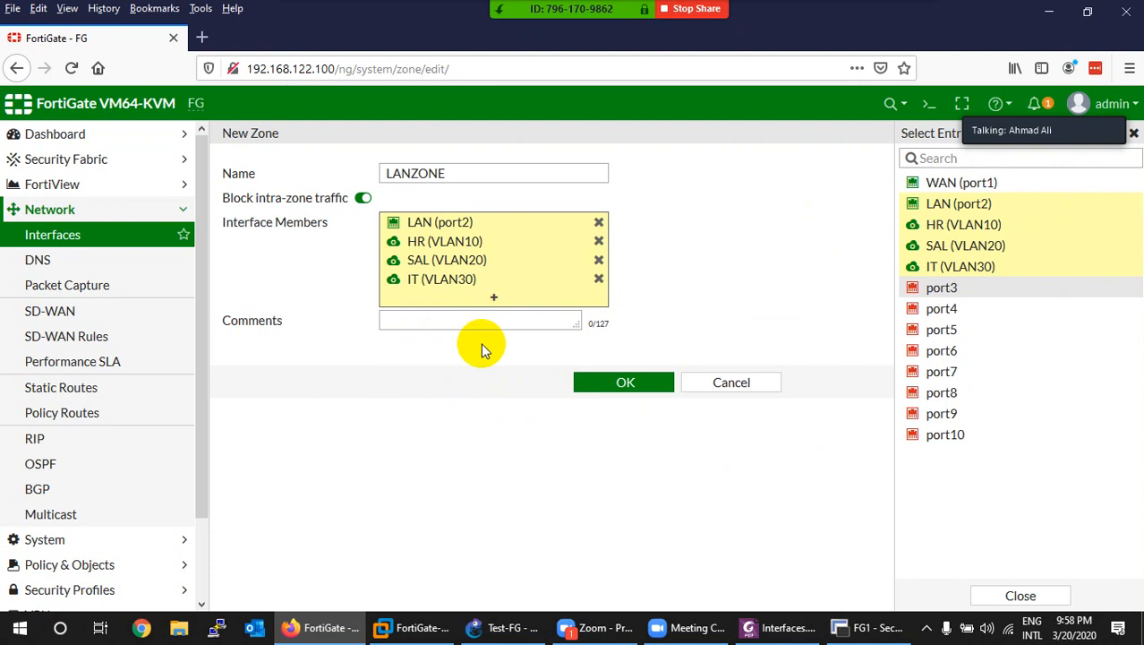
left_click(605, 391)
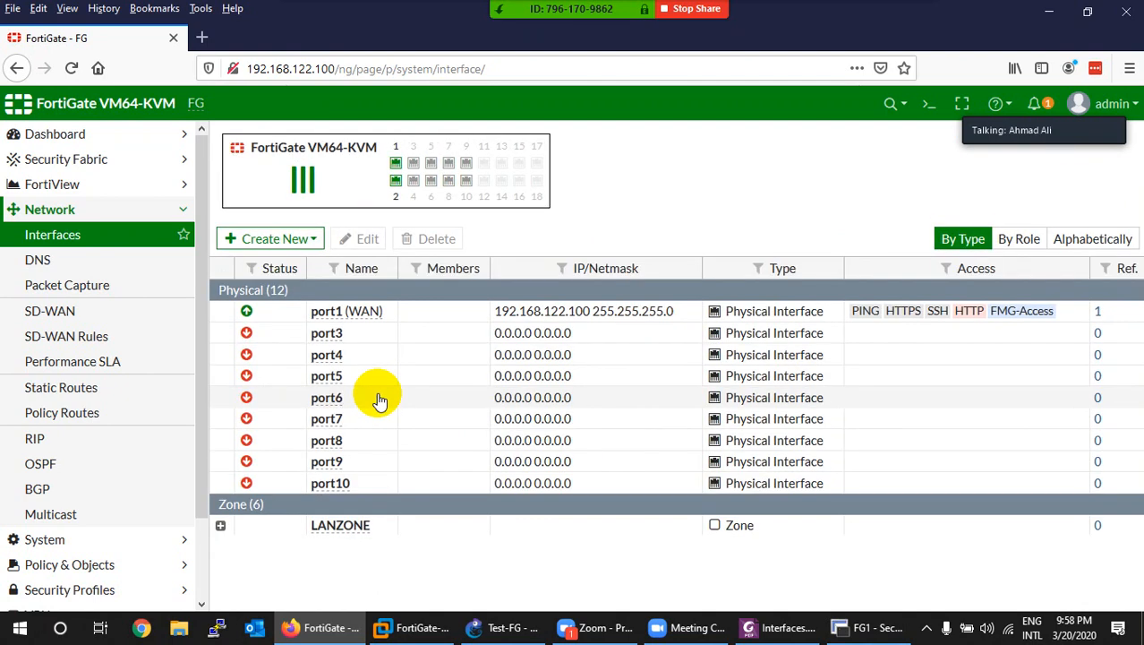
Step: Expand LANZONE to show its members port2 (LAN), VLAN10, VLAN20 and VLAN30
left_click(220, 531)
scroll(214, 524, "down", 1)
left_click_drag(251, 517, 260, 473)
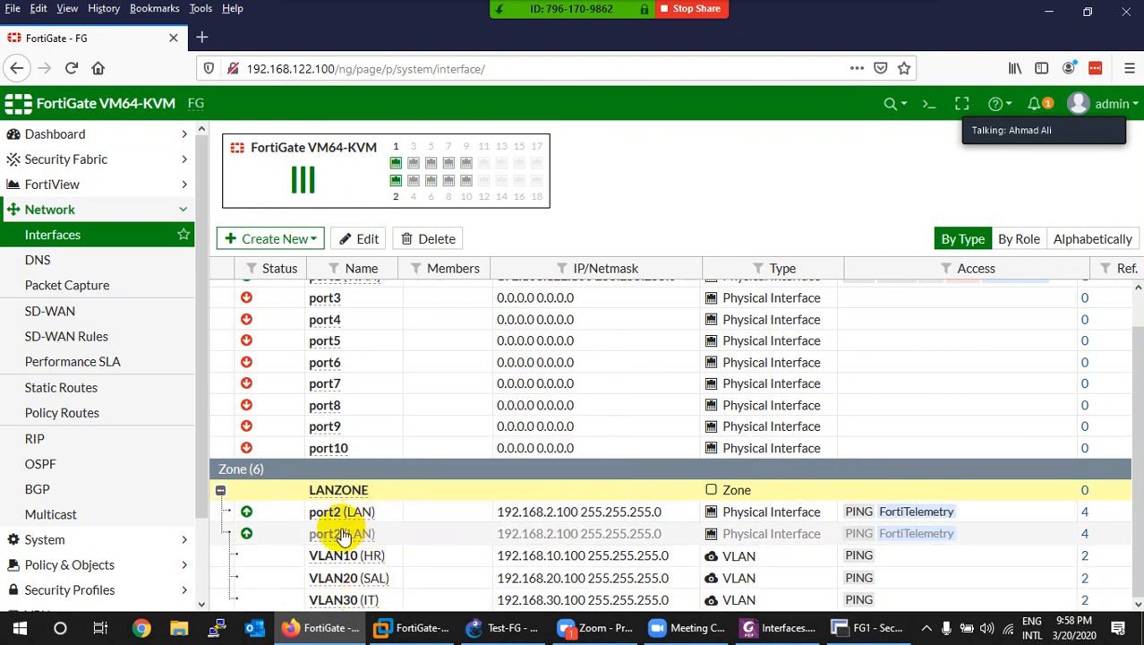
scroll(67, 483, "down", 2)
left_click(69, 474)
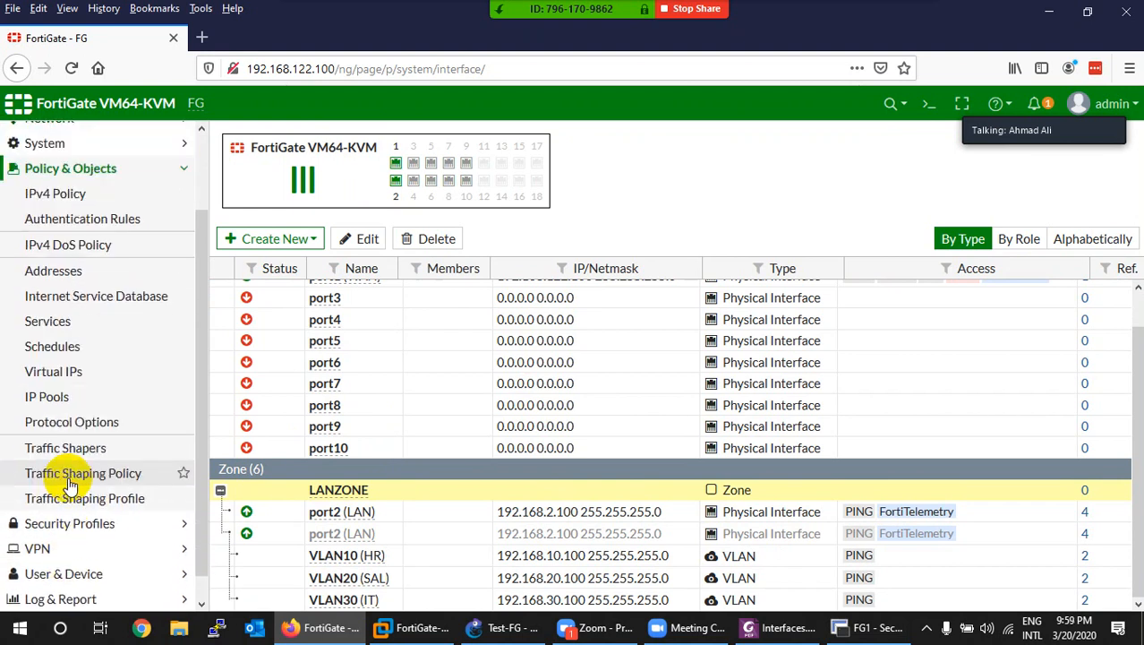
Step: Review the IPv4 policy list, start a new policy, then consult the Interfaces.pdf notes and GNS3 topology
left_click(61, 207)
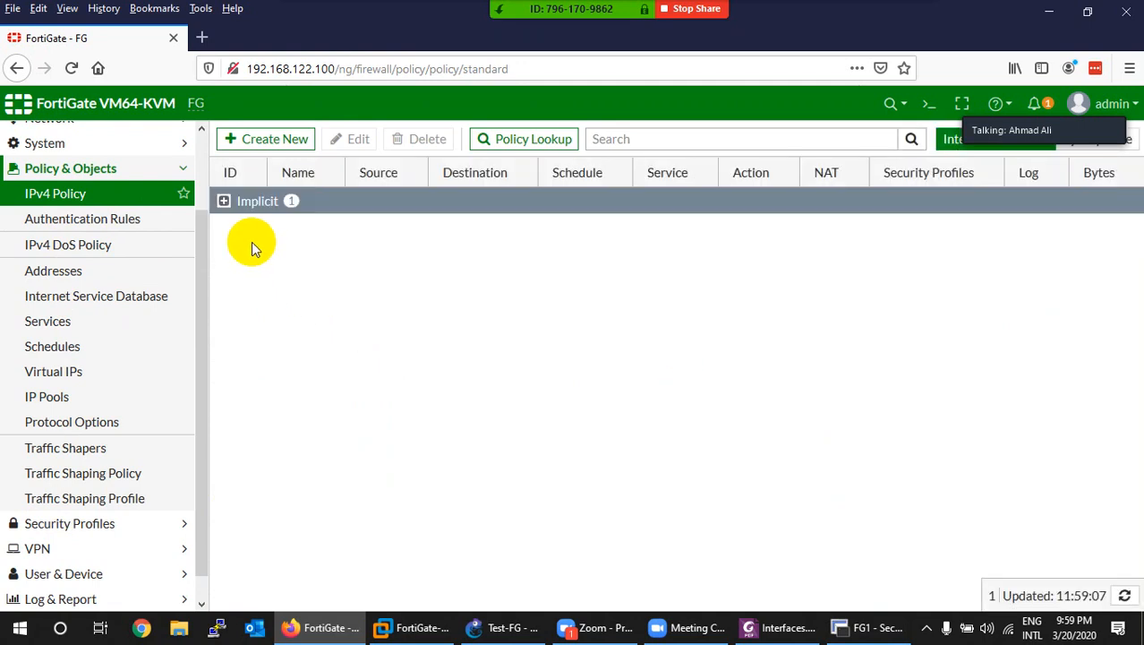
left_click(235, 208)
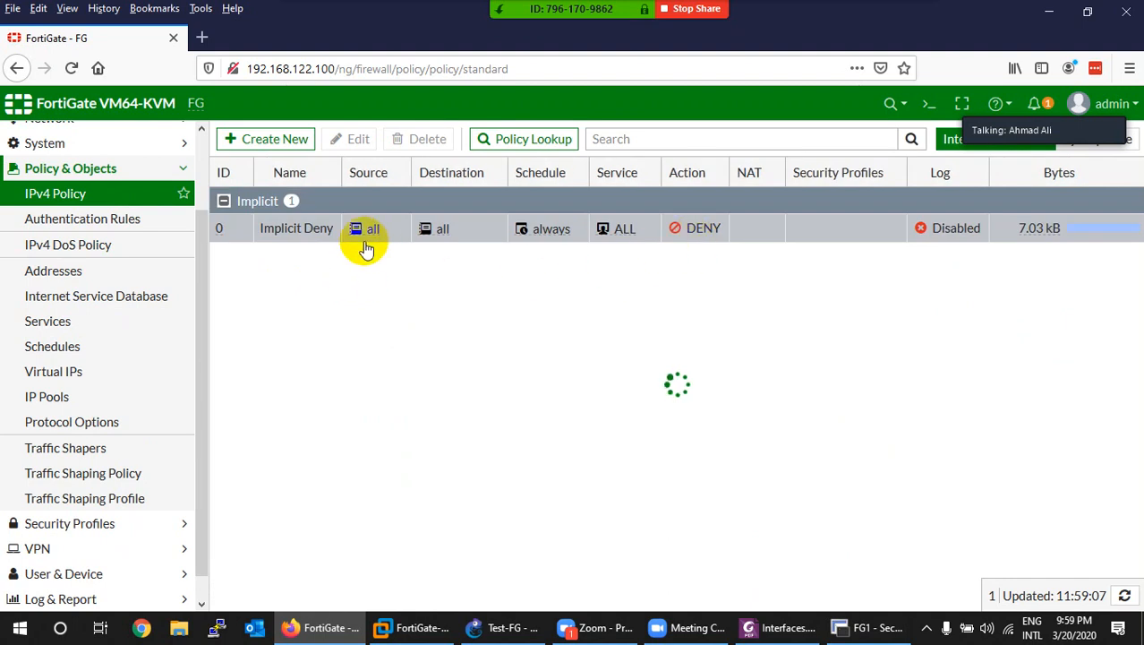
left_click(267, 146)
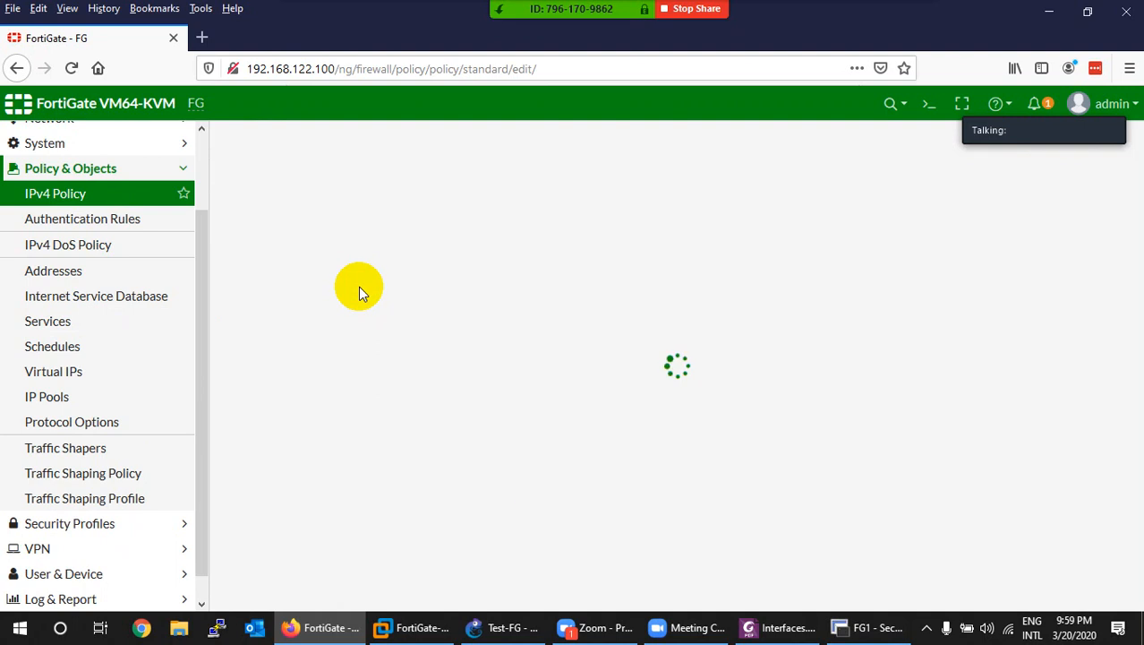
left_click(780, 627)
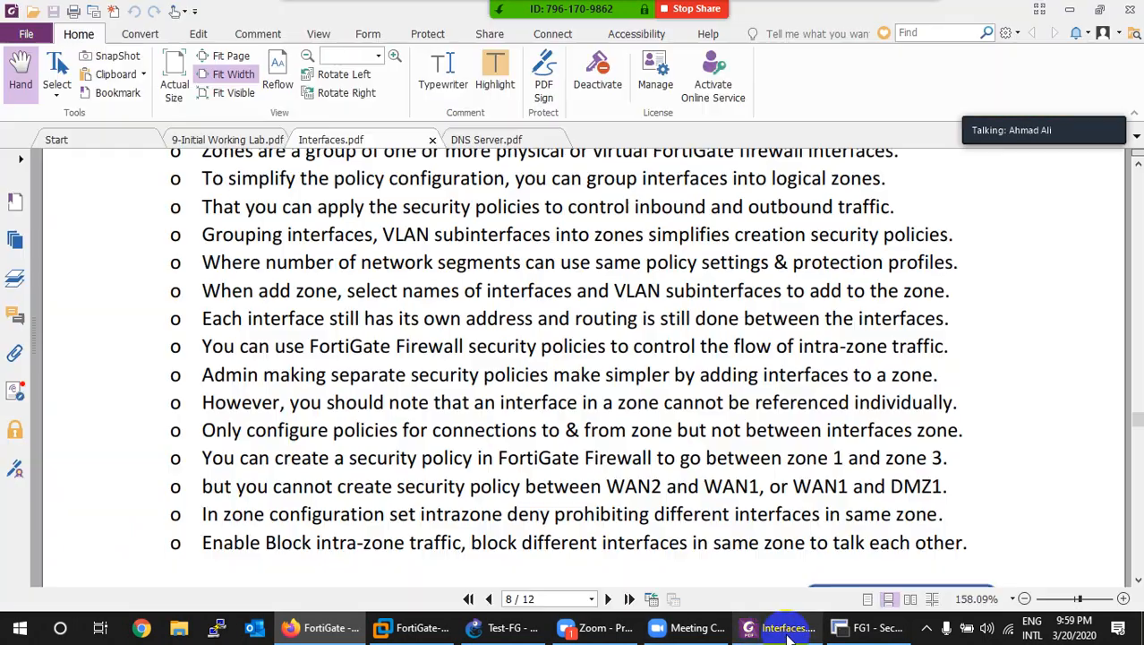
left_click(503, 627)
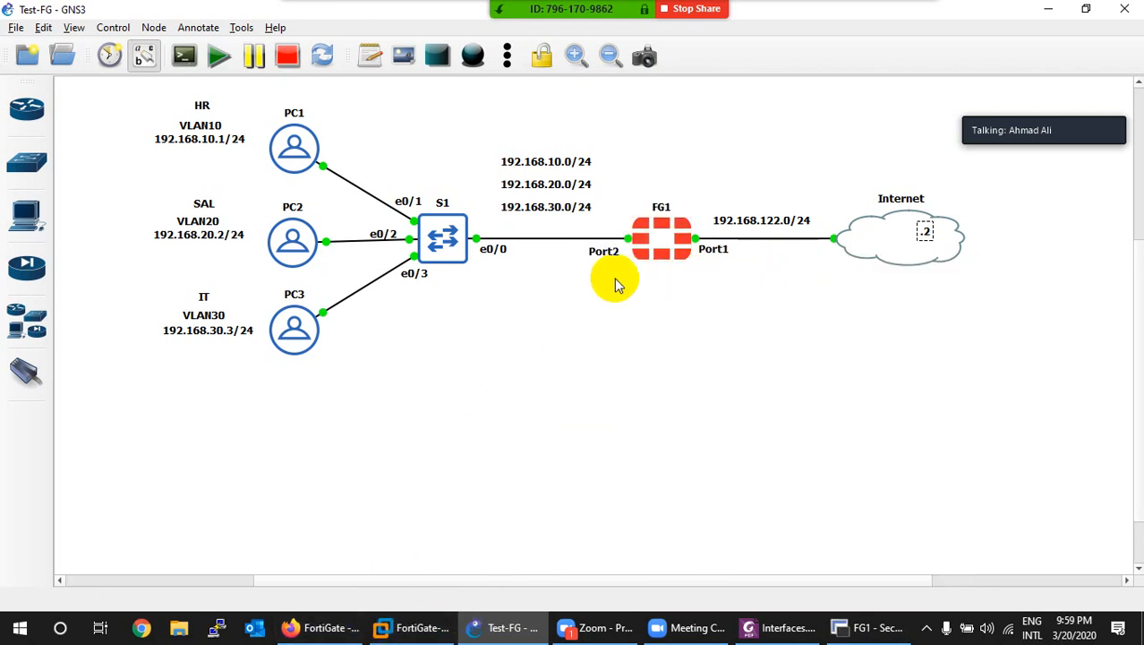
Step: Name the new policy MYLAN-Policy, incoming LANZONE and outgoing WAN (port1)
left_click(320, 628)
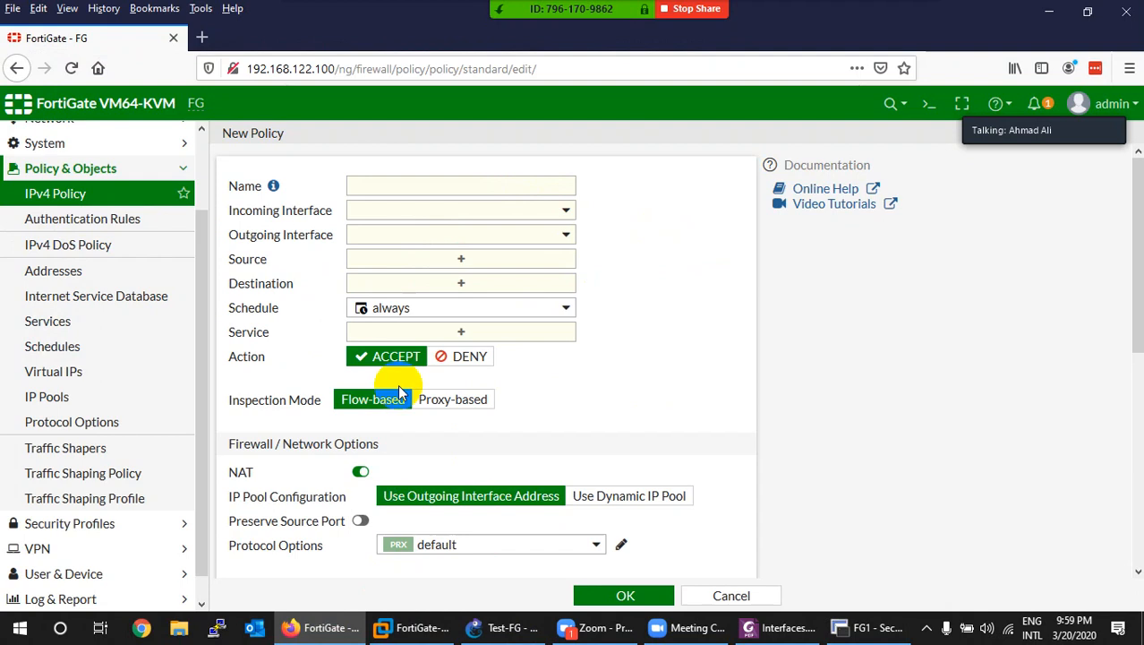
left_click(442, 185)
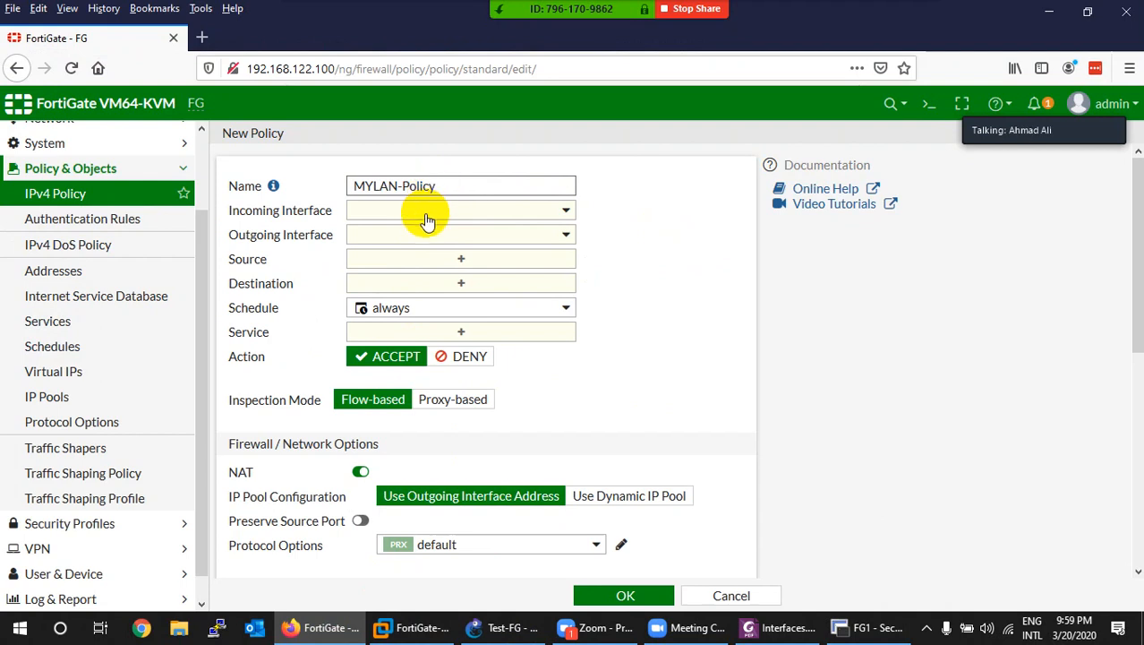
left_click(435, 211)
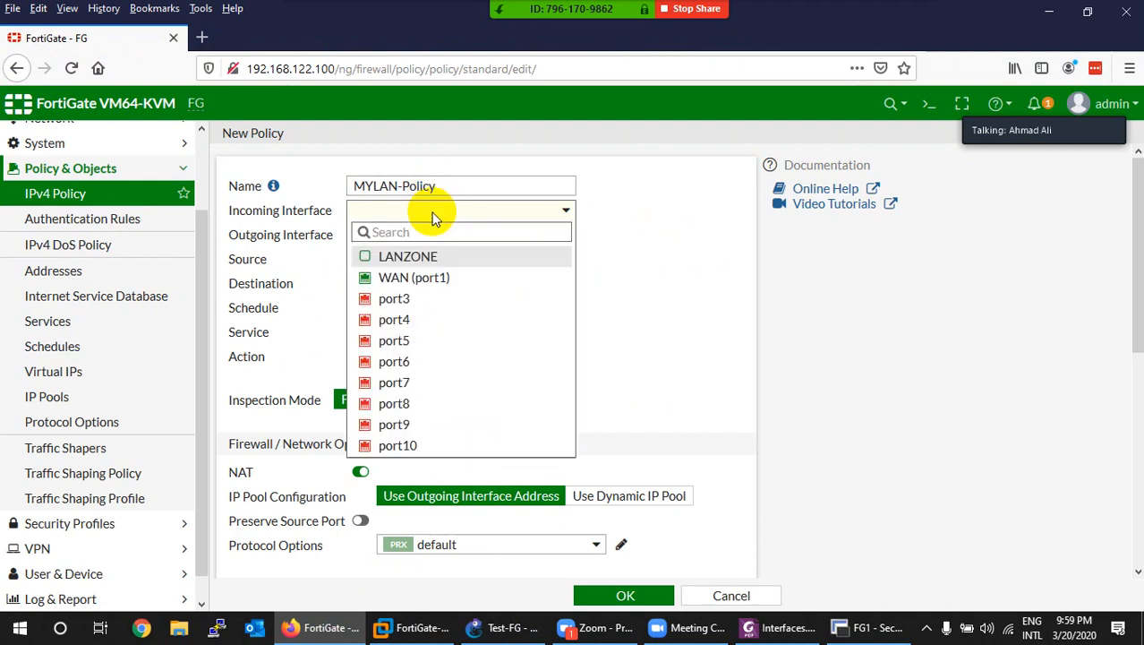
mouse_move(394, 270)
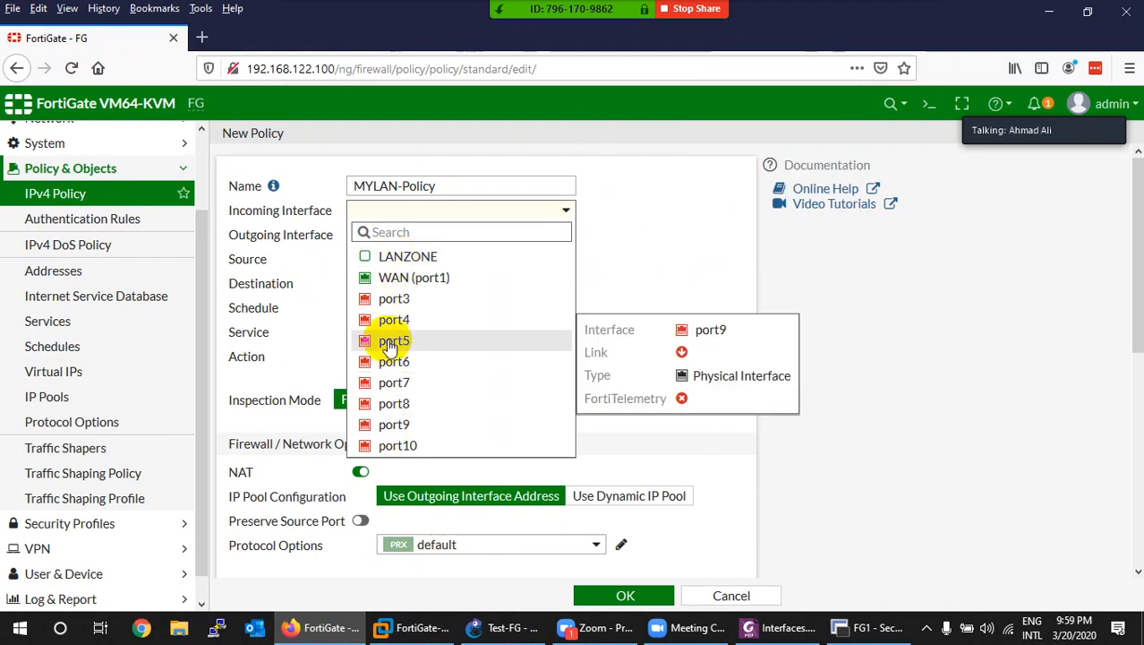
left_click(408, 258)
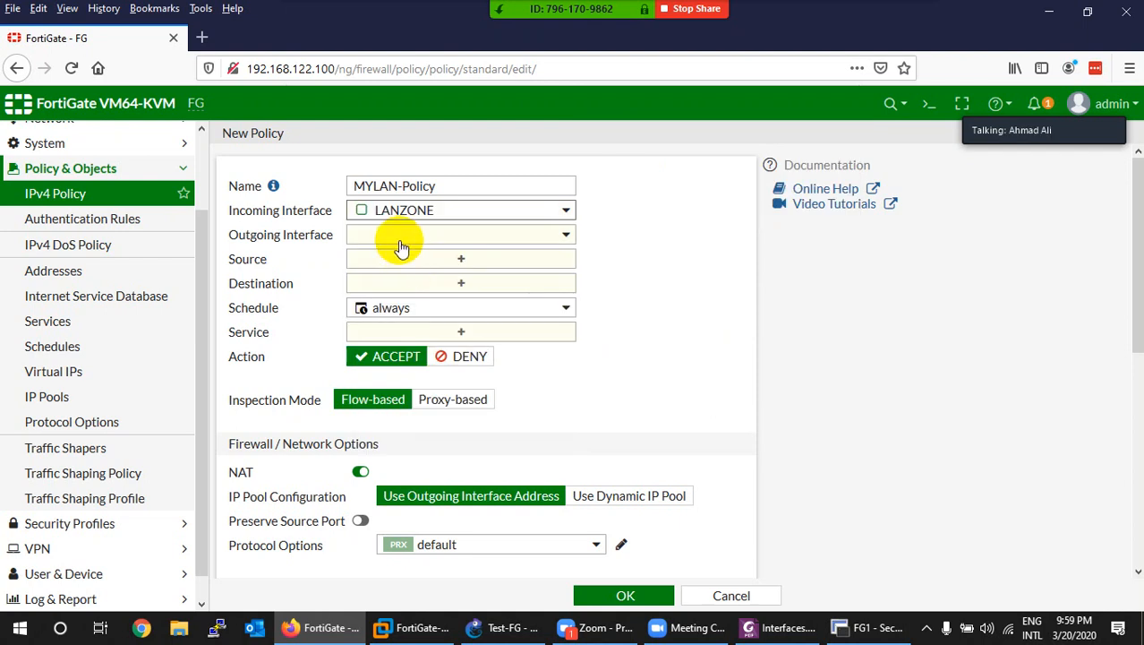
left_click(397, 236)
left_click(410, 304)
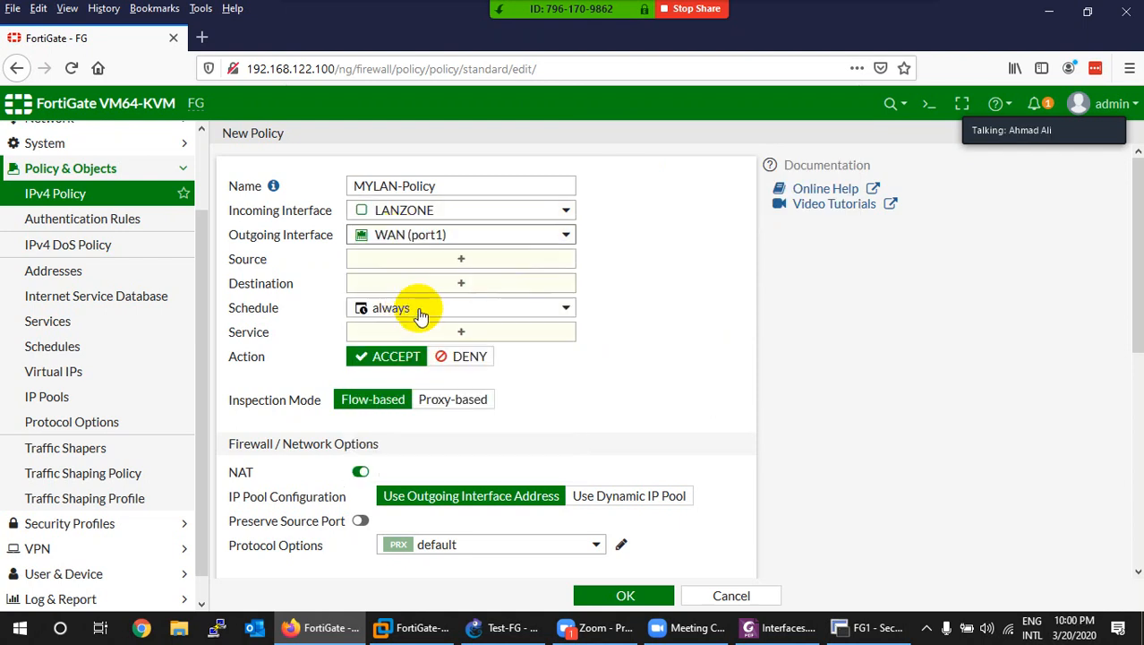
Step: Set source and destination to all, service ALL, log all sessions, and save the policy
left_click(392, 259)
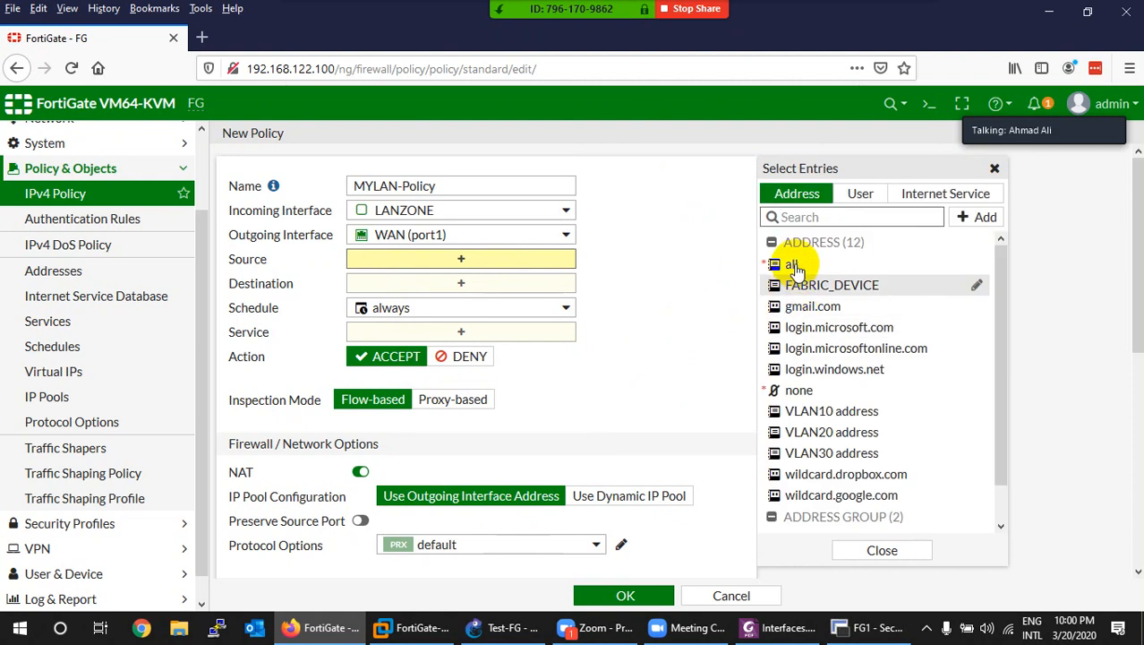
left_click(793, 264)
left_click(465, 303)
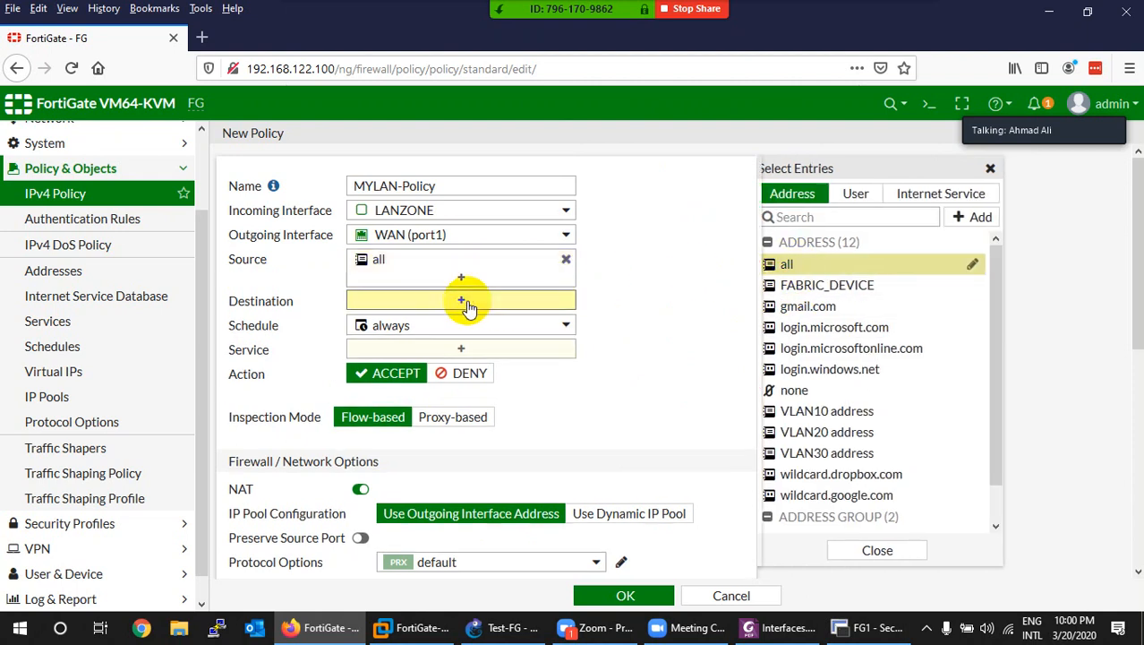
left_click(788, 264)
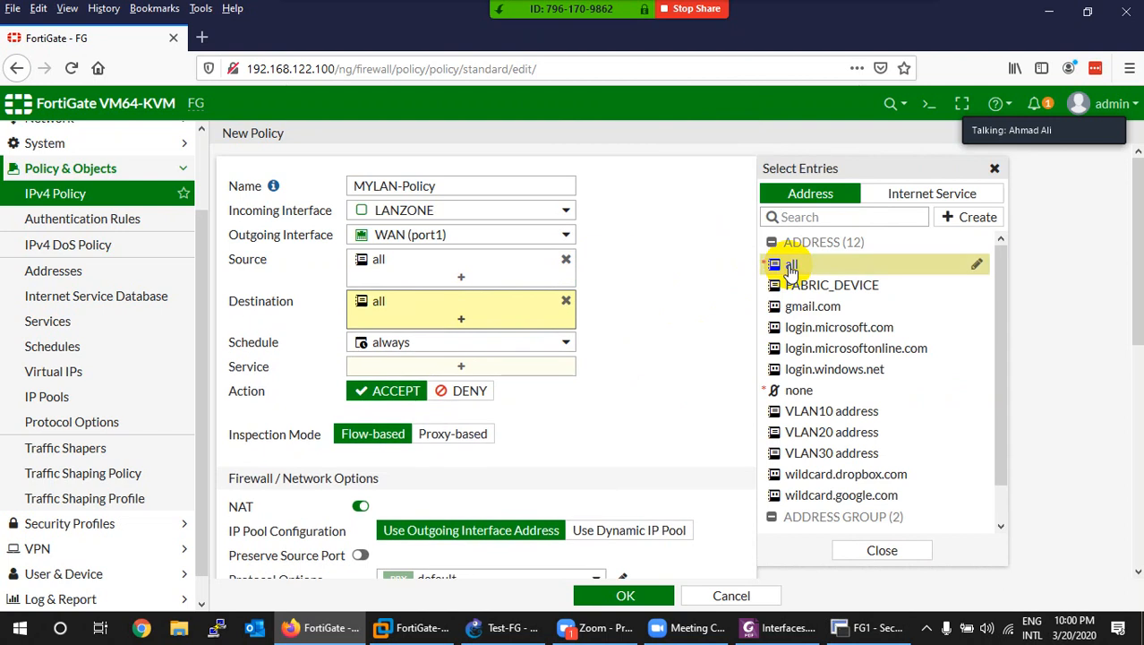
left_click(426, 369)
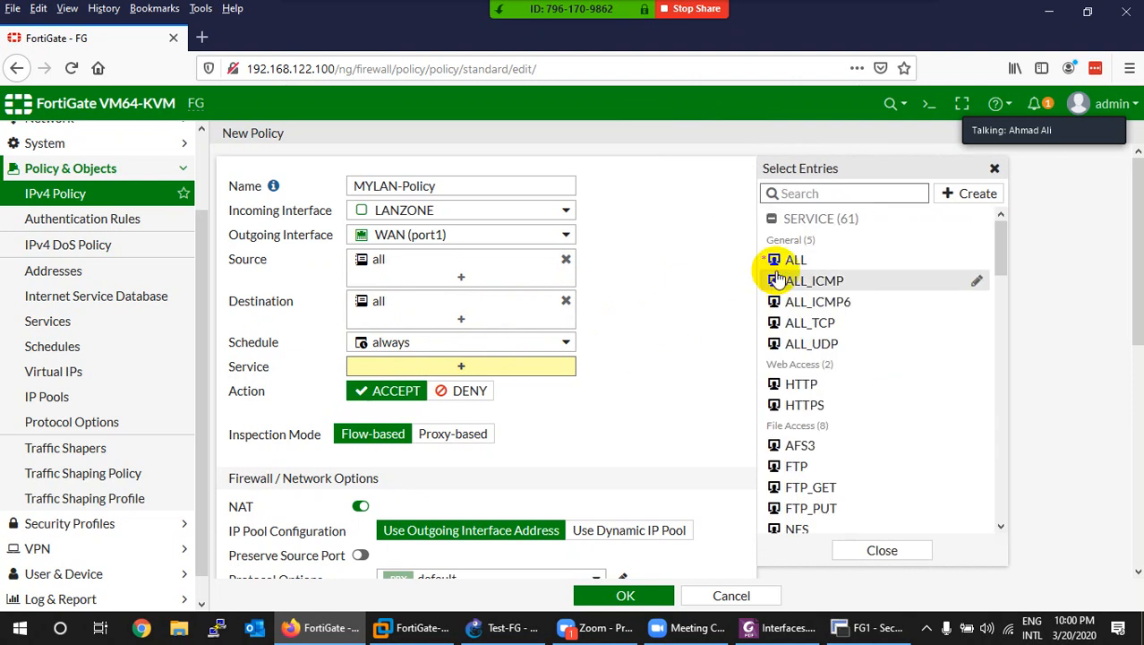
left_click(791, 259)
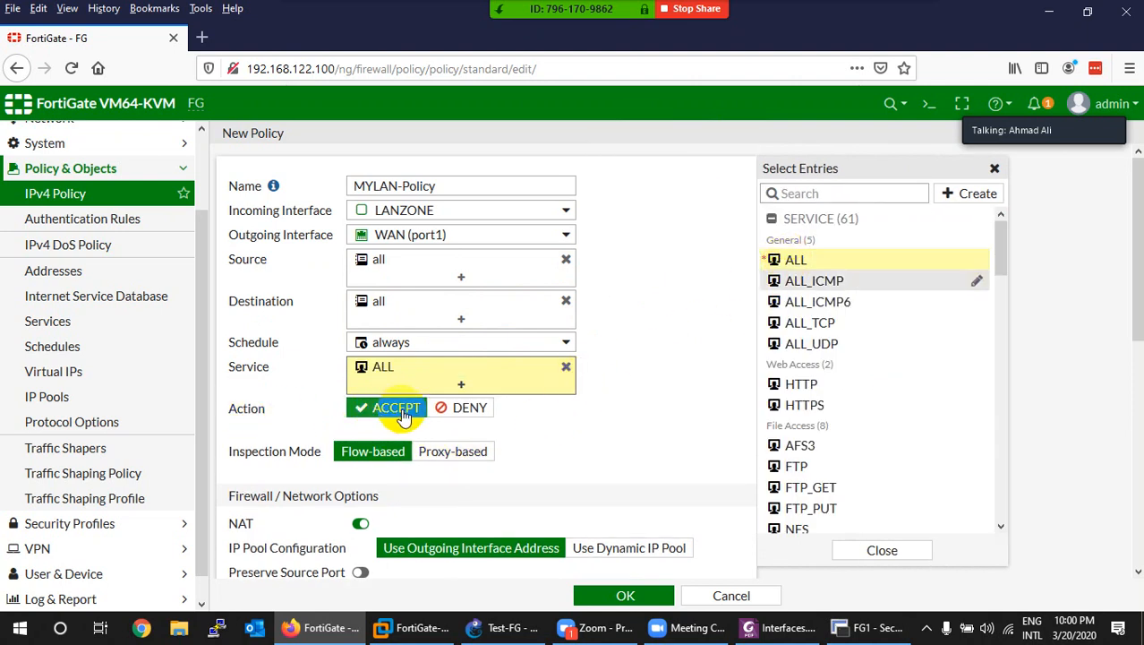
left_click(532, 421)
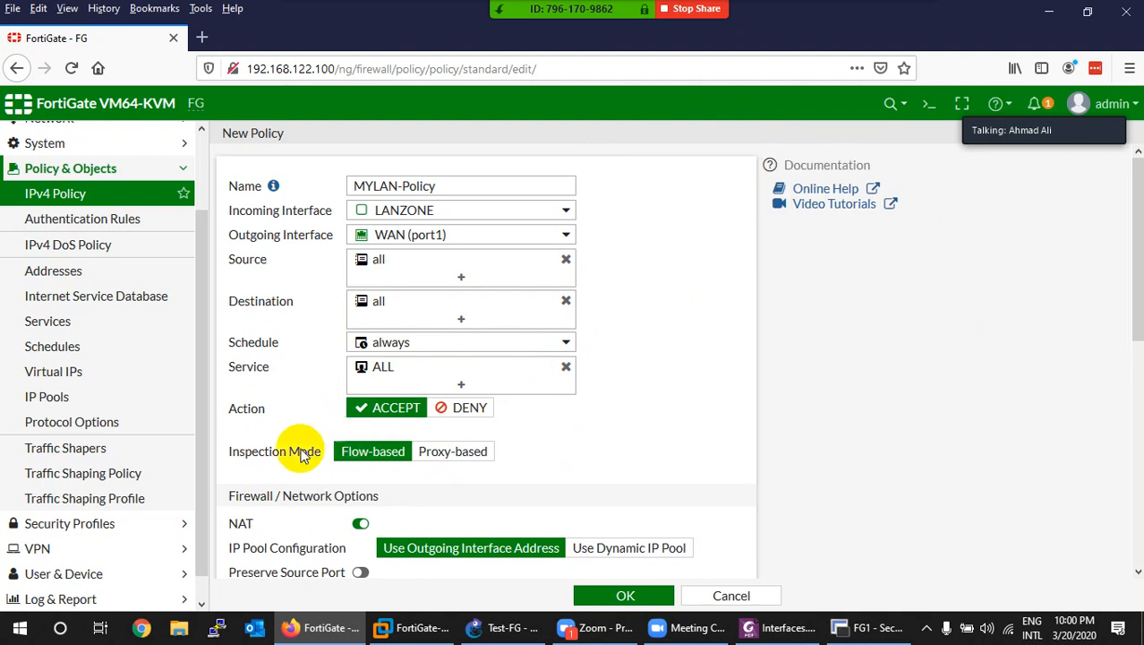
scroll(439, 396, "down", 5)
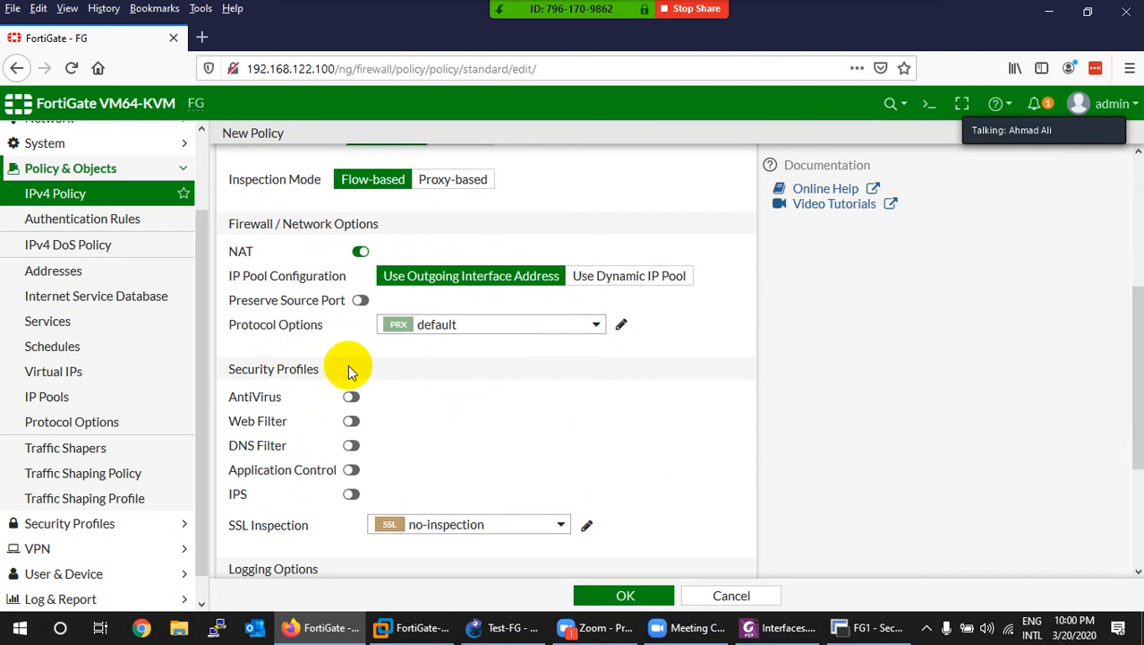
scroll(358, 385, "down", 3)
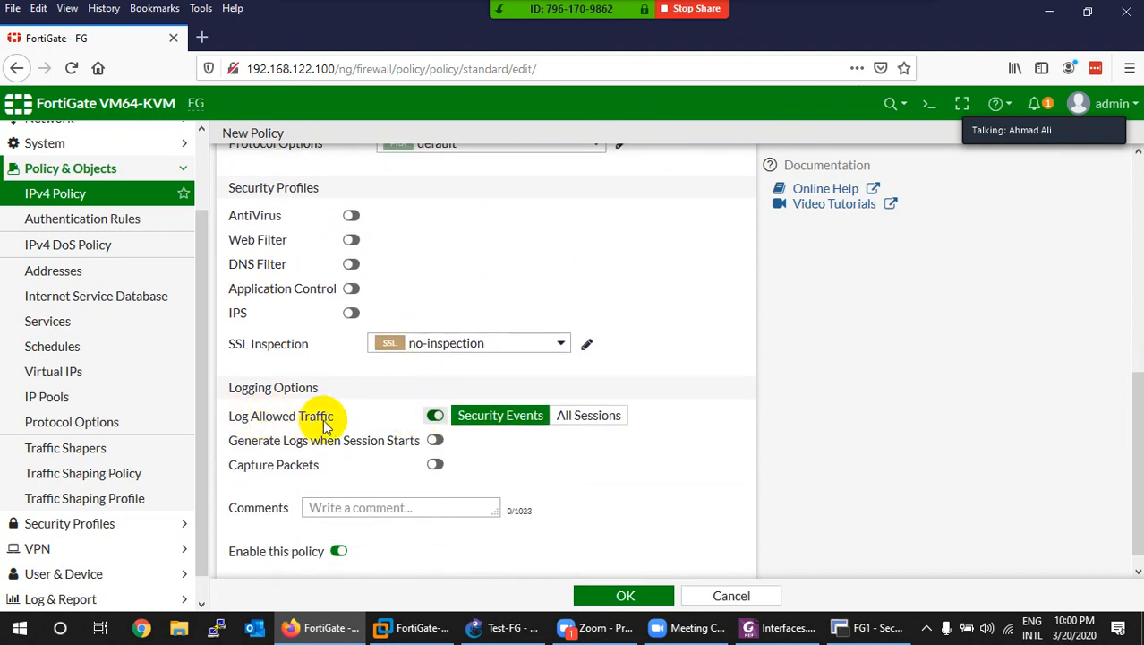
left_click(583, 419)
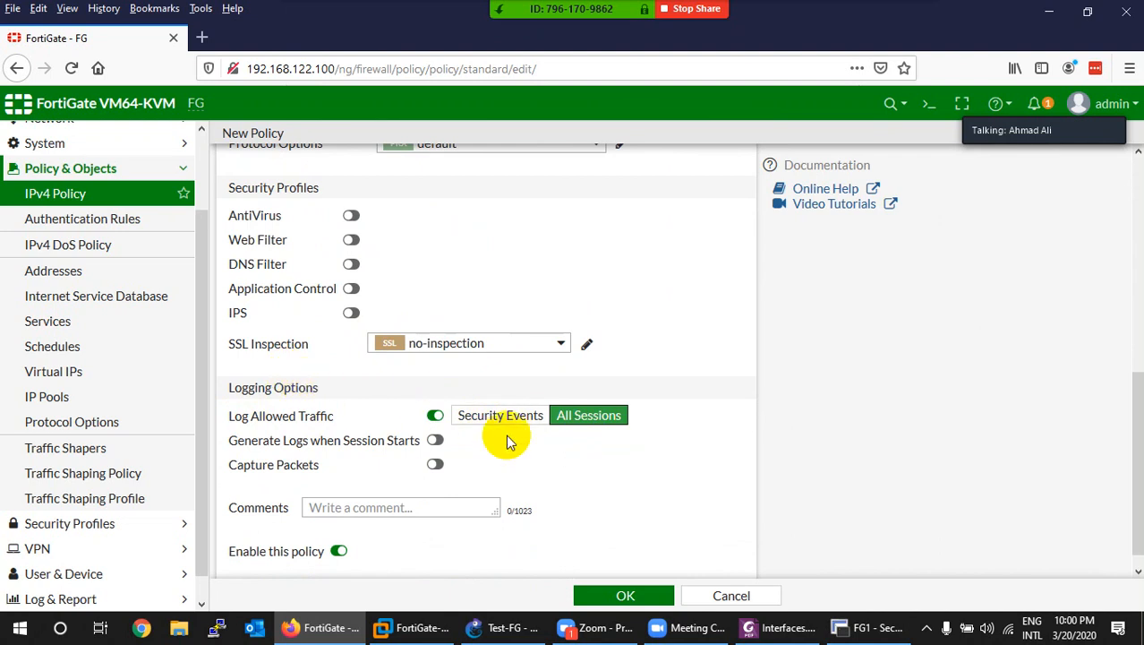
left_click(608, 598)
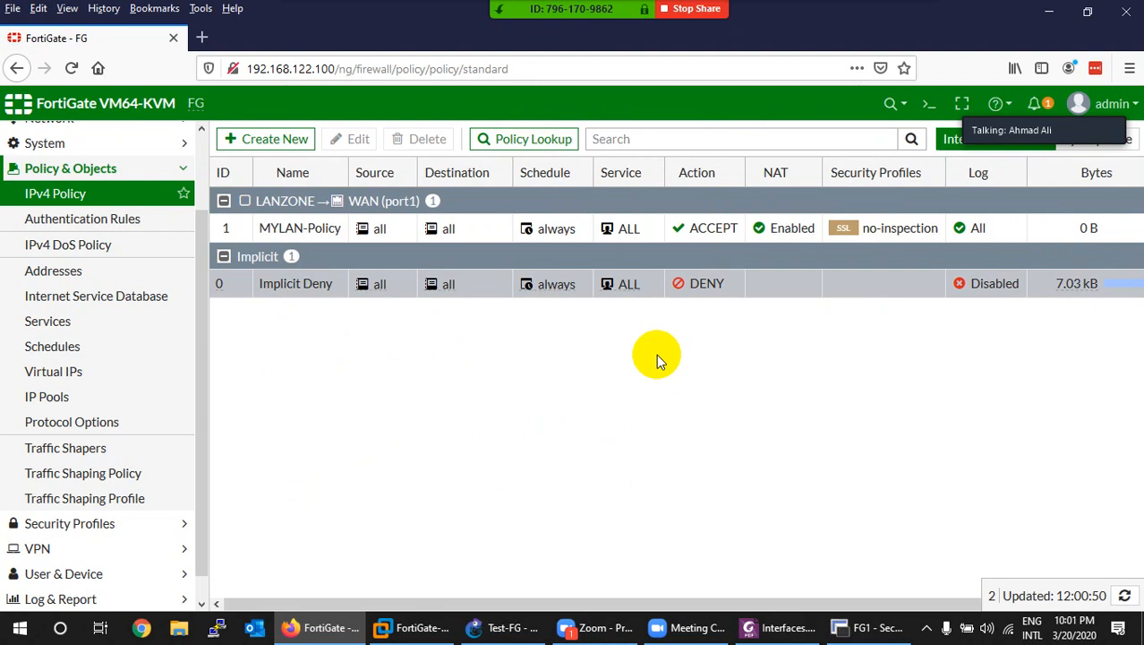
left_click(506, 627)
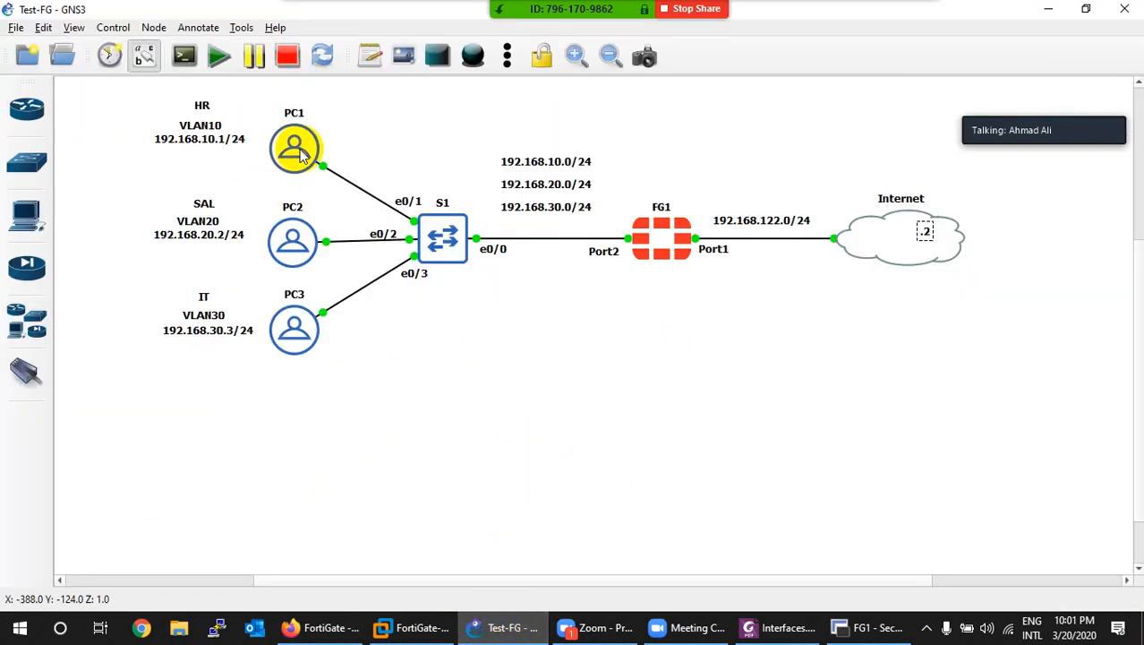
right_click(301, 154)
left_click(324, 180)
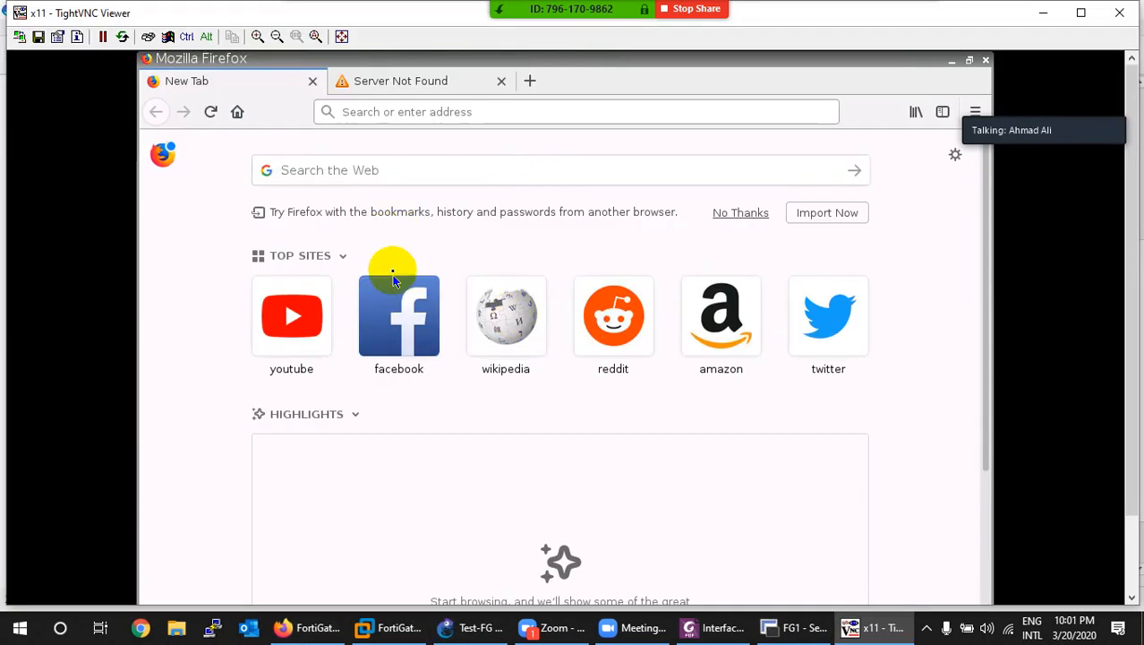
left_click(401, 314)
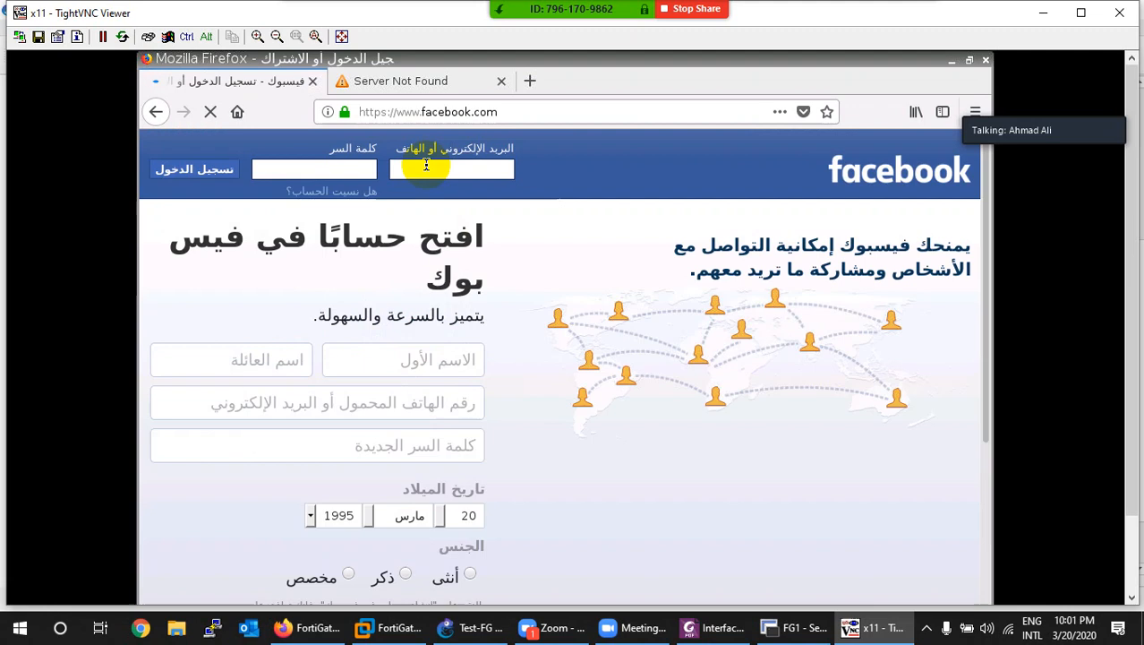
left_click(873, 626)
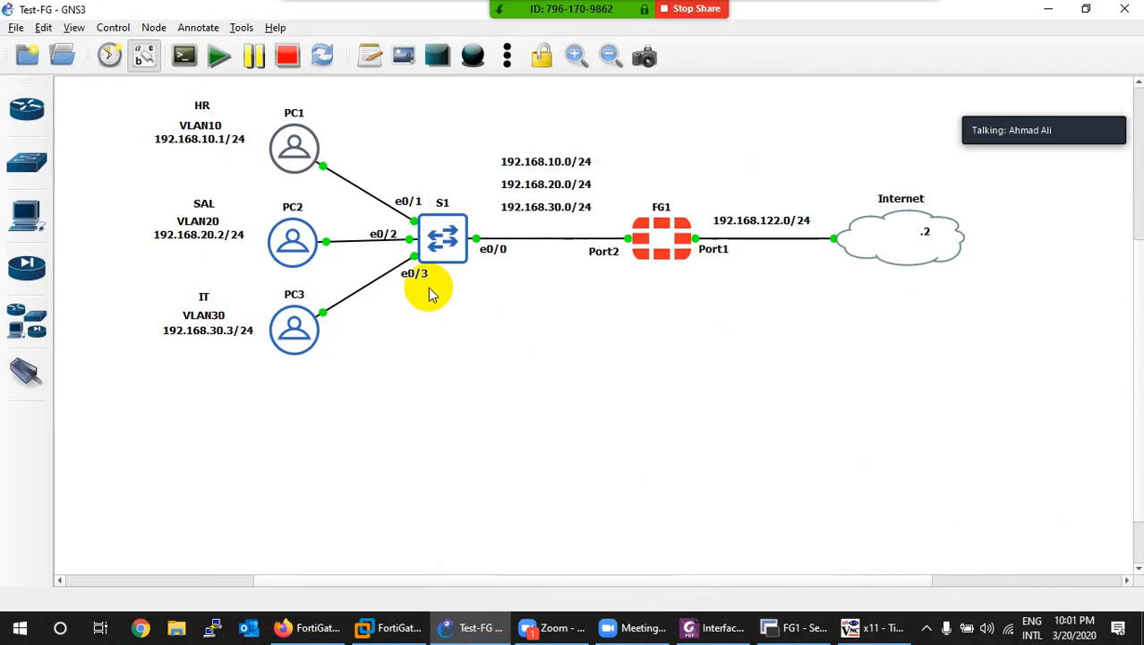
right_click(291, 234)
left_click(302, 254)
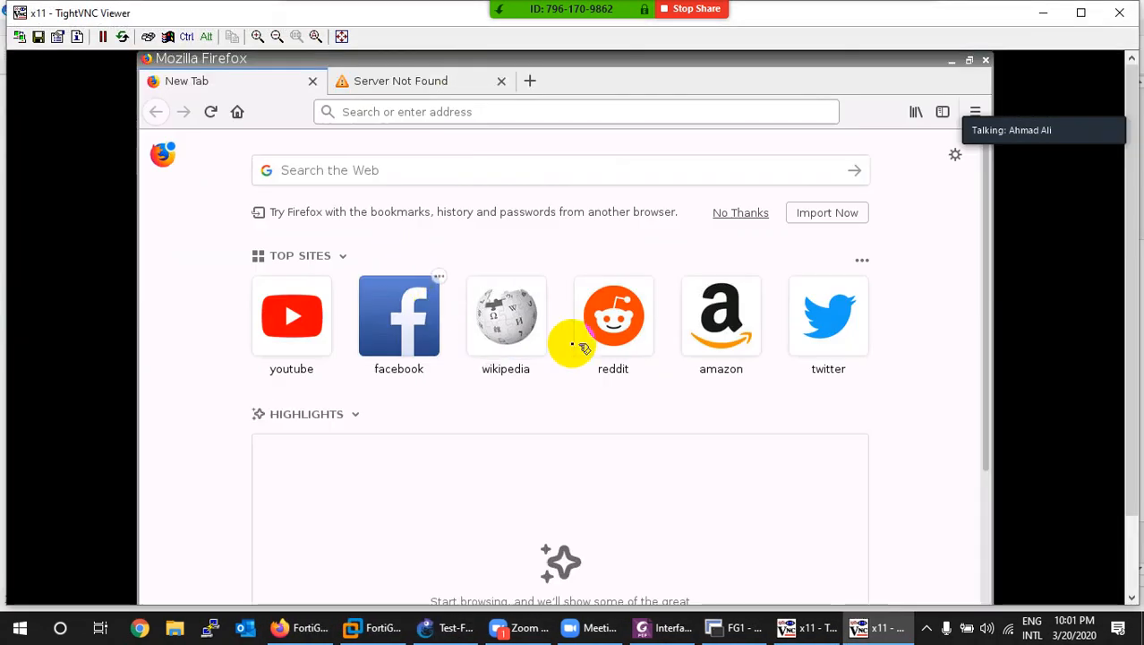
left_click(708, 322)
left_click(876, 625)
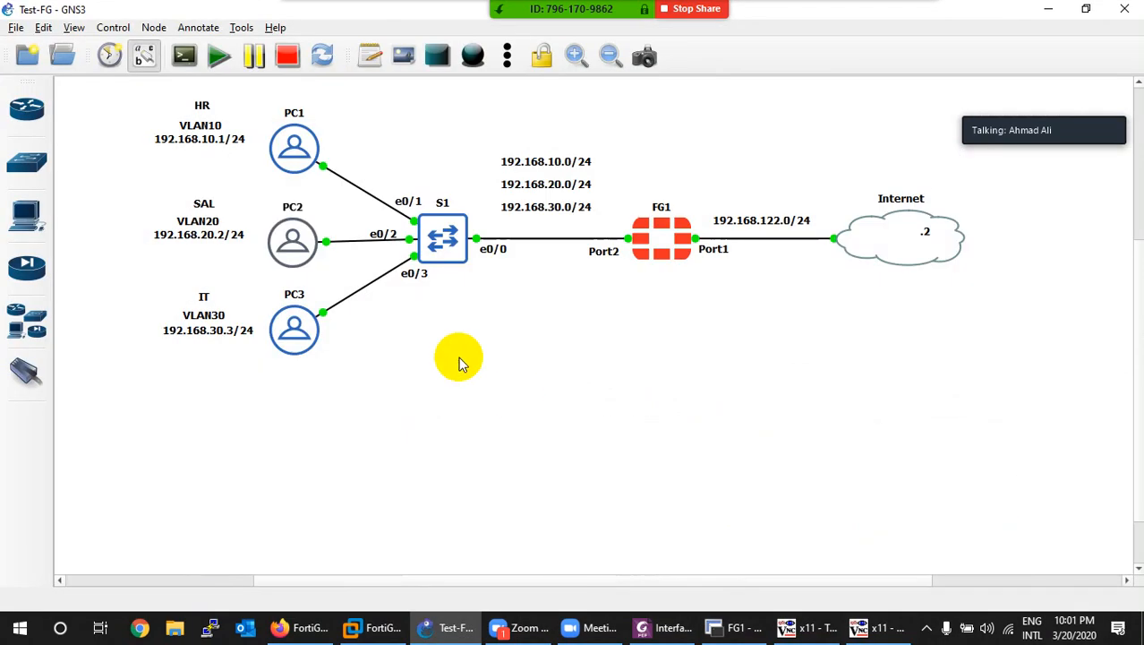
right_click(285, 331)
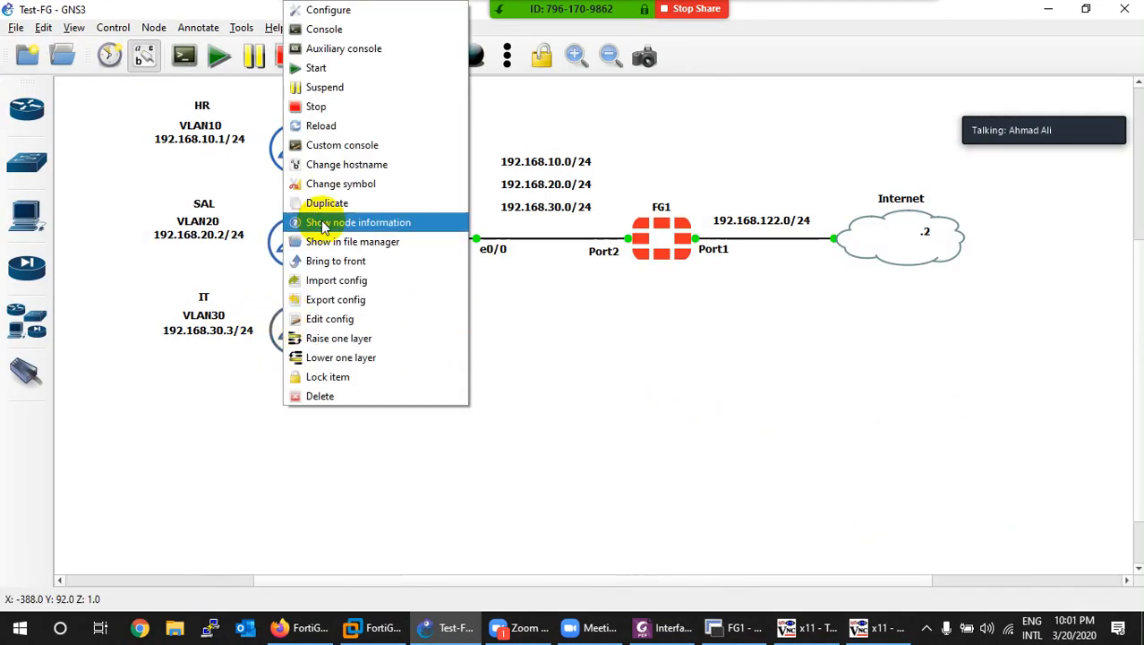
left_click(324, 30)
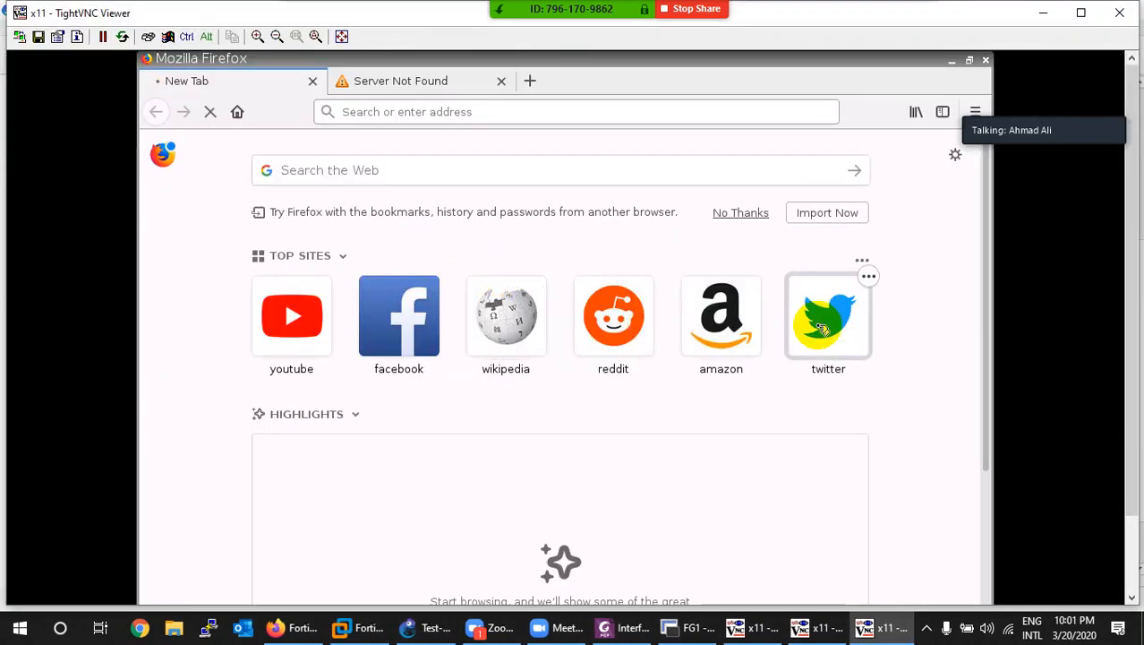
left_click(815, 630)
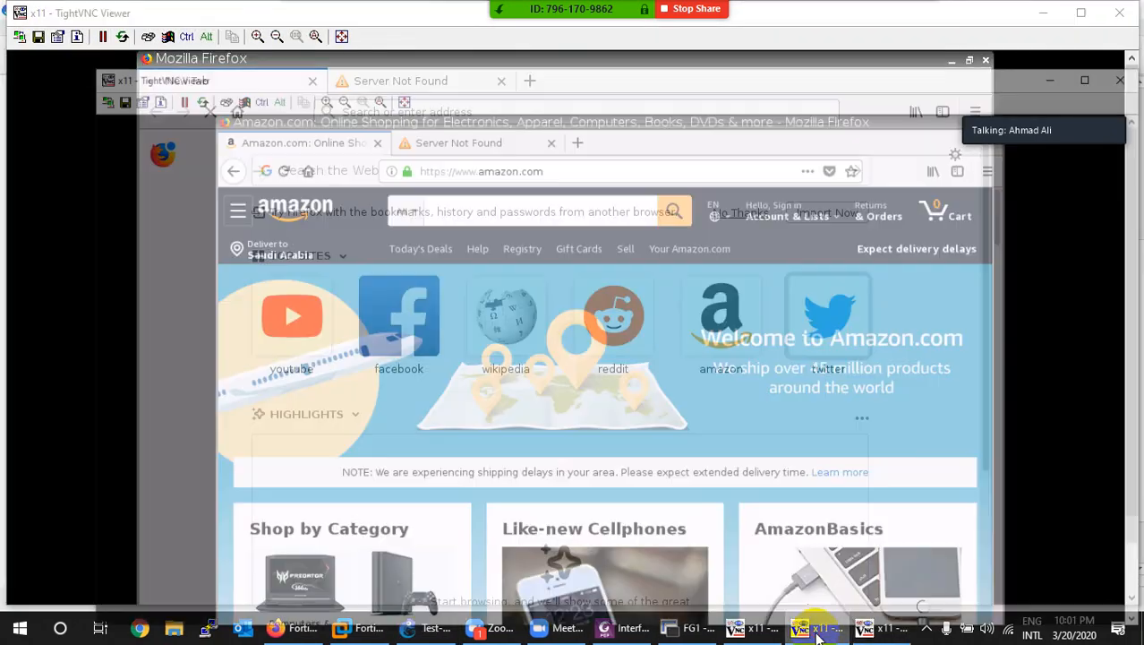
left_click(742, 631)
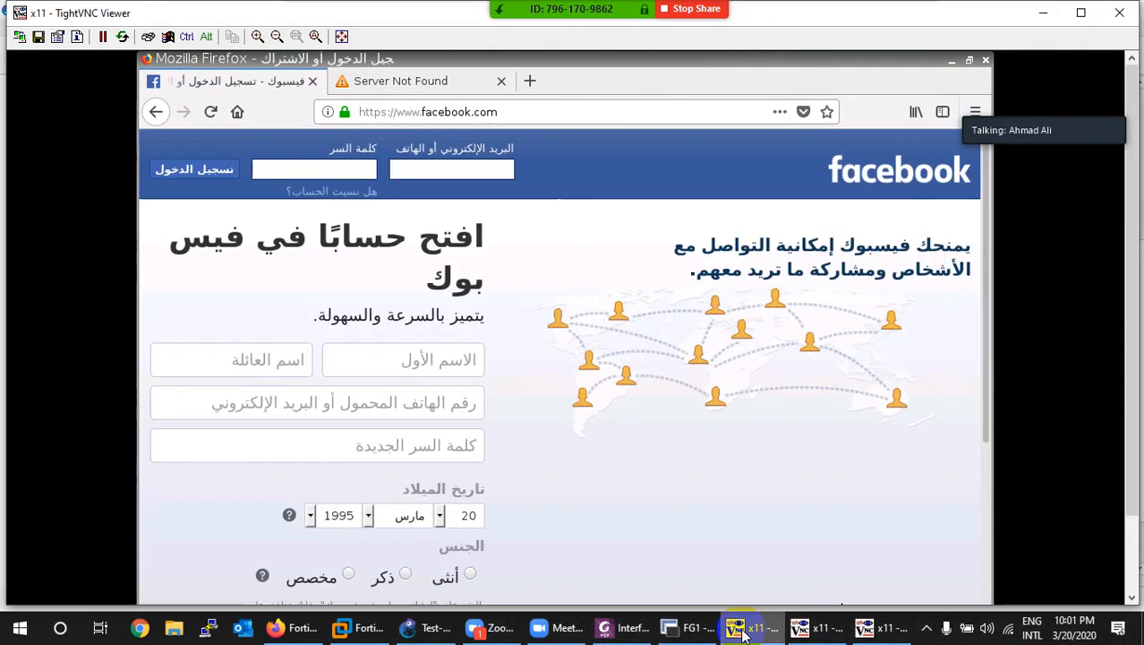
left_click(742, 634)
left_click(884, 636)
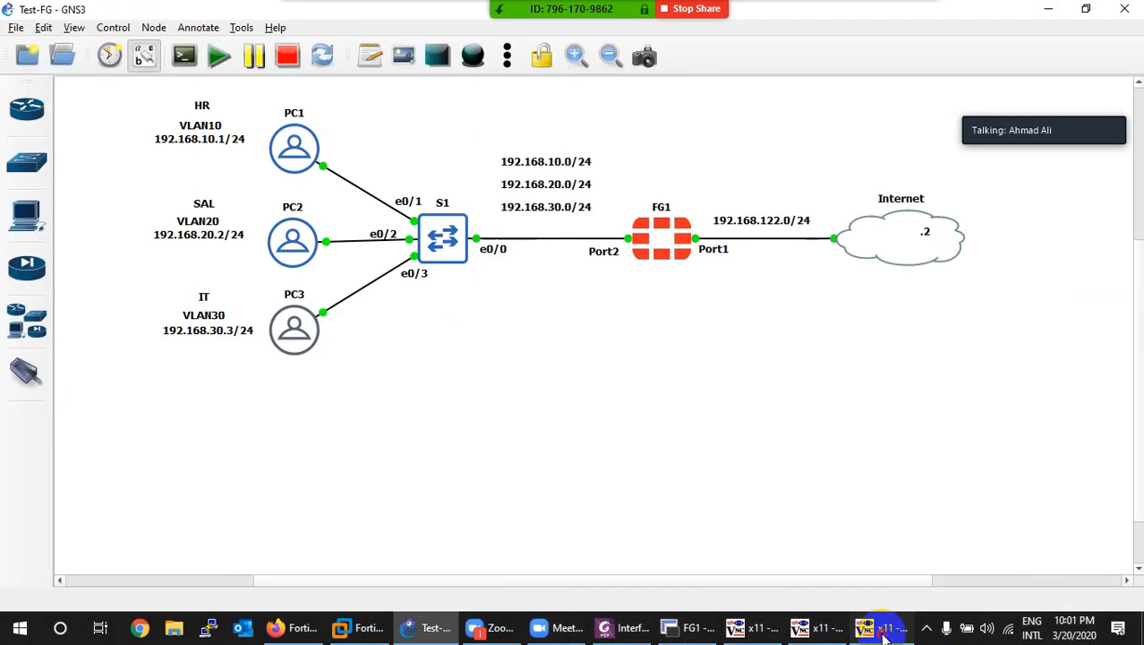
left_click(884, 636)
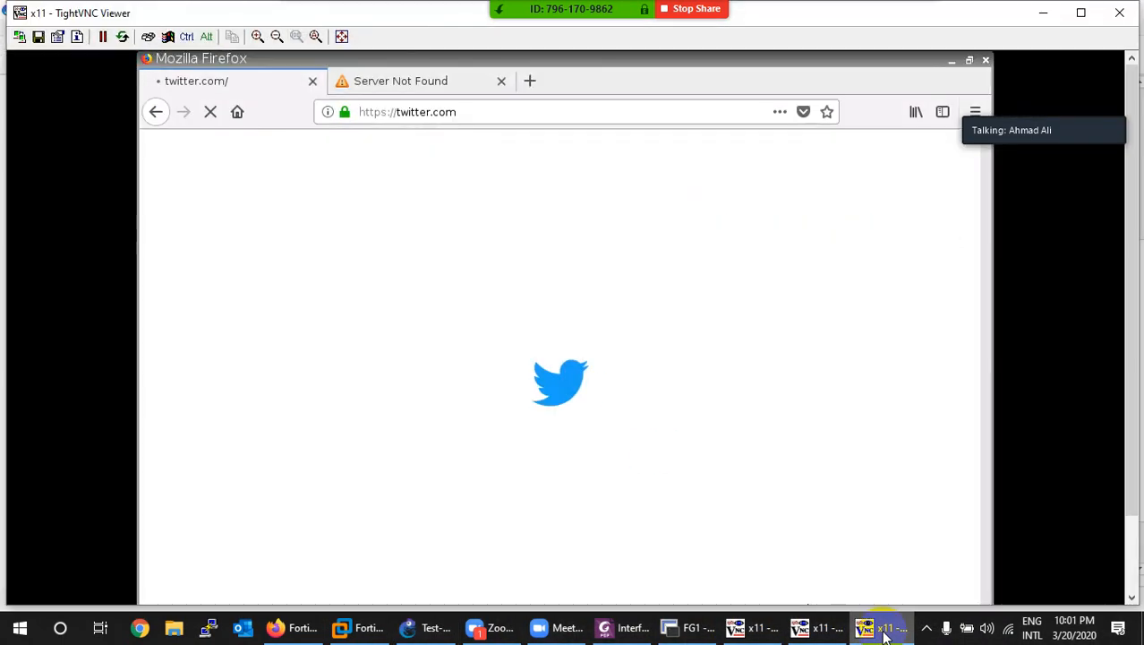
left_click(884, 634)
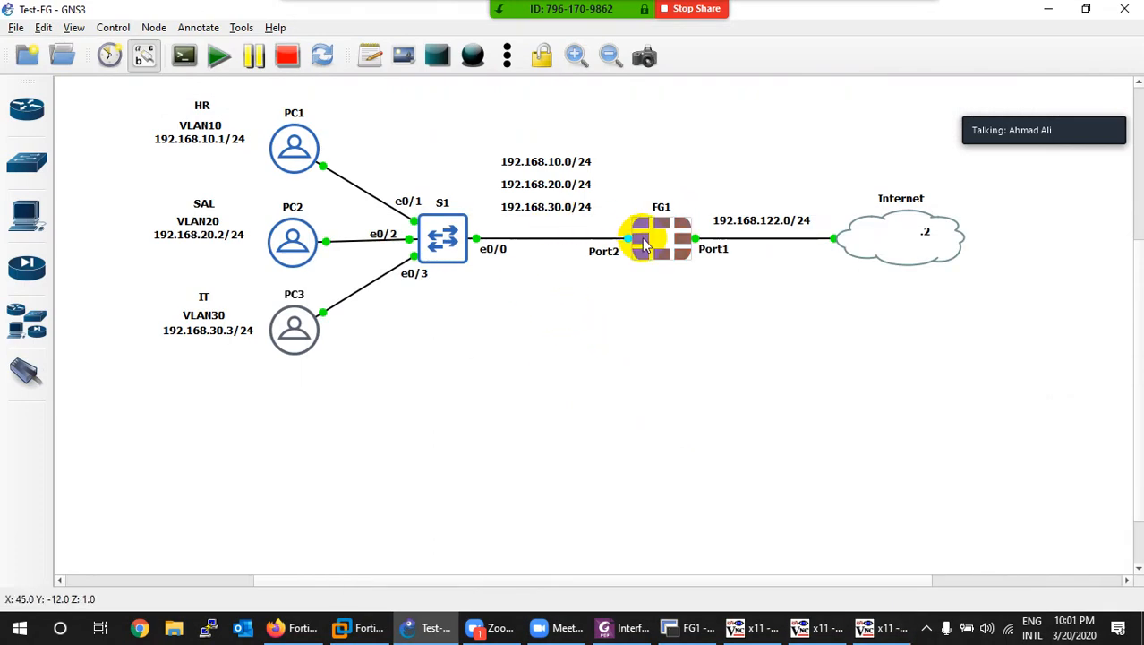
left_click(884, 634)
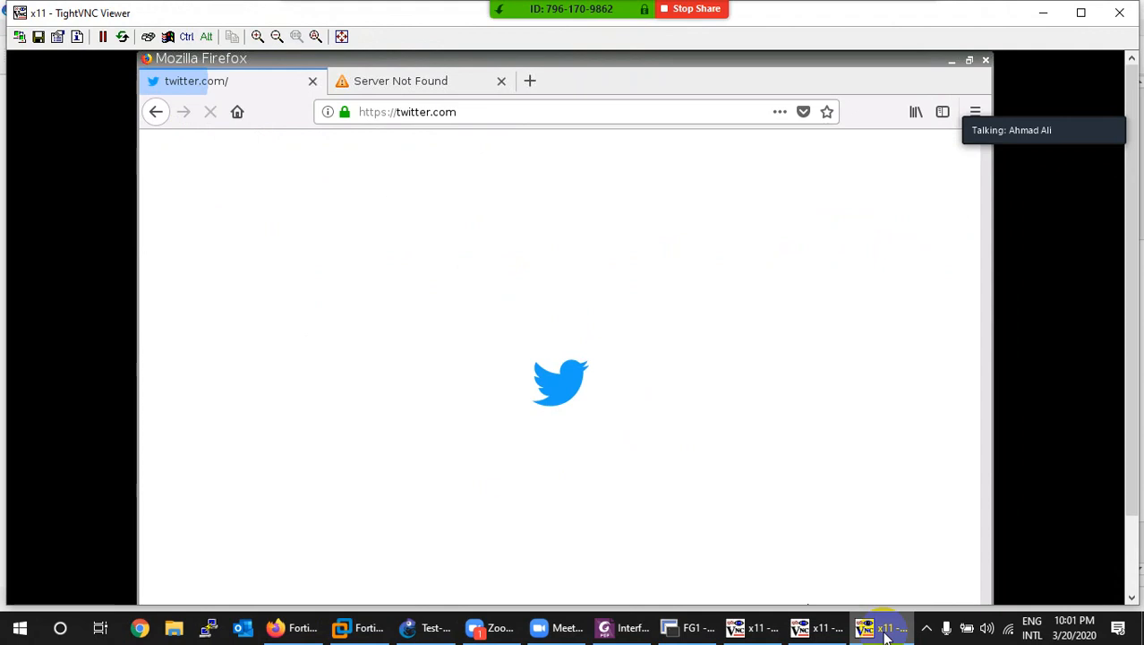
left_click(884, 634)
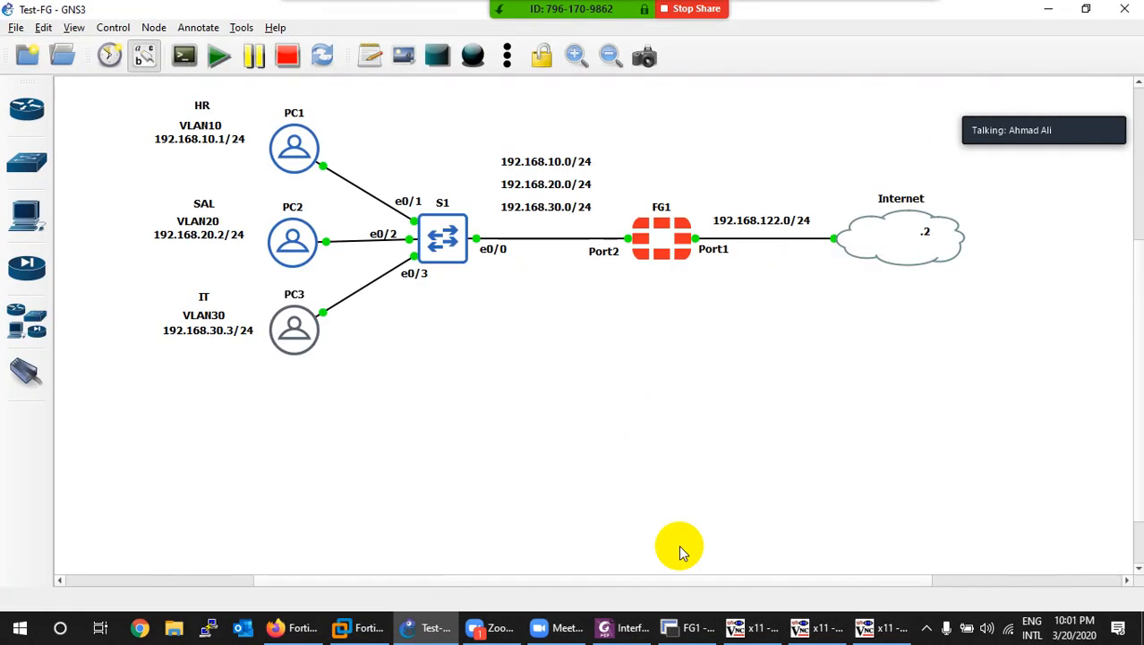
Step: Reload the policy list, open the Top Usage LAN/DMZ dashboard, then return to the remote PC
left_click(296, 626)
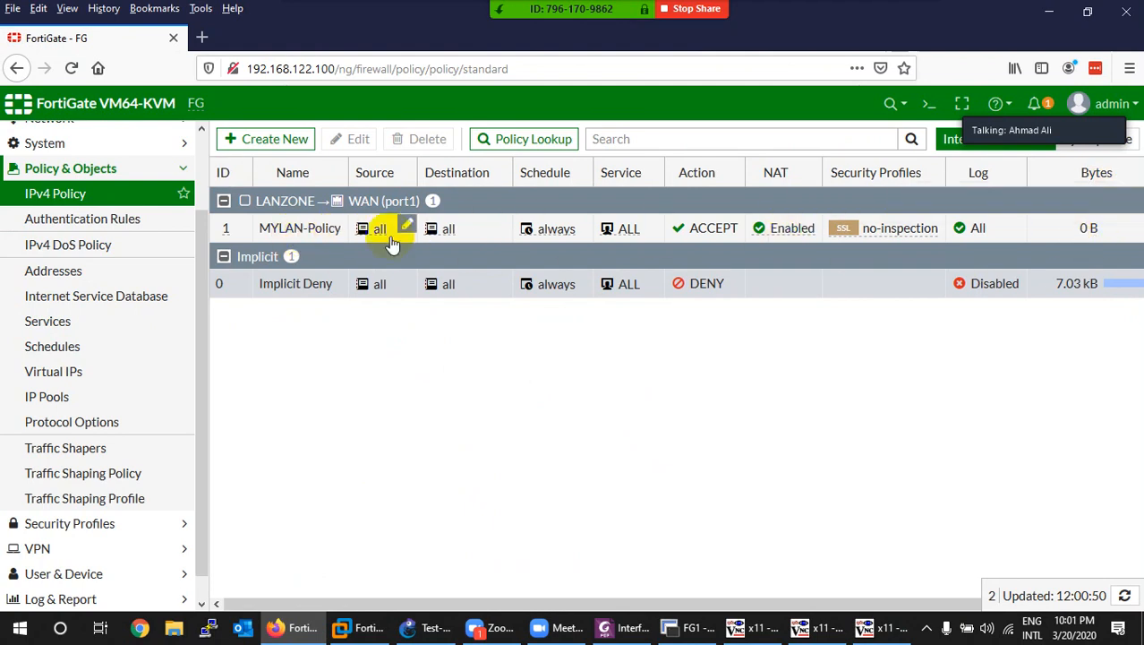
left_click(71, 68)
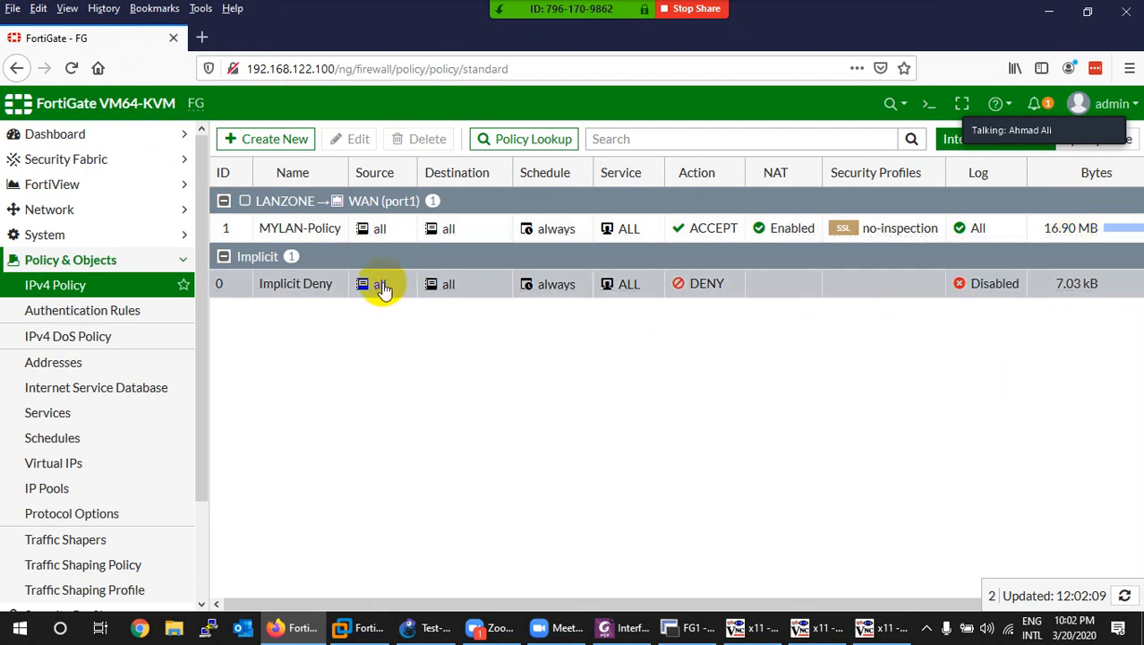
left_click(69, 141)
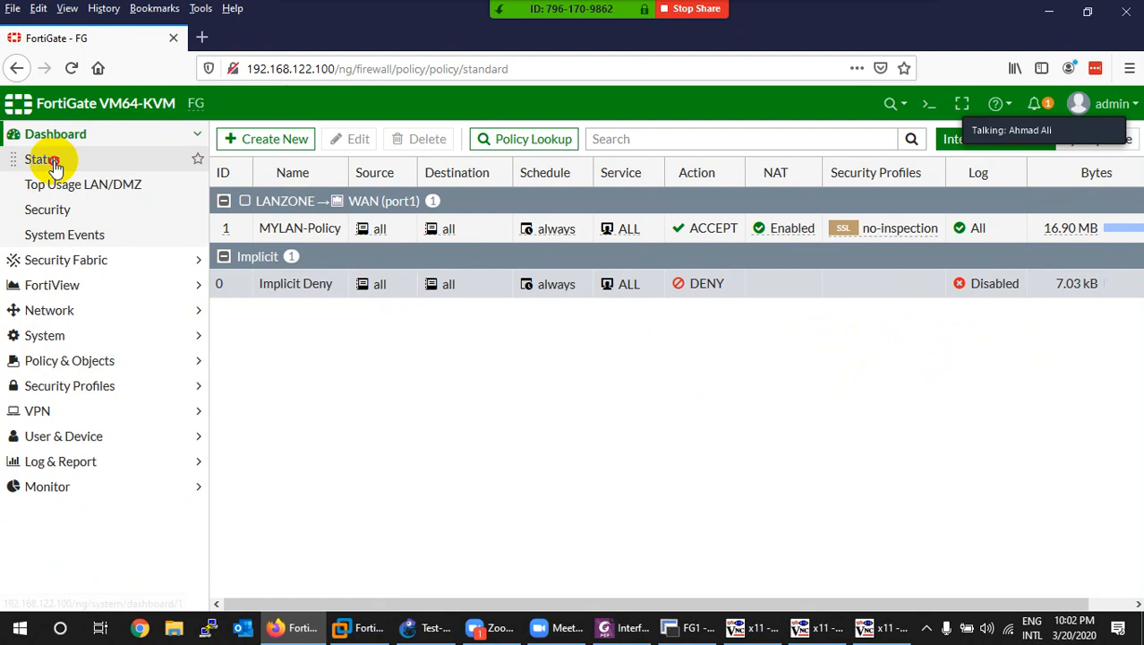
left_click(45, 161)
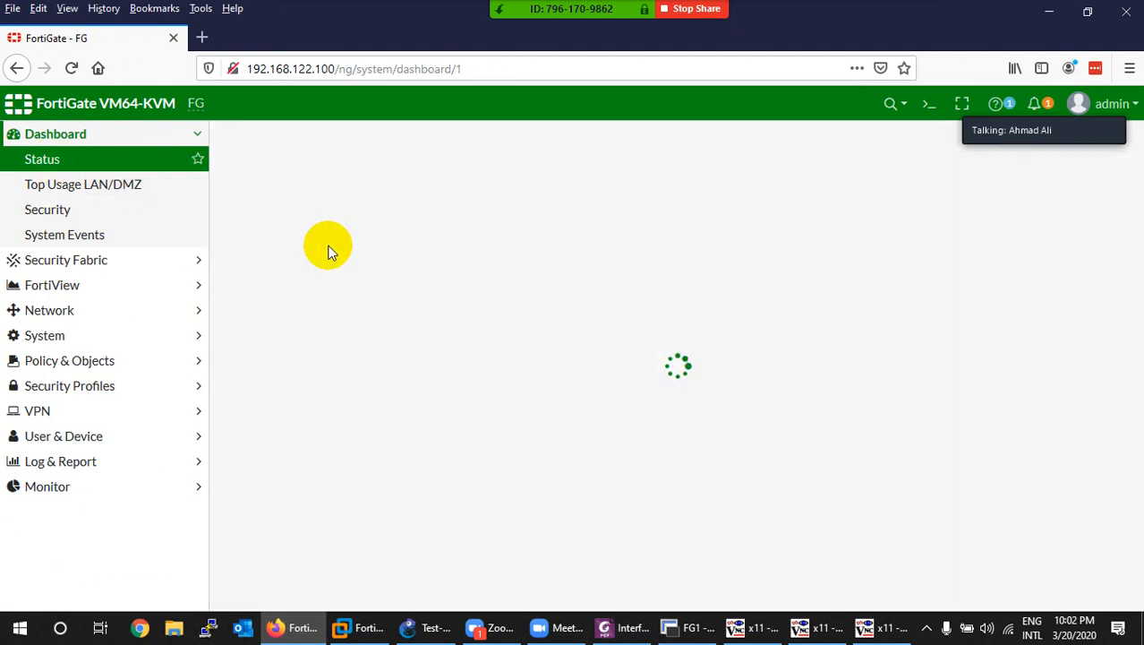
left_click(100, 195)
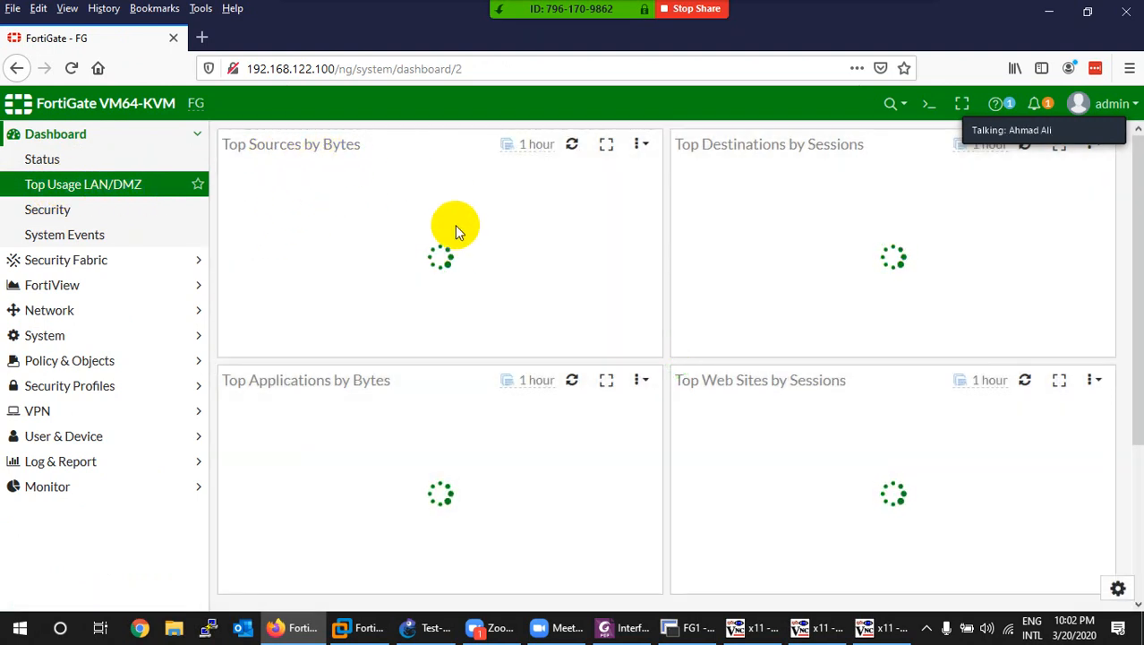
left_click(882, 627)
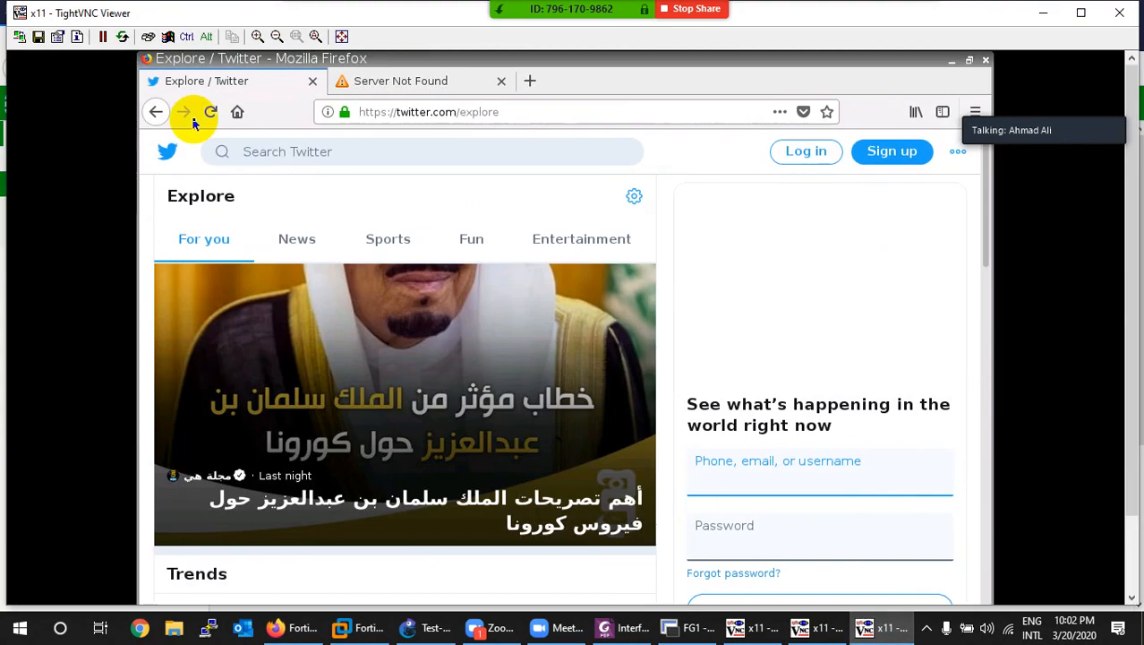
Step: On the remote PC reload Twitter, run ping 8.8.8.8 in a terminal, and minimize the viewer
left_click(215, 115)
left_click_drag(1132, 386, 1043, 463)
left_click(154, 590)
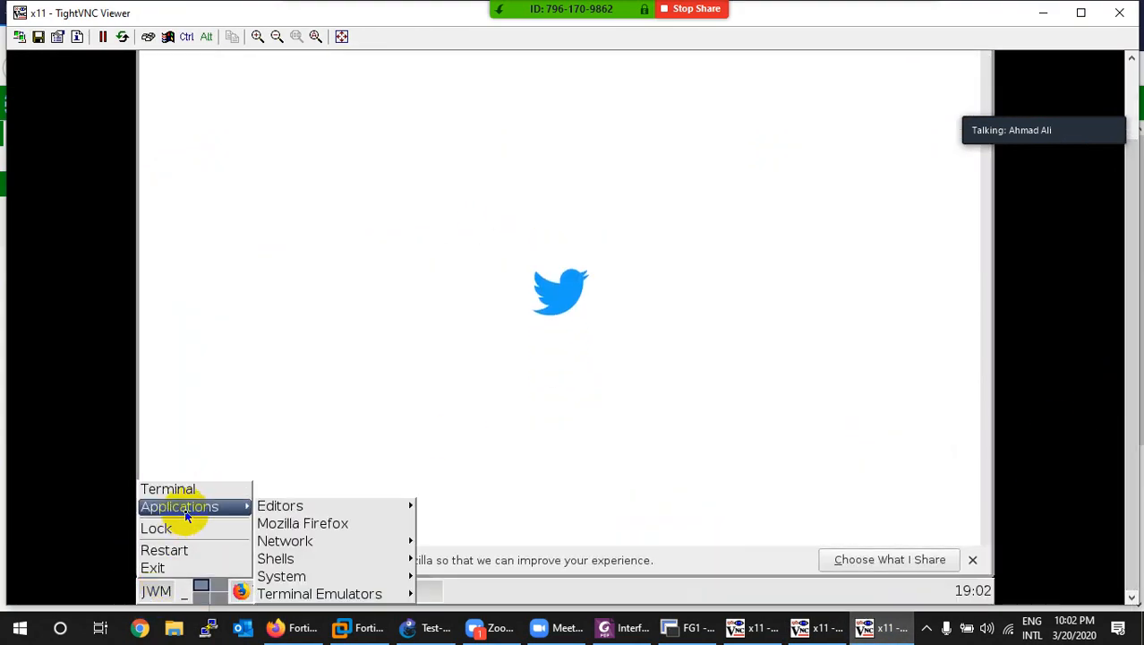
left_click(189, 492)
left_click_drag(1132, 360, 1130, 286)
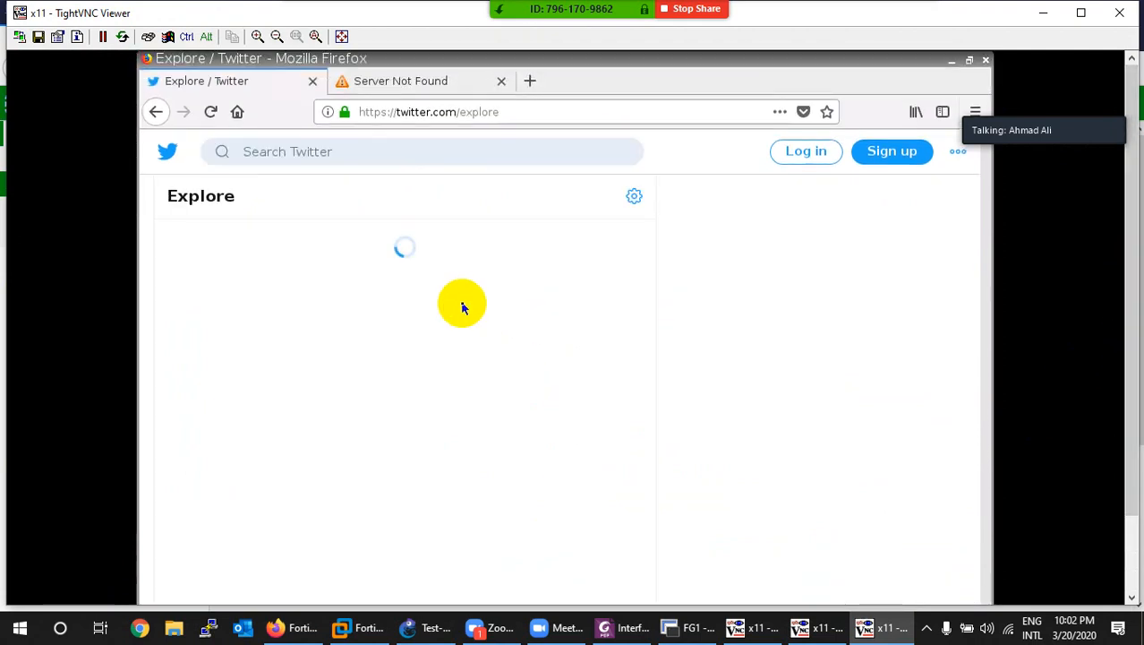
type("p")
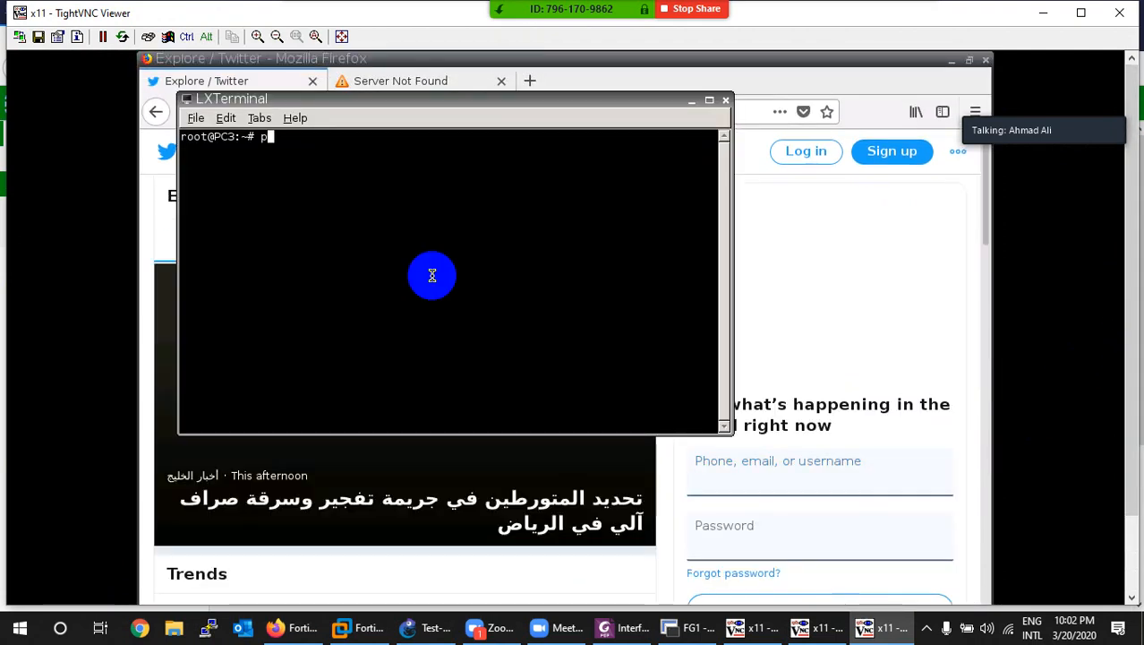
type("ing 8.8.8.8")
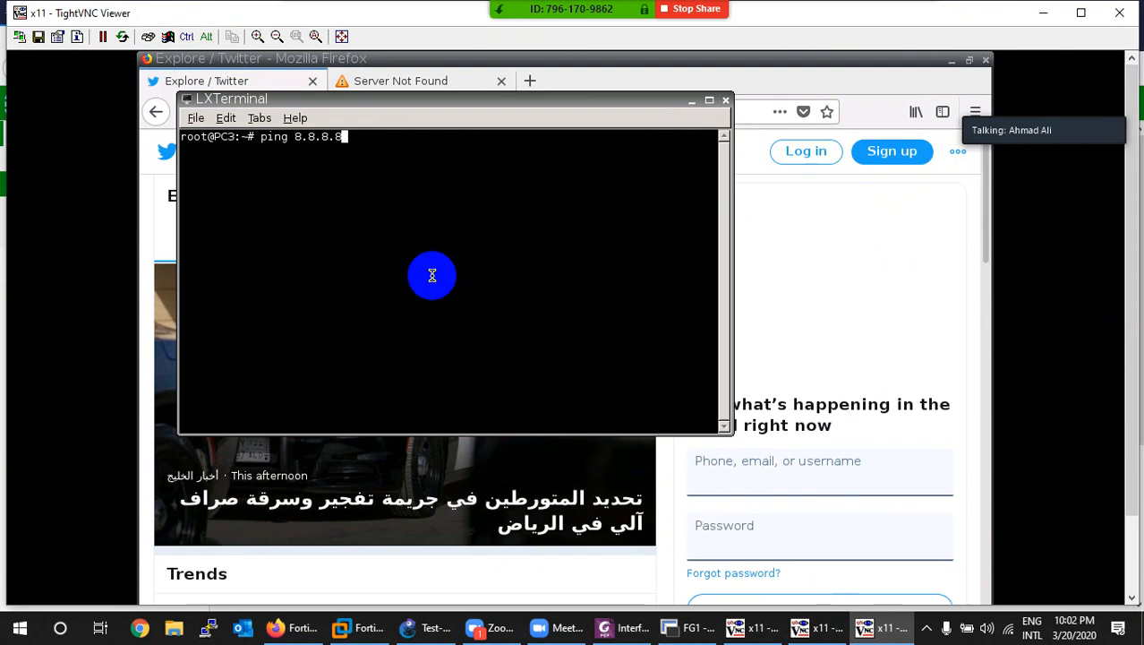
key("Return")
left_click(869, 621)
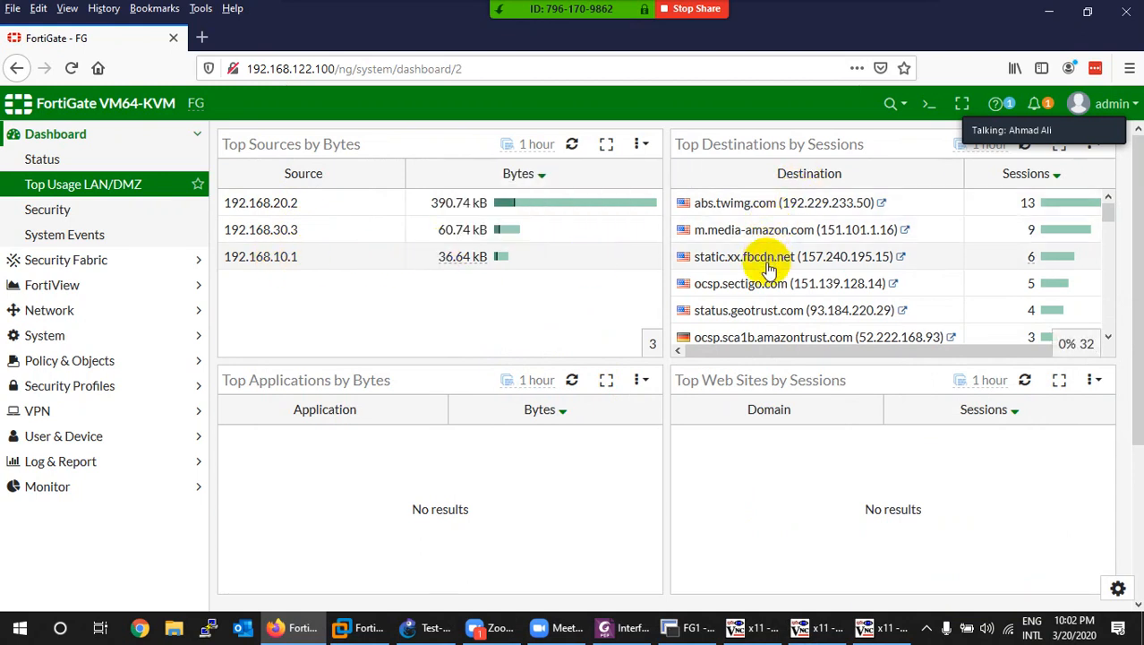
Step: Scroll through Top Destinations by Sessions, then view the Security and System Events dashboards
scroll(757, 281, "down", 3)
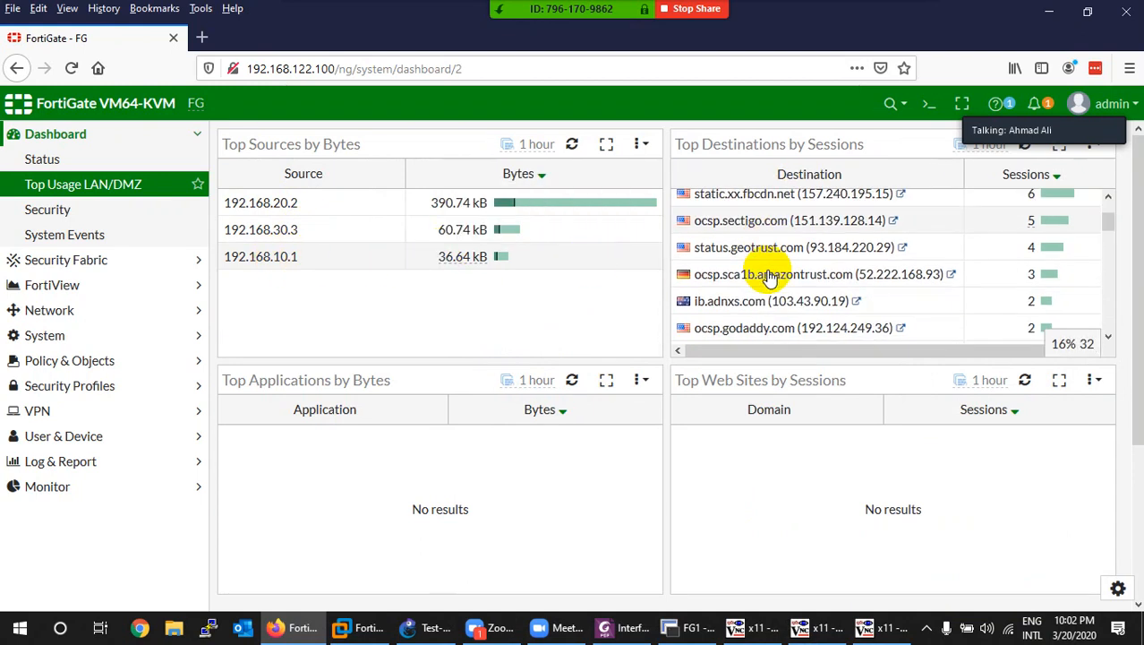
scroll(752, 318, "down", 3)
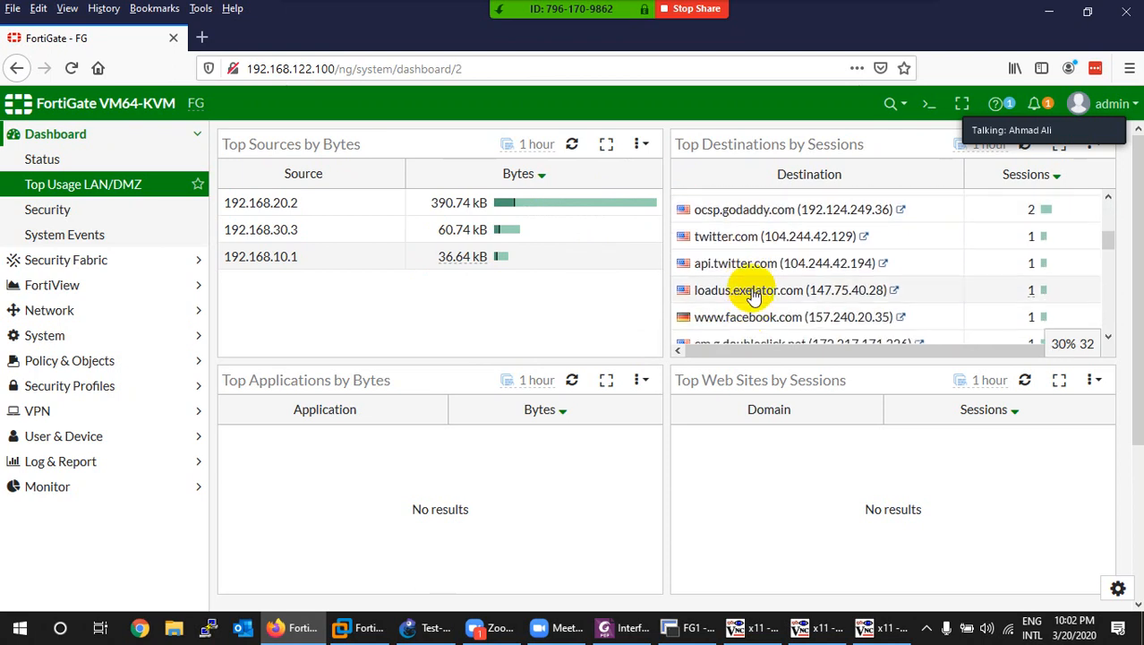
scroll(757, 291, "down", 15)
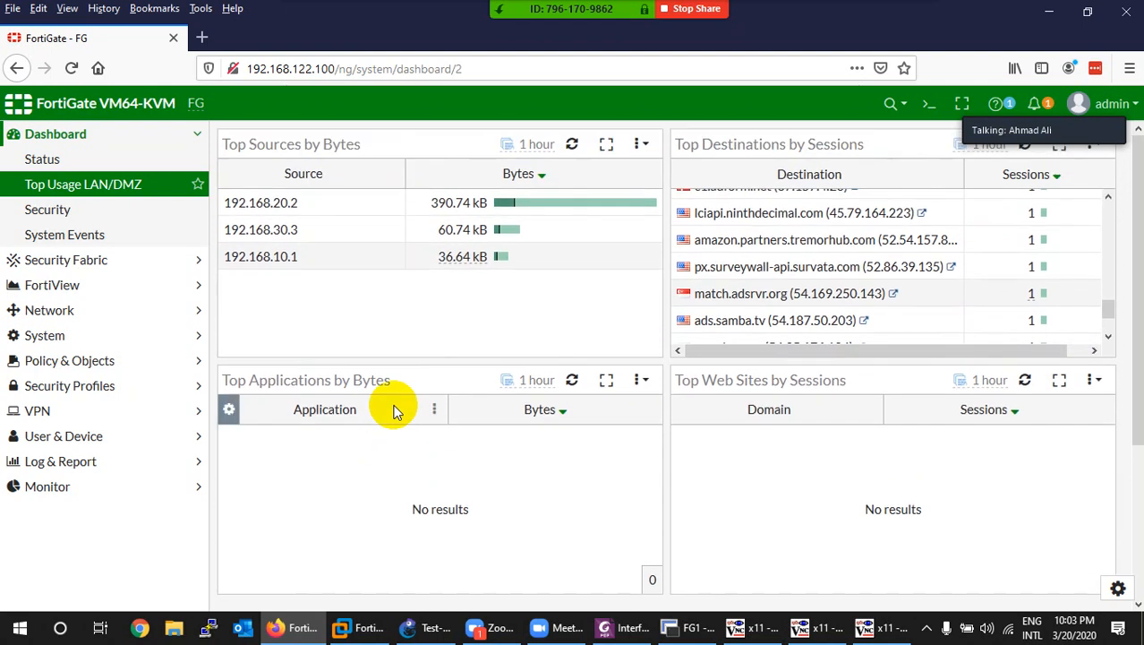
left_click(53, 209)
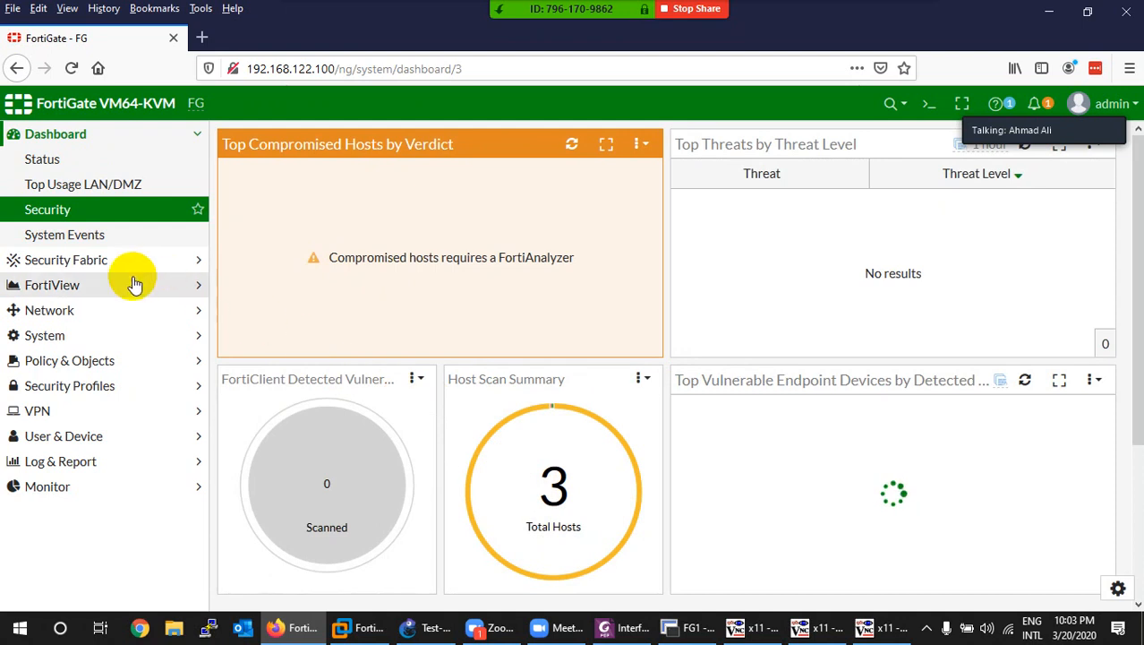
left_click(94, 235)
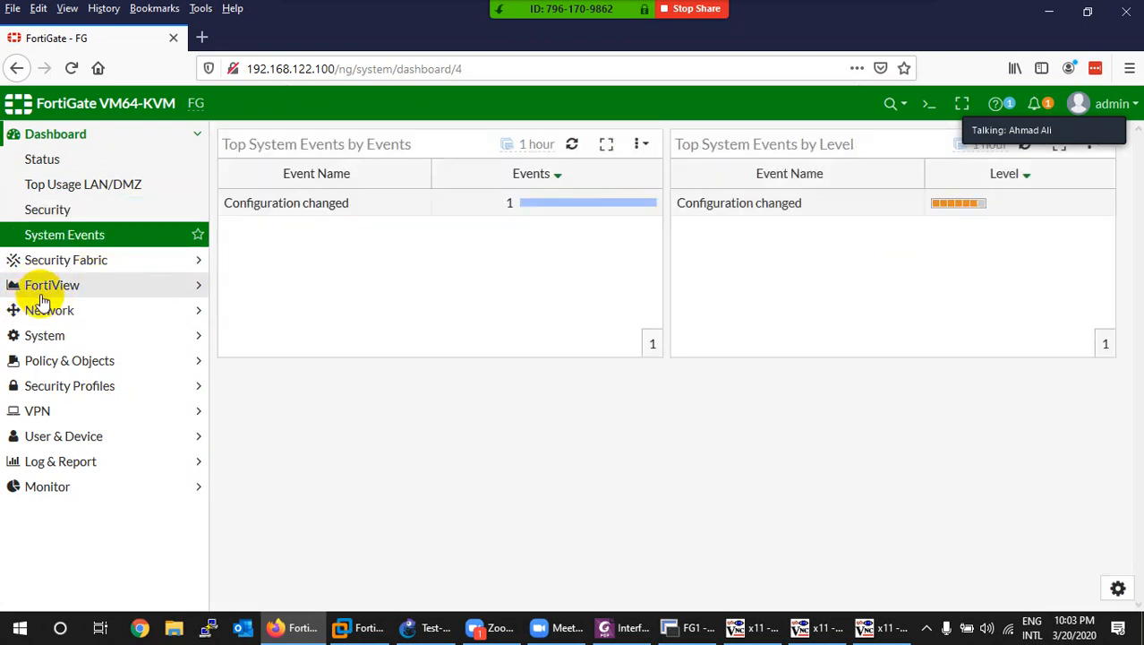
Step: Drill into source 192.168.20.2 for its destinations, matched policy and sessions, then view FortiView Destinations
left_click(41, 290)
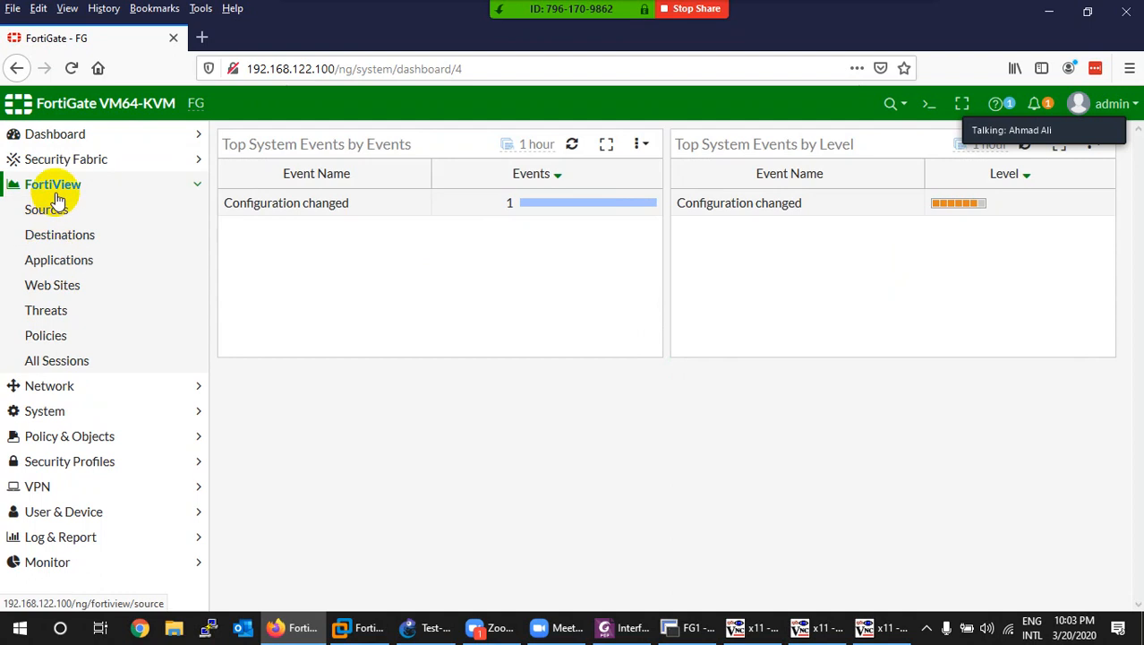
left_click(65, 217)
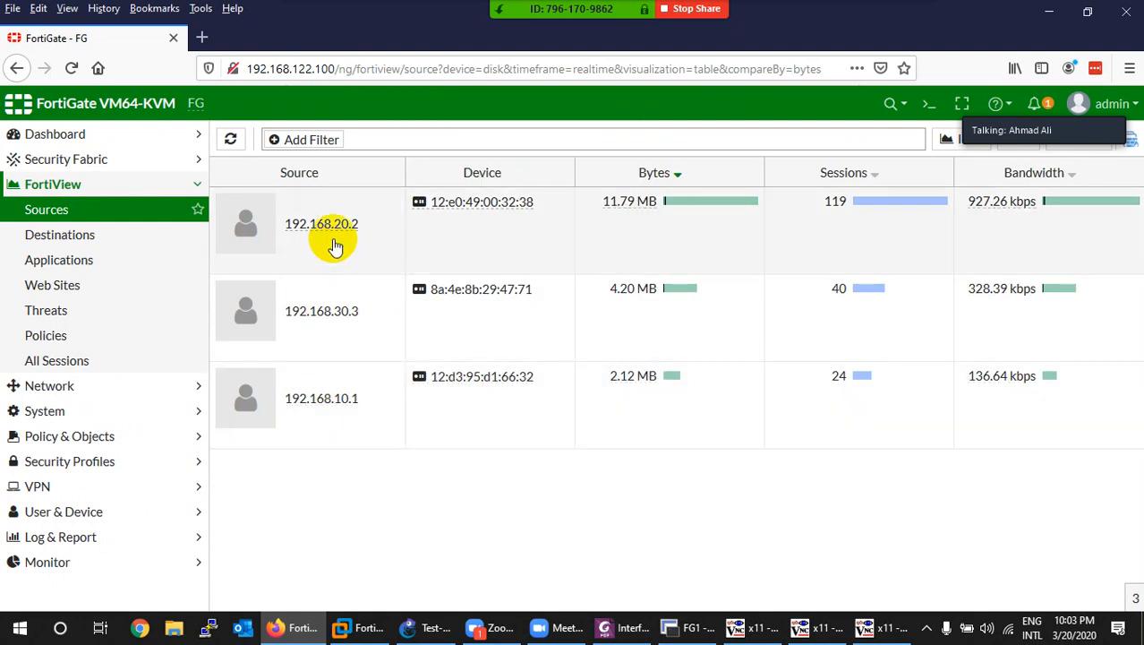
double_click(332, 236)
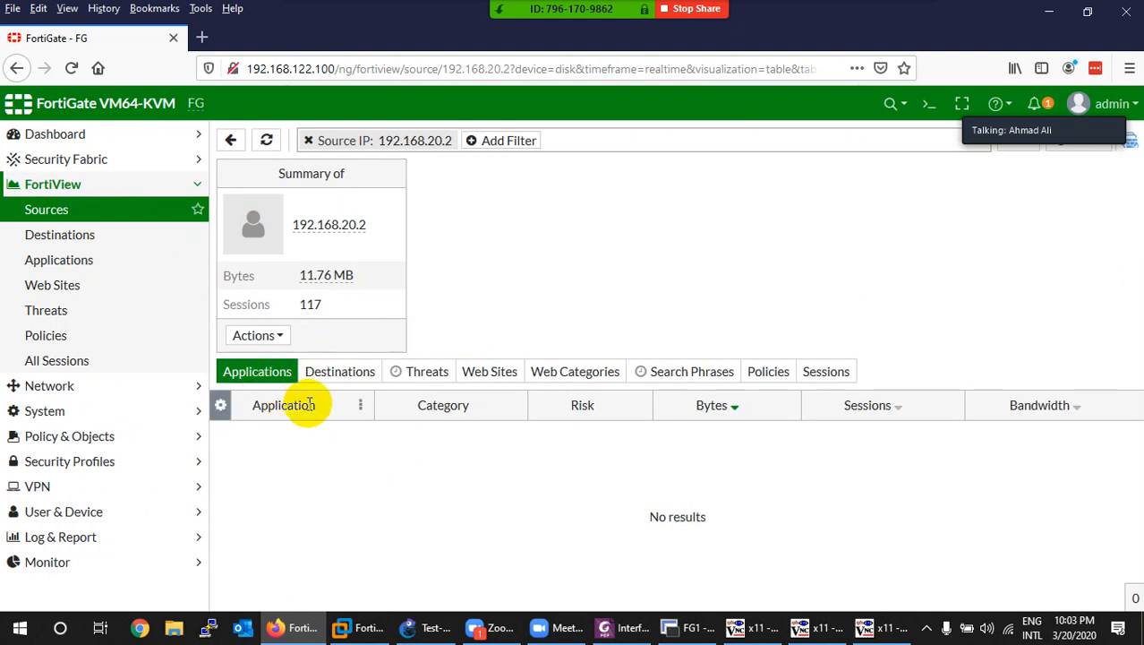
left_click(341, 378)
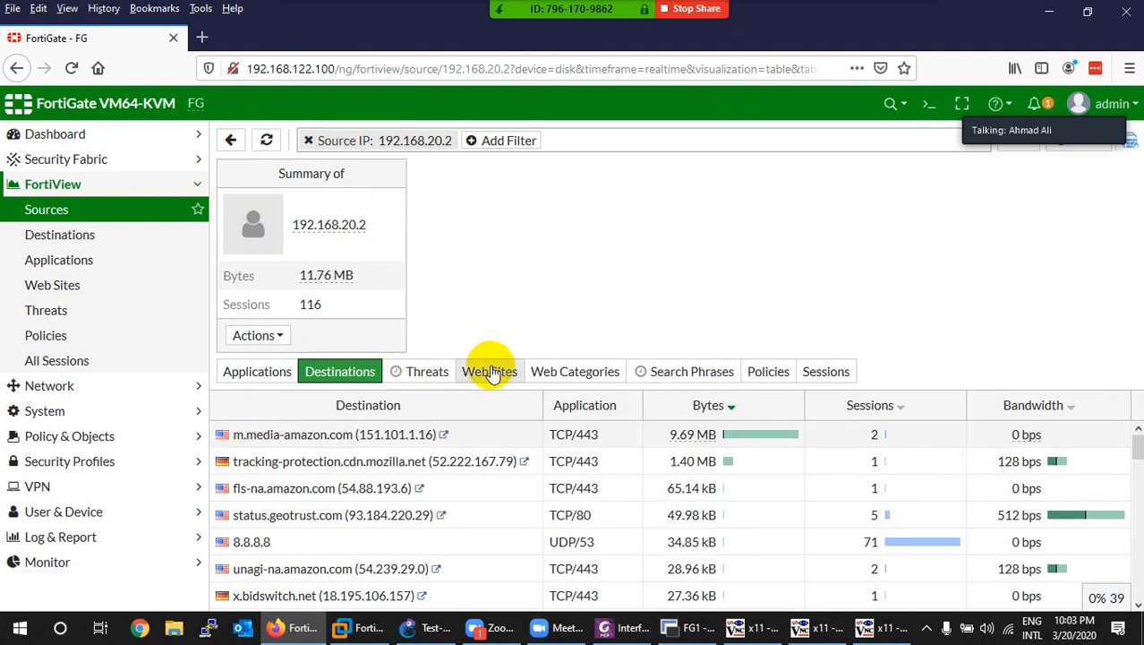
left_click(763, 372)
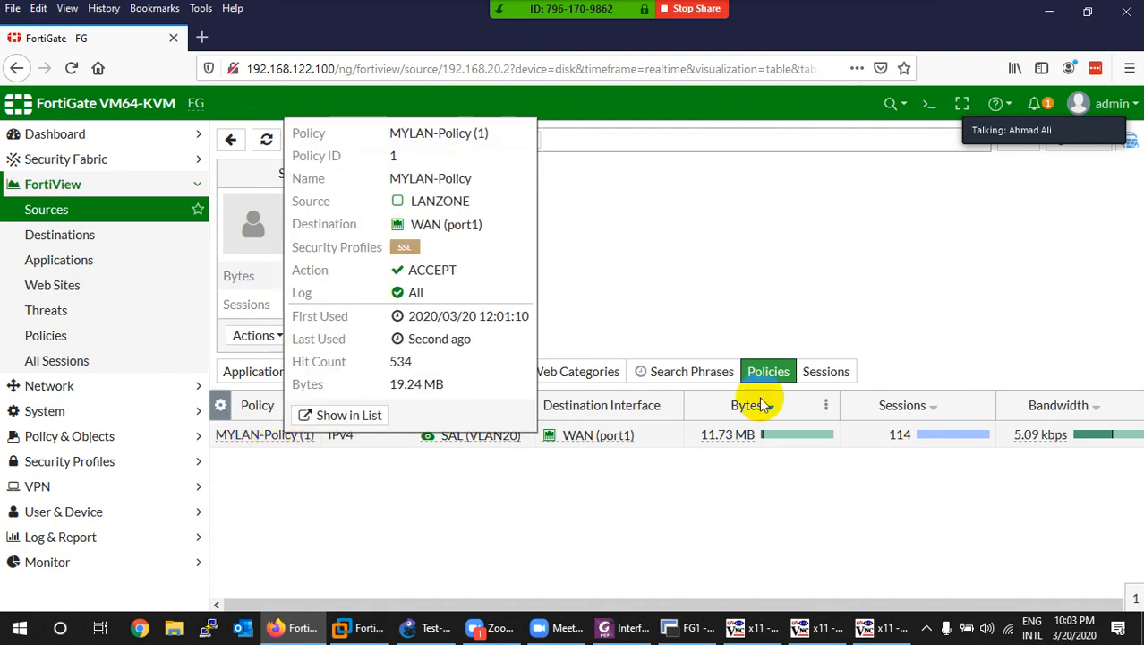
left_click(826, 376)
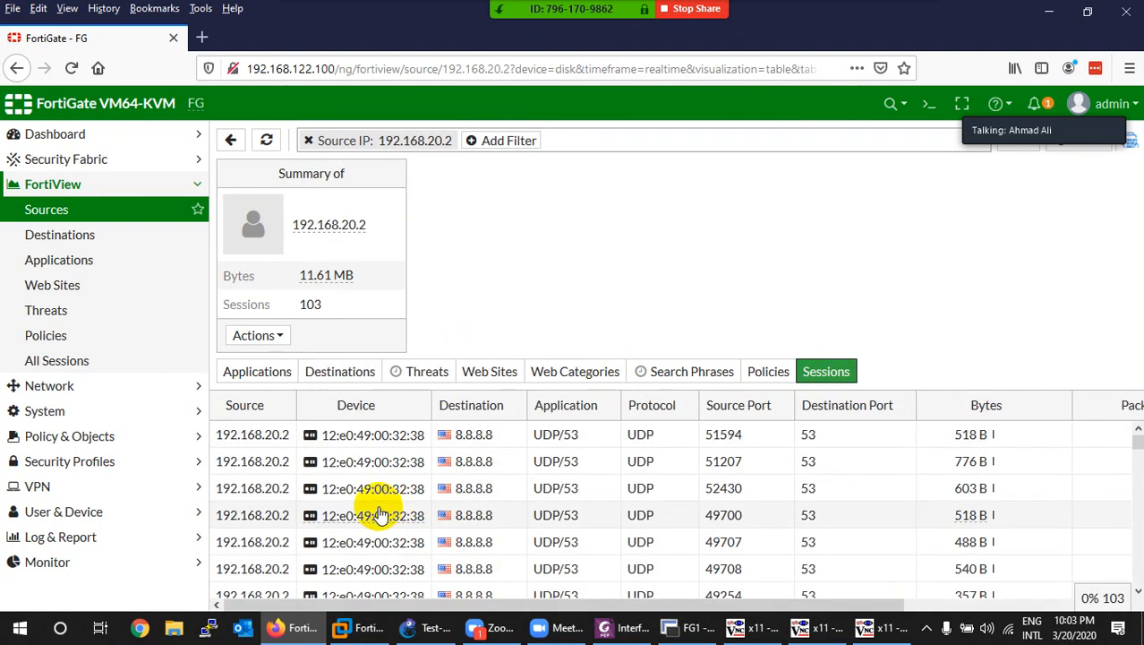
scroll(497, 475, "down", 18)
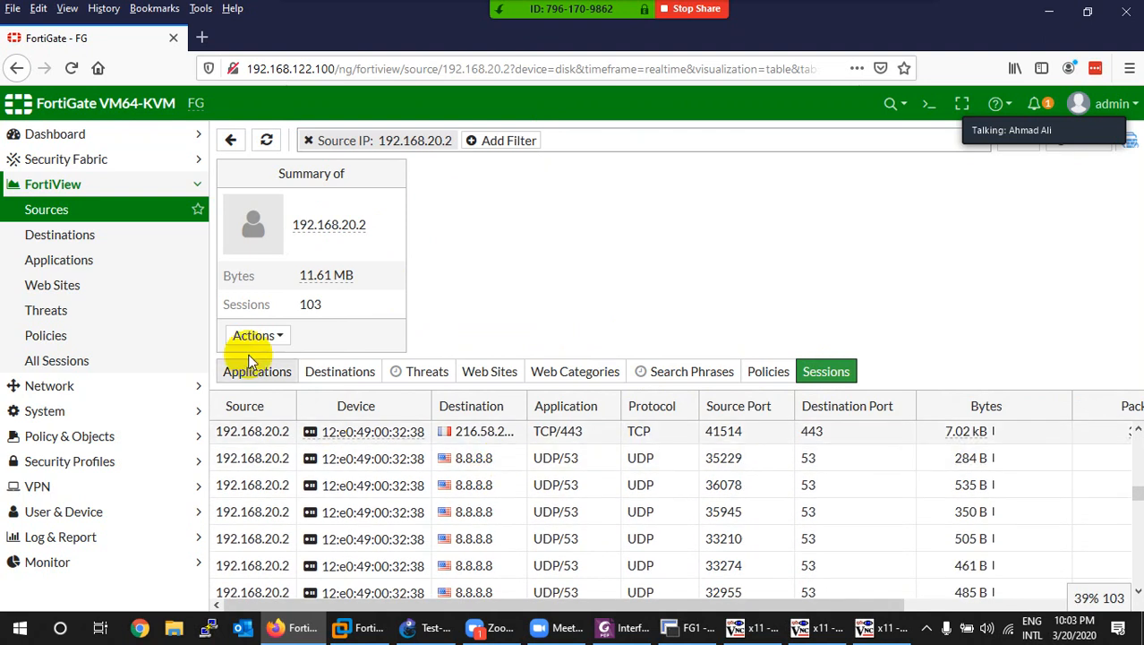
left_click(56, 235)
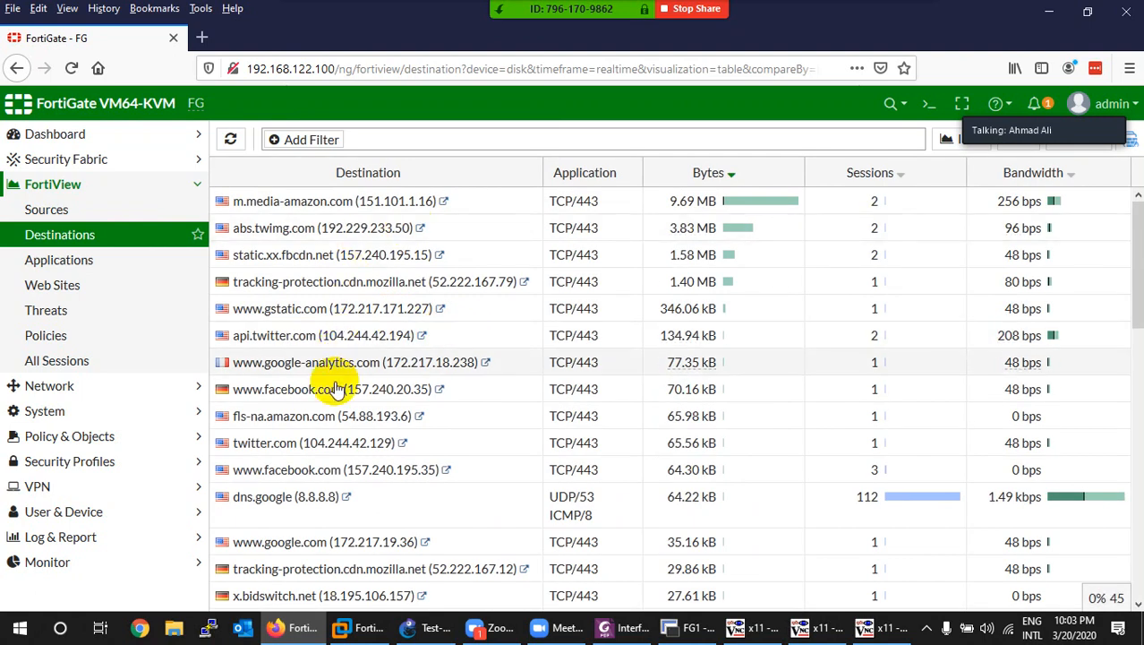
Step: Browse FortiView All Sessions, from DNS queries to 8.8.8.8 up to 1.02 MB HTTPS flows
scroll(336, 388, "down", 10)
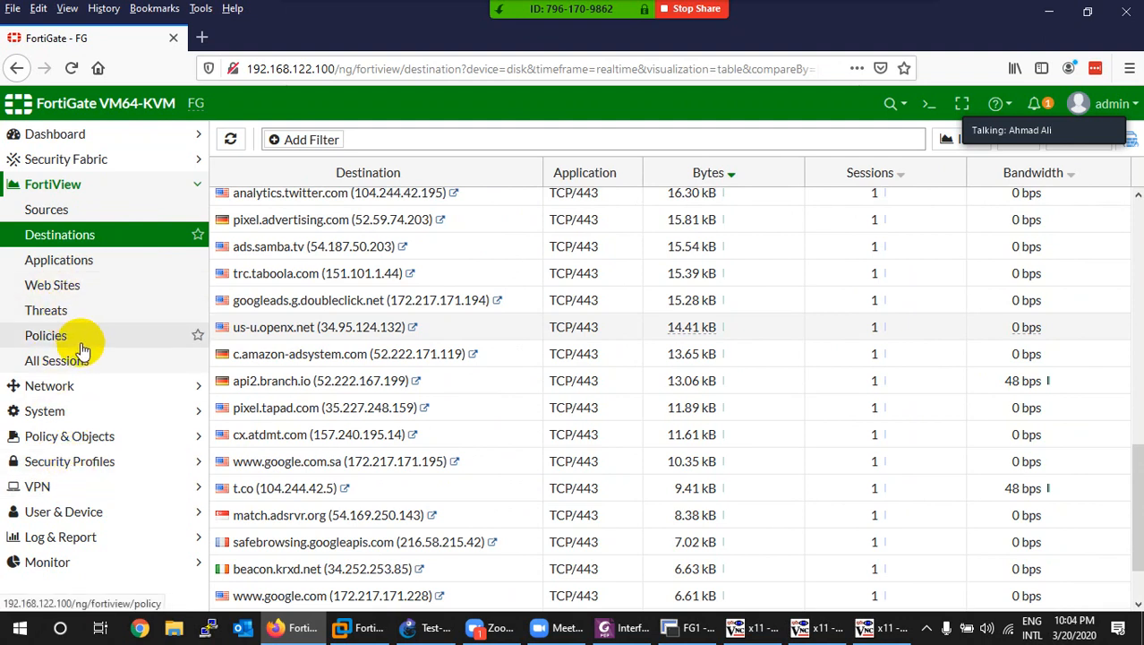
left_click(47, 337)
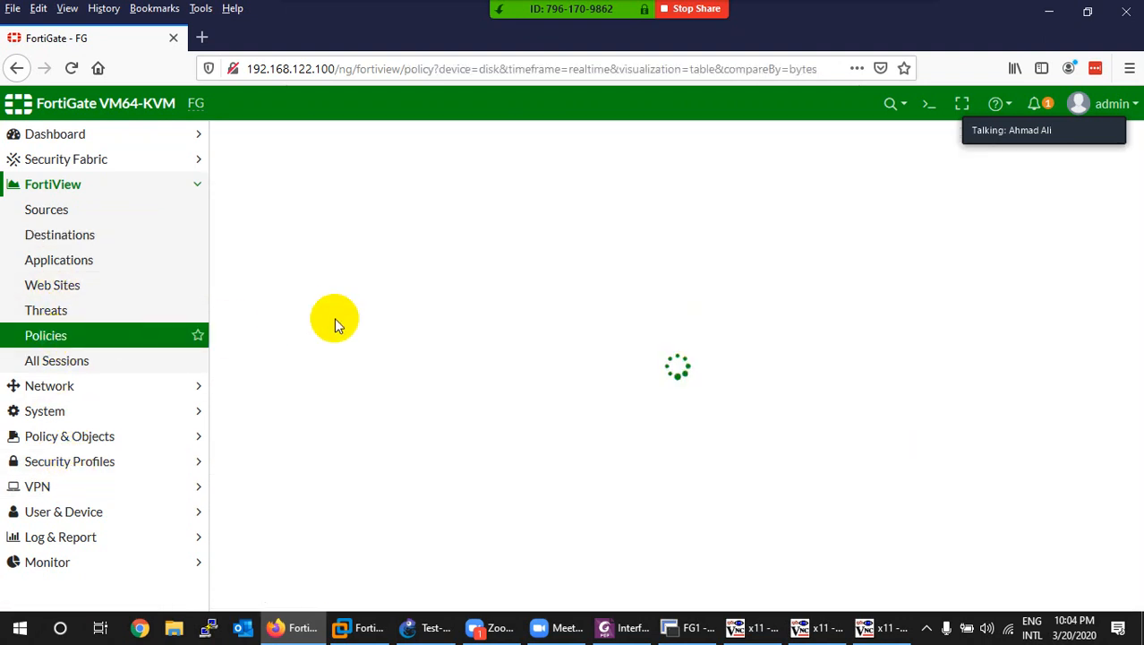
left_click(69, 367)
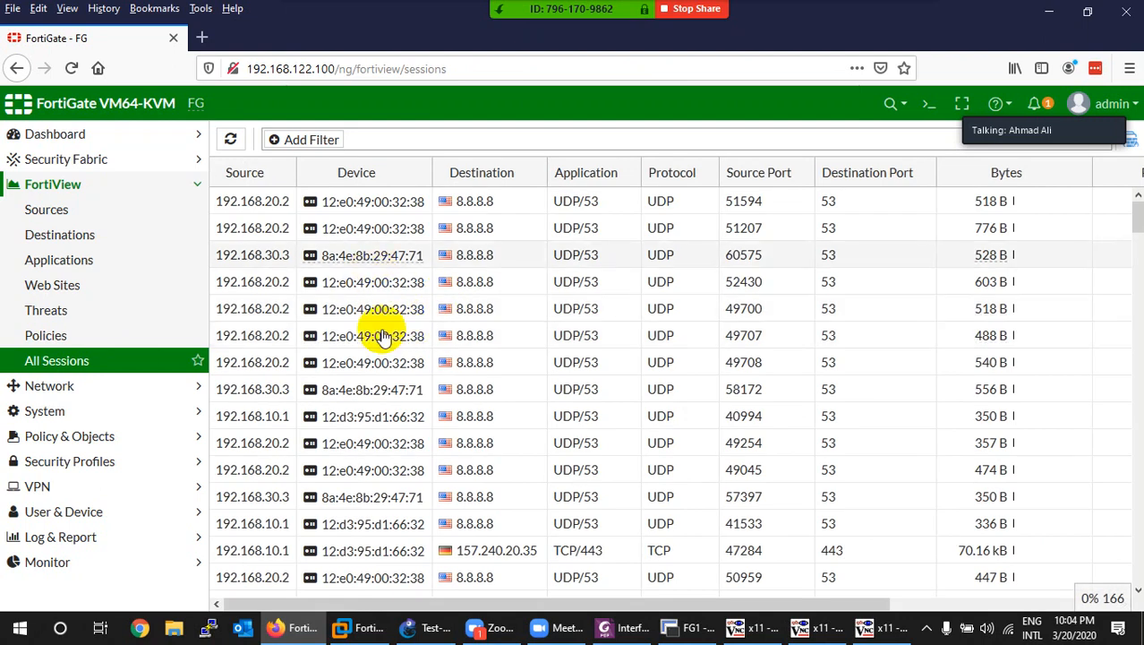
scroll(383, 337, "down", 10)
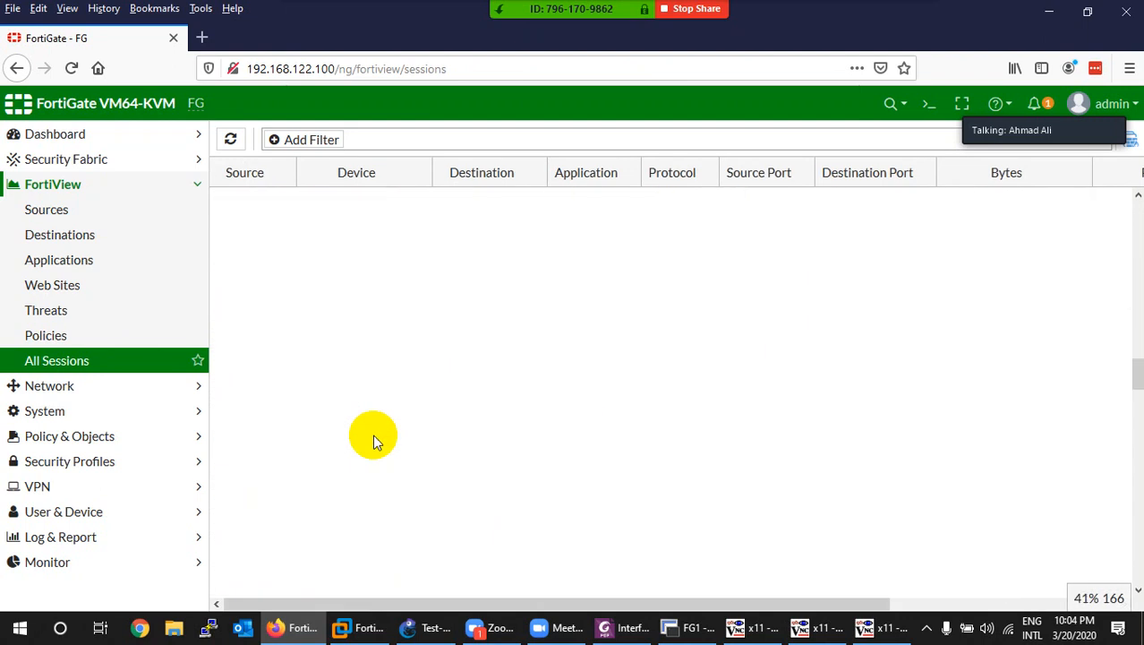
scroll(373, 434, "down", 10)
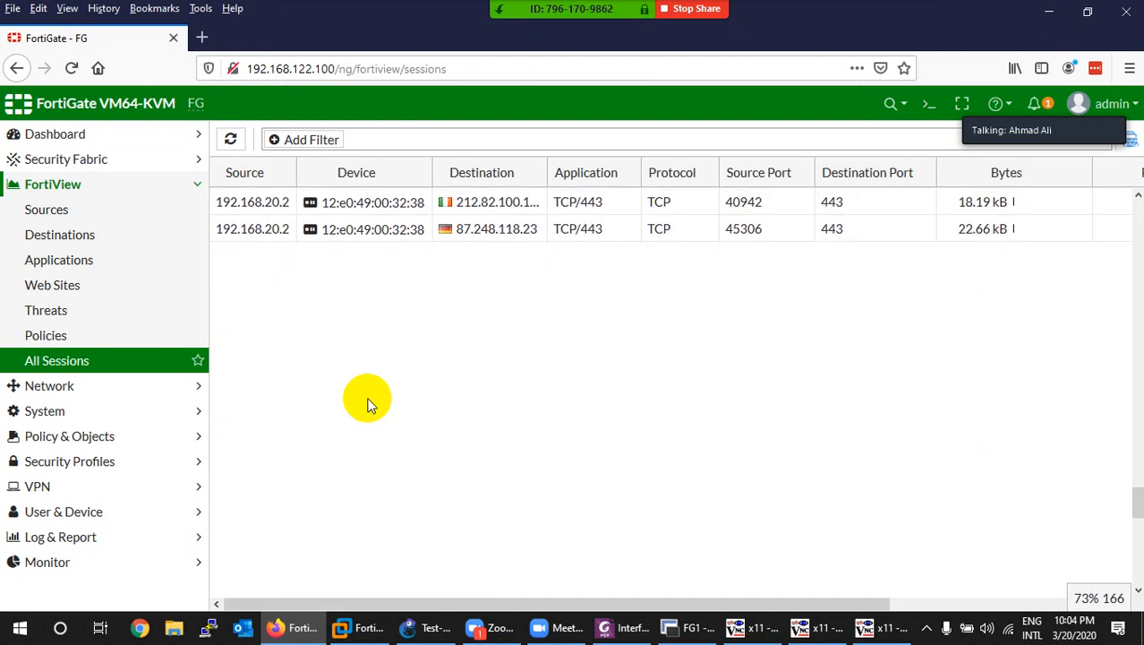
scroll(304, 404, "down", 3)
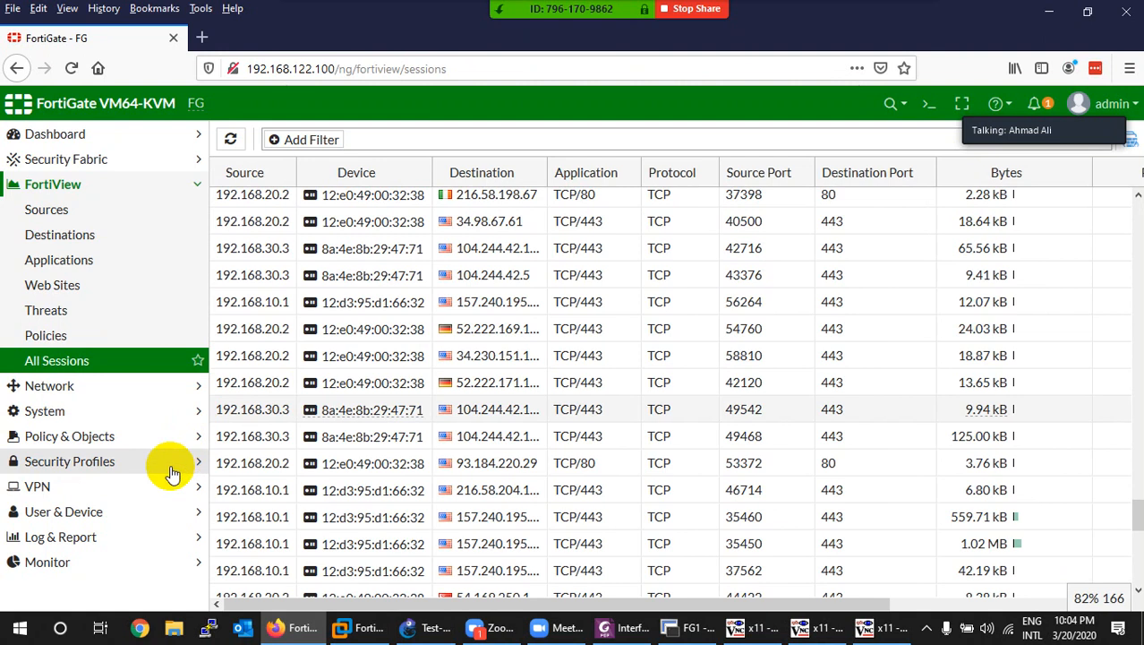
left_click(75, 539)
Step: Load the Forward Traffic log and view details of the newest entry
left_click(79, 385)
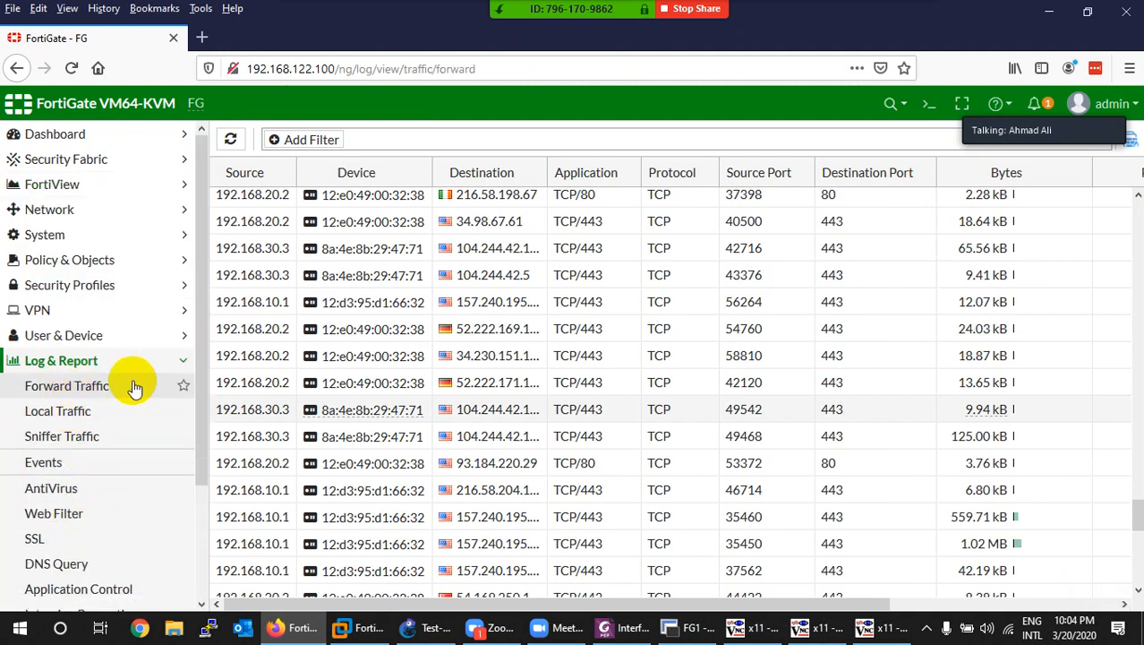
left_click(135, 387)
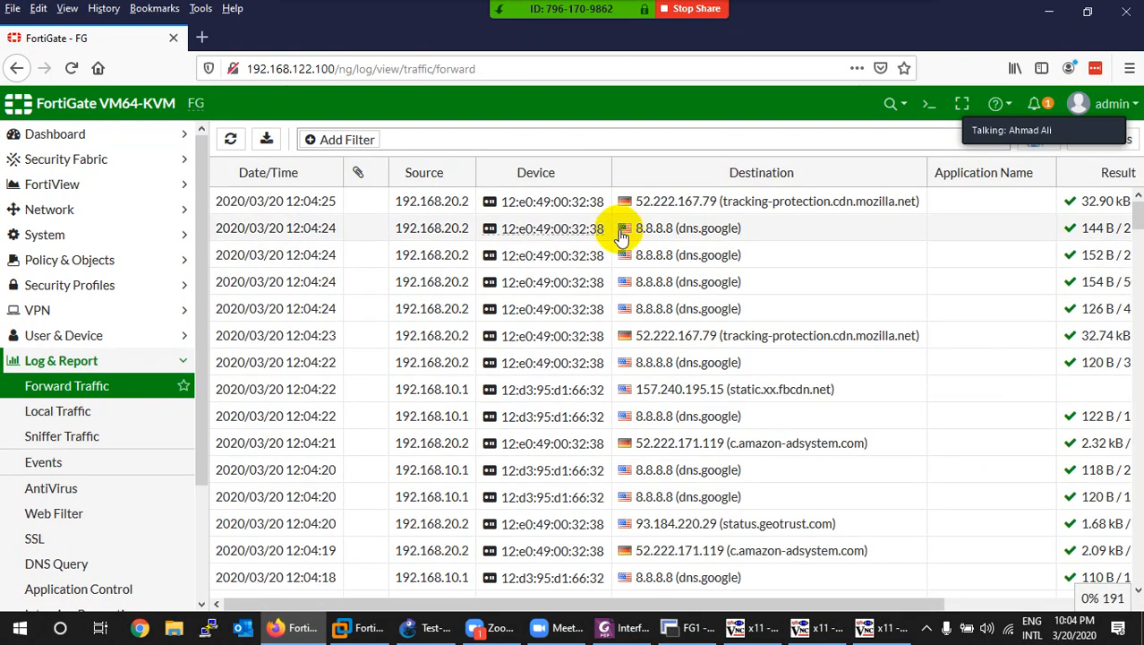
left_click(454, 209)
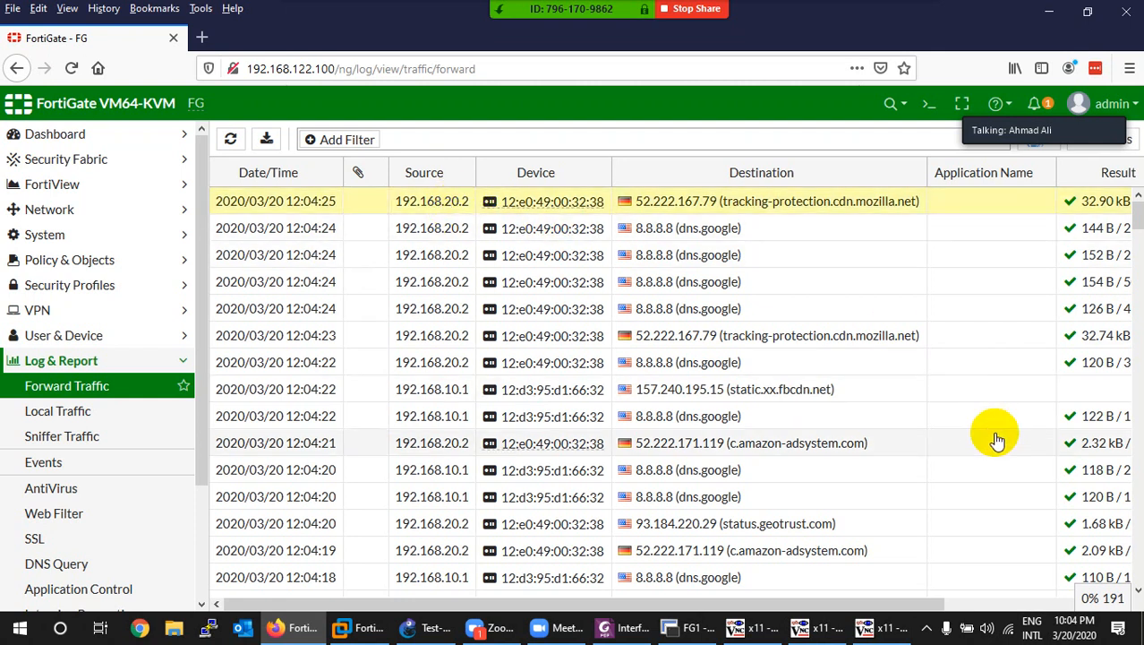
mouse_move(559, 205)
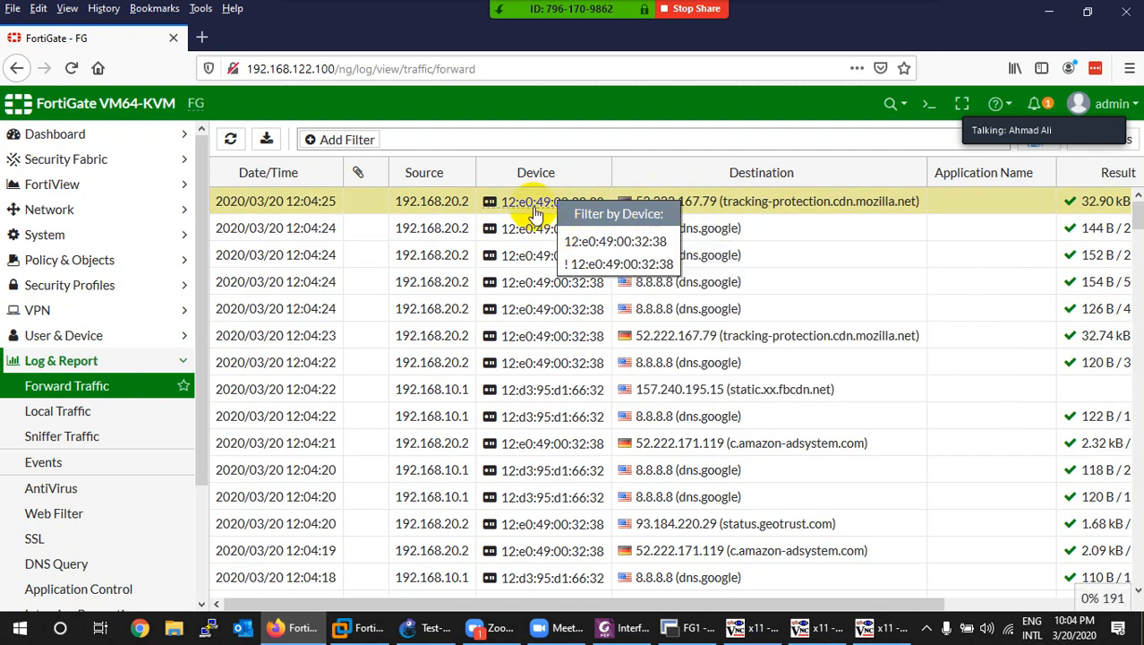
double_click(524, 202)
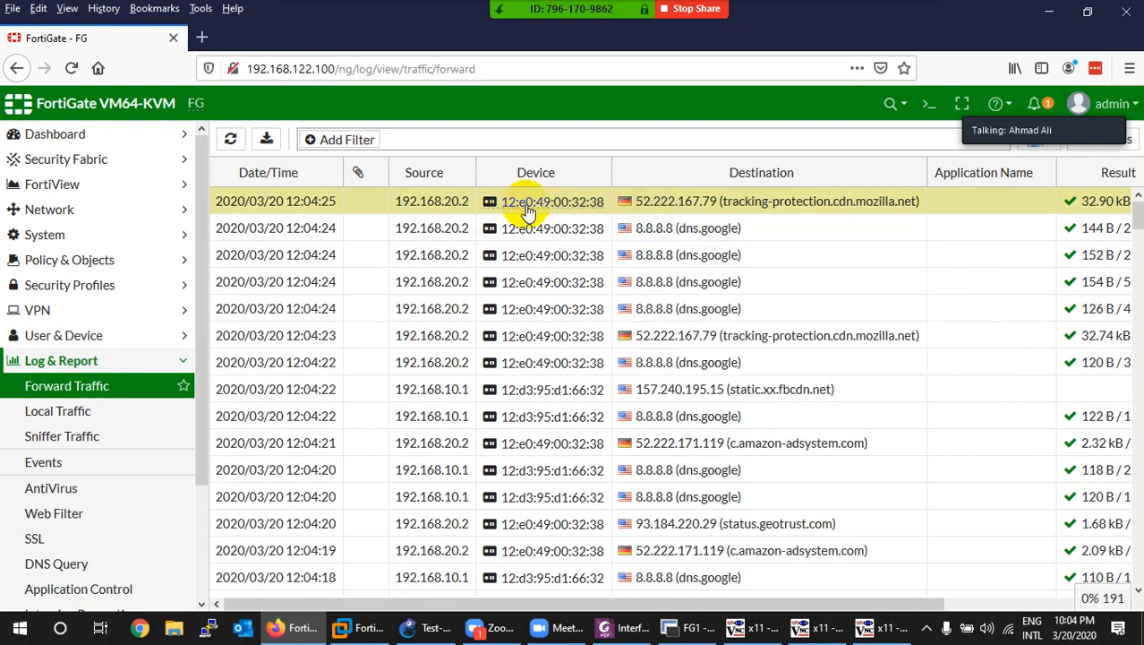
Step: Check VLAN20 and VLAN10 log details confirming exit via port1 (WAN) under MYLAN-Policy
double_click(560, 309)
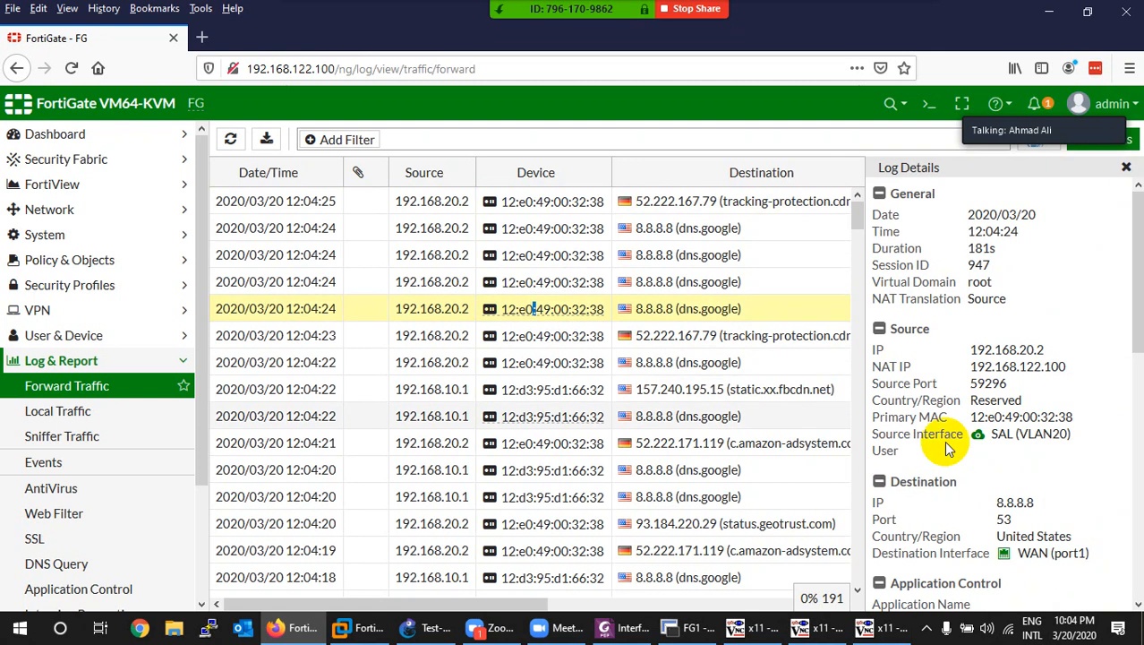
scroll(741, 422, "down", 7)
double_click(582, 432)
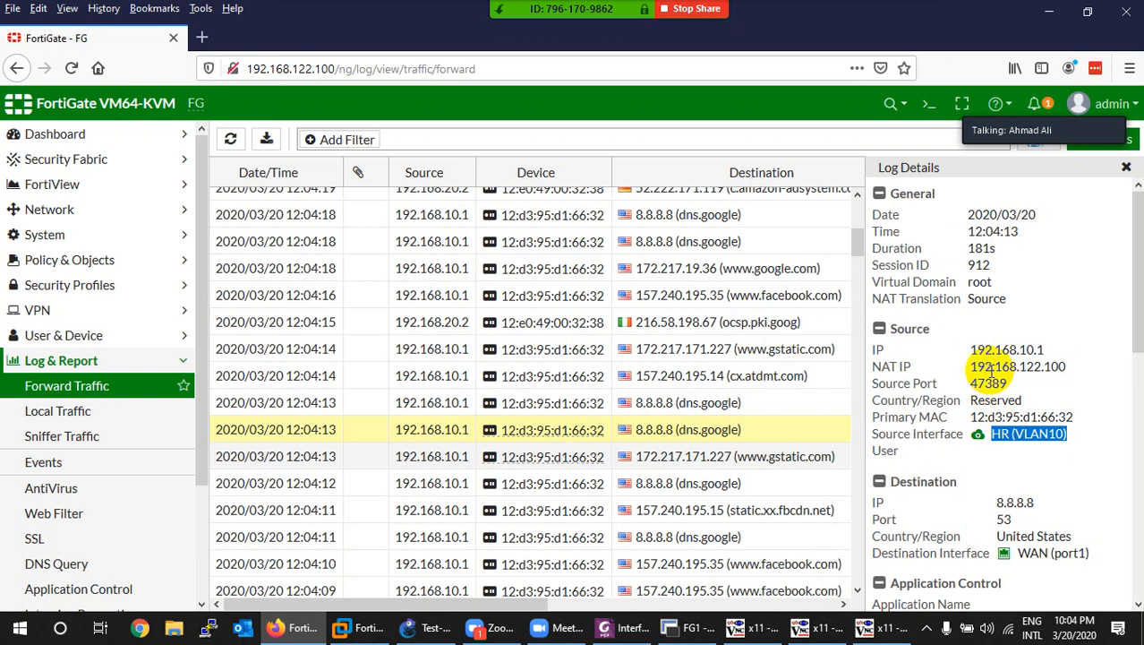
scroll(991, 501, "down", 5)
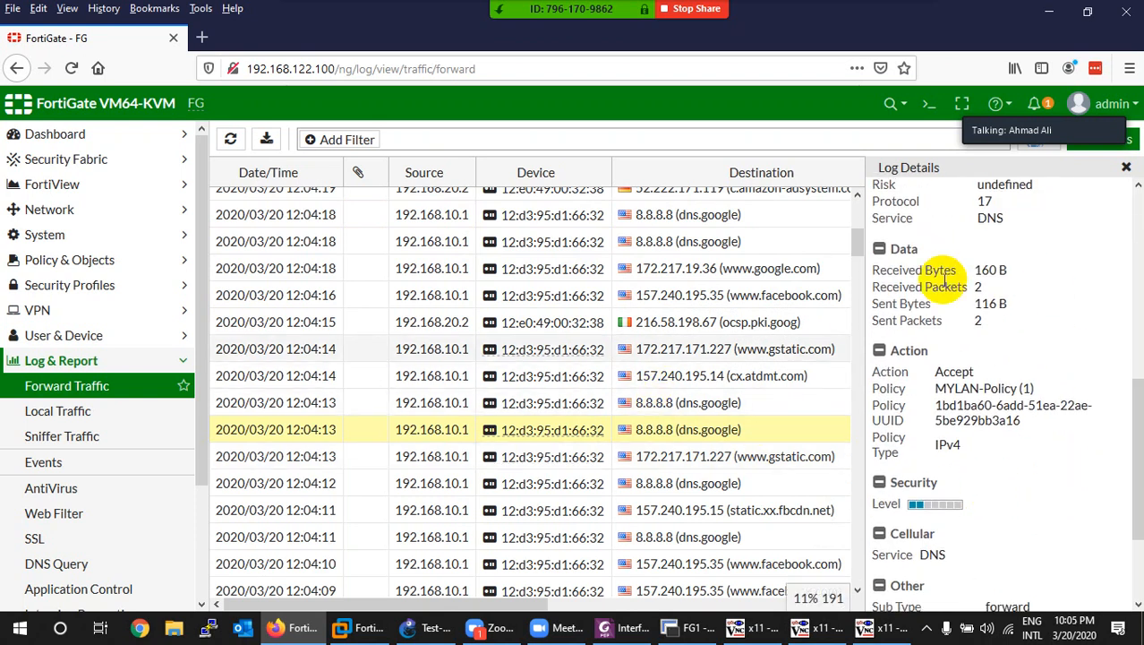
left_click(1126, 170)
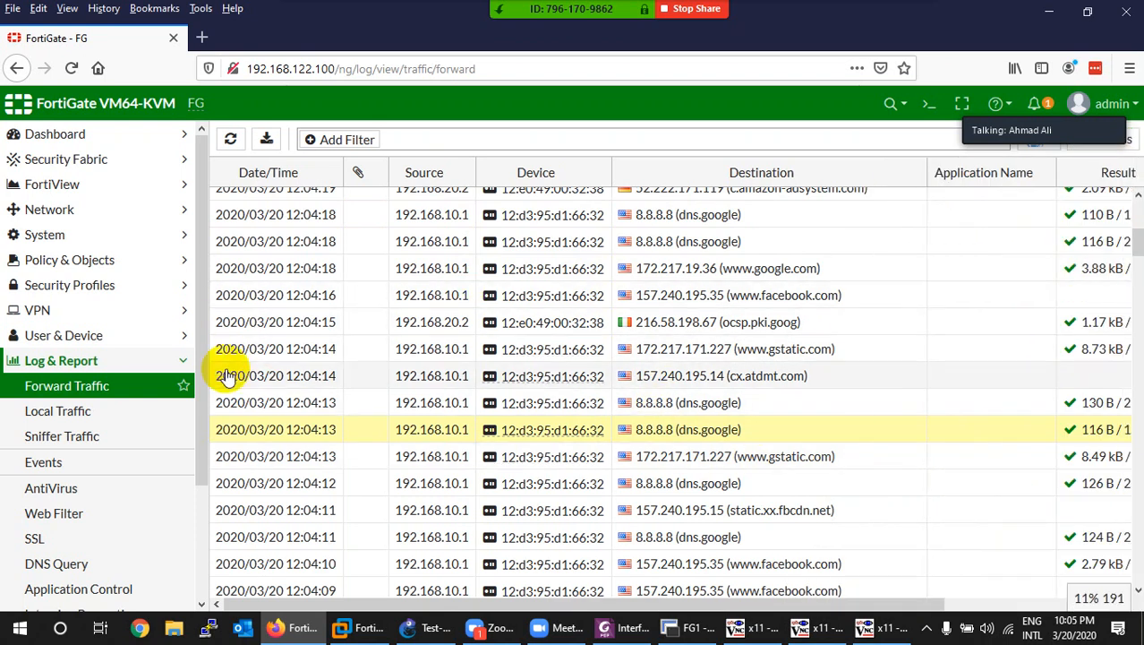
left_click(67, 213)
Step: Show the Network Interfaces list sorted alphabetically instead of by role
left_click(52, 235)
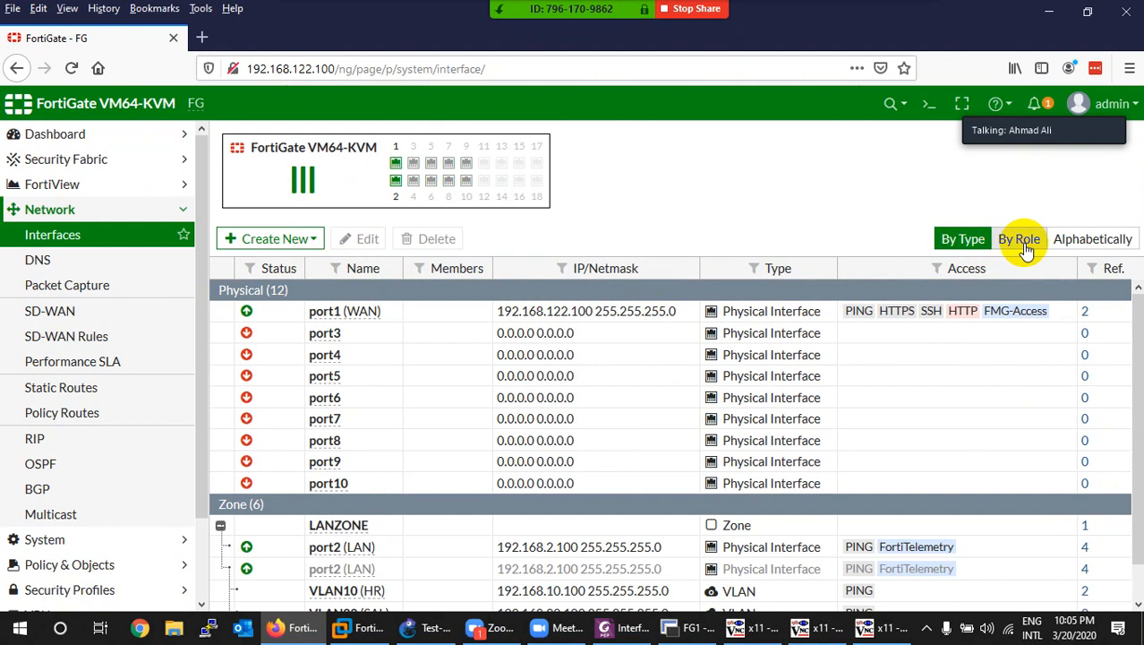
left_click(1025, 244)
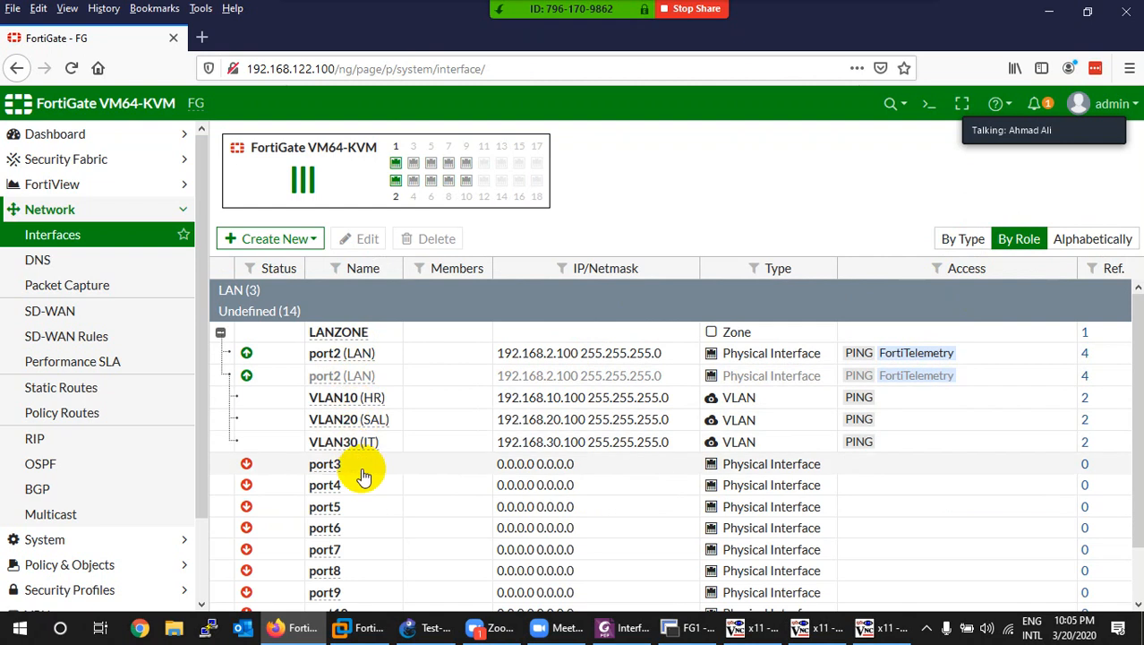
left_click(1092, 239)
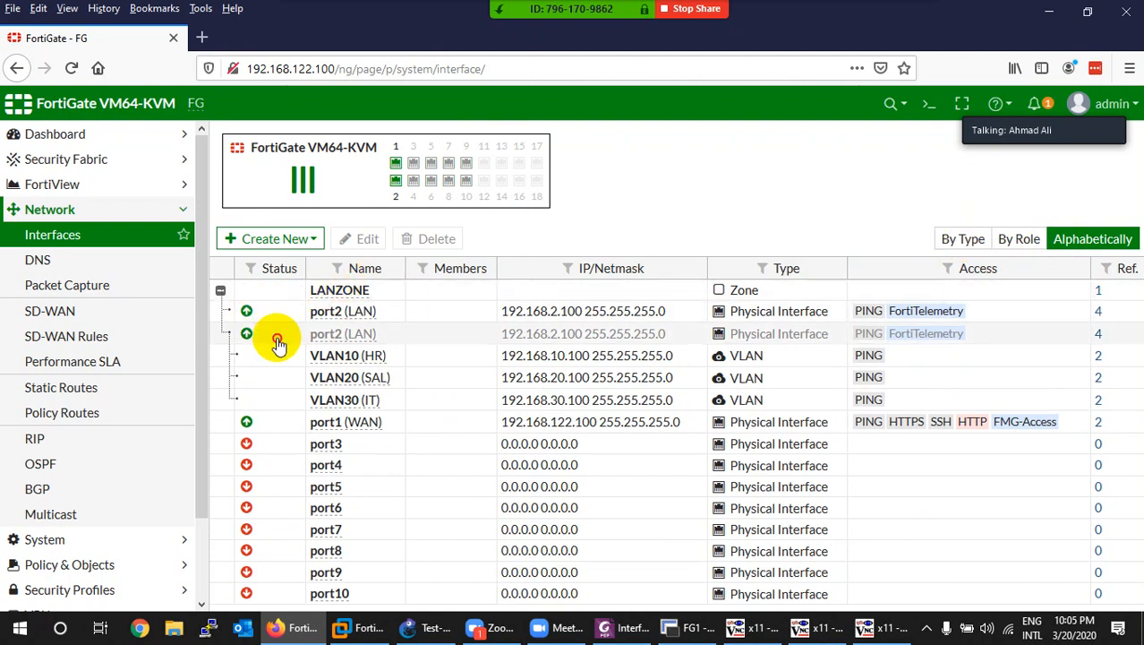
Step: Inspect the 2 references of the VLAN20 (SAL) interface at 192.168.20.100
left_click(331, 355)
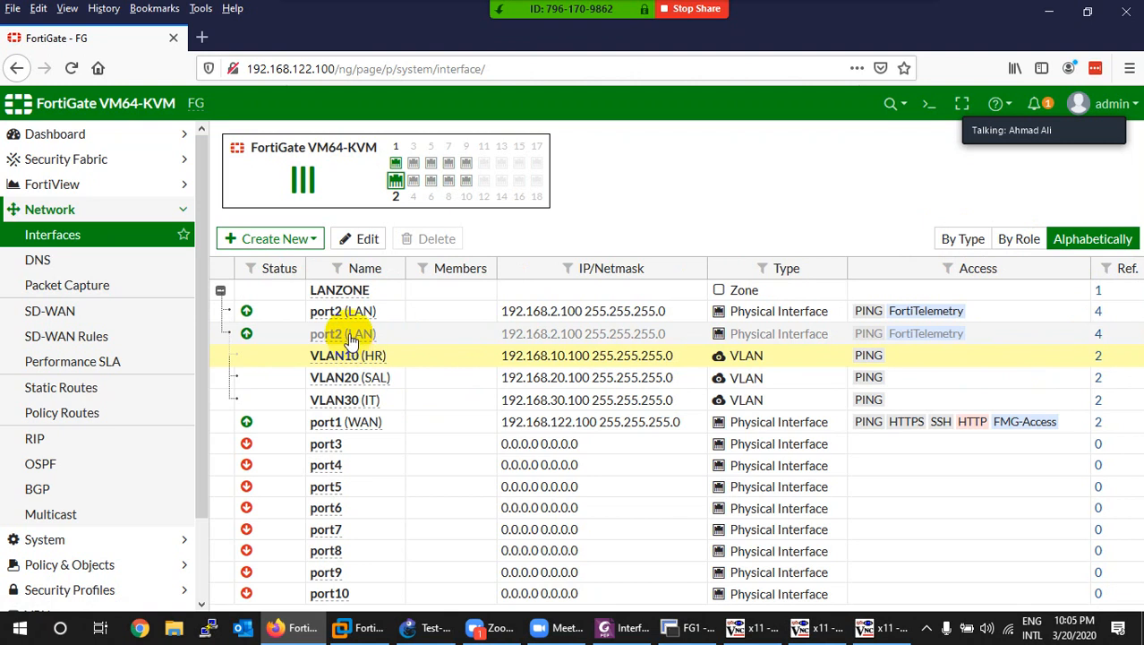
left_click(347, 377)
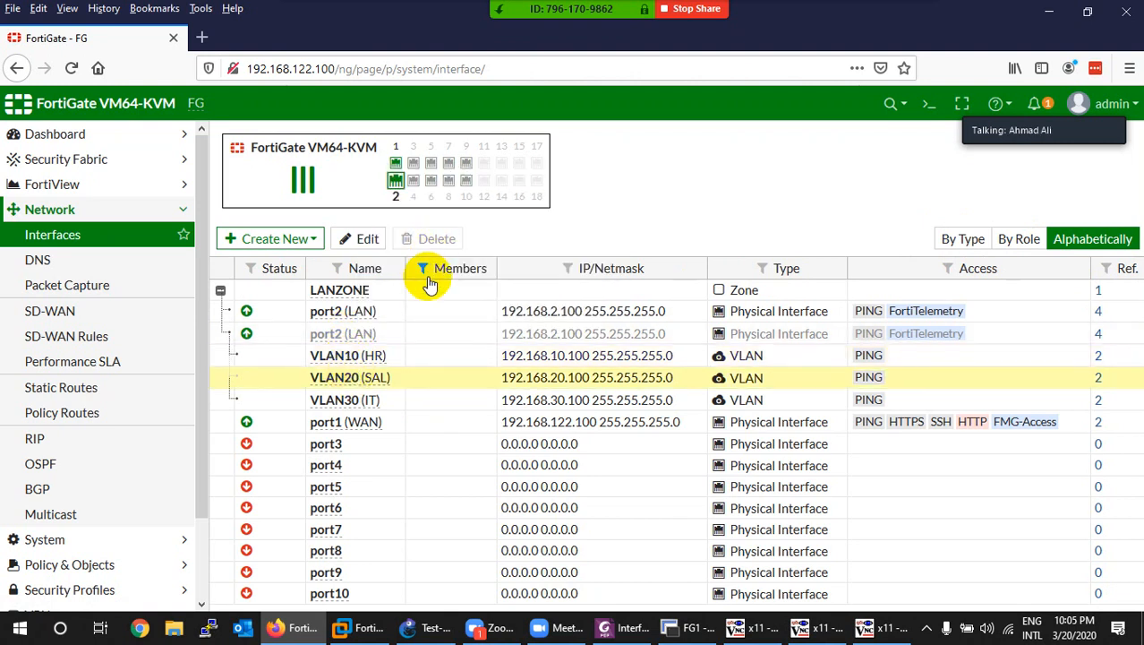
left_click(1099, 379)
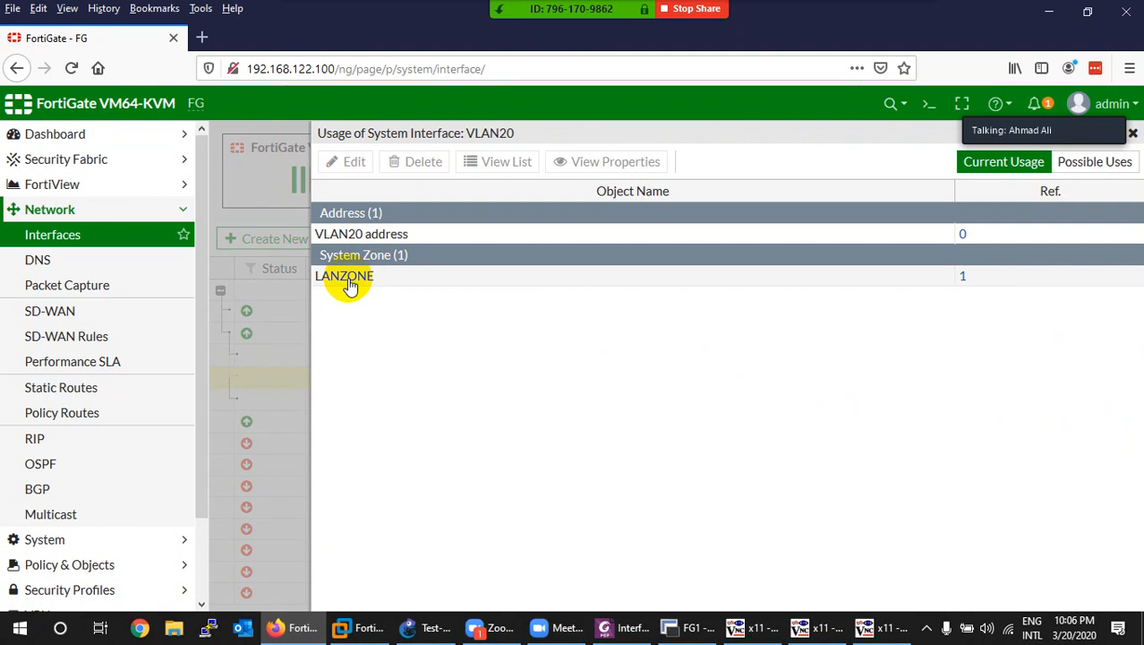
left_click(421, 236)
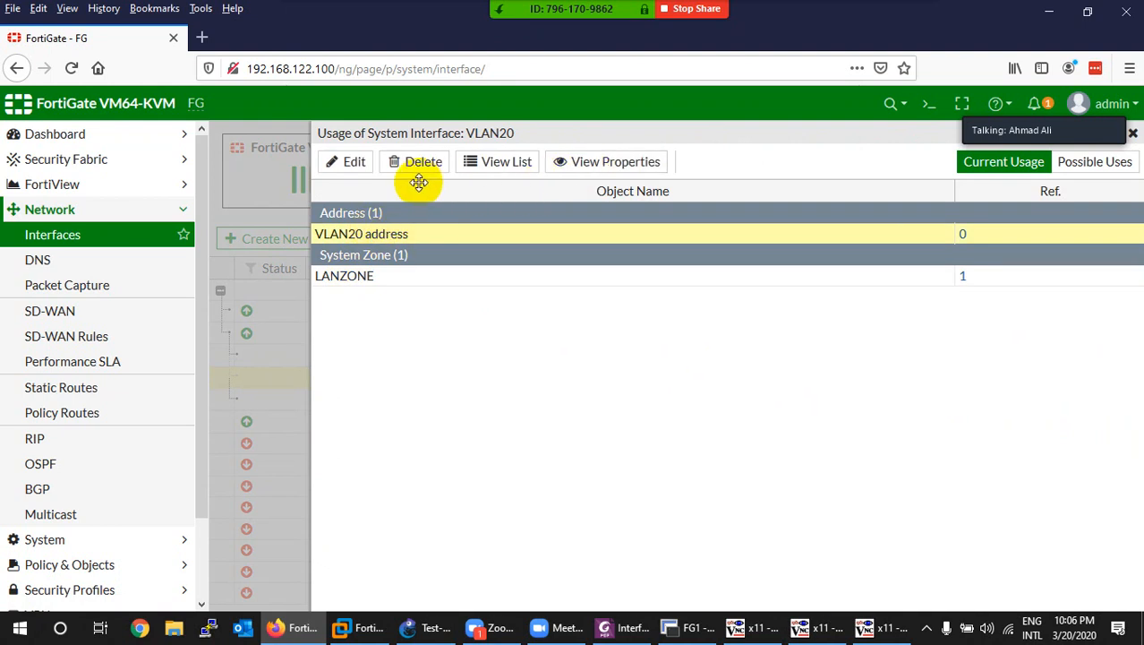
left_click(1133, 134)
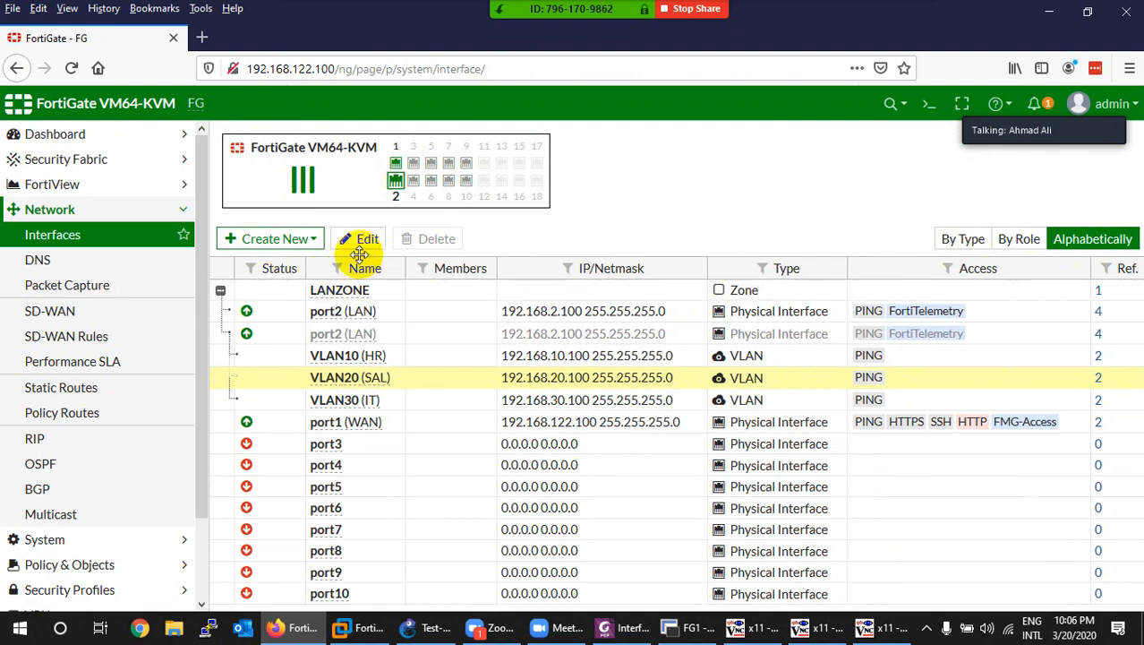
Step: Disable the VLAN20 (SAL) interface, then re-enable it so it shows active again
mouse_move(333, 378)
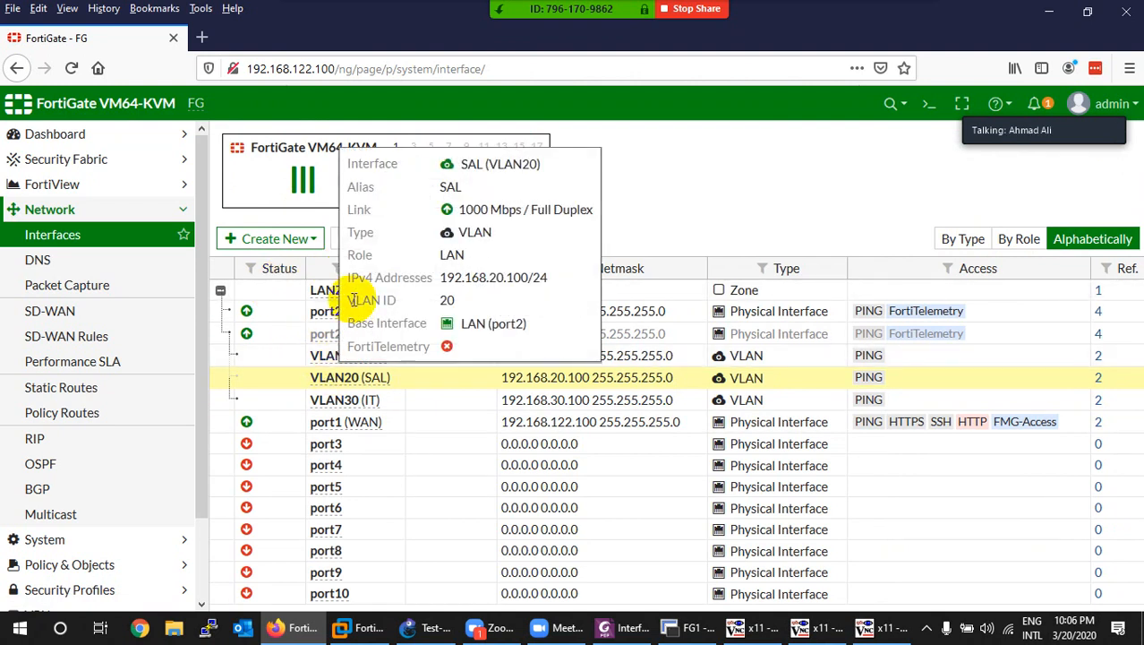
right_click(332, 382)
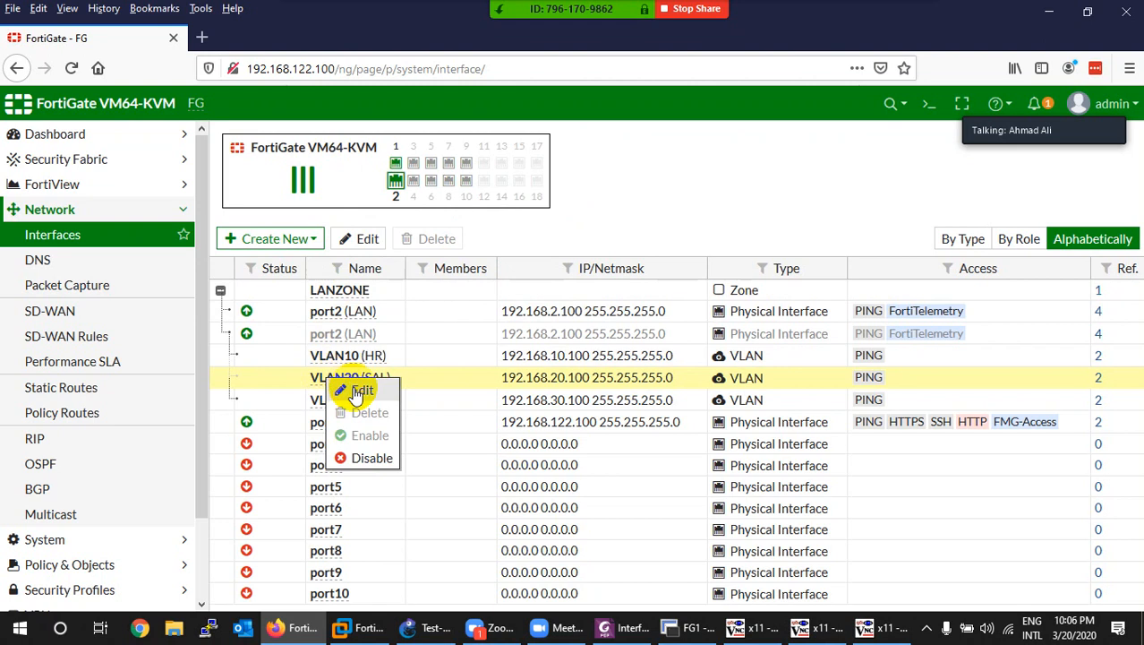
mouse_move(250, 329)
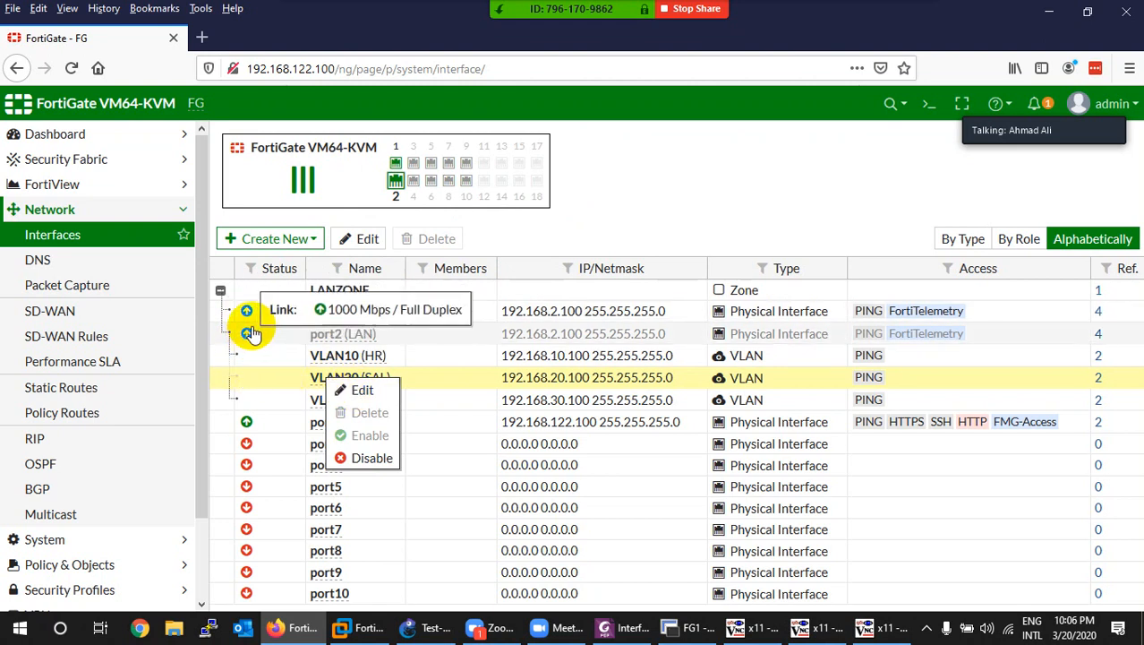
left_click(356, 458)
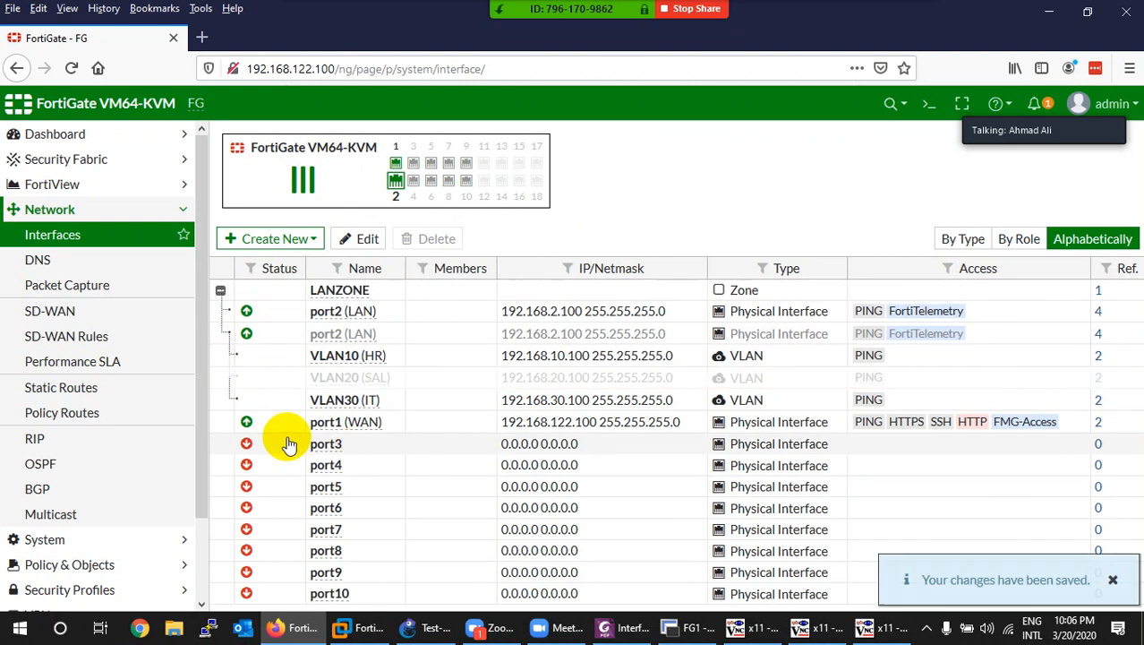
right_click(344, 382)
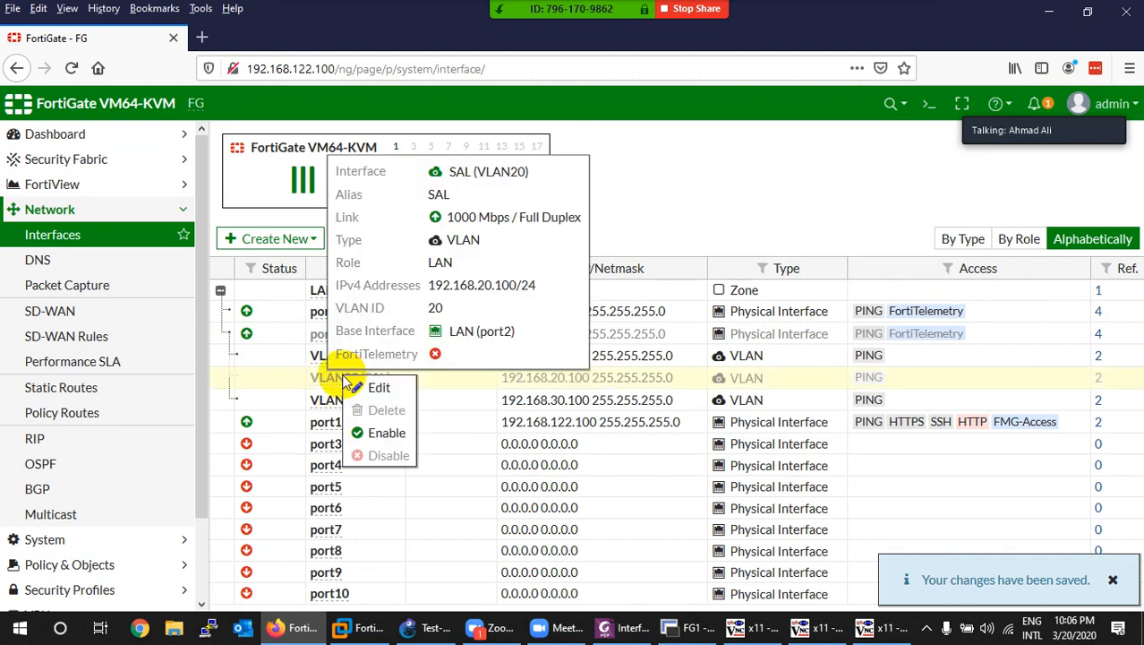
left_click(365, 430)
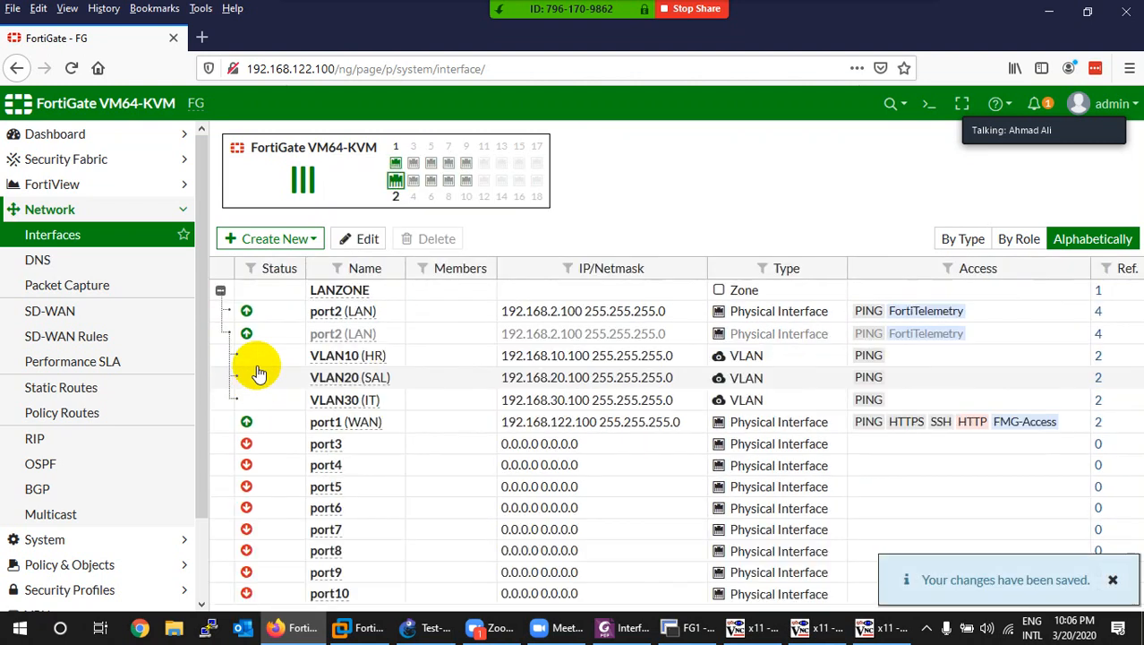